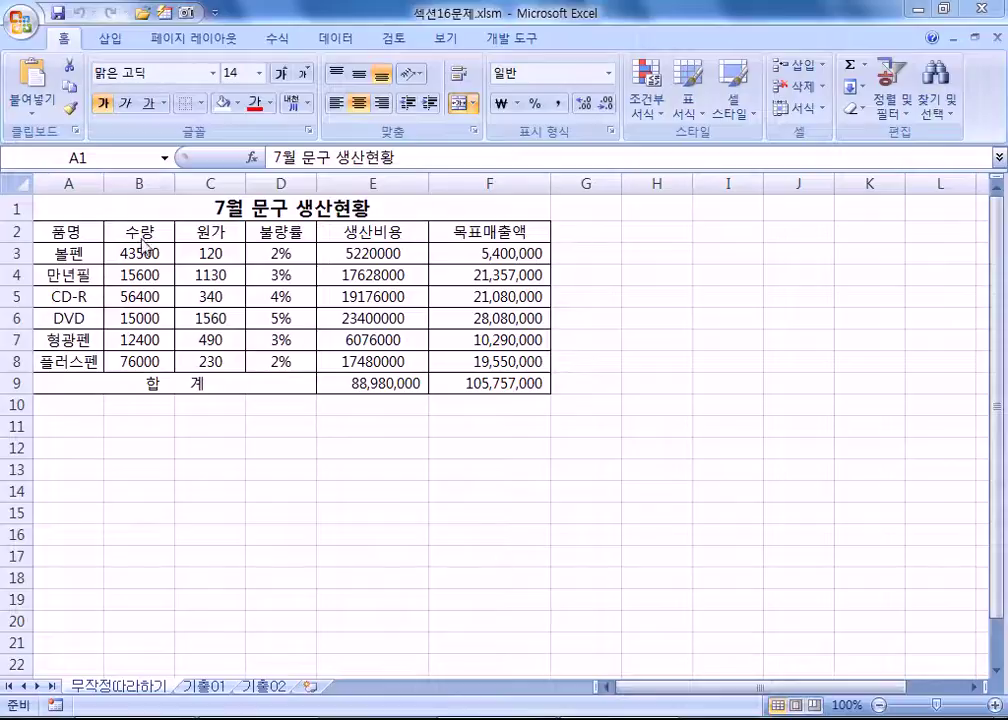
Examine the July stationery production table, including its defect rates, target sales and total row.
left_click(80, 228)
left_click_drag(74, 230, 488, 358)
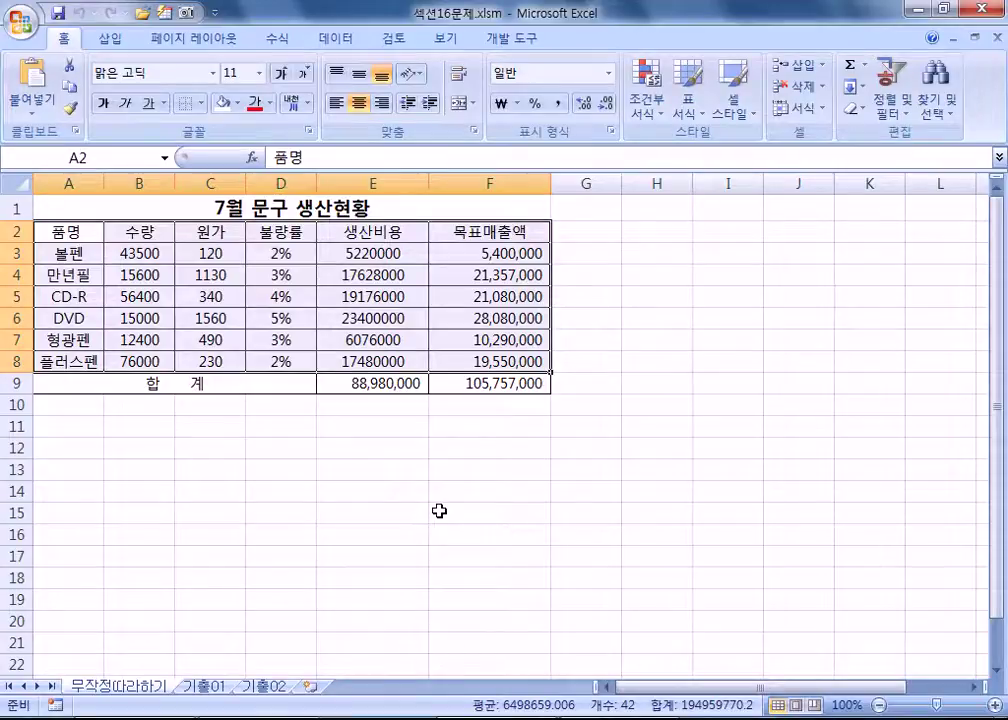
left_click_drag(281, 254, 284, 364)
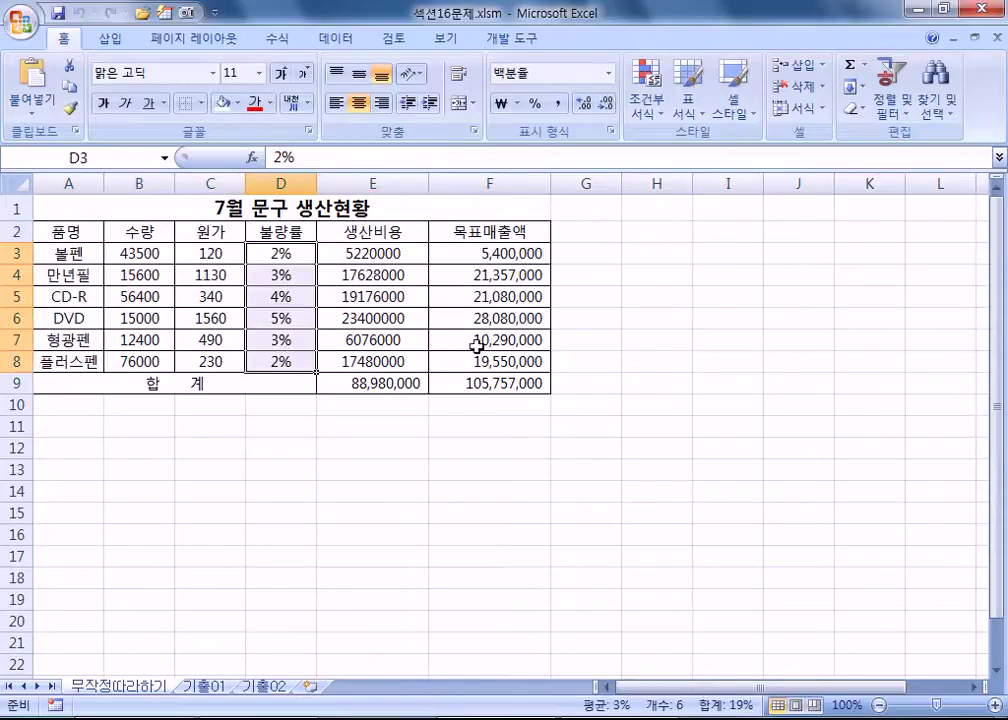
left_click_drag(479, 362, 466, 252)
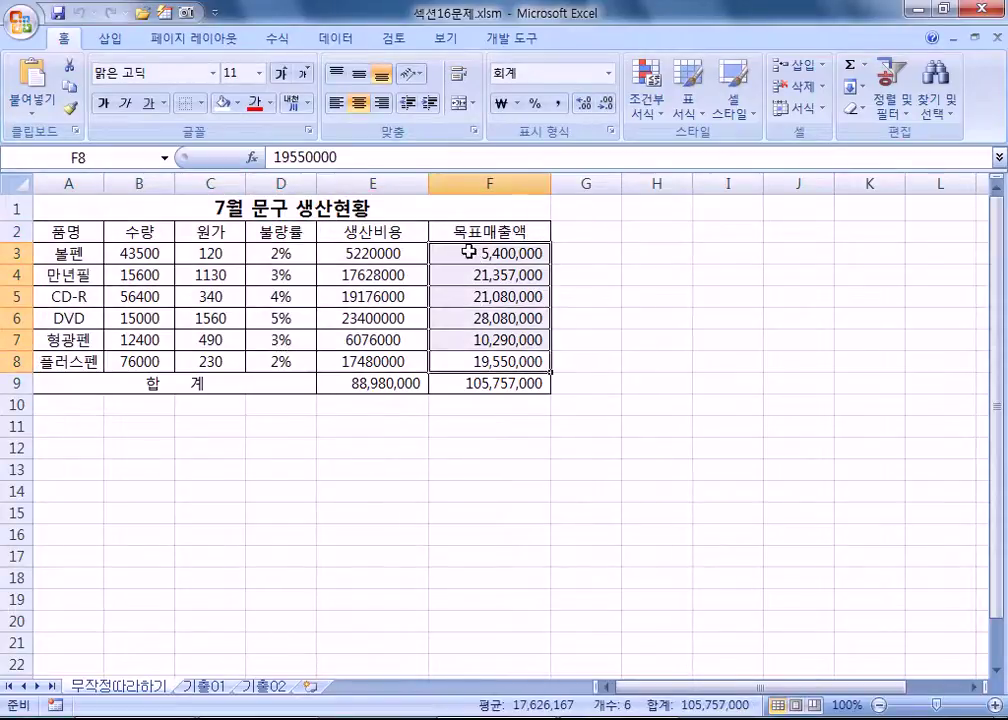
left_click(480, 426)
left_click(478, 384)
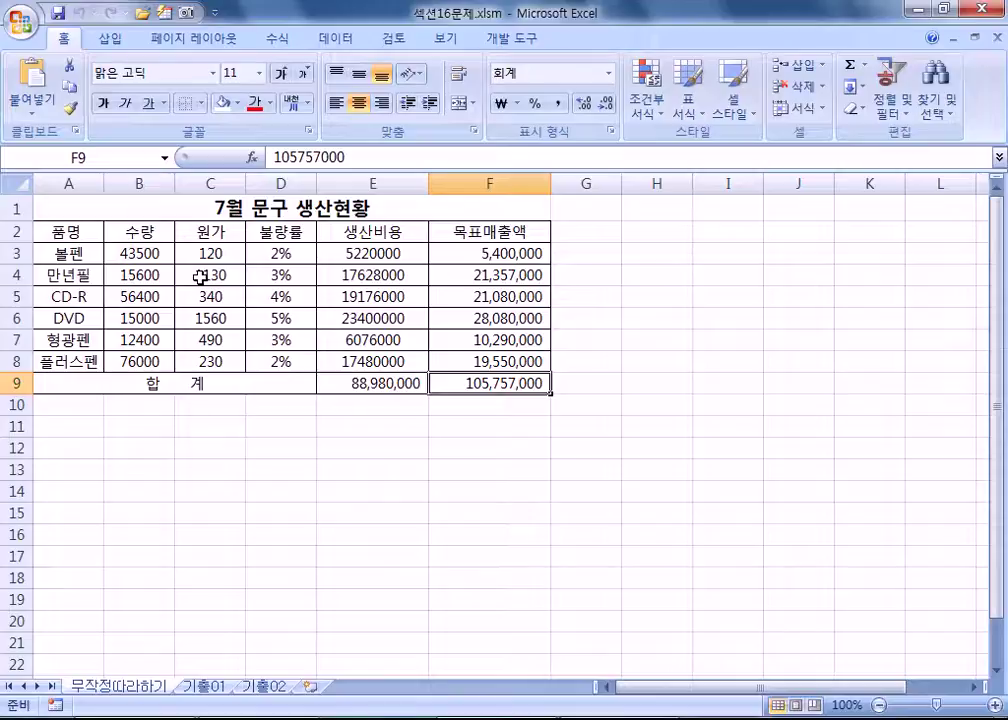
scroll(300, 421, "down", 4)
scroll(300, 421, "up", 4)
Examine the column chart on the 기출01 sheet and the empty area below the production table on 무작정따라하기.
left_click(205, 688)
scroll(278, 436, "down", 4)
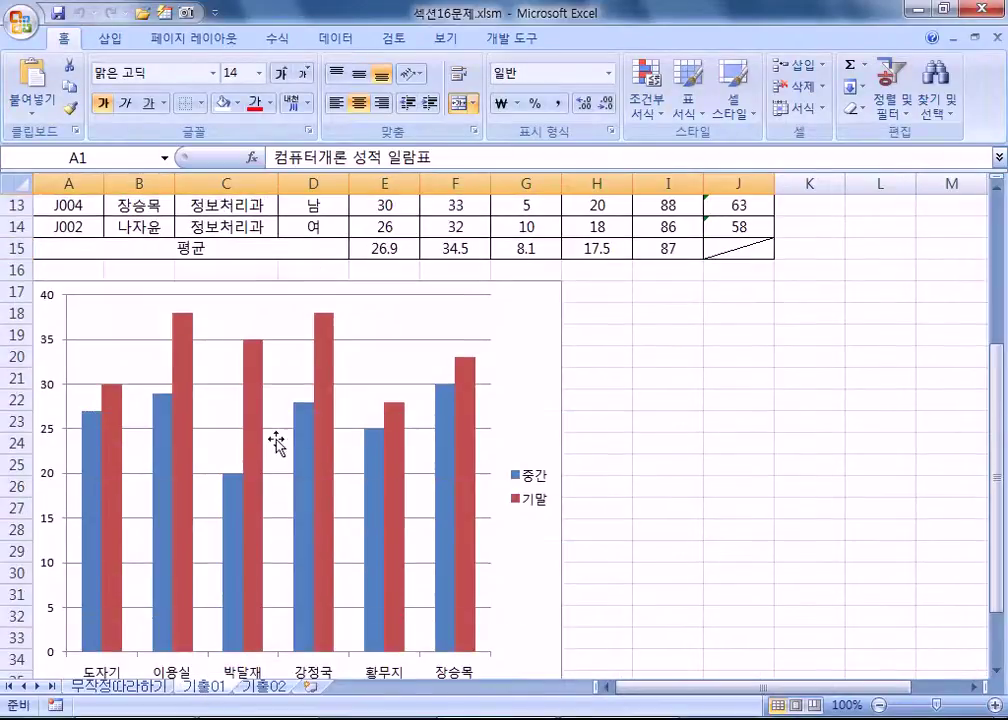
scroll(435, 413, "down", 3)
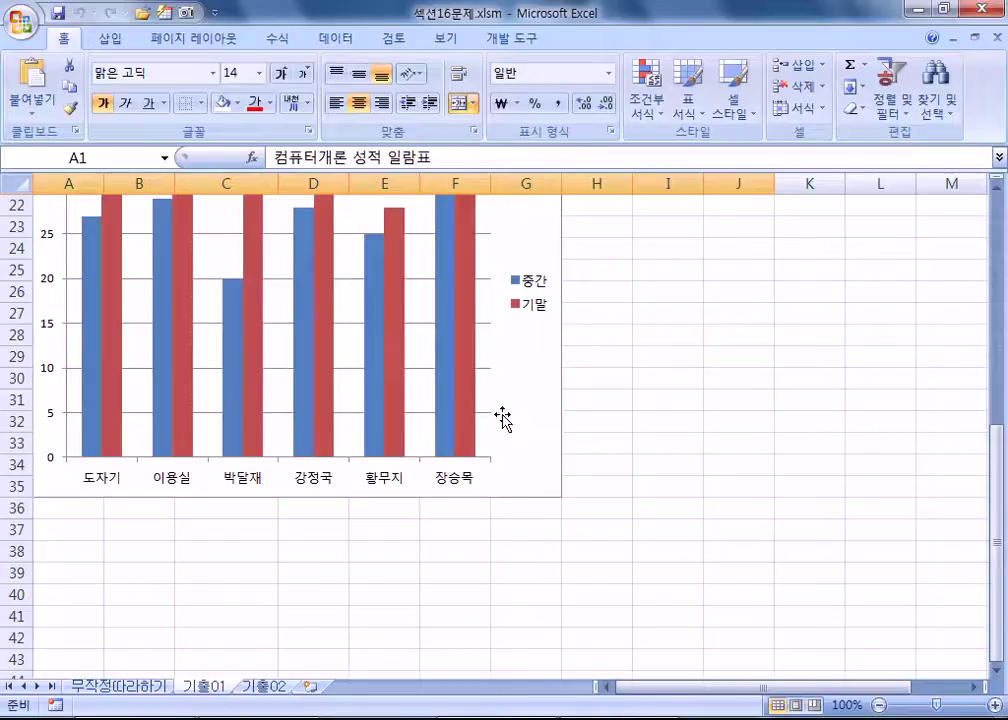
left_click(502, 418)
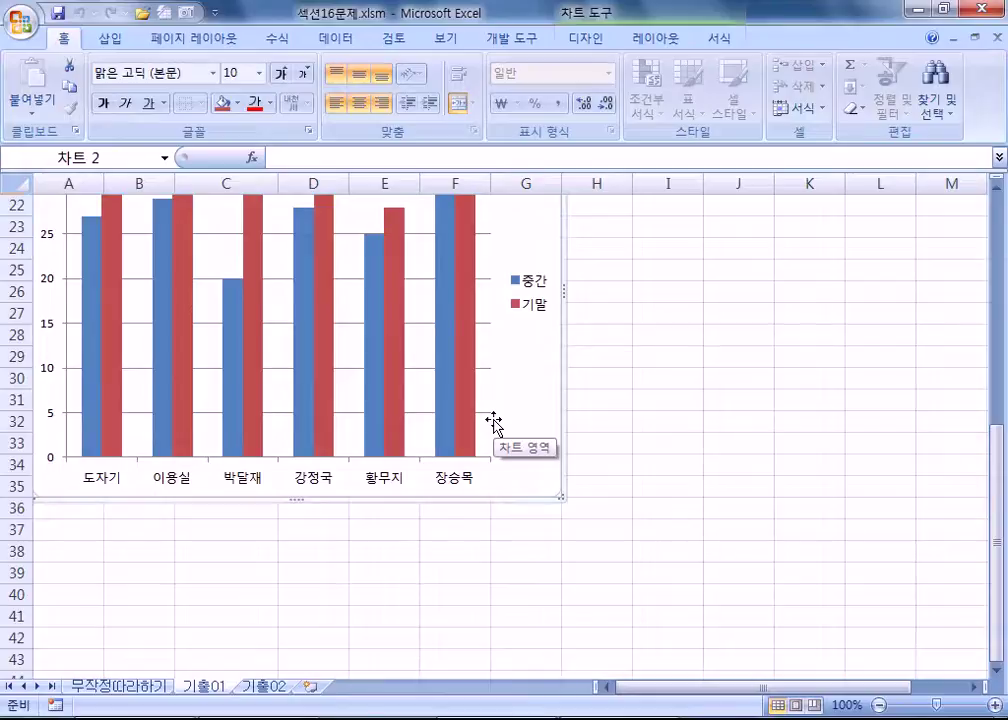
left_click(125, 687)
left_click(75, 430)
left_click_drag(75, 435, 492, 600)
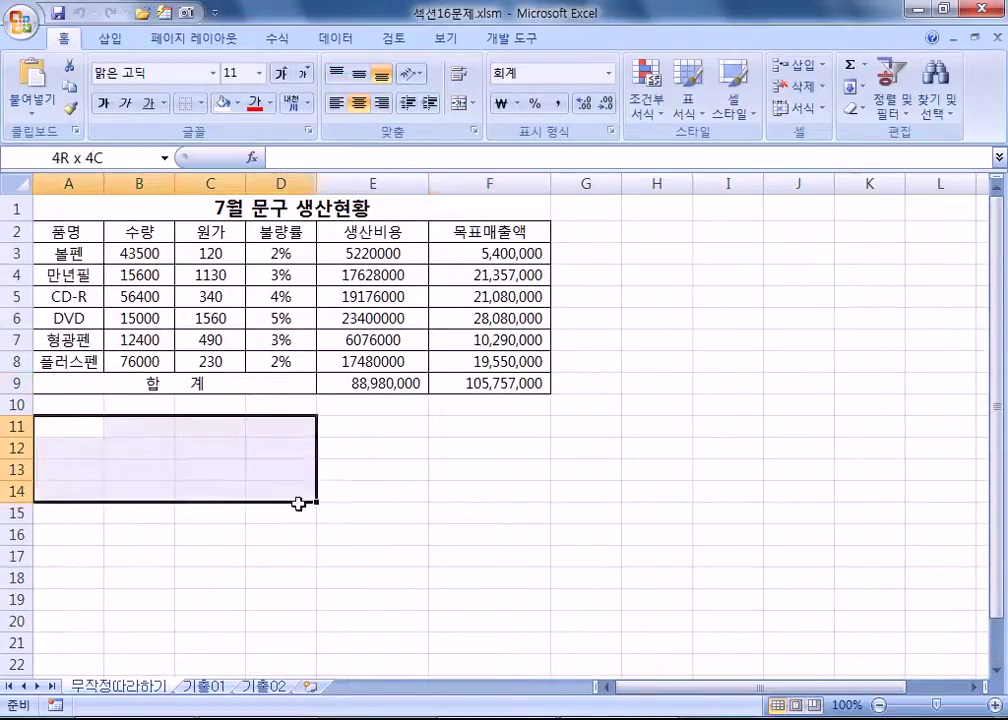
left_click(233, 443)
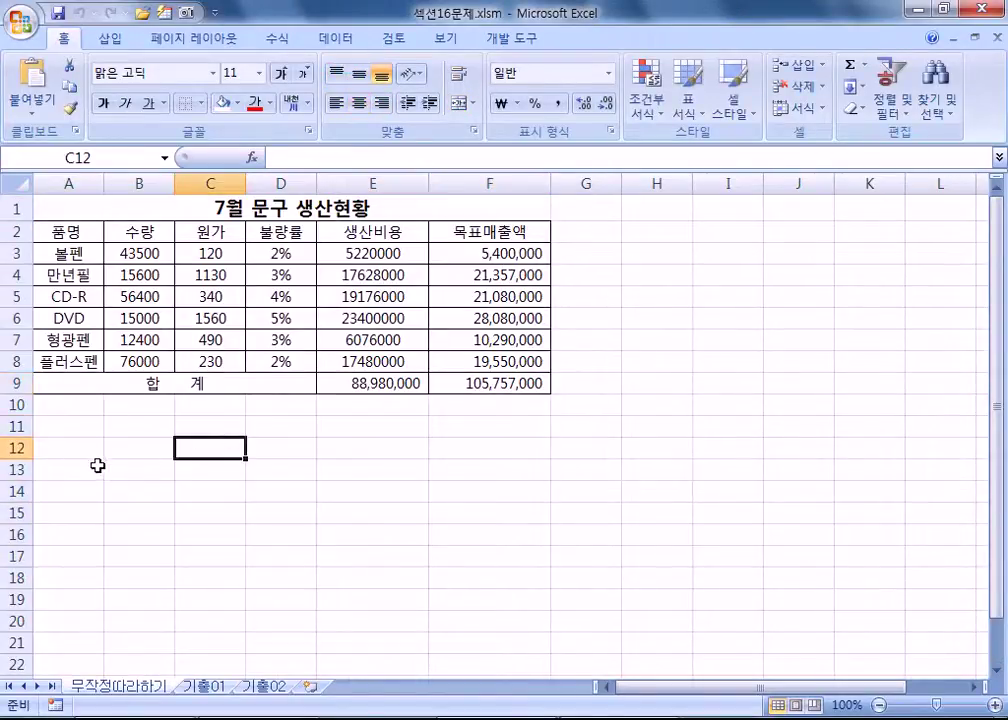
Compare the line chart on 기출02 with the score table and column chart on 기출01, and return to 무작정따라하기.
left_click(256, 688)
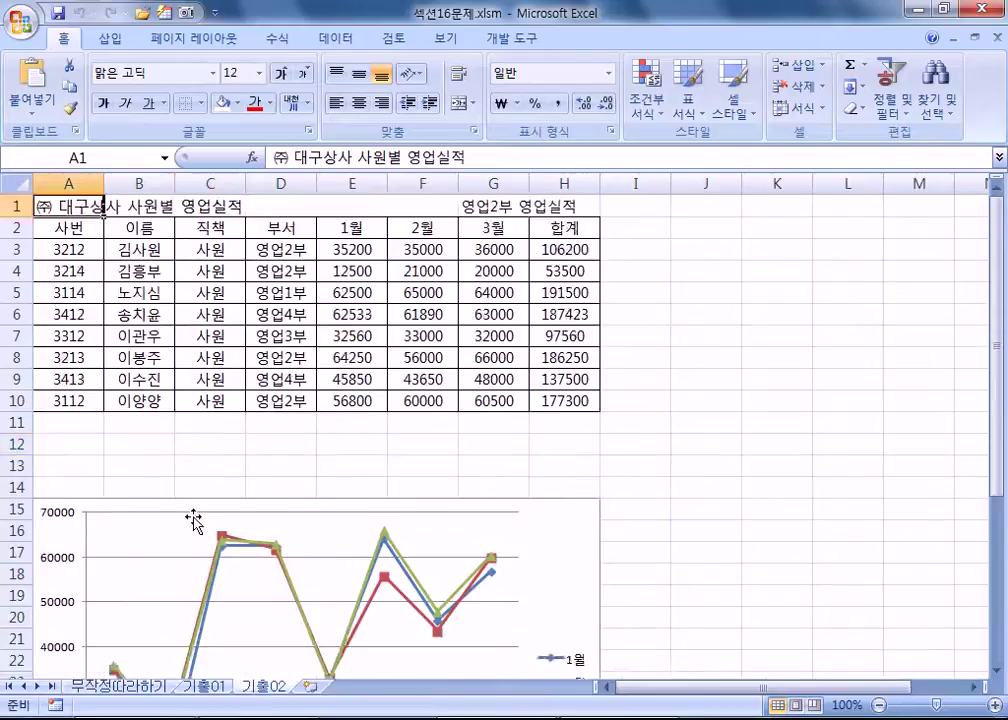
scroll(190, 522, "down", 4)
left_click(207, 687)
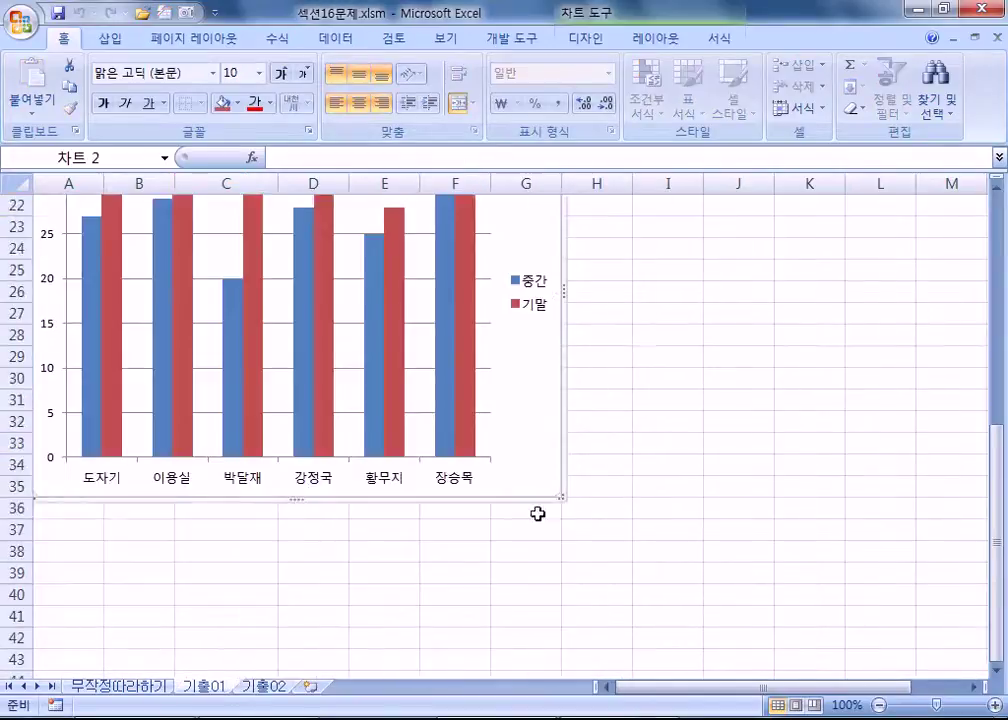
scroll(482, 512, "up", 3)
scroll(533, 513, "up", 3)
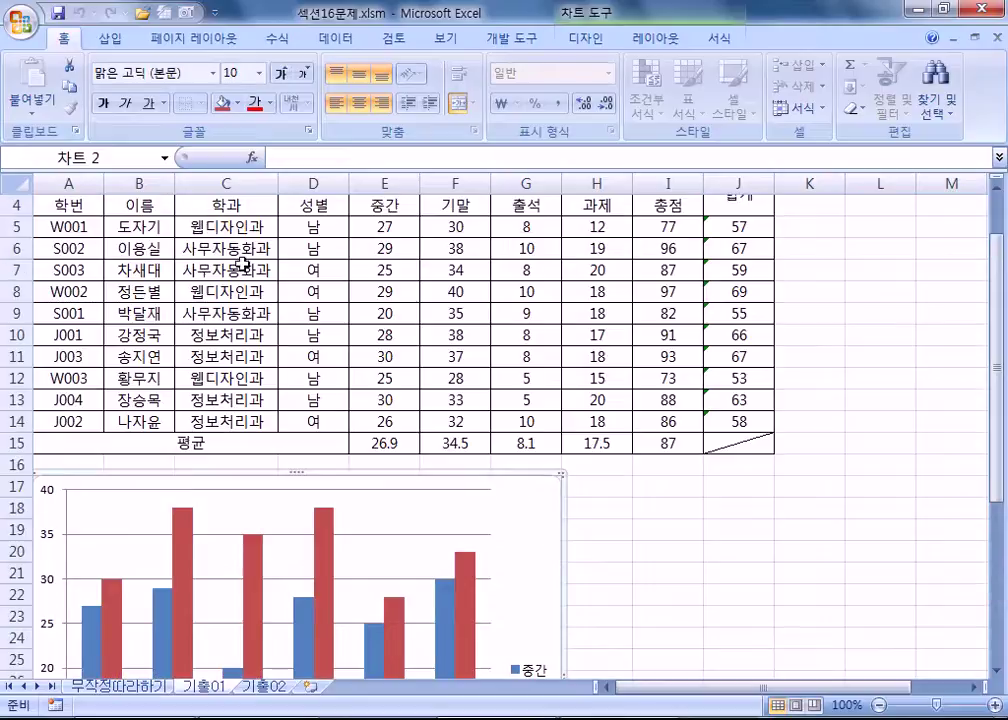
left_click_drag(525, 205, 522, 400)
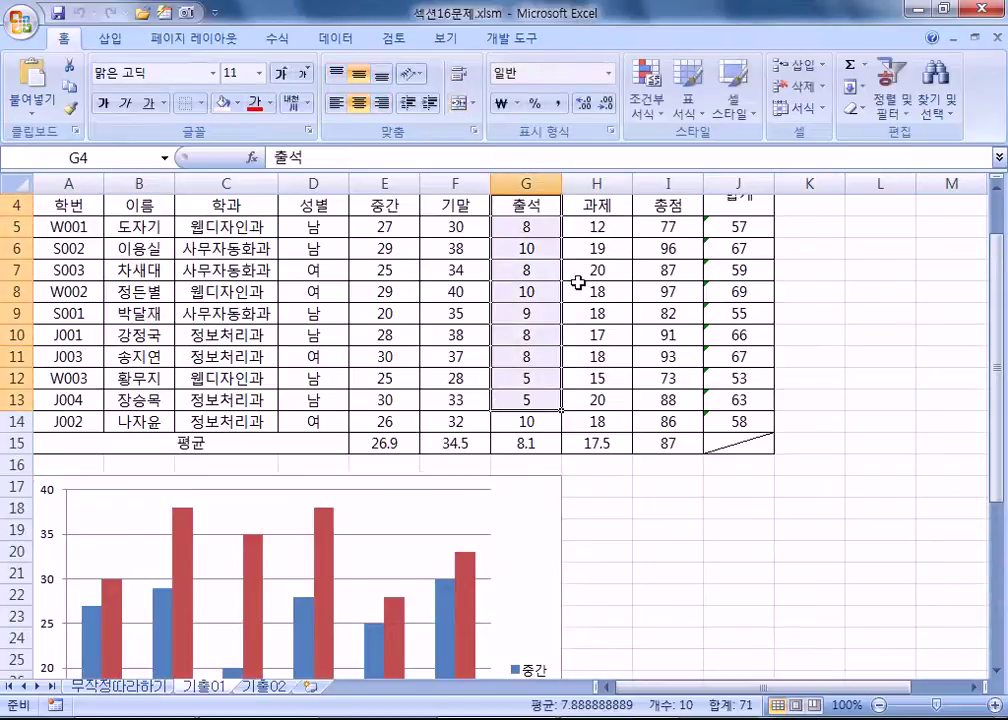
left_click_drag(607, 204, 597, 357)
left_click_drag(675, 207, 670, 362)
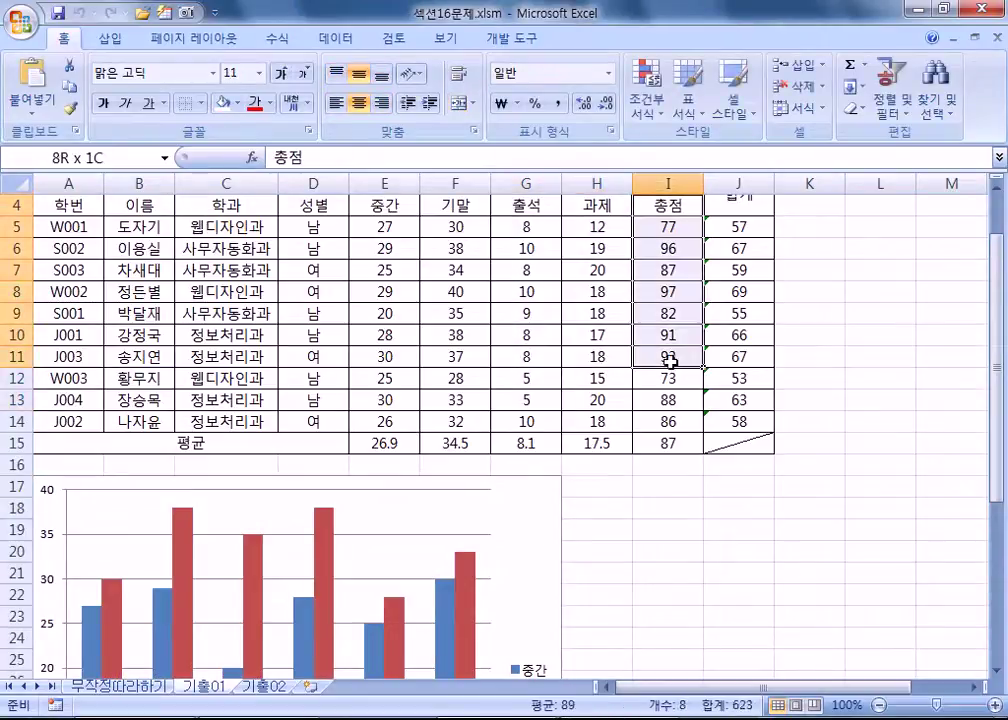
left_click(515, 333)
scroll(430, 330, "down", 3)
left_click(528, 410)
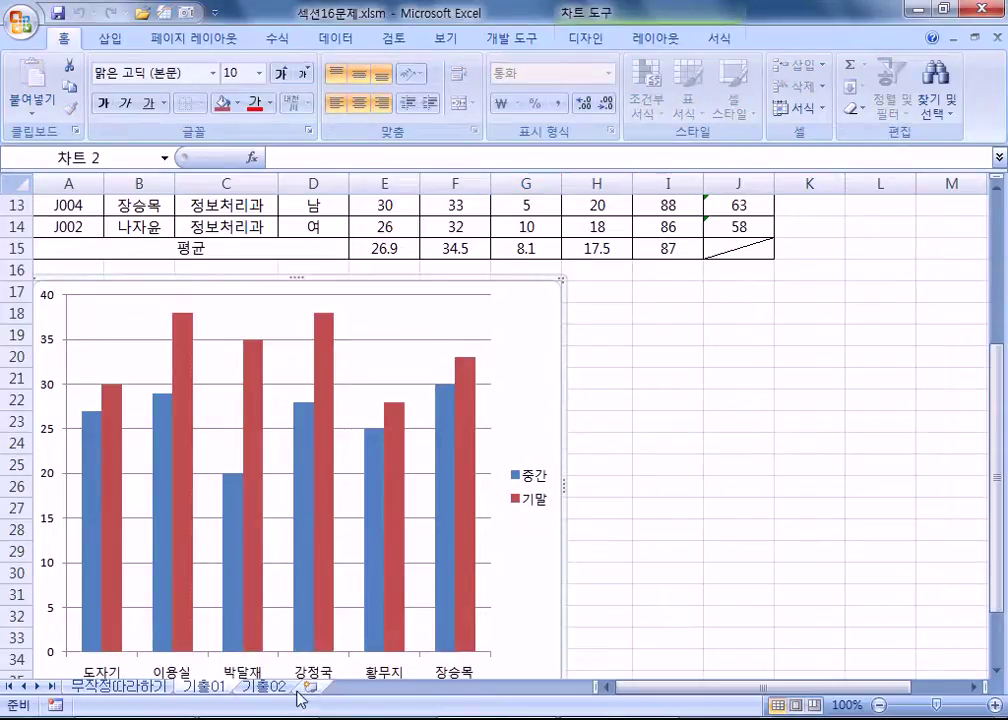
left_click(262, 686)
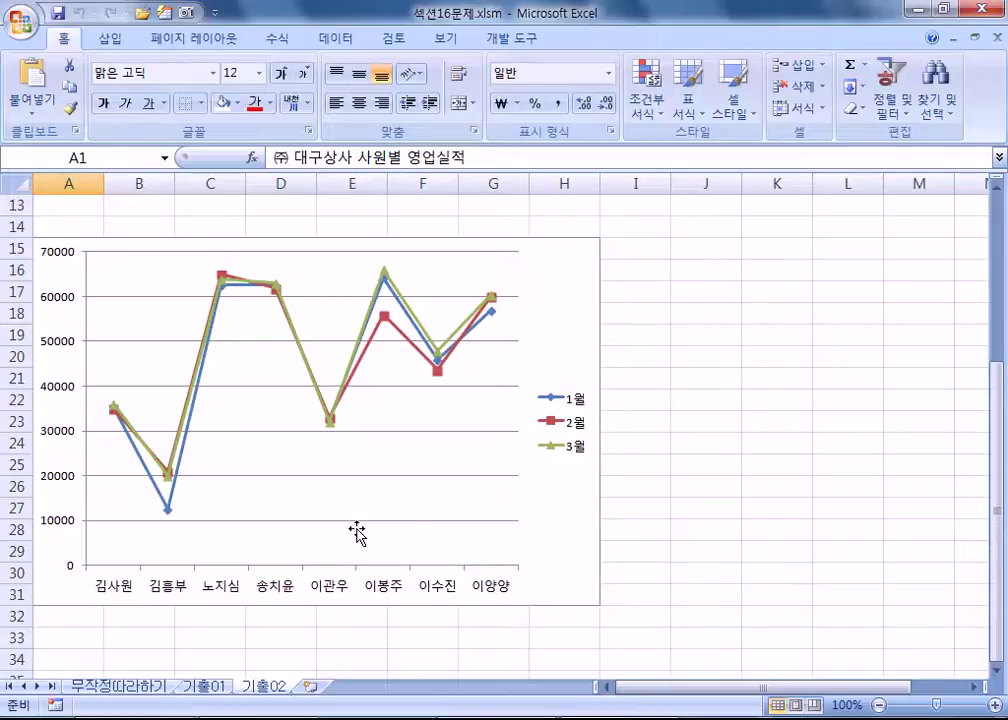
left_click(82, 687)
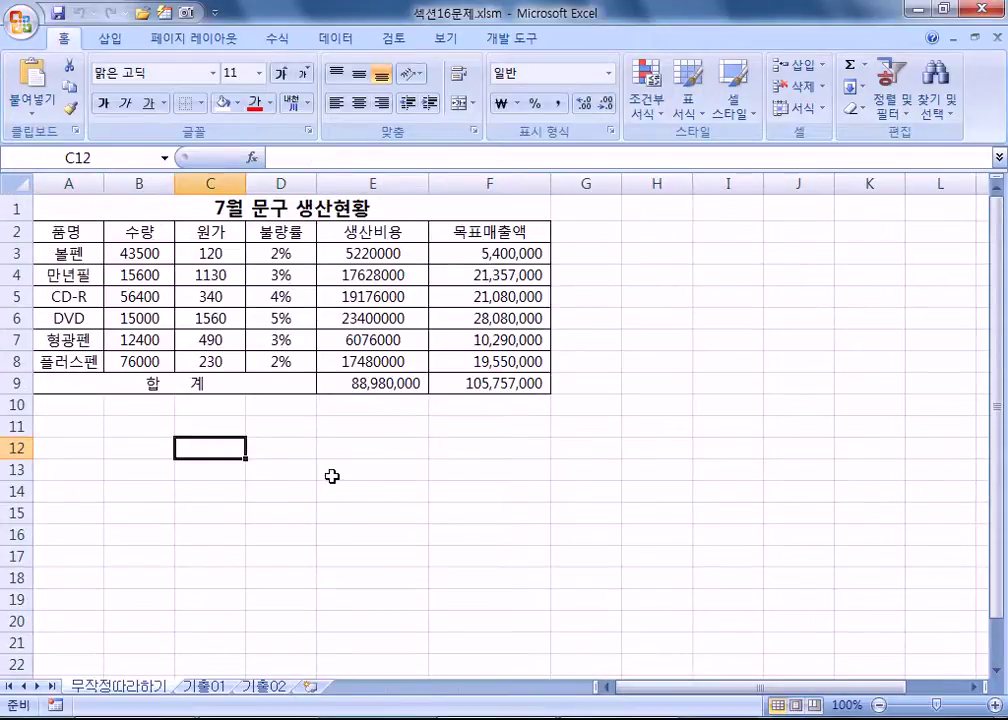
Select the 품명, 불량률 and 생산비용 columns in rows 2 to 8 as a non-adjacent selection.
left_click_drag(63, 231, 84, 357)
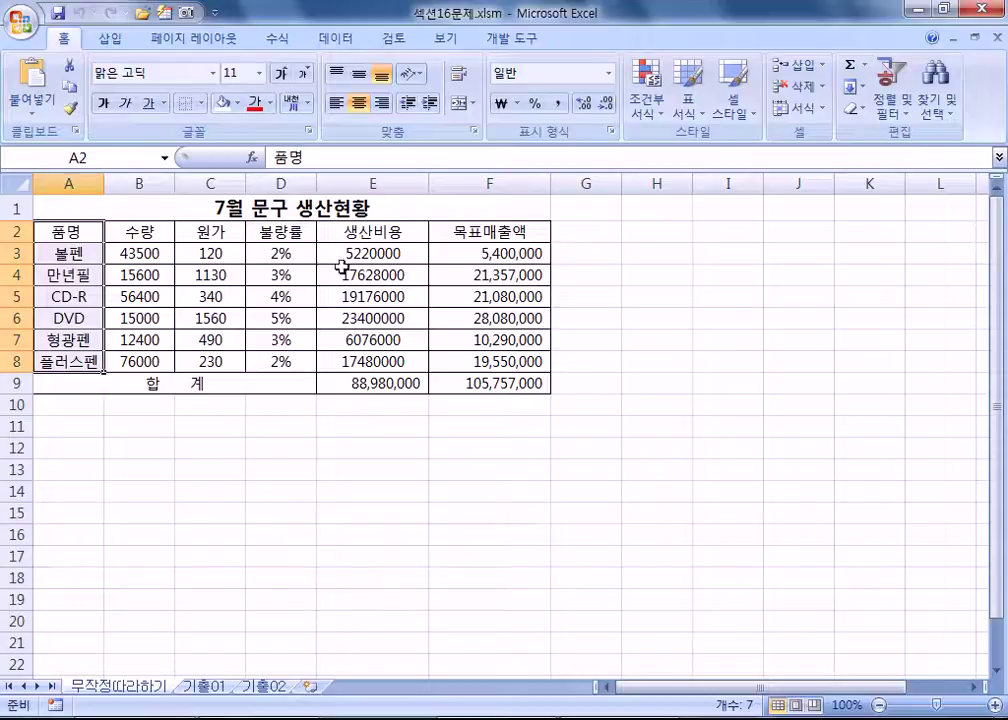
left_click_drag(282, 231, 328, 362)
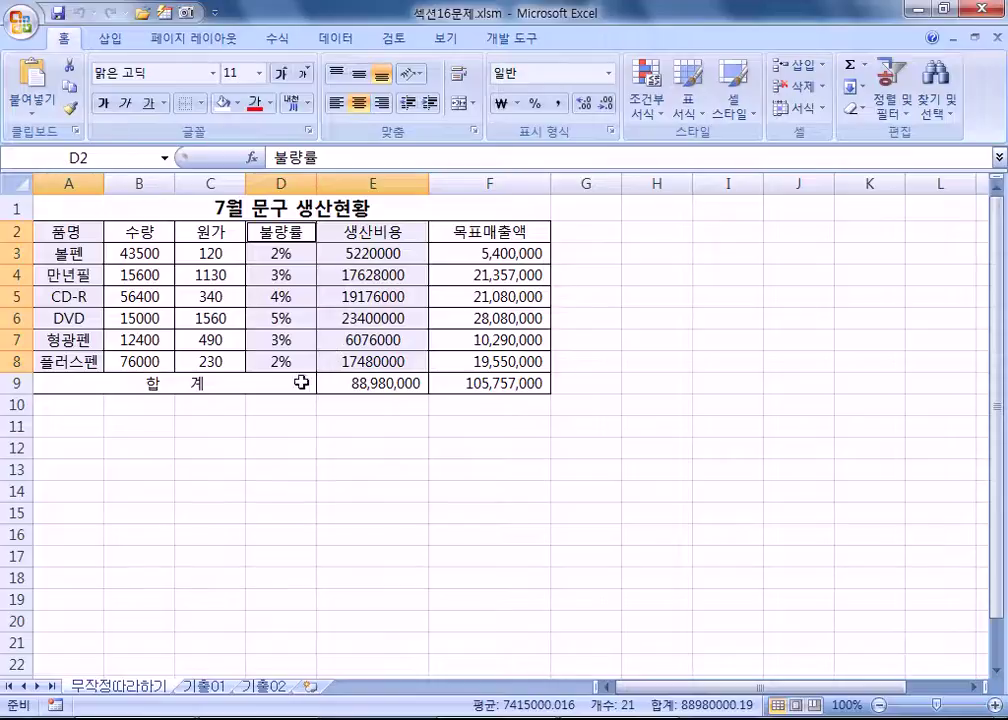
left_click_drag(66, 233, 60, 358)
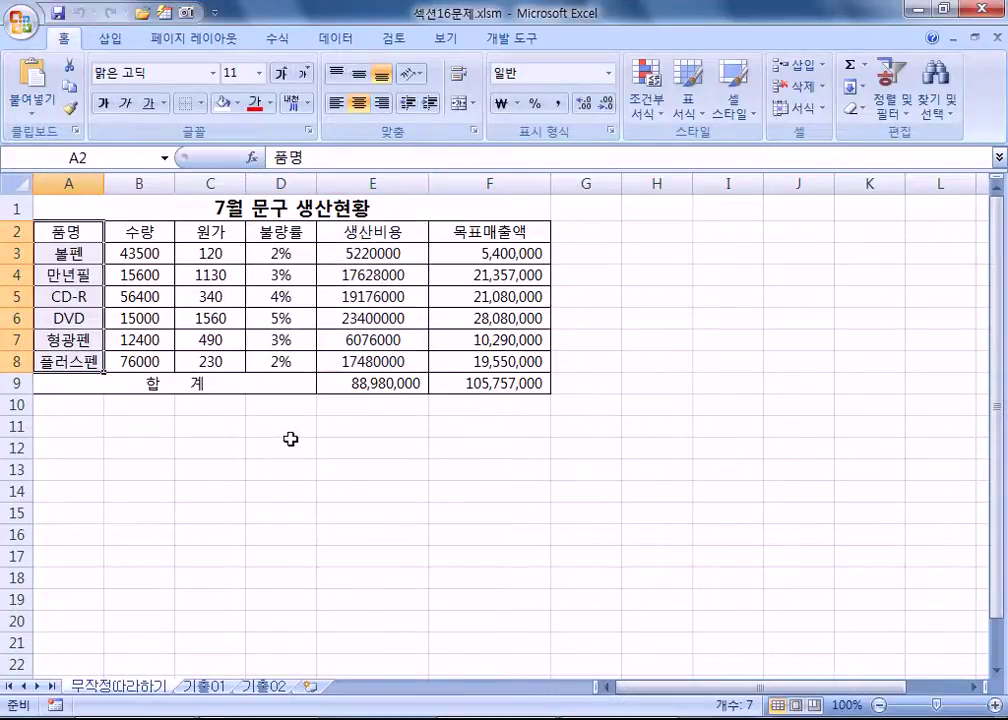
left_click_drag(277, 229, 276, 358)
left_click_drag(360, 230, 362, 358)
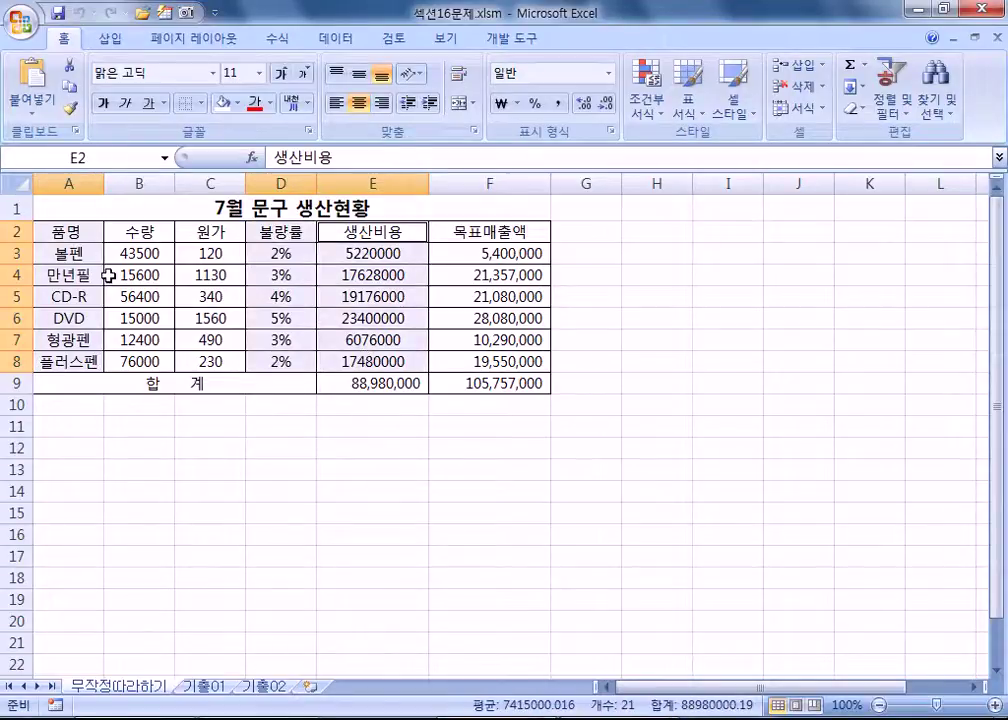
Insert a 2-D clustered column chart from A2:A8 and D2:E8 and place it below the production table.
left_click_drag(78, 231, 90, 357)
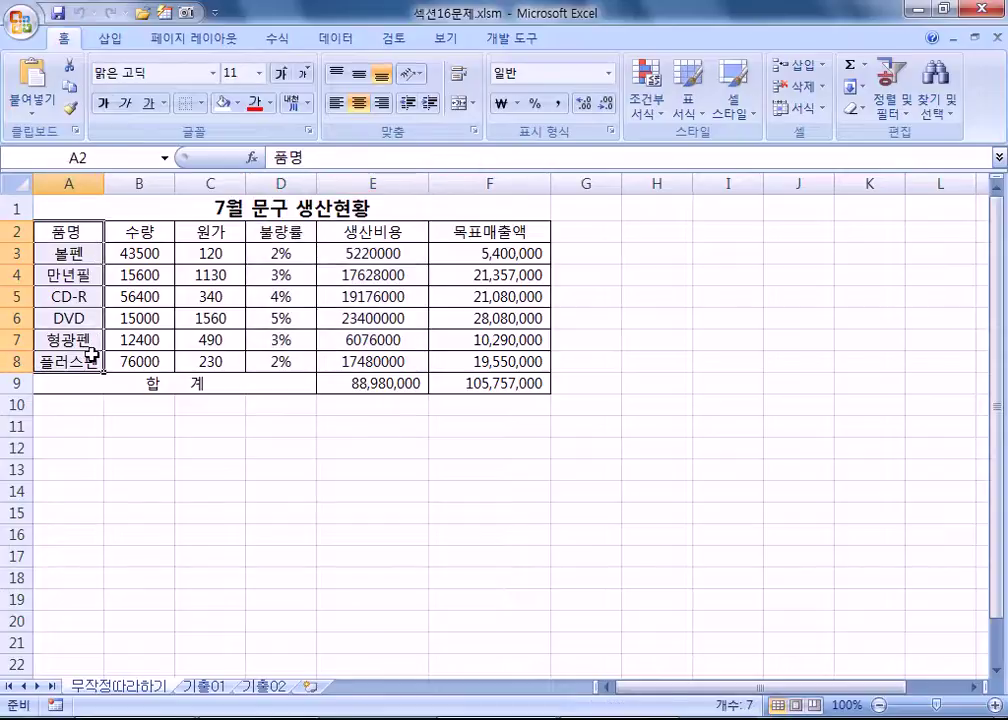
left_click_drag(268, 229, 372, 362)
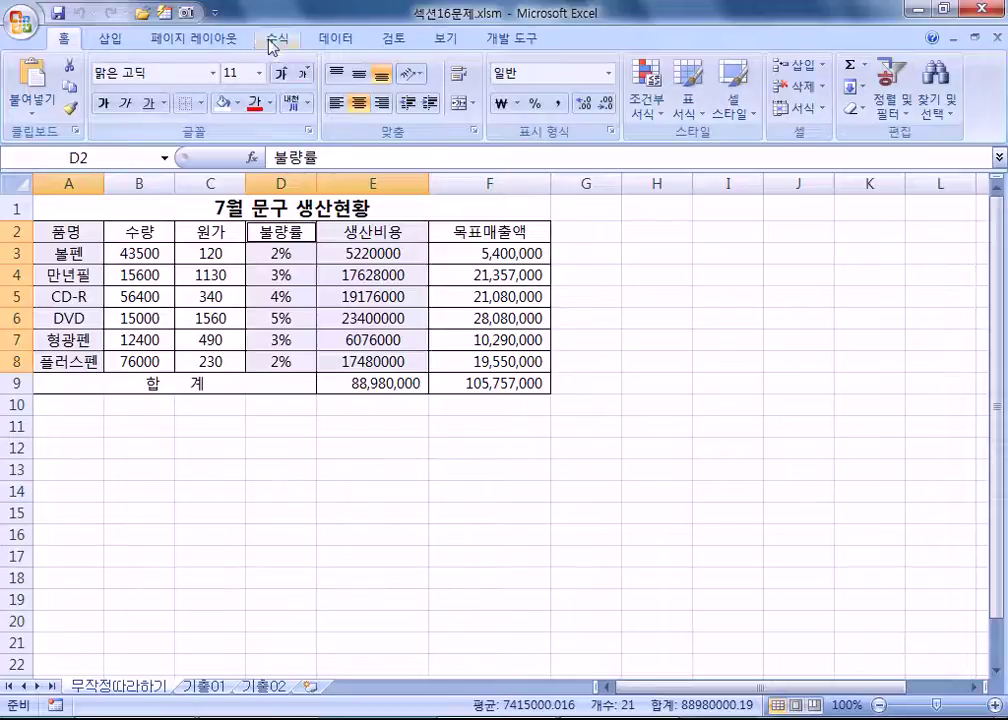
left_click(114, 39)
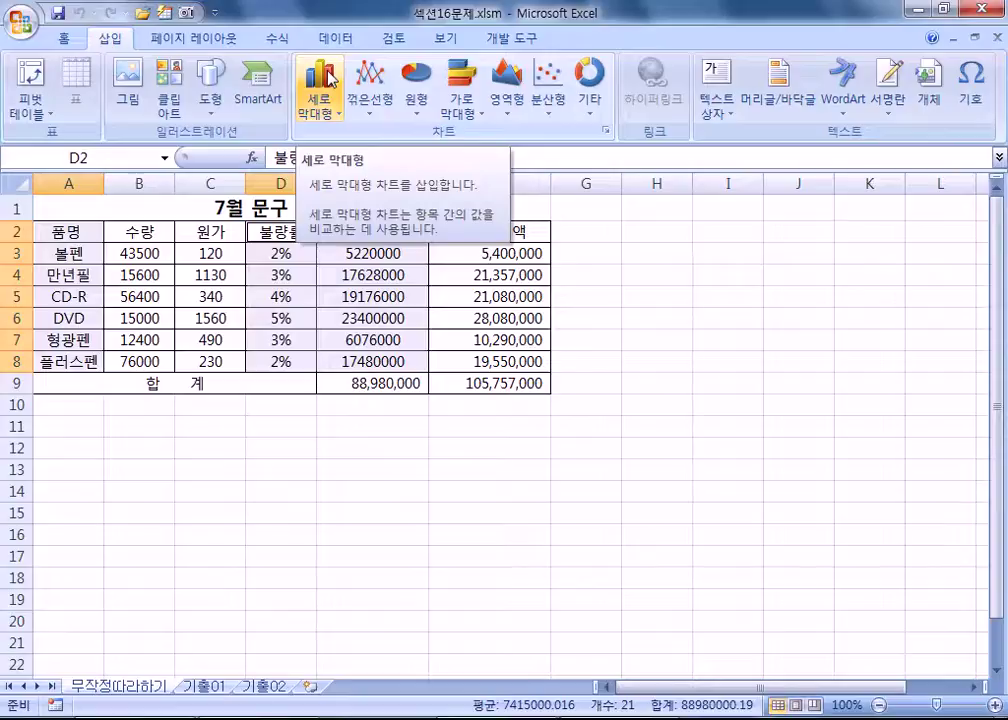
left_click(330, 80)
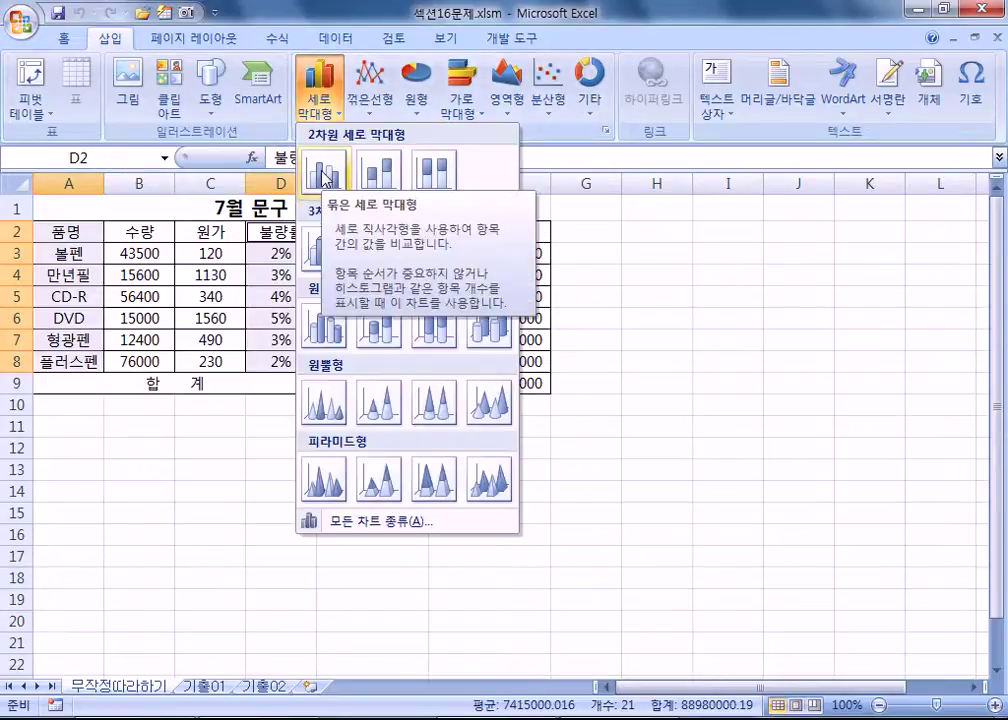
left_click(324, 172)
left_click_drag(731, 361, 466, 479)
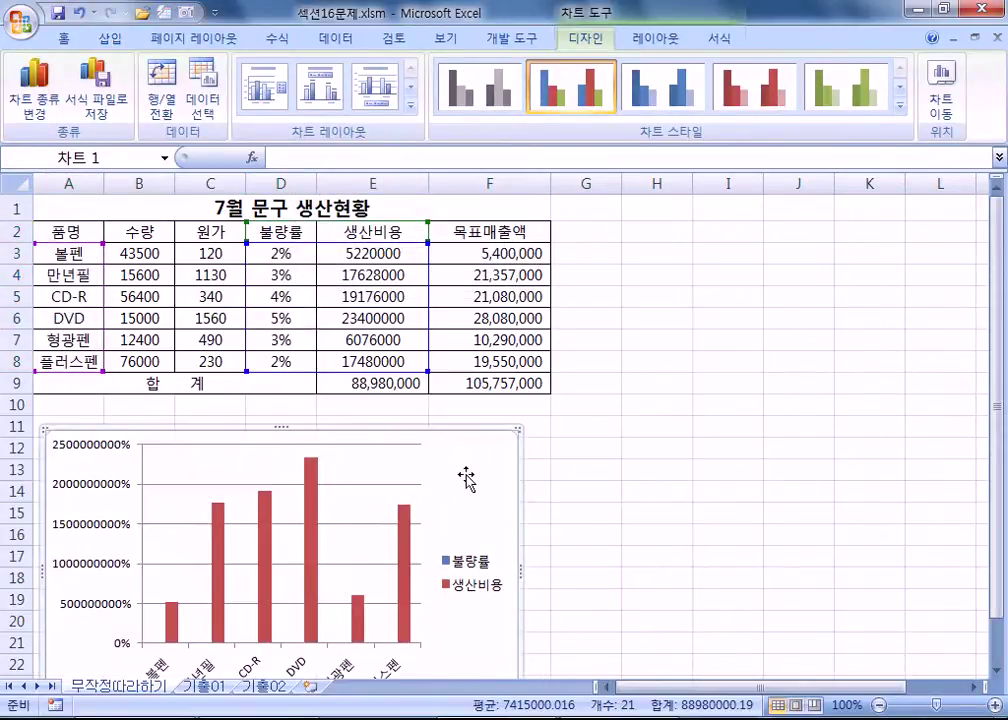
Change the column chart to a 2-D line chart with markers and place it beside the empty area below the table.
left_click(118, 38)
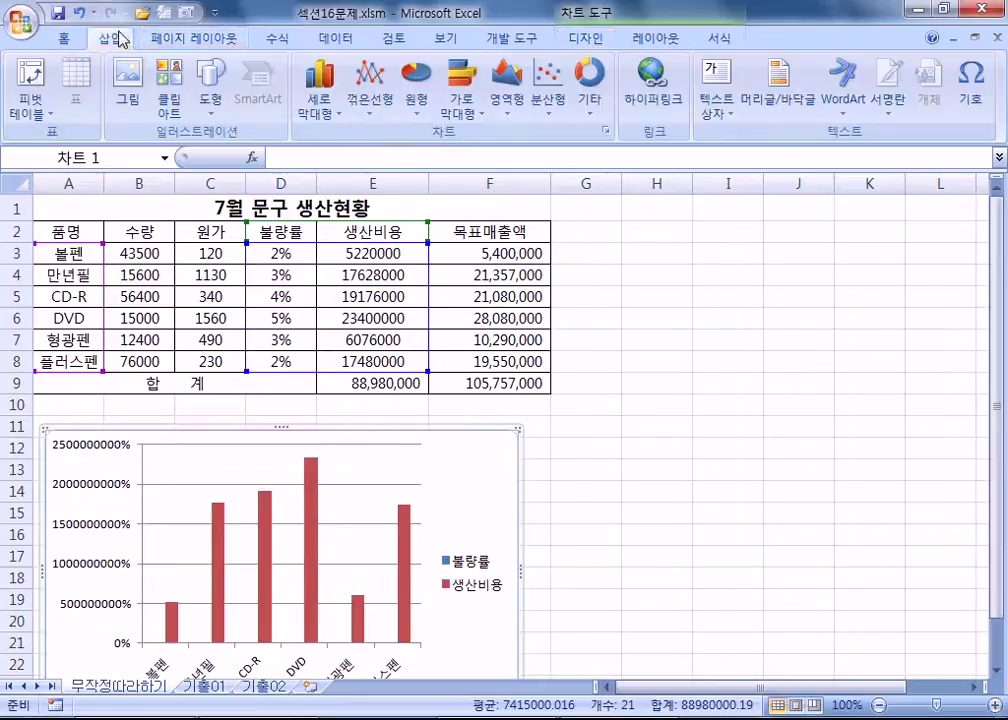
left_click(370, 88)
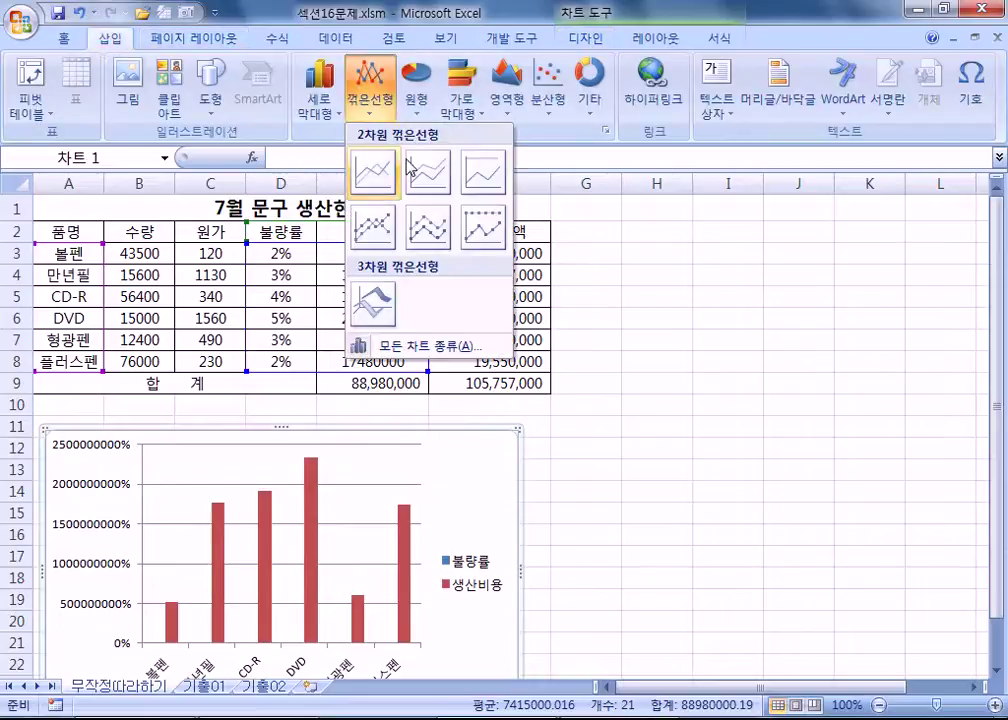
left_click(385, 237)
left_click_drag(477, 450, 917, 430)
left_click(225, 488)
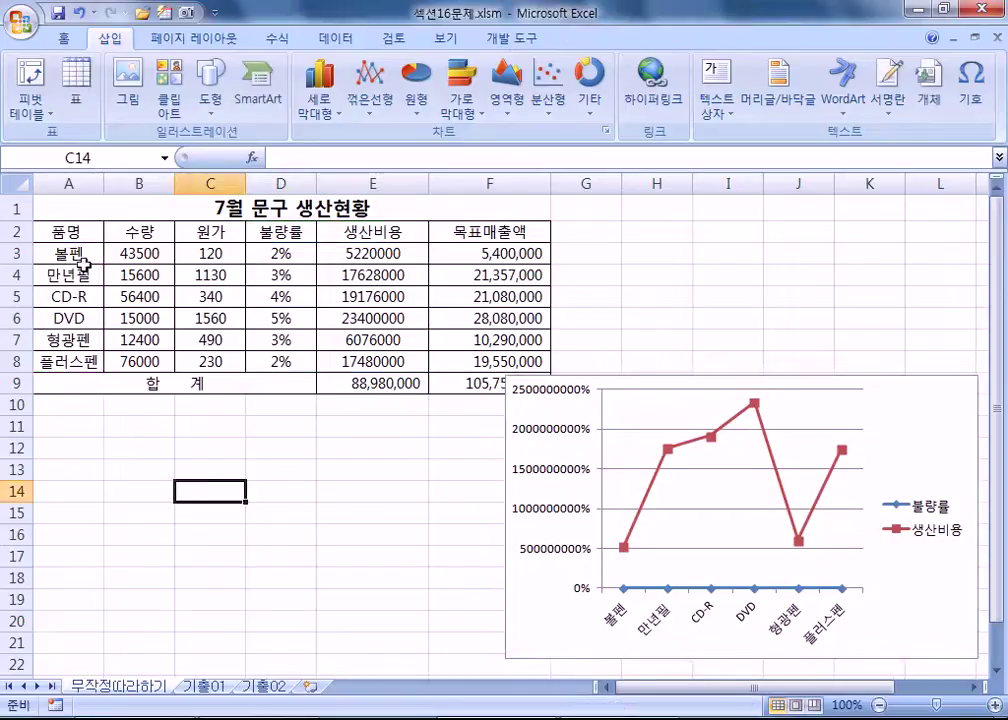
Insert another clustered column chart from A2:A8 and D2:E8 below the table and position the line chart beside it without overlap.
left_click_drag(62, 230, 461, 371)
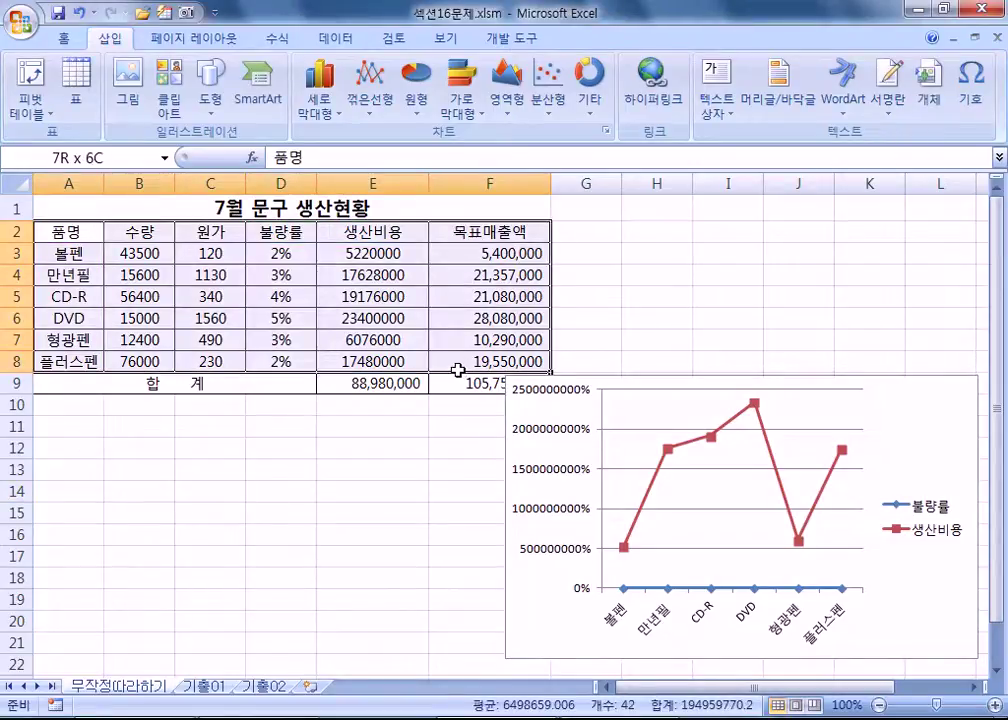
left_click_drag(65, 230, 88, 352)
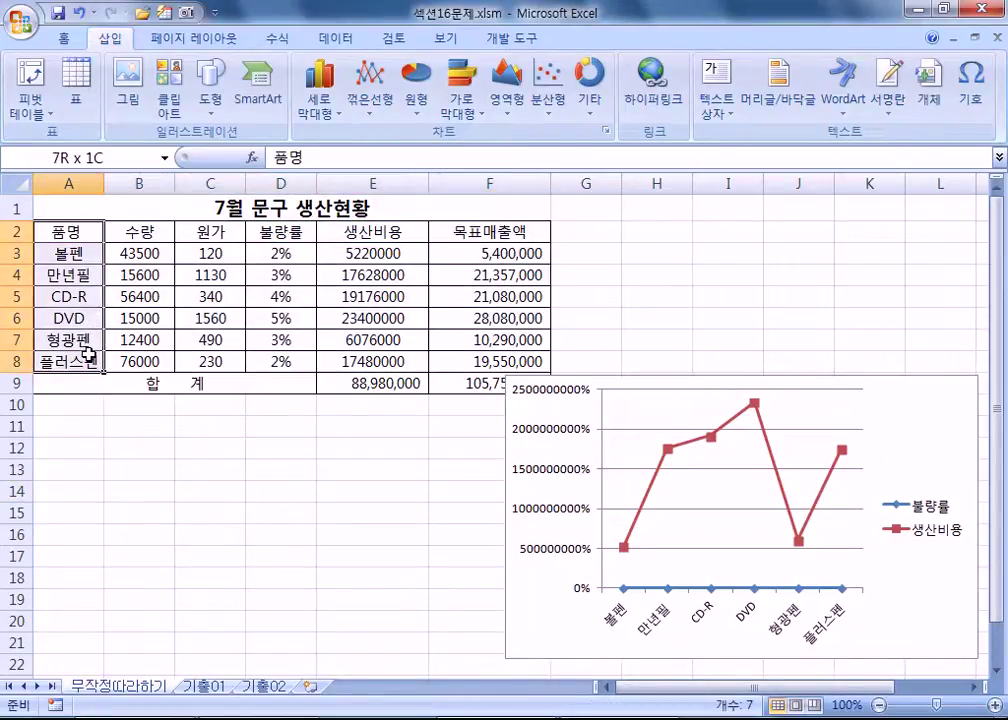
left_click_drag(281, 230, 365, 360)
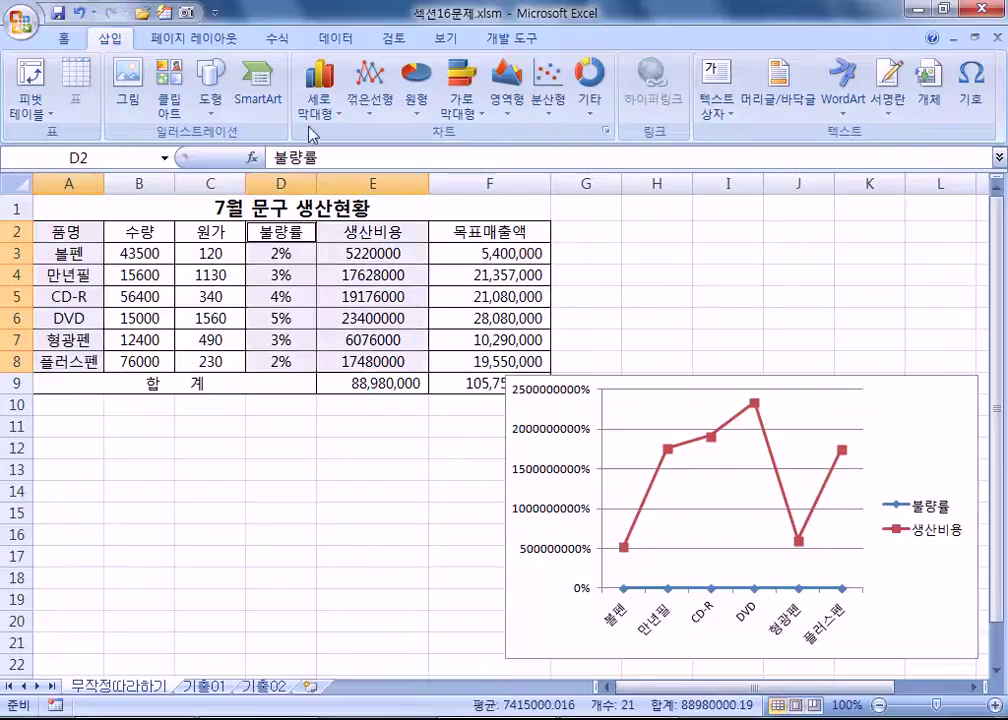
left_click(319, 100)
left_click(322, 171)
left_click_drag(709, 333, 470, 442)
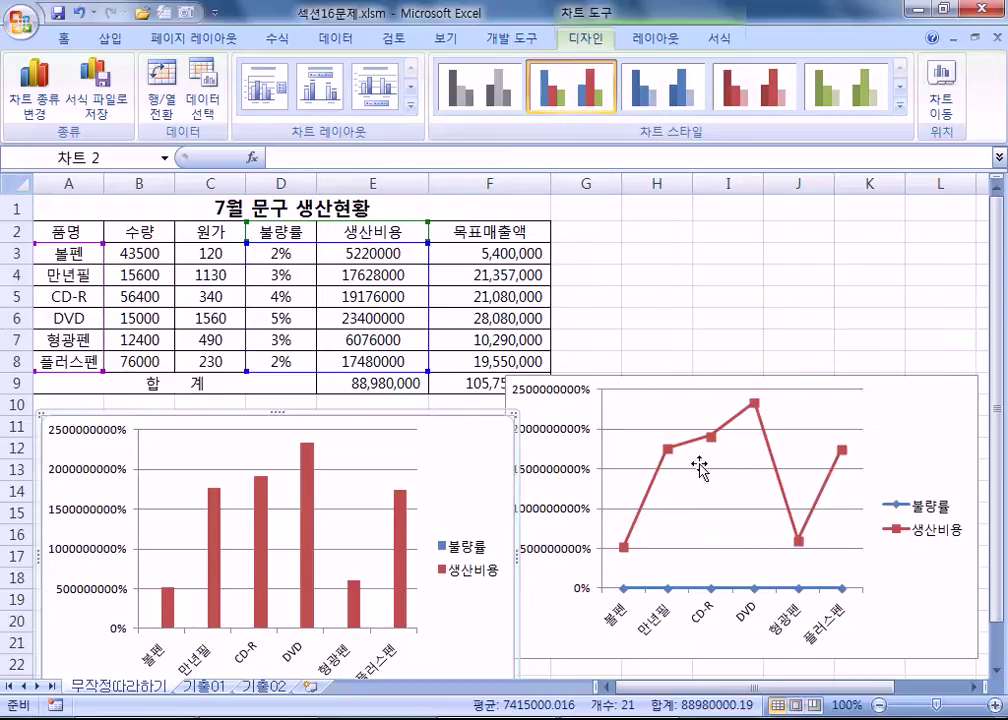
left_click_drag(958, 457, 946, 474)
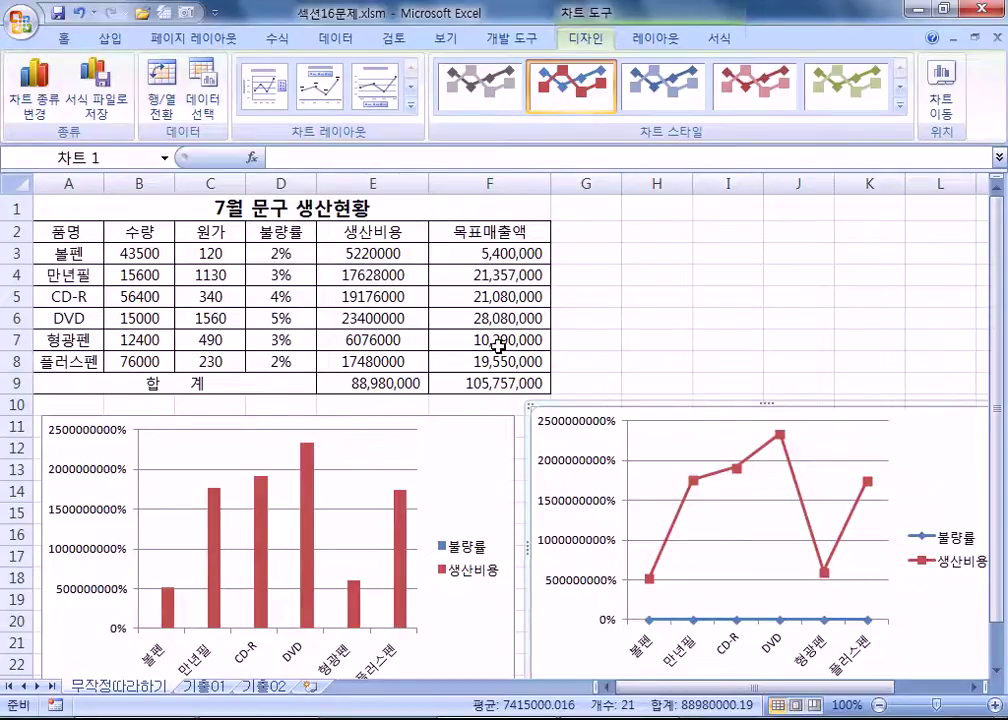
scroll(389, 331, "down", 2)
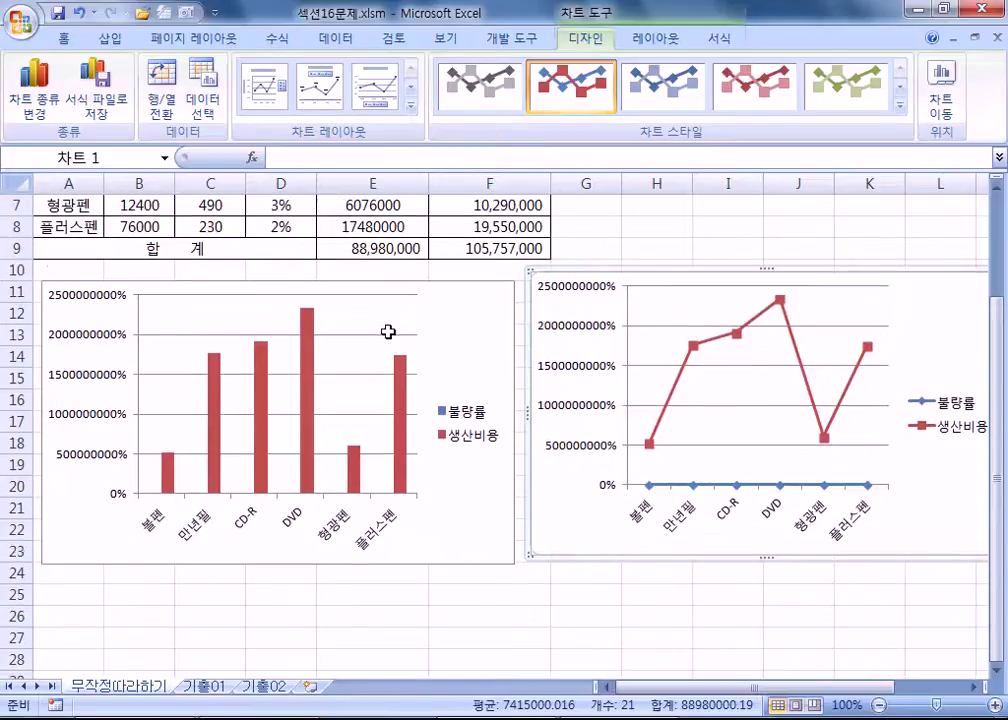
Align the line chart's upper edge with the neighbouring column chart.
left_click_drag(676, 272, 675, 286)
left_click(482, 320)
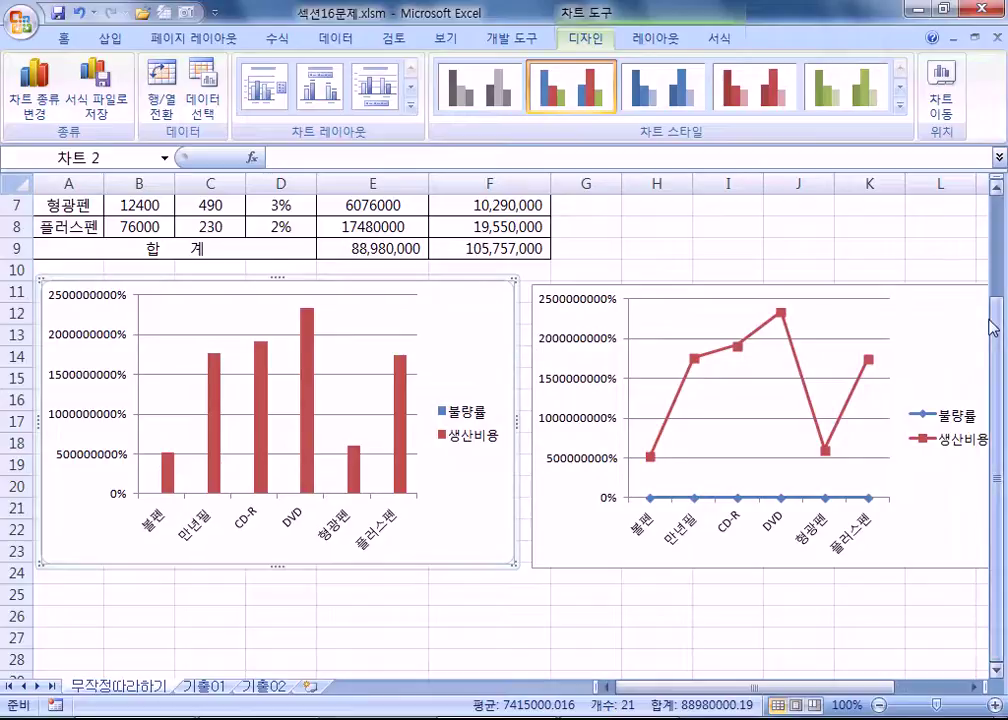
left_click(943, 318)
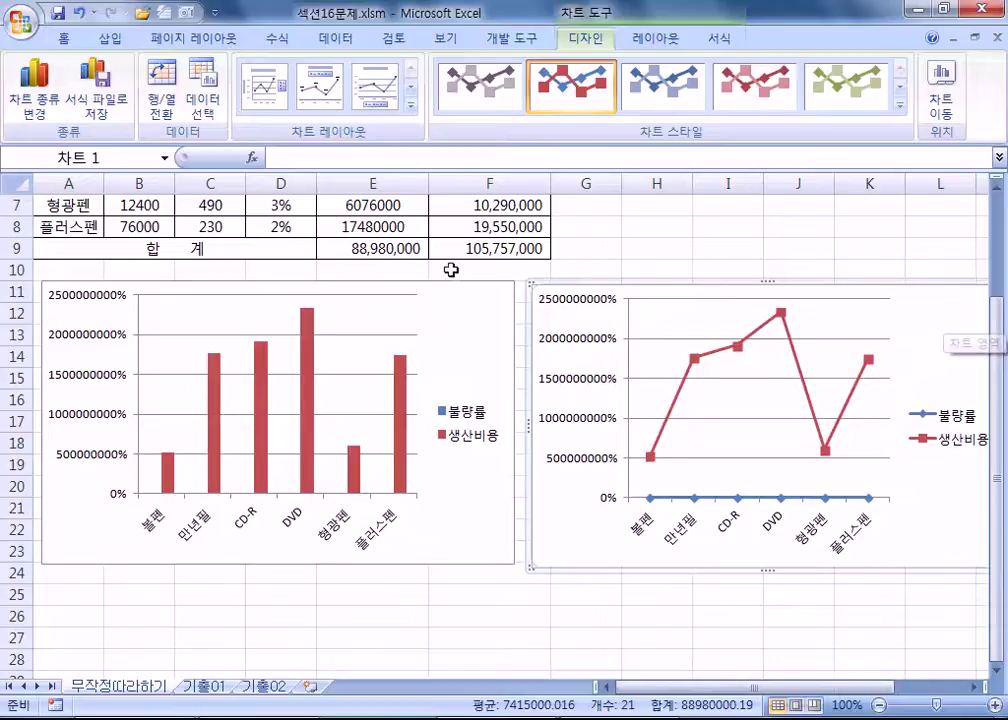
Delete both the clustered column chart and the line chart from below the production table.
left_click(508, 331)
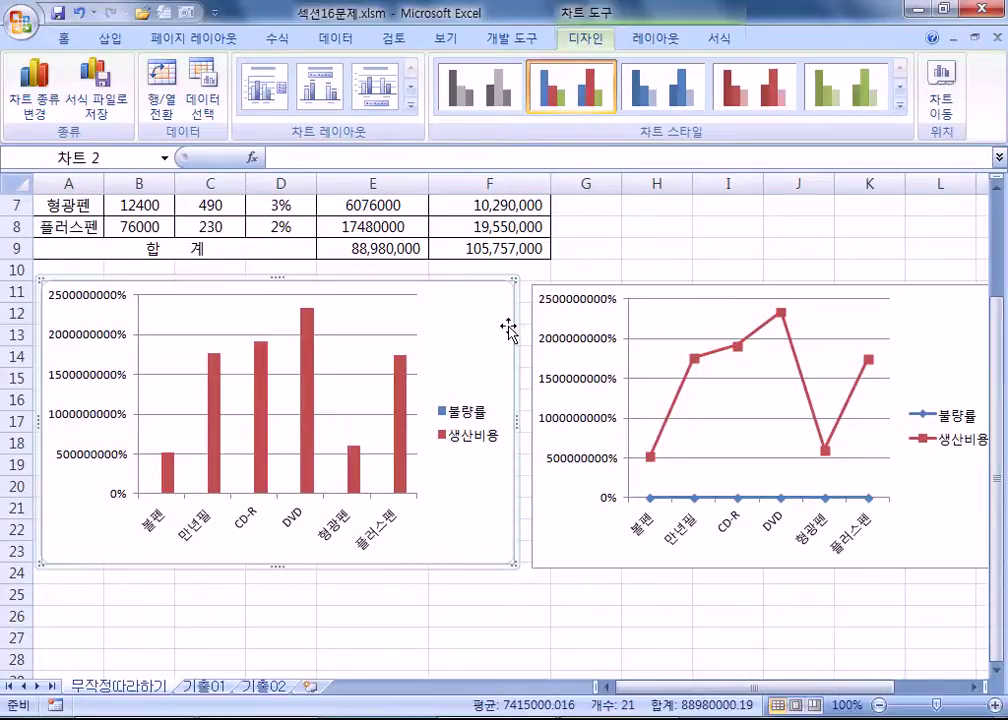
key("Delete")
left_click(918, 322)
key("Delete")
scroll(164, 337, "up", 2)
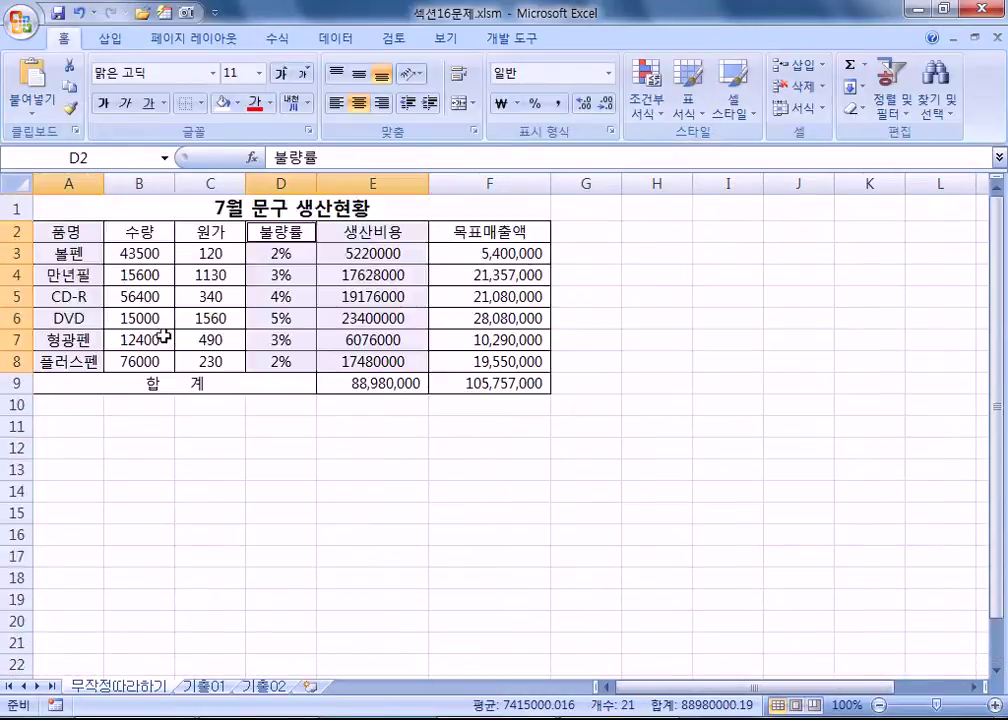
Insert a 2-D line chart with markers from the 품명, 불량률 and 생산비용 data in A2:A8 and D2:E8.
left_click_drag(85, 231, 85, 360)
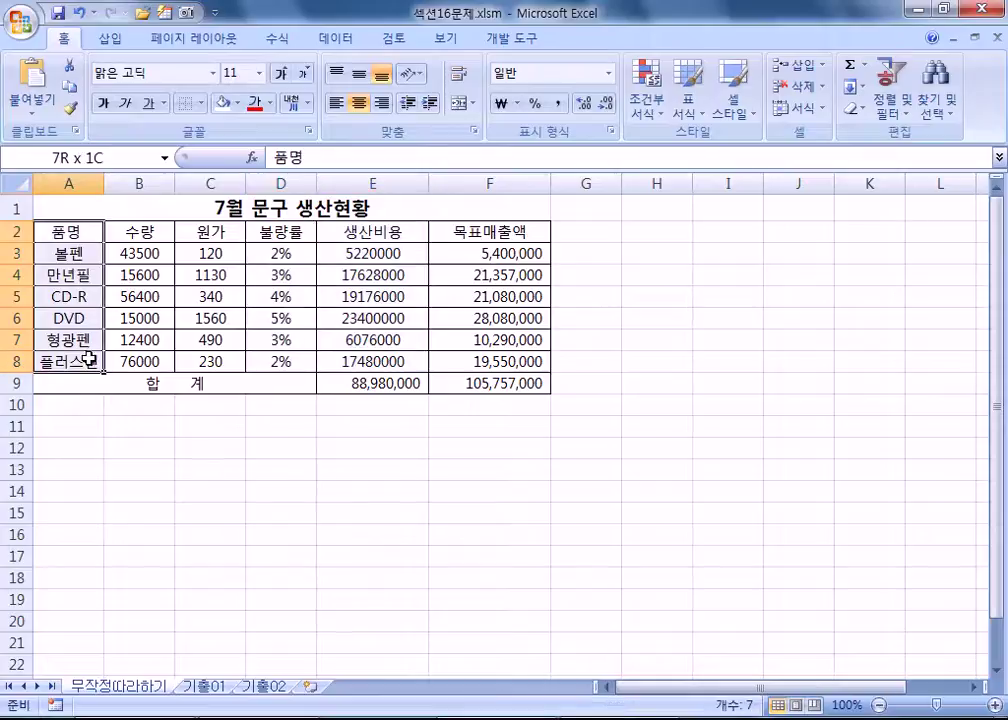
left_click_drag(263, 233, 333, 353)
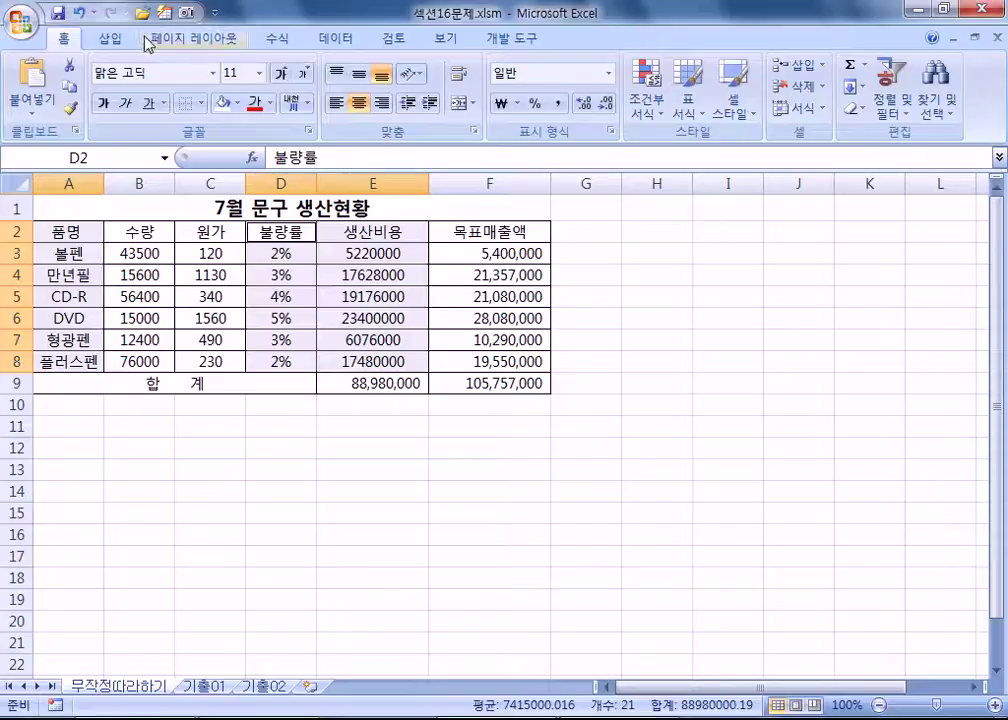
left_click(110, 40)
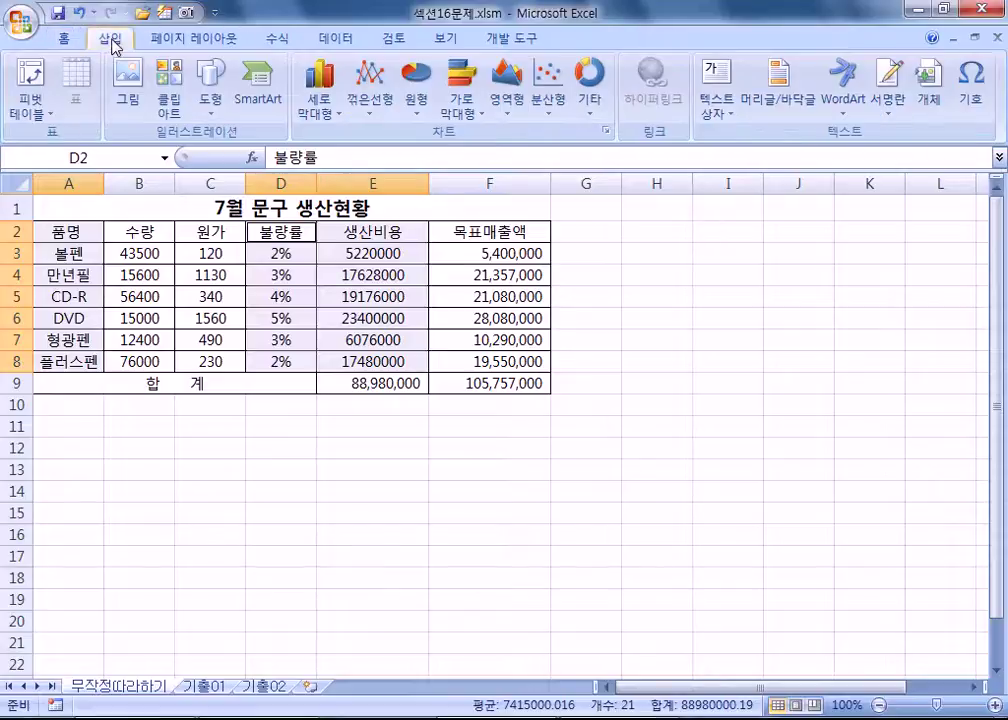
left_click(368, 110)
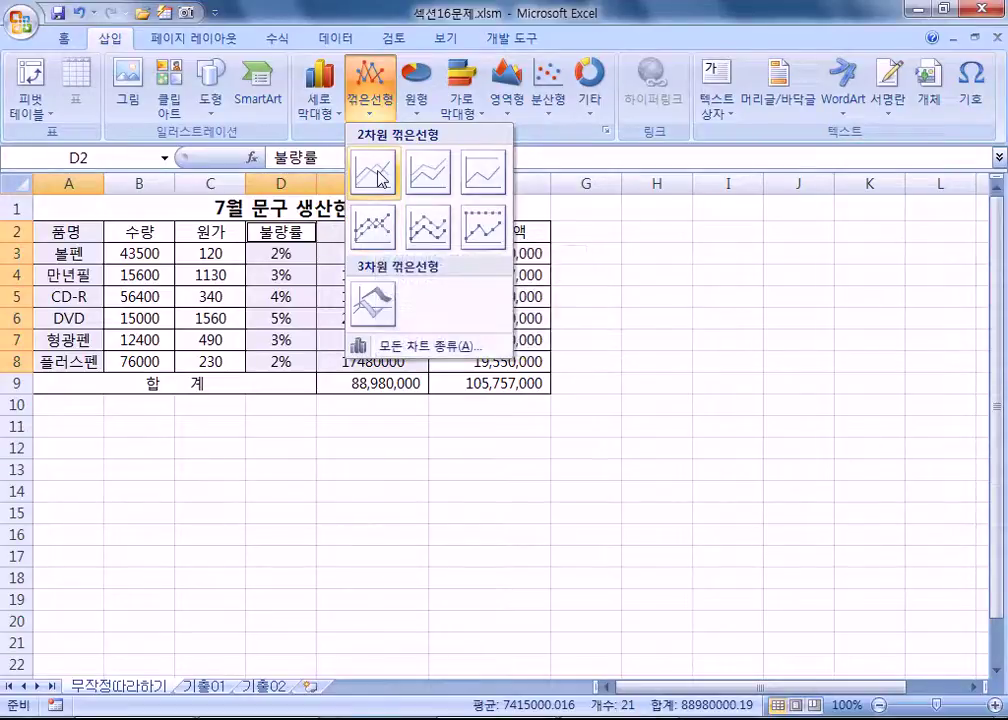
left_click(372, 230)
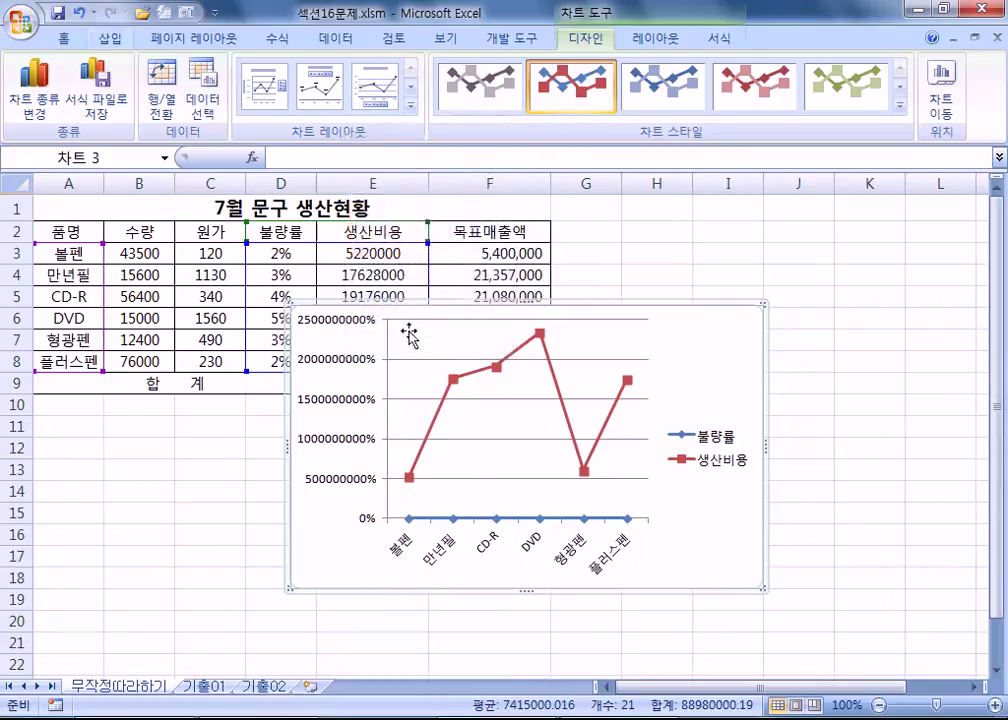
left_click(108, 38)
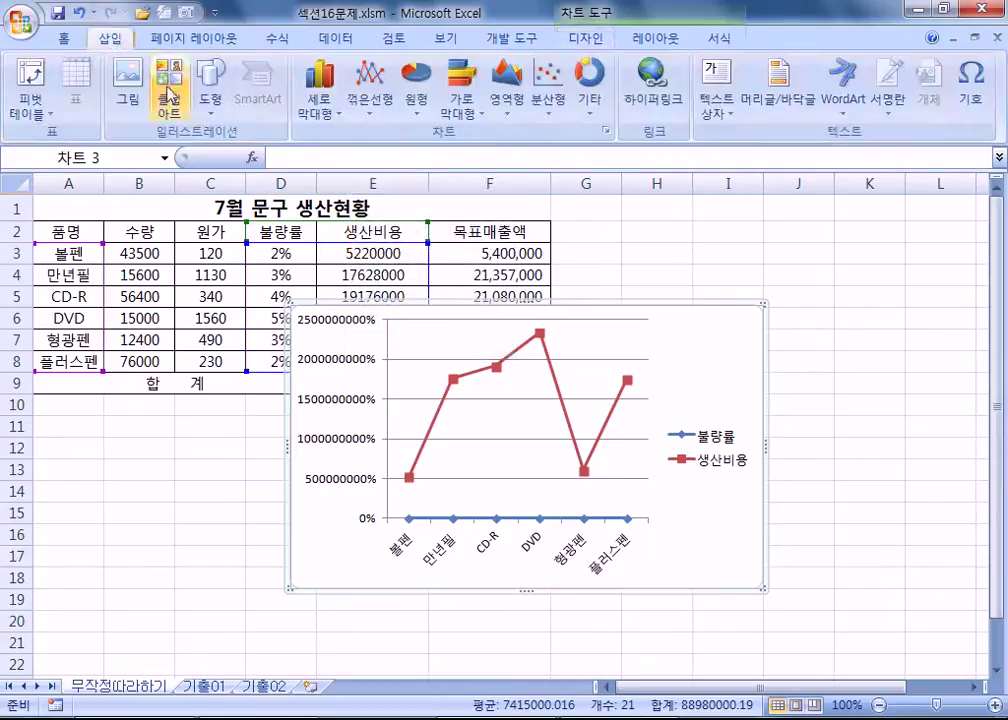
left_click(321, 88)
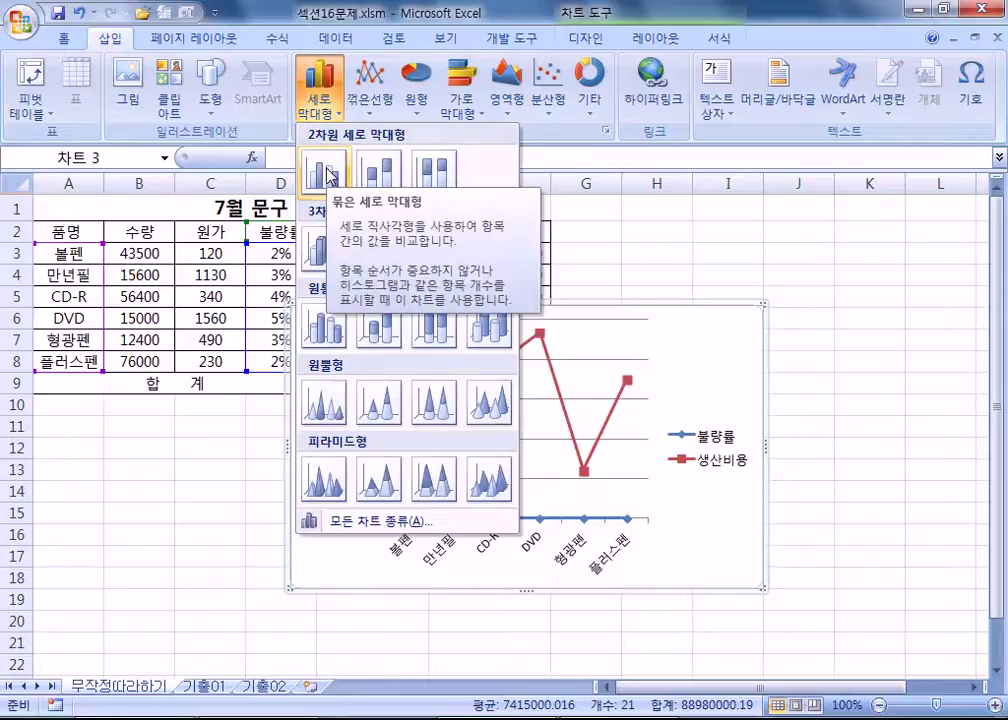
left_click(717, 340)
left_click(370, 88)
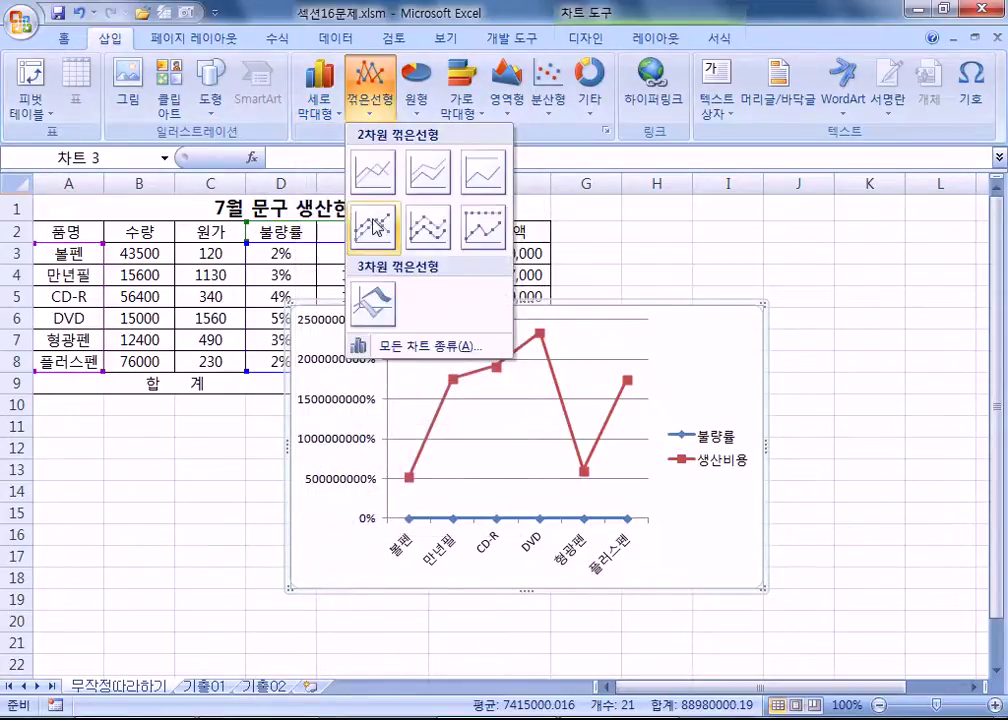
left_click(750, 275)
Move the line chart into the empty area below the production table, starting around row 11.
left_click_drag(720, 334, 556, 452)
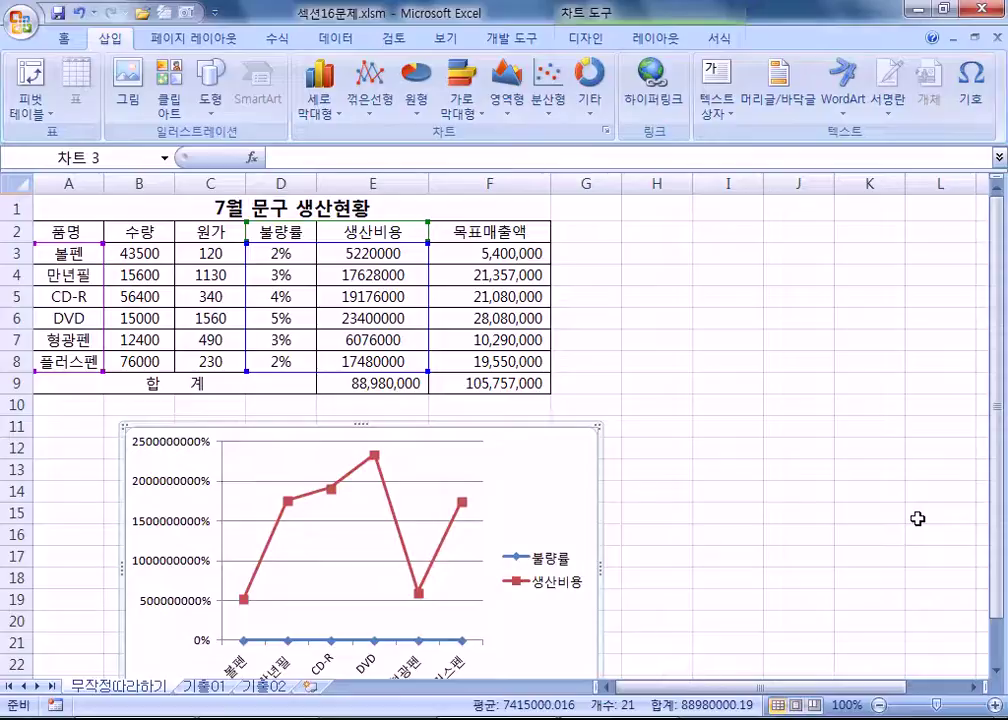
scroll(552, 447, "down", 3)
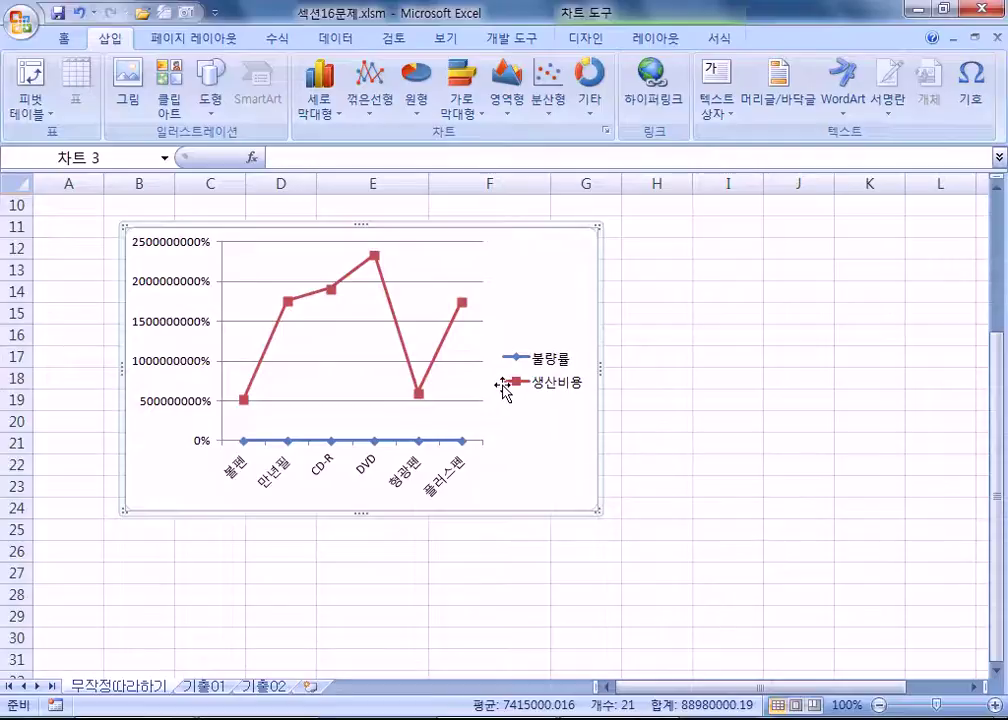
Examine the 생산비용 line and the vertical axis scale in the line chart.
left_click(452, 335)
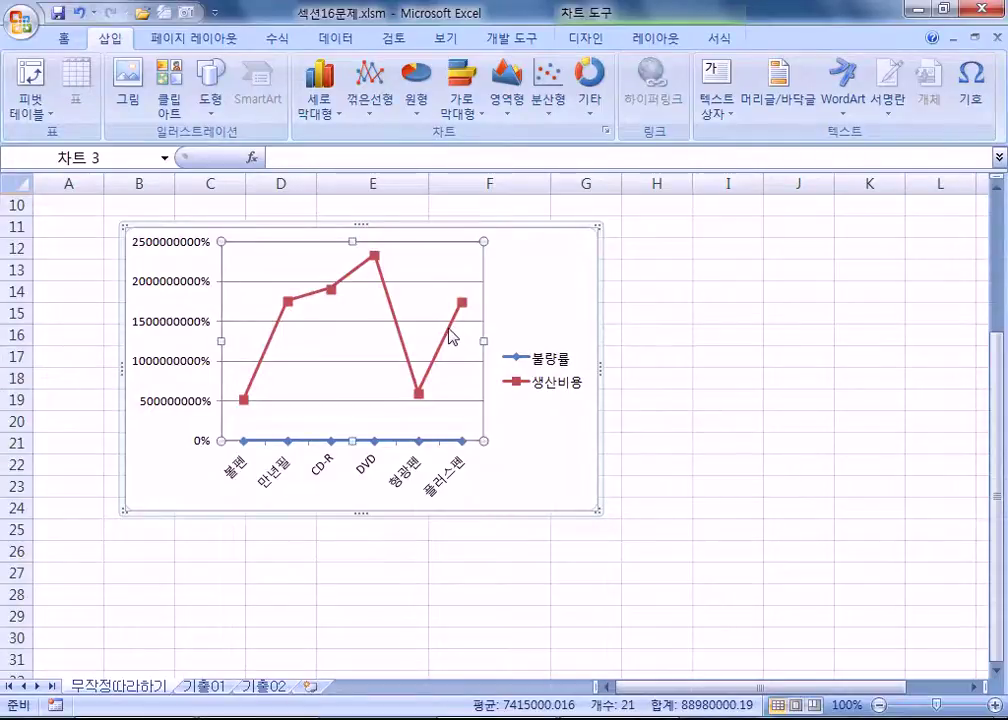
left_click(451, 337)
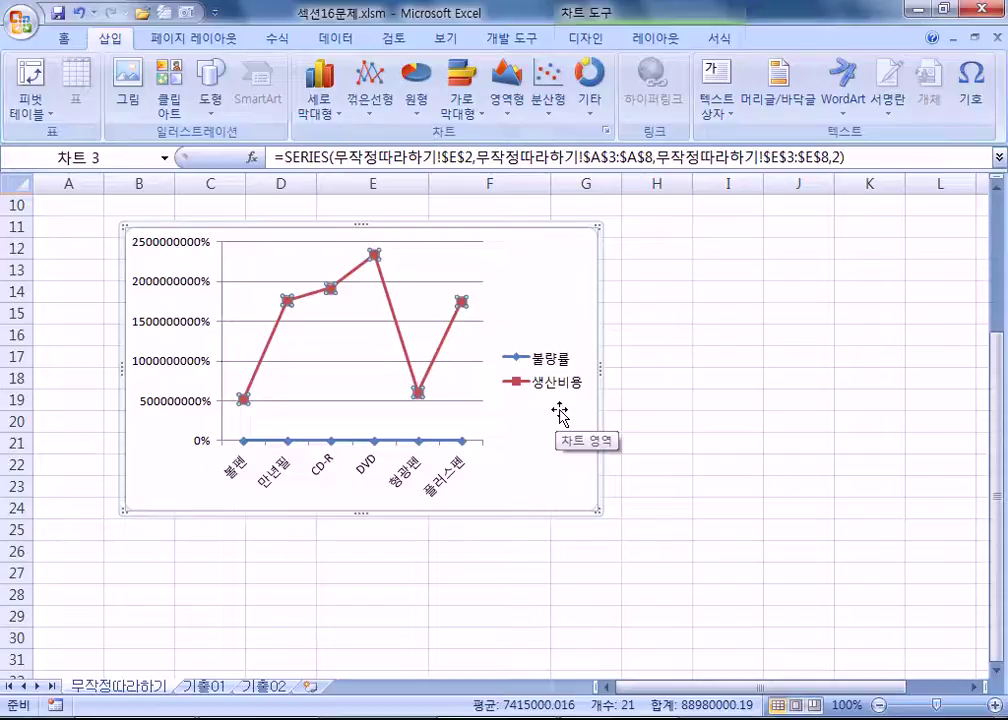
left_click(190, 246)
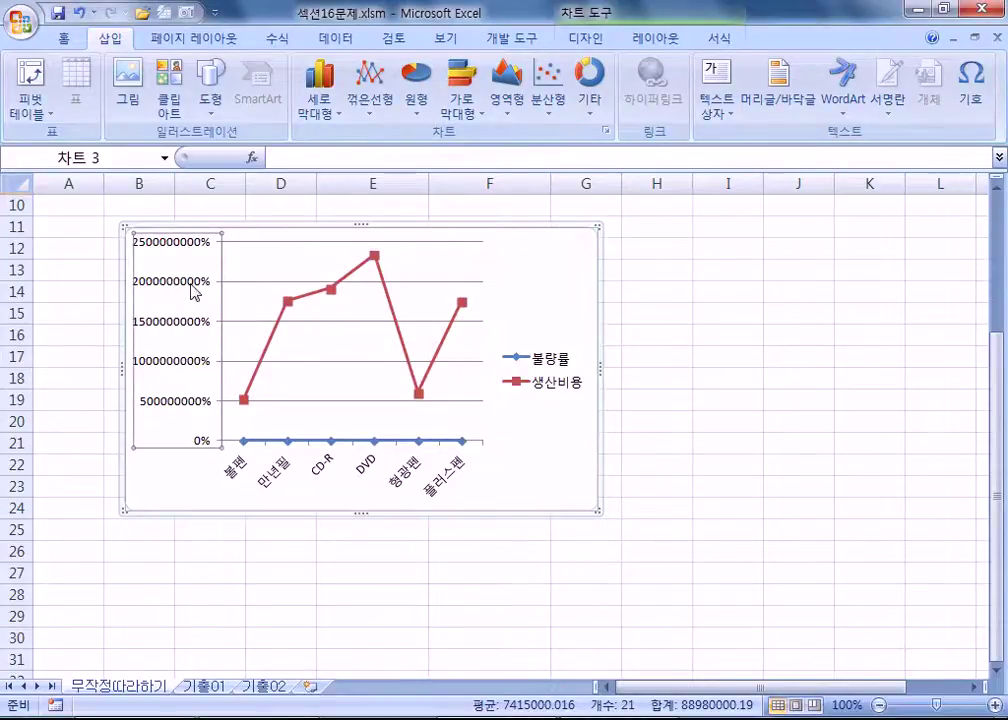
left_click(497, 257)
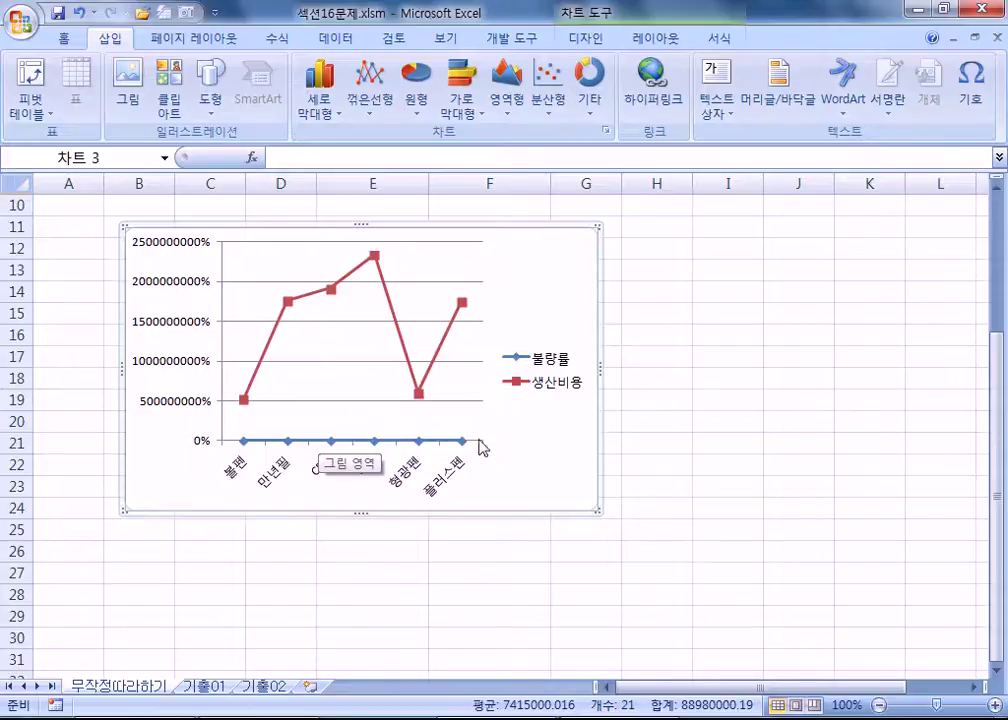
Compare the 불량률 values in D3:D8 with the 생산비용 values in E3:E8.
scroll(495, 434, "up", 3)
left_click_drag(285, 256, 275, 378)
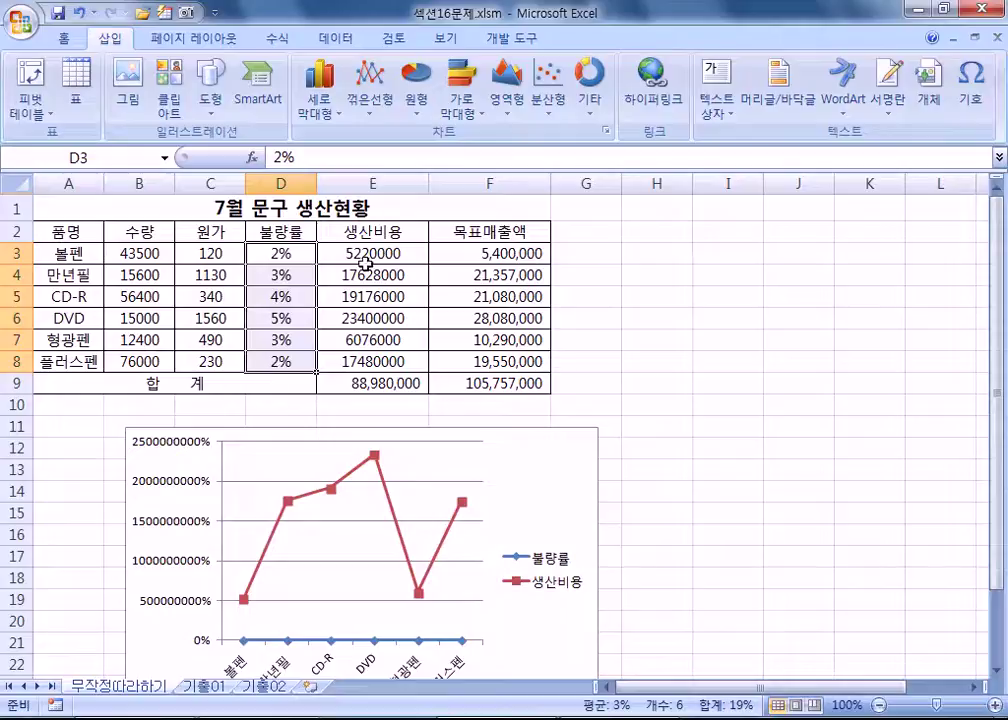
left_click_drag(364, 254, 362, 363)
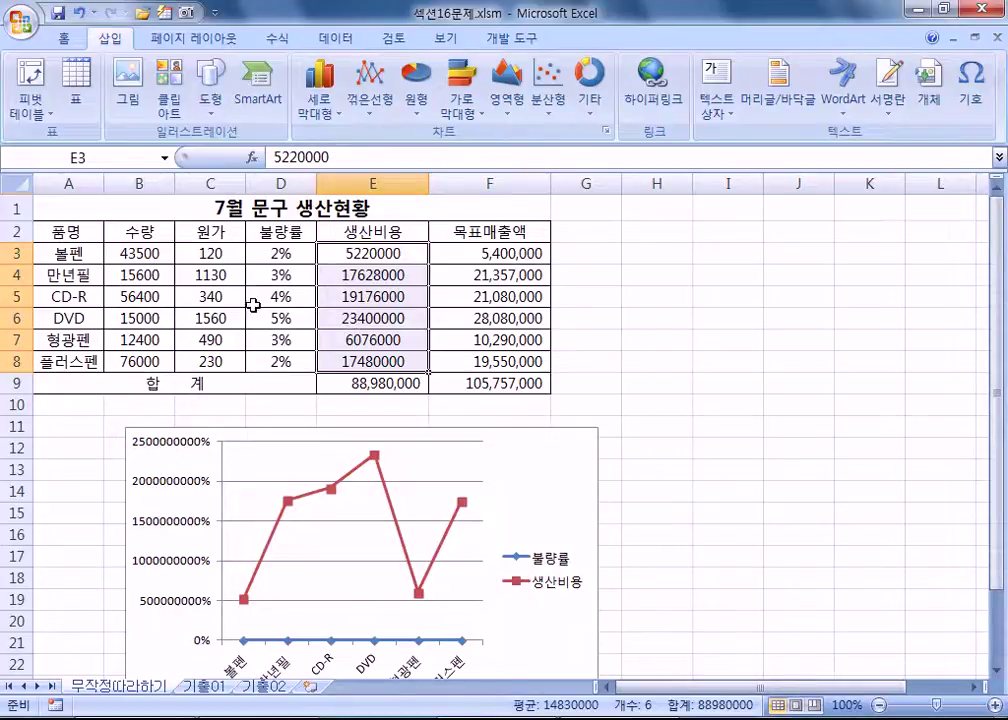
left_click_drag(270, 252, 263, 362)
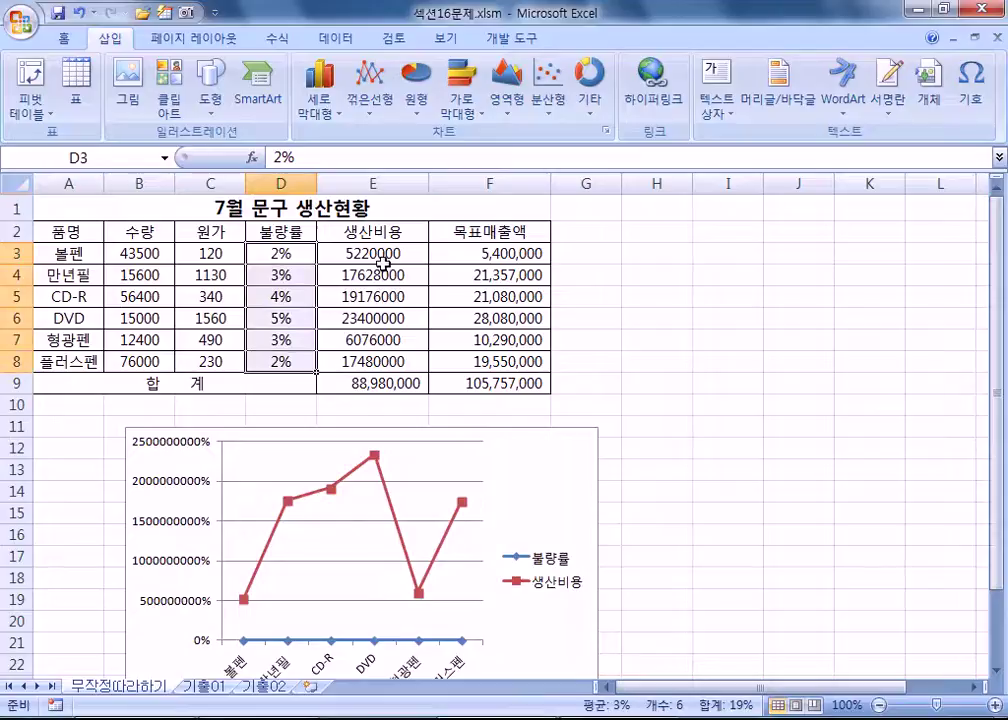
left_click_drag(288, 252, 385, 362)
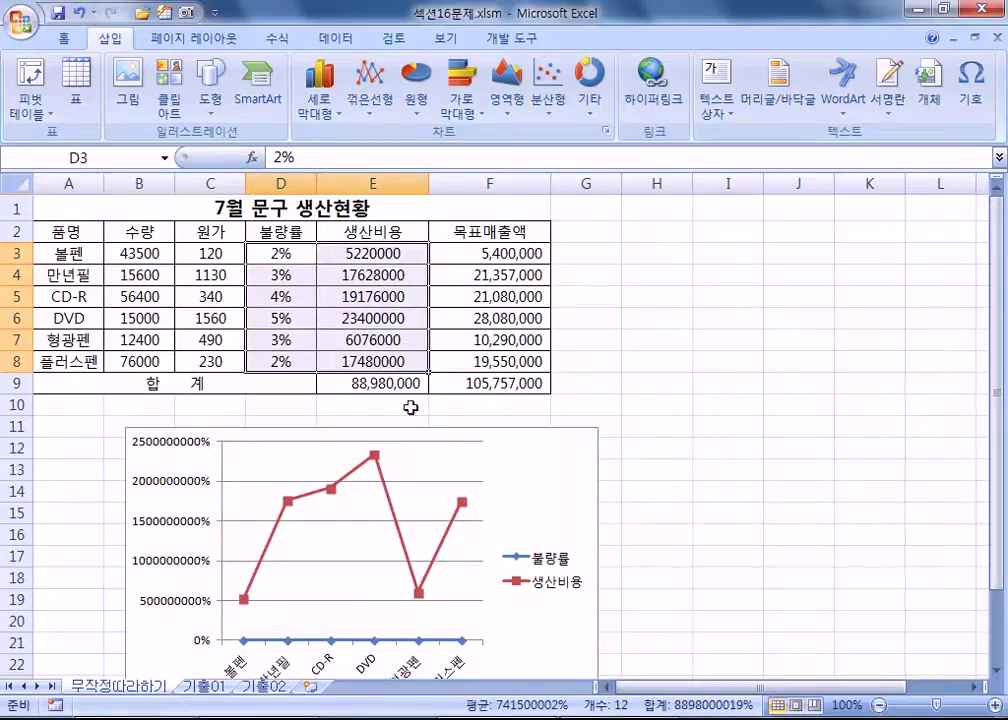
Examine how the 불량률 and 생산비용 series are each plotted in the line chart.
scroll(519, 549, "down", 1)
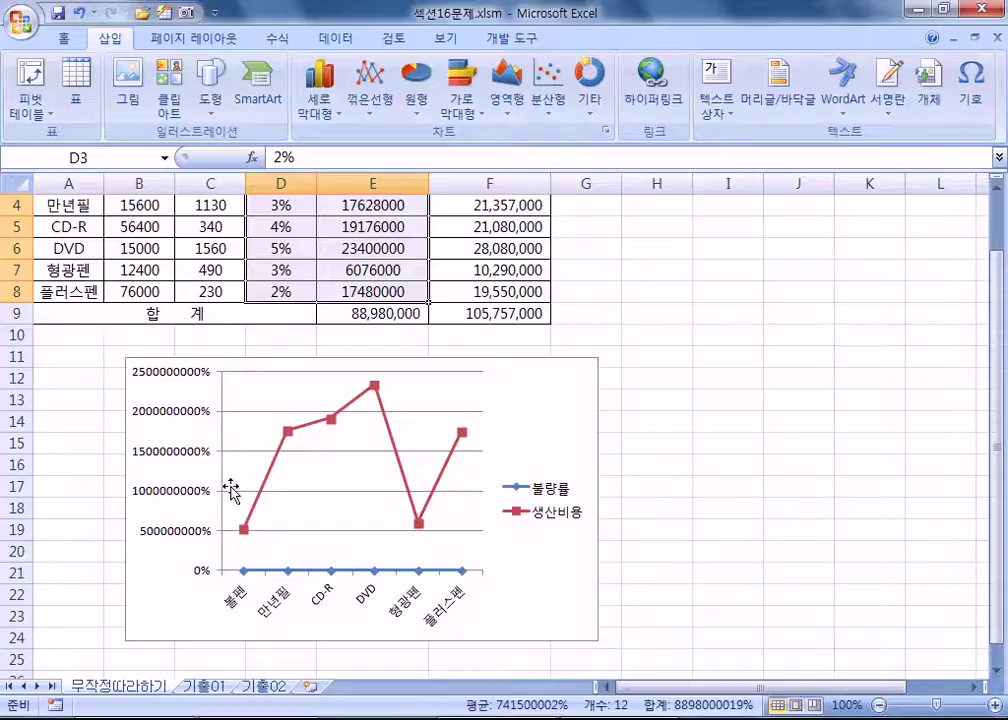
left_click(267, 572)
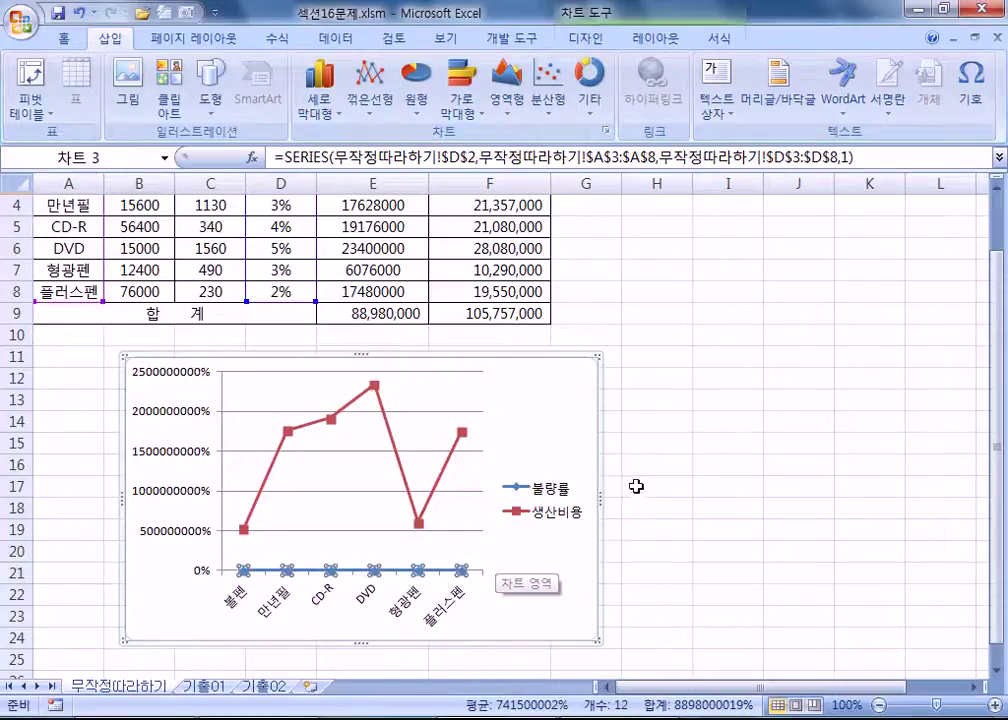
left_click(574, 397)
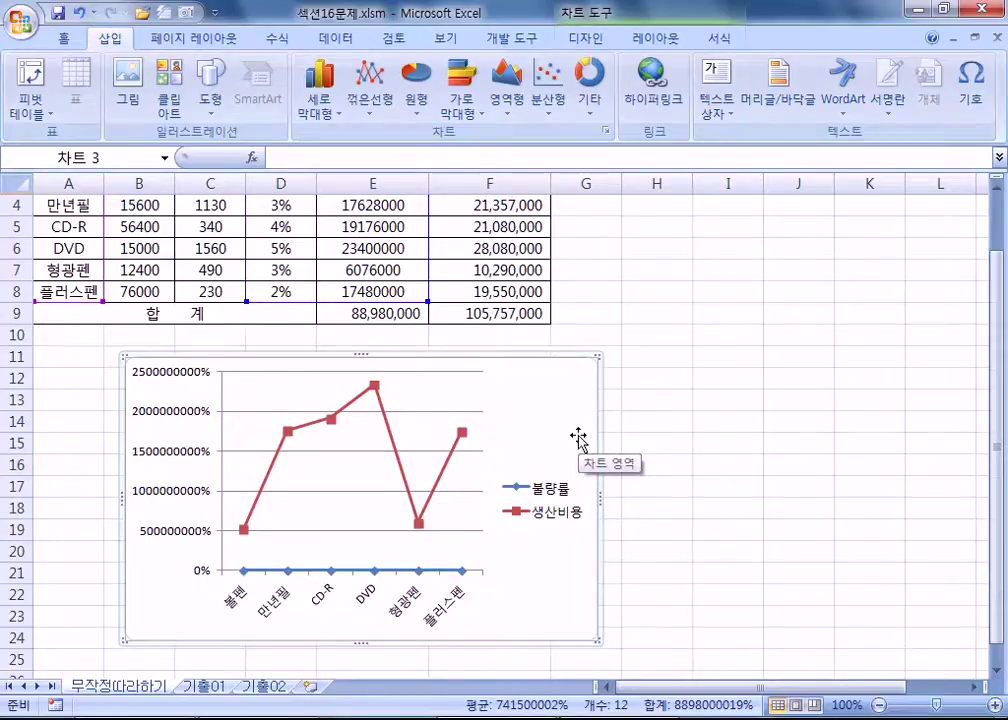
left_click(453, 451)
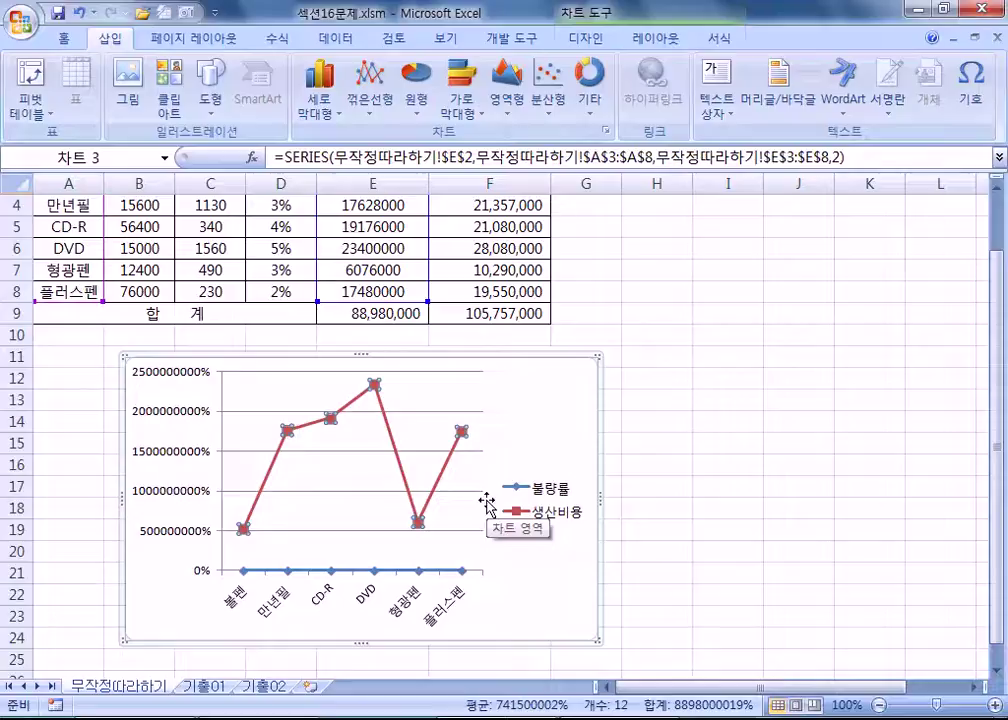
left_click(695, 383)
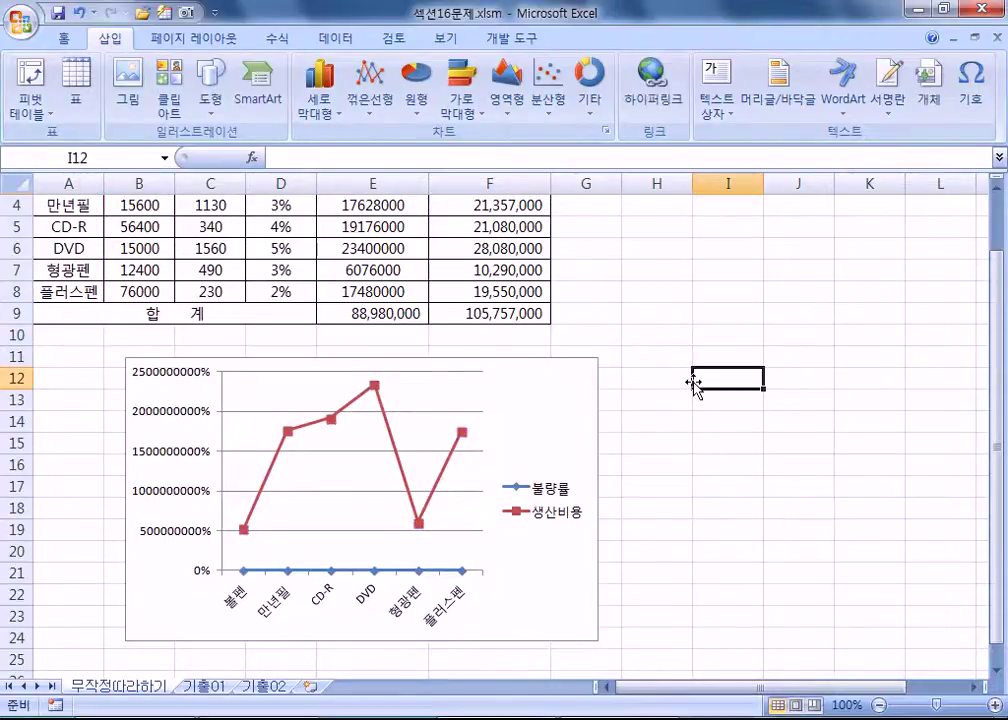
left_click(535, 270)
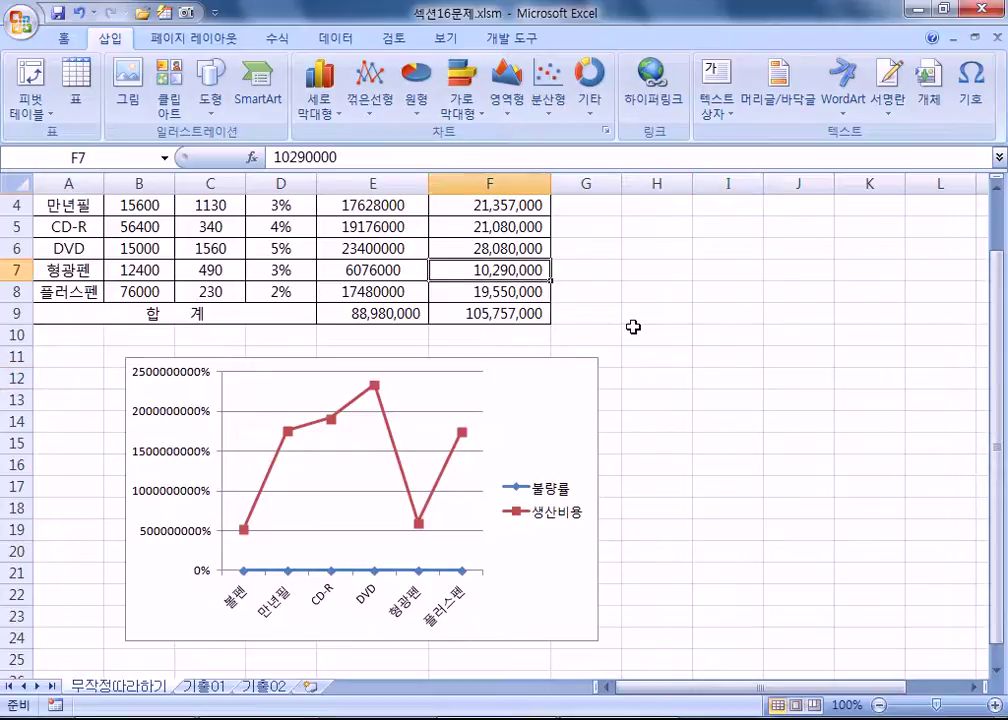
key("ctrl+1")
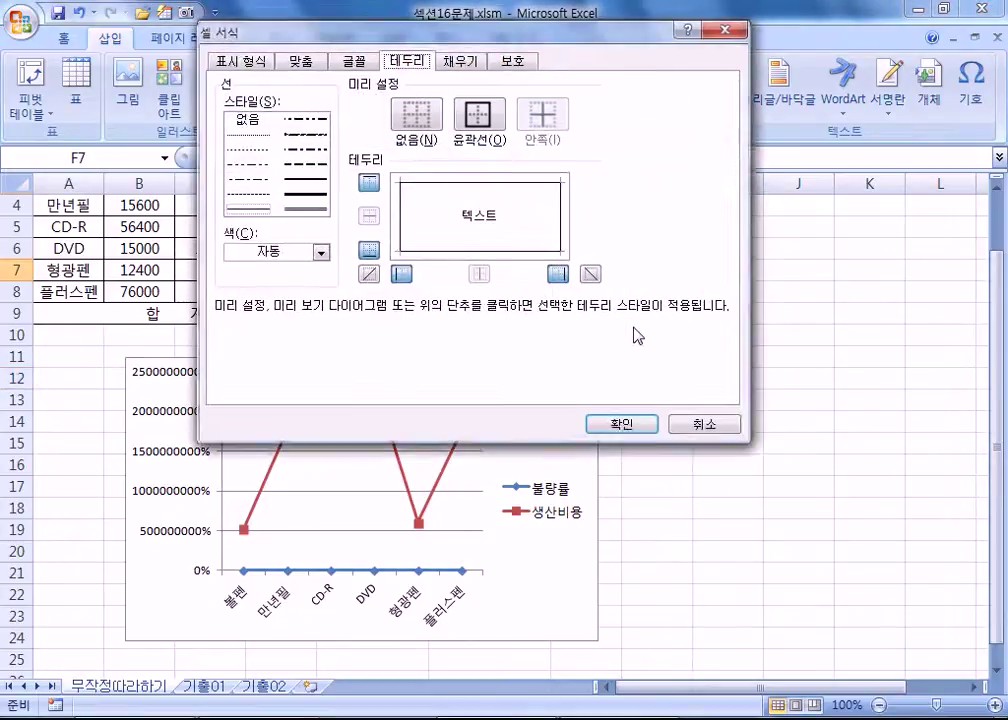
key("Escape")
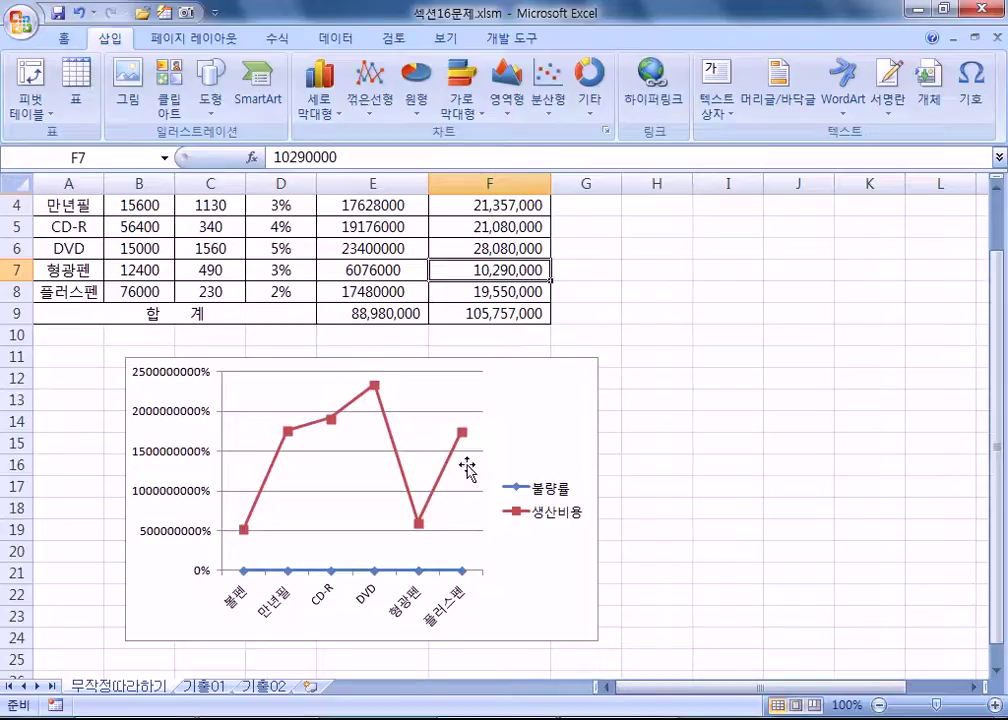
left_click(553, 412)
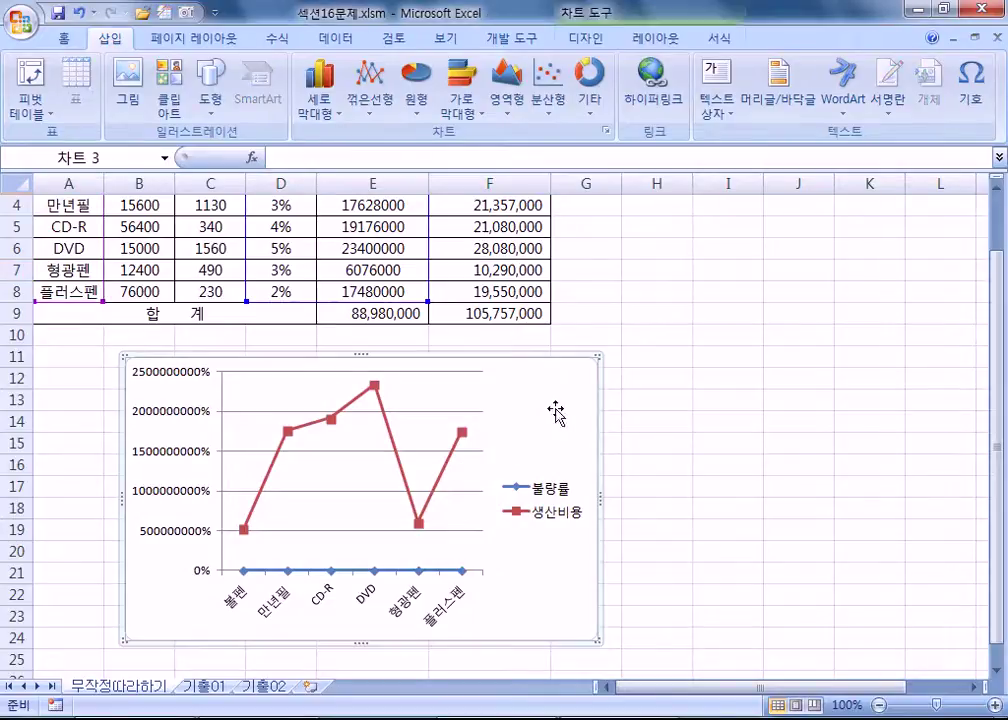
double_click(607, 434)
left_click_drag(387, 181, 747, 73)
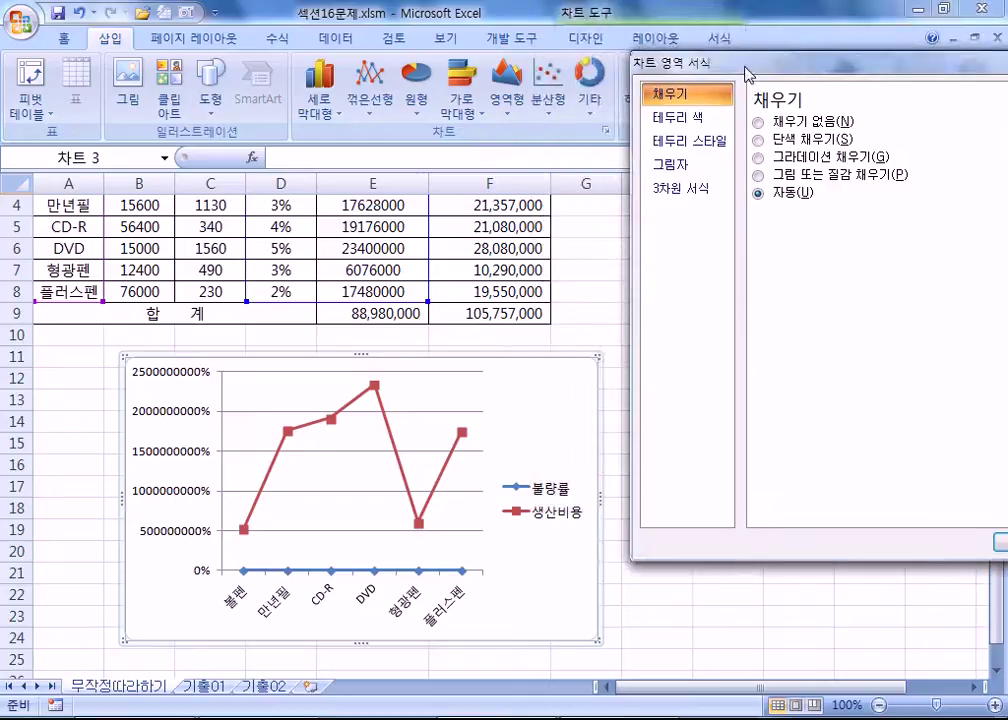
left_click(446, 478)
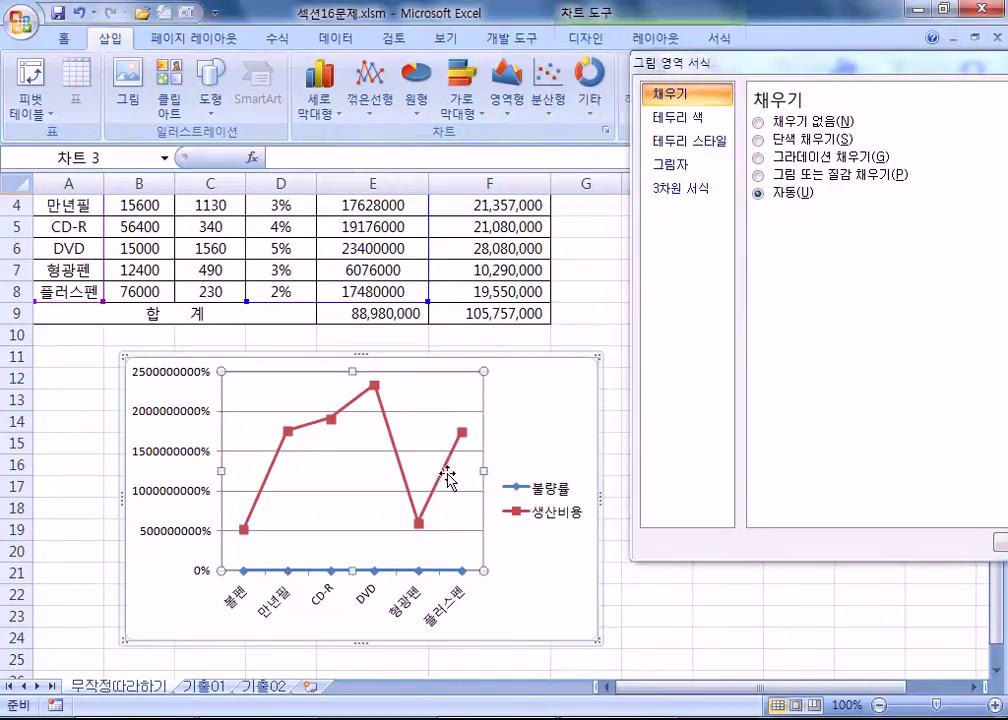
double_click(452, 452)
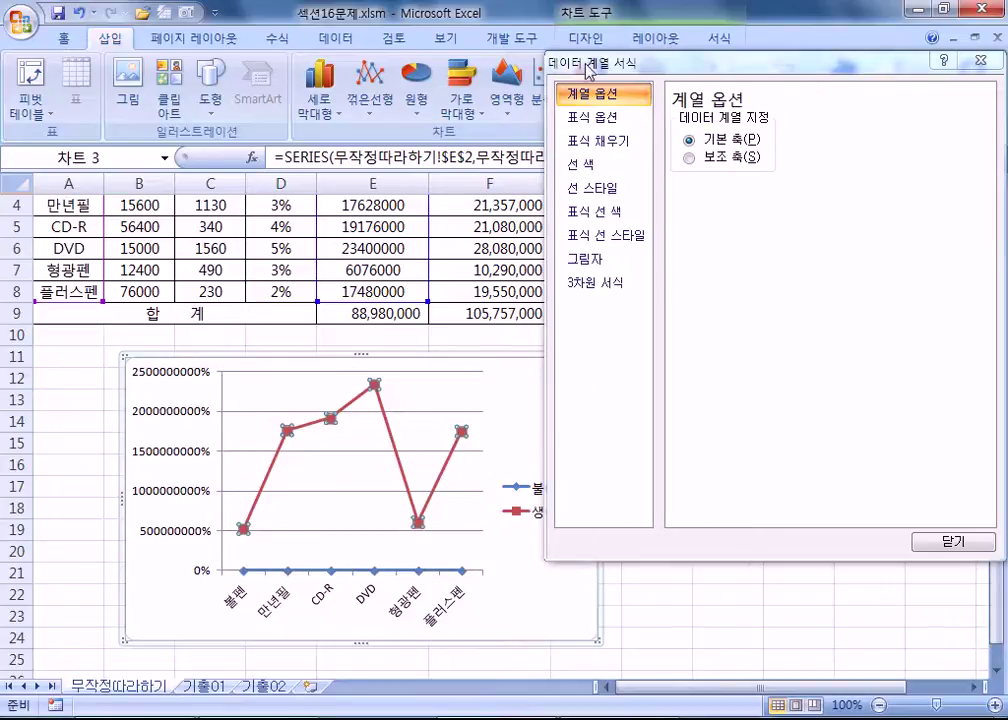
left_click_drag(617, 52, 230, 50)
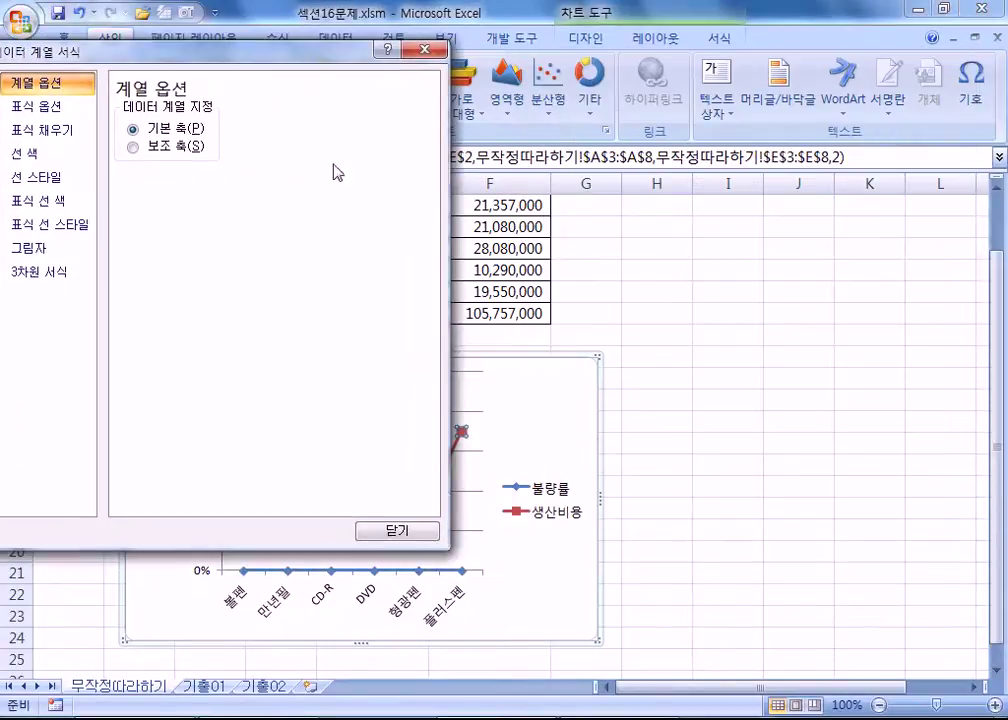
left_click(397, 531)
left_click(768, 595)
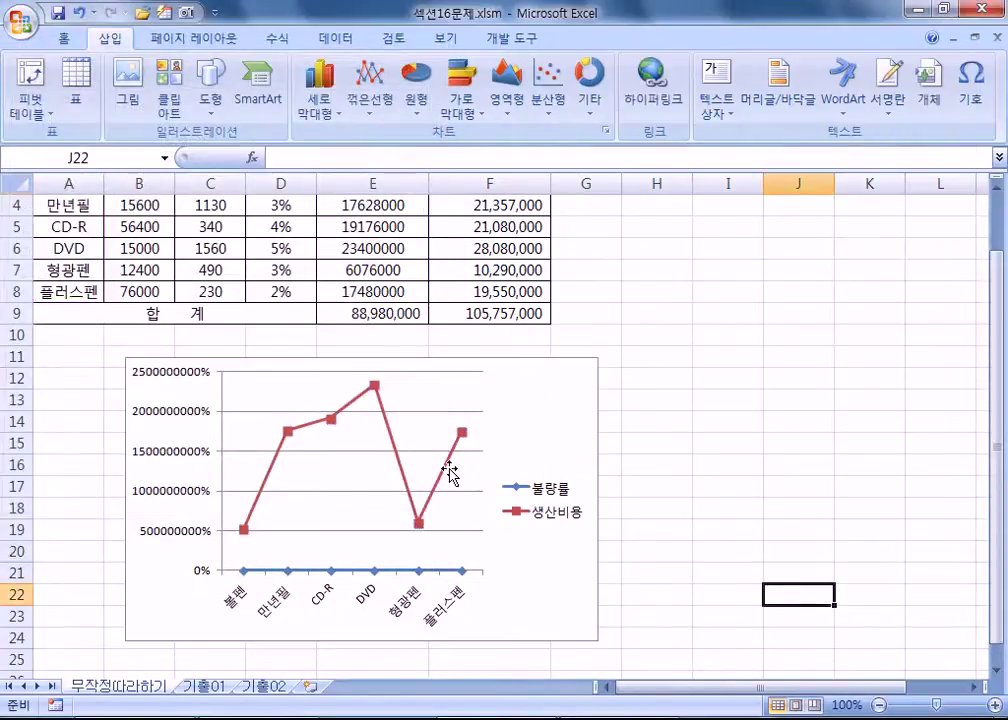
Plot the 생산비용 data series on the secondary axis (보조 축).
left_click(454, 462)
key("ctrl+1")
left_click_drag(218, 50, 802, 69)
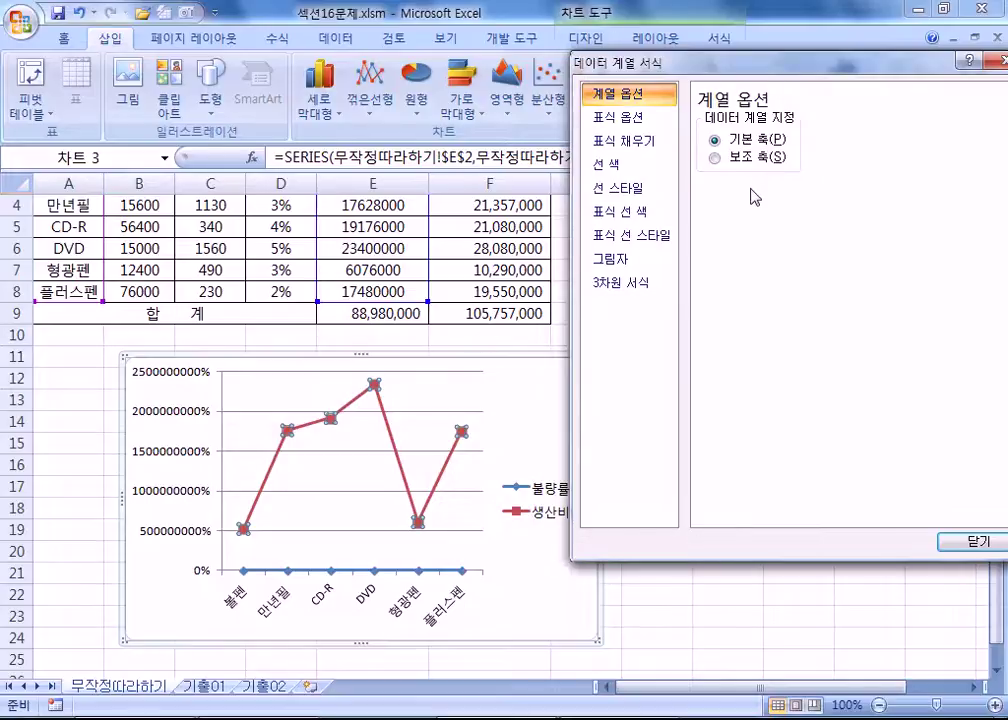
left_click(736, 160)
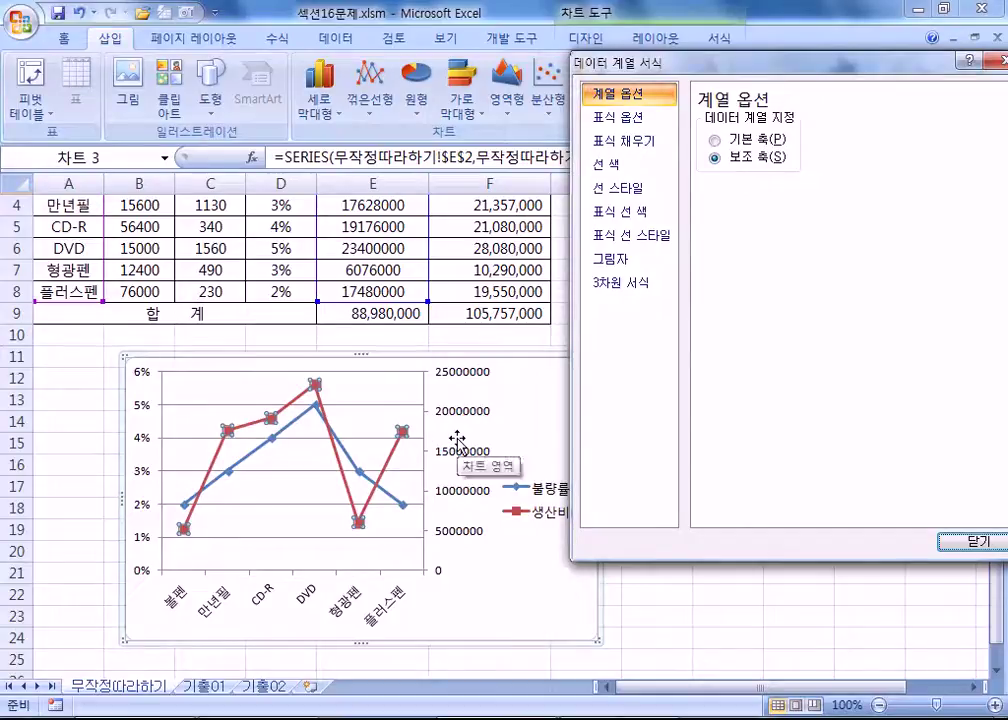
left_click(722, 140)
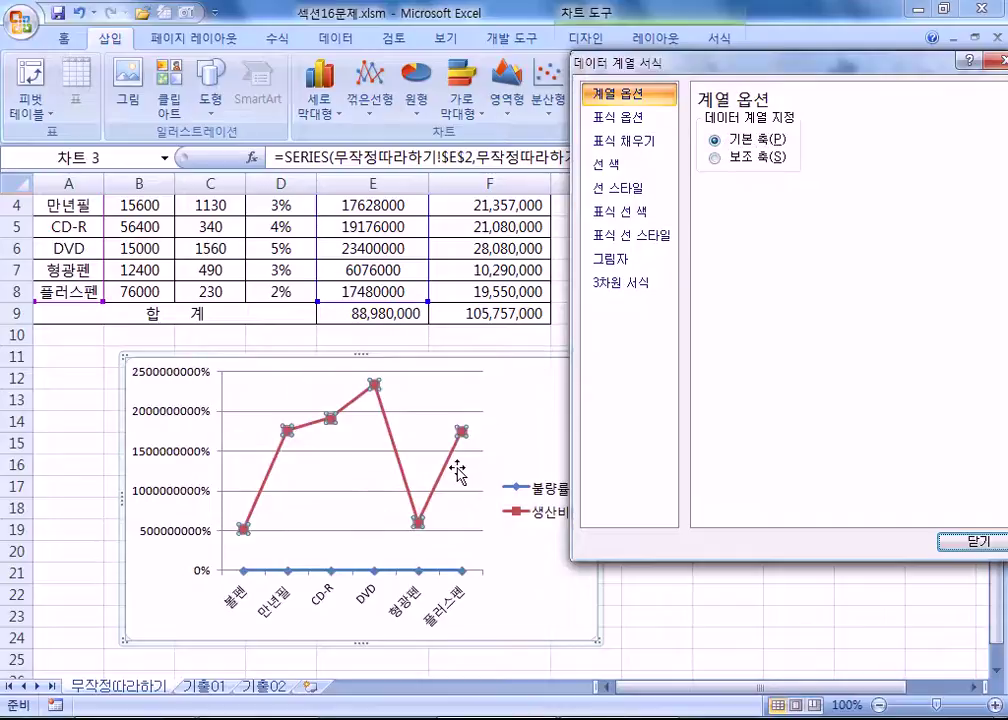
left_click(718, 163)
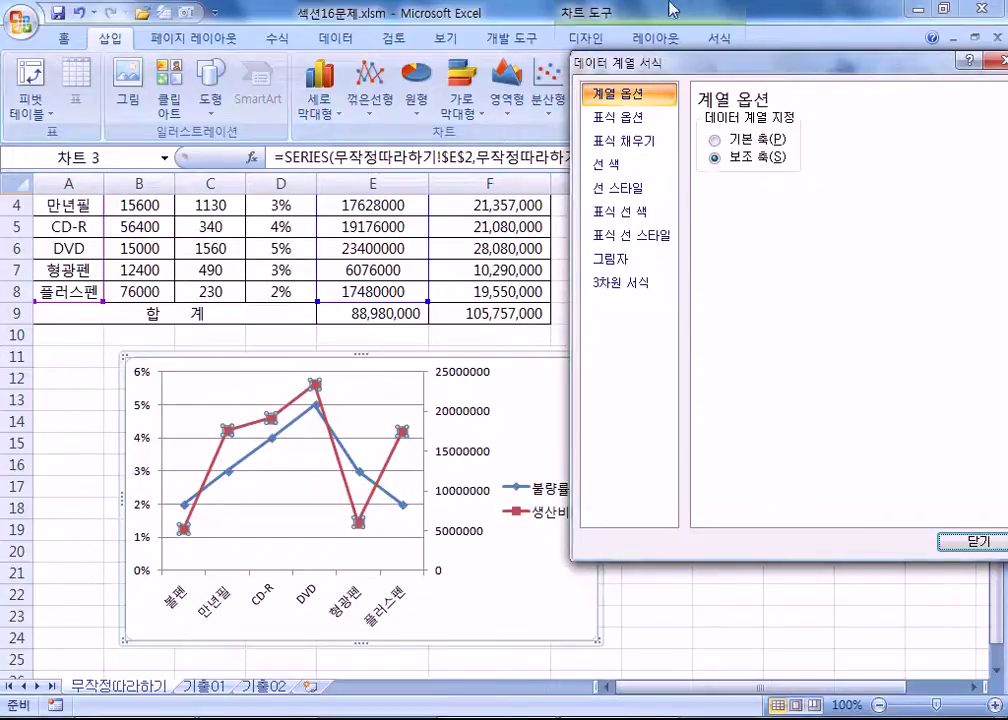
left_click_drag(676, 66, 370, 116)
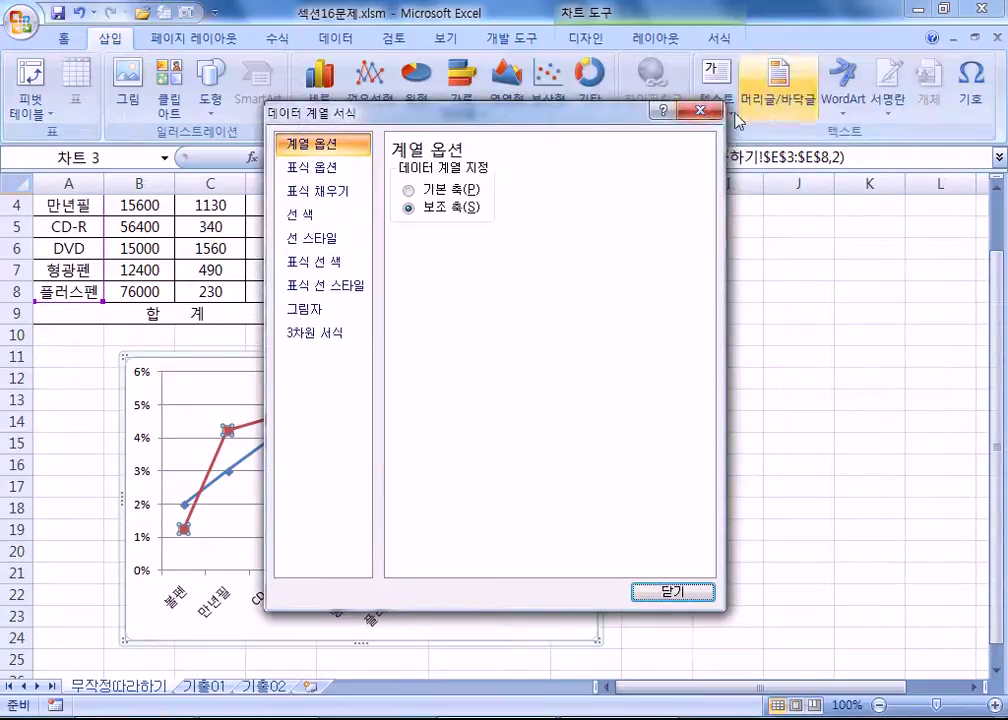
left_click(702, 112)
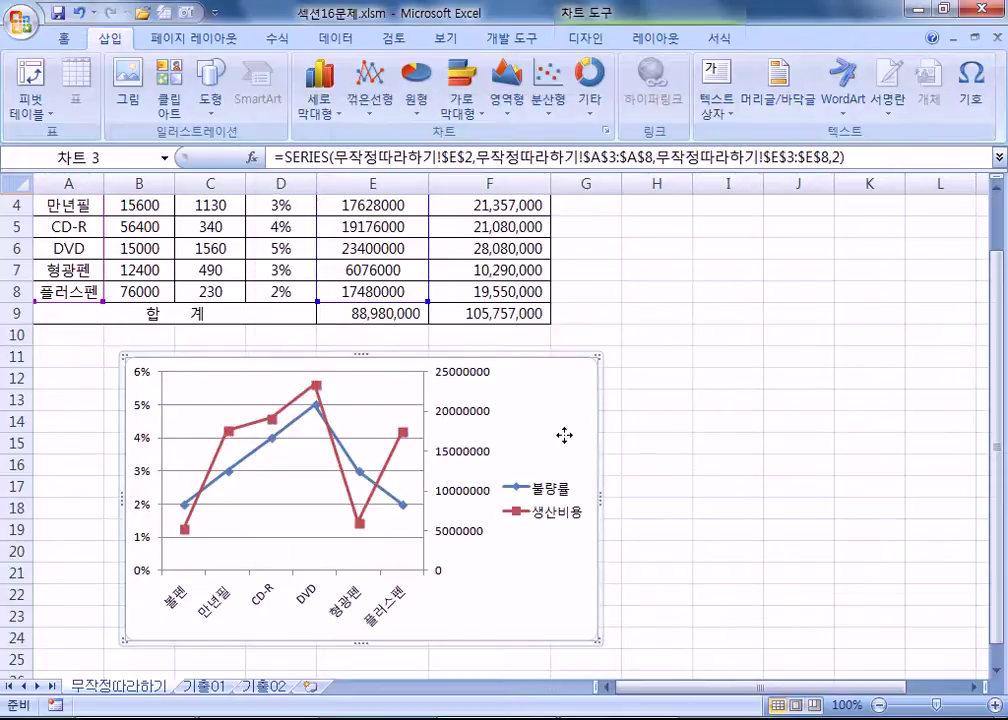
Compare the commands available when the line chart is selected with those available when a worksheet cell is selected.
left_click(564, 435)
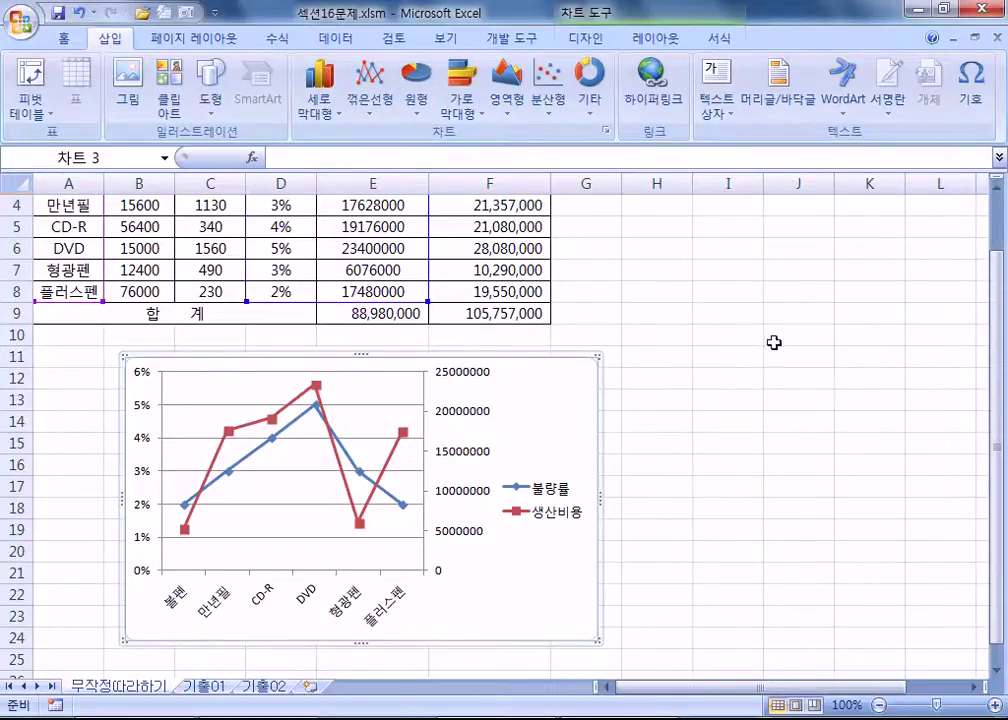
key("Escape")
left_click(576, 410)
left_click(558, 42)
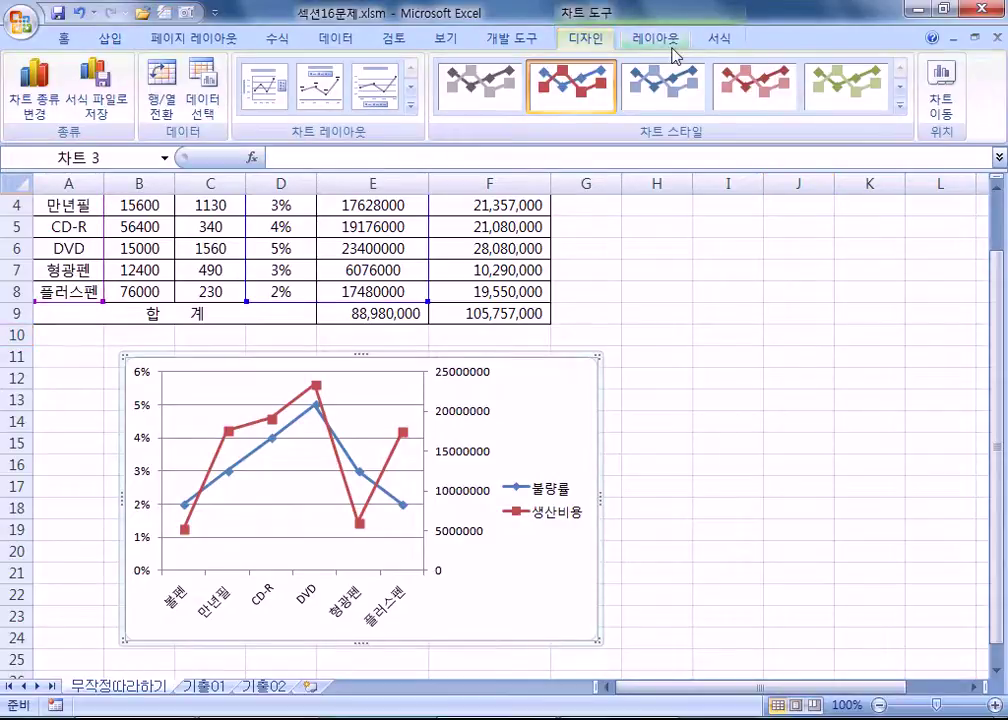
left_click(352, 42)
left_click(784, 319)
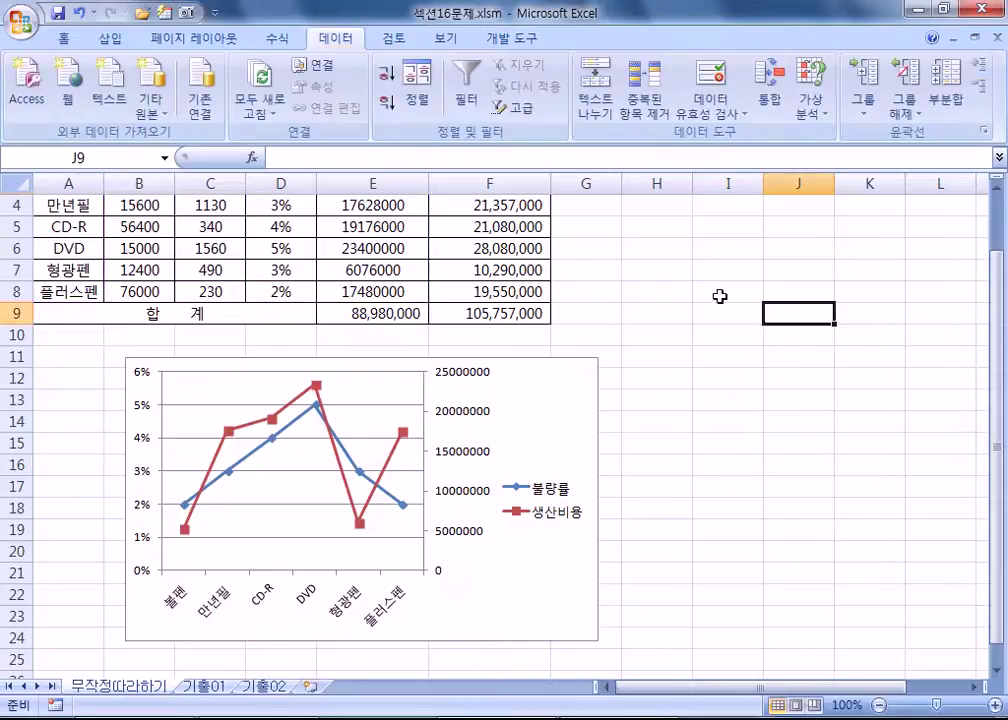
left_click_drag(728, 291, 880, 425)
left_click(770, 350)
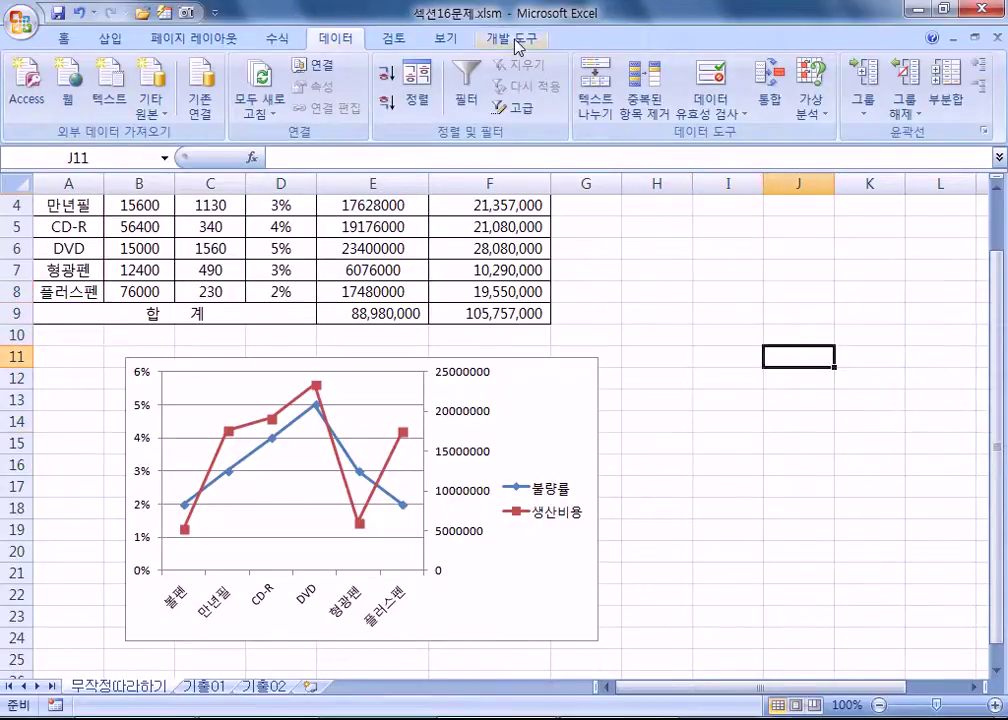
Examine the design, layout and format commands offered for the selected line chart.
left_click(569, 374)
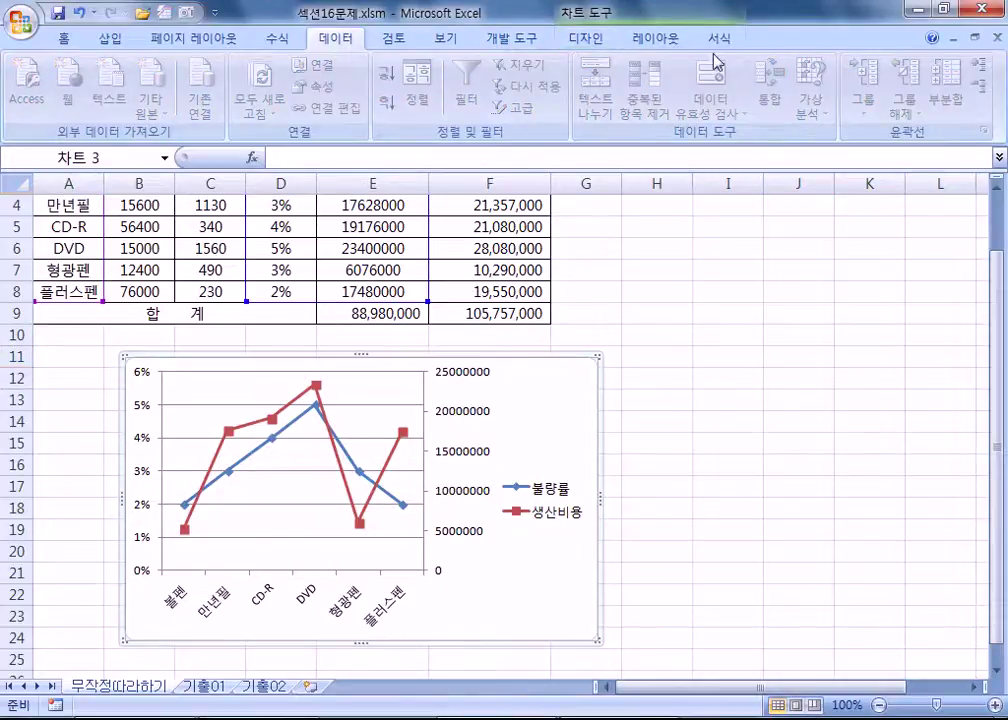
double_click(577, 387)
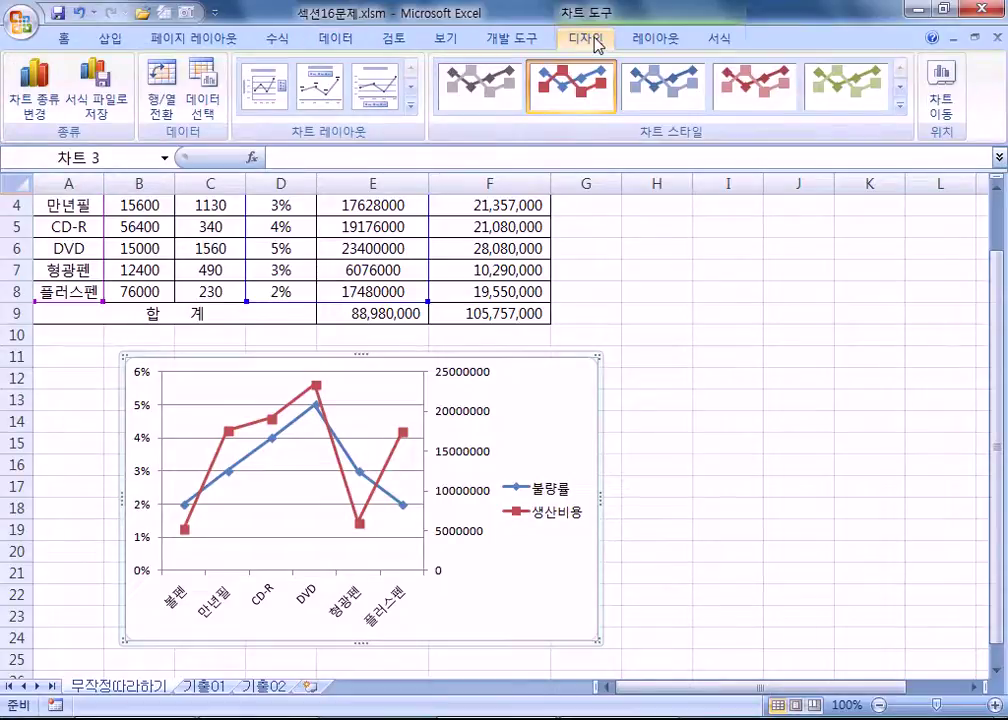
left_click(654, 40)
left_click(740, 40)
left_click(586, 39)
left_click(650, 40)
left_click(738, 45)
left_click(590, 40)
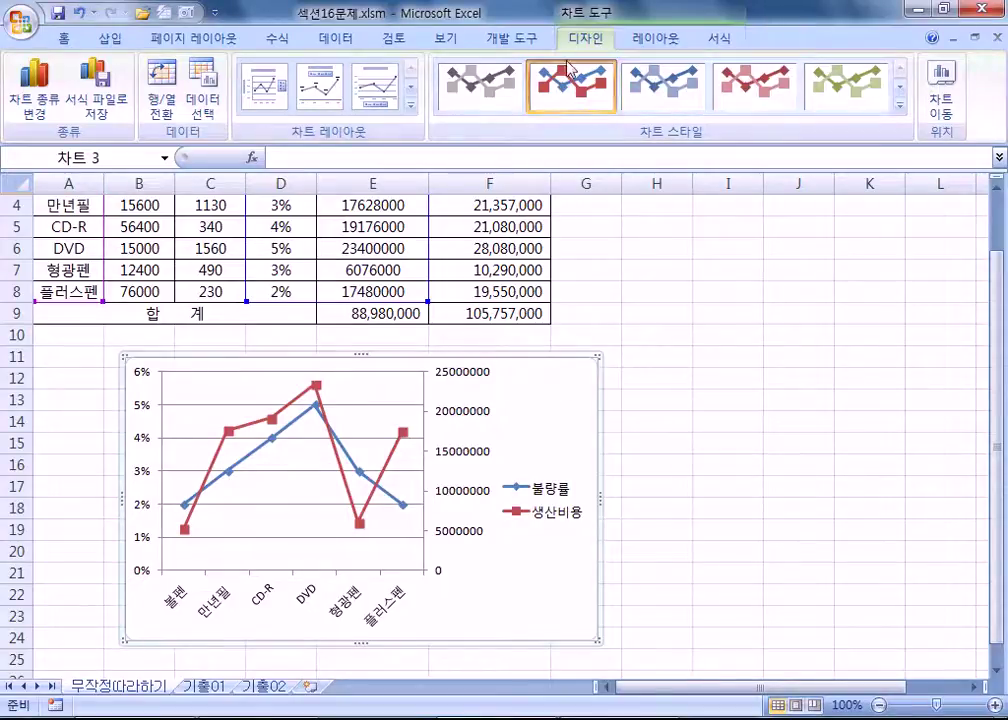
Try the blue-and-red chart style with thicker lines and larger markers on the line chart, and undo it.
left_click(901, 89)
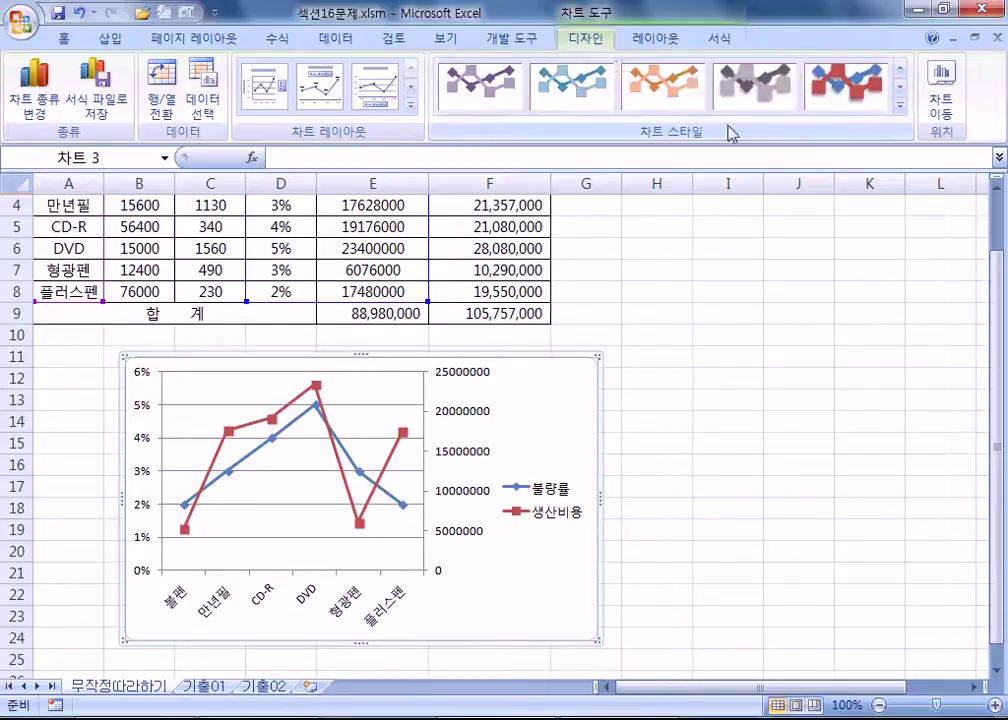
left_click(854, 101)
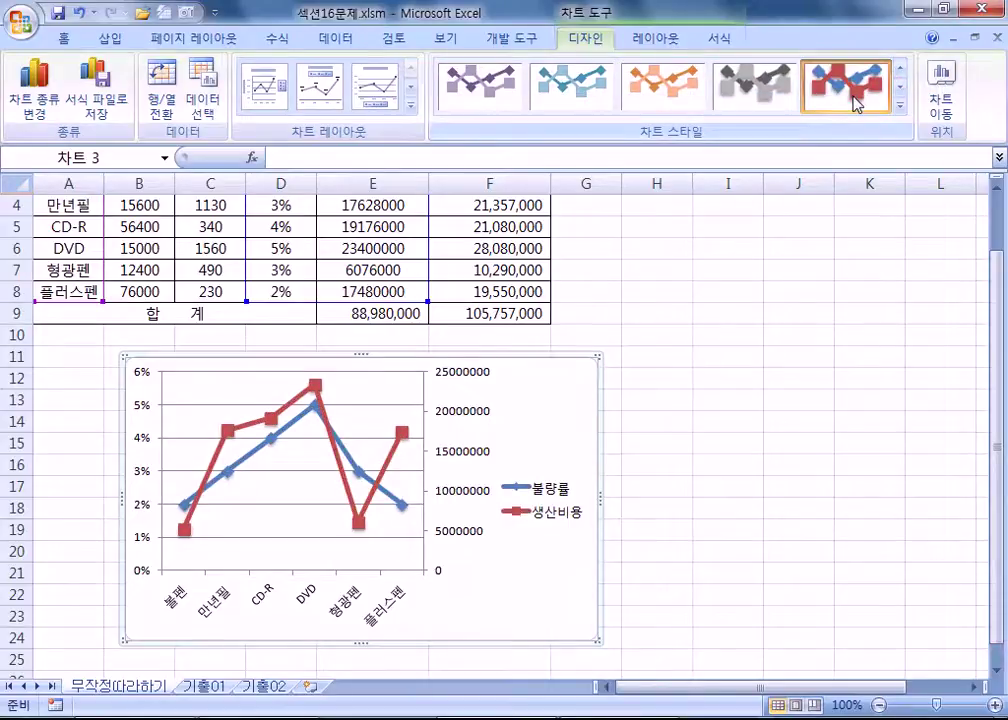
key("ctrl+z")
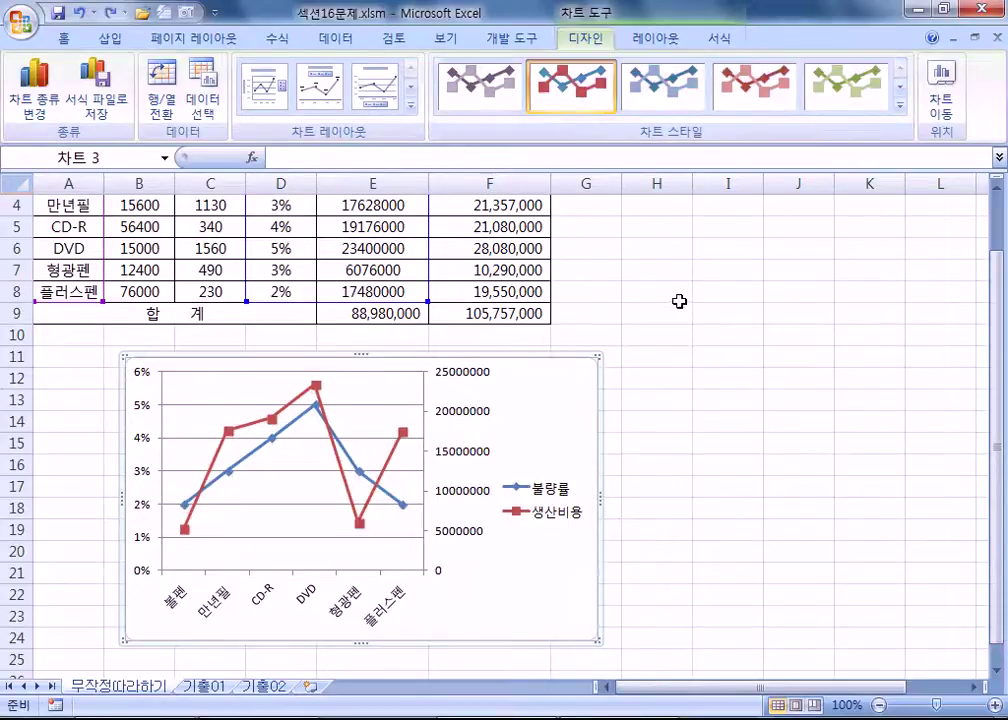
Add a chart title above the plot area using the 차트 위 option.
left_click(662, 40)
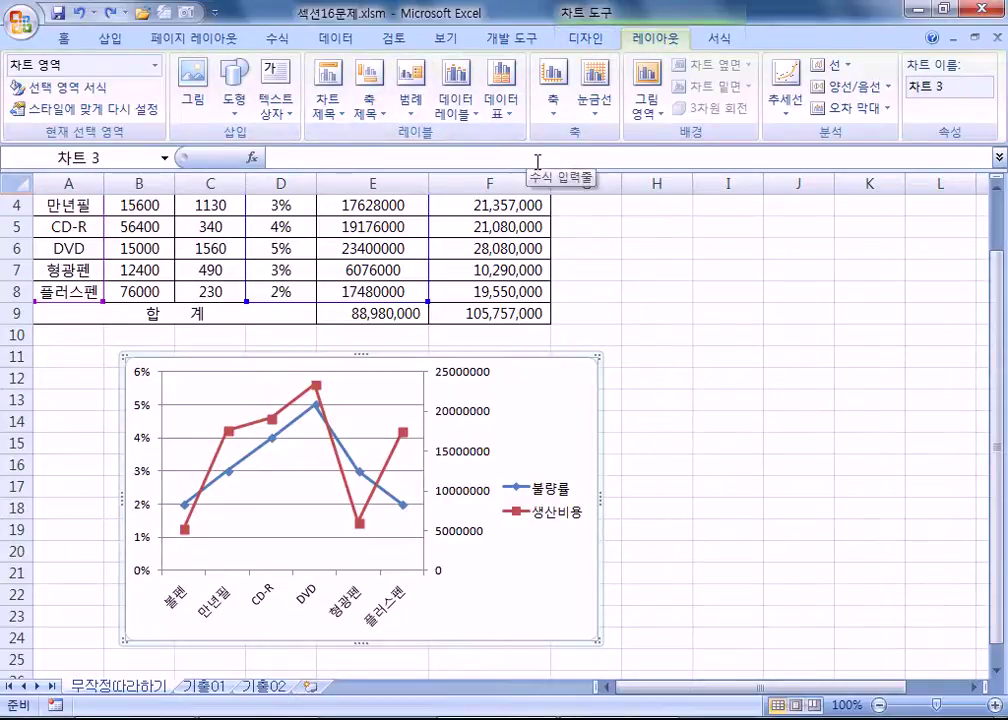
left_click(327, 100)
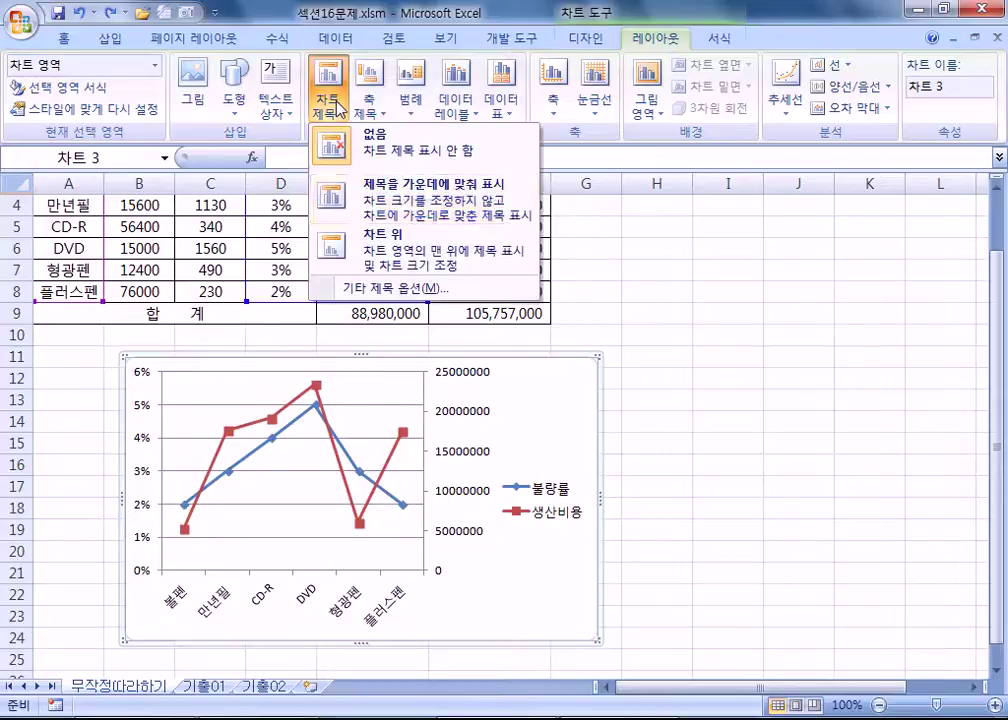
left_click(380, 246)
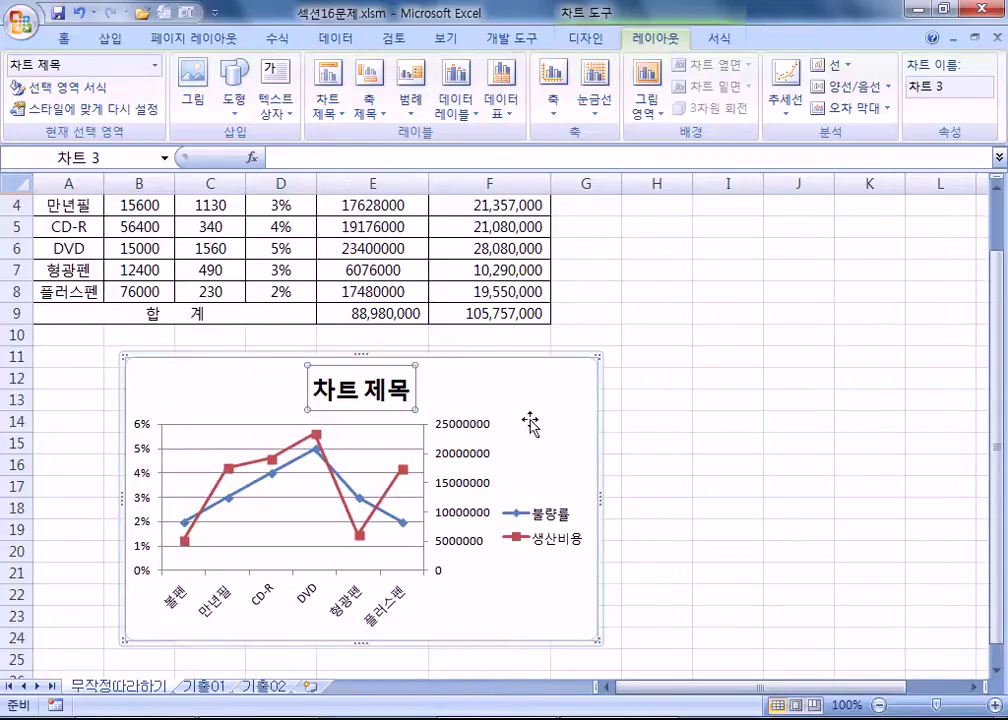
Add a primary vertical axis title as 가로 제목 and change it to 세로 제목 with vertical text.
left_click(366, 118)
mouse_move(445, 158)
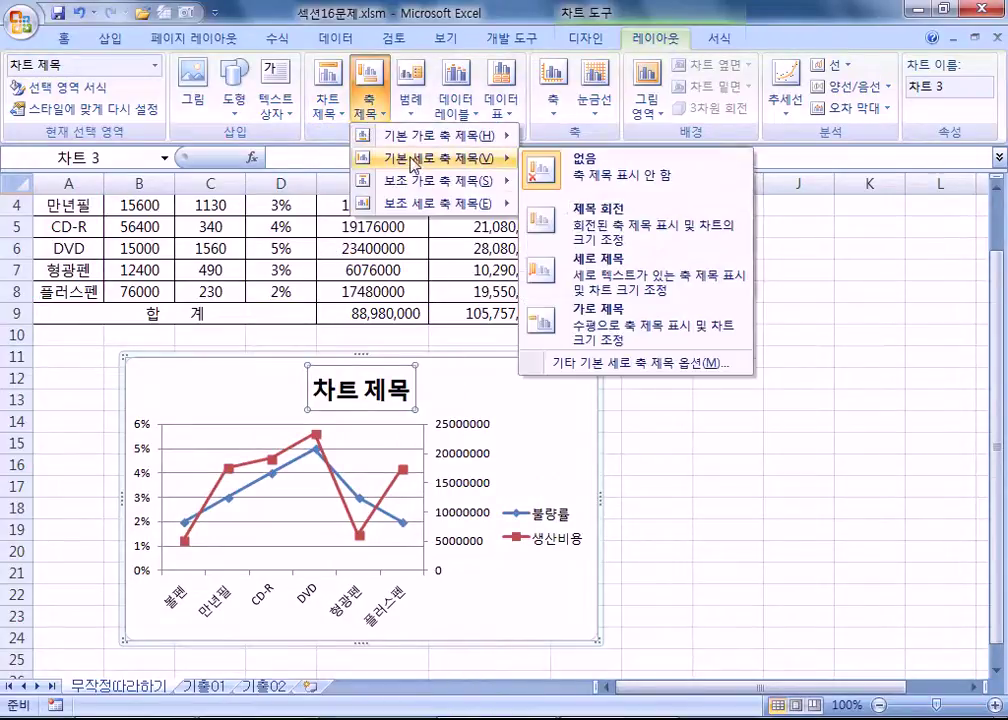
left_click(577, 318)
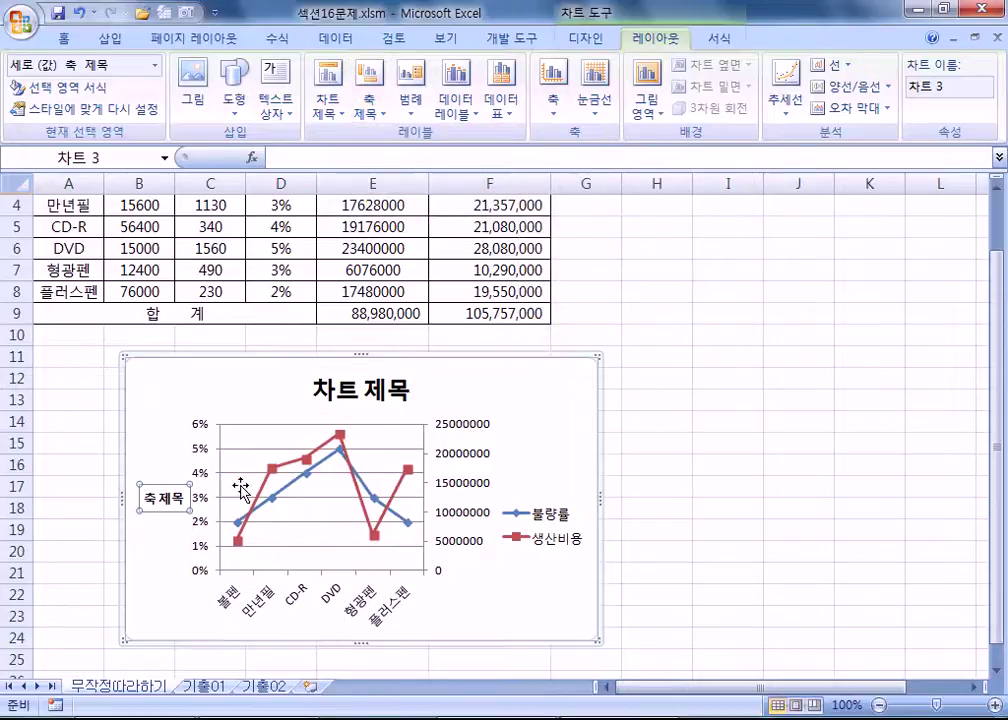
left_click(387, 118)
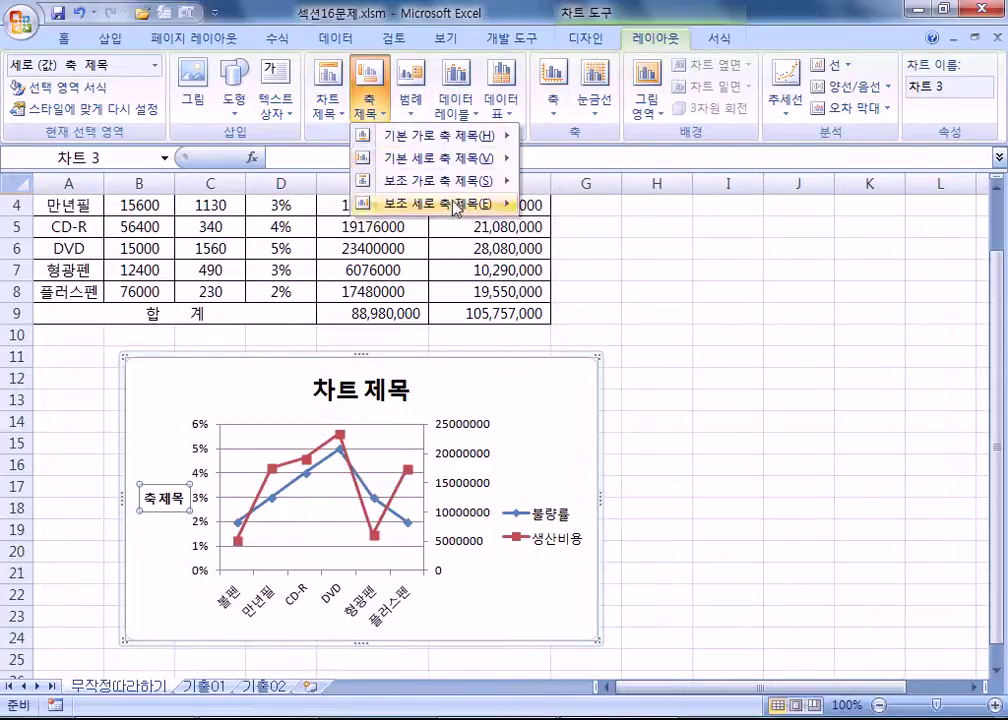
mouse_move(450, 158)
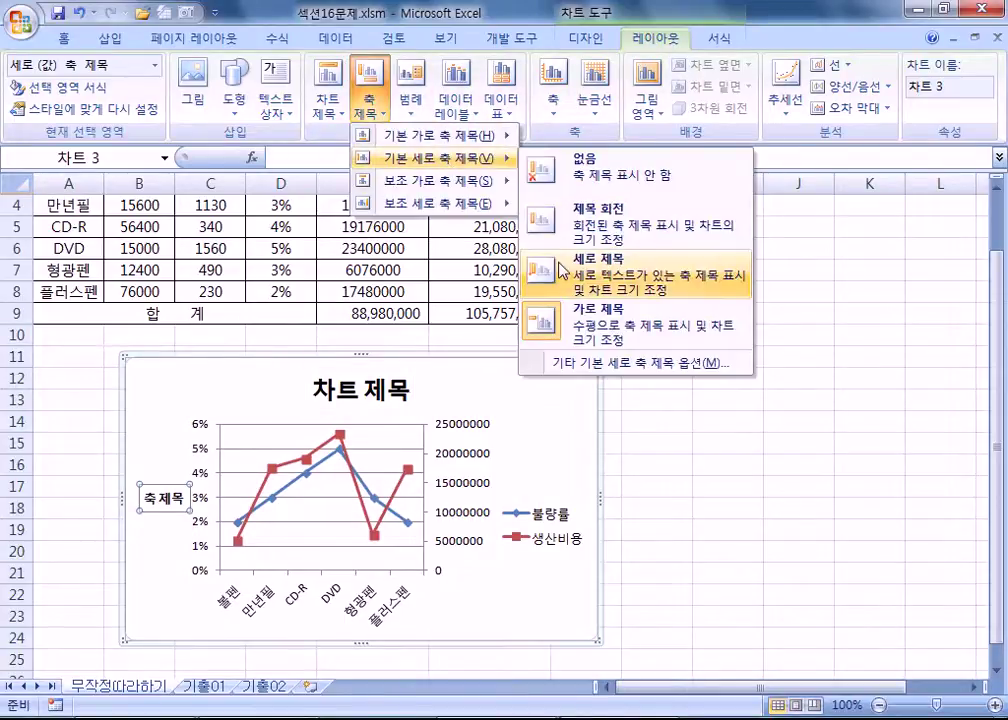
left_click(549, 266)
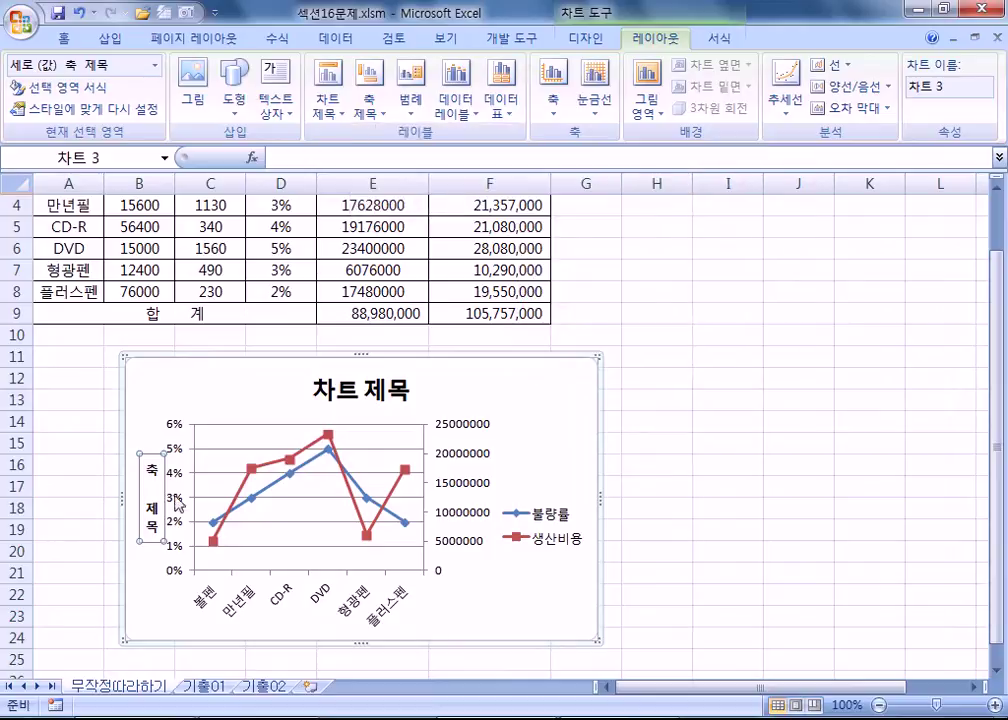
Add a secondary vertical axis title using the 세로 제목 option with vertical text.
left_click(371, 118)
mouse_move(440, 203)
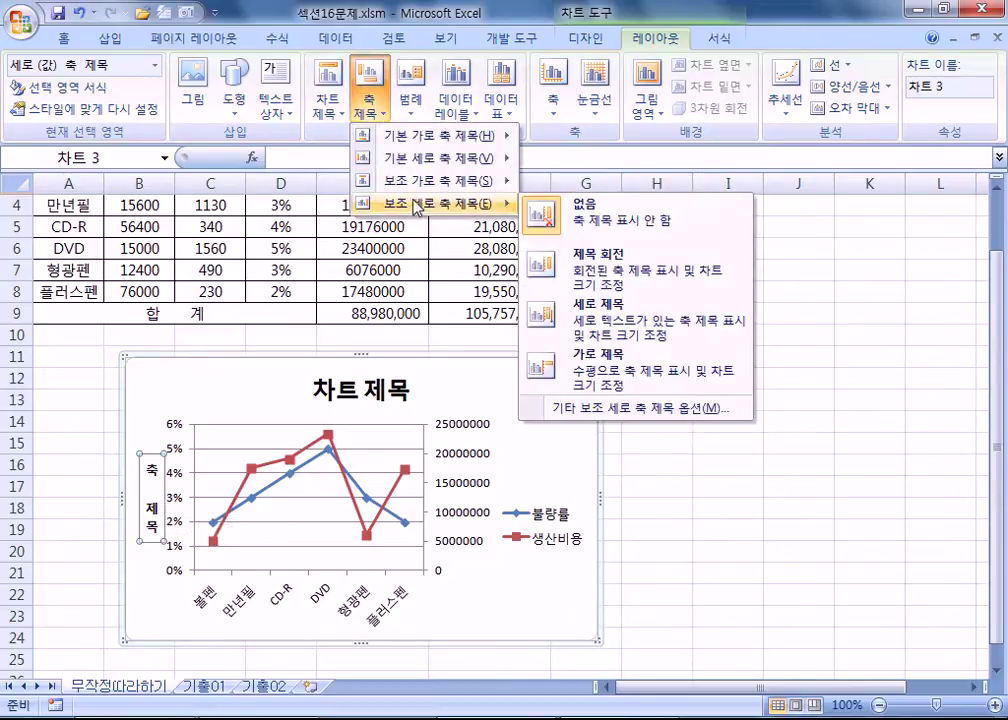
left_click(584, 318)
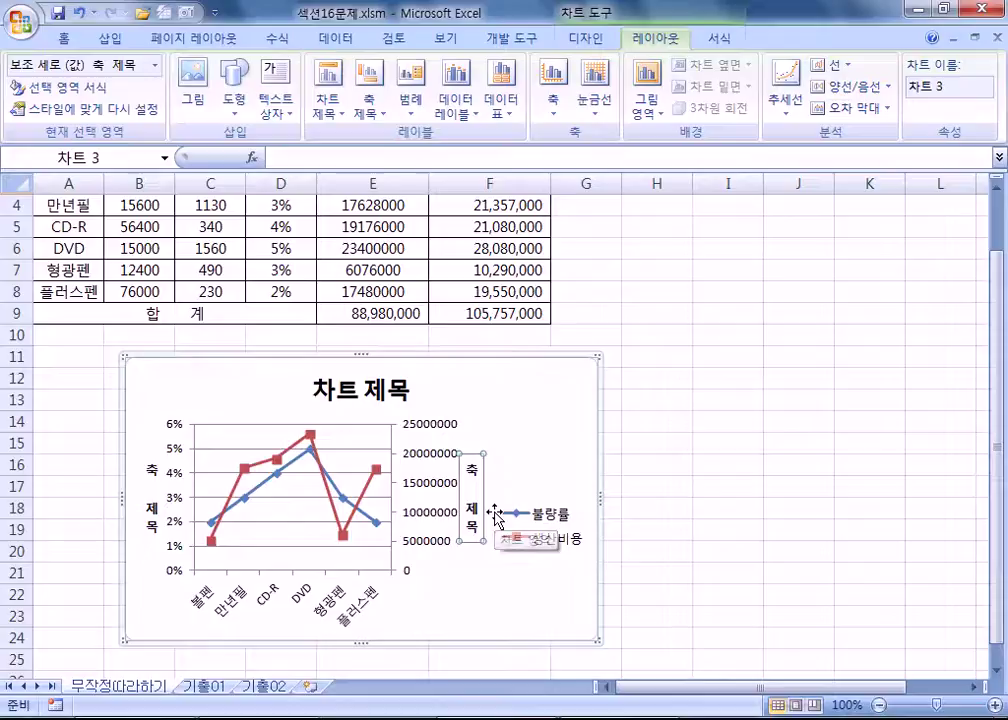
Move the chart legend below the plot area.
left_click(540, 524)
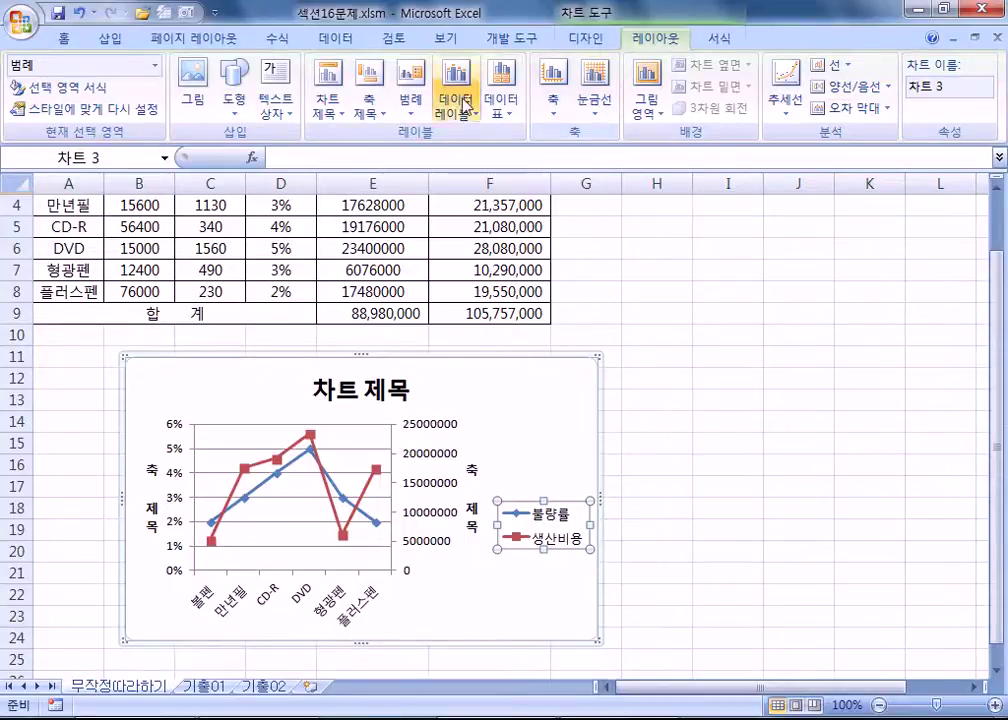
left_click(410, 95)
left_click(448, 345)
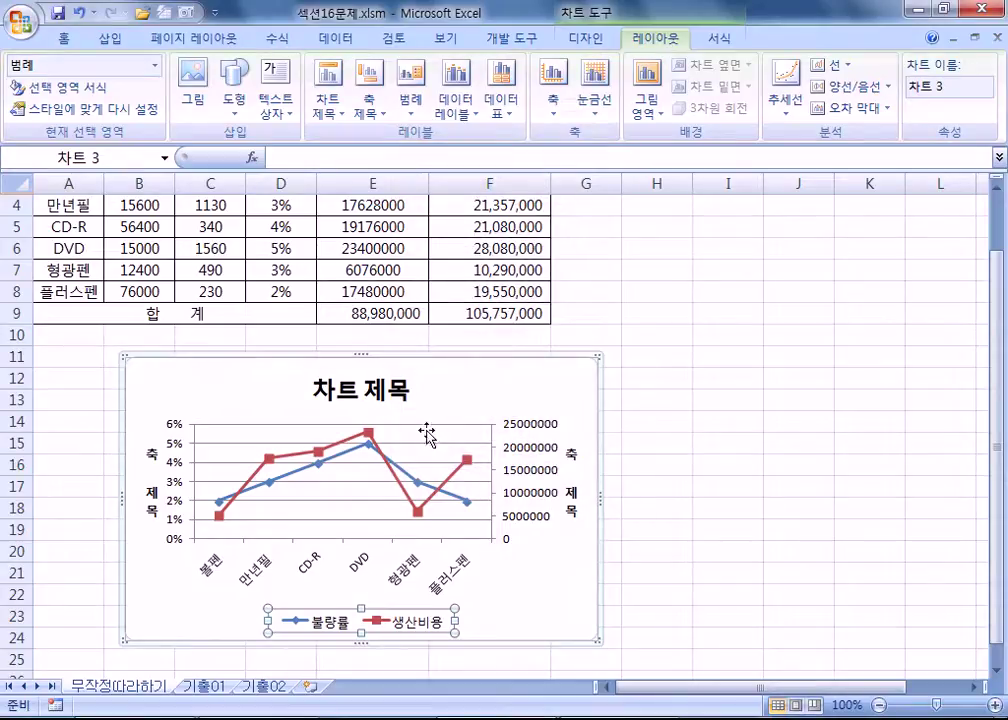
mouse_move(425, 485)
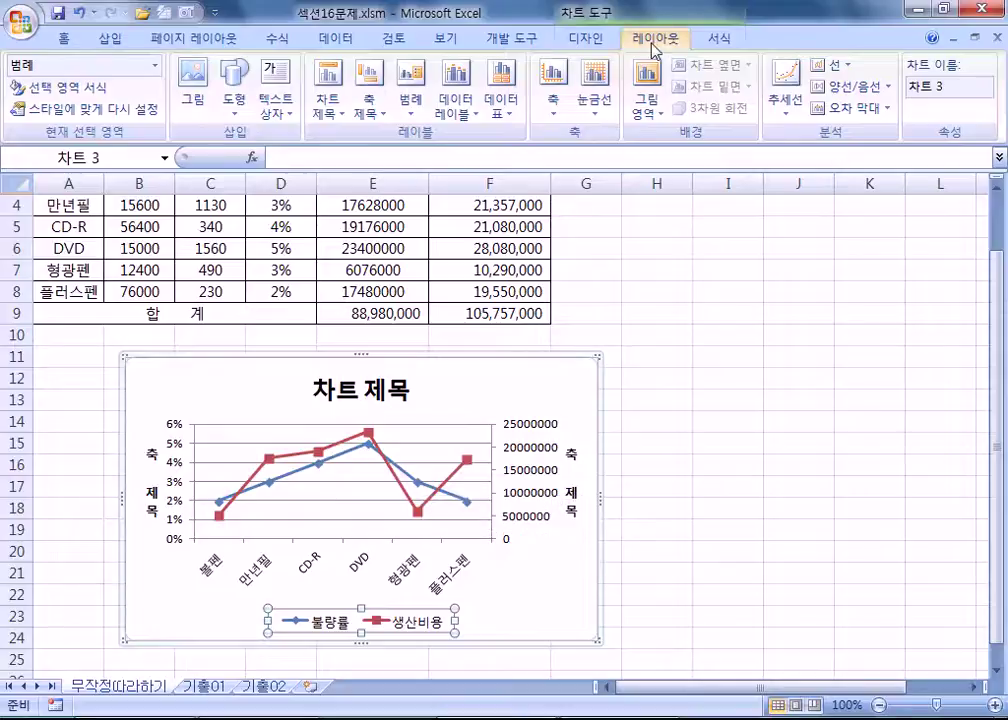
left_click(712, 39)
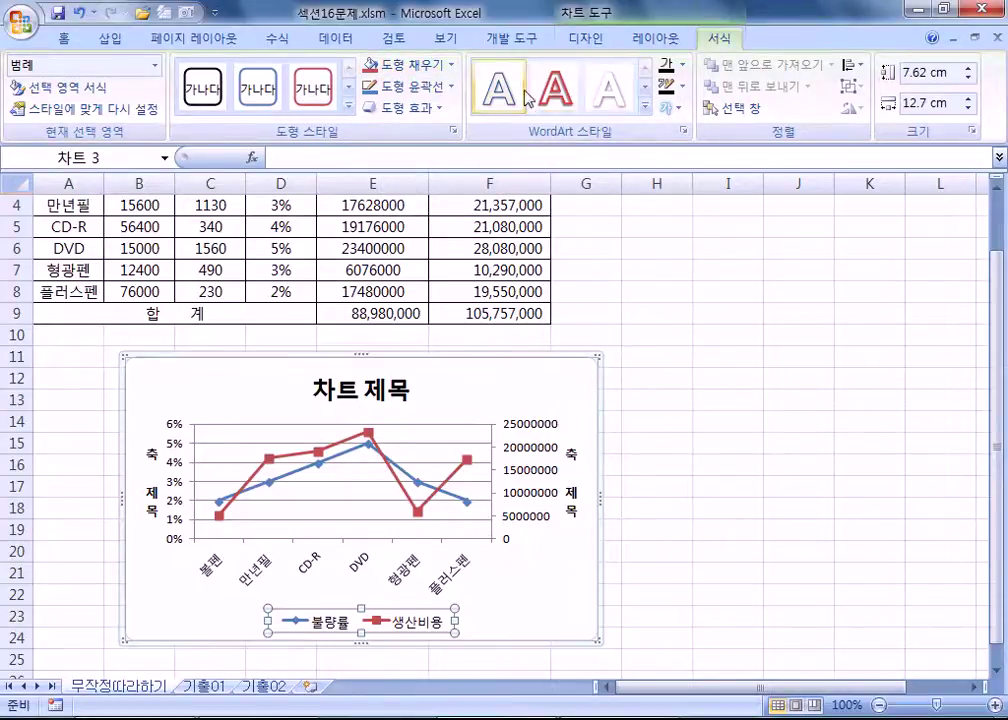
left_click(579, 41)
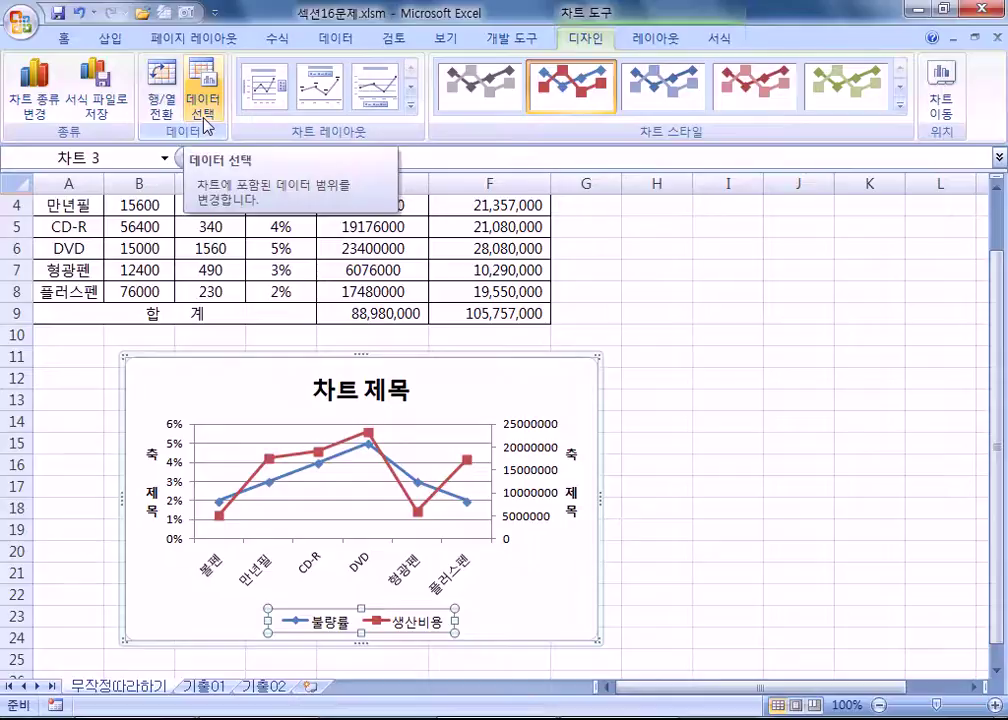
left_click(410, 104)
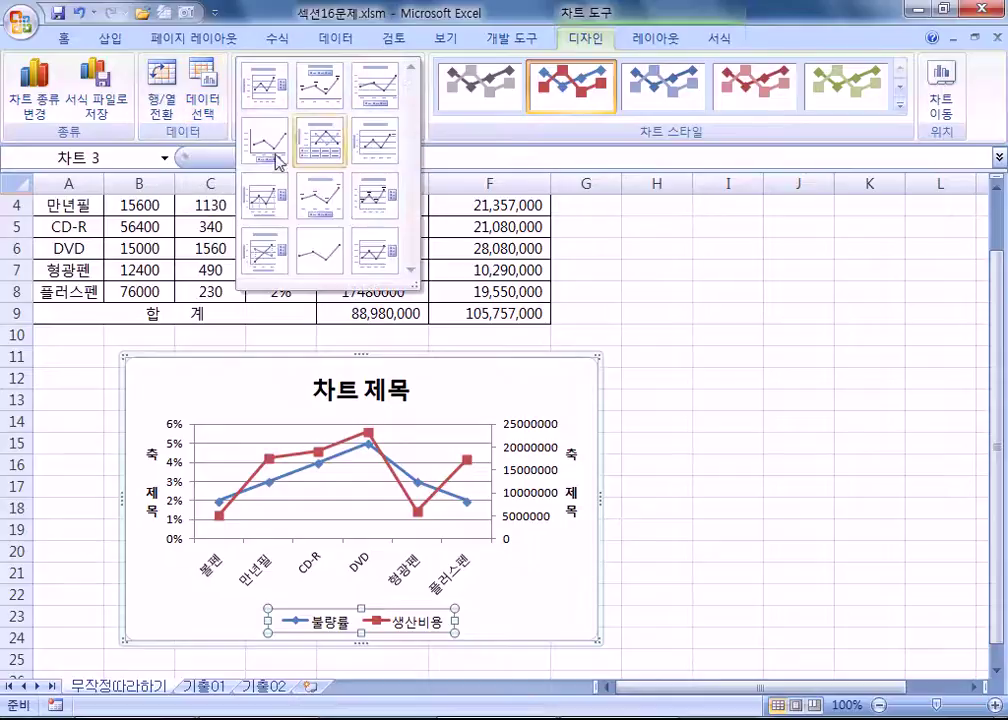
left_click(900, 104)
left_click(588, 42)
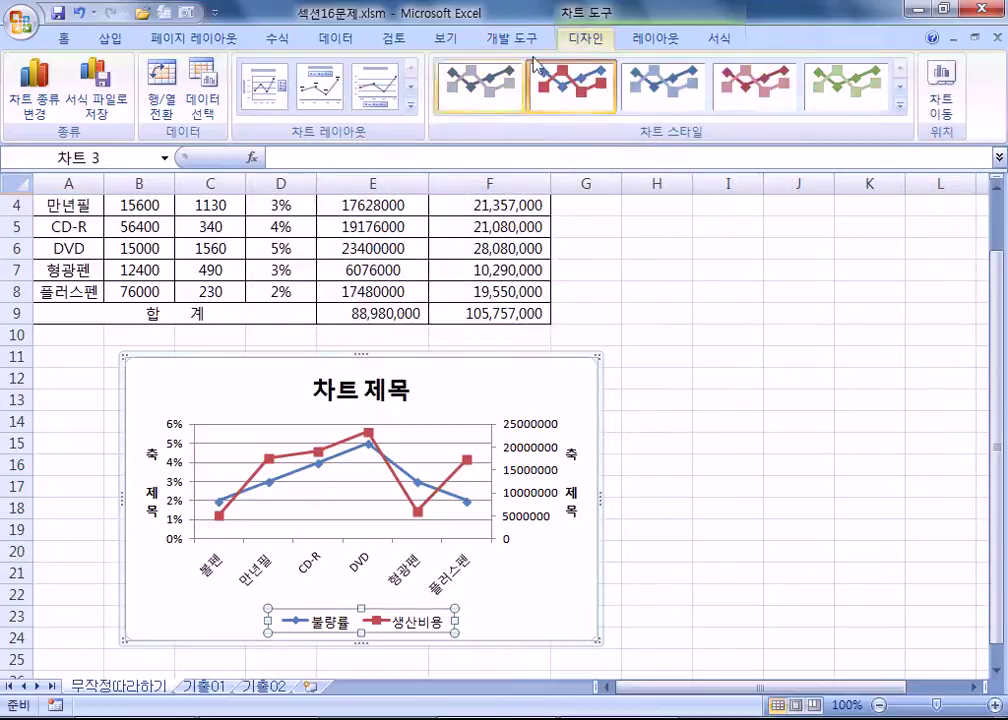
Remove the primary and secondary vertical axis titles from the chart by setting both to 없음.
left_click(650, 42)
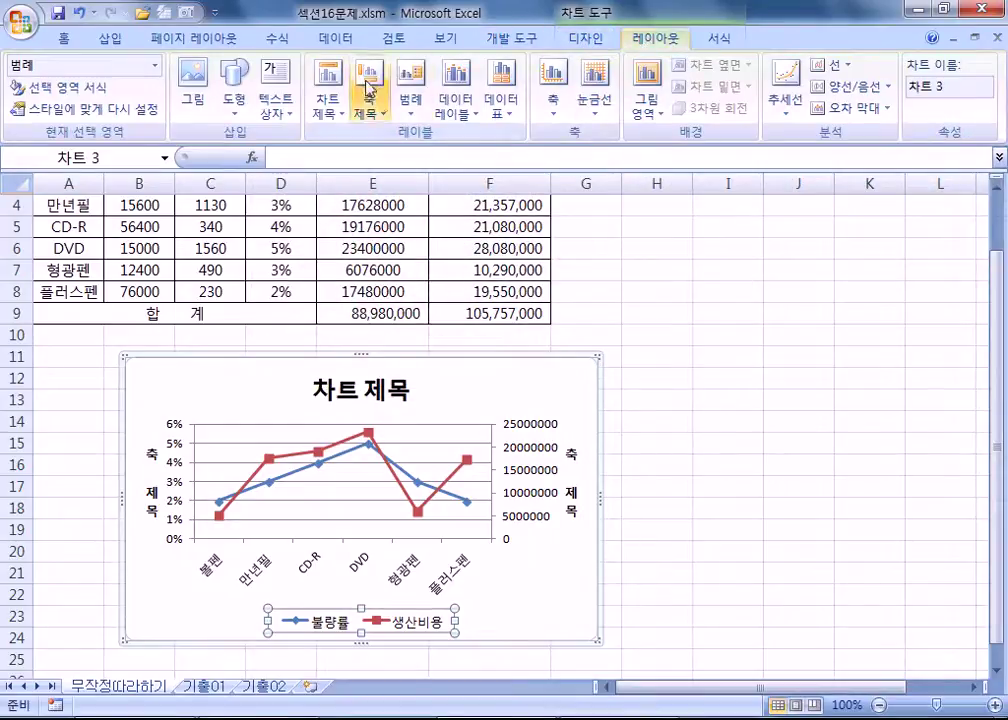
left_click(366, 113)
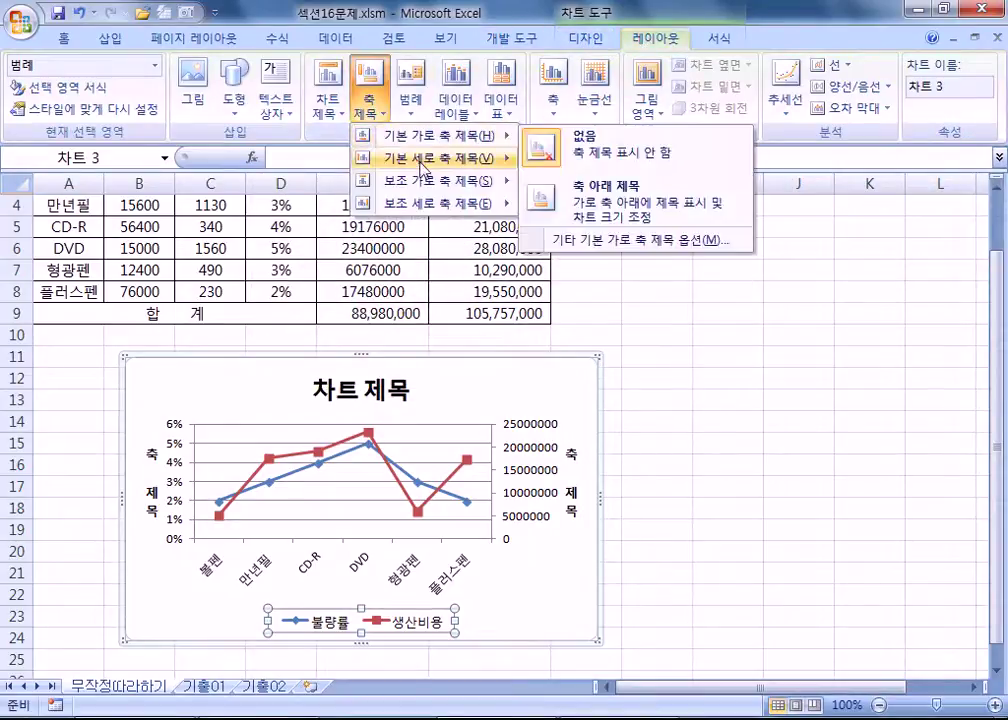
mouse_move(430, 158)
left_click(588, 160)
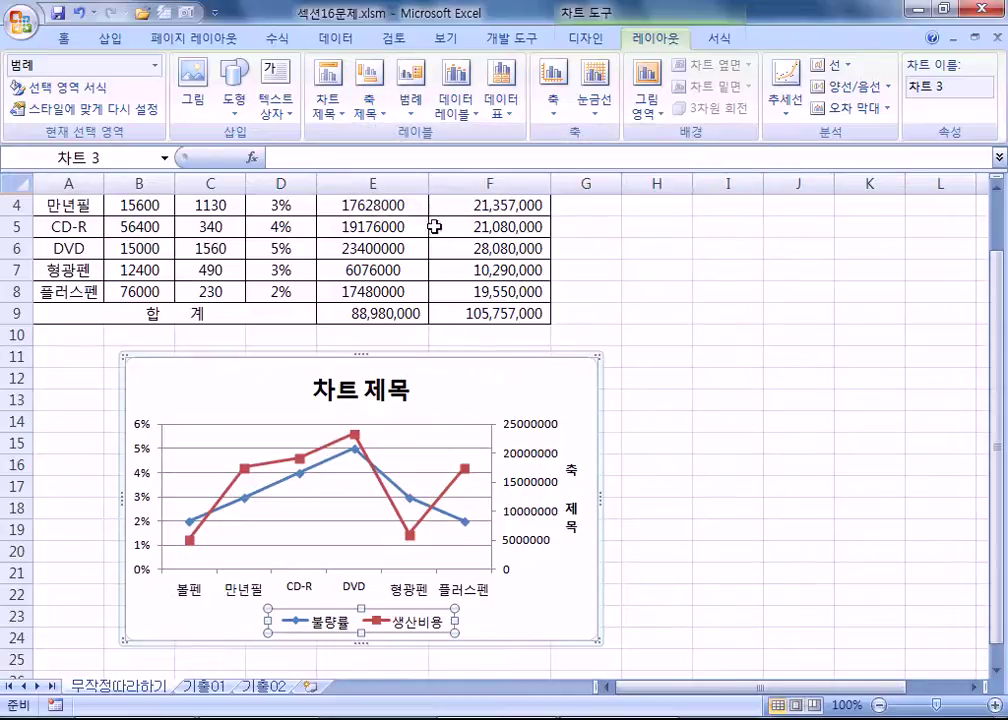
left_click(369, 100)
mouse_move(437, 210)
left_click(586, 208)
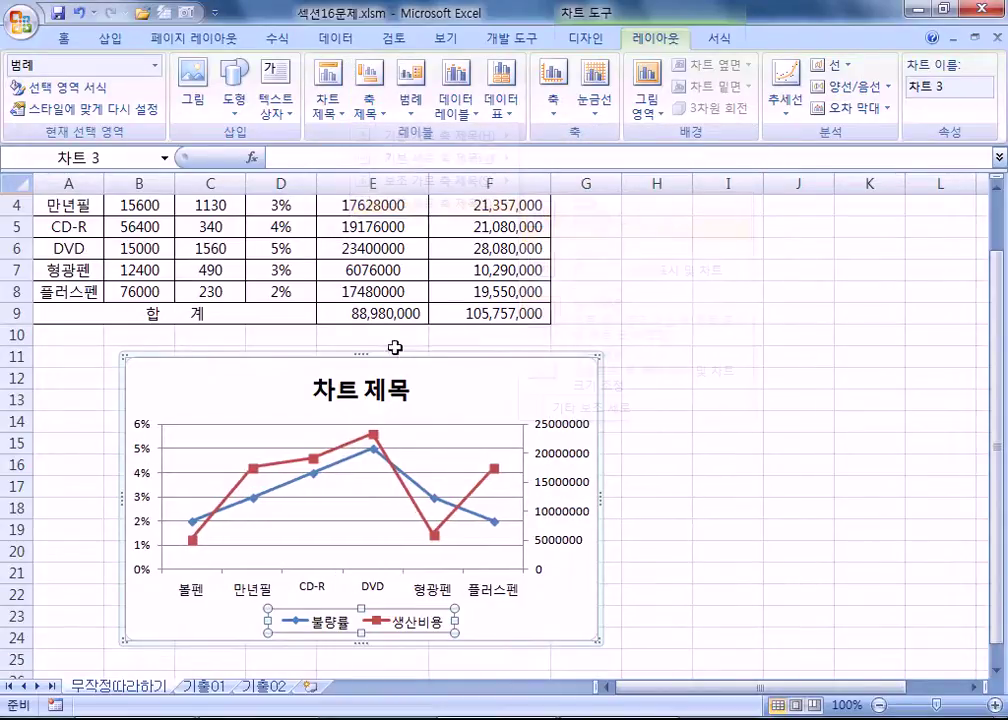
Remove the chart title and move the legend to the right of the plot area with 오른쪽에 범례 표시.
left_click(347, 117)
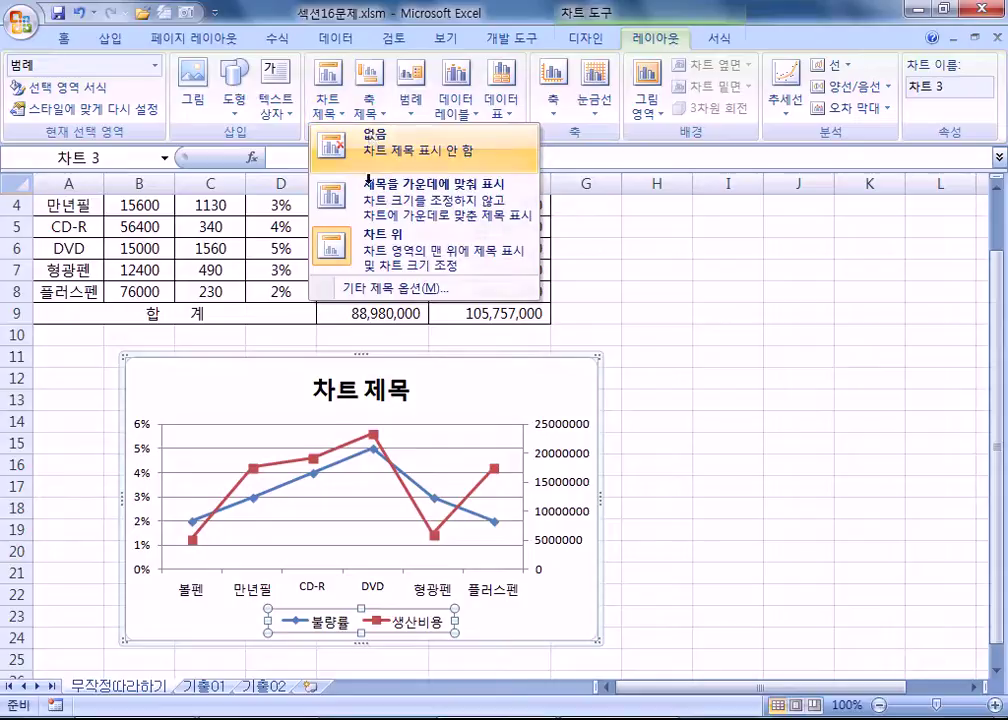
left_click(372, 138)
left_click(413, 104)
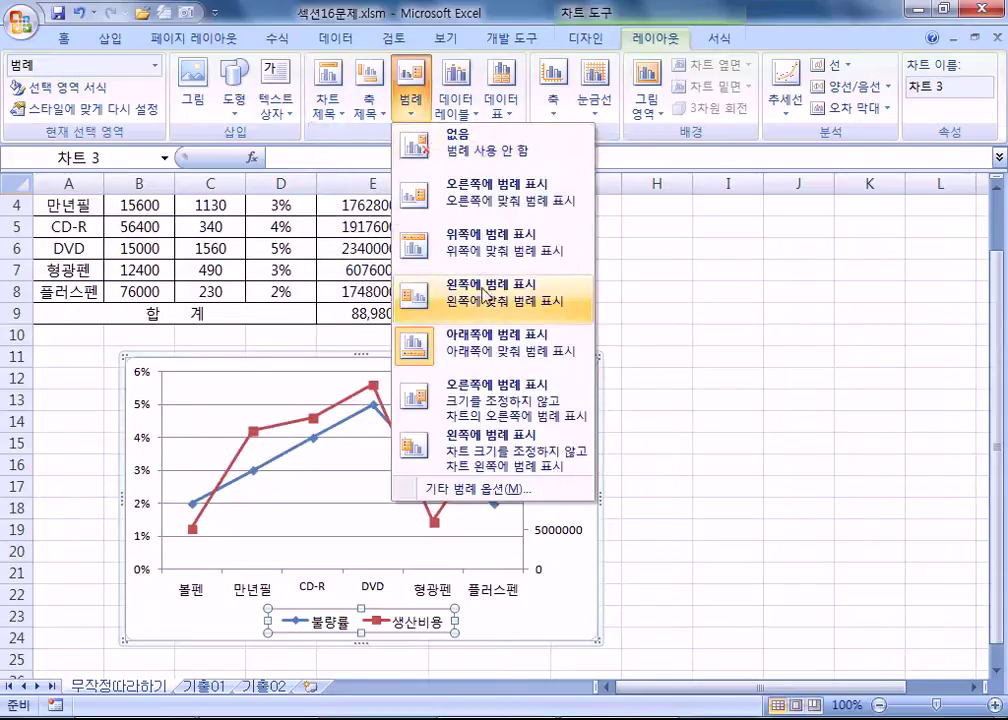
left_click(484, 198)
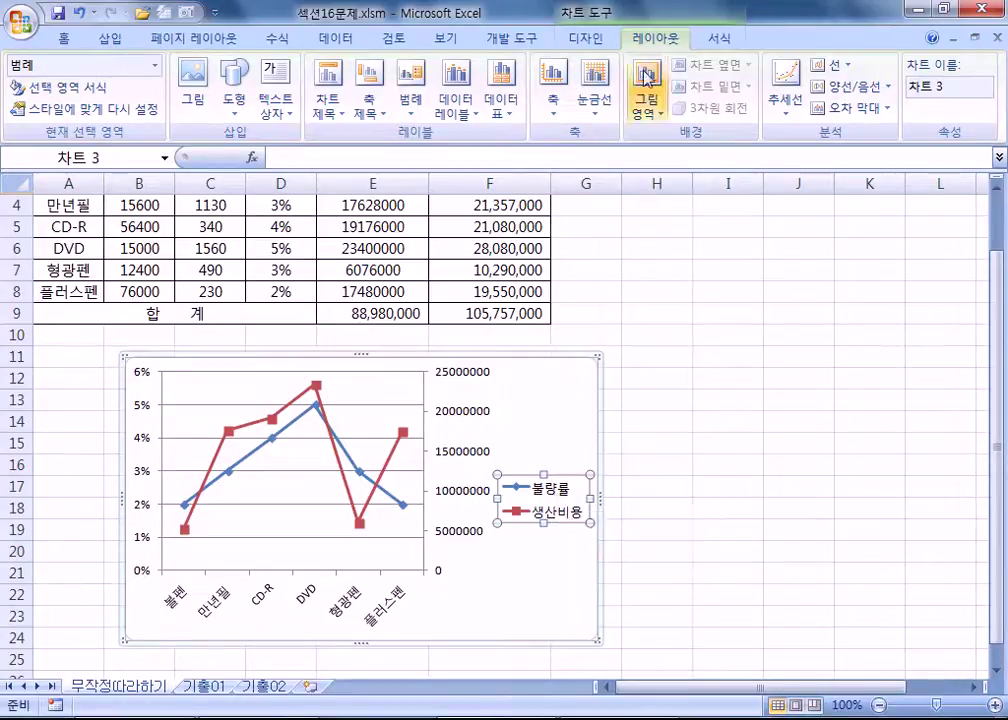
left_click(563, 405)
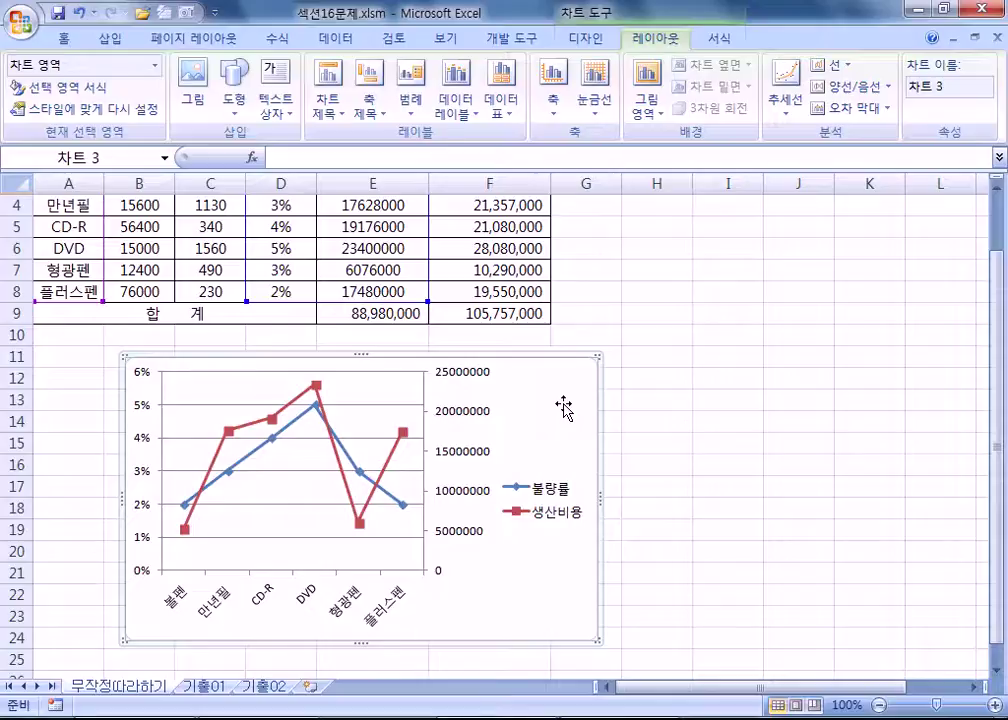
left_click(758, 404)
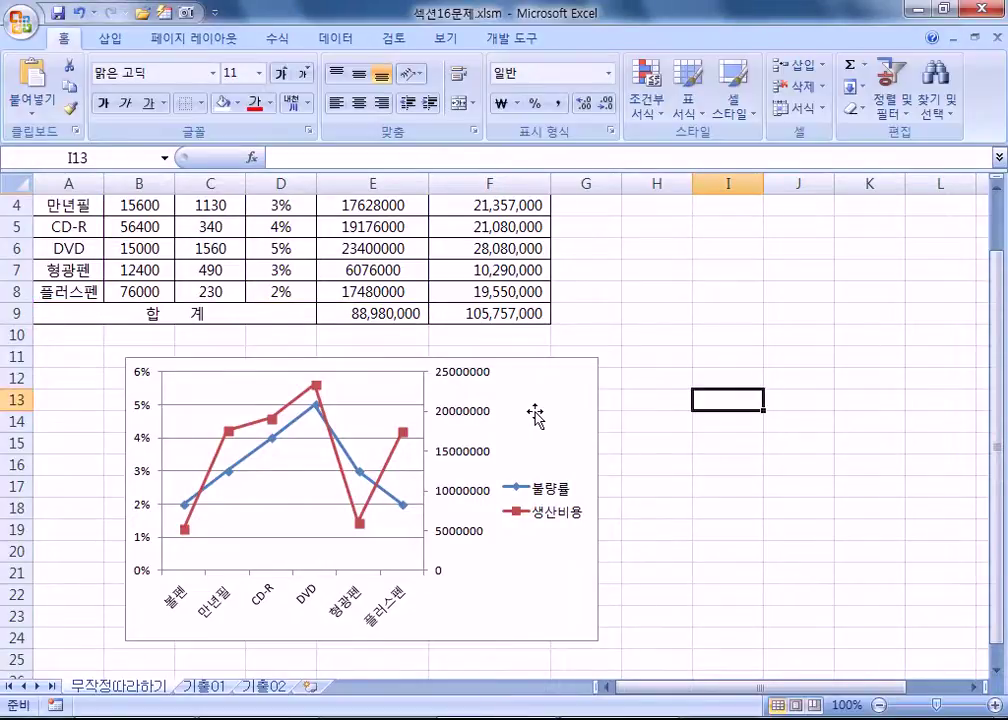
Add a chart title with the 제목을 가운데에 맞춰 표시 option and change it to 차트 위.
left_click(535, 415)
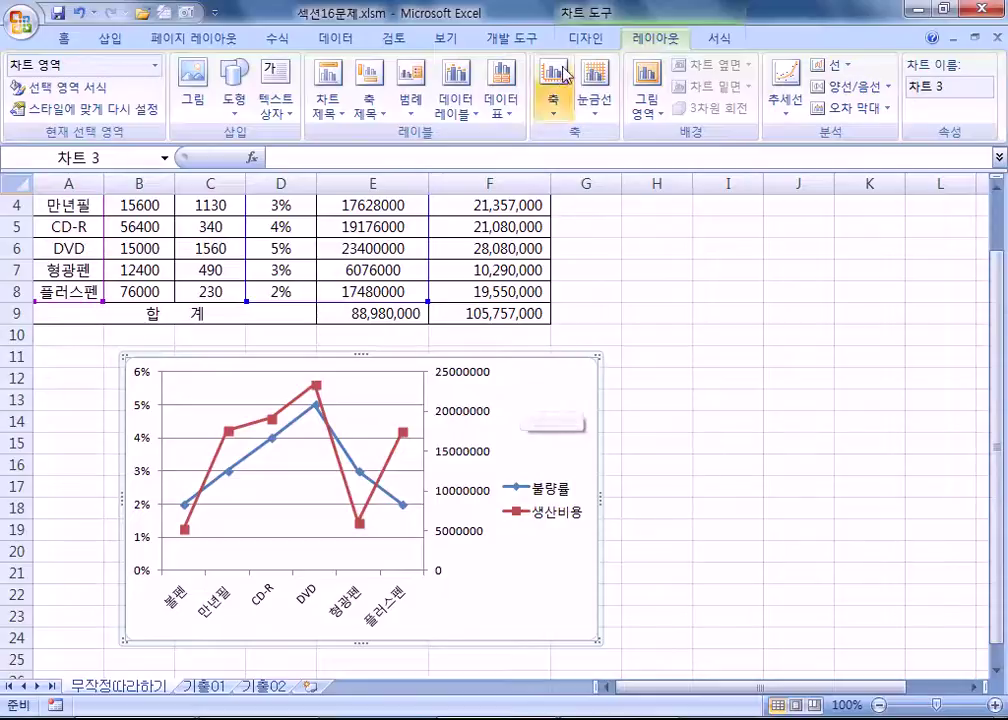
left_click(583, 38)
left_click(652, 39)
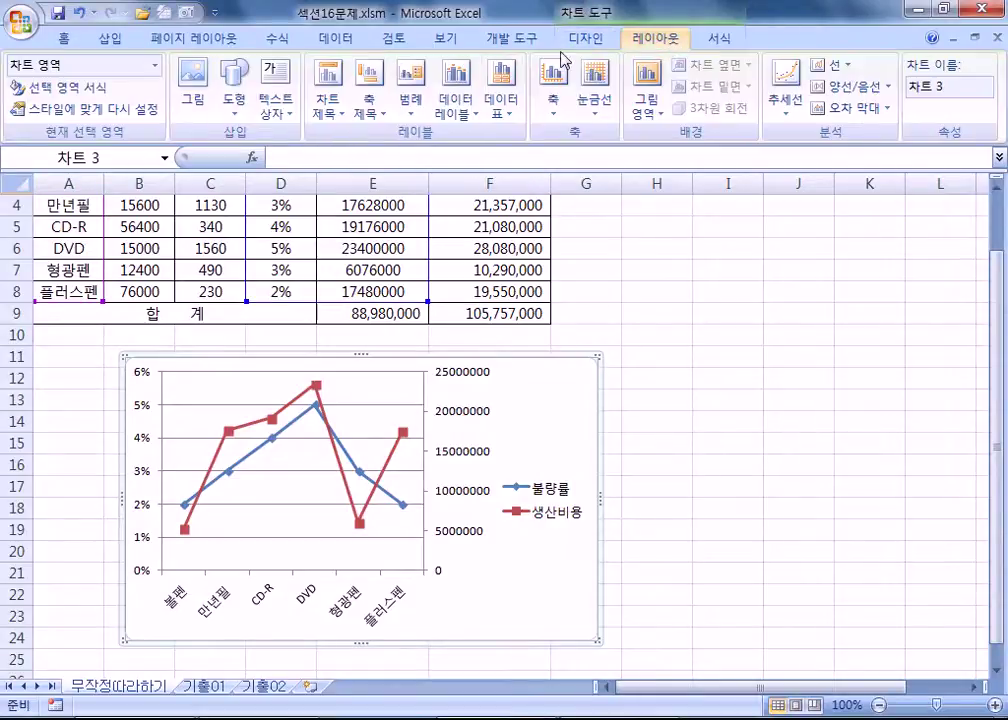
left_click(330, 105)
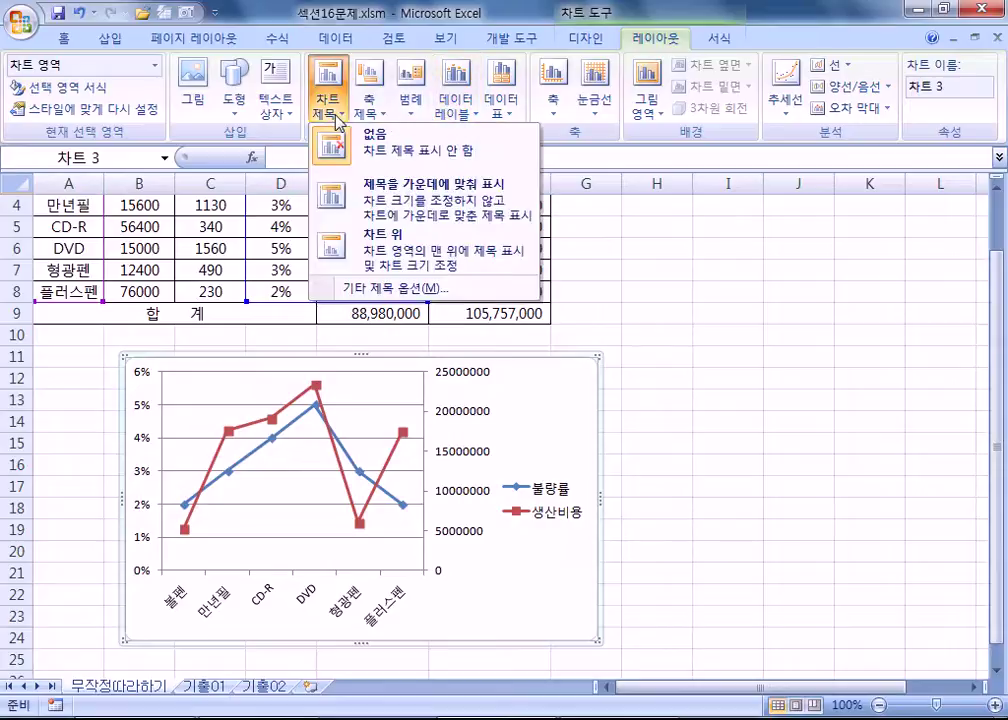
left_click(373, 190)
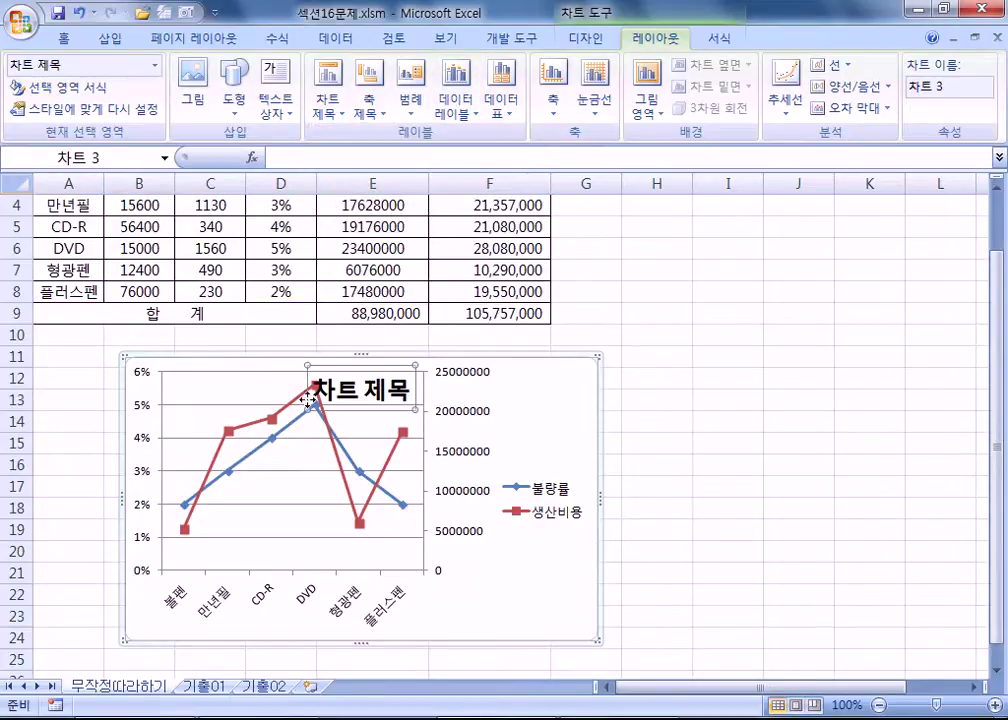
left_click(327, 100)
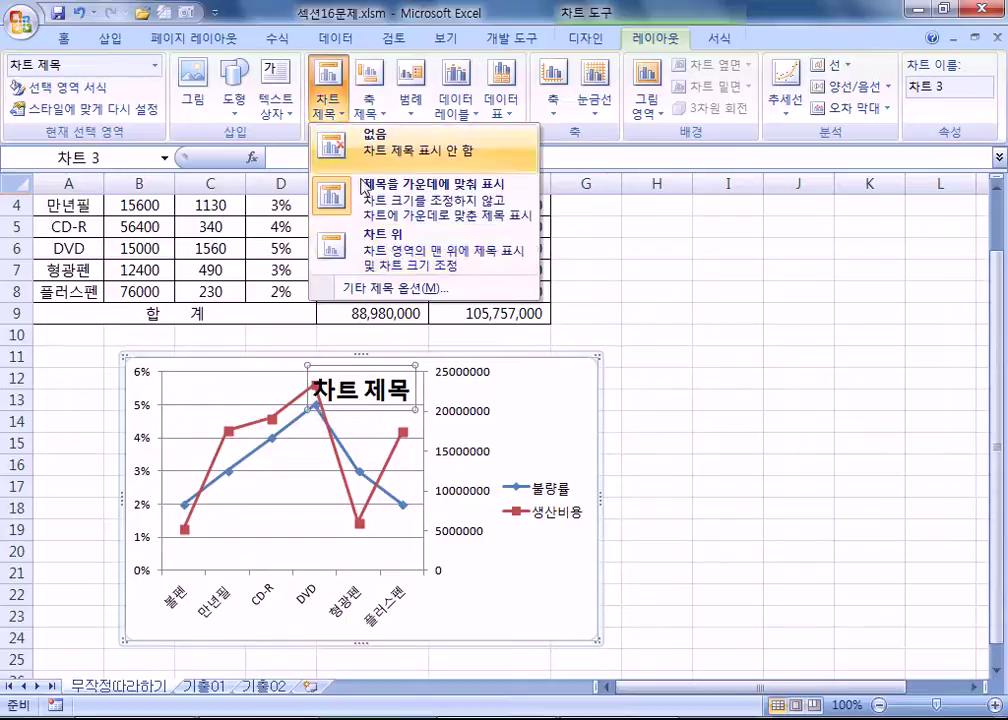
left_click(392, 257)
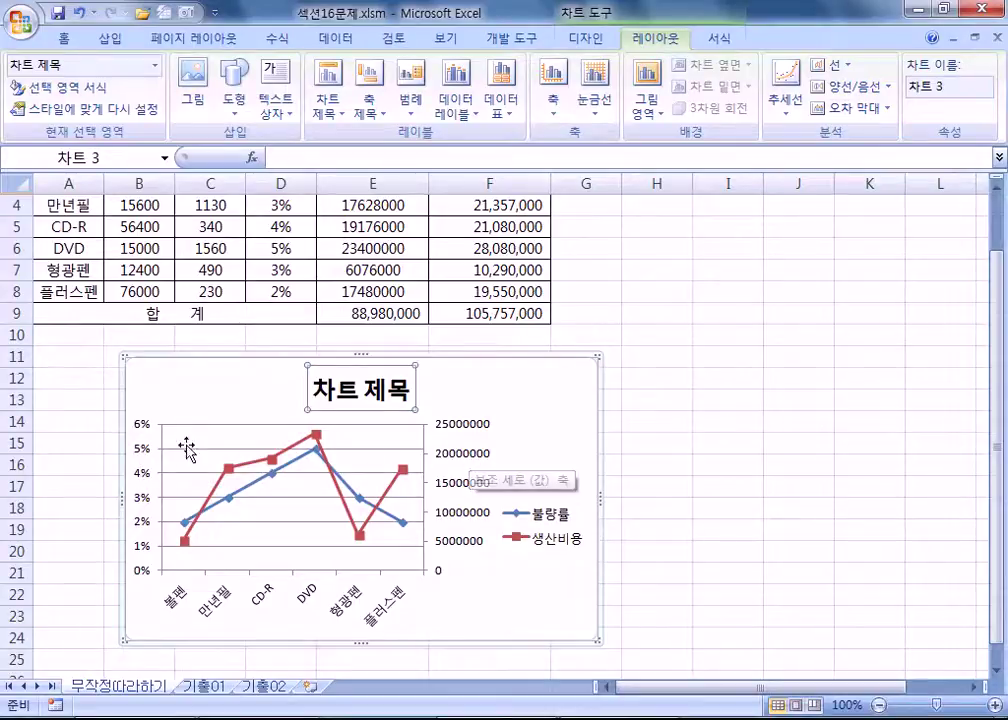
Examine the chart's primary vertical, horizontal category and secondary vertical axes by selecting each one.
left_click(142, 468)
scroll(665, 463, "down", 1)
scroll(665, 463, "down", 1)
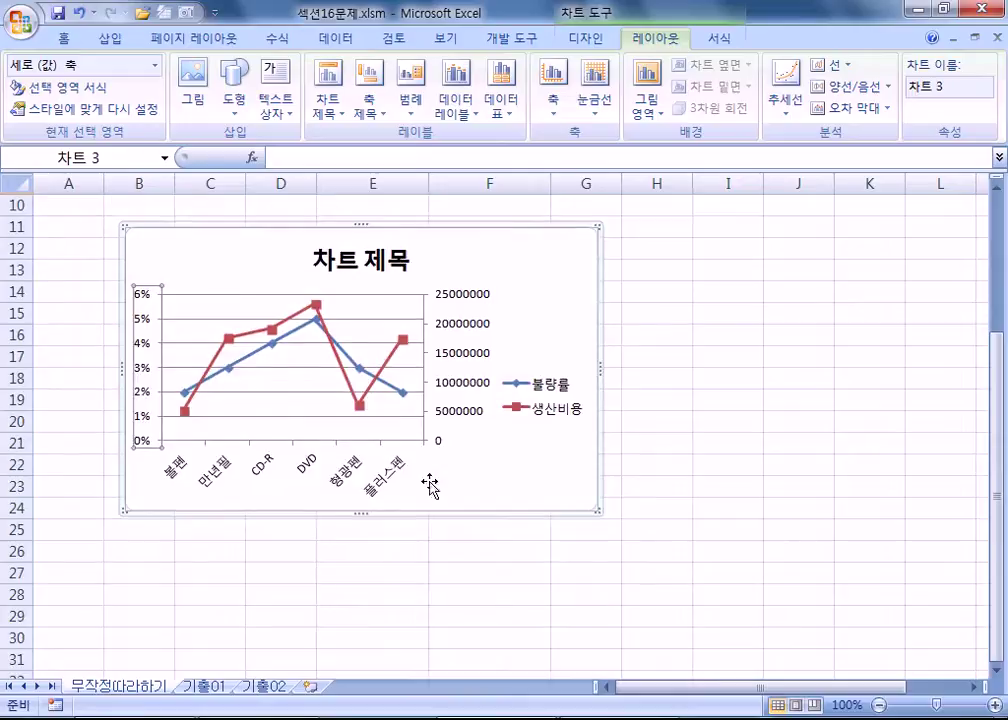
left_click(350, 485)
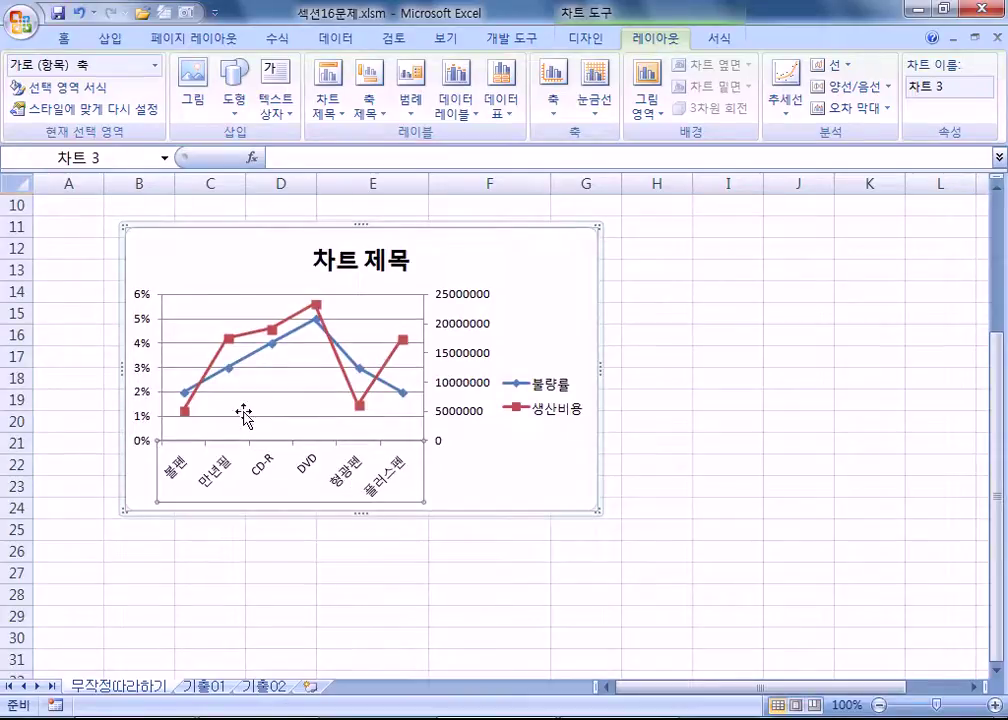
left_click(468, 331)
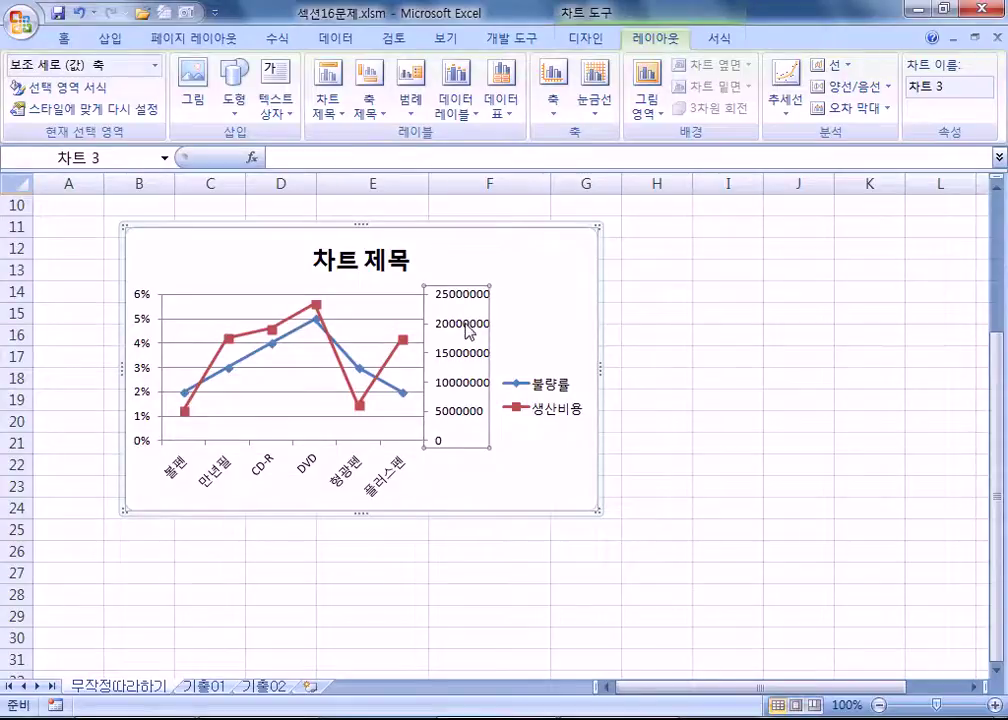
left_click(142, 320)
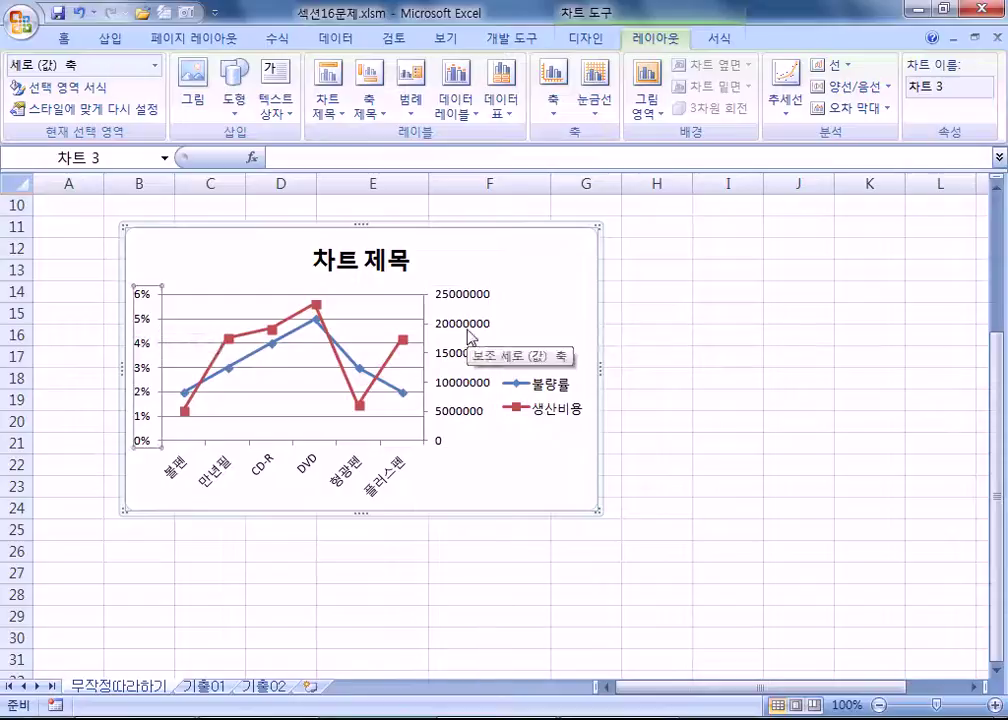
left_click(309, 468)
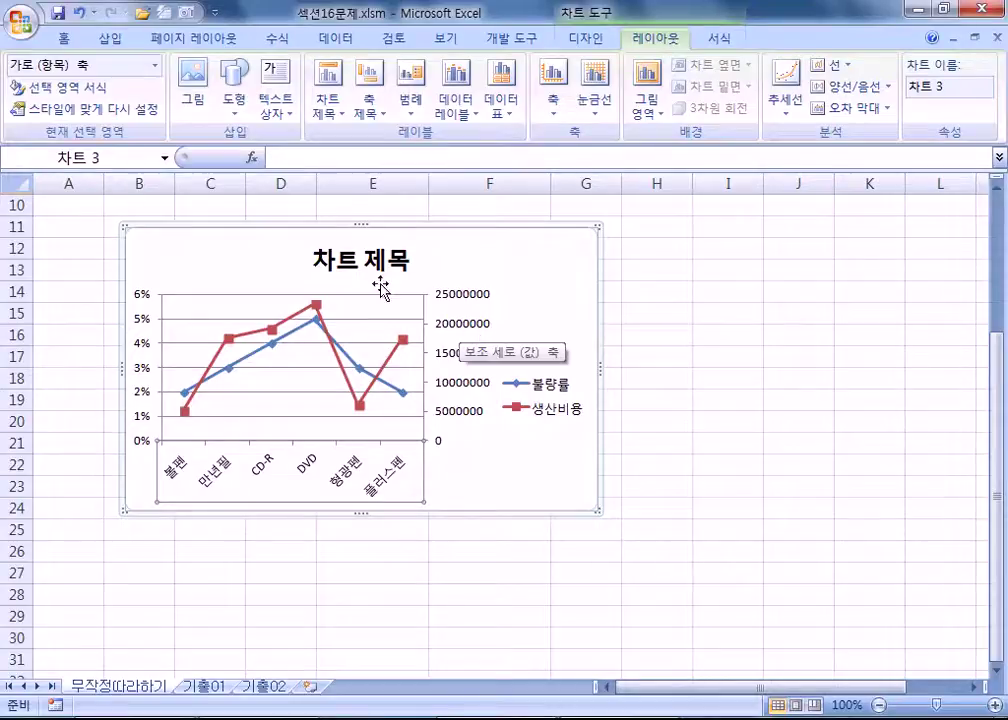
Add titles to the primary and secondary vertical axes using the 세로 제목 option for both.
left_click(366, 118)
mouse_move(423, 145)
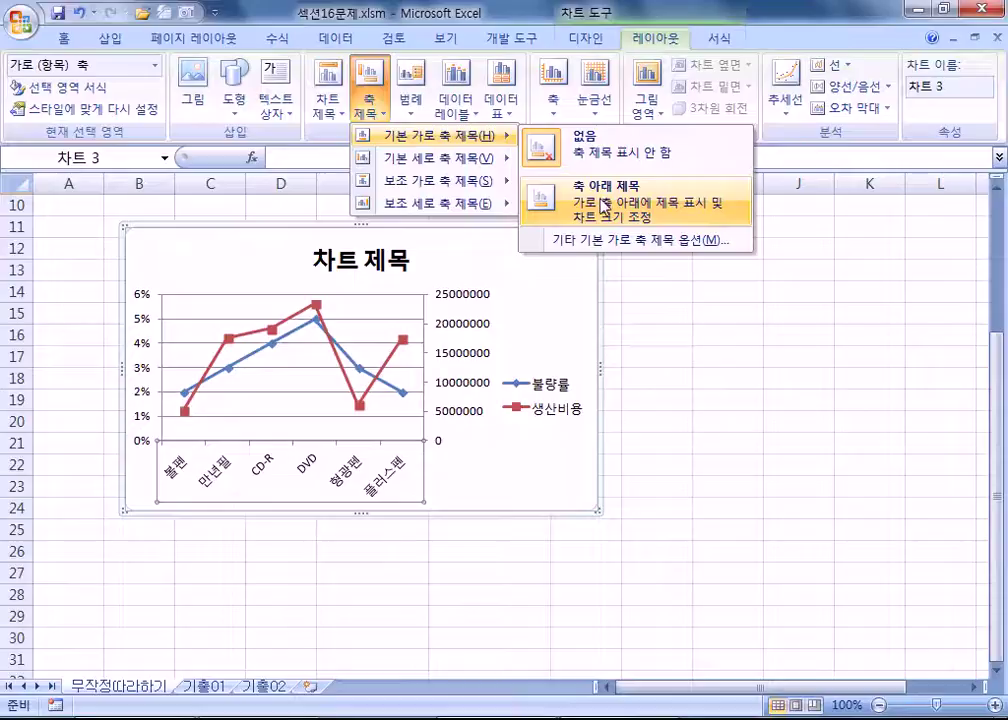
mouse_move(468, 168)
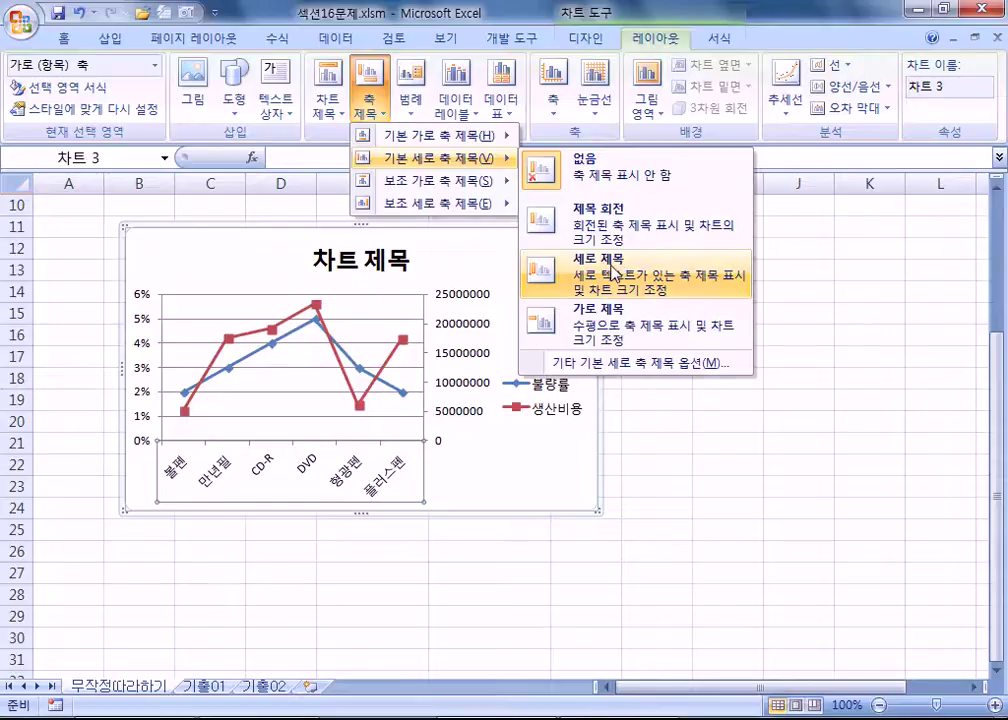
left_click(615, 273)
left_click(385, 118)
mouse_move(400, 204)
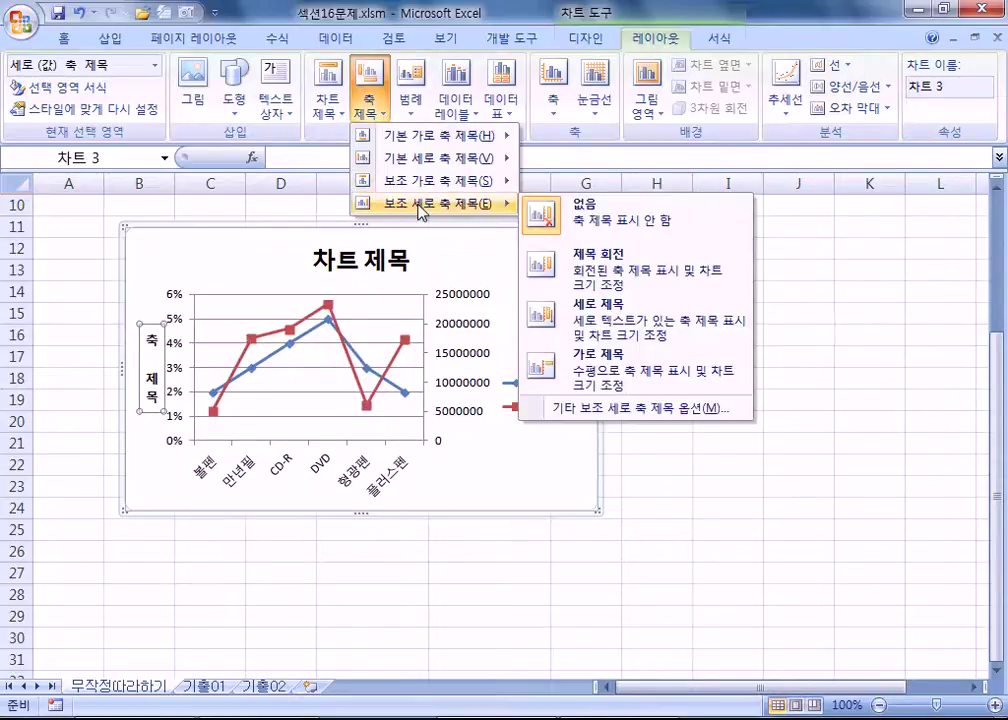
left_click(629, 312)
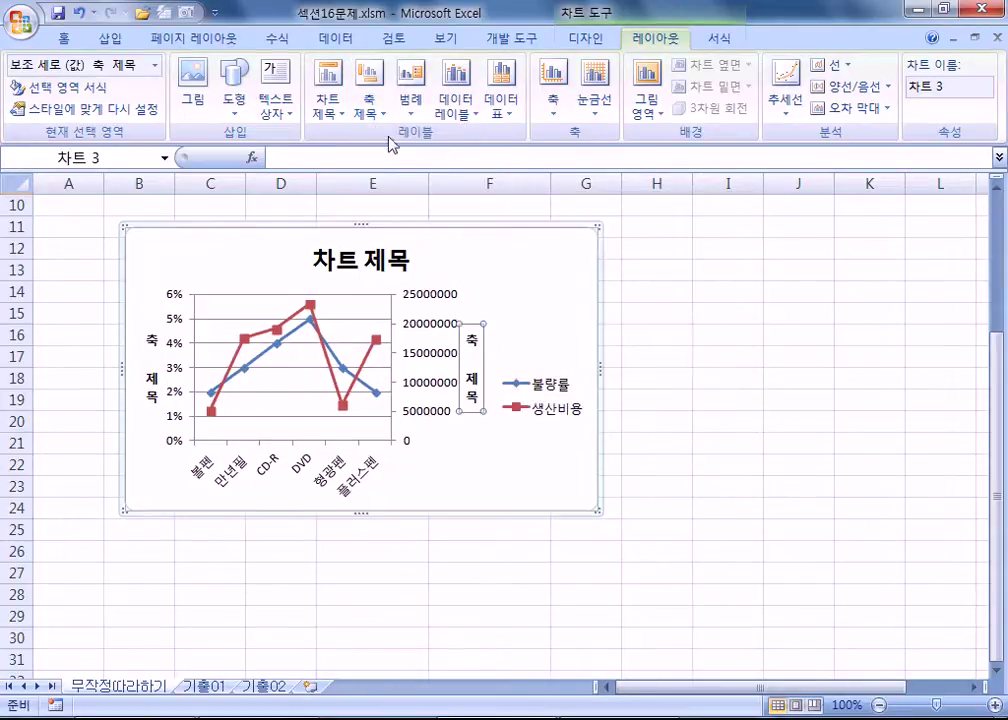
Place the chart legend below the plot area using the 아래쪽에 범례 표시 option.
left_click(410, 100)
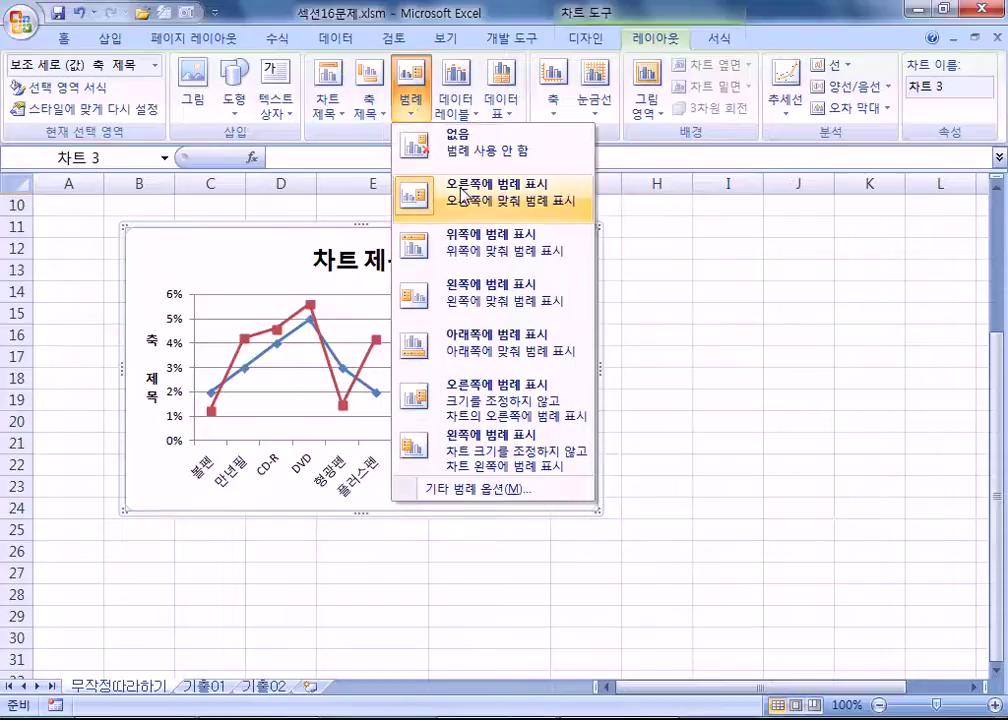
left_click(518, 352)
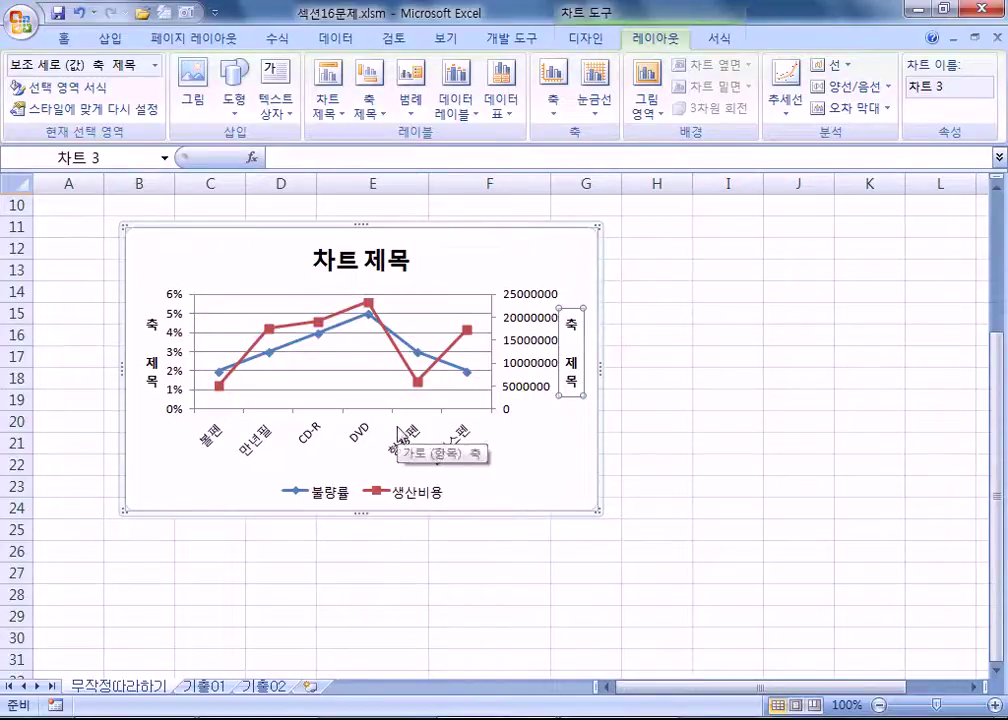
left_click(333, 265)
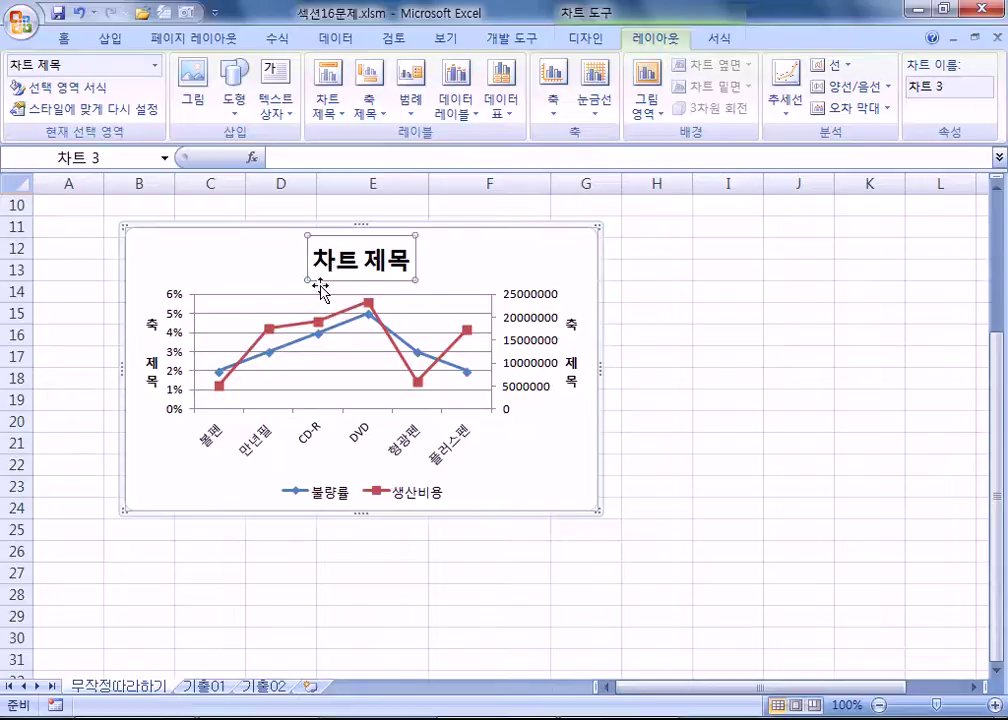
left_click(150, 336)
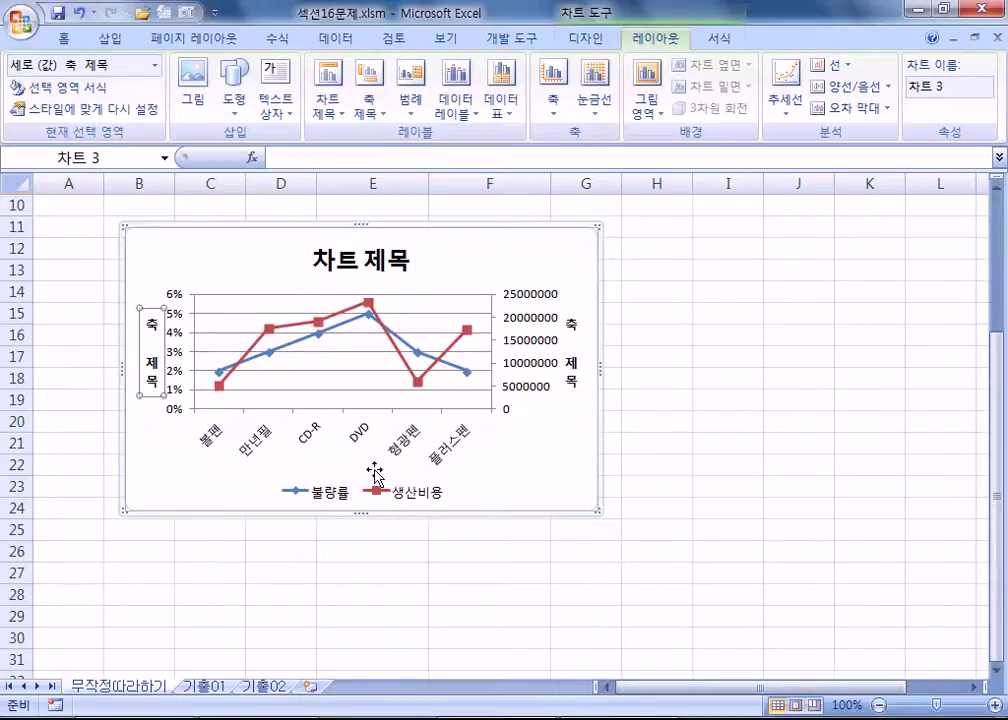
Change the chart title to the centred overlay placement, 제목을 가운데에 맞춰 표시.
left_click(515, 487)
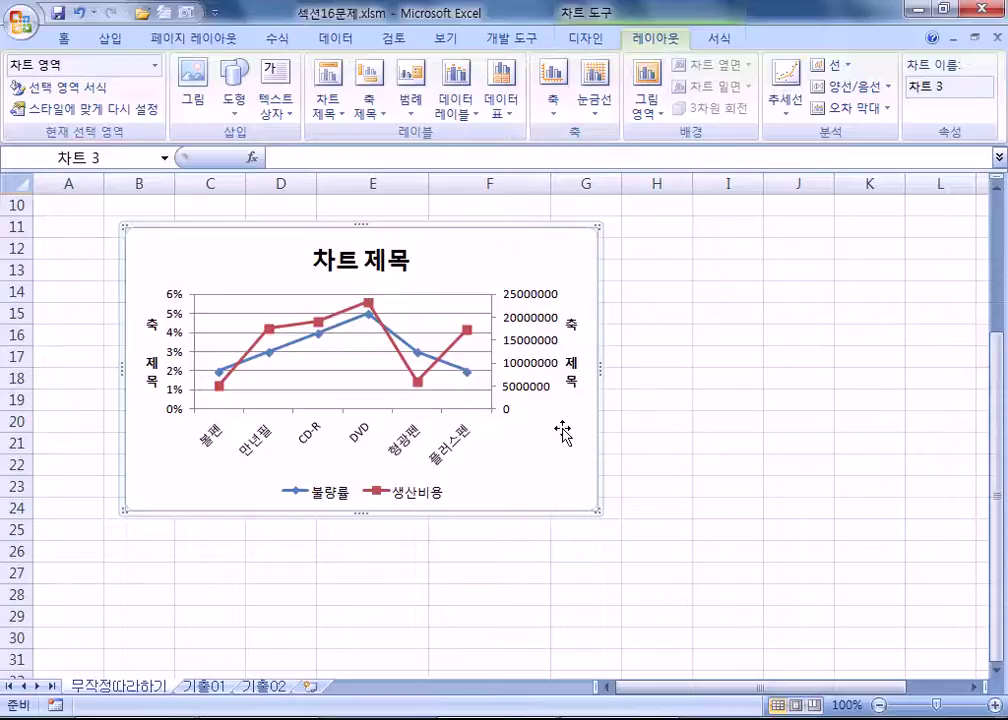
left_click(325, 112)
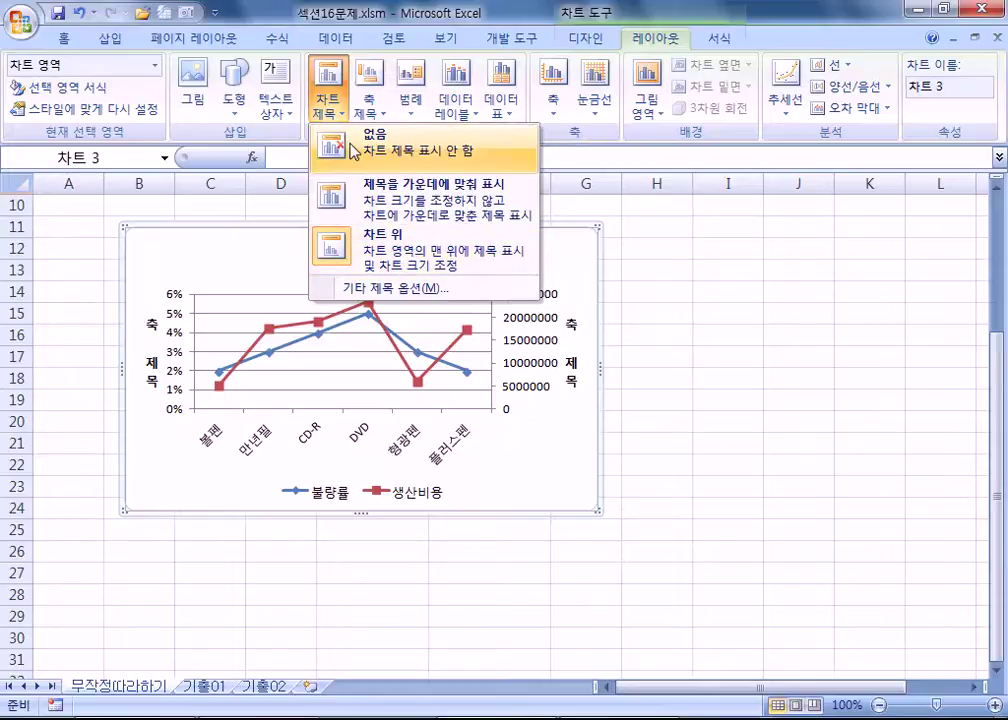
left_click(378, 205)
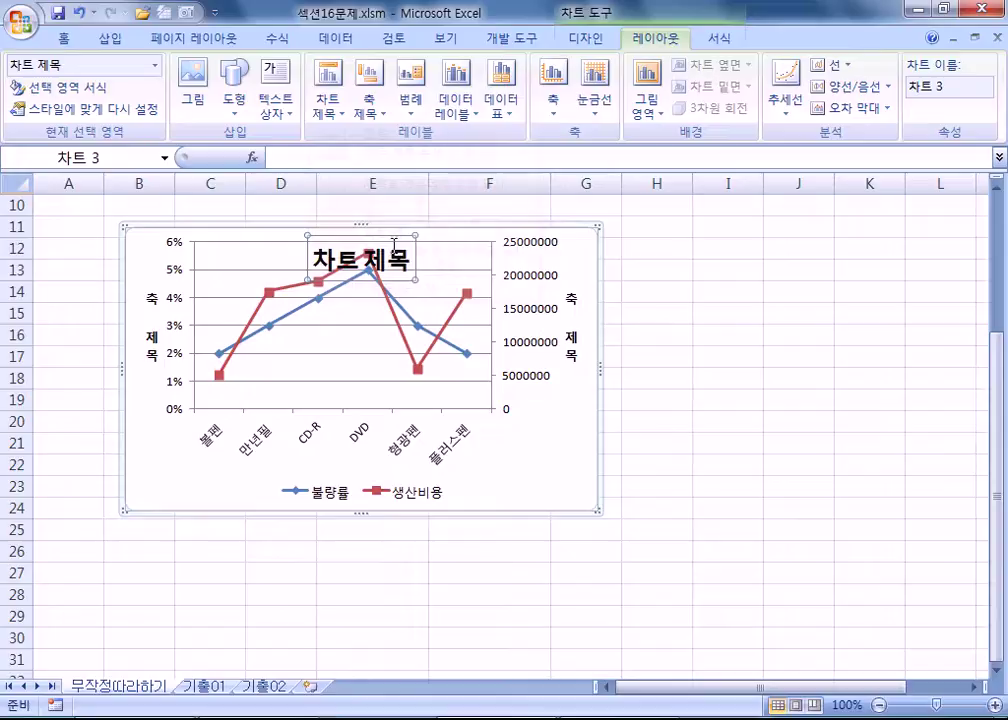
Place the chart title above the plot area without overlap and change its text to 품목별 불량률 및 생산비용.
left_click(326, 112)
left_click(396, 248)
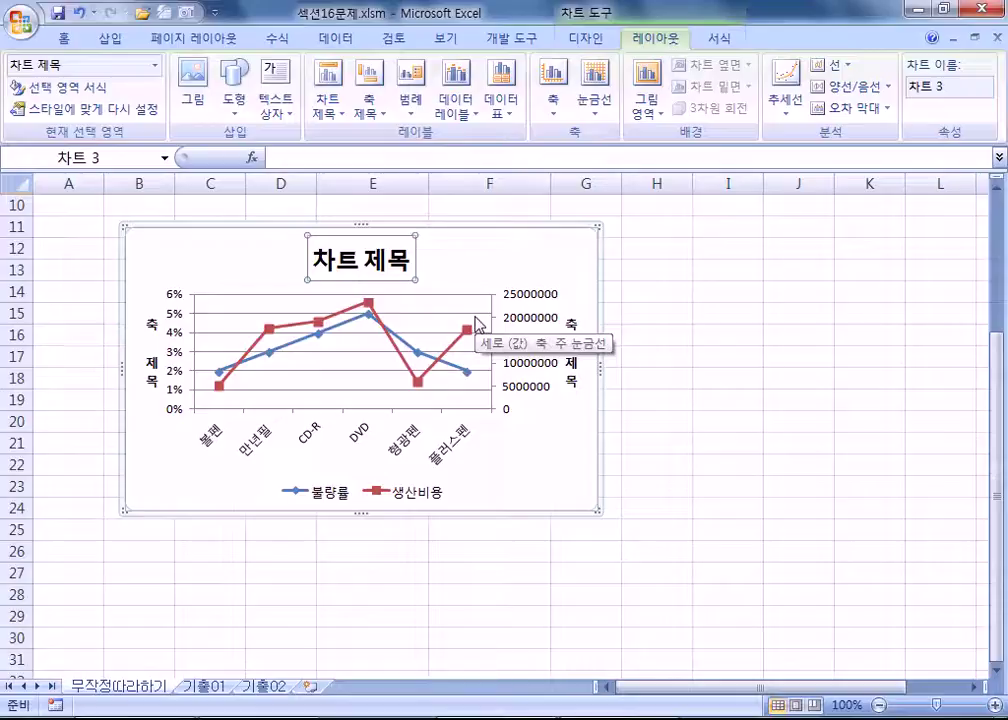
type("품목별")
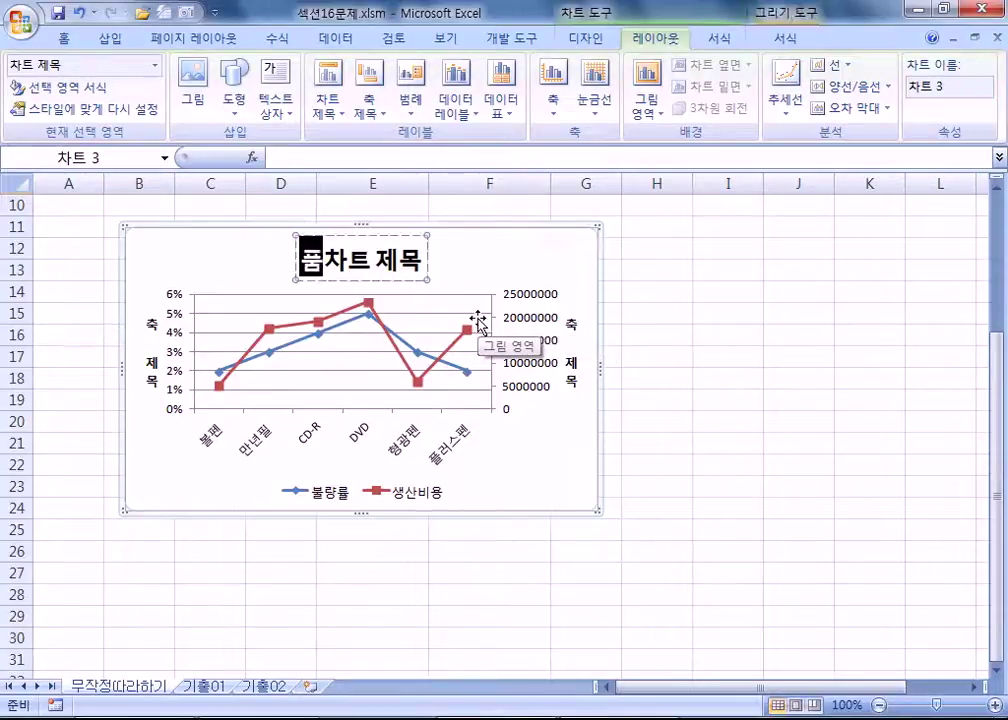
type(" 불량률 및 ")
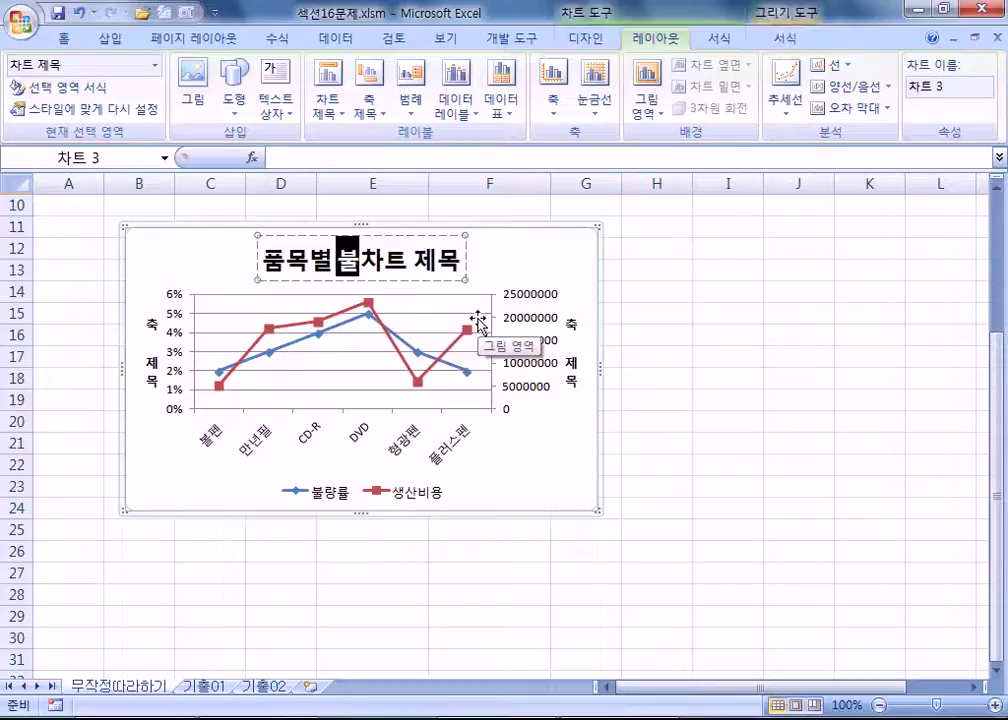
type("생산비")
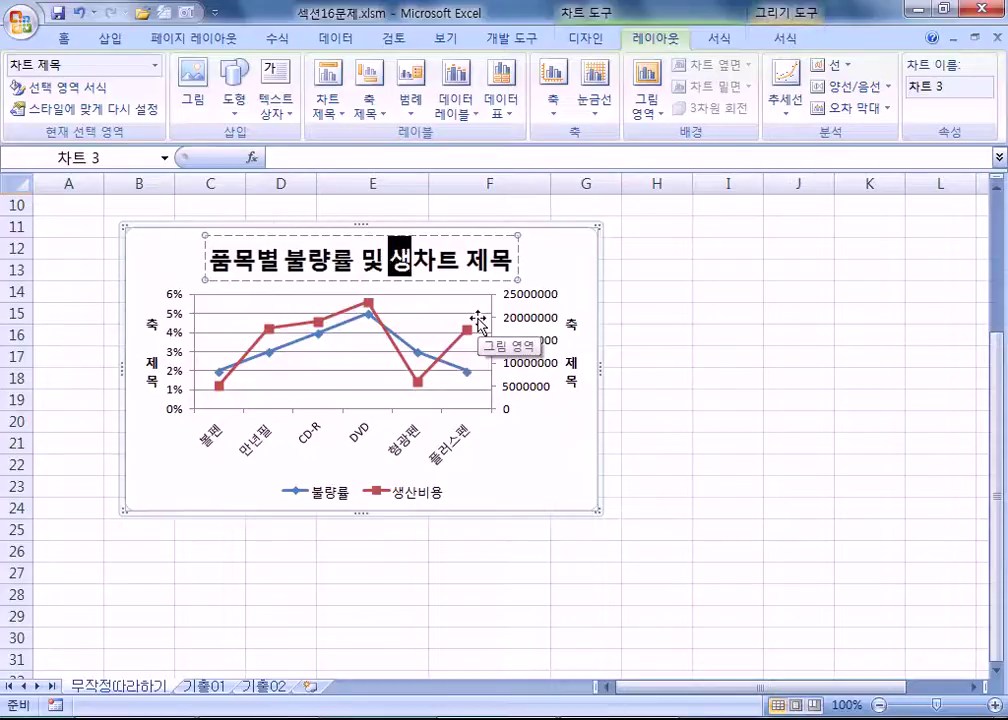
type("요")
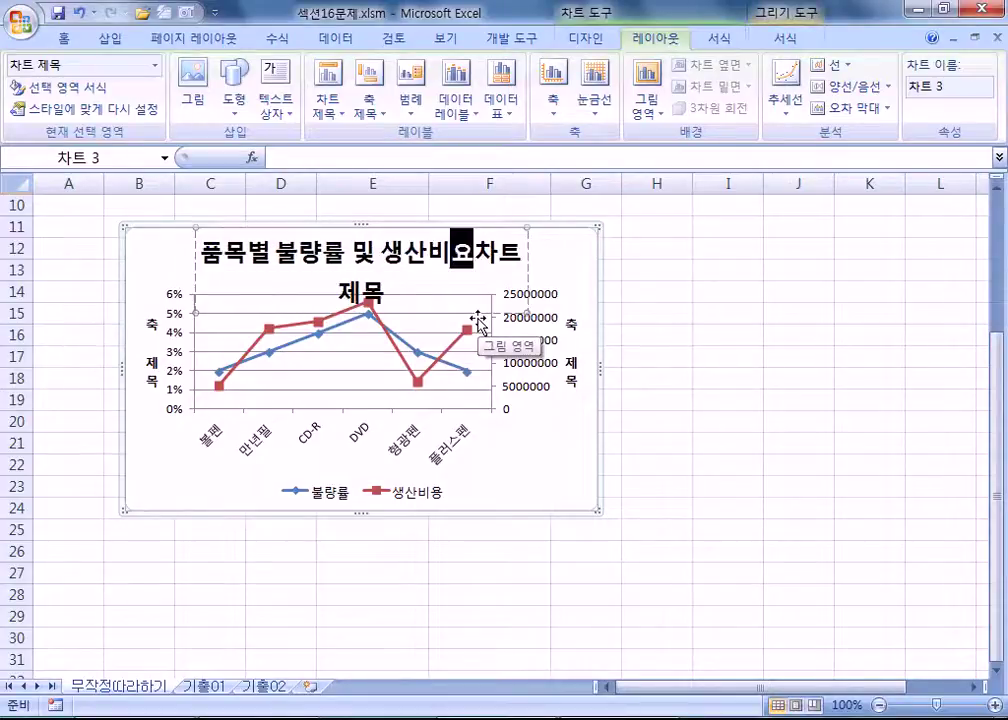
key("Delete")
key("Delete")
key("Delete")
key("Delete")
key("Delete")
key("BackSpace")
type("ㅇㅅㅇ")
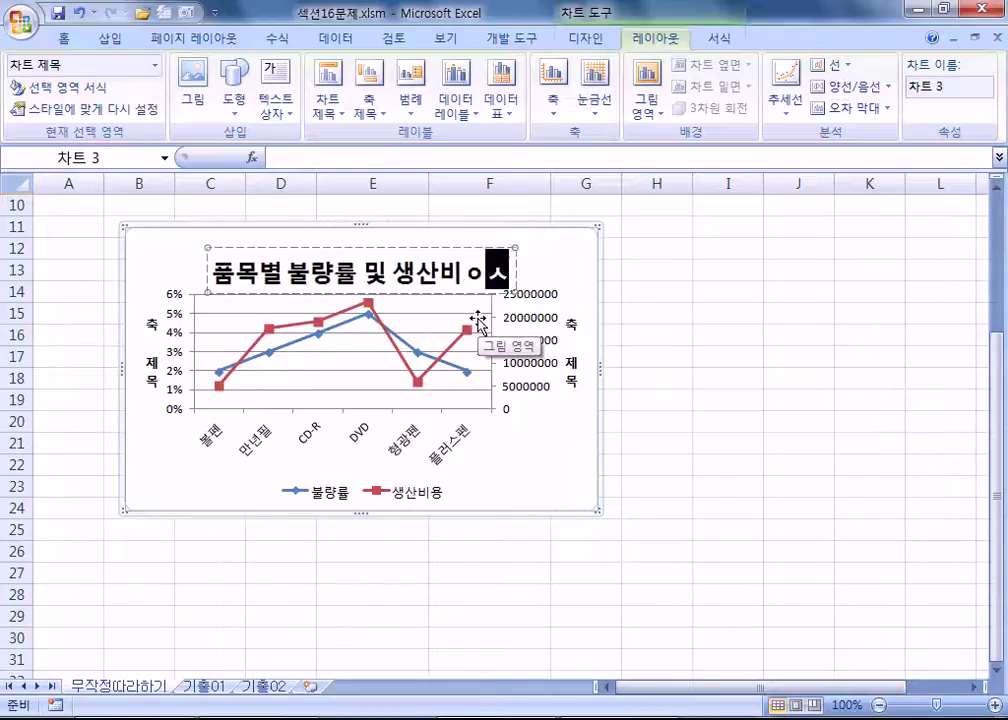
key("BackSpace")
key("BackSpace")
key("BackSpace")
type("용")
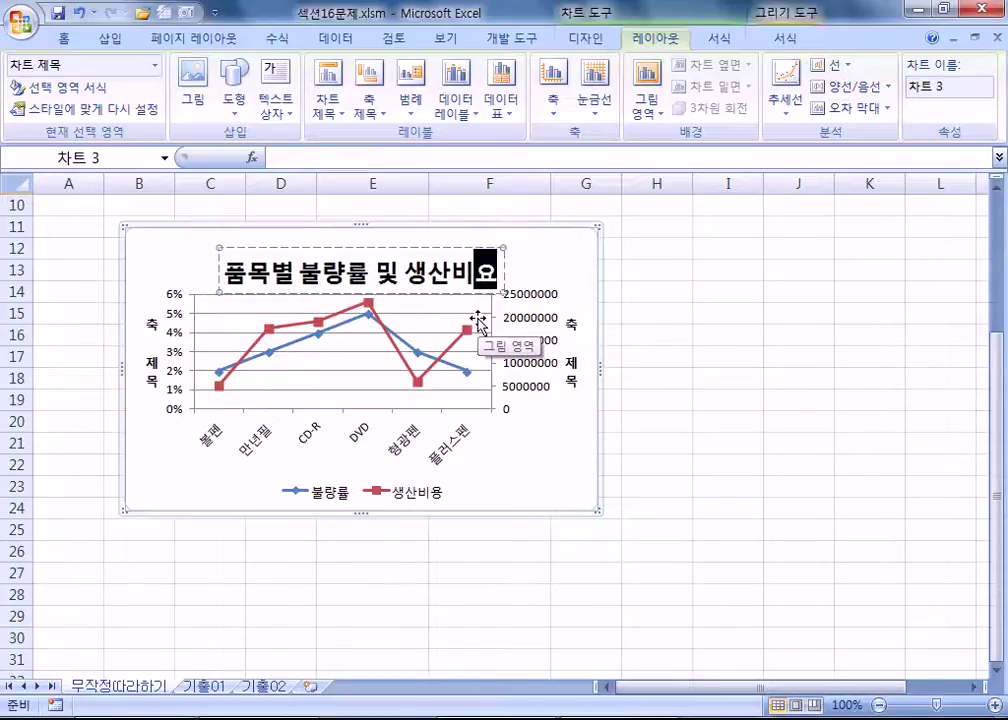
key("Escape")
Change the primary vertical axis title's text to 불량률.
left_click(145, 347)
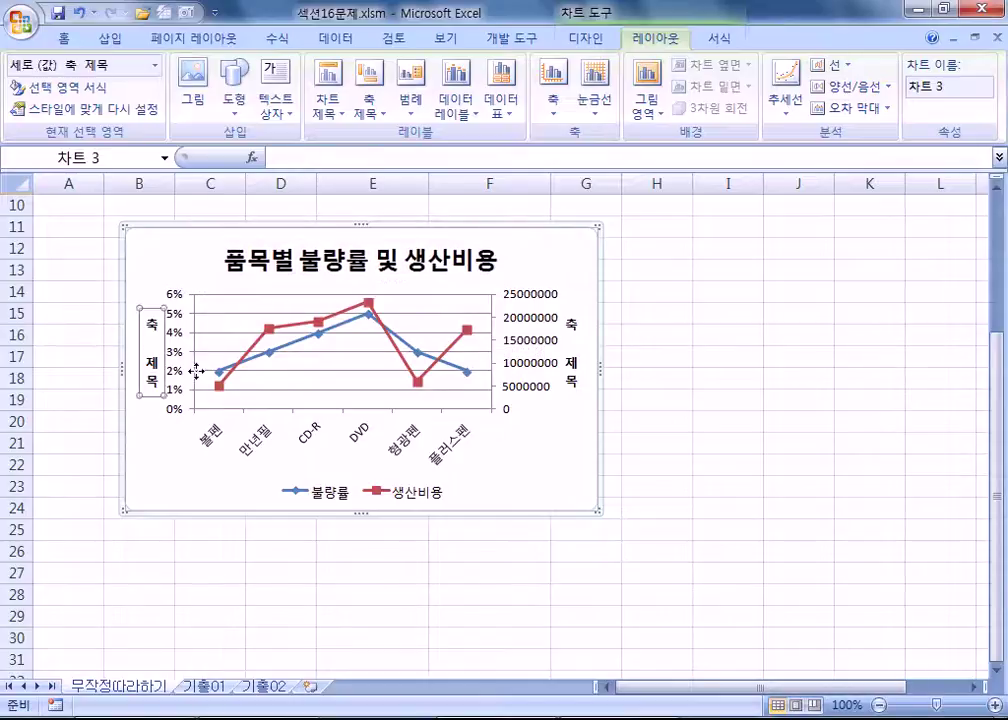
type("불량률")
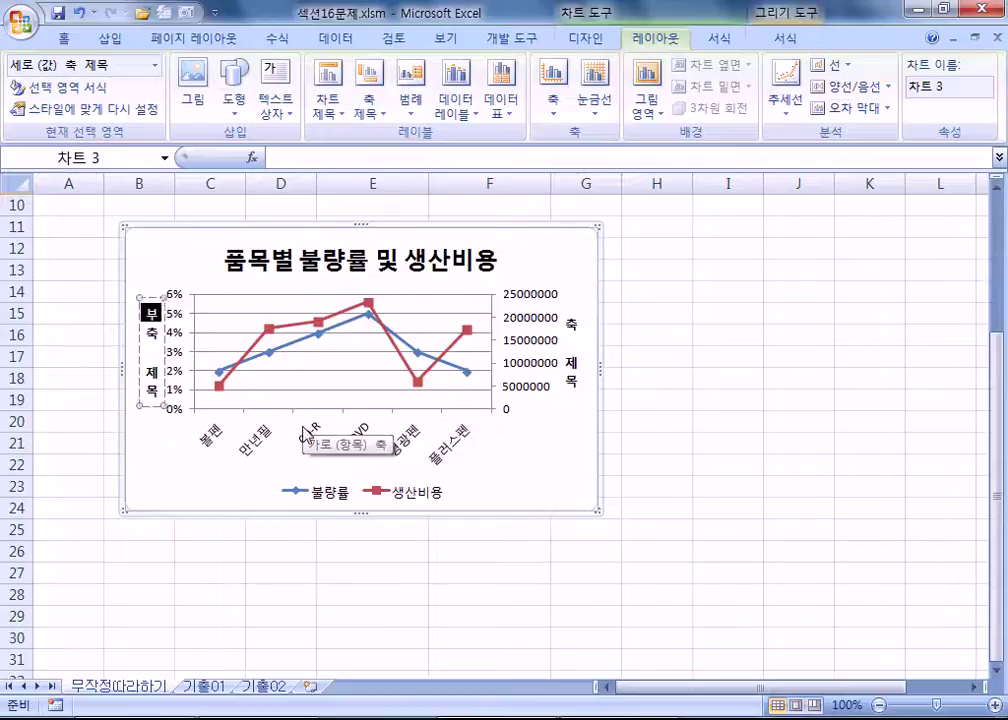
key("Delete")
key("Delete")
key("Delete")
key("Delete")
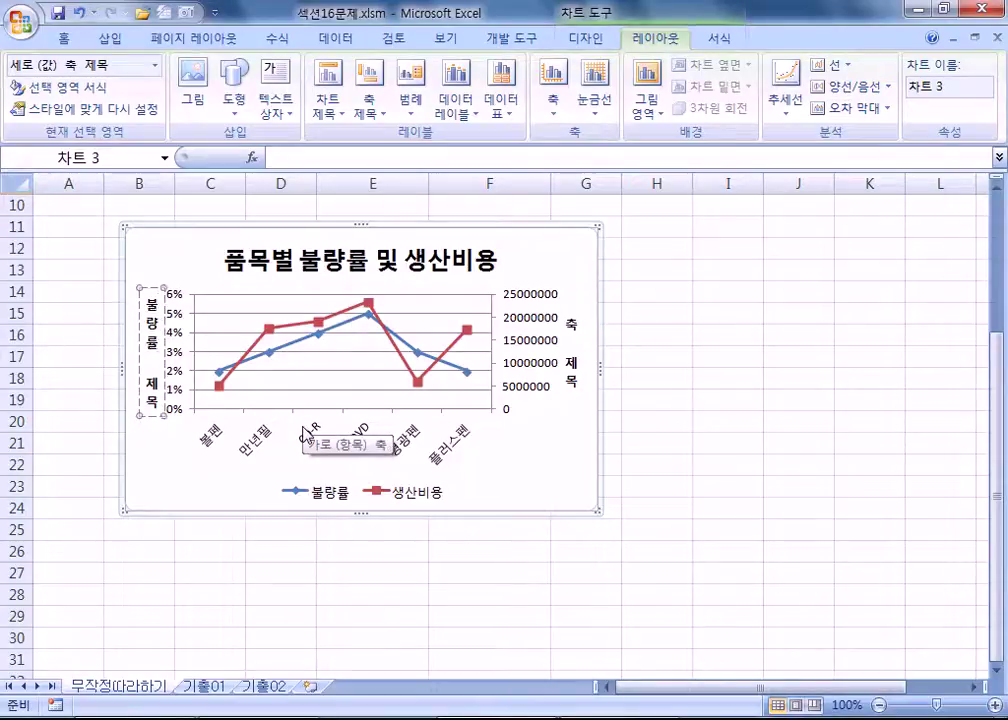
key("Escape")
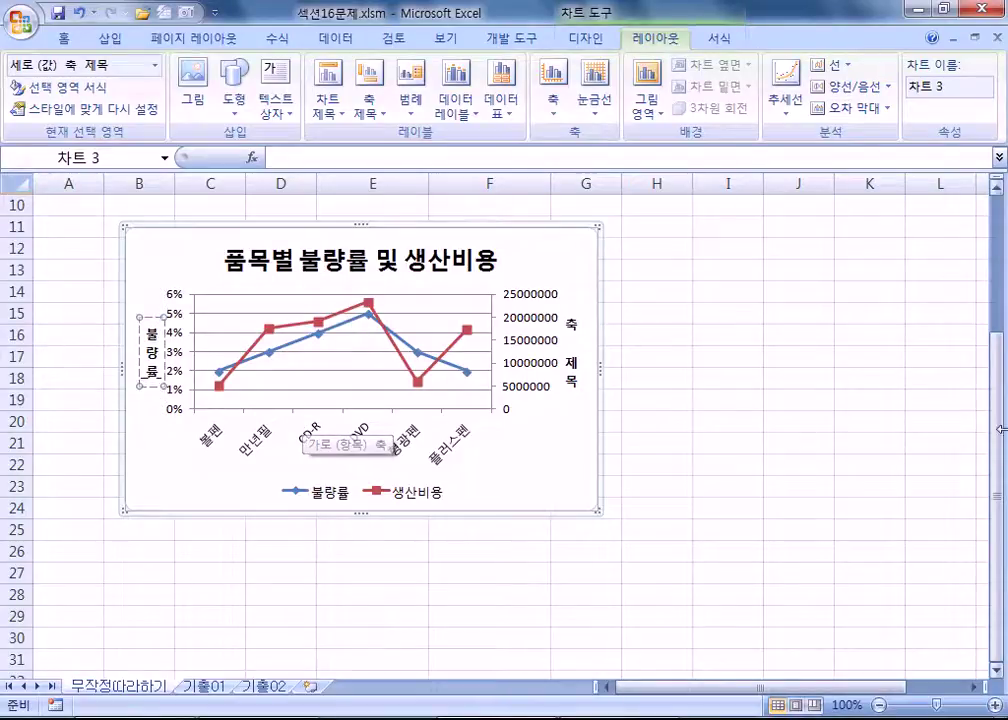
Change the secondary vertical axis title's text to 생산비용.
left_click(571, 358)
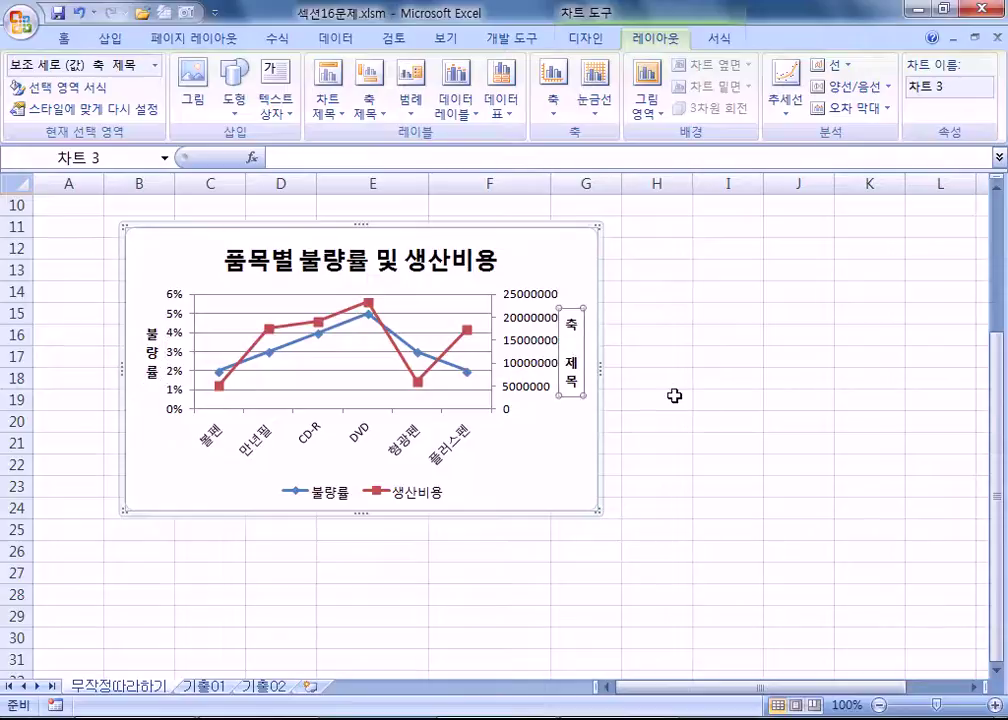
type("생산비용")
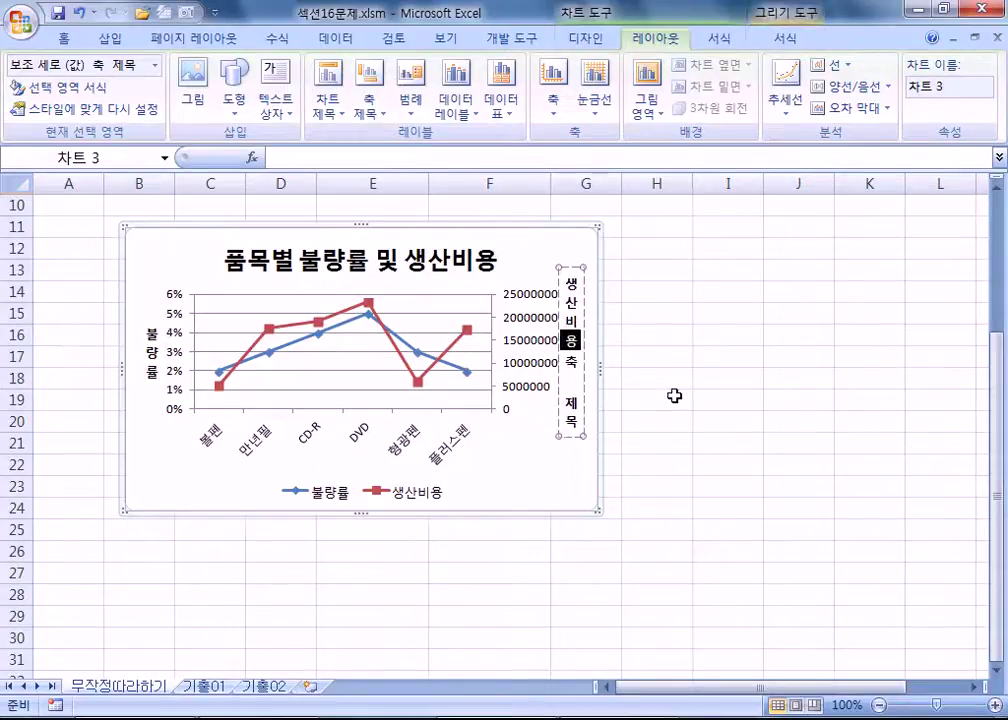
key("Delete")
key("Delete")
key("Delete")
key("Delete")
key("Escape")
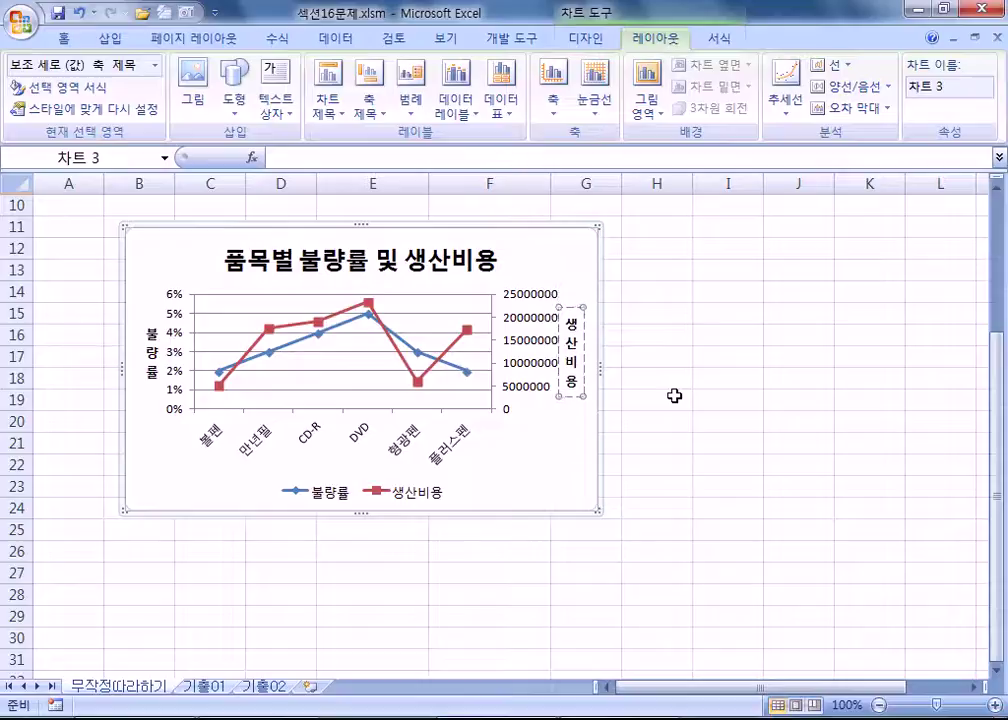
left_click(581, 248)
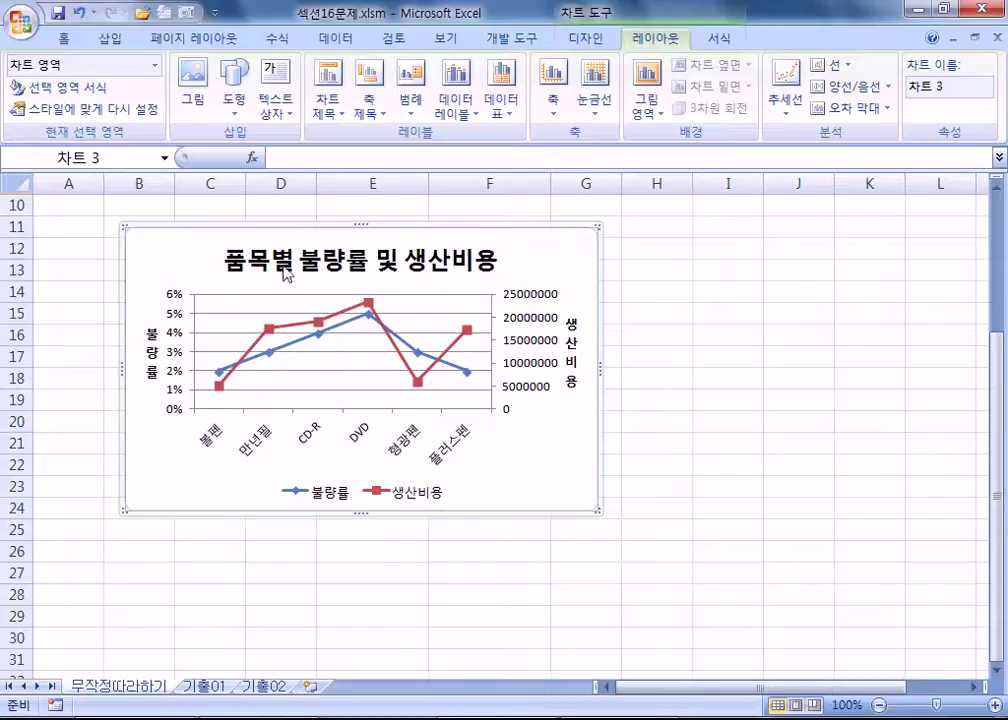
Move the chart legend beside the plot area using the 오른쪽에 범례 표시 option.
left_click(153, 342)
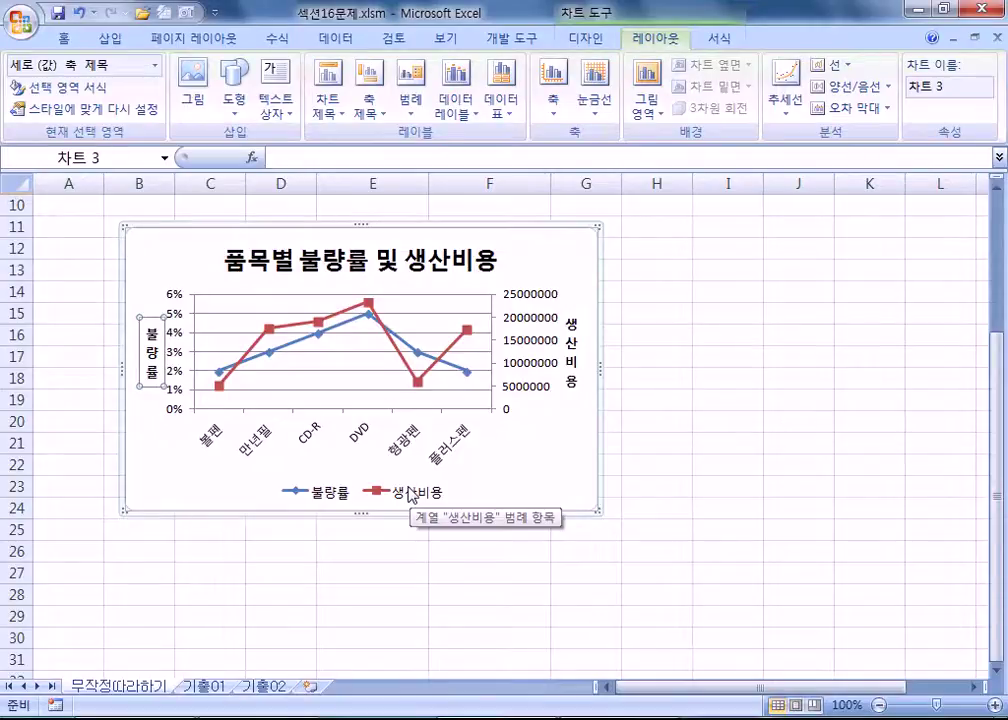
left_click(410, 88)
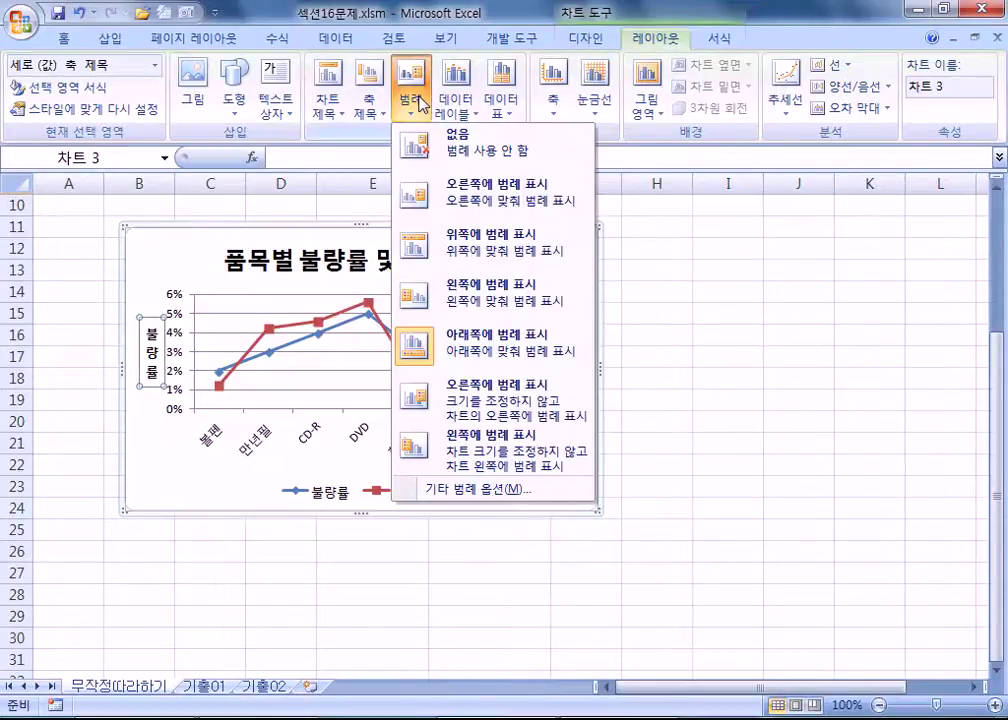
left_click(502, 213)
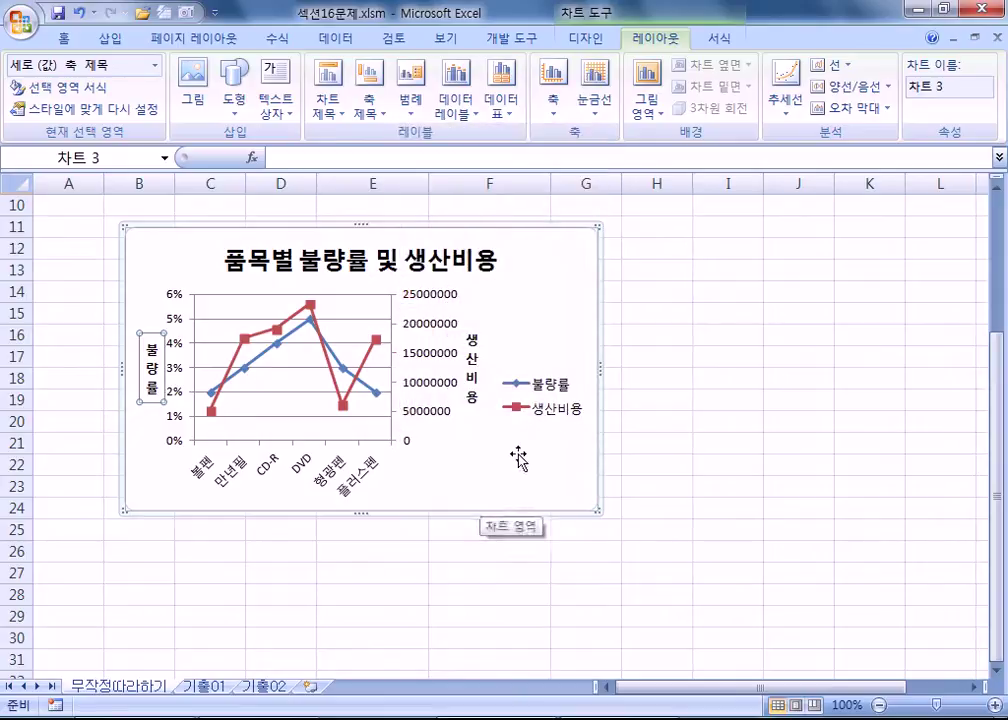
Move and resize the chart below the data table so that it fills the cell range A13:F28.
left_click(489, 511)
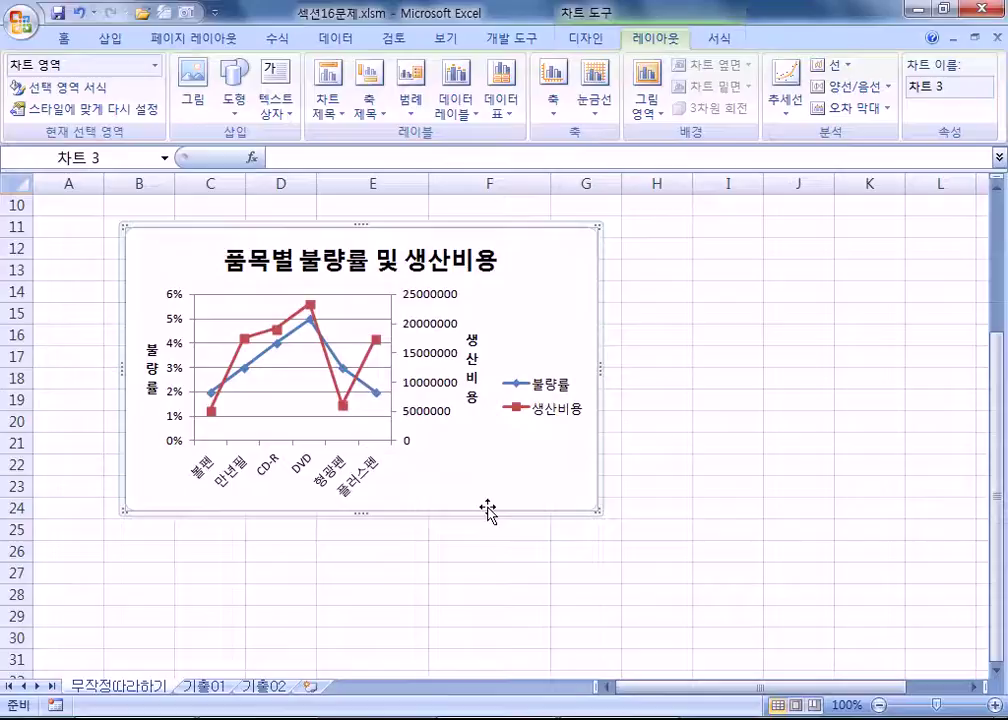
left_click_drag(169, 225, 187, 317)
scroll(80, 320, "up", 1)
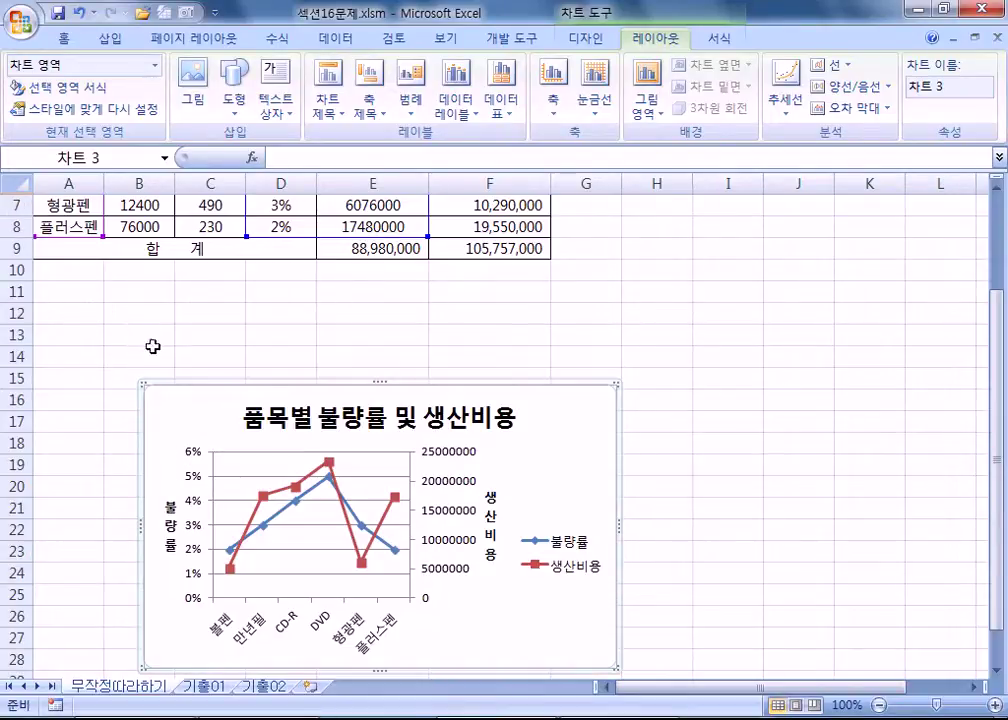
left_click_drag(142, 385, 36, 326)
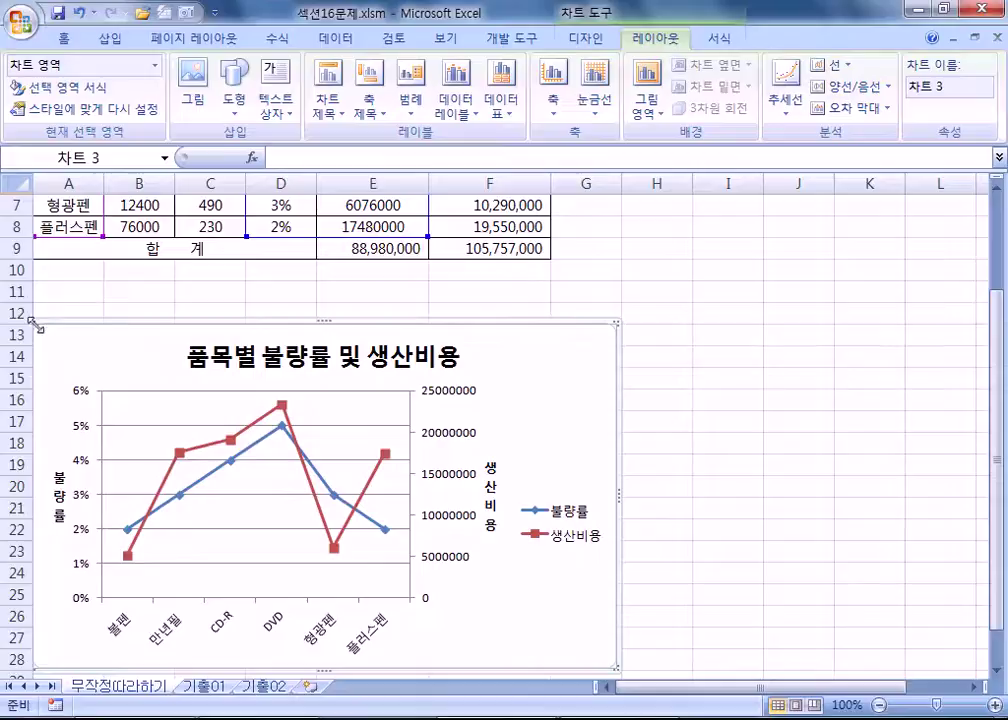
scroll(455, 390, "down", 3)
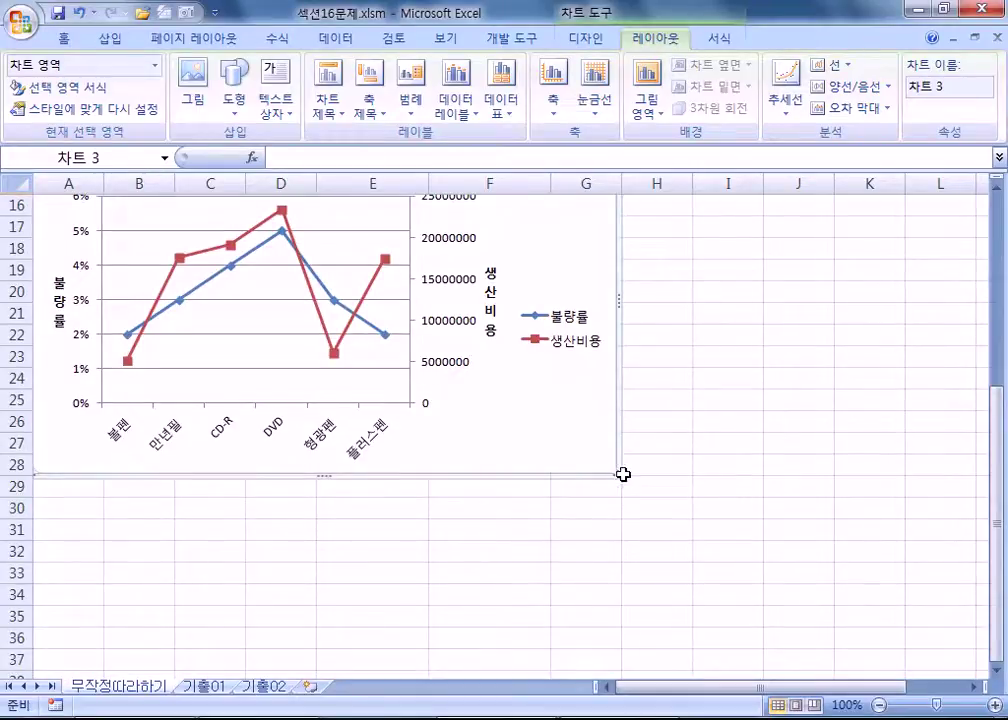
left_click_drag(612, 470, 550, 475)
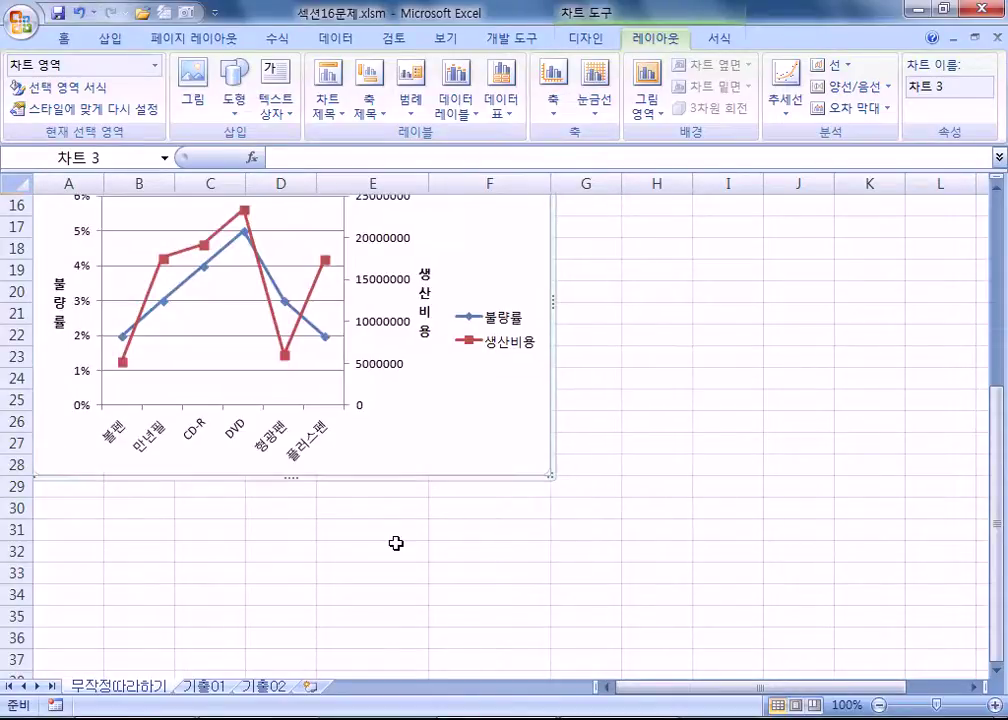
Keep the enlarged chart's upper-left corner at cell A13 and shrink it so the lower-right corner meets the edge of F28.
scroll(328, 497, "up", 2)
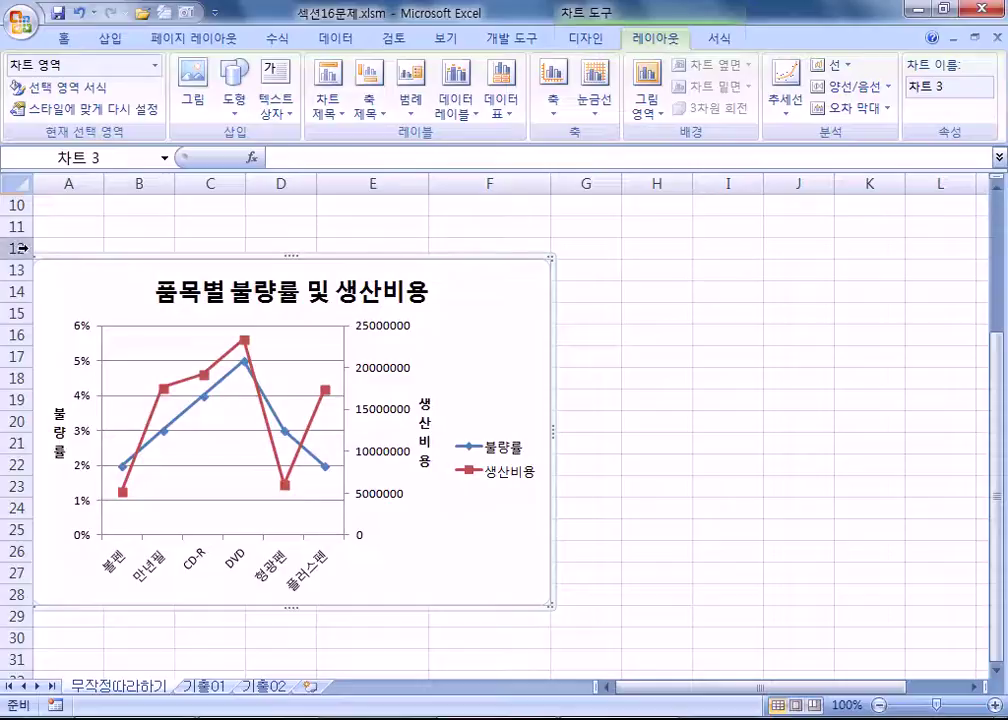
mouse_move(37, 263)
left_mouse_down()
mouse_move(236, 329)
mouse_move(150, 264)
mouse_move(220, 292)
mouse_move(140, 250)
mouse_move(79, 239)
mouse_move(79, 266)
mouse_move(80, 255)
mouse_move(200, 308)
mouse_move(204, 320)
mouse_move(128, 288)
mouse_move(106, 263)
mouse_move(38, 264)
left_mouse_up()
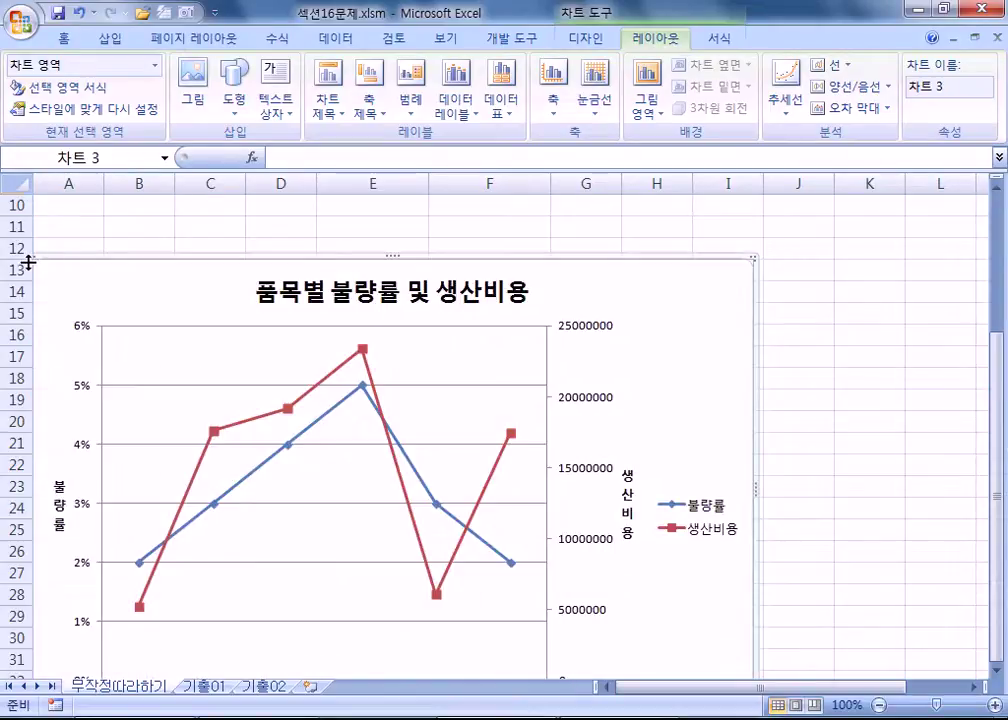
scroll(748, 515, "down", 3)
left_click_drag(749, 520, 551, 410)
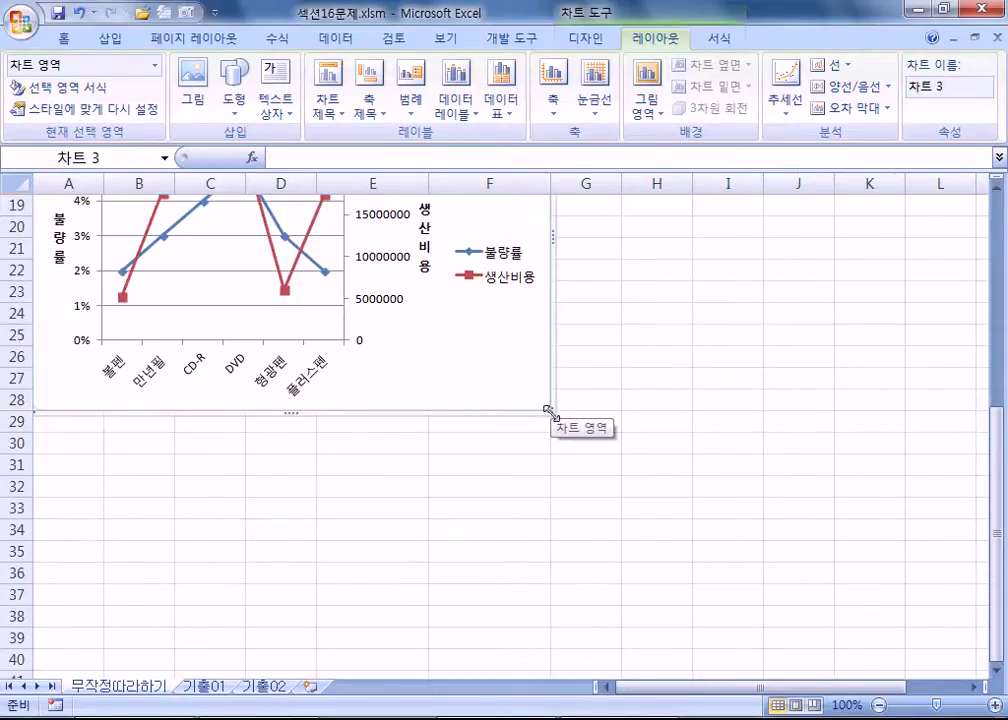
Set the font of the chart title 품목별 불량률 및 생산비용 to 굴림.
scroll(297, 415, "up", 2)
scroll(297, 415, "up", 2)
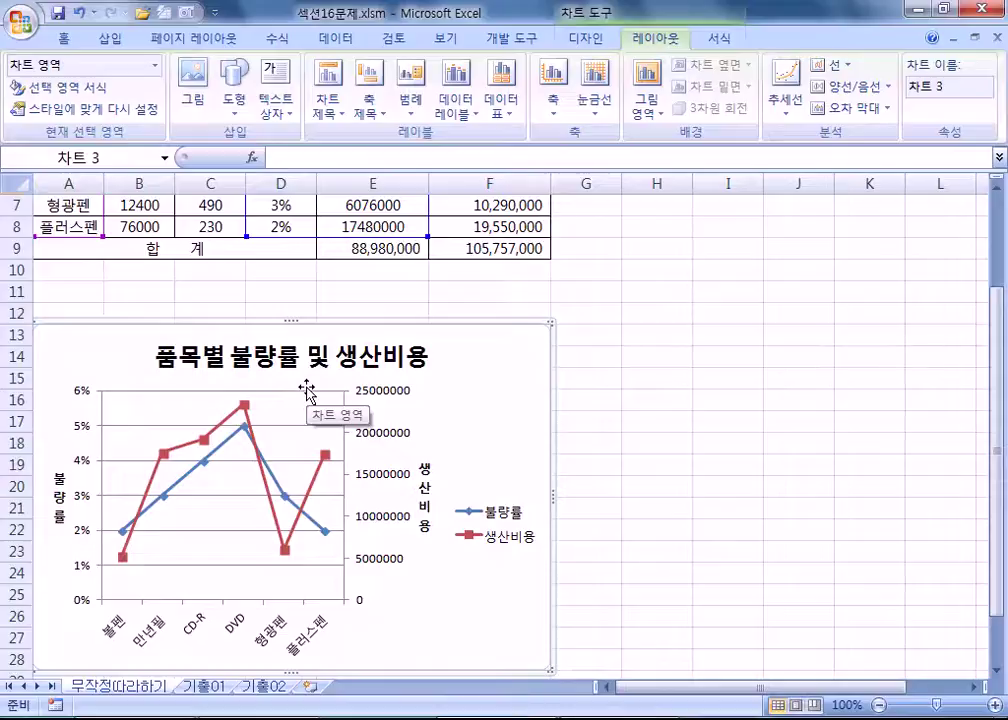
left_click(277, 352)
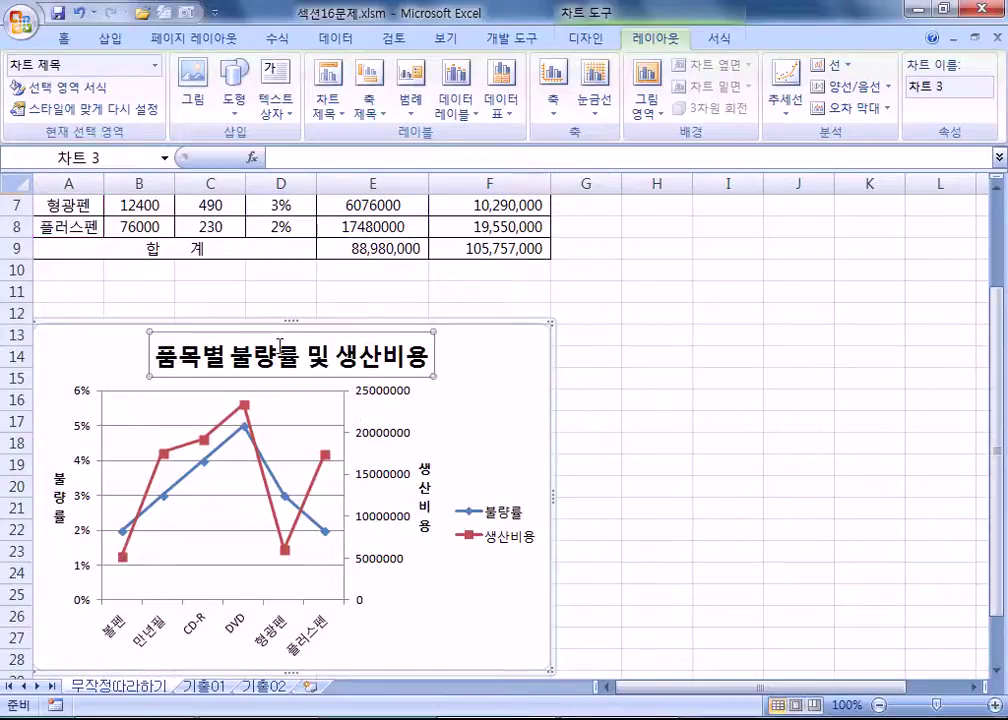
left_click(65, 42)
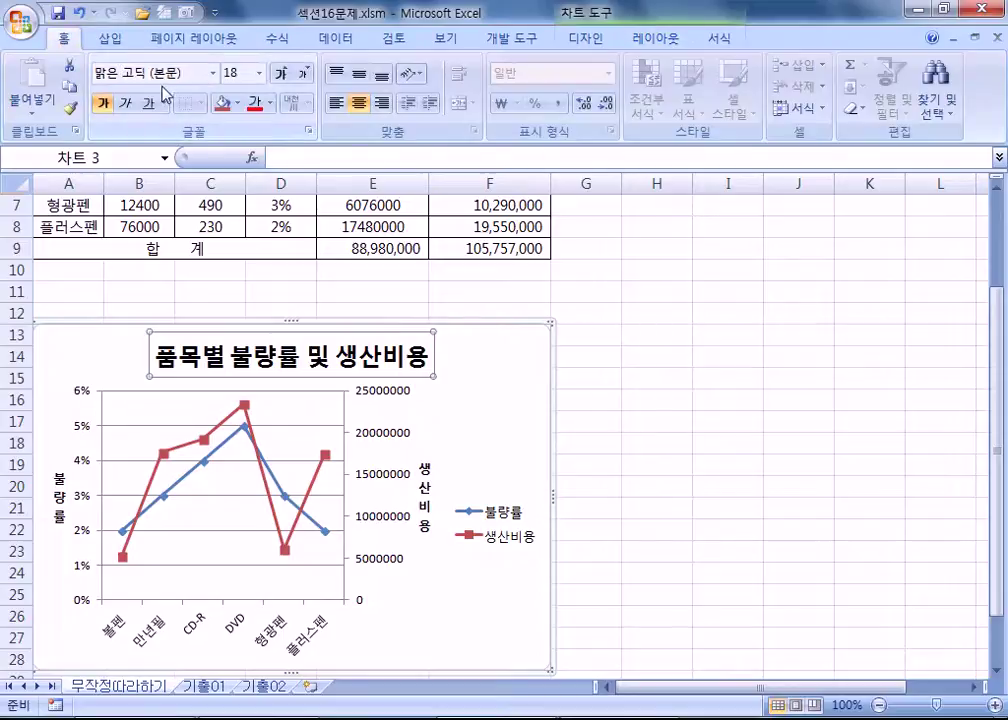
left_click(214, 73)
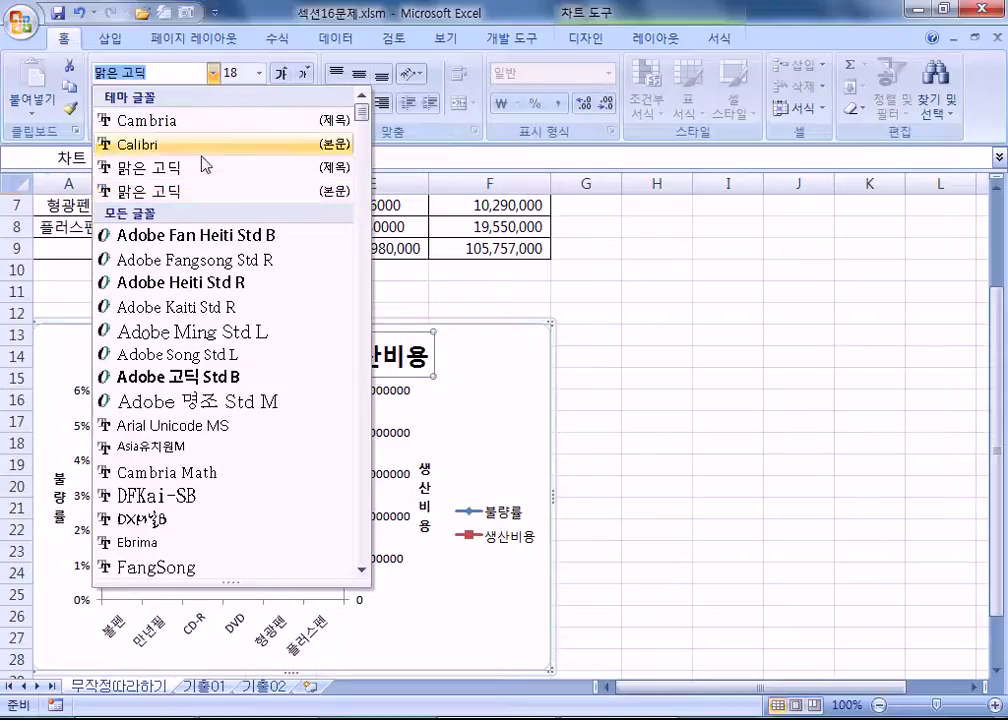
scroll(232, 535, "down", 9)
scroll(226, 494, "down", 20)
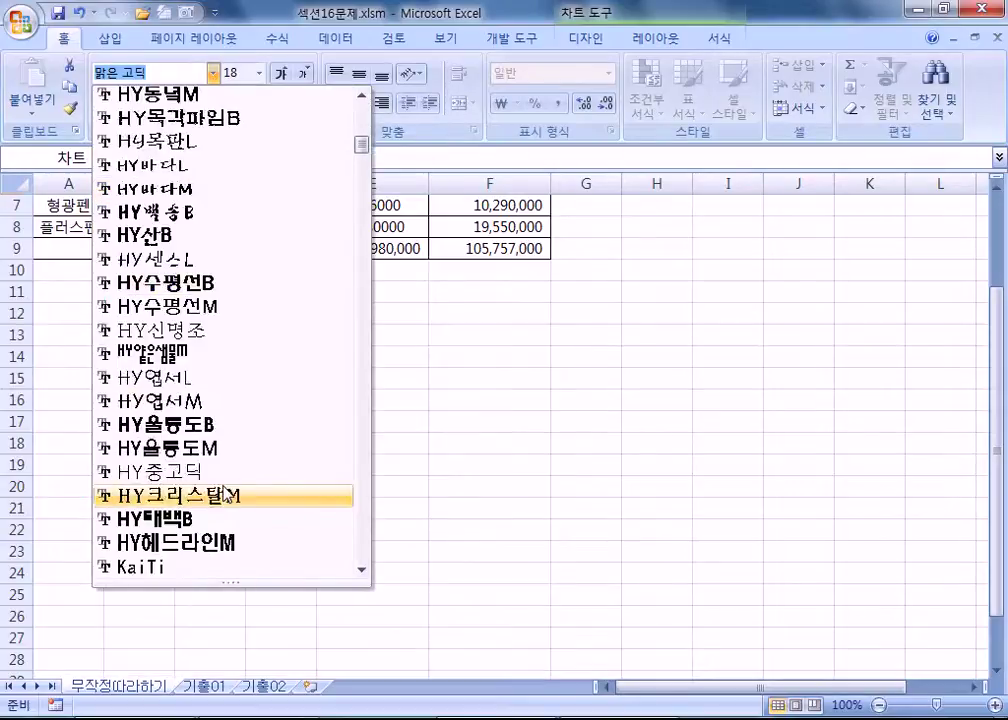
scroll(240, 428, "down", 4)
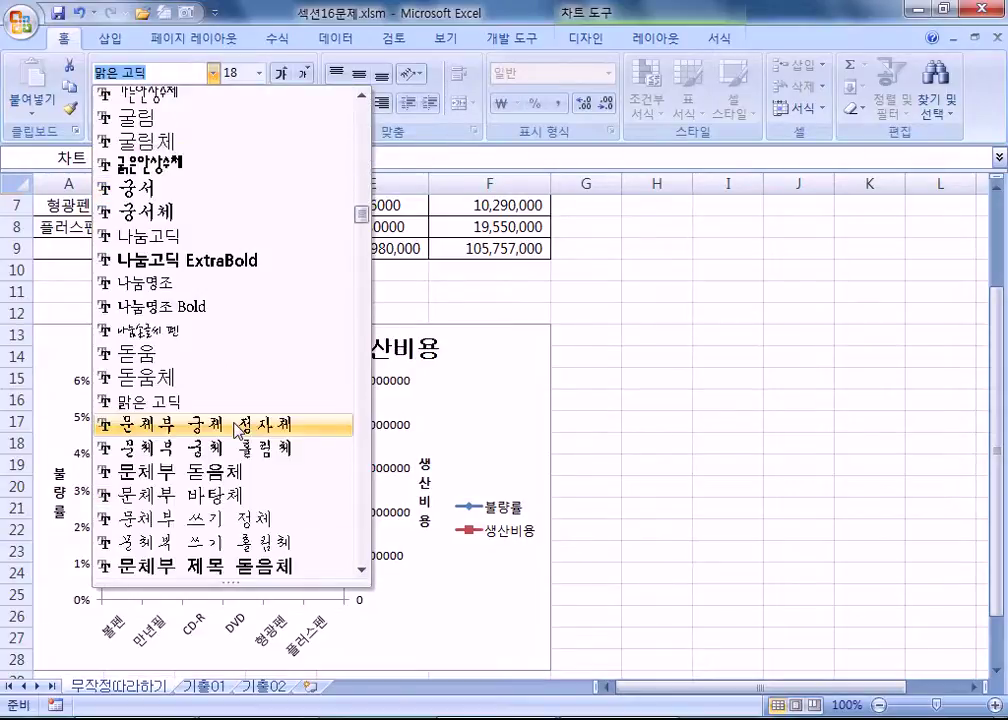
scroll(108, 350, "up", 1)
left_click(150, 190)
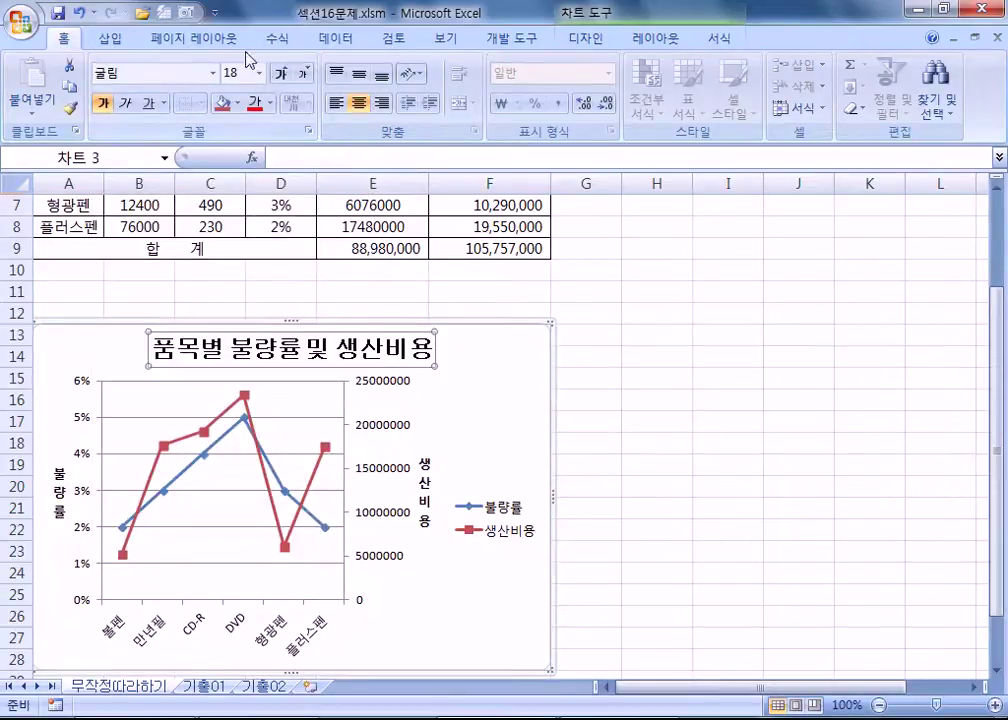
Reduce the chart title's font size to 14 and remove its bold formatting.
left_click(304, 76)
left_click(304, 76)
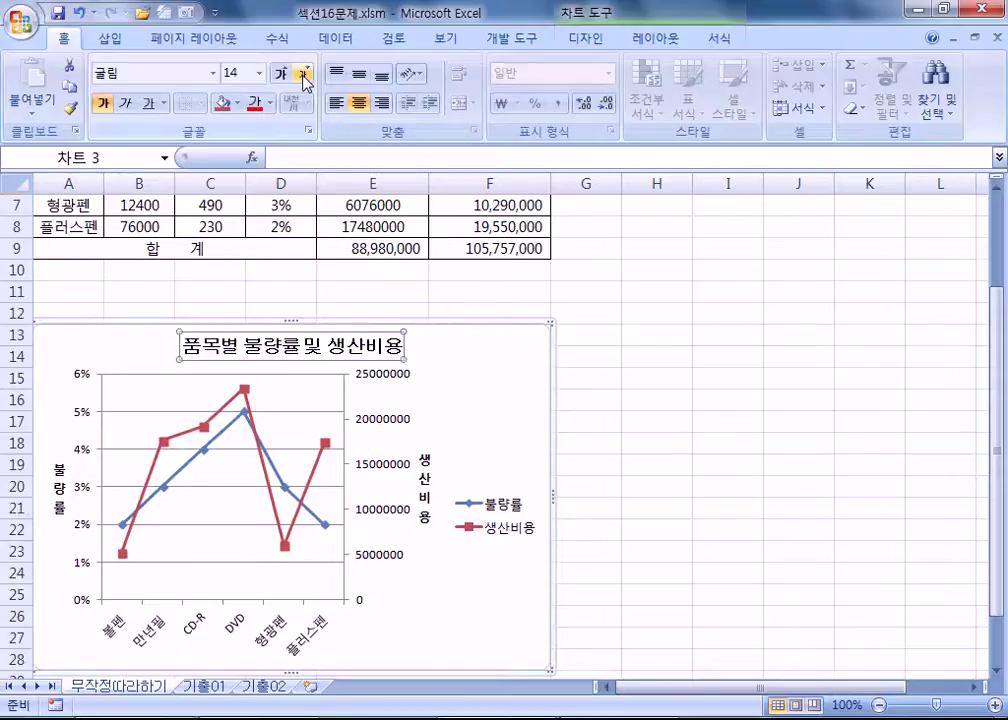
left_click(104, 112)
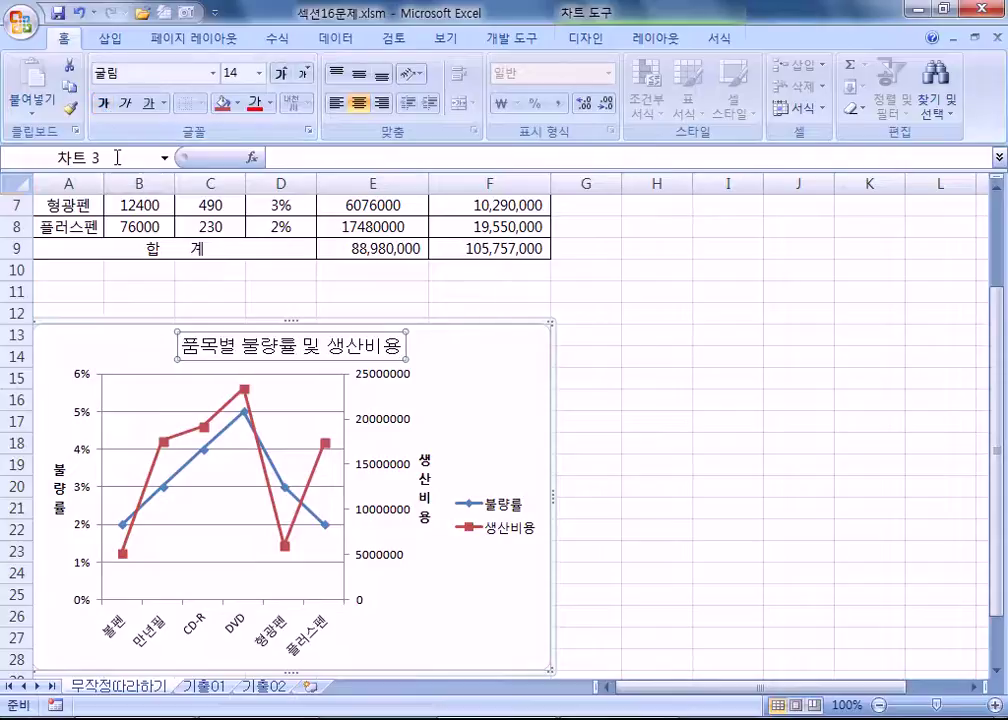
Make the chart title 품목별 불량률 및 생산비용 bold.
left_click(102, 108)
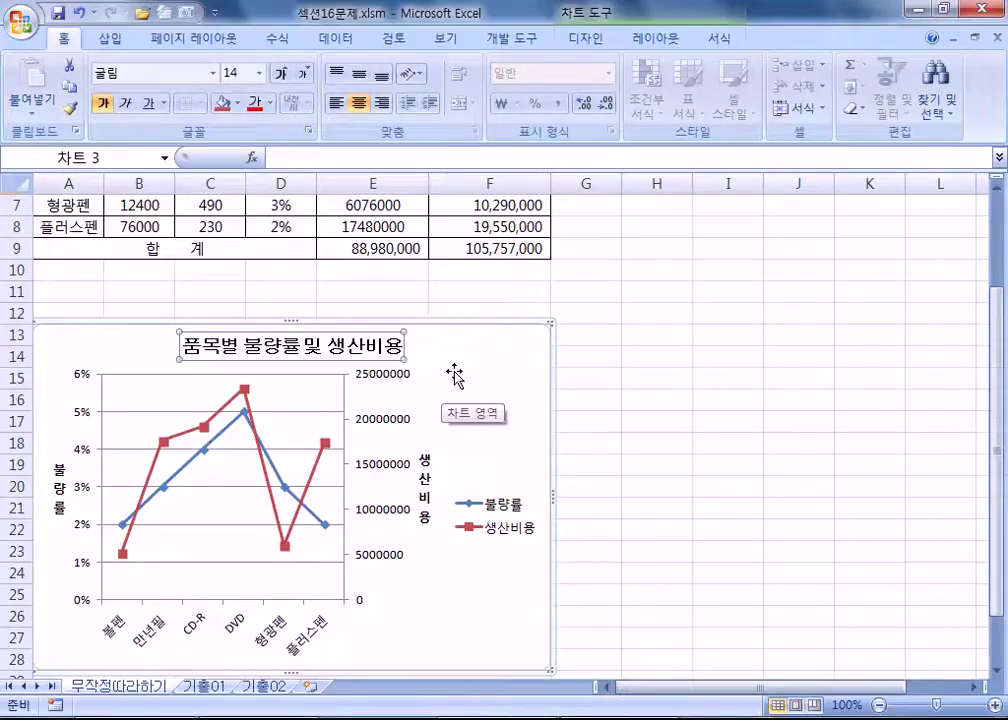
Format the secondary vertical axis labels as 숫자 with the thousands separator and 0 decimal places.
left_click(393, 425)
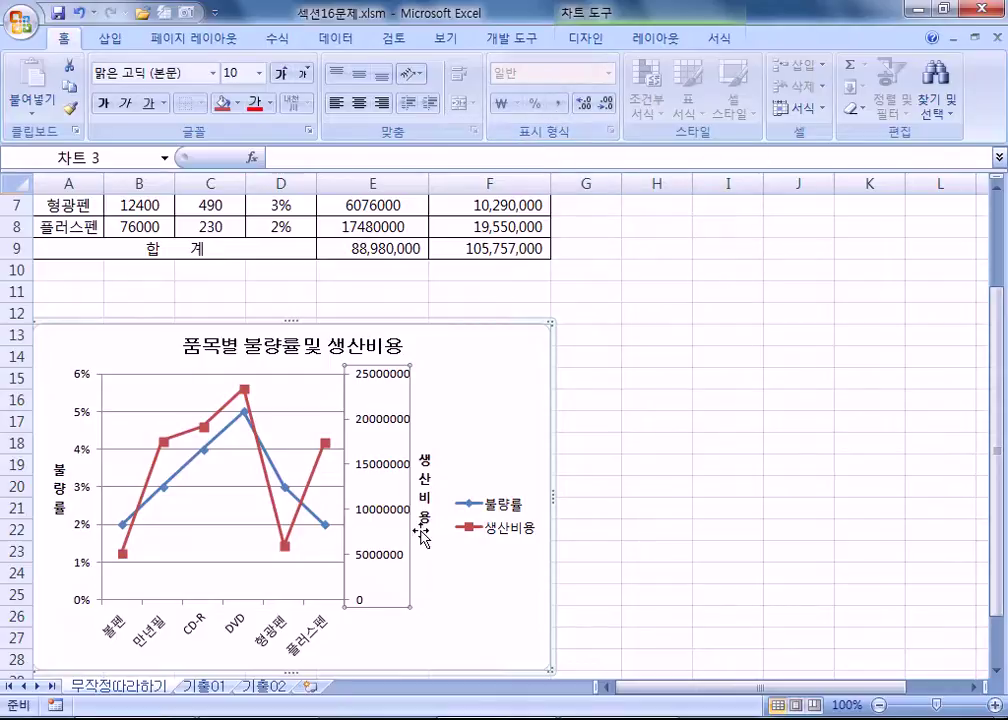
key("ctrl+1")
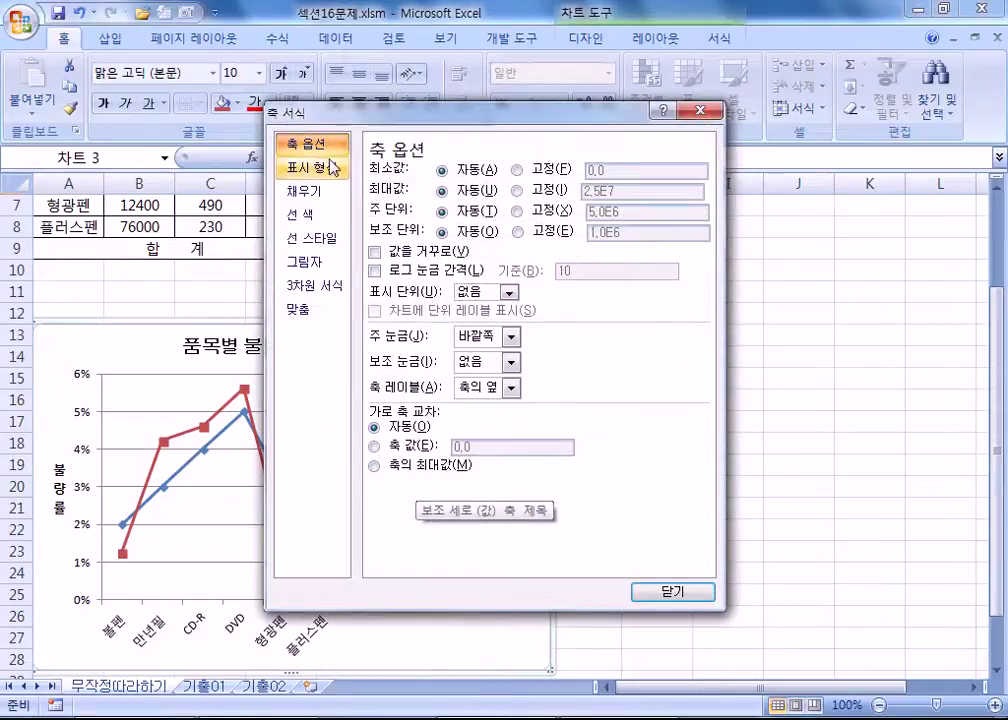
left_click(322, 168)
left_click(380, 196)
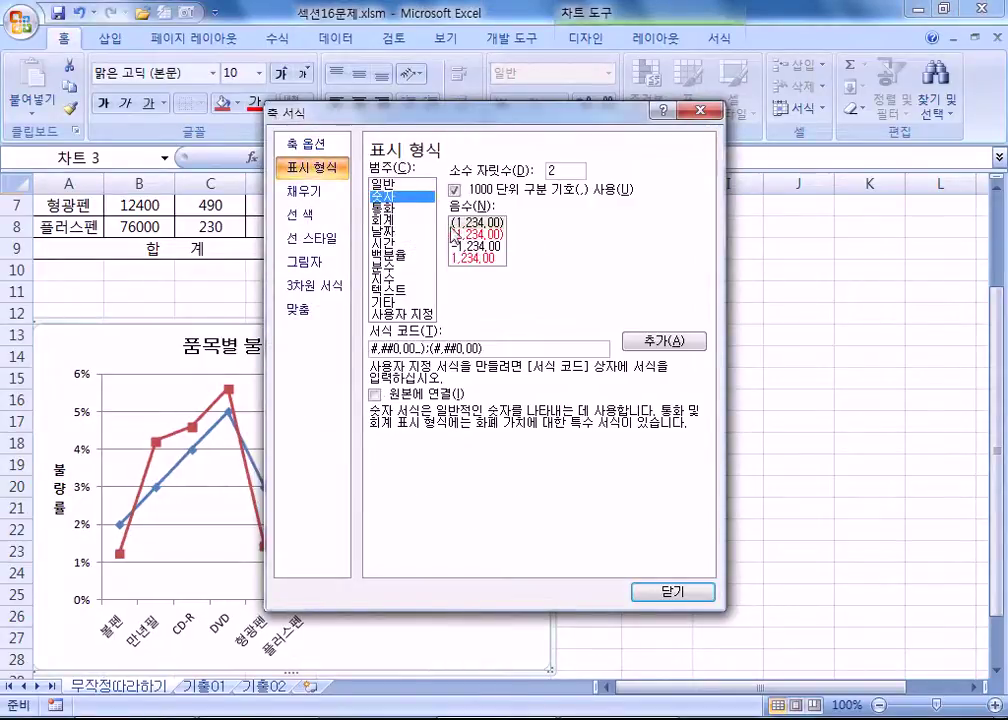
left_click_drag(488, 130, 689, 132)
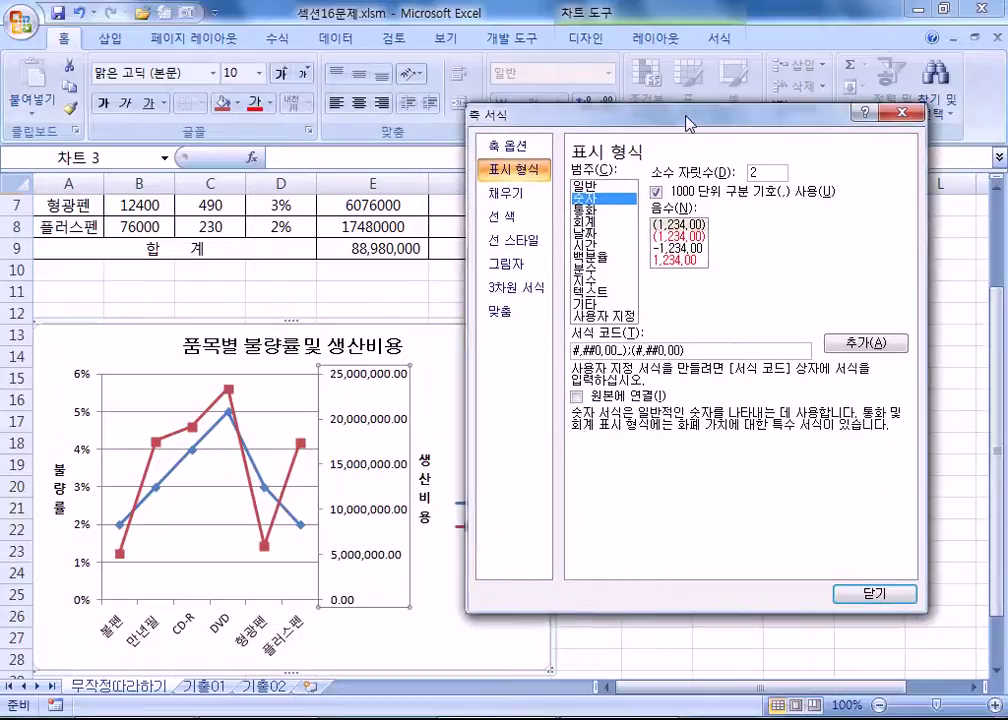
left_click(657, 192)
left_click(657, 192)
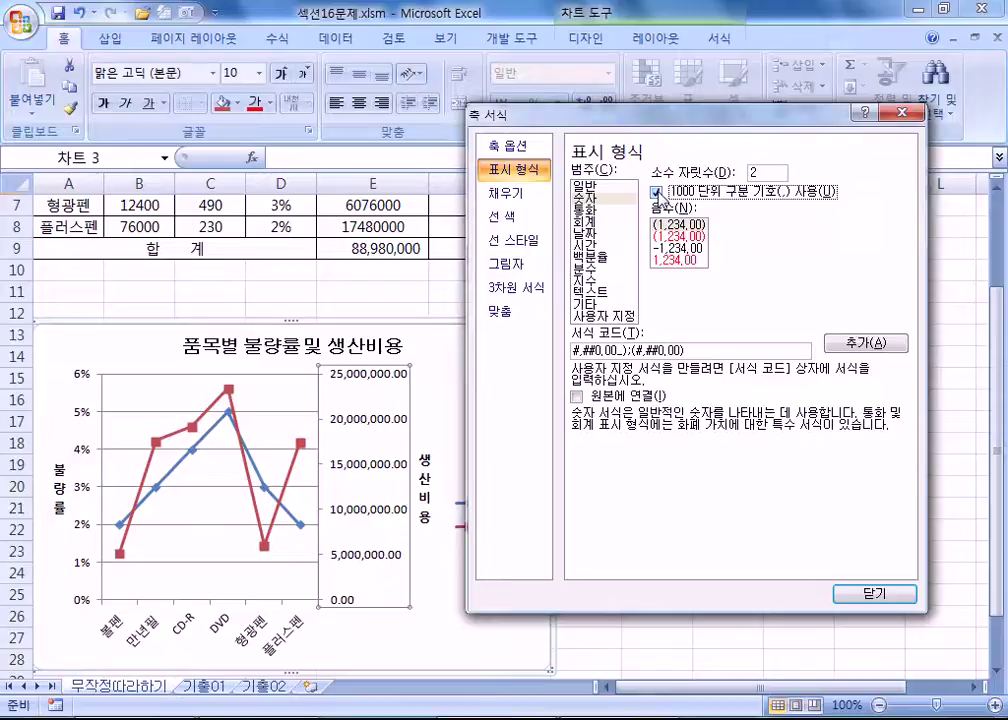
left_click(776, 171)
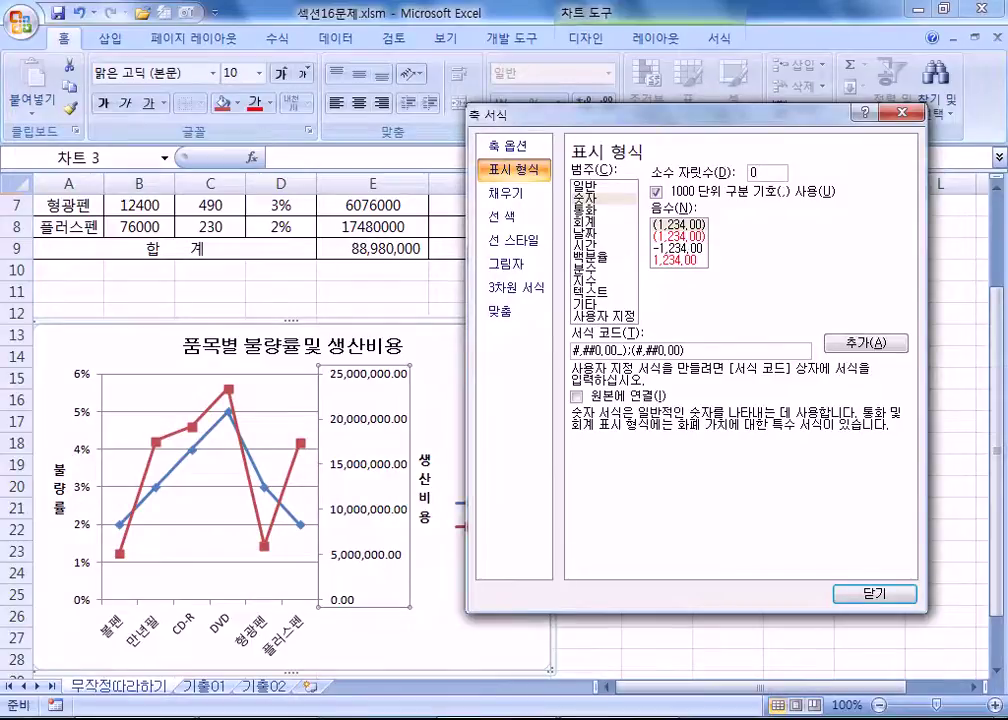
key("Tab")
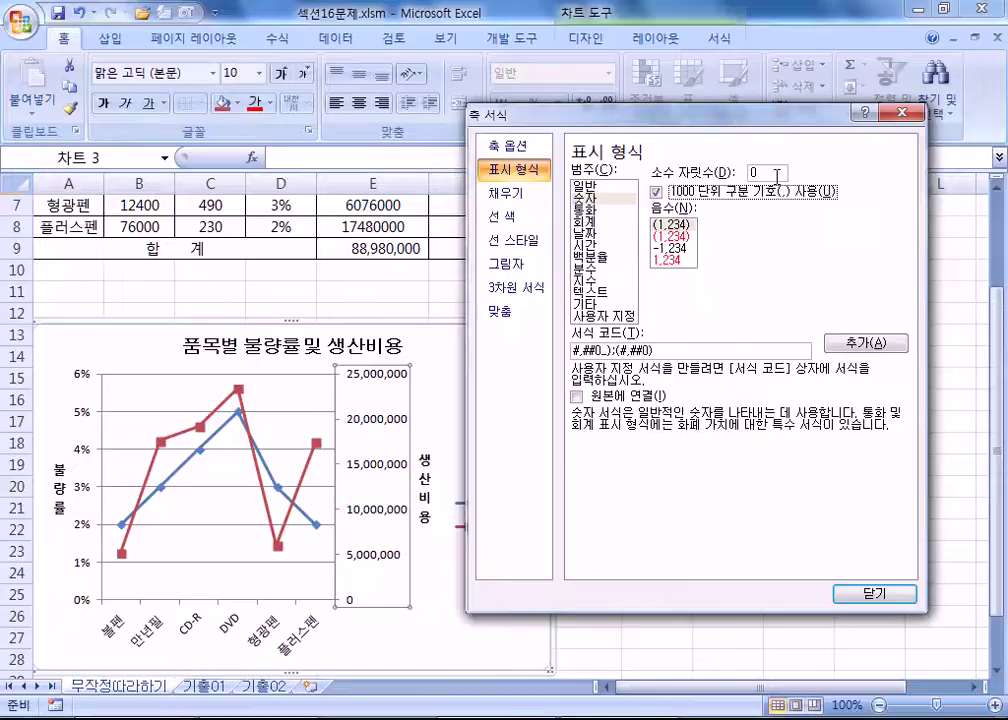
left_click(912, 112)
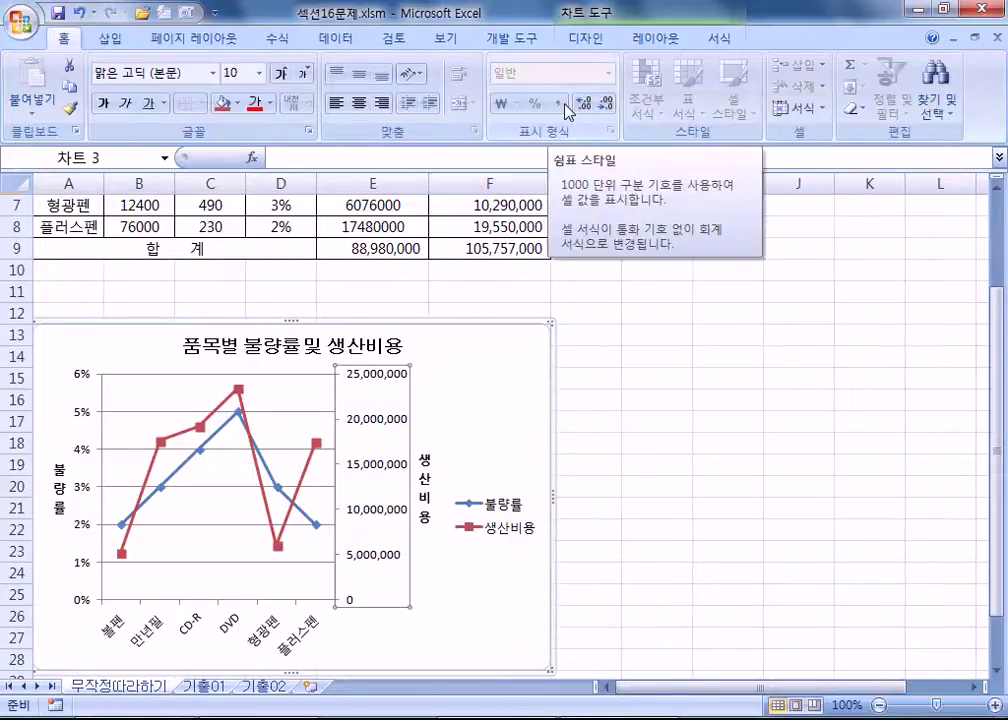
Reopen the secondary axis formatting and reapply the 숫자 category with 0 decimal places.
key("ctrl+1")
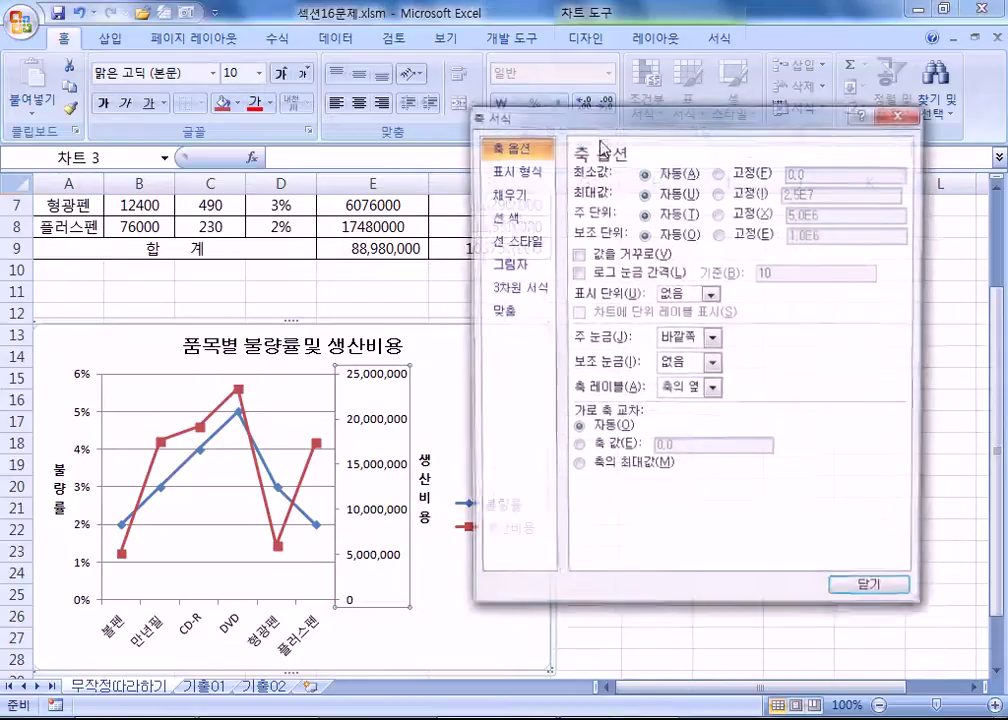
left_click(515, 170)
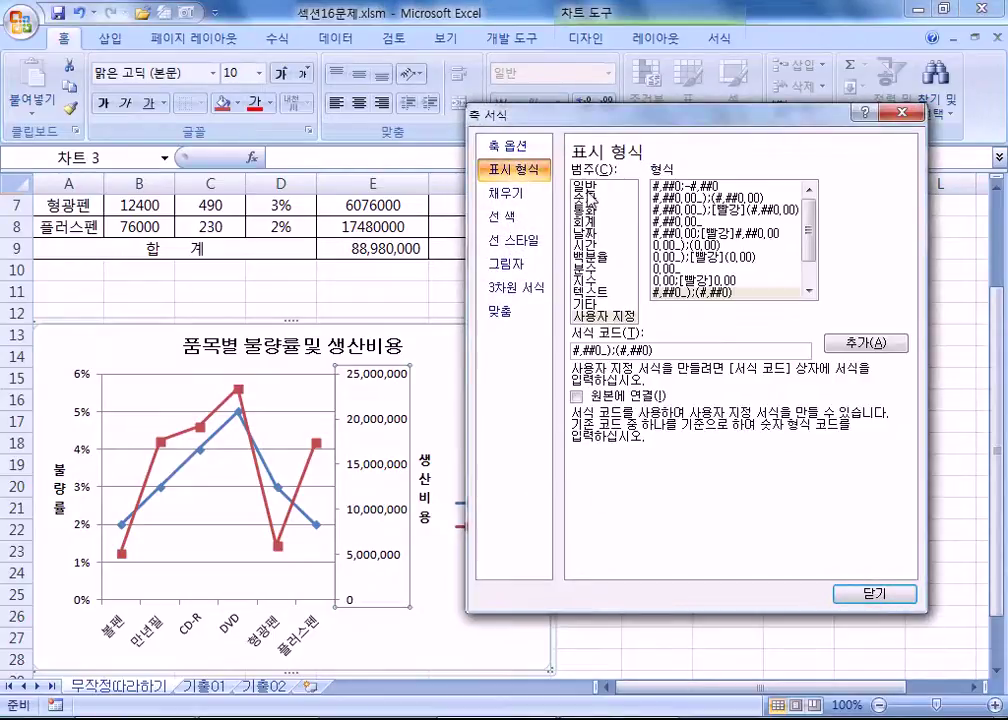
left_click(590, 198)
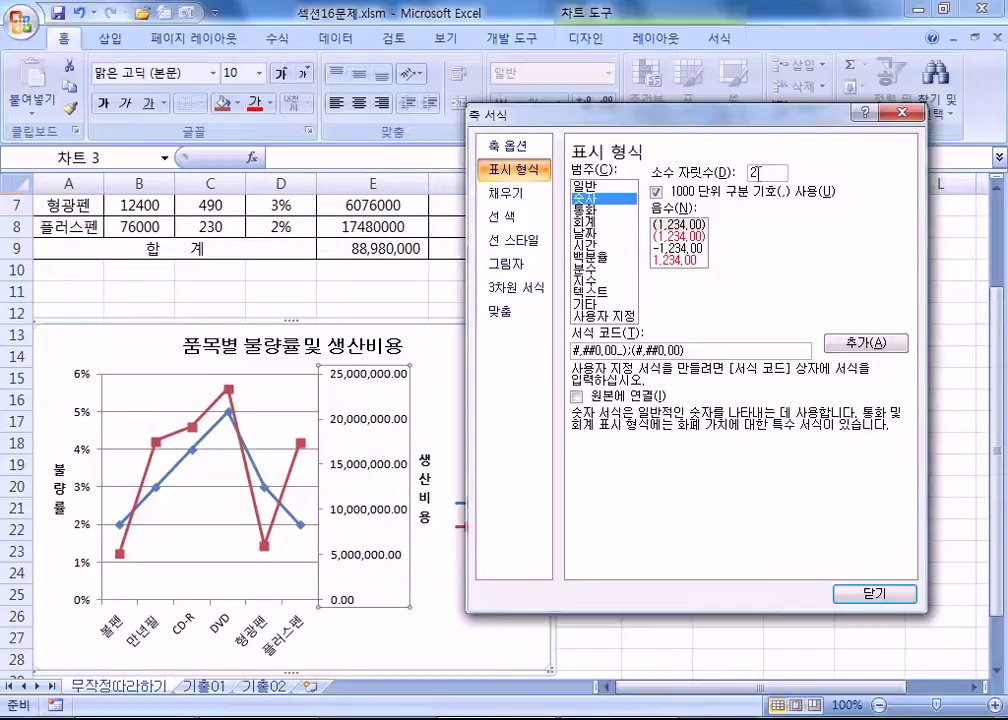
left_click(763, 174)
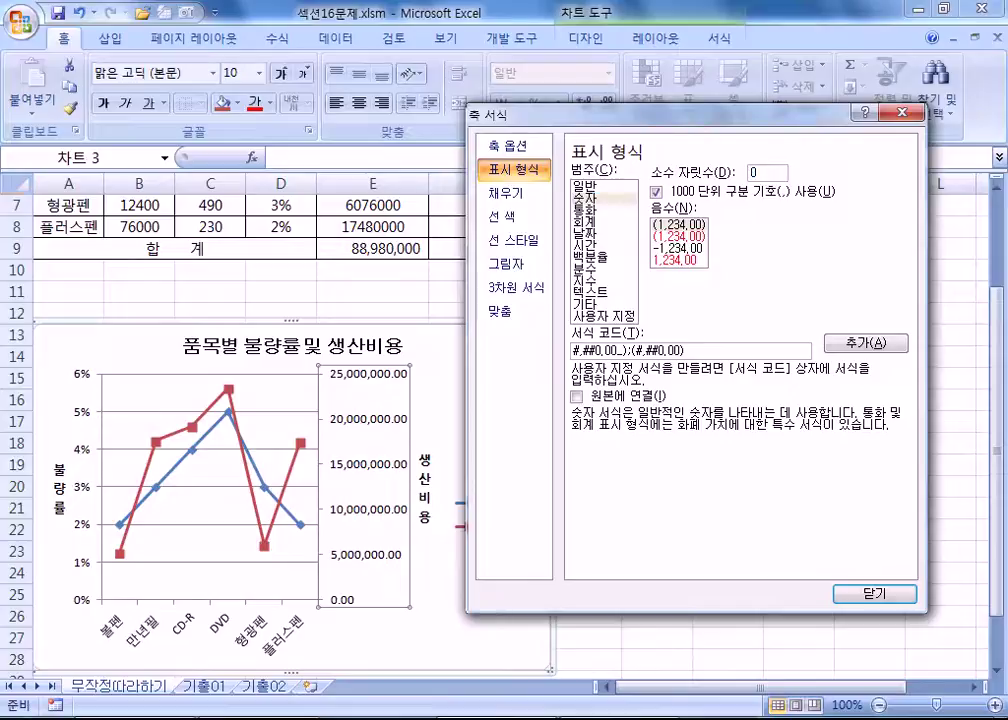
type("0")
Fix the secondary vertical axis's maximum at 30000000 and its major unit at 10000000.
left_click(495, 148)
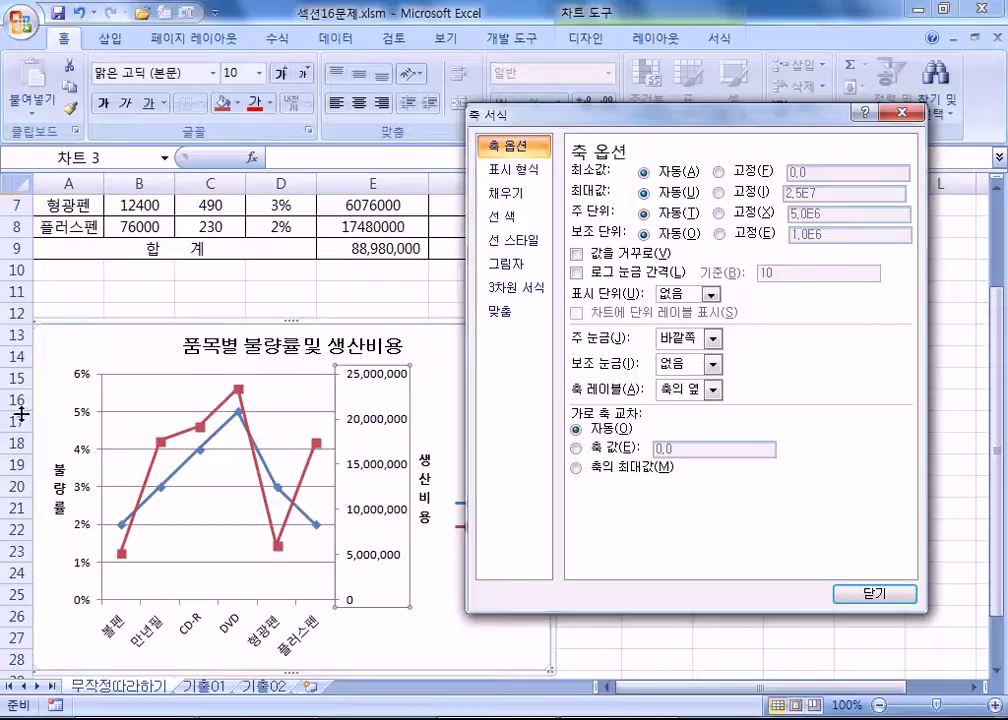
left_click(719, 193)
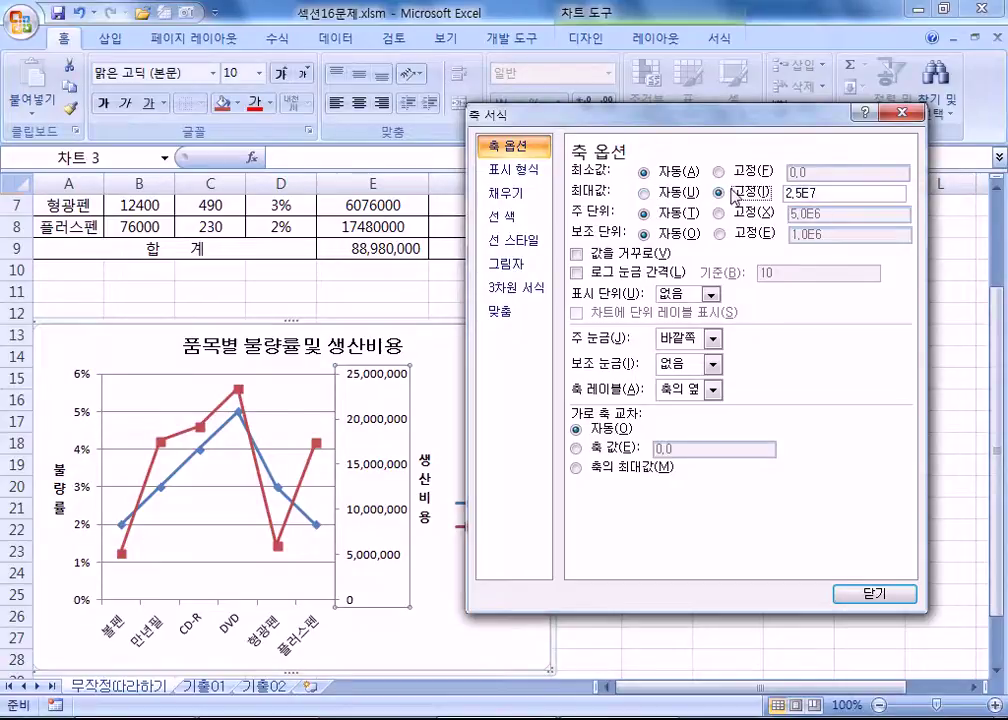
double_click(795, 193)
type("30000000")
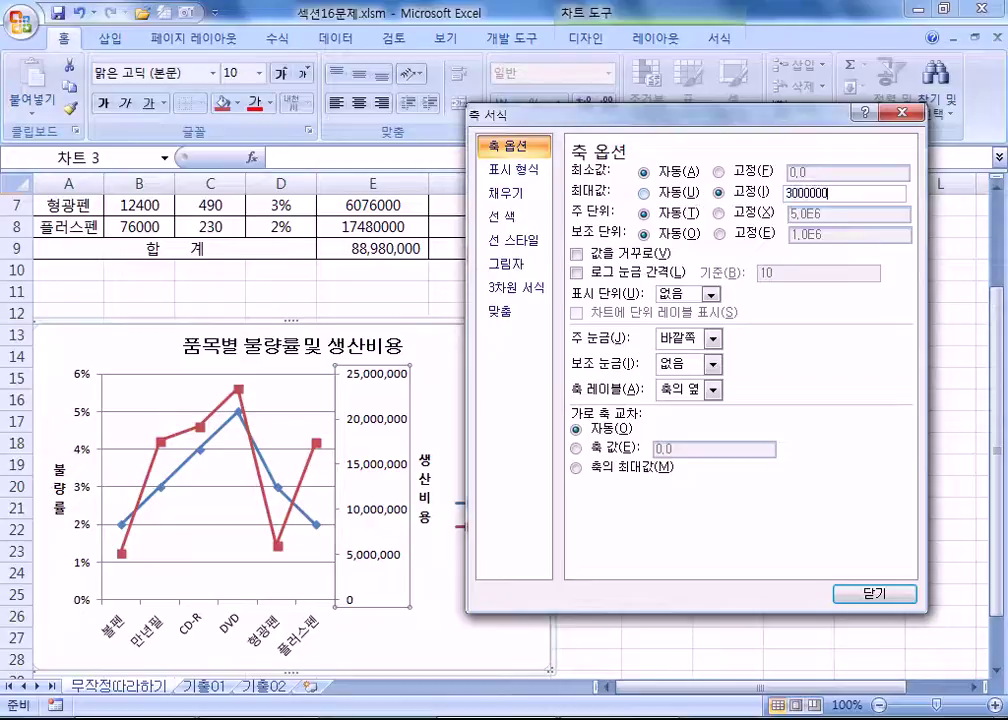
left_click(715, 195)
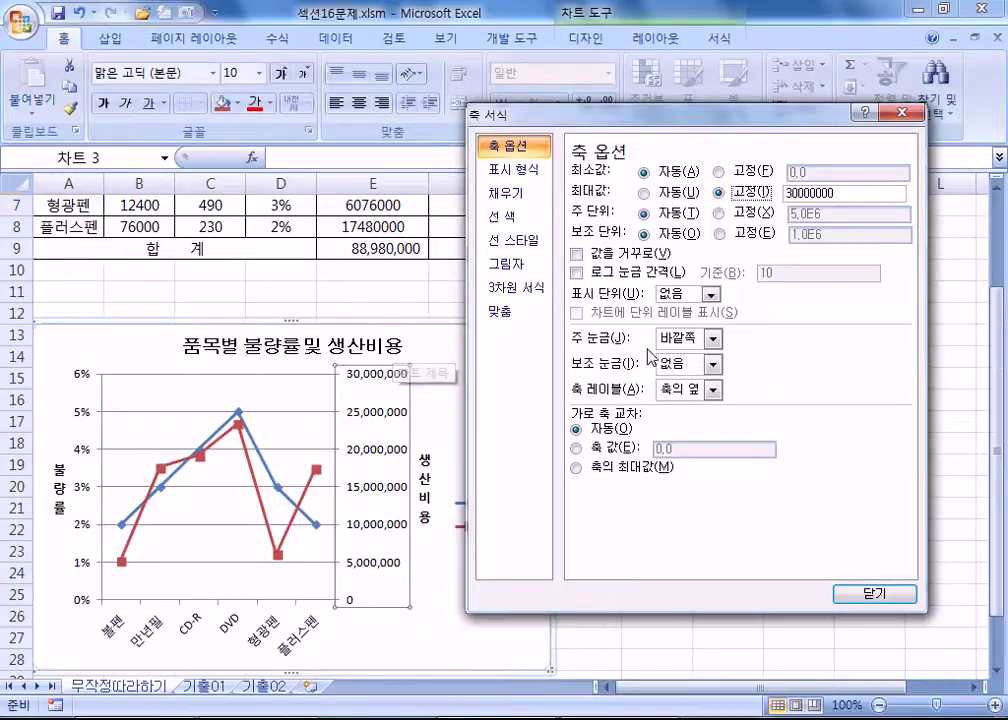
left_click(718, 213)
left_click_drag(836, 215, 703, 227)
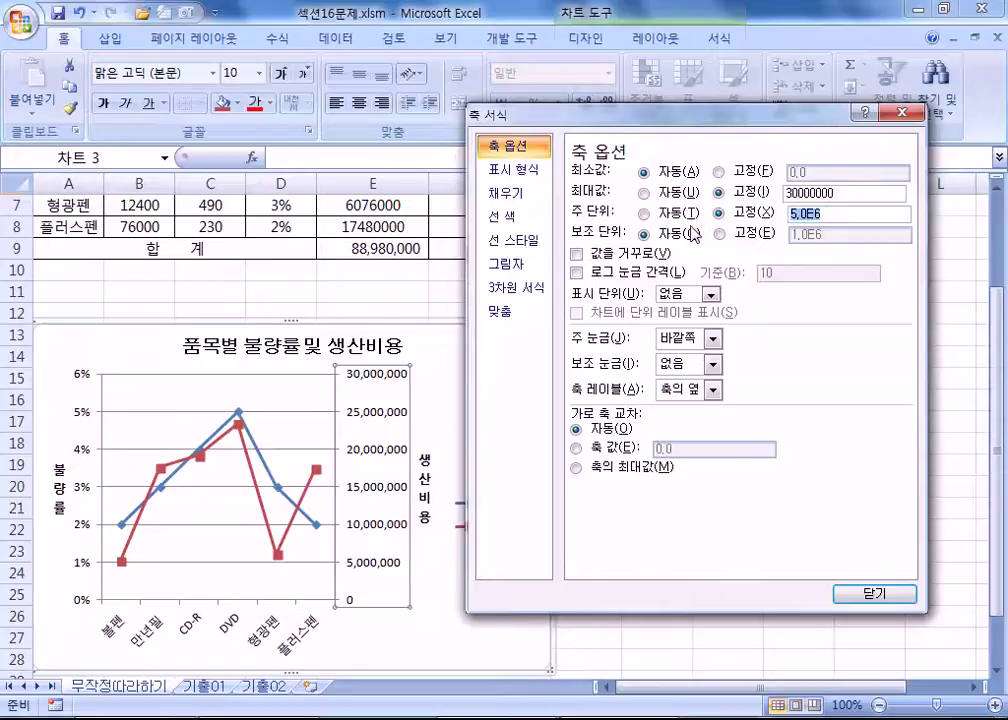
type("10000000")
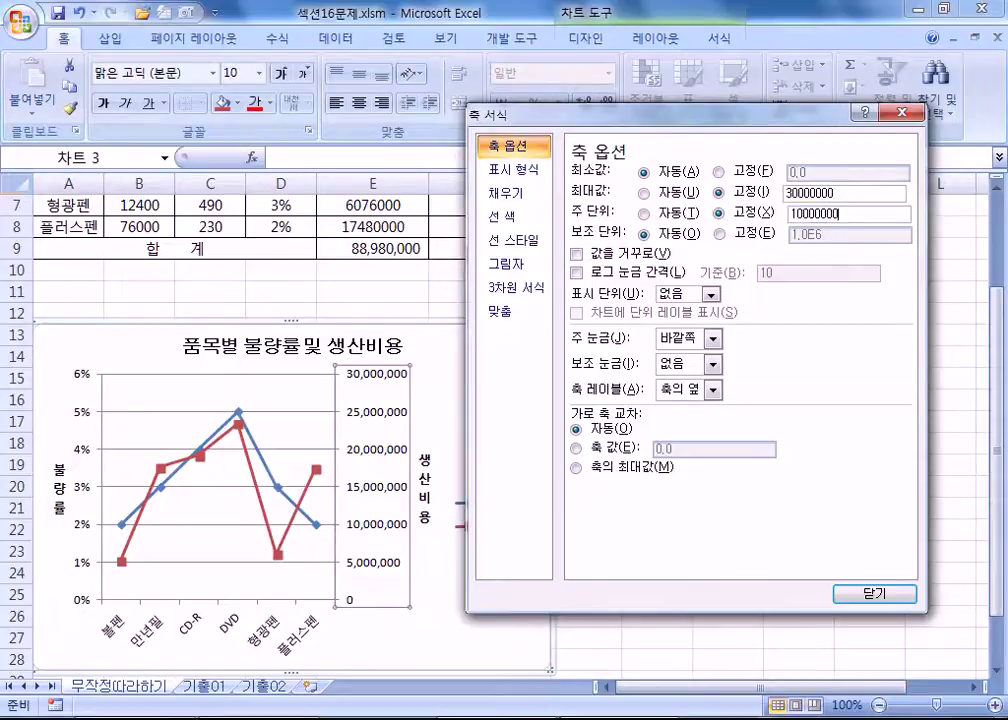
left_click(730, 214)
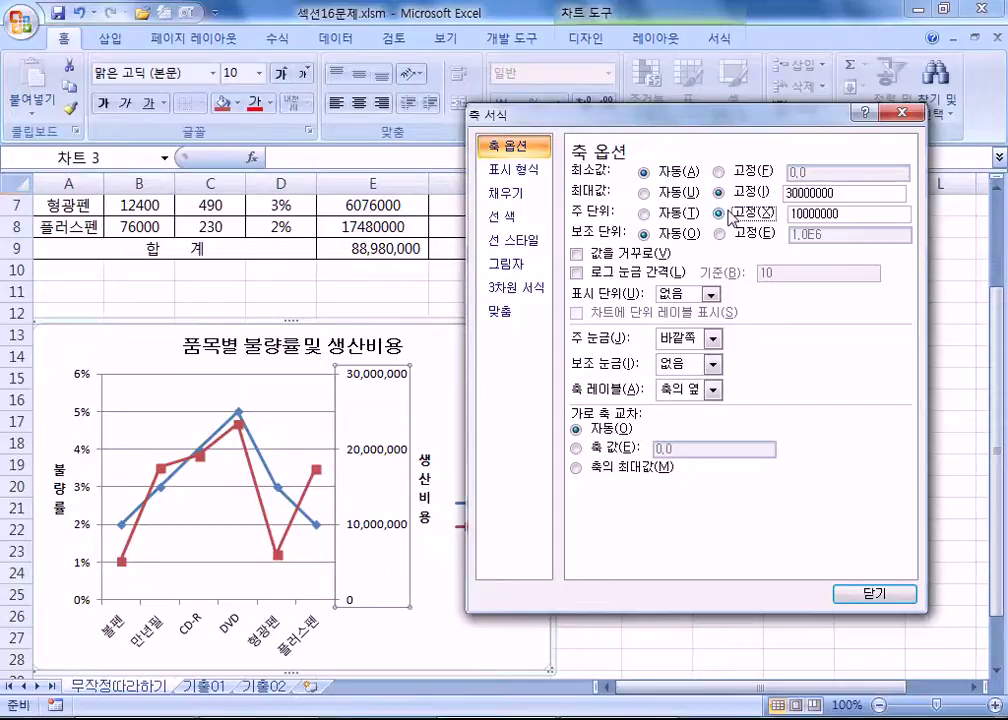
Try a fixed minimum of 5000000 on the secondary vertical axis and return the minimum to automatic.
left_click_drag(680, 121, 590, 102)
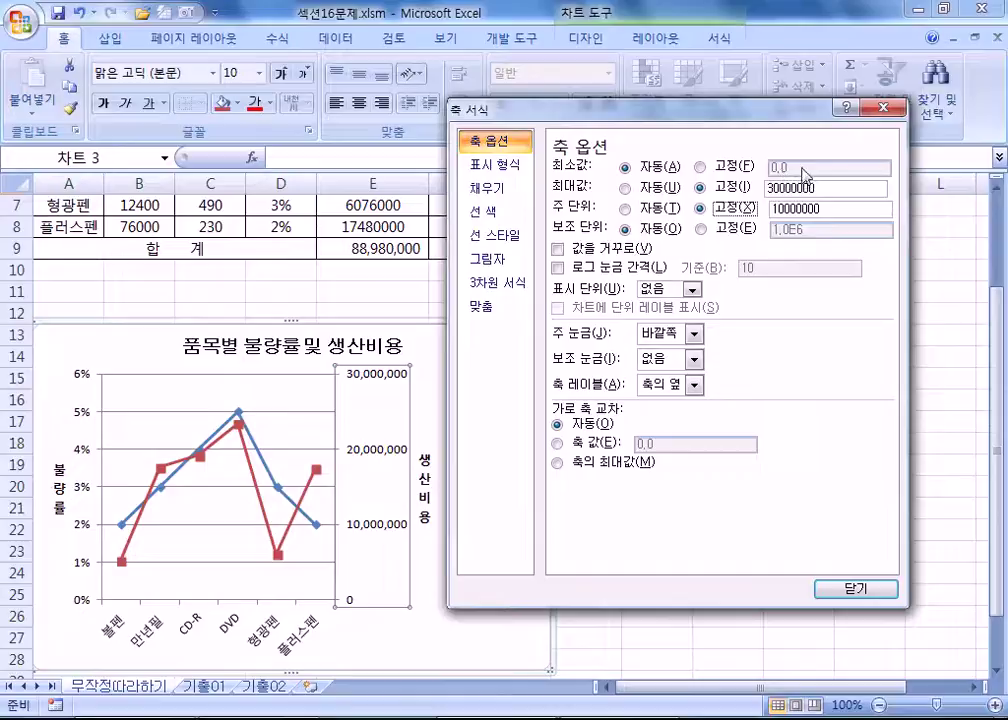
left_click(716, 172)
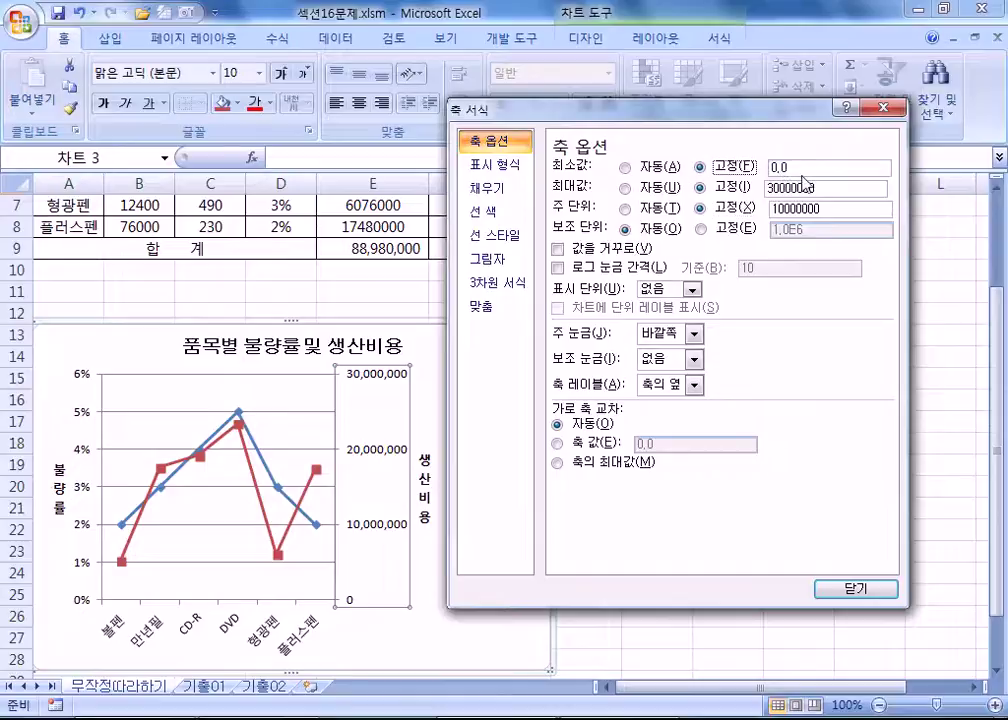
left_click_drag(793, 168, 742, 168)
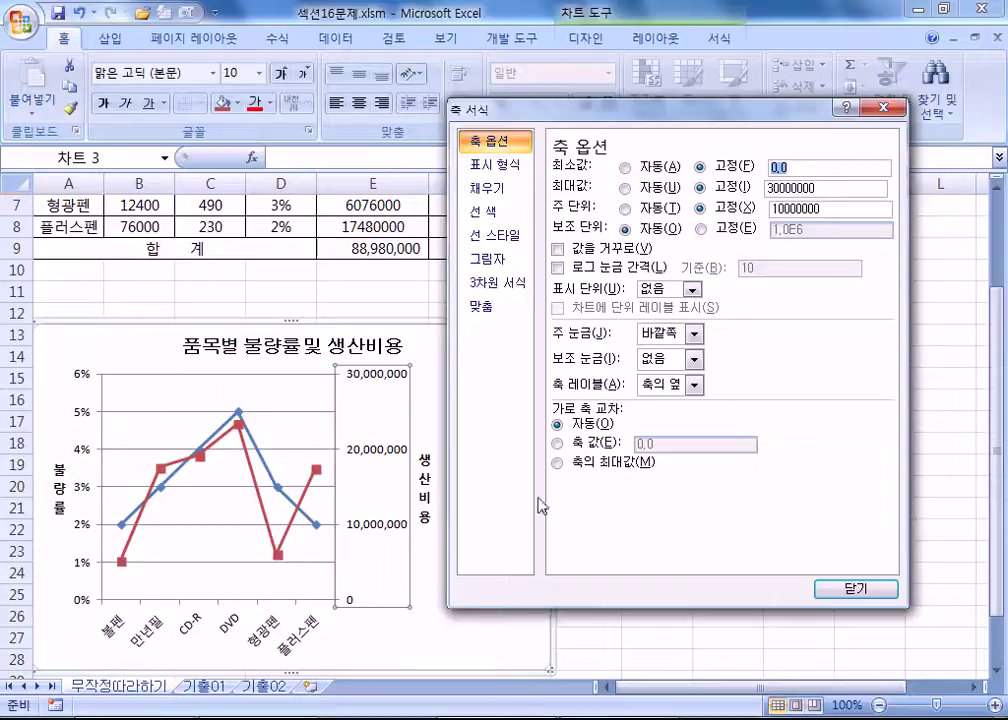
type("5000000")
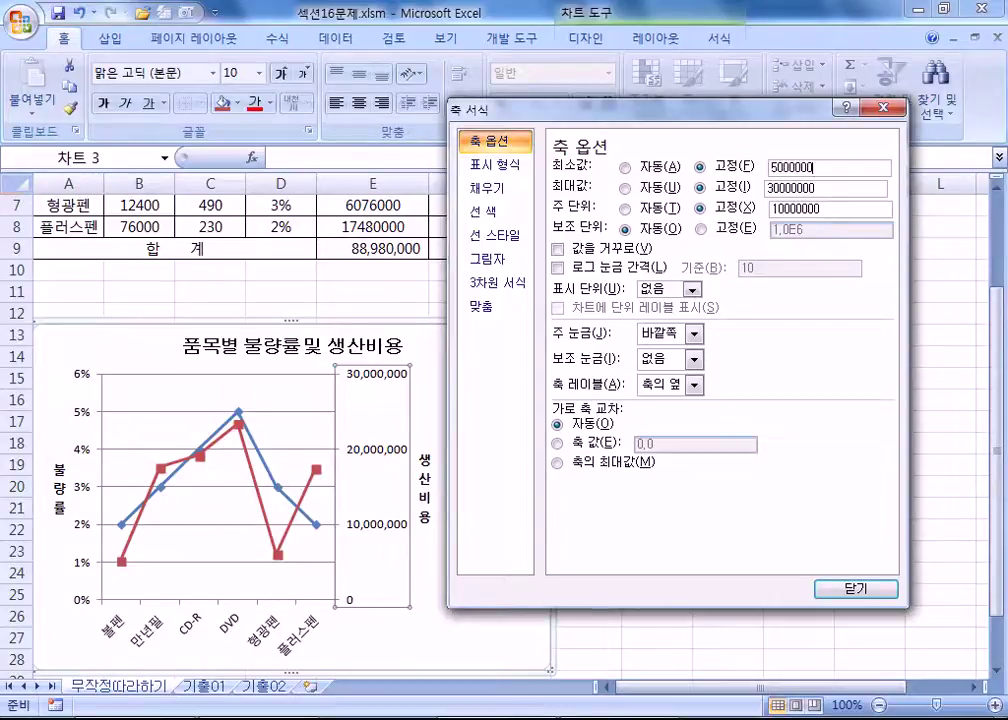
key("Tab")
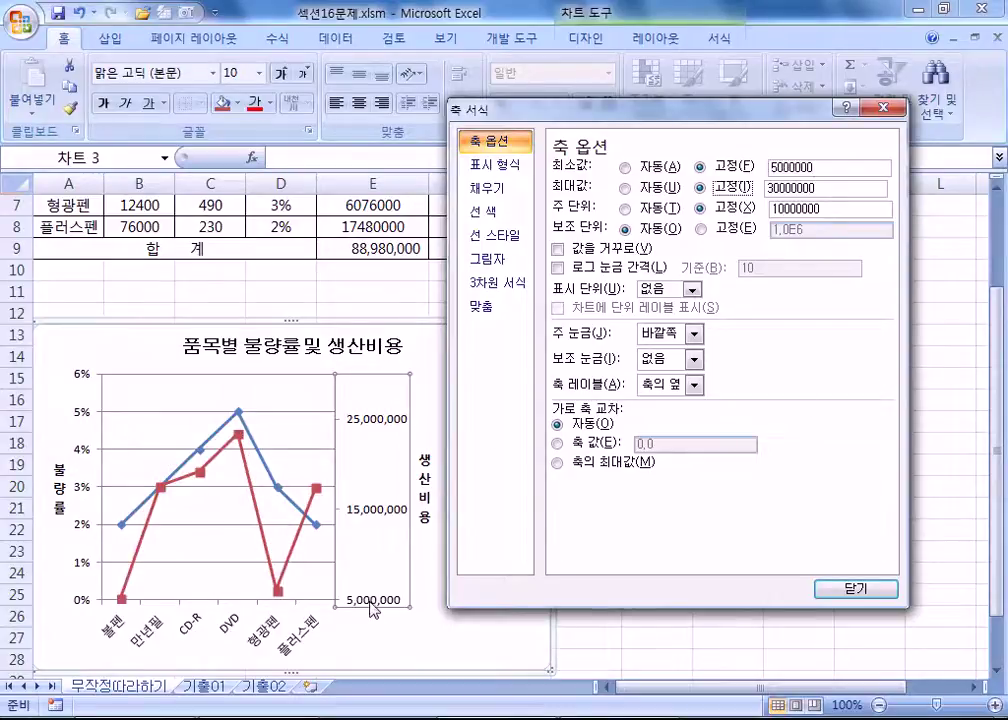
double_click(845, 163)
left_click(626, 168)
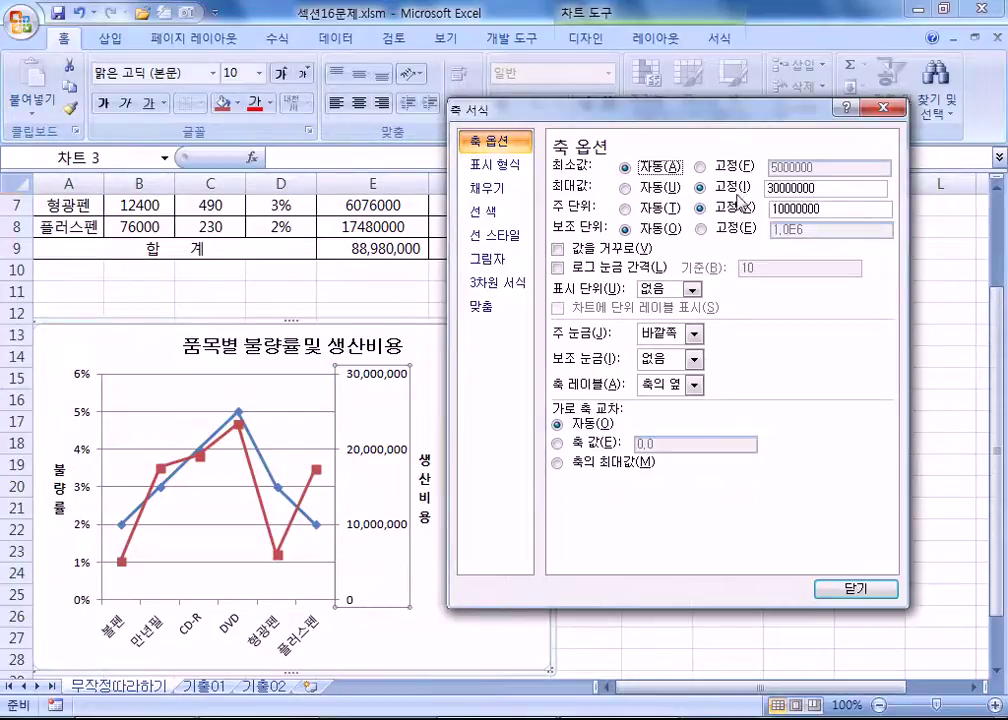
left_click_drag(817, 188, 765, 189)
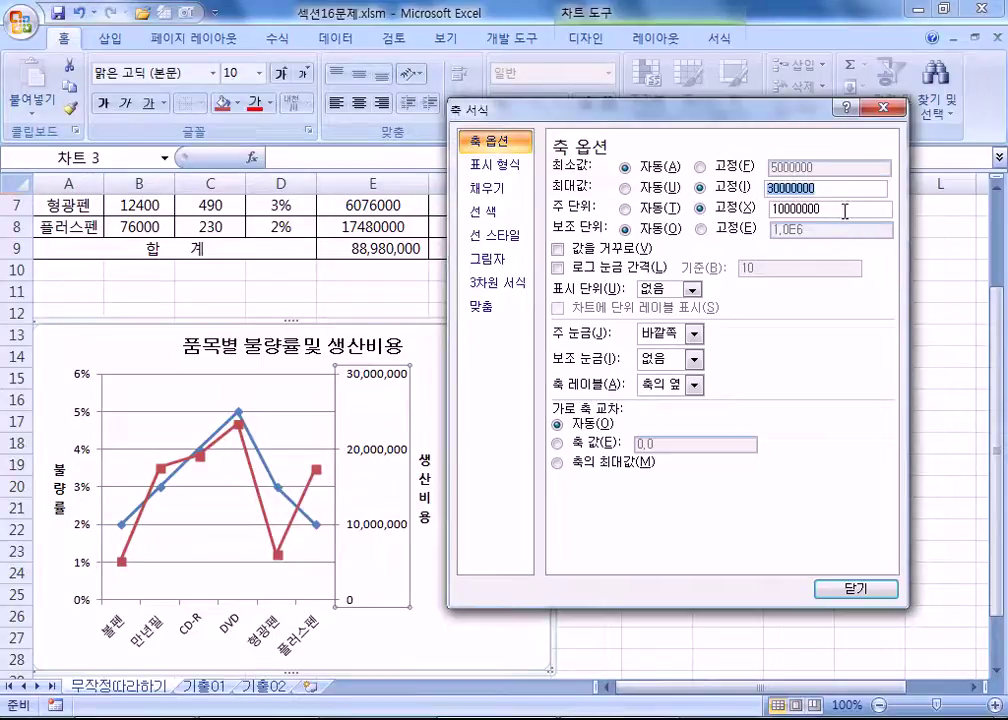
left_click_drag(844, 210, 746, 210)
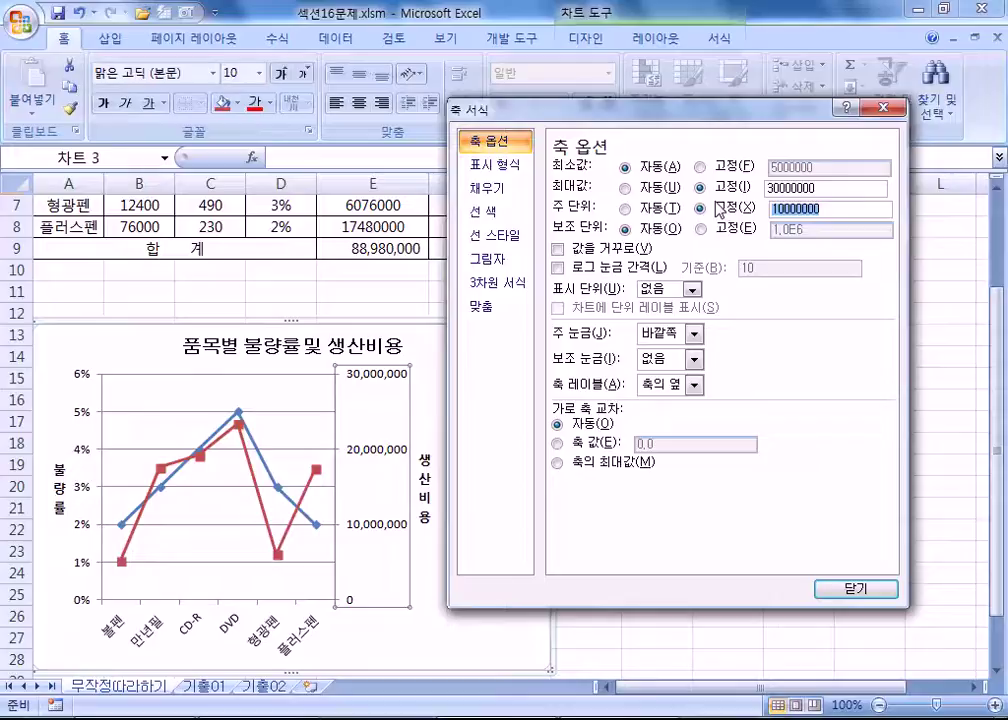
Open the legend's formatting and set its position to 아래쪽, below the plot.
left_click_drag(790, 108, 941, 74)
left_click(497, 520)
left_click_drag(780, 78, 736, 80)
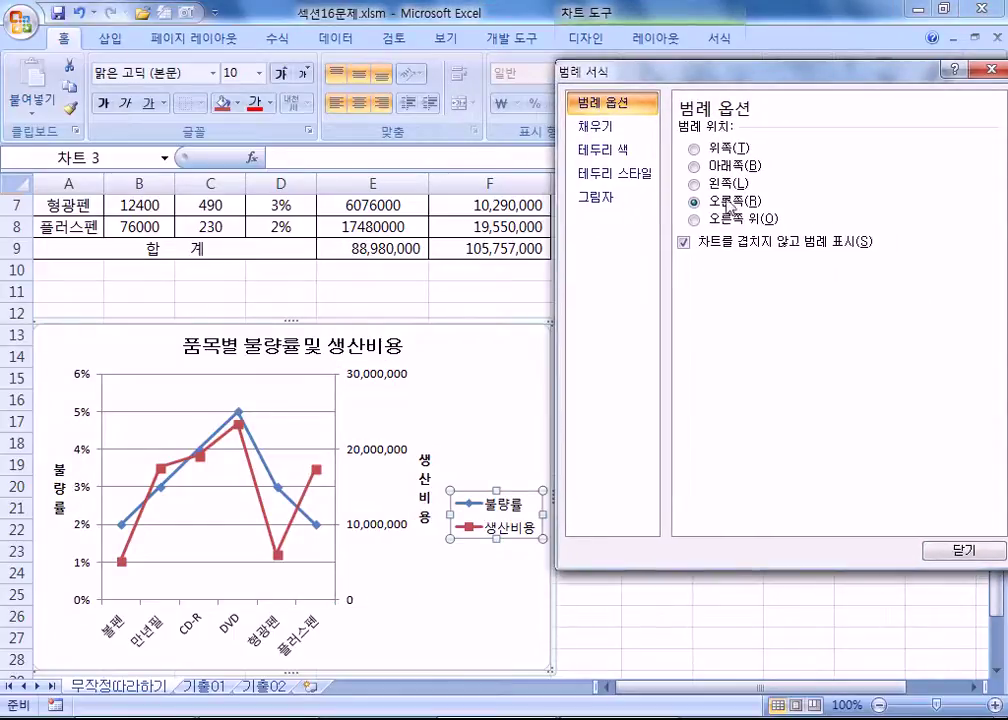
left_click(726, 166)
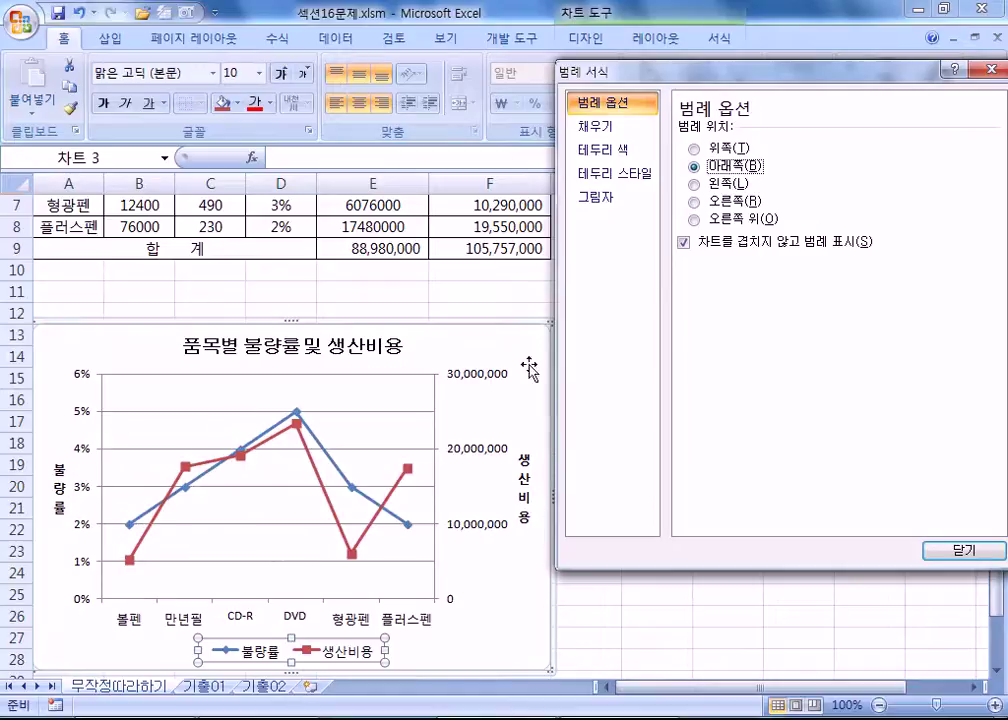
Use the preset legend layouts to show the legend to the right of the plot and return it to the bottom.
left_click_drag(585, 72, 615, 210)
left_click(645, 38)
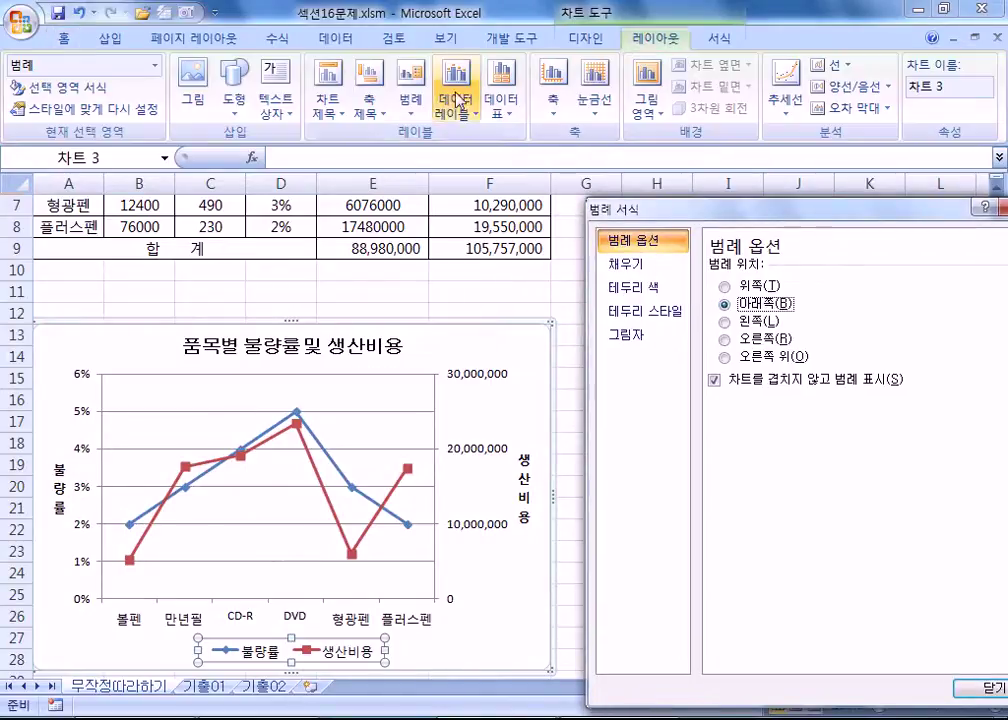
left_click(410, 100)
left_click(470, 192)
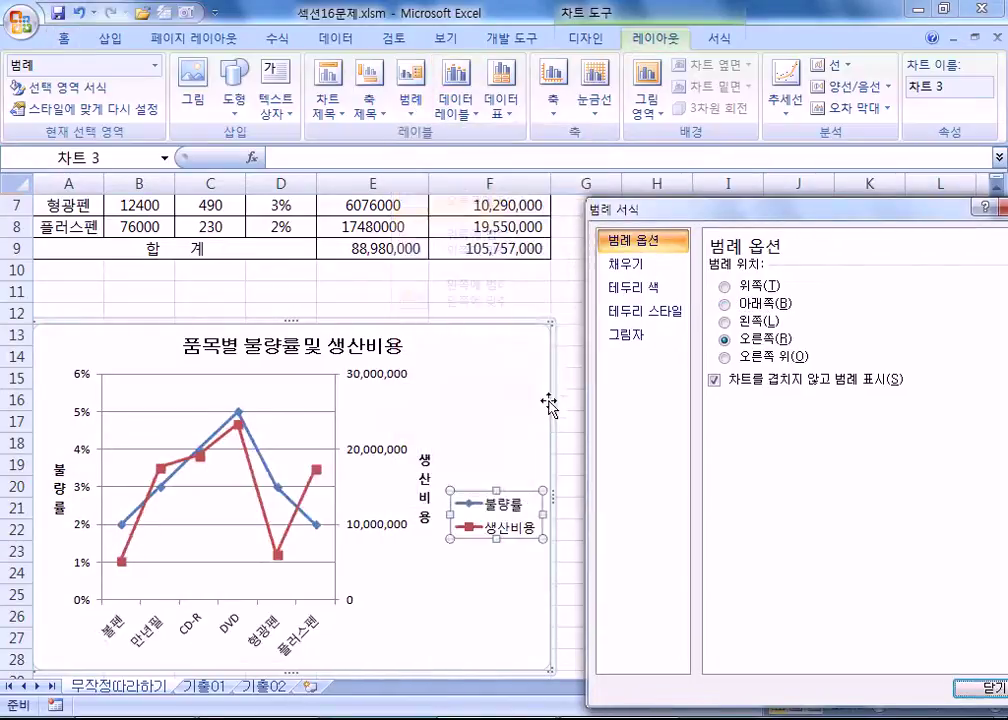
left_click(410, 100)
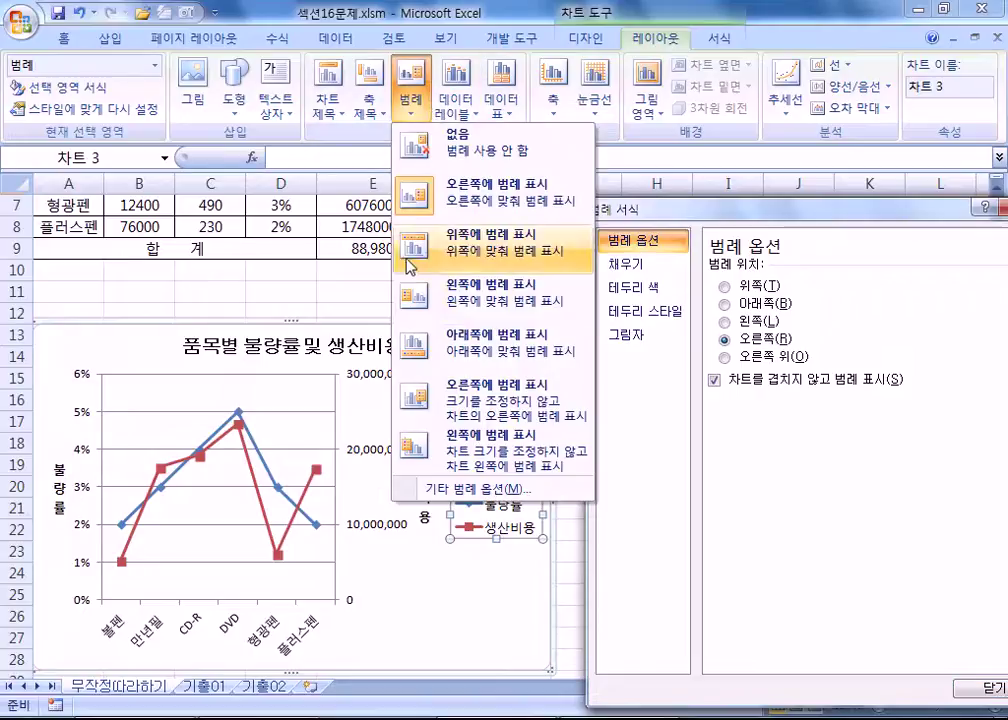
left_click(428, 342)
Switch the legend position to 오른쪽 and back to 아래쪽 in the legend options.
left_click(724, 339)
left_click_drag(757, 207, 713, 121)
key("alt+b")
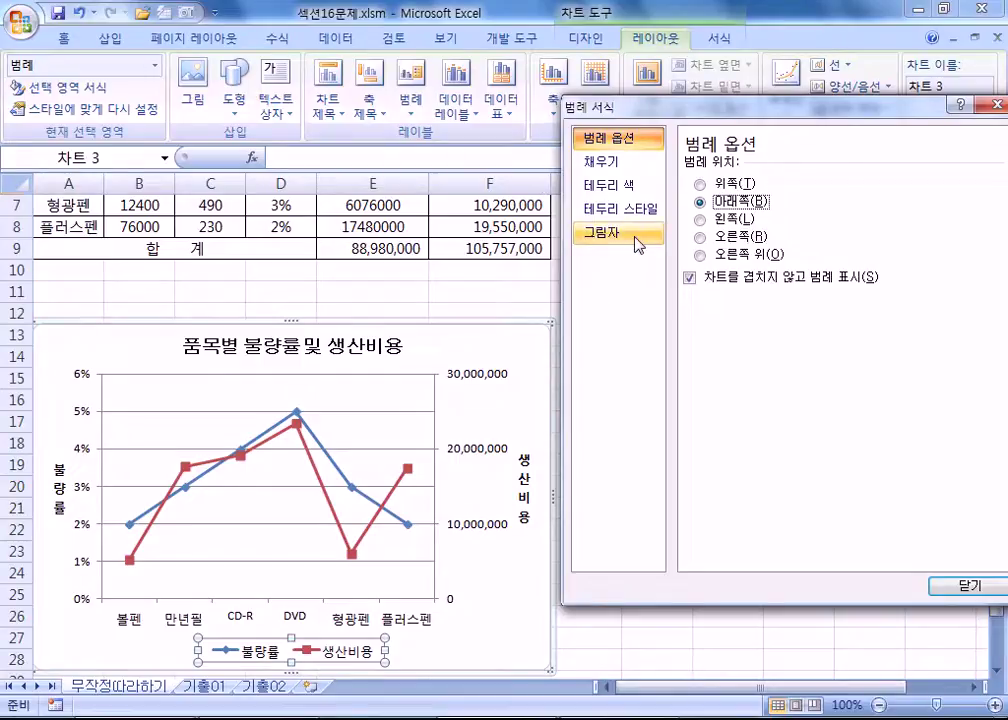
left_click_drag(785, 116, 638, 178)
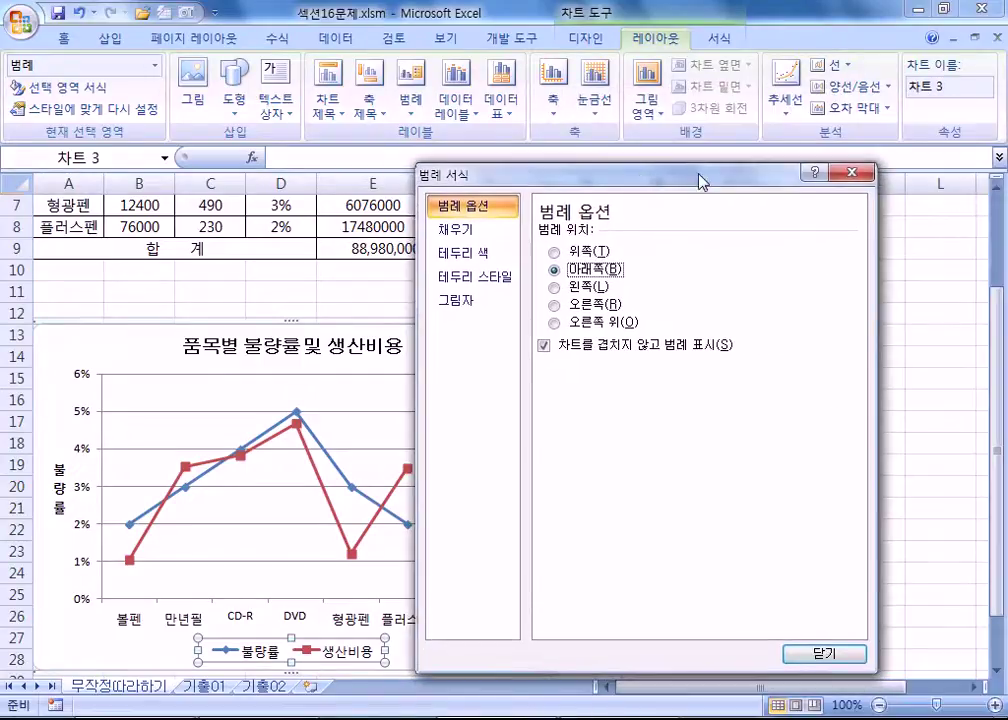
Reopen the legend's formatting and give its border a solid line (실선).
left_click(850, 171)
scroll(472, 365, "down", 4)
left_click(400, 400)
left_click(376, 398)
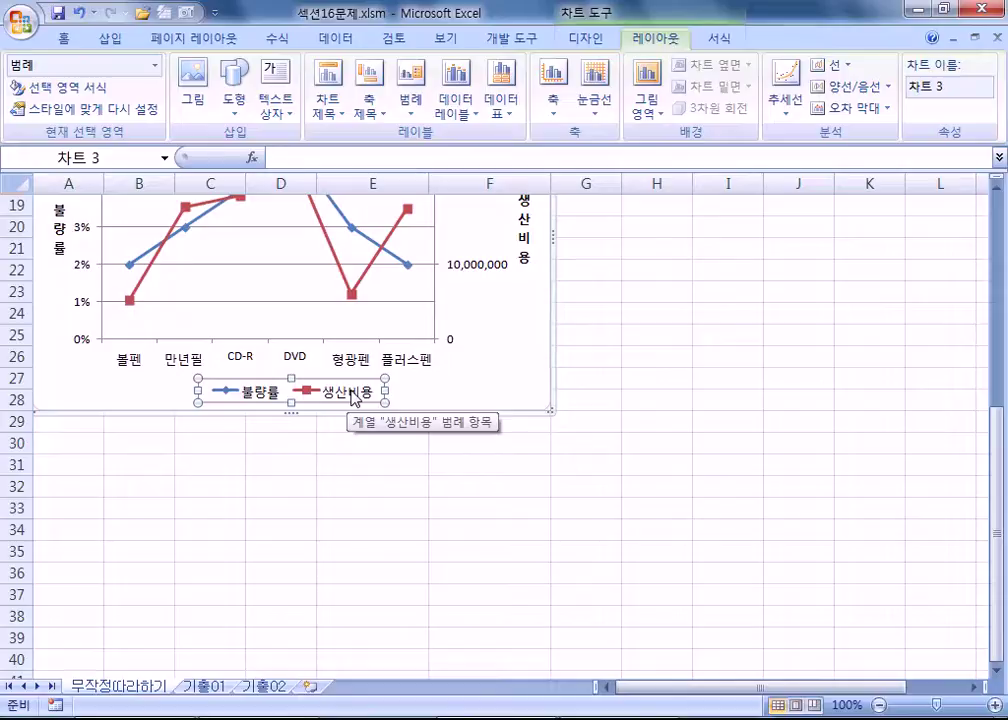
double_click(352, 398)
left_click_drag(563, 186, 697, 131)
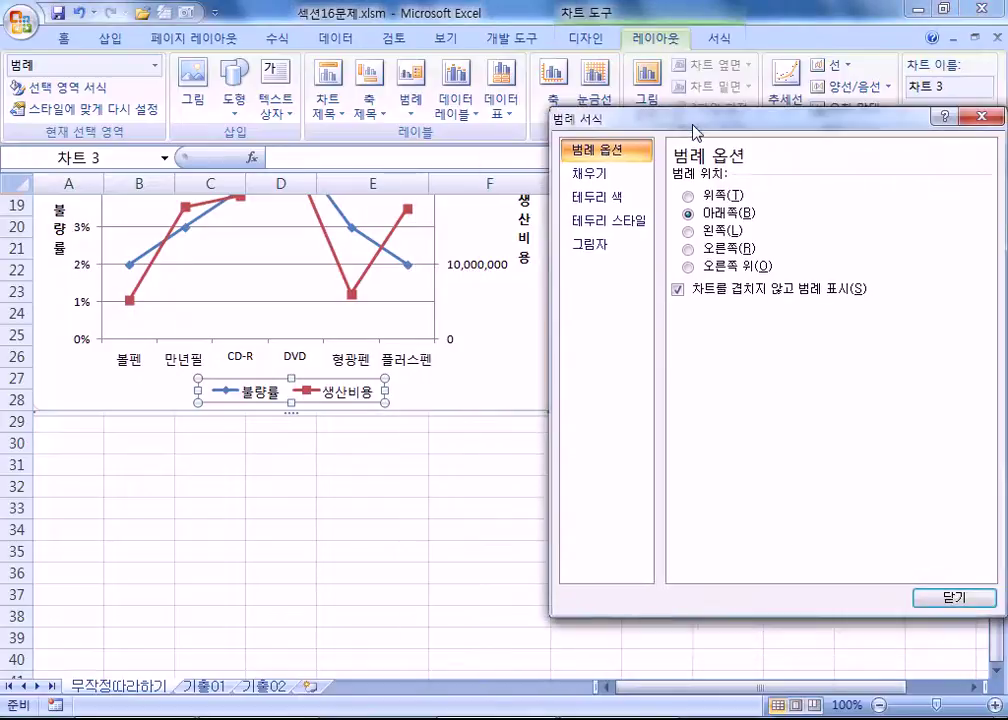
left_click(597, 197)
left_click(600, 228)
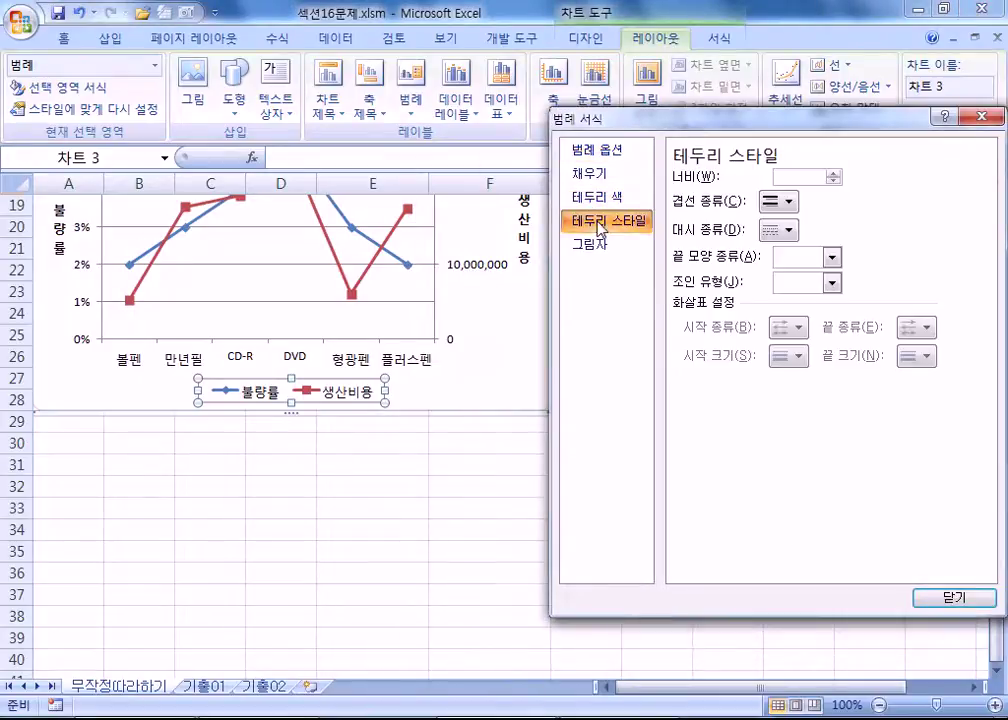
left_click(648, 197)
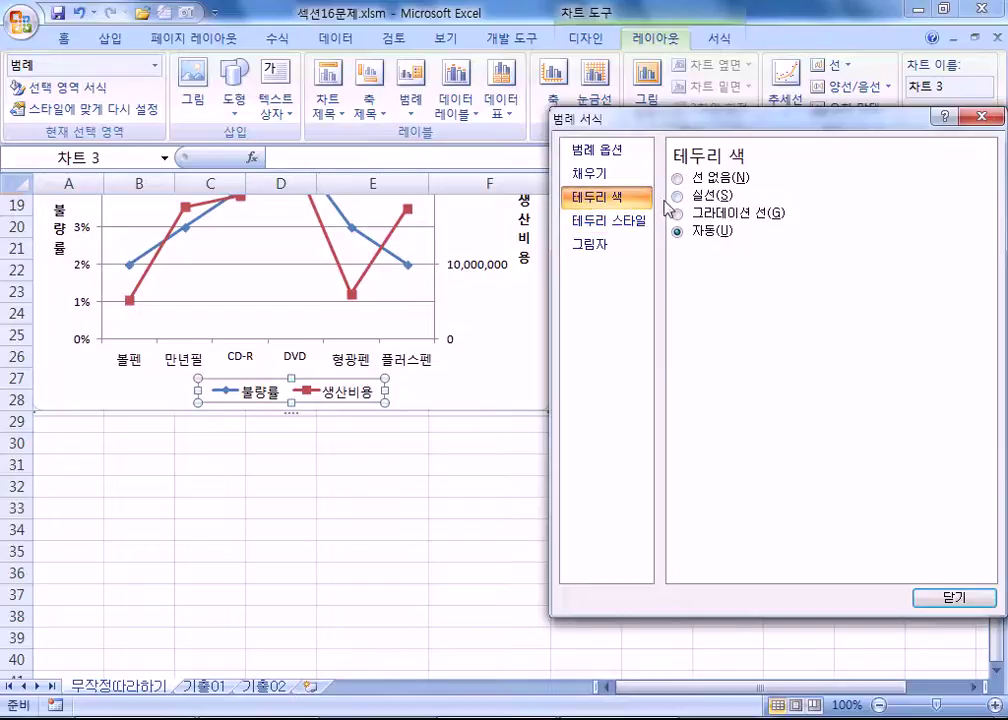
left_click(709, 197)
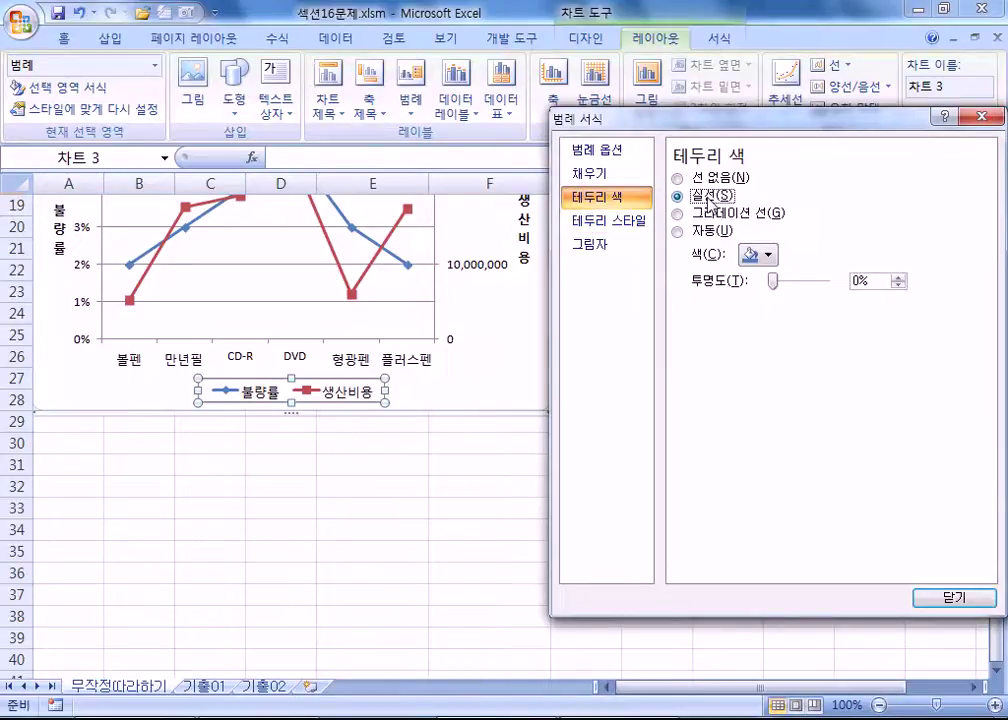
Set the legend border's dash type to solid and its line colour to the standard blue.
left_click(608, 220)
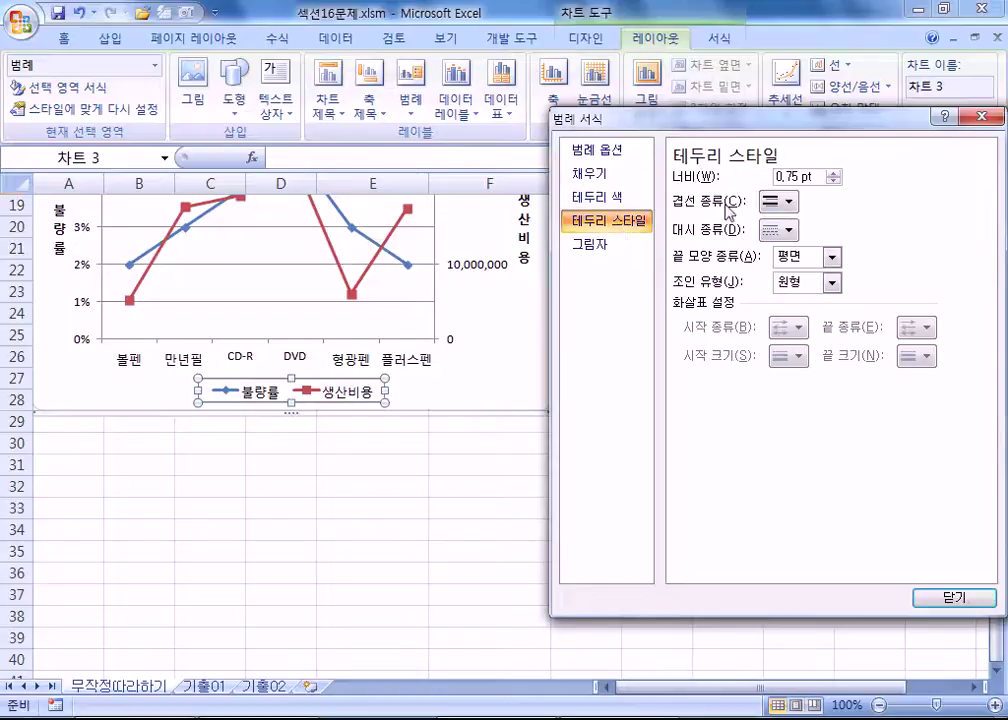
left_click(789, 230)
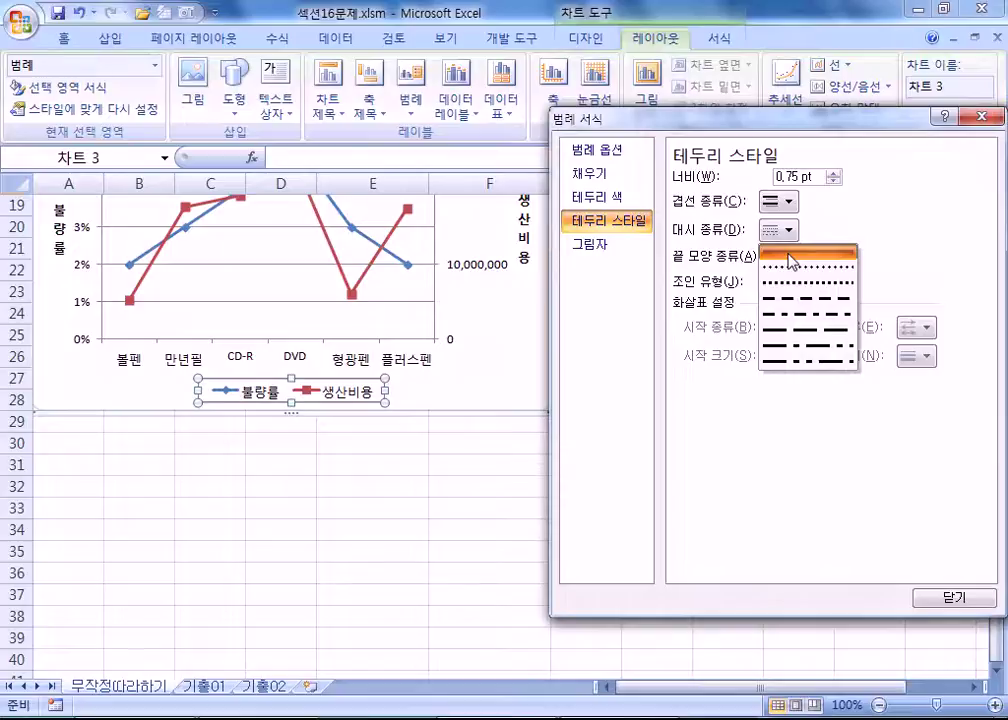
left_click(790, 257)
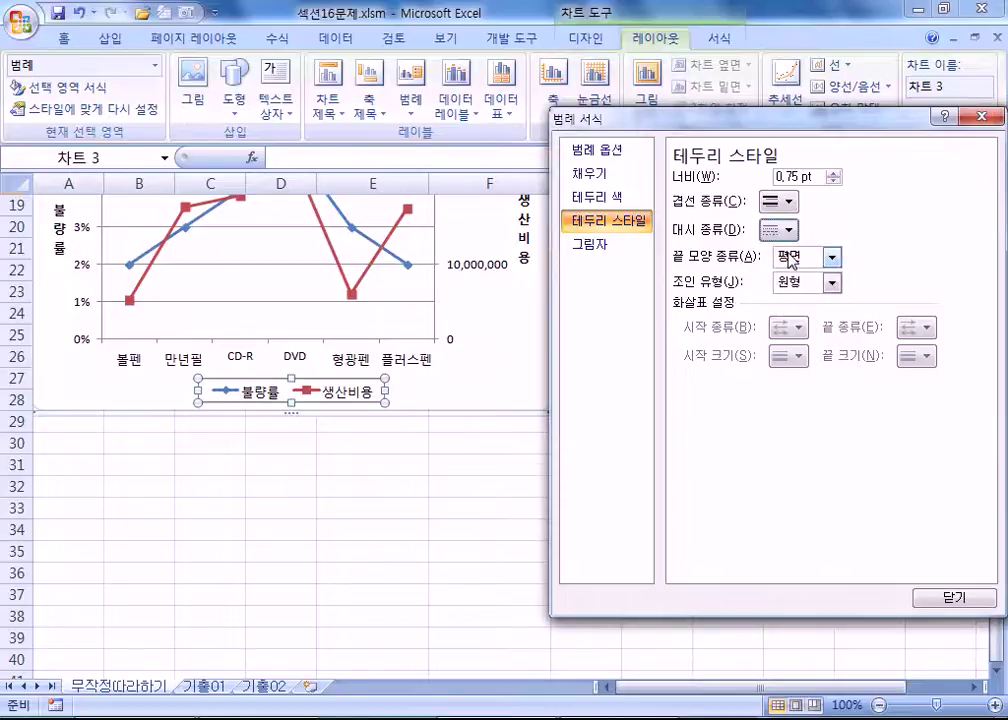
left_click(620, 197)
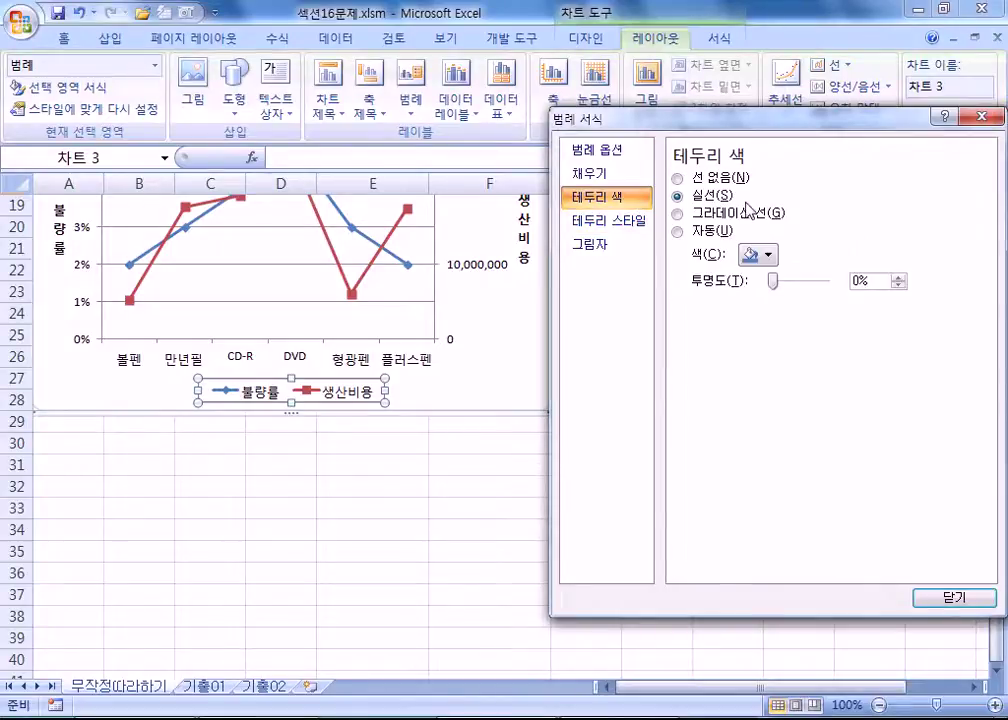
left_click(765, 256)
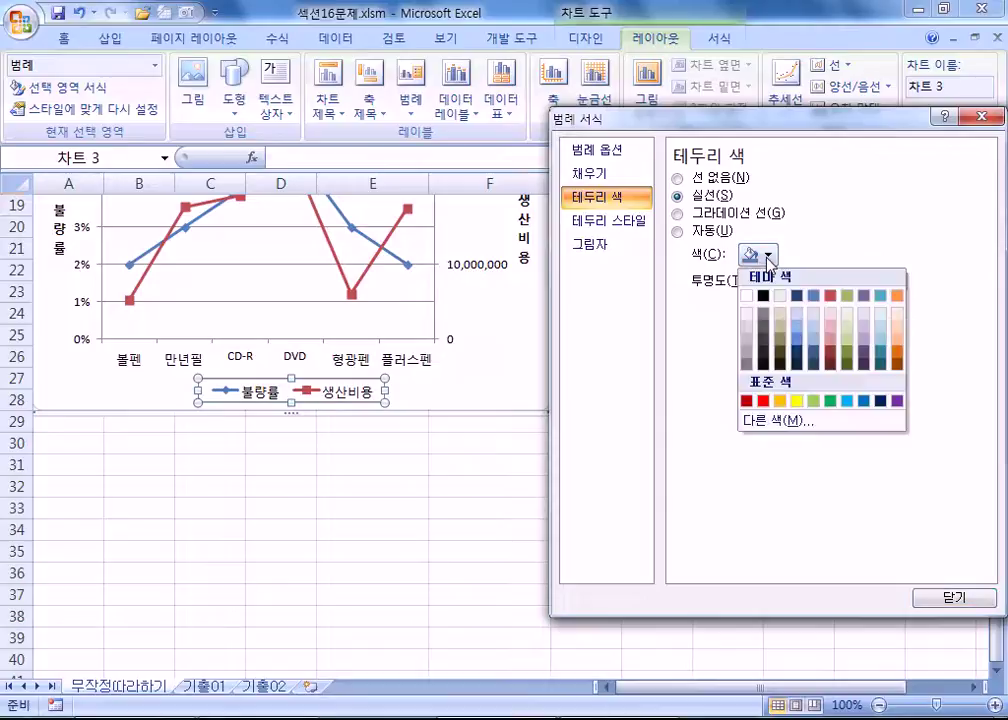
left_click(864, 401)
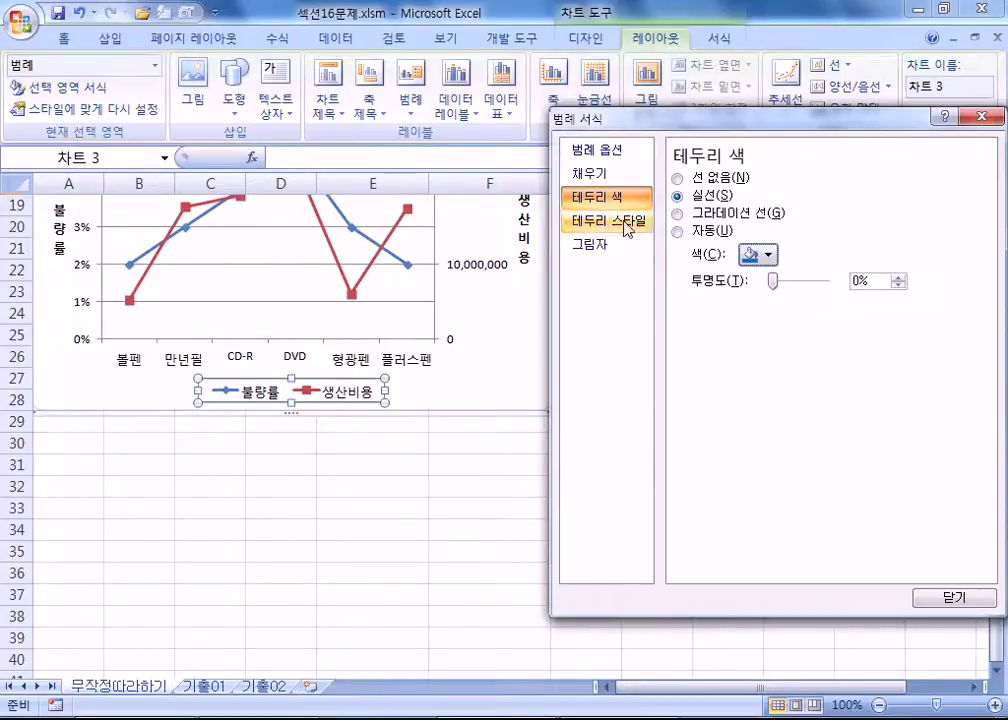
Change the legend text font to 궁서.
left_click(62, 38)
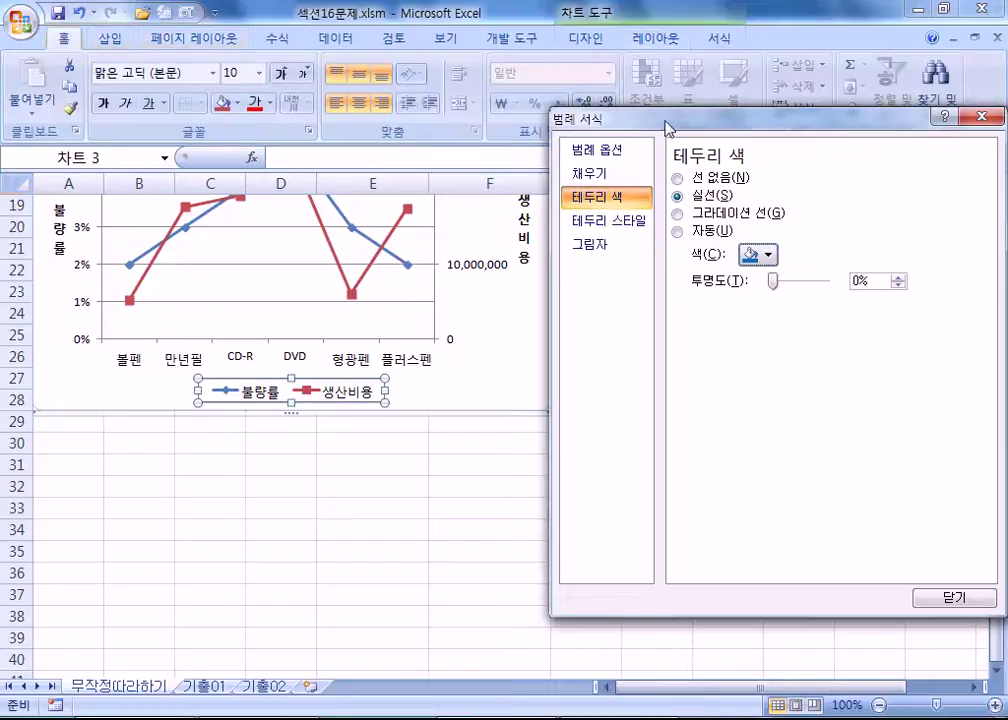
left_click_drag(697, 128, 707, 222)
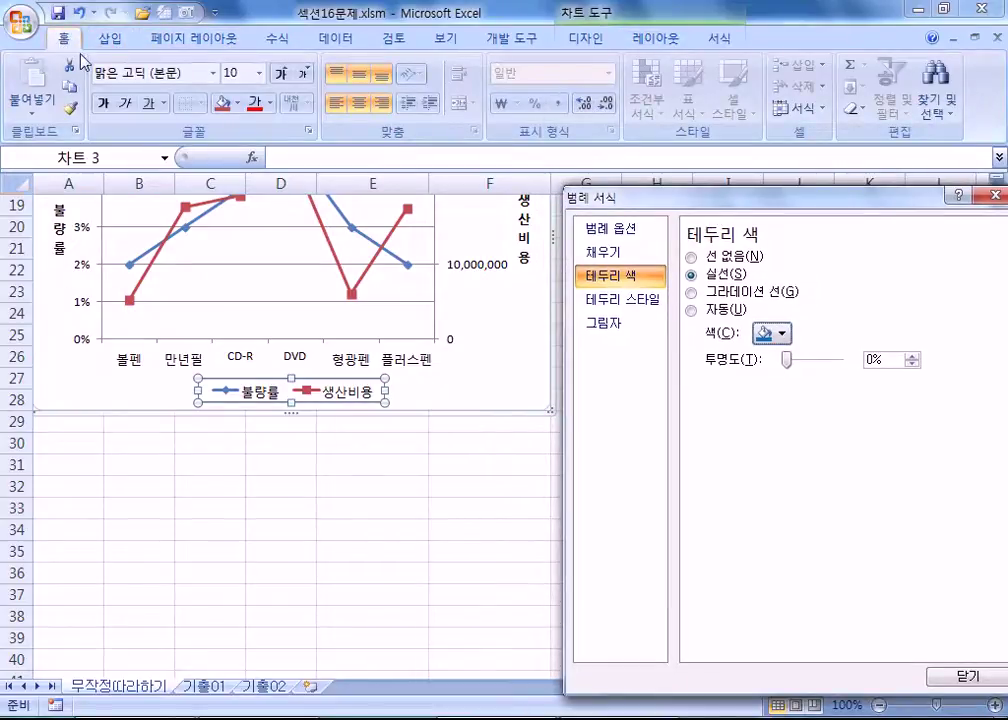
left_click(219, 75)
scroll(230, 265, "down", 15)
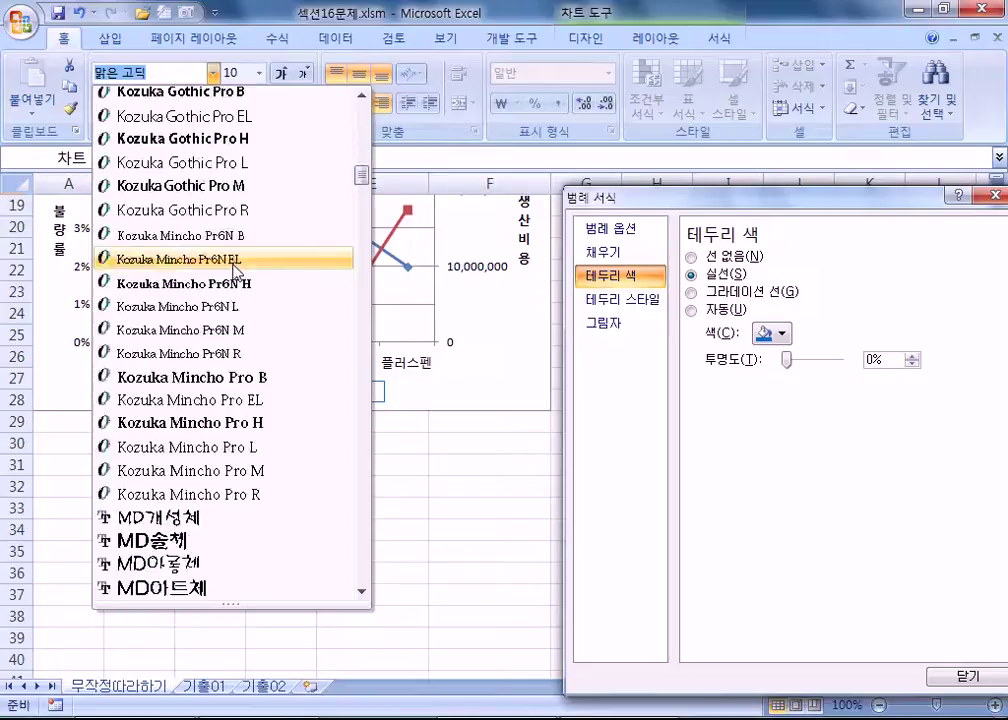
scroll(235, 268, "down", 17)
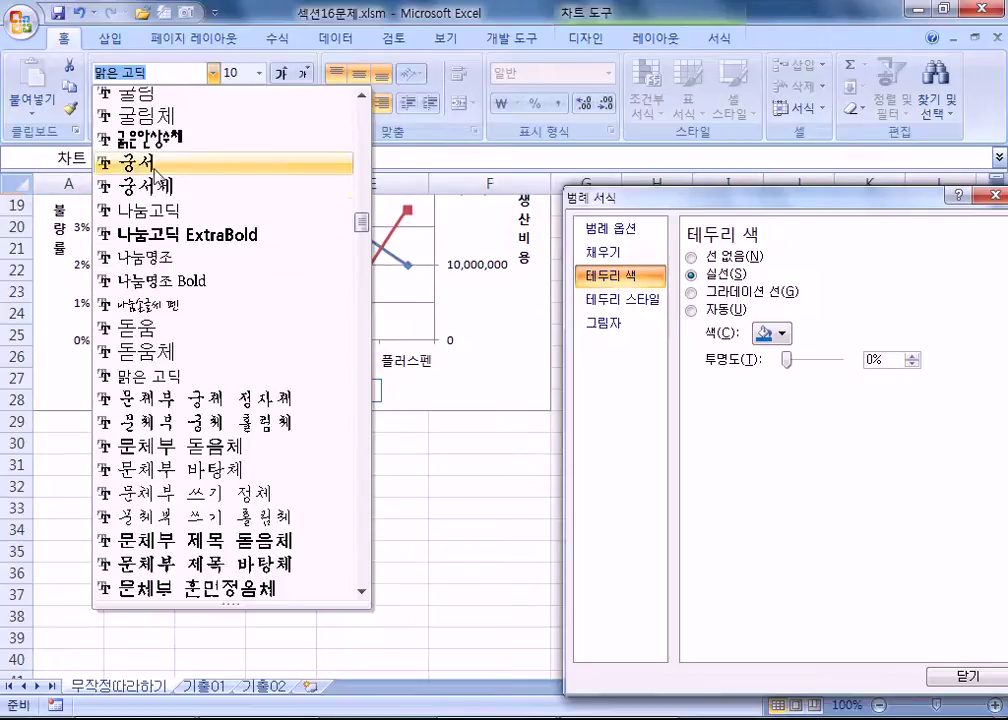
left_click(150, 163)
Set the legend text size to 13 and make it bold.
left_click(290, 77)
left_click(290, 77)
left_click(290, 77)
left_click(290, 77)
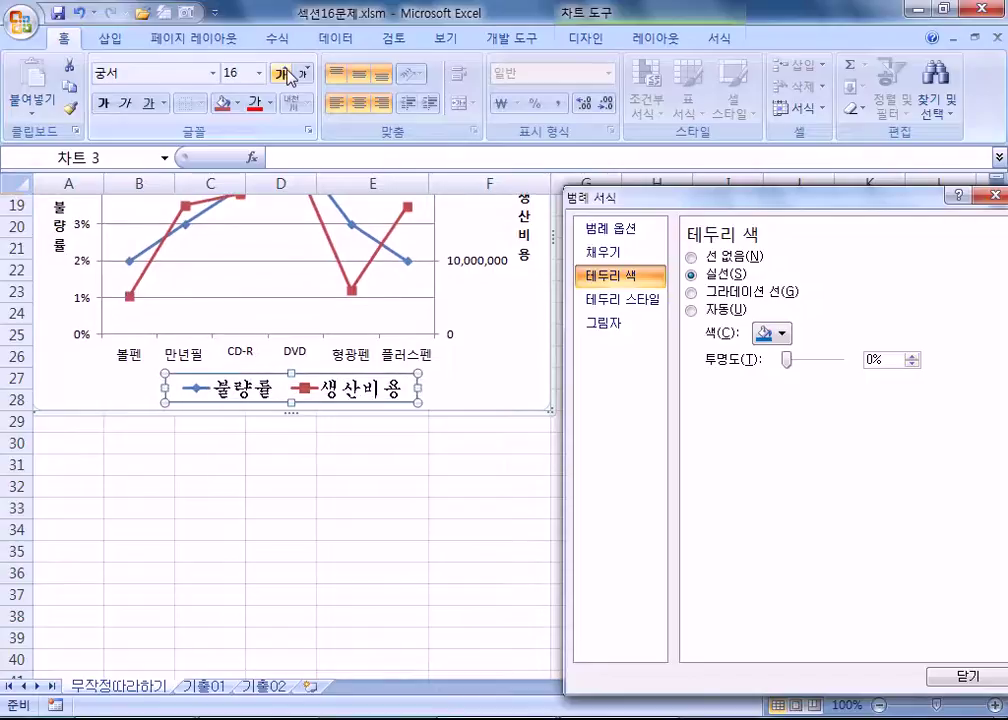
left_click(302, 74)
left_click(234, 73)
type("13")
key("Return")
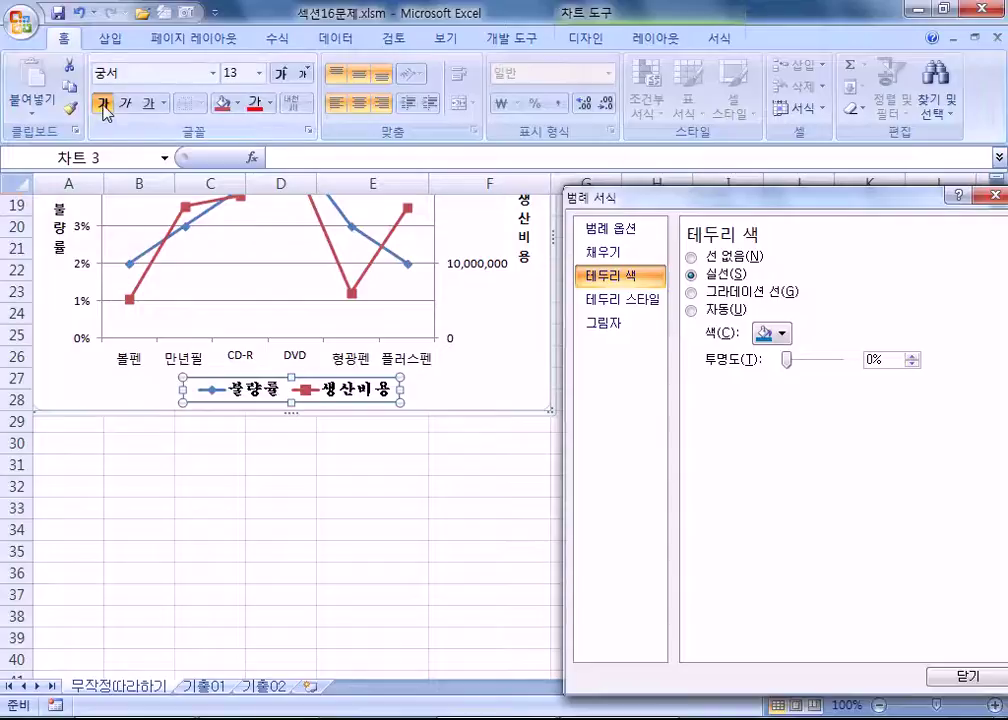
left_click(79, 400)
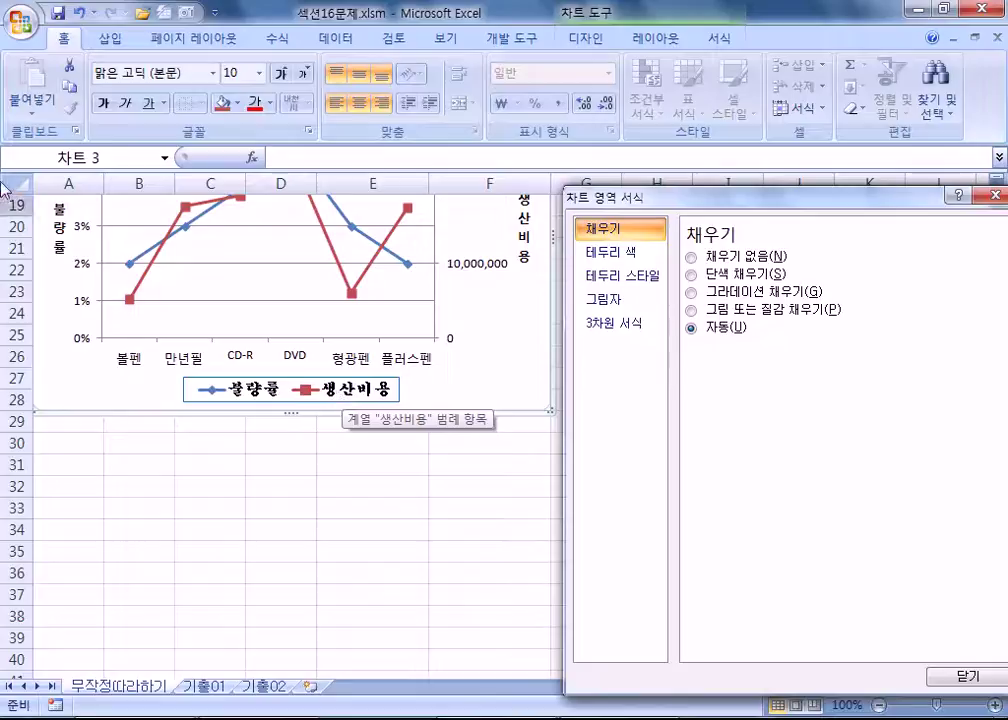
left_click(213, 388)
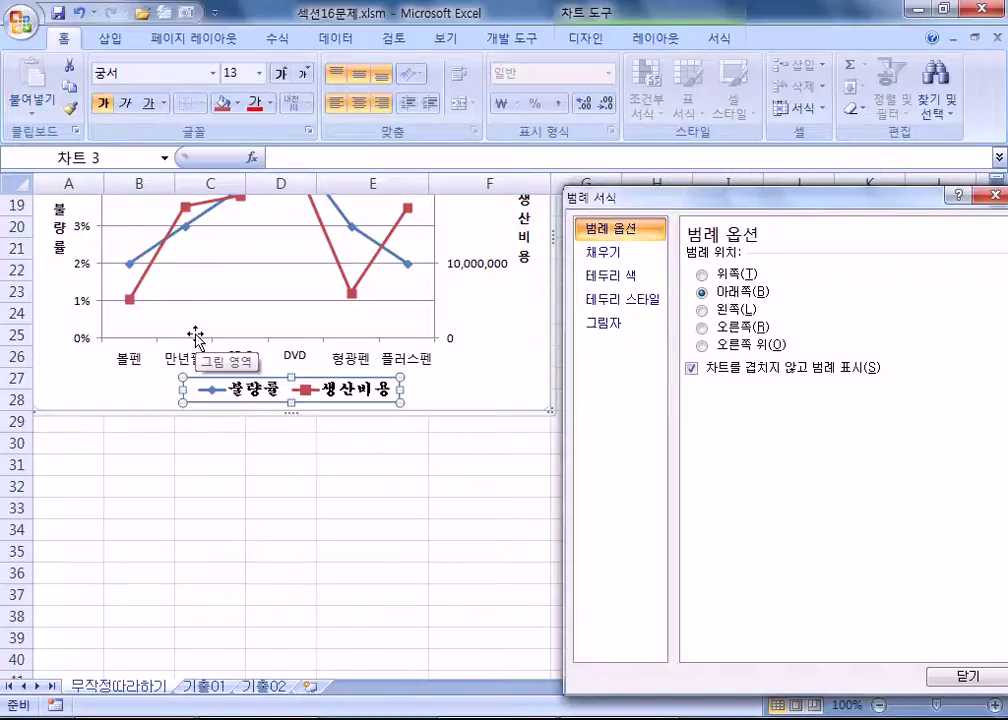
Change the 불량률 series from a line to the clustered column chart type, leaving 생산비용 as a line.
scroll(430, 400, "up", 3)
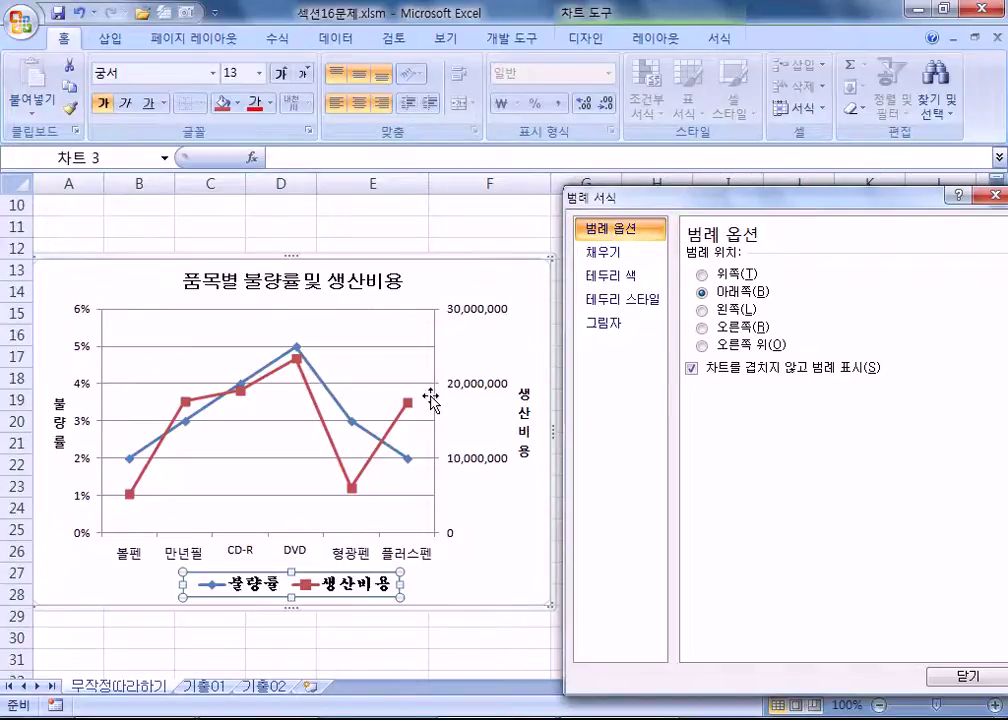
left_click(178, 430)
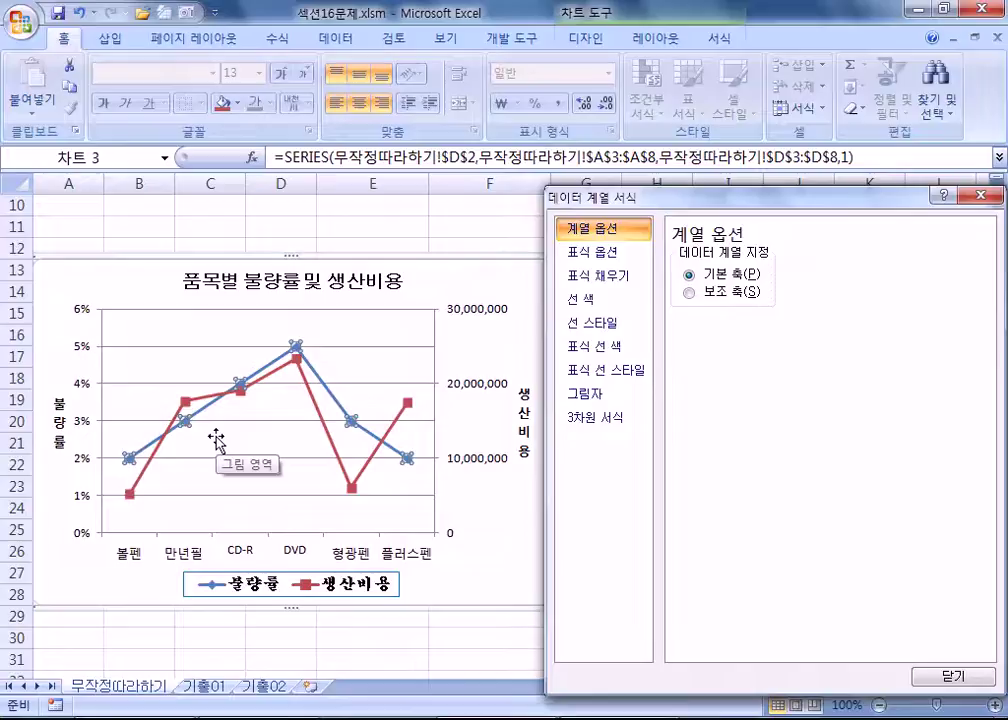
left_click(382, 322)
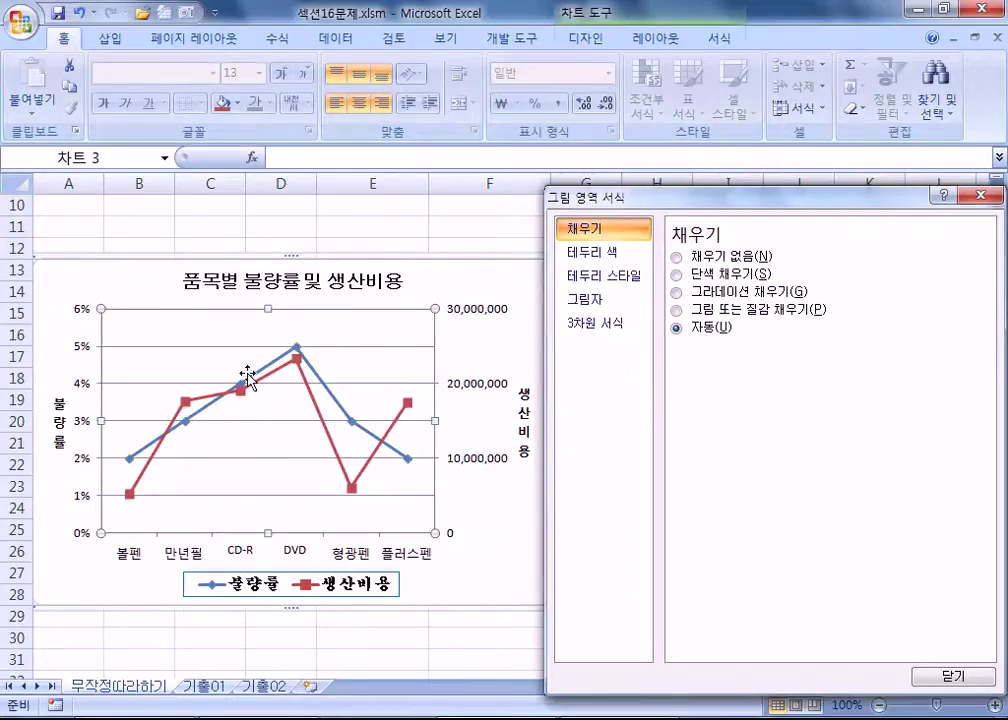
left_click(186, 424)
left_click(584, 40)
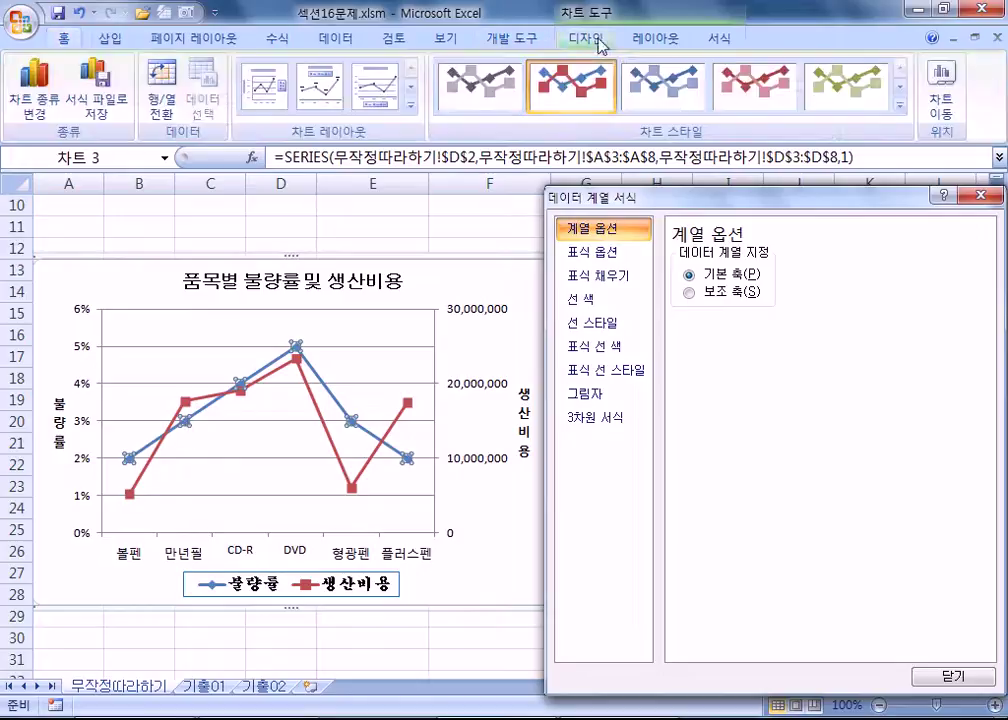
left_click(33, 97)
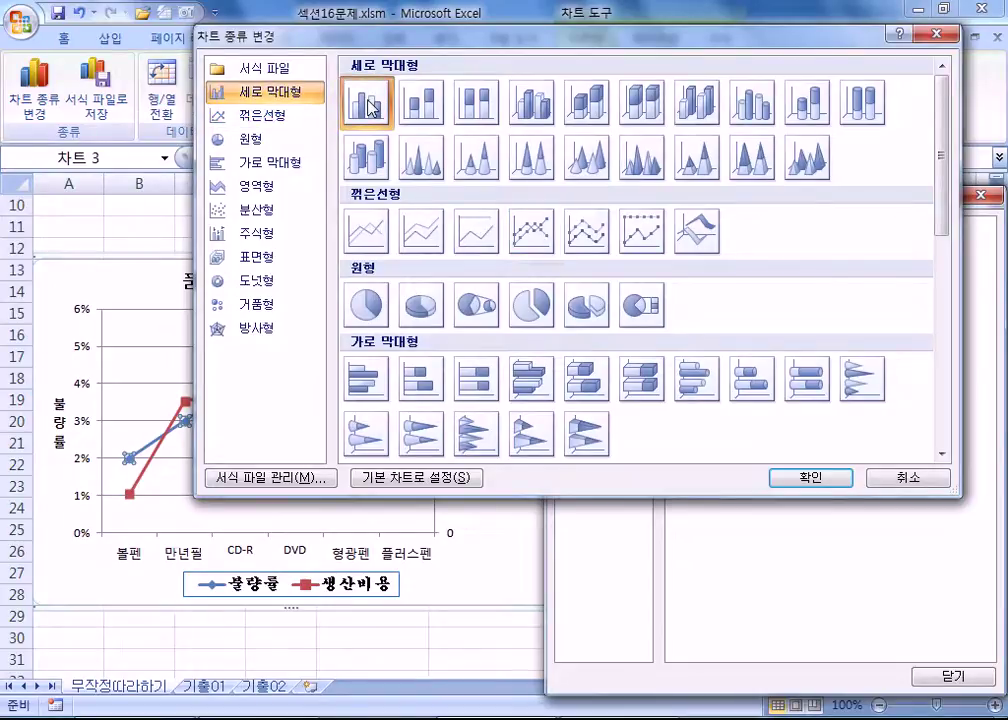
left_click(368, 107)
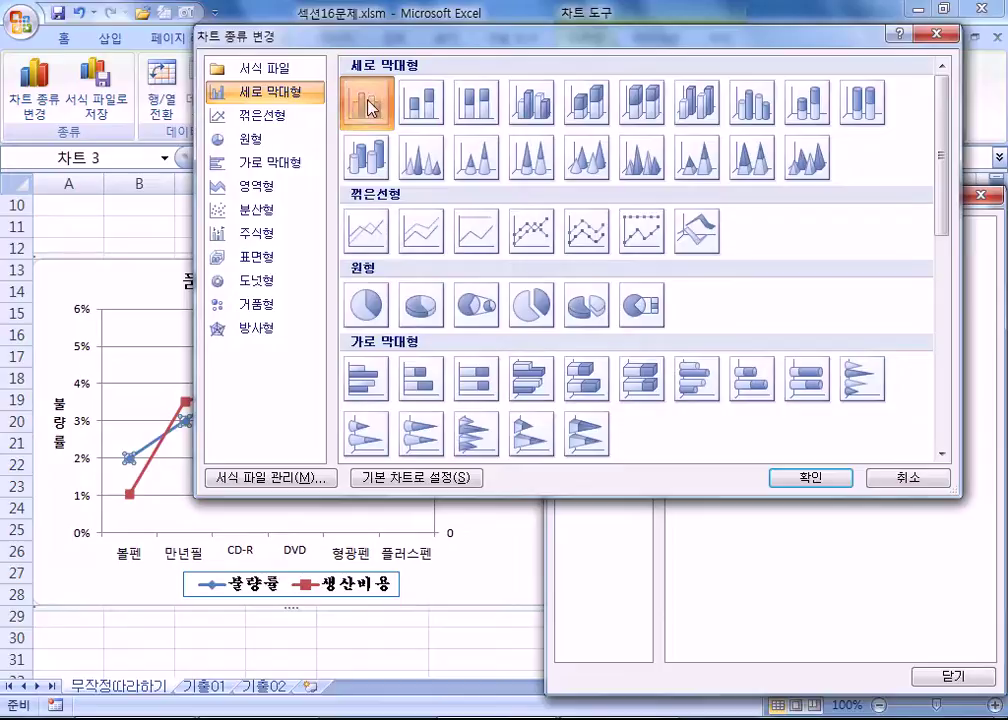
left_click(815, 477)
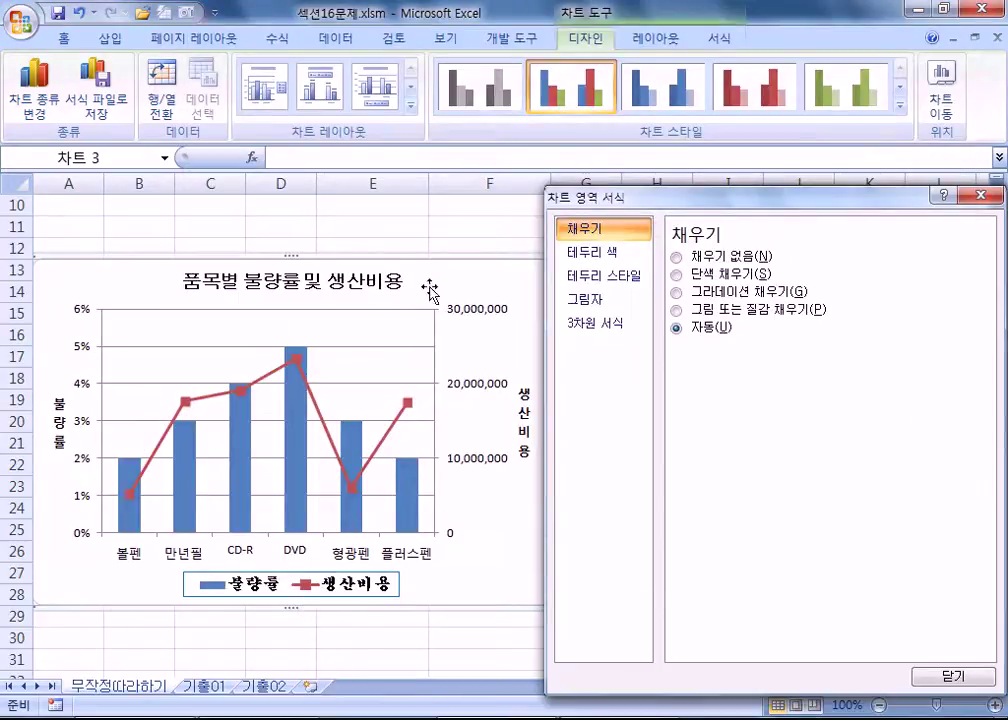
Compare the series options and axis assignments of the 불량률 columns and the 생산비용 line.
left_click(195, 475)
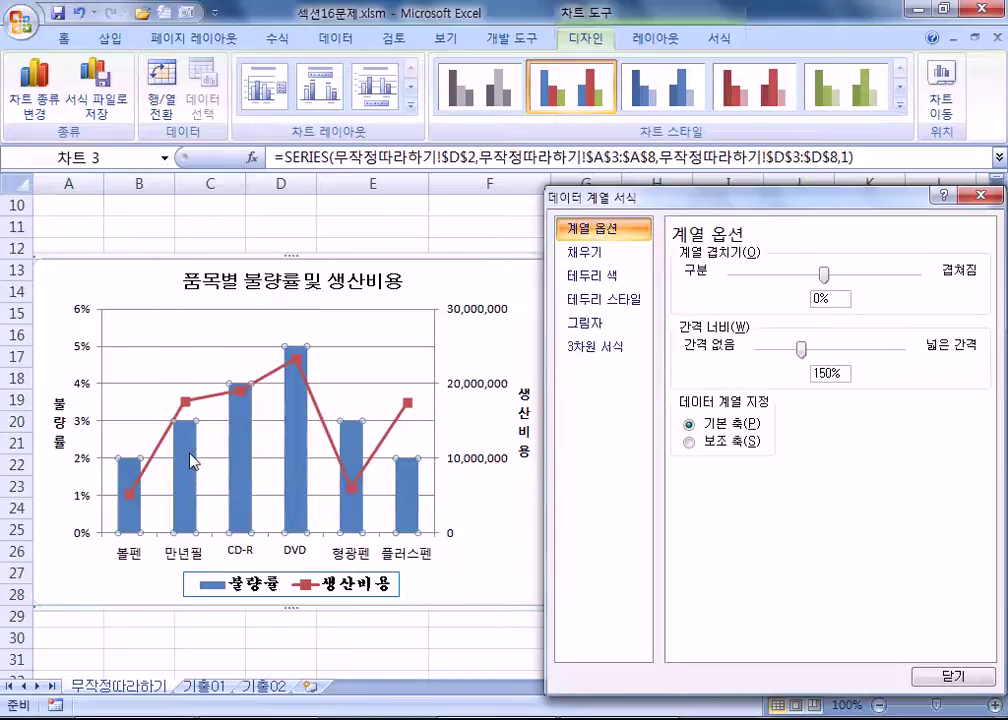
left_click(94, 274)
scroll(421, 345, "down", 2)
left_click_drag(639, 197, 779, 197)
scroll(525, 380, "up", 2)
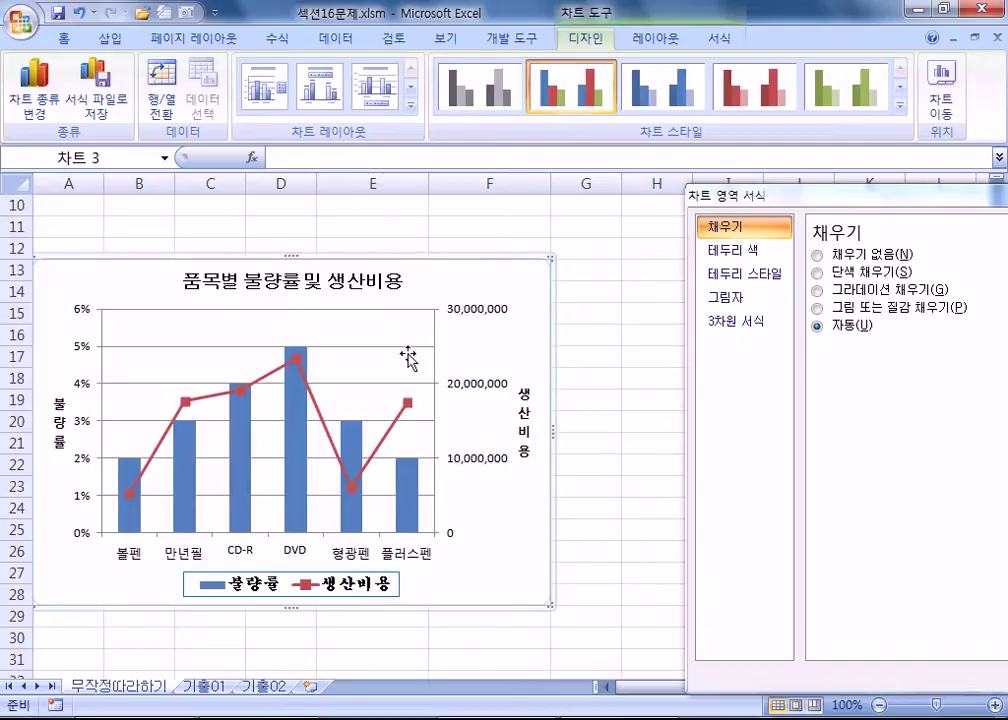
left_click(313, 402)
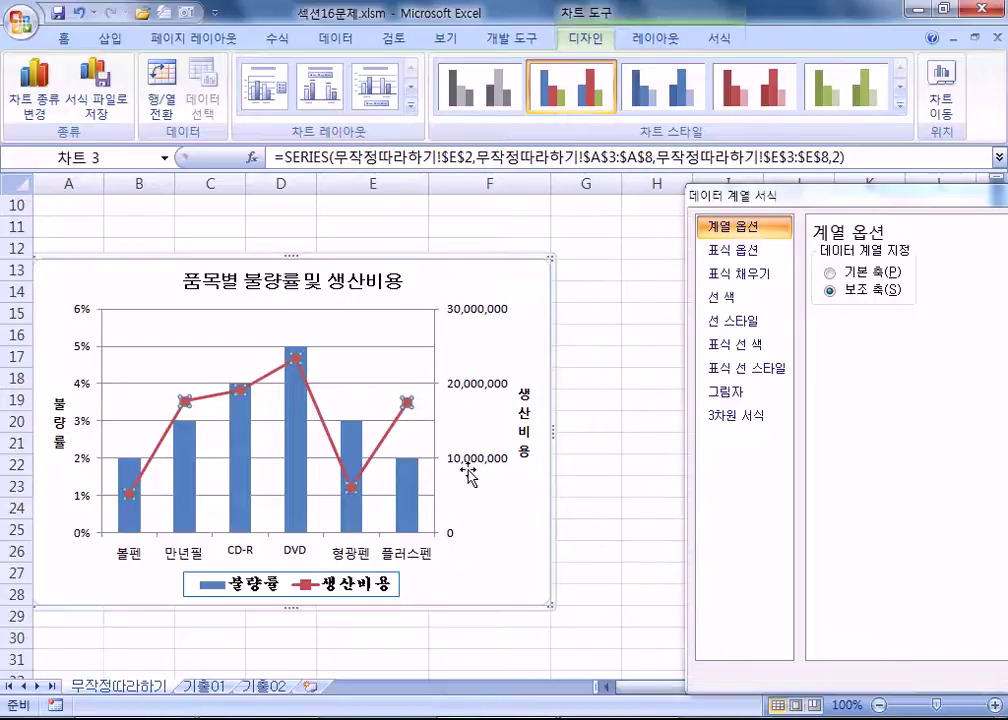
left_click(296, 444)
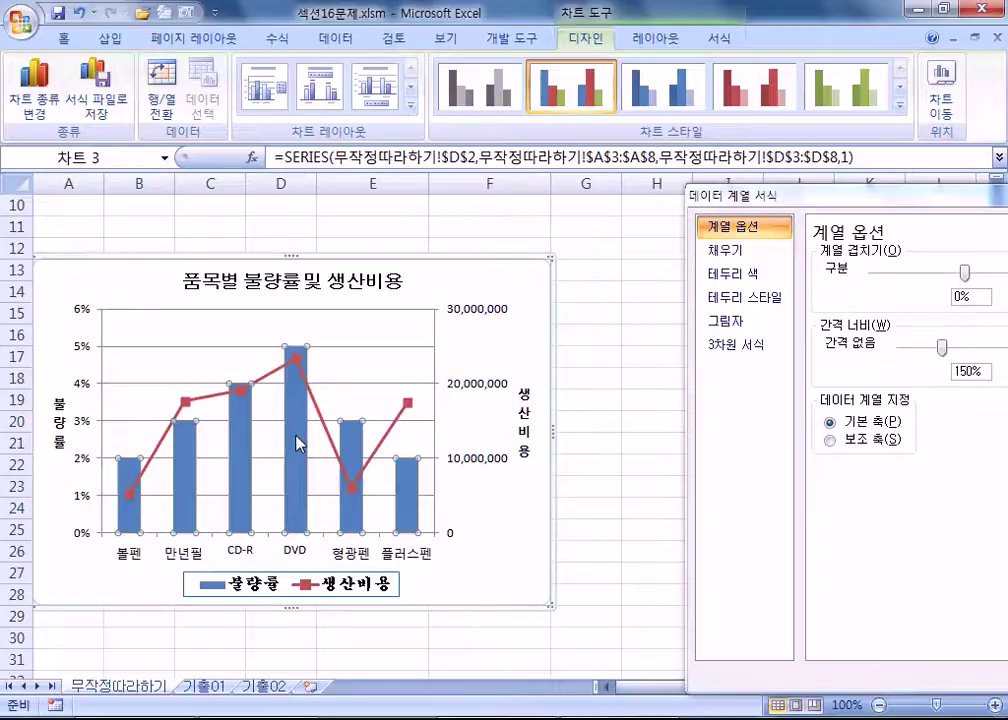
Change the 불량률 series from clustered columns to a line with markers.
mouse_move(305, 477)
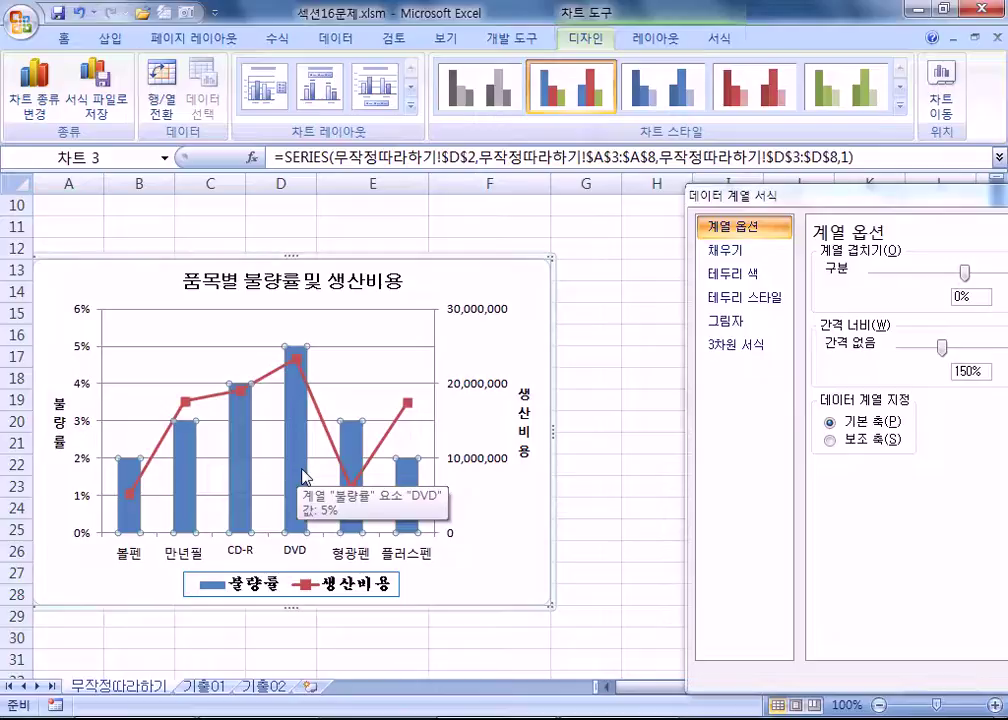
left_click(304, 478)
left_click(280, 405)
left_click(299, 428)
left_click(34, 88)
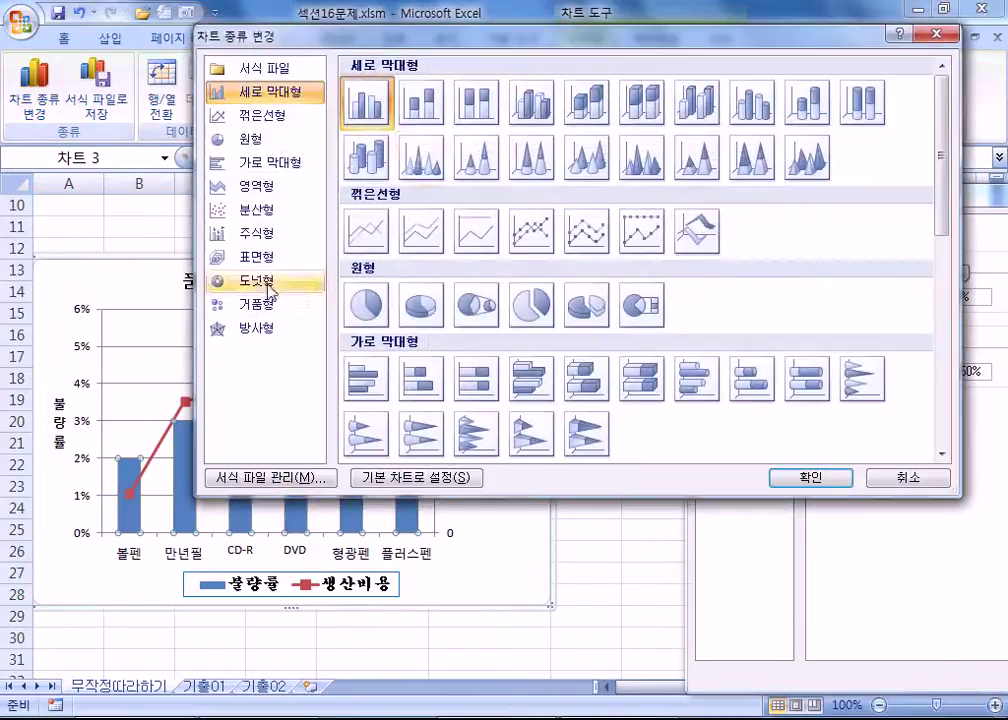
left_click(537, 238)
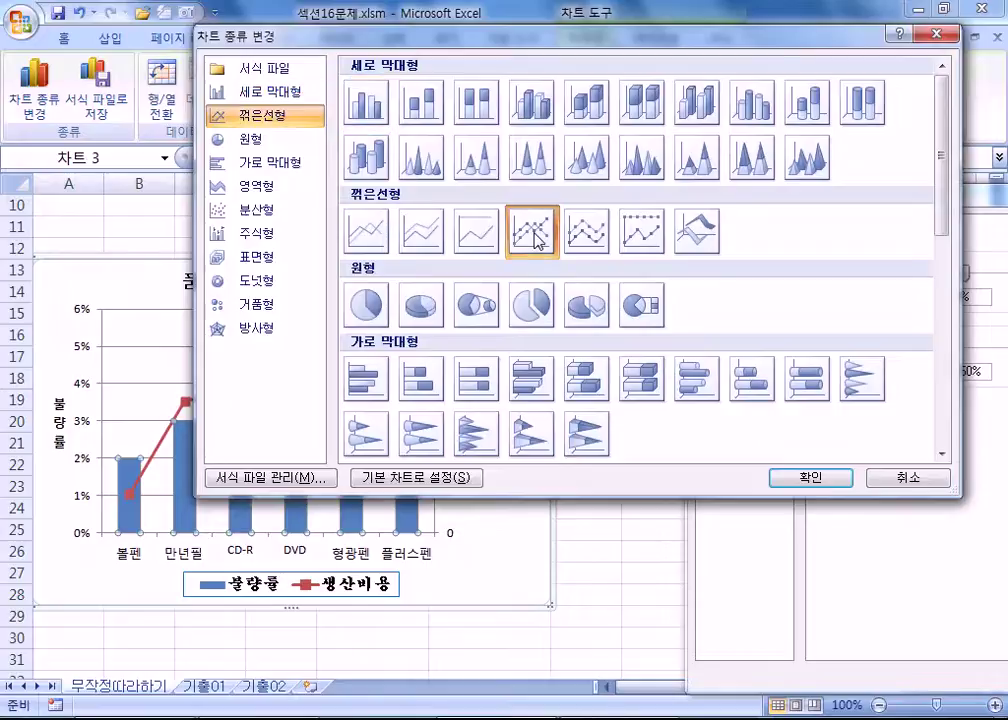
left_click(355, 110)
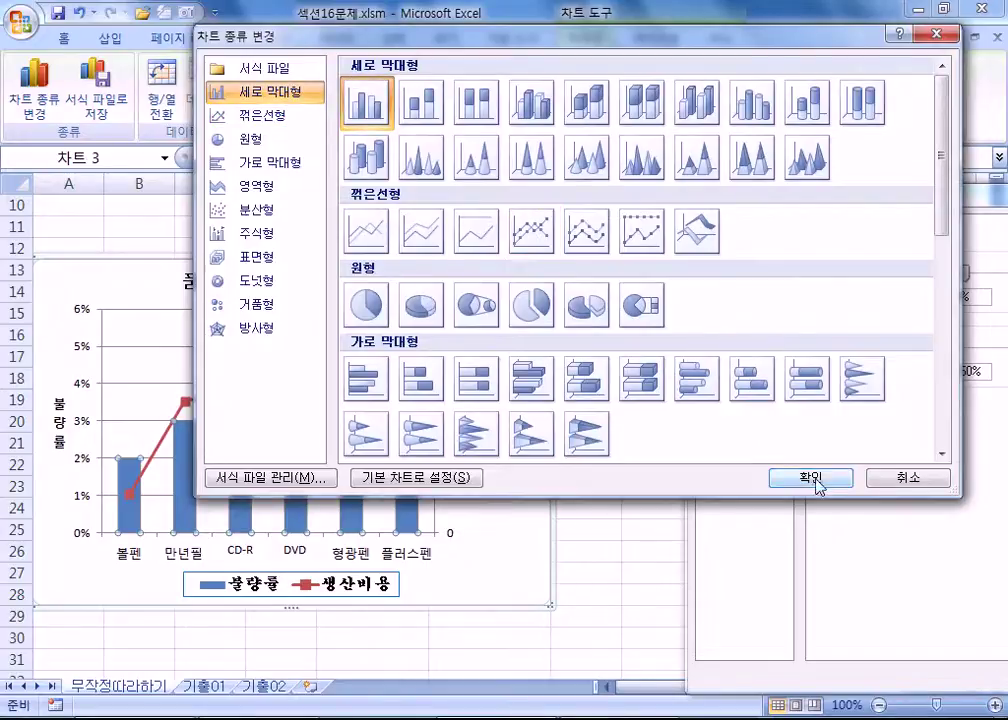
left_click(553, 236)
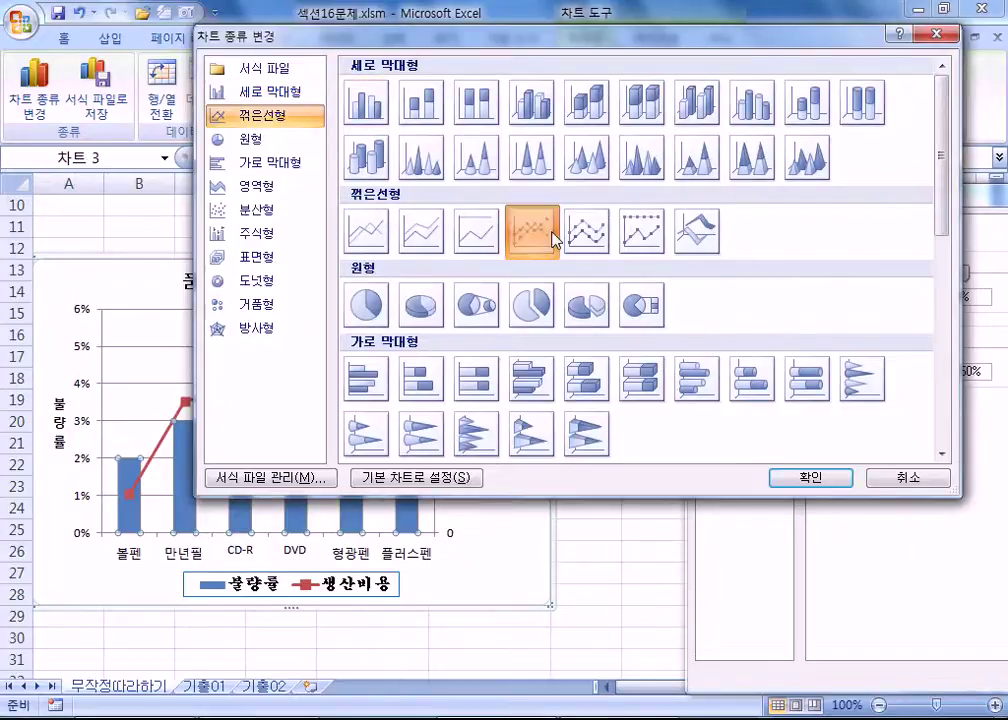
left_click(811, 477)
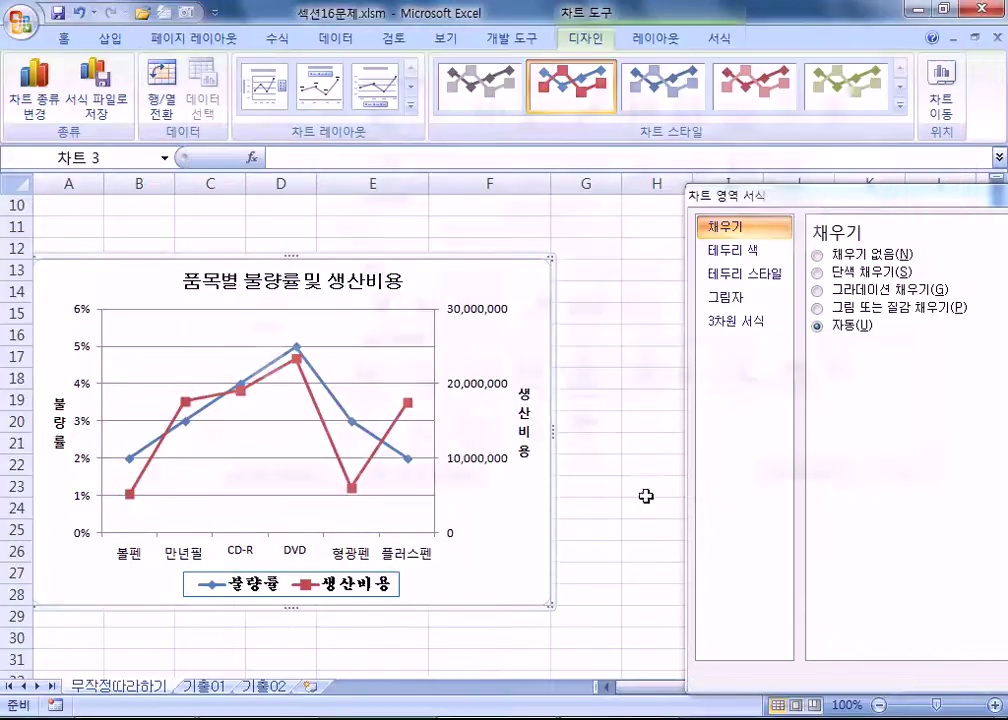
Change the 불량률 line back to the clustered column chart type.
left_click(183, 433)
left_click(203, 420)
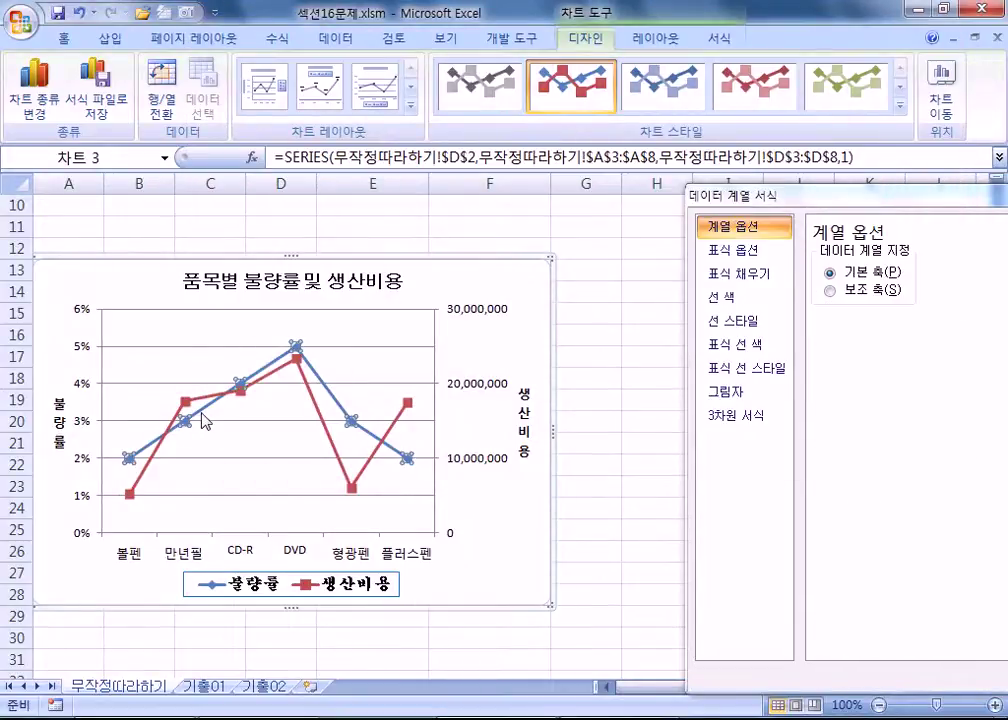
left_click(38, 97)
left_click(366, 102)
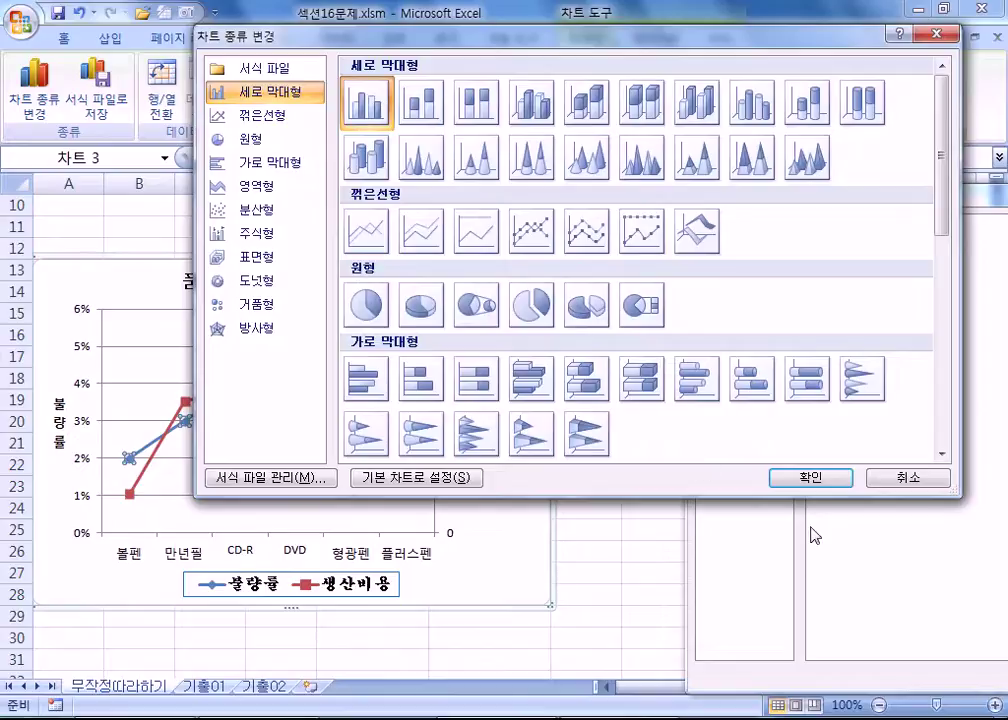
left_click(811, 477)
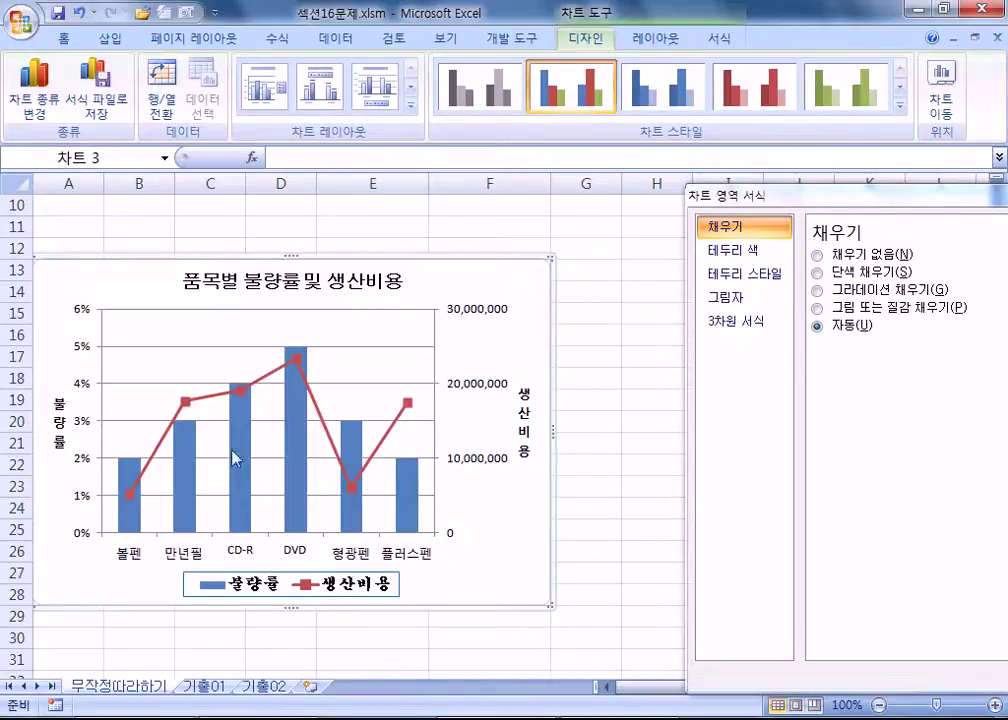
Add data labels to the 불량률 columns at the outside end (바깥쪽 끝에).
mouse_move(190, 462)
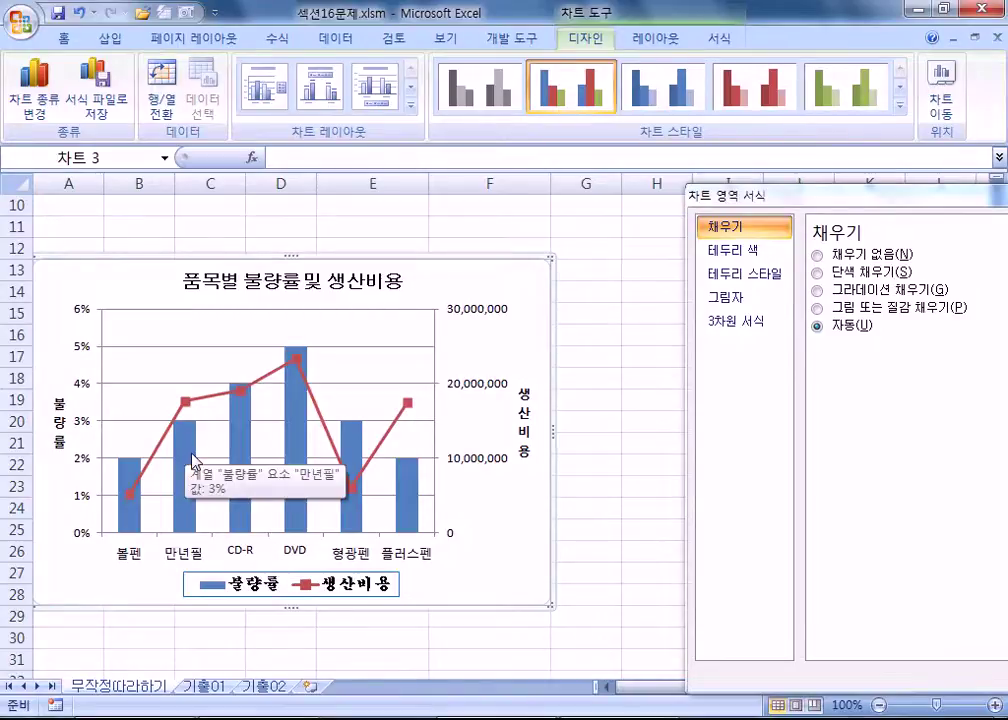
left_click(193, 462)
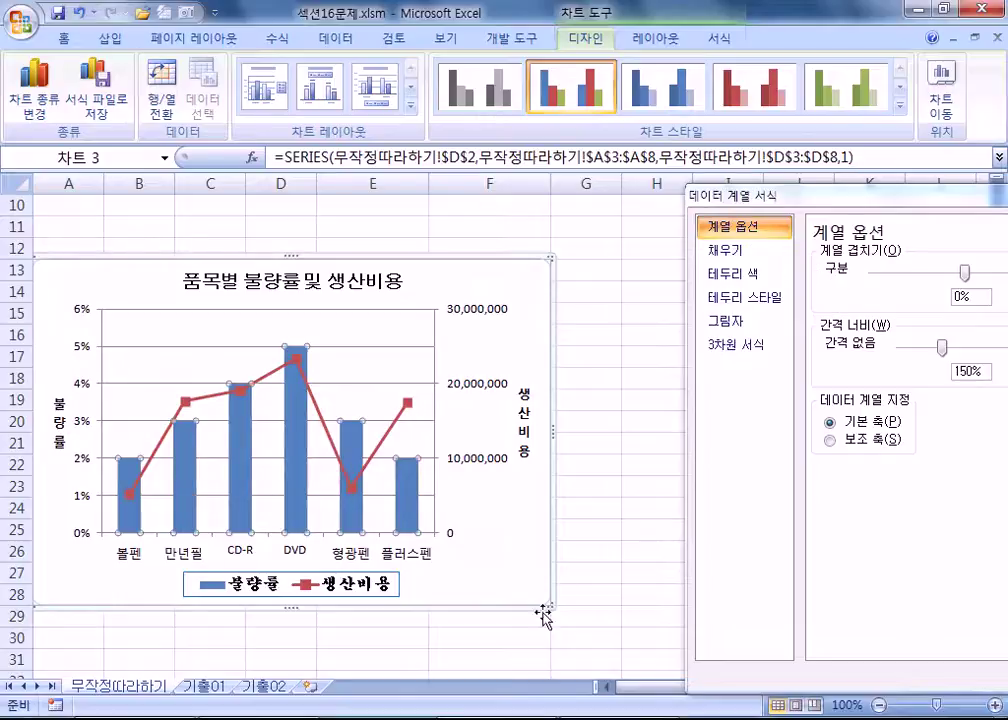
left_click(520, 344)
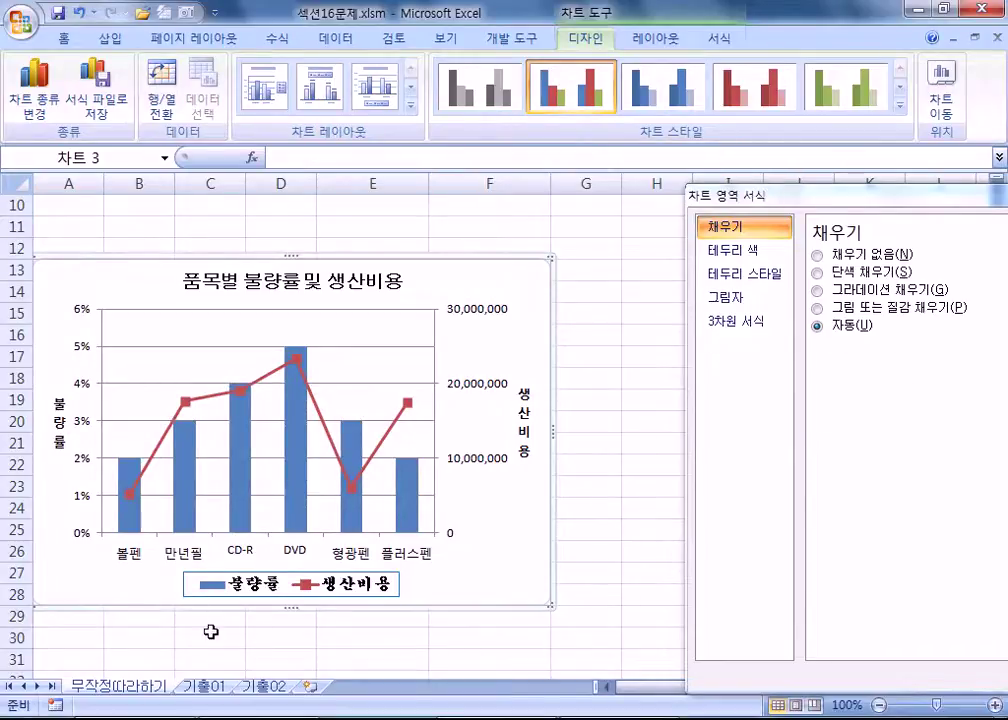
left_click(240, 460)
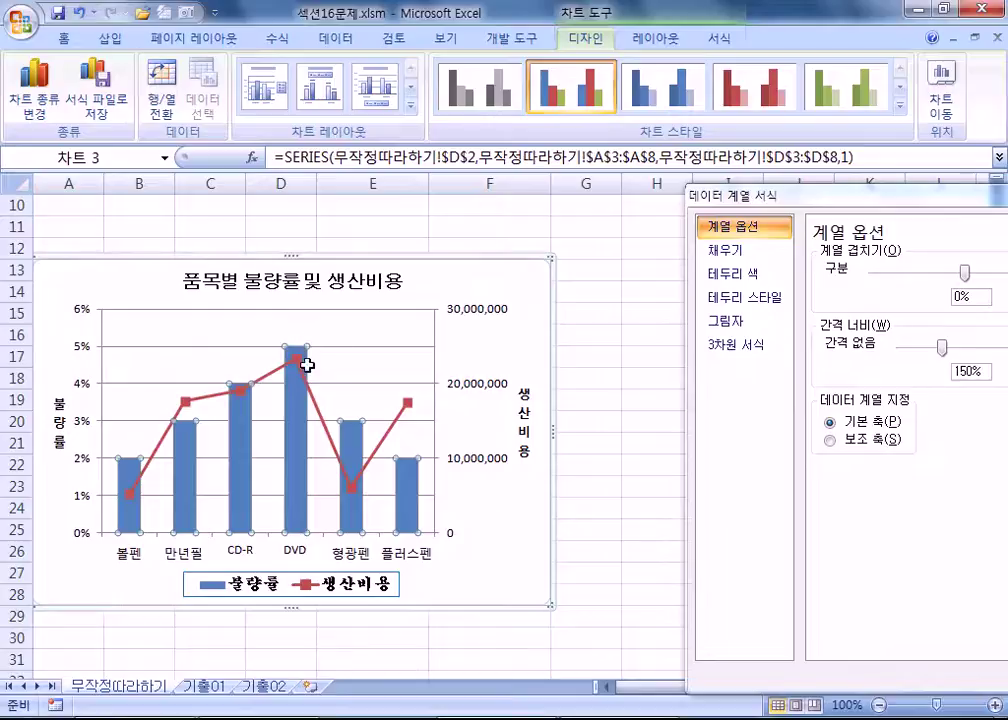
mouse_move(301, 385)
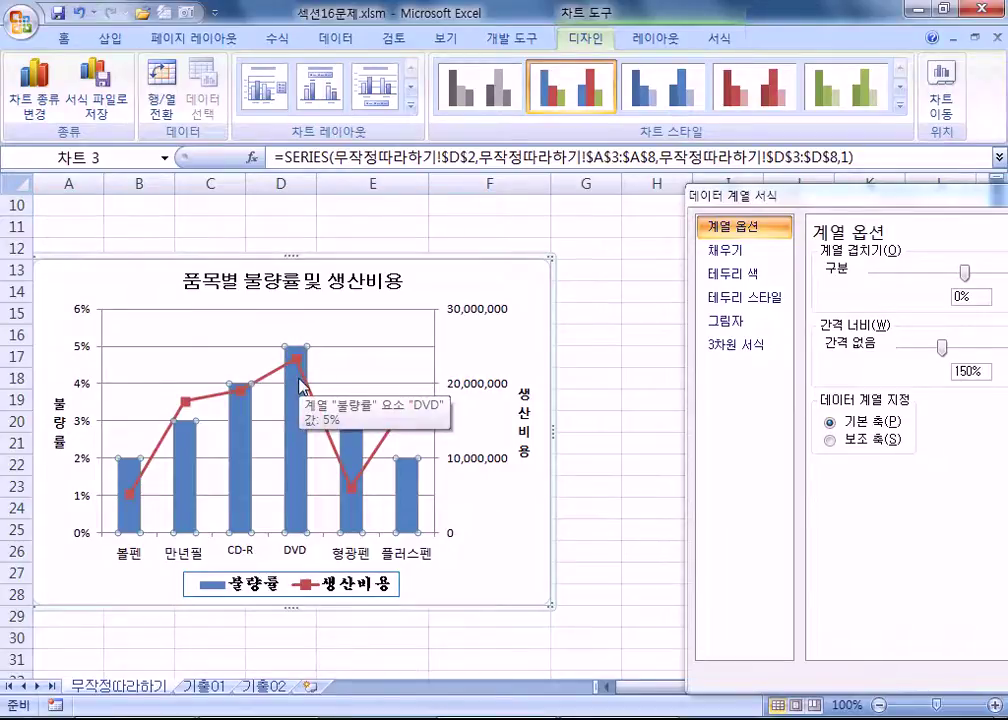
right_click(299, 452)
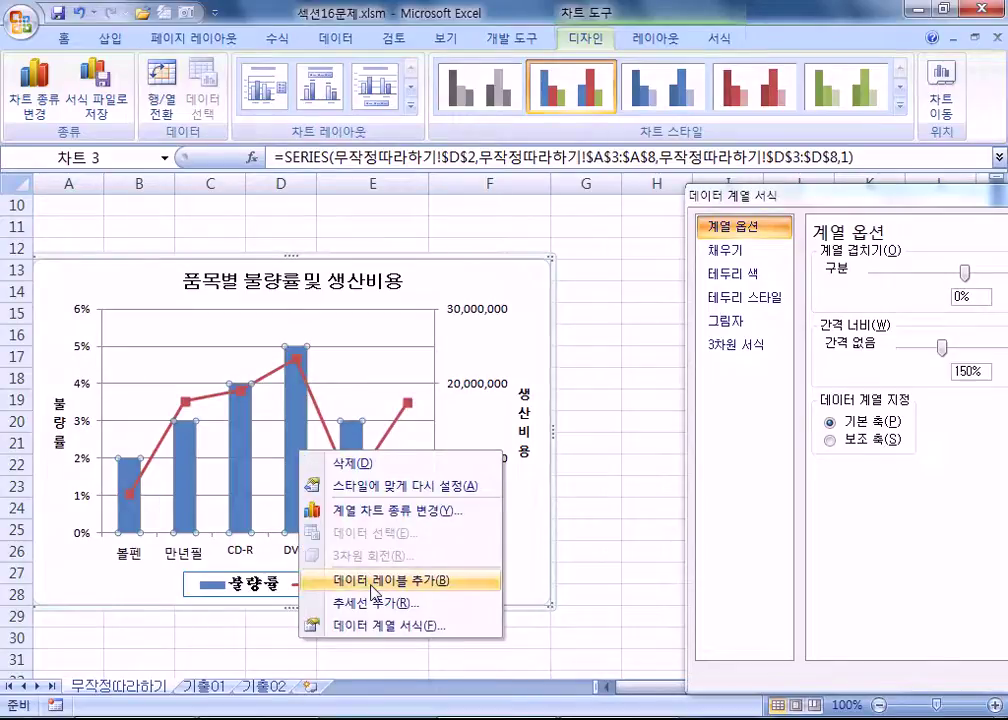
left_click(655, 38)
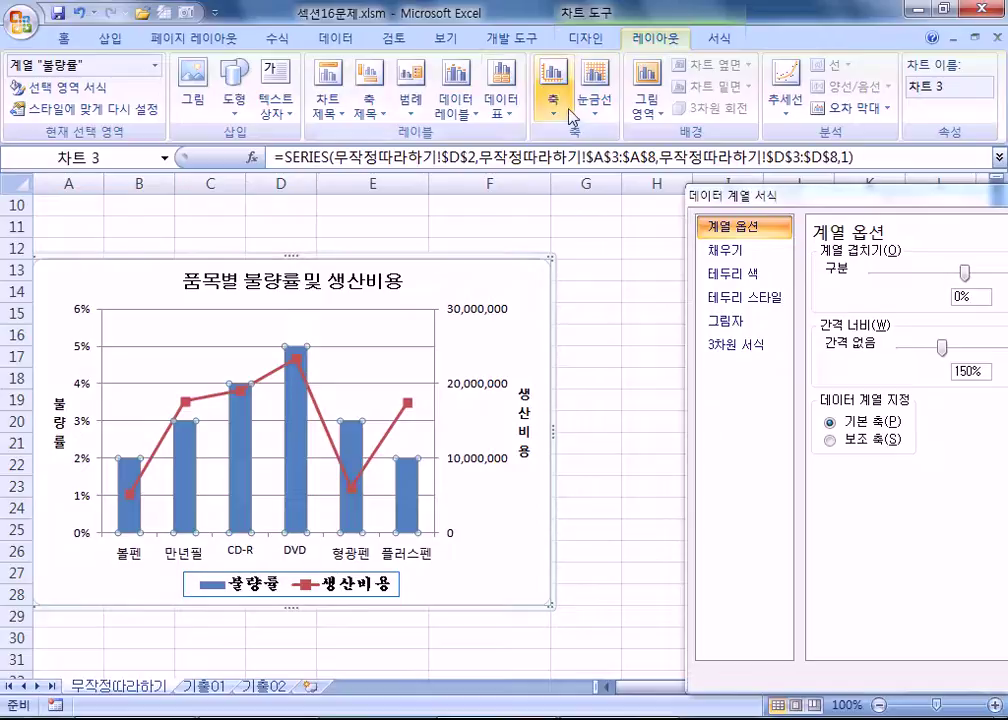
left_click(456, 120)
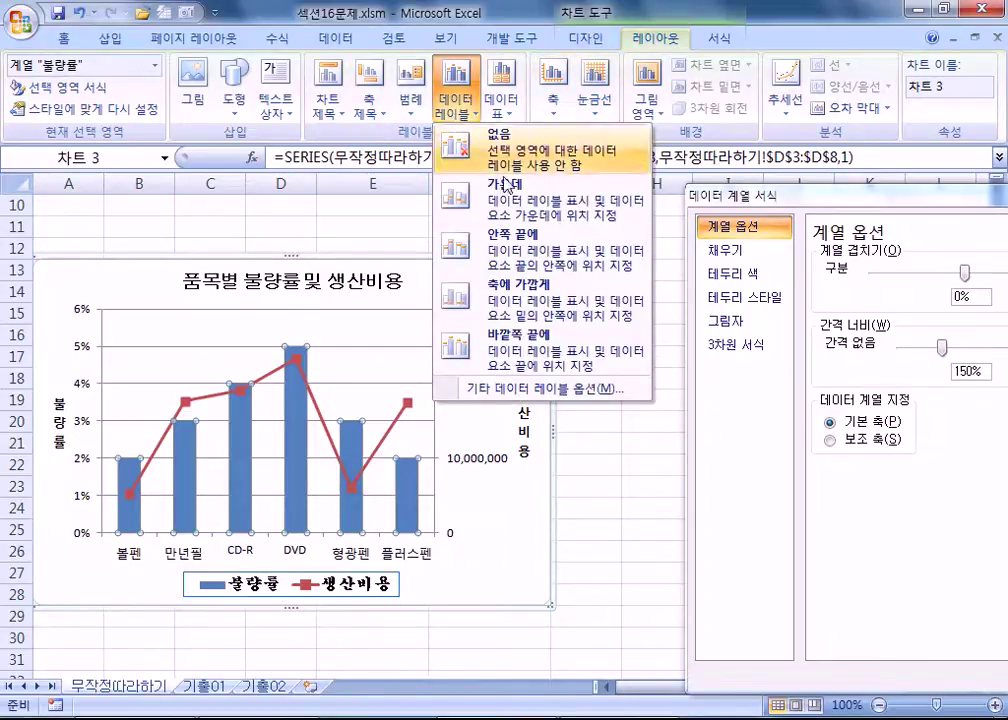
left_click(517, 347)
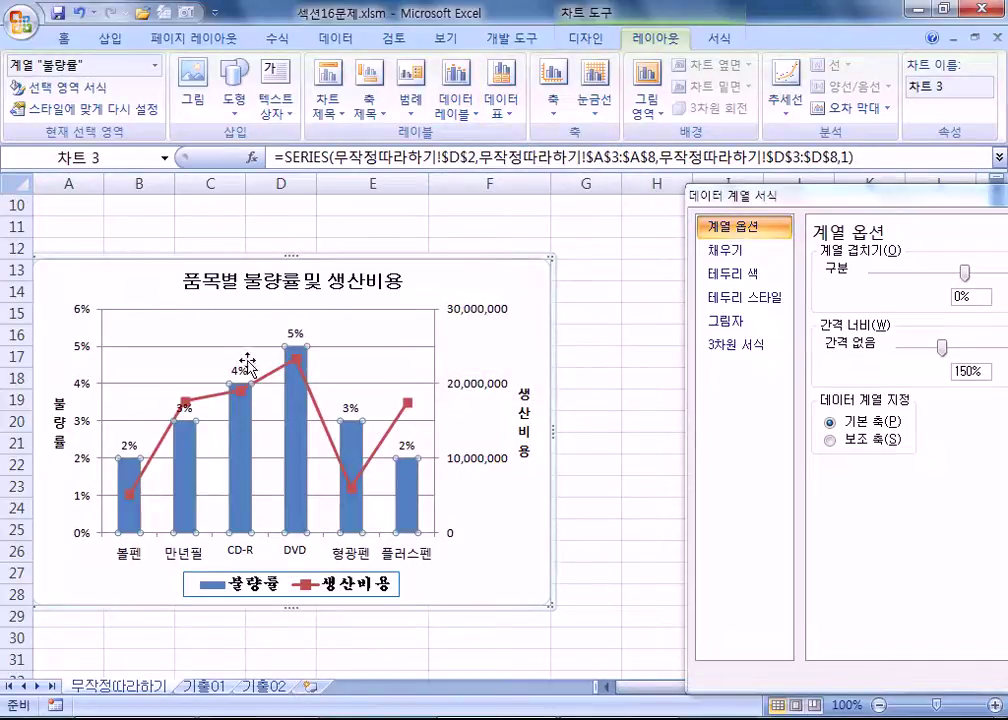
Try the inside end (안쪽 끝에), near-axis (축에 가깝게) and center (가운데) positions for the 불량률 data labels.
mouse_move(295, 413)
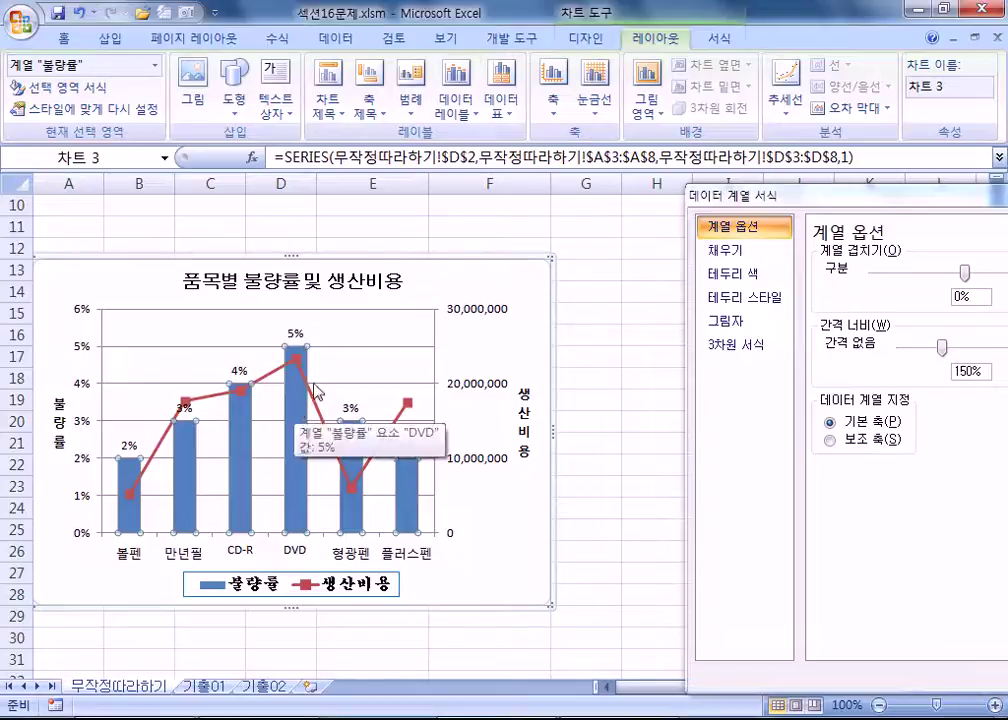
left_click(456, 100)
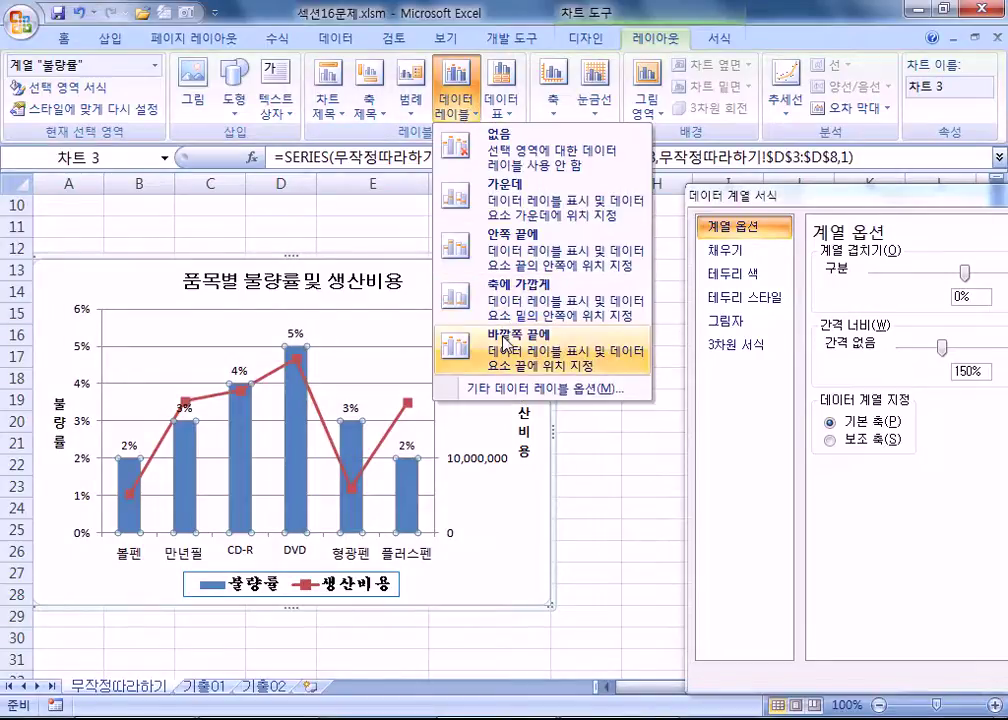
left_click(500, 252)
left_click(456, 100)
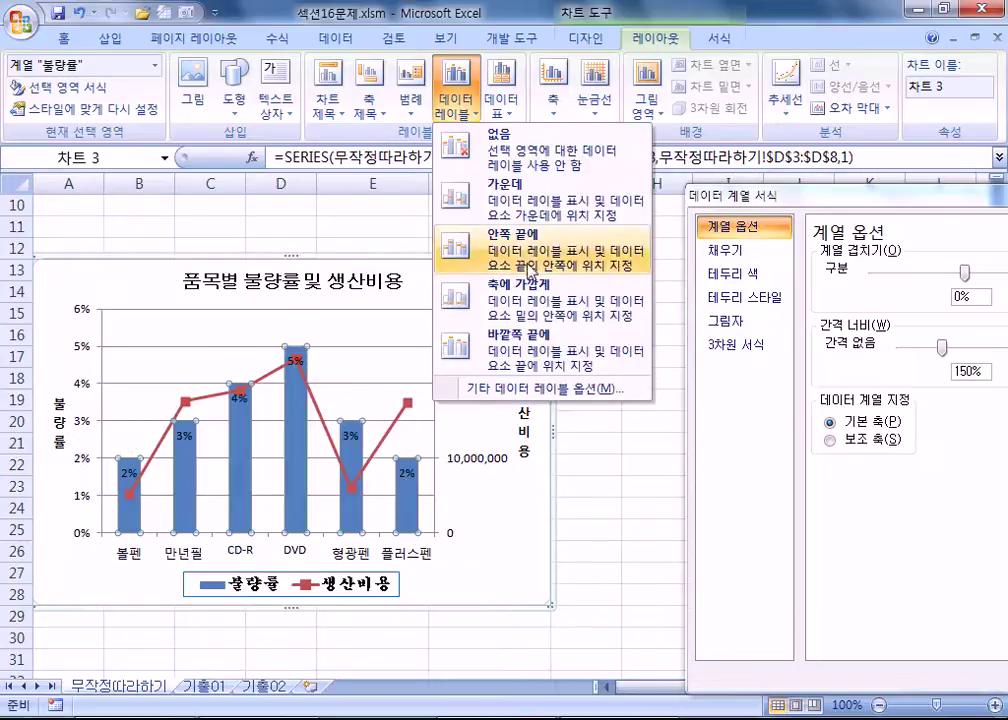
left_click(422, 236)
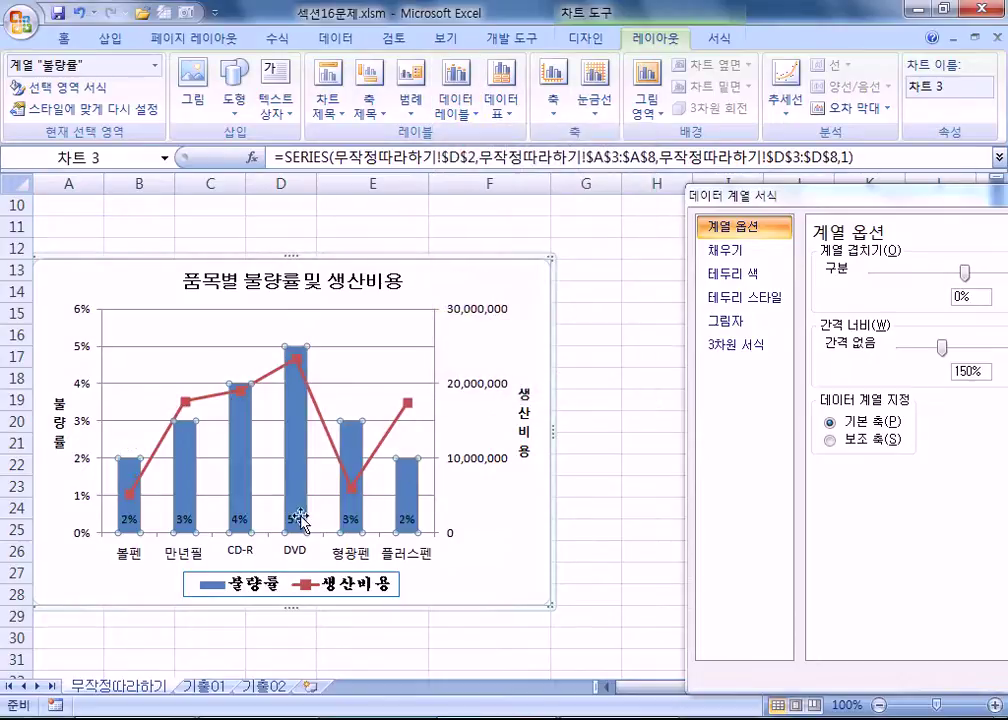
left_click(461, 104)
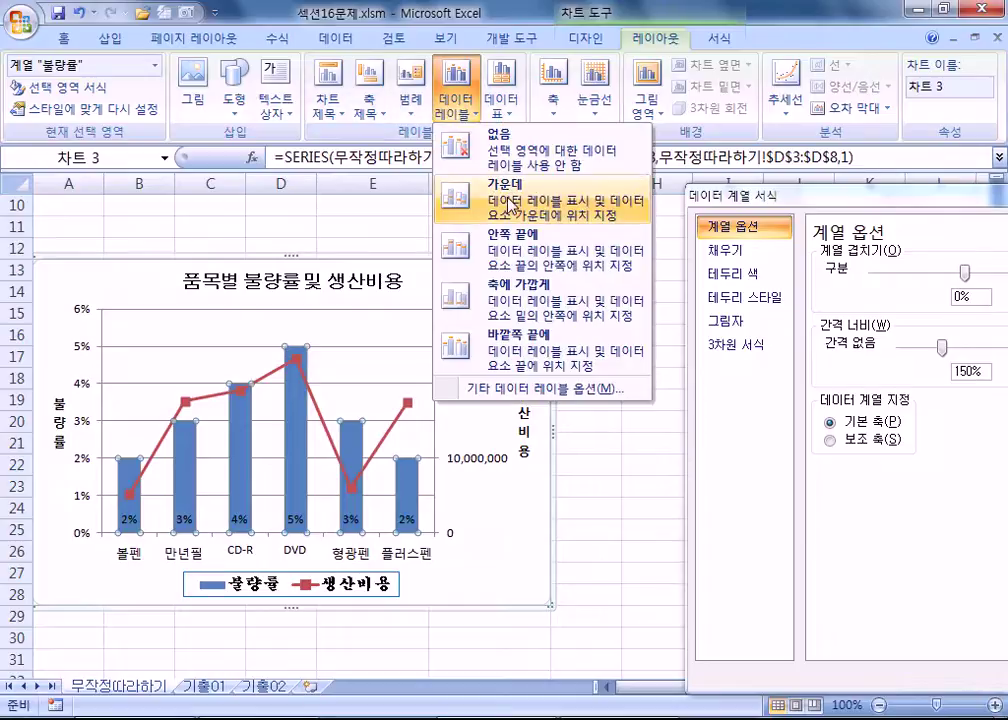
left_click(510, 205)
Clear the 불량률 data labels and add them again at the outside end (바깥쪽 끝에).
left_click(456, 100)
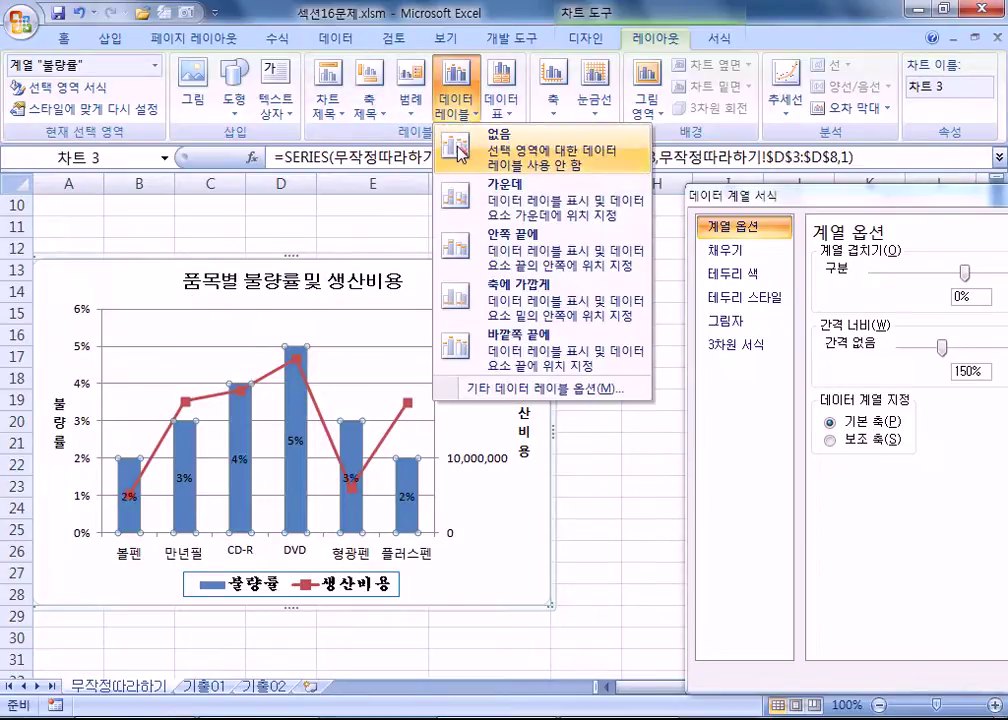
left_click(460, 148)
left_click(456, 100)
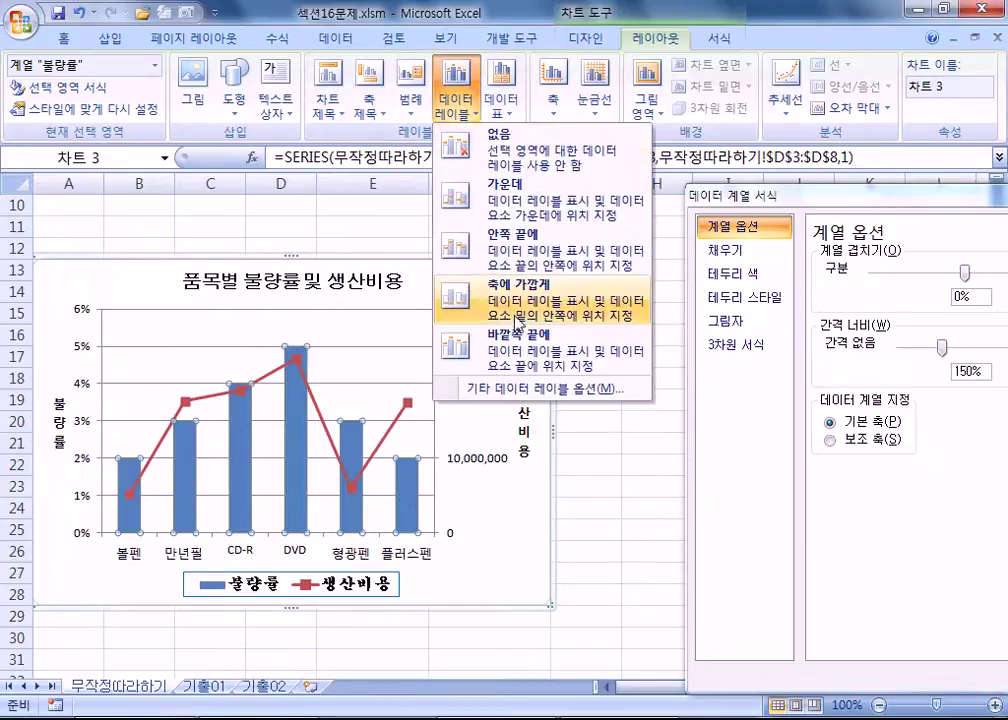
left_click(520, 348)
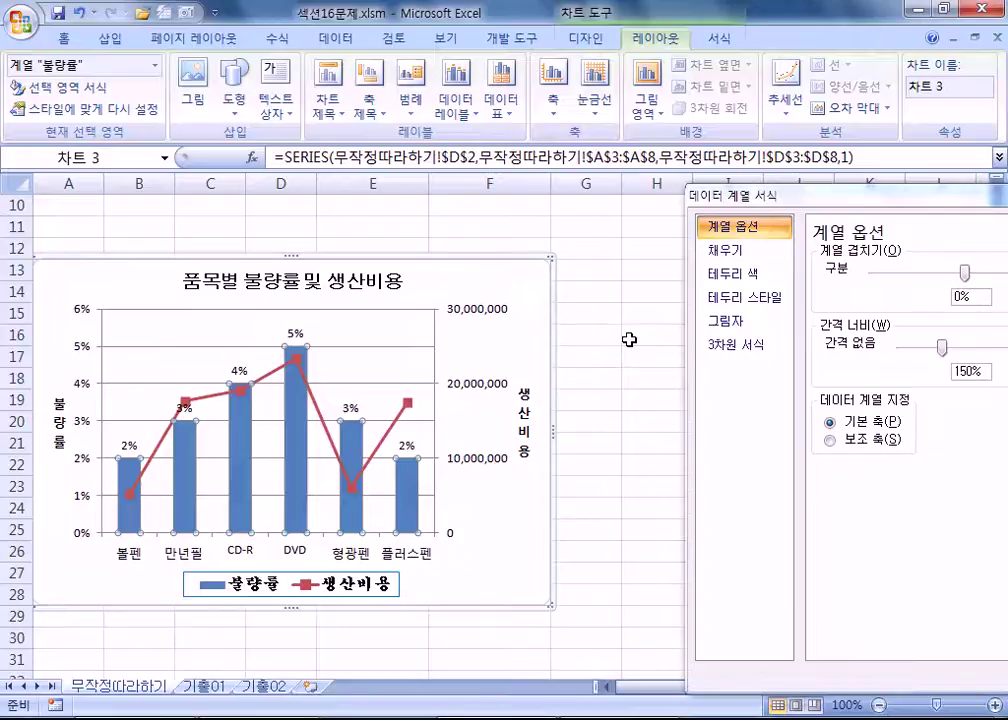
Examine the formatting options of the chart title, the 생산비용 axis title, the legend, the 생산비용 line and the plot area.
left_click_drag(807, 200, 791, 158)
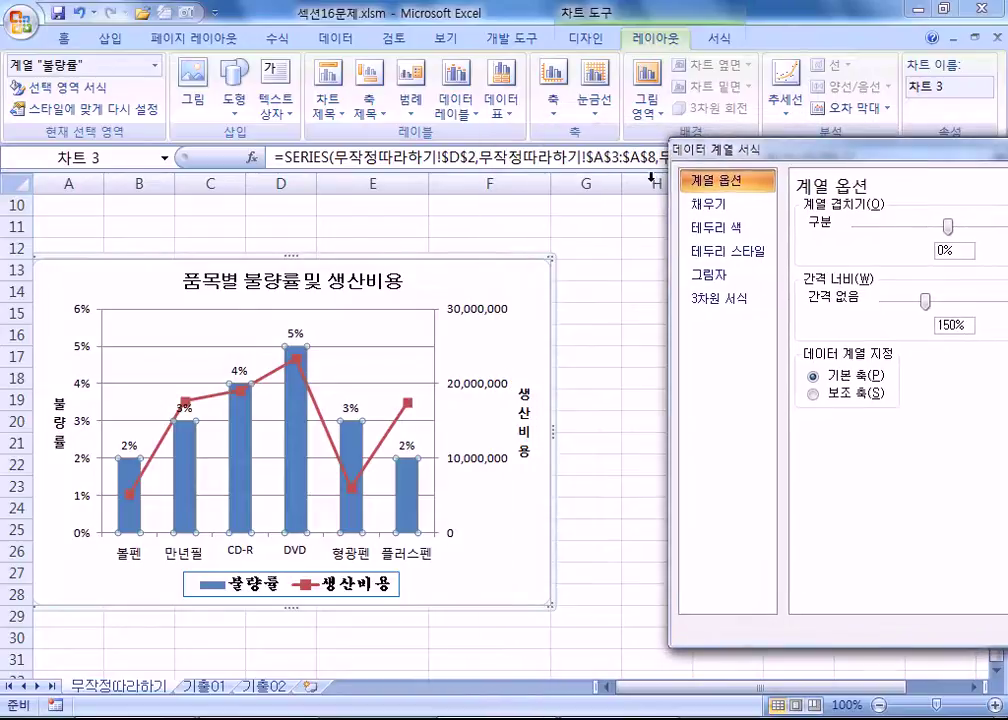
left_click(296, 289)
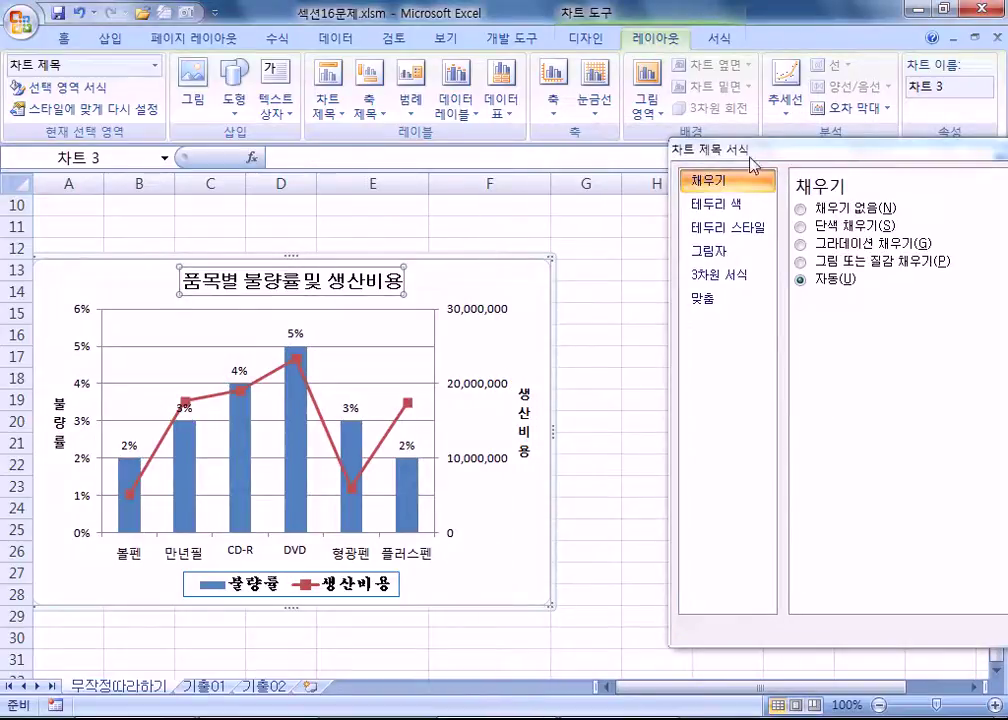
left_click(522, 452)
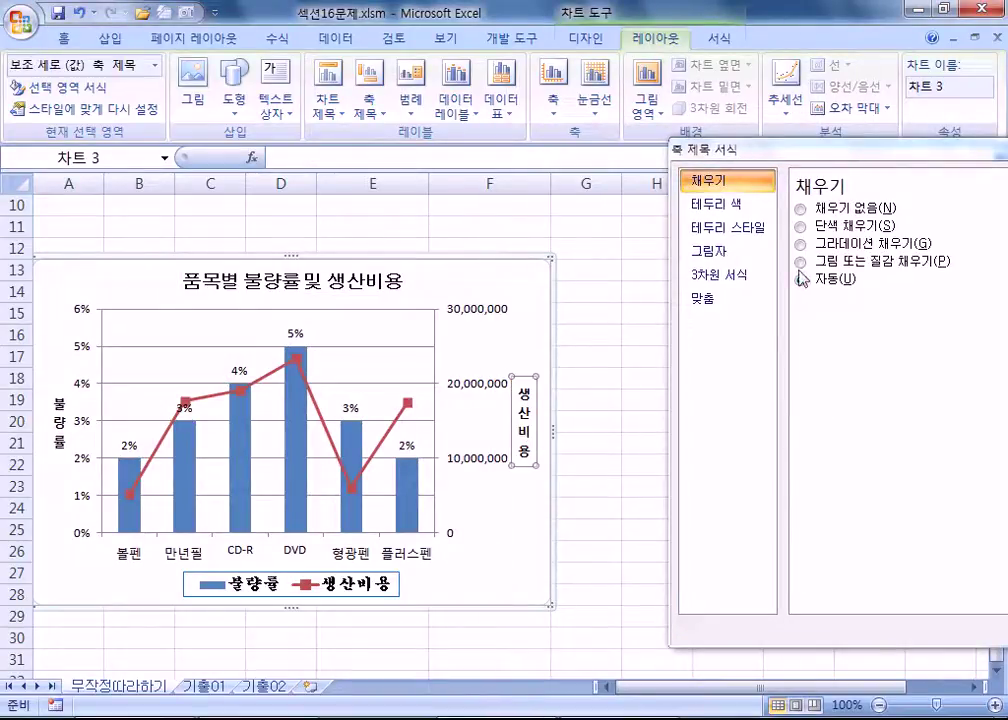
left_click_drag(746, 149, 638, 132)
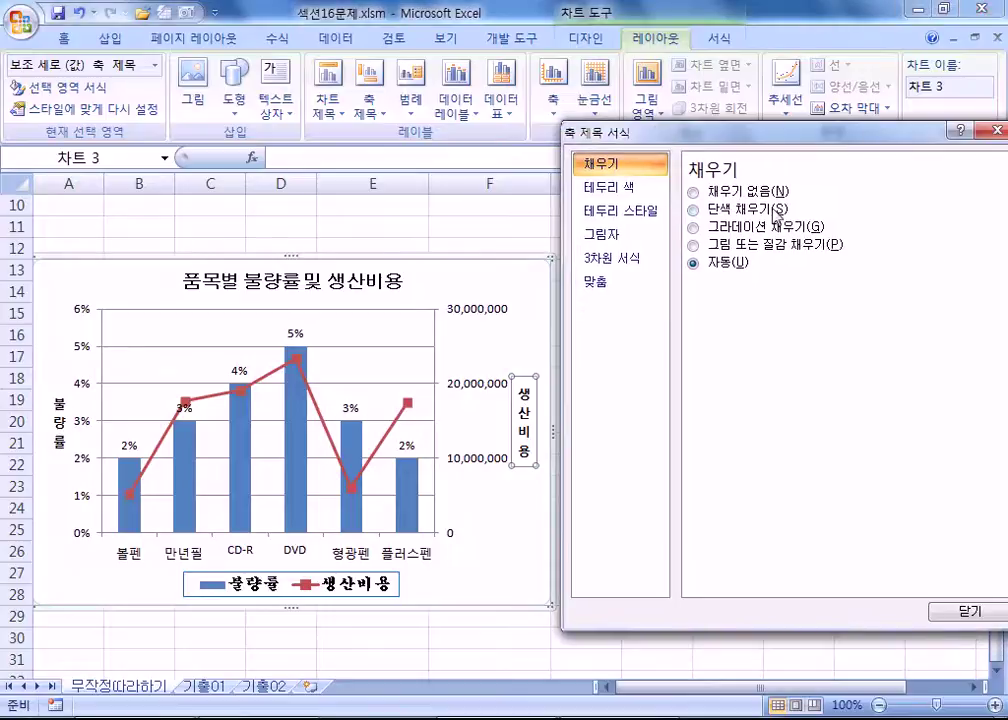
left_click(352, 598)
left_click_drag(636, 138, 624, 216)
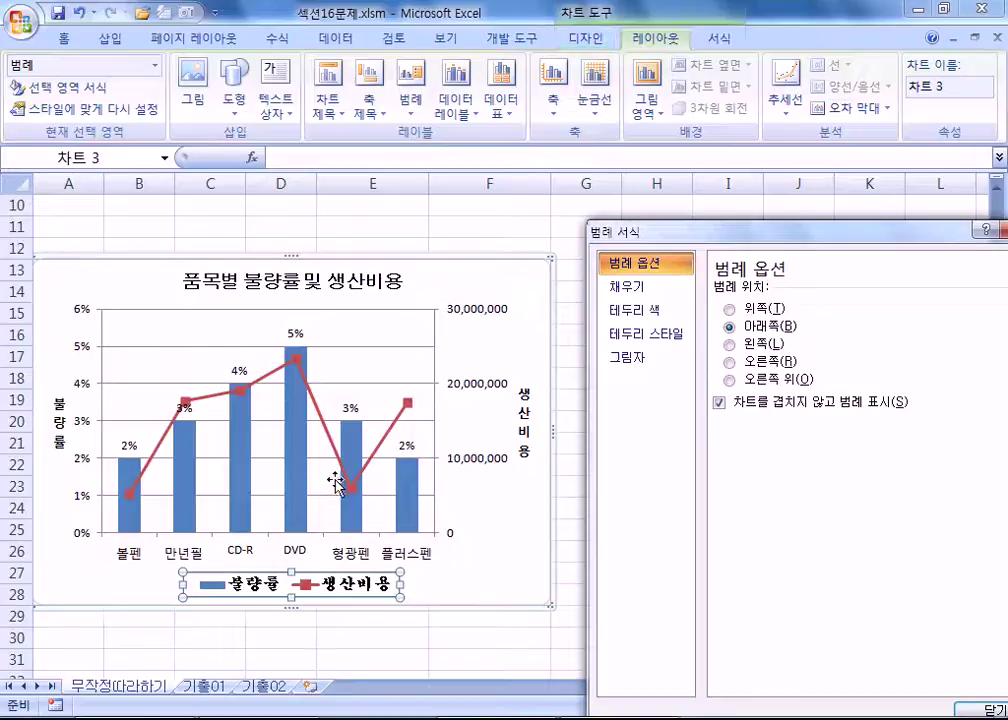
left_click(331, 430)
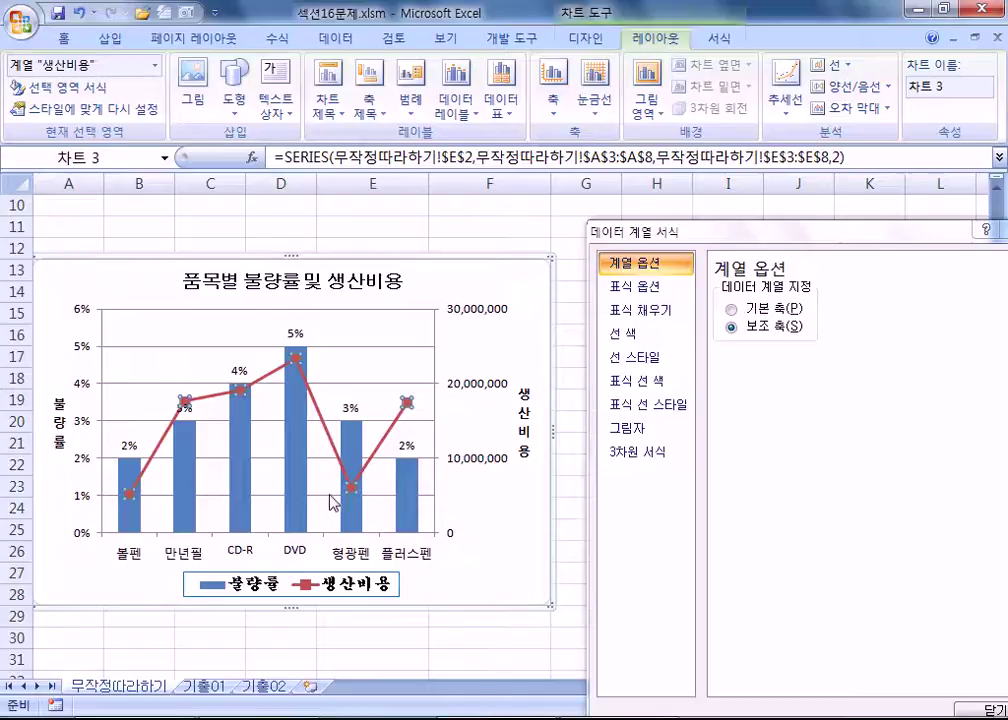
left_click(355, 335)
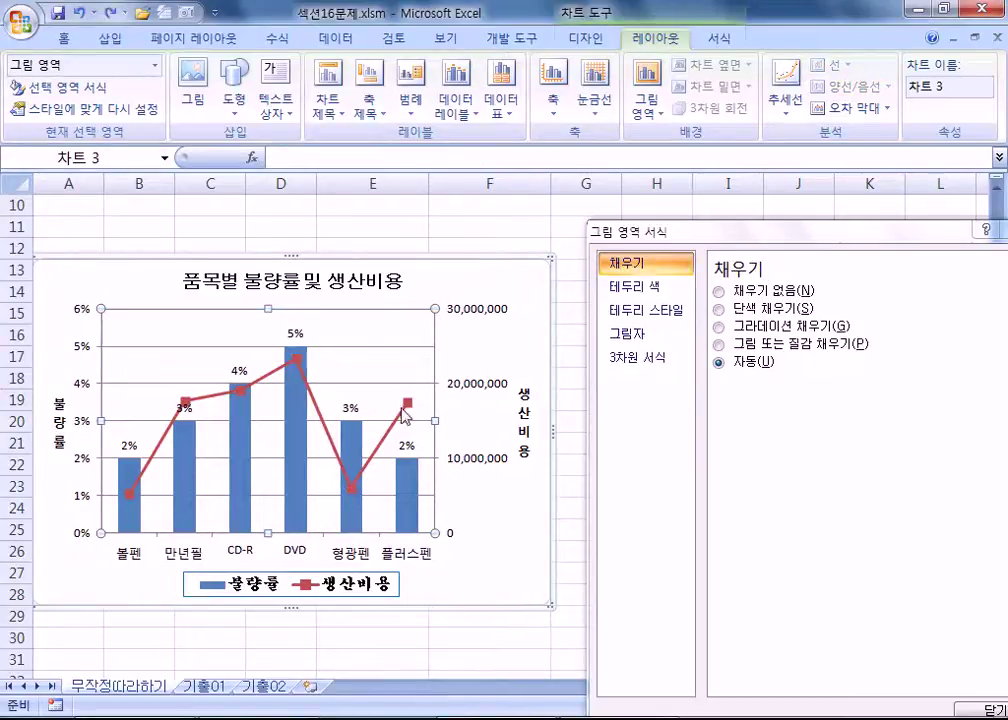
Set the line width of the 생산비용 series to 4 pt.
left_click(397, 427)
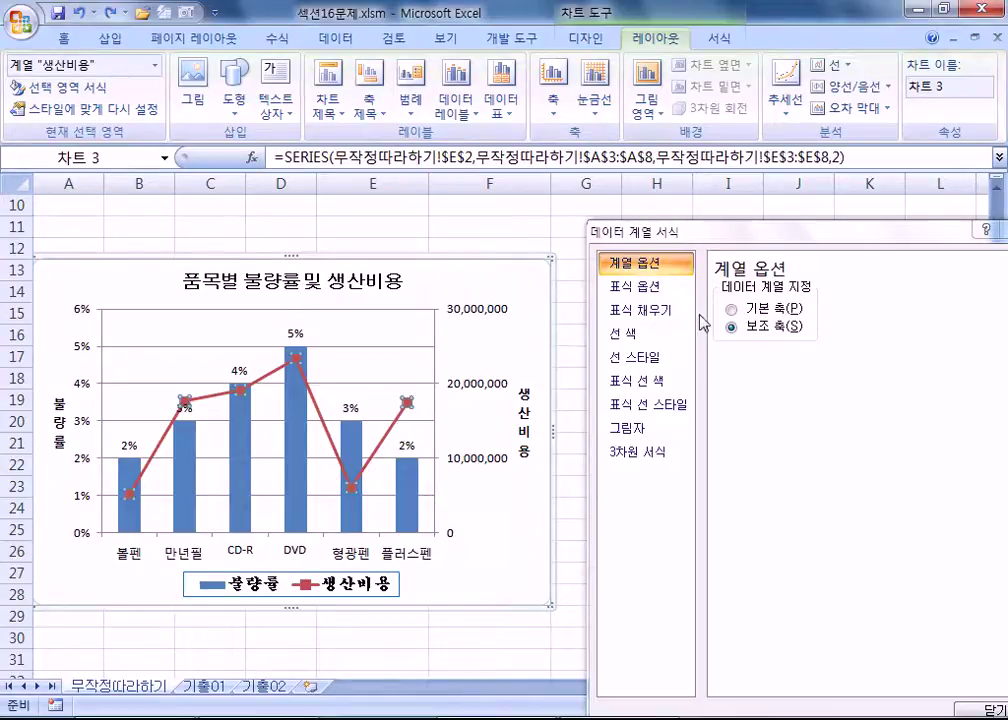
left_click(634, 357)
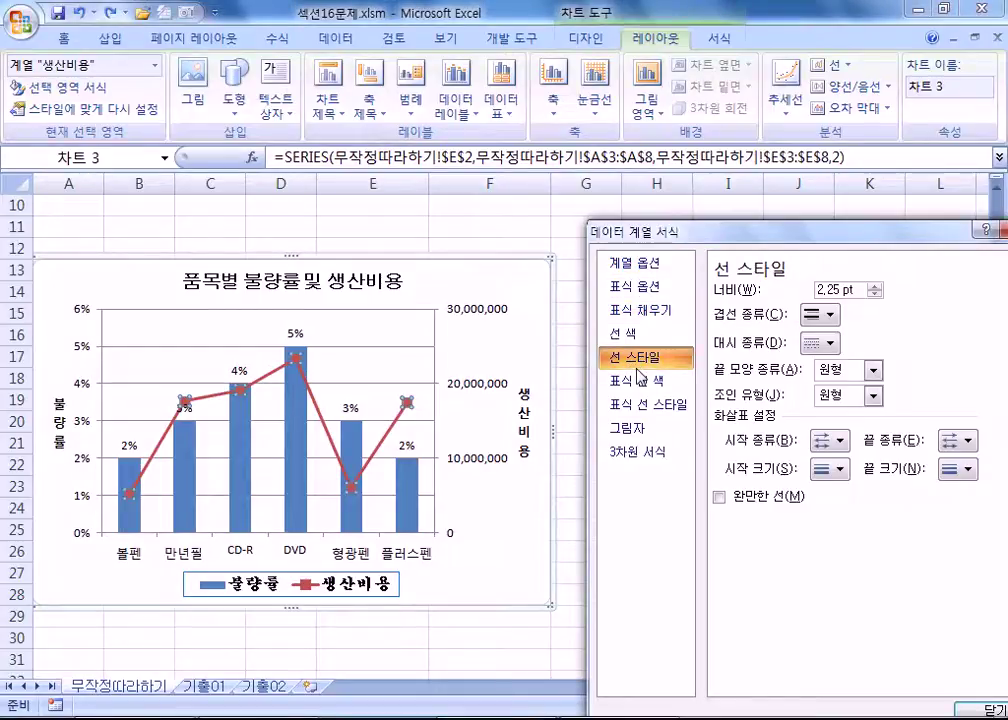
left_click(875, 288)
left_click(875, 288)
left_click(875, 288)
left_click(875, 288)
left_click(875, 288)
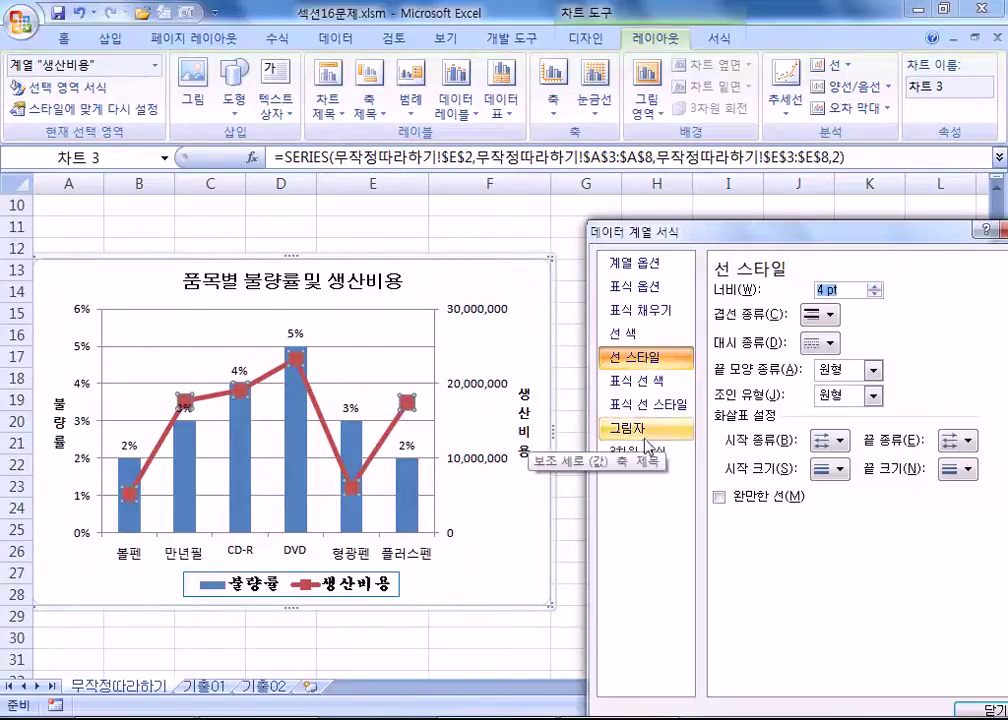
Color the 생산비용 line with the standard orange as a solid line (실선).
left_click(628, 333)
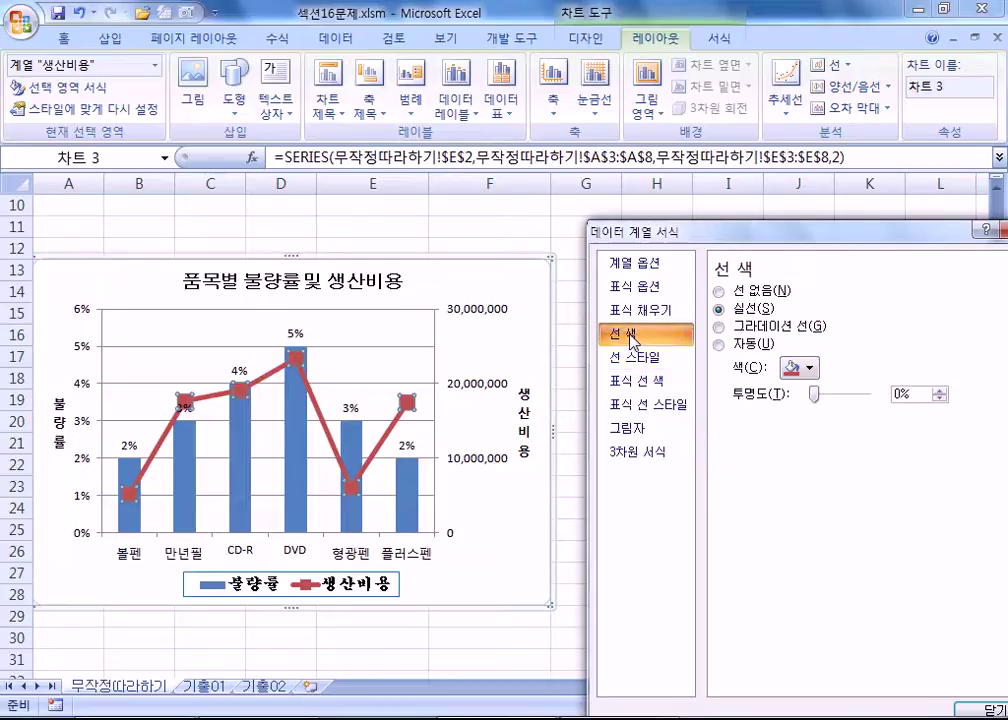
left_click(811, 369)
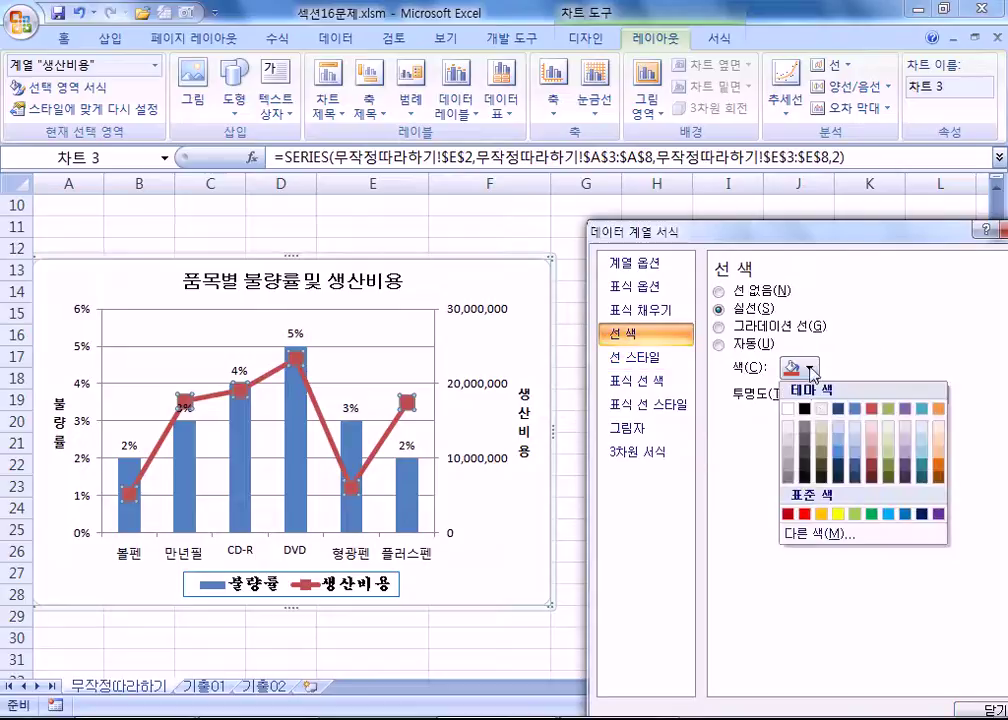
left_click(821, 514)
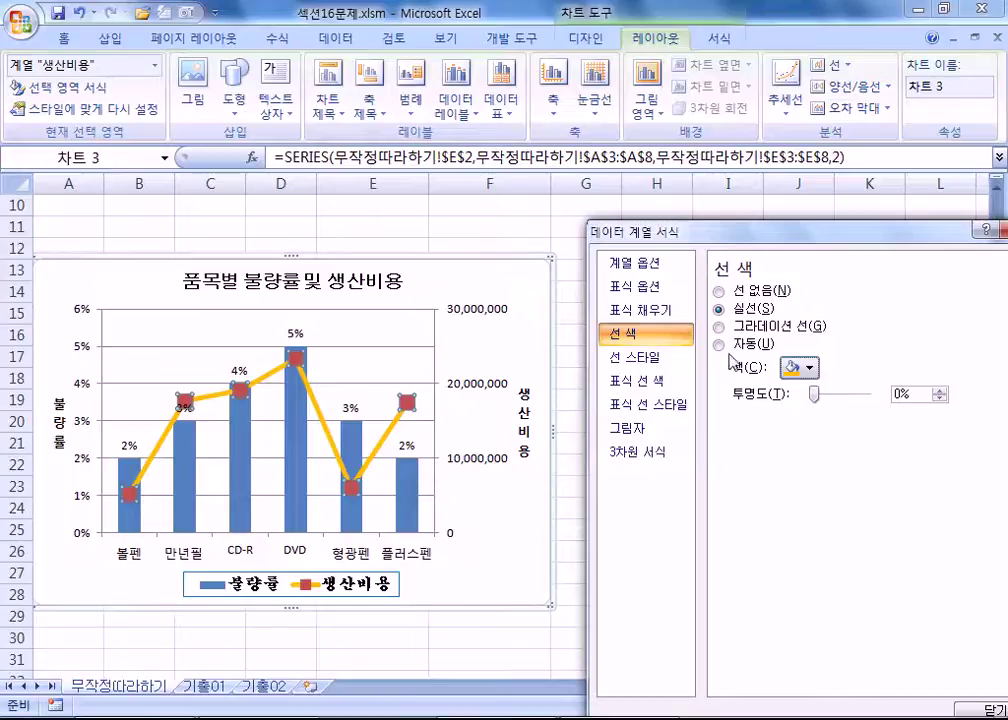
Turn the 생산비용 line into a smoothed line (완만한 선).
left_click(640, 356)
left_click(751, 497)
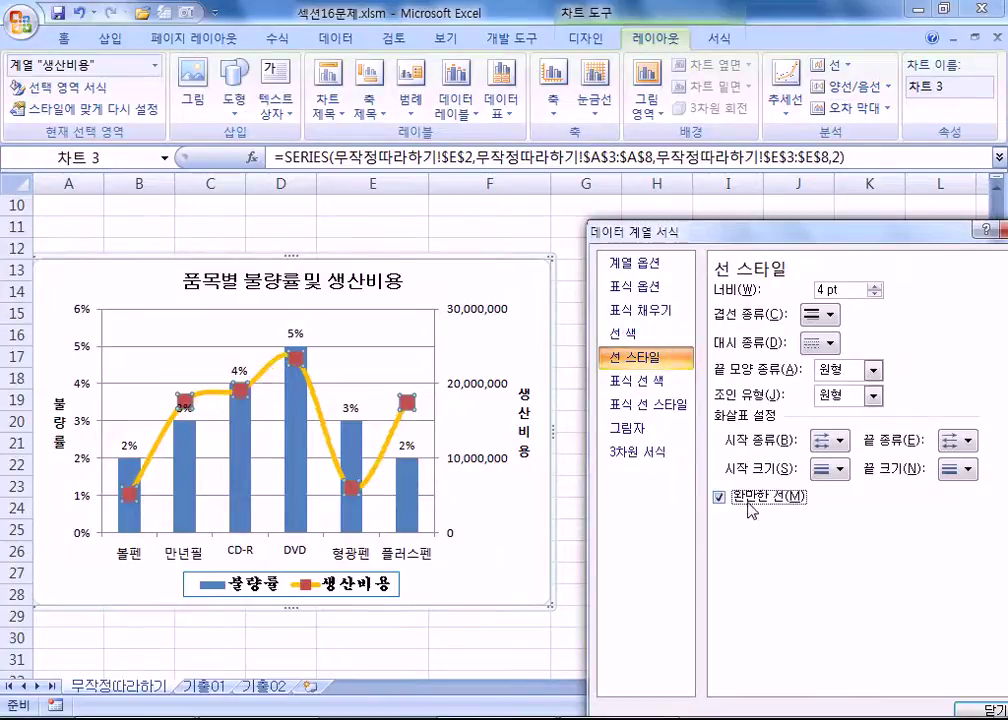
left_click(751, 507)
left_click(751, 507)
left_click_drag(753, 238, 722, 193)
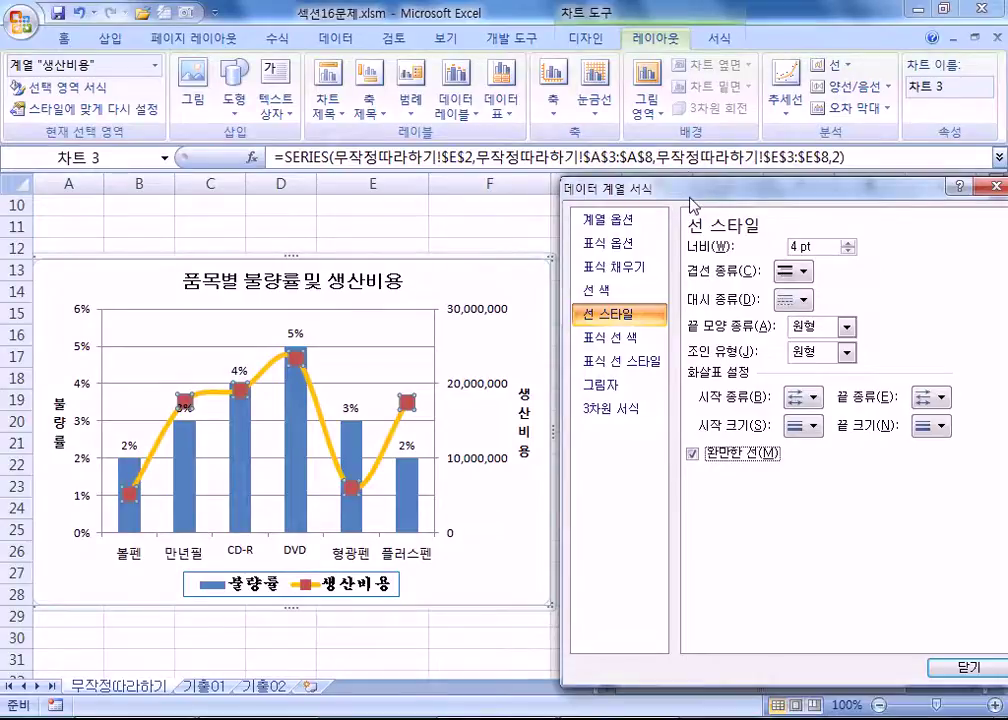
left_click_drag(693, 192, 773, 220)
Examine the formatting options of the chart area, titles, 불량률 axis and columns, legend, gridlines, plot area and 생산비용 line.
left_click(523, 269)
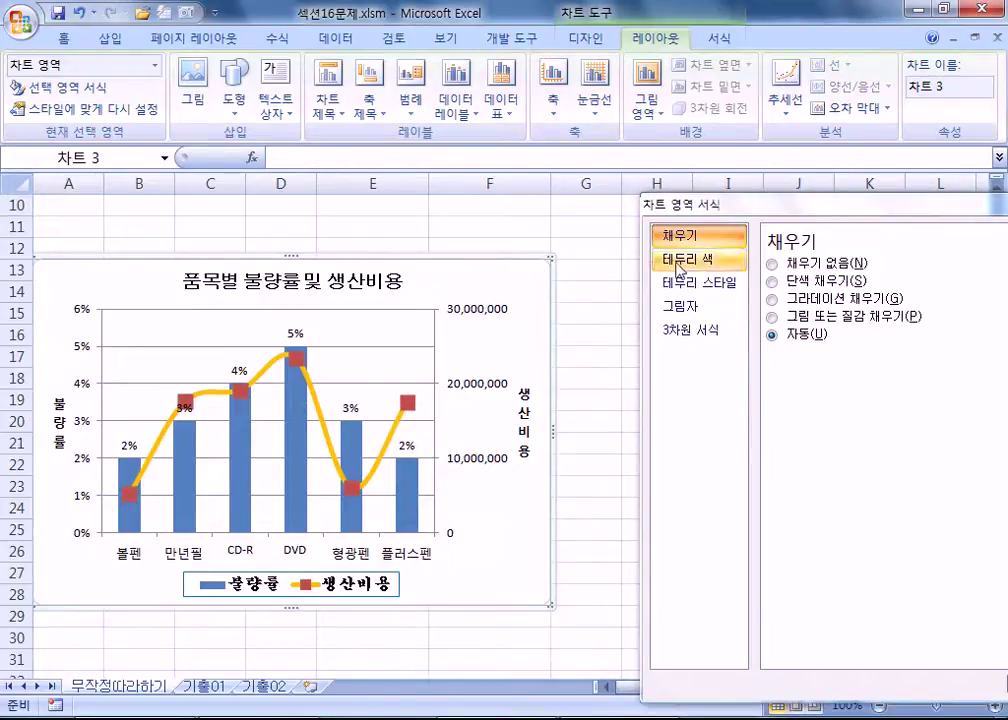
left_click(368, 281)
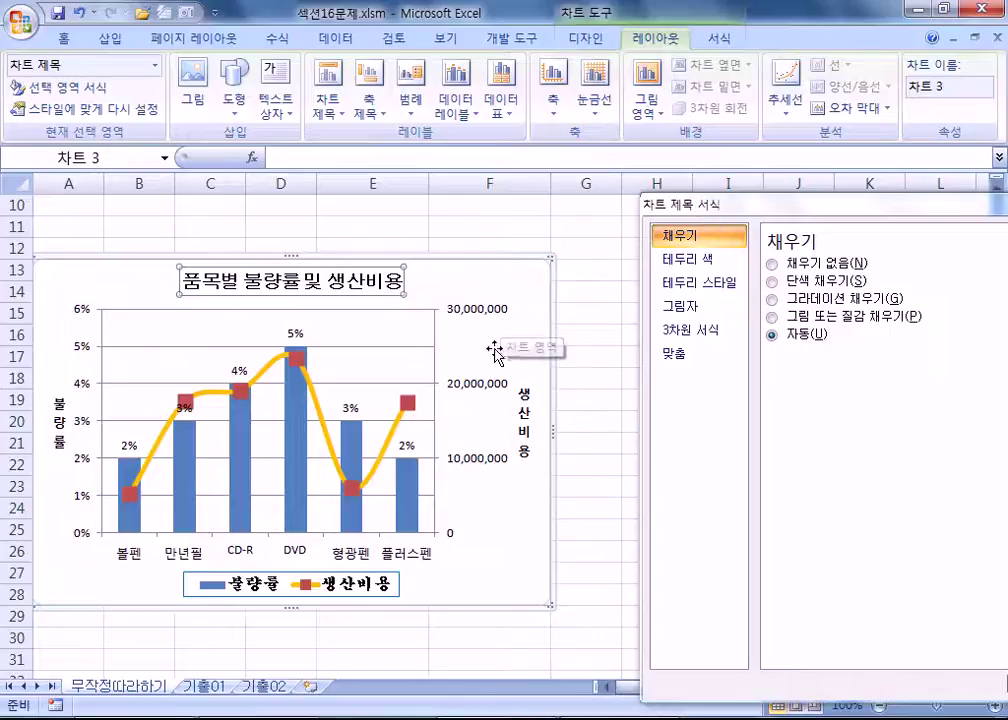
left_click(64, 426)
left_click(522, 442)
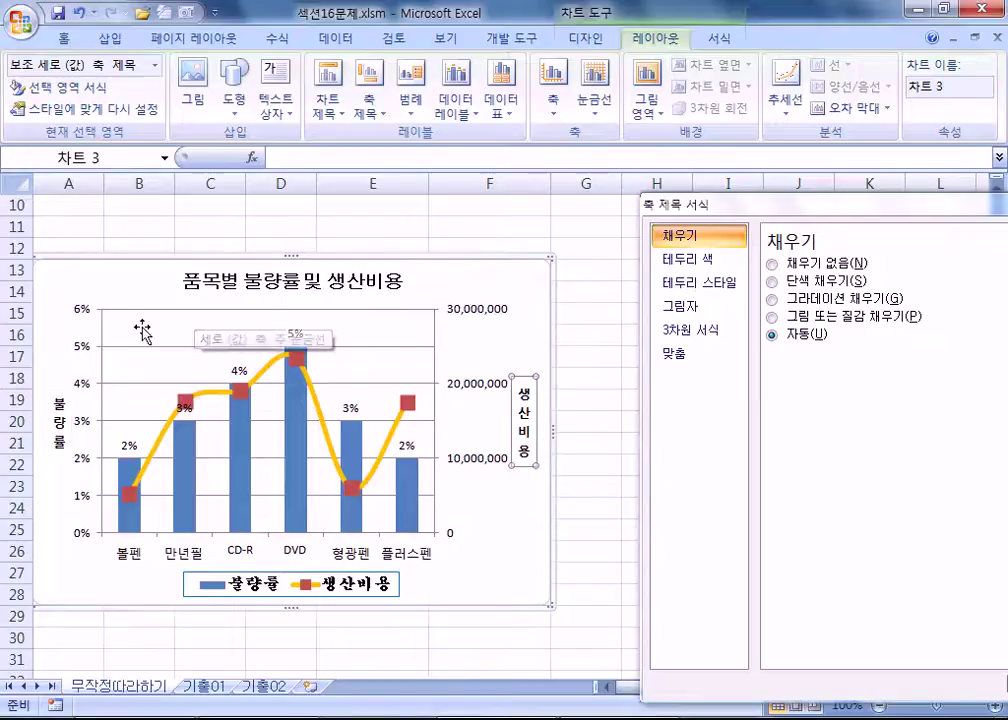
key("Up")
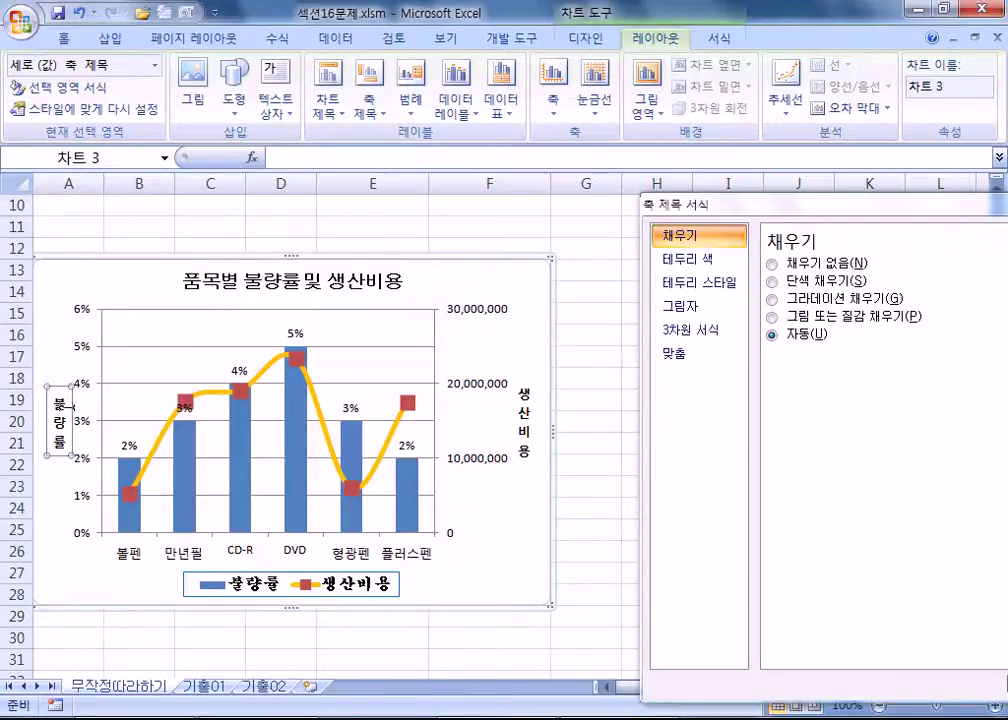
left_click(80, 347)
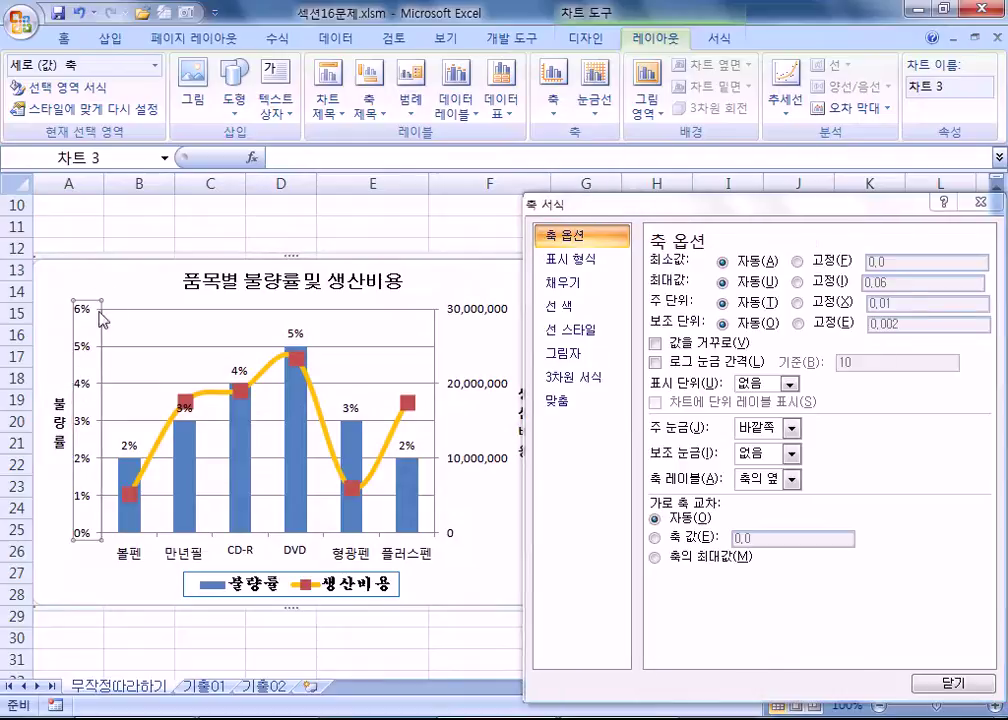
left_click(240, 436)
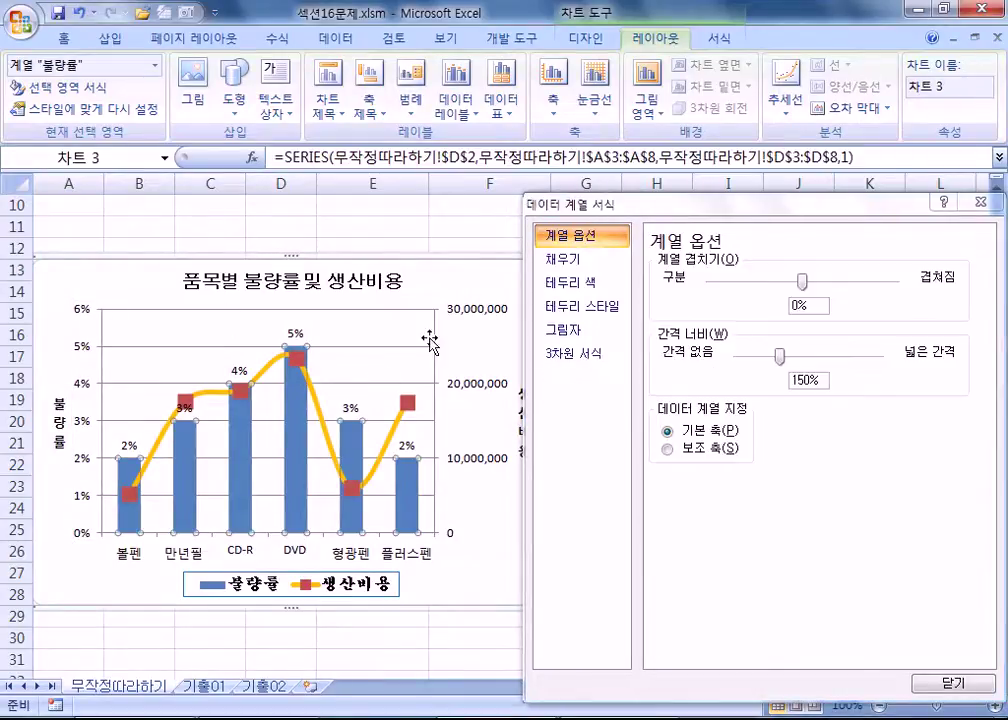
left_click(276, 588)
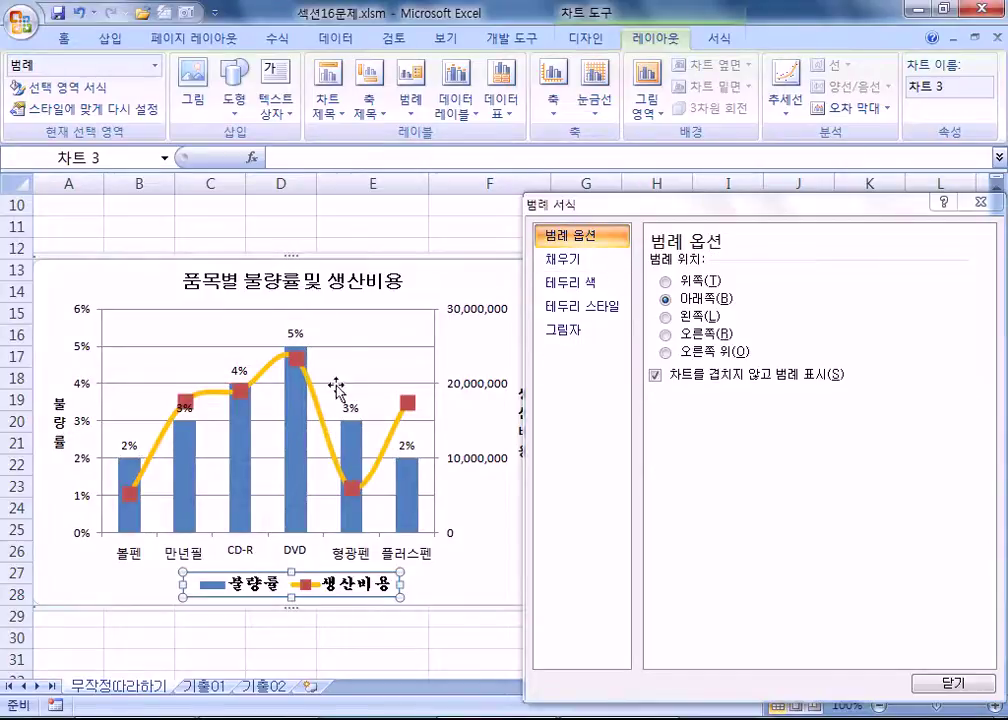
left_click(355, 347)
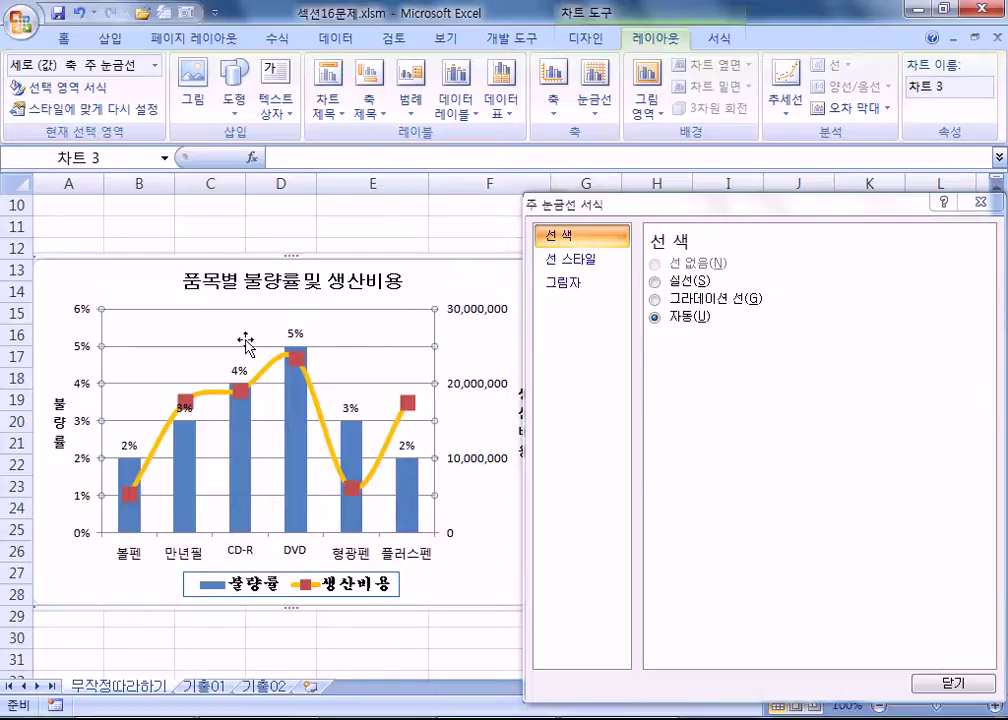
left_click(199, 333)
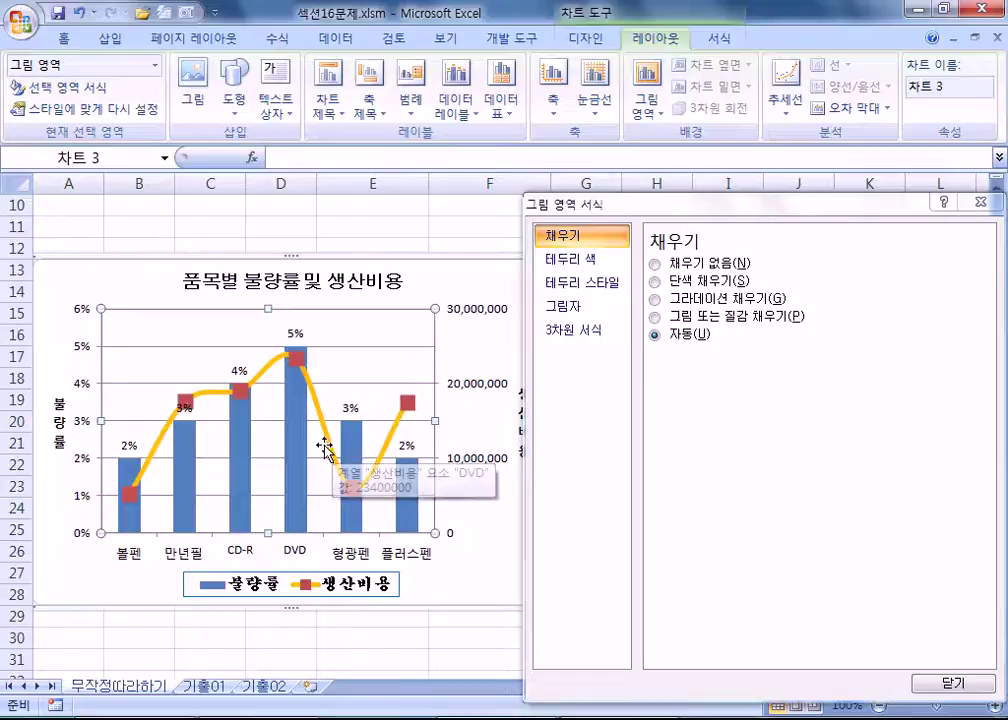
left_click(395, 433)
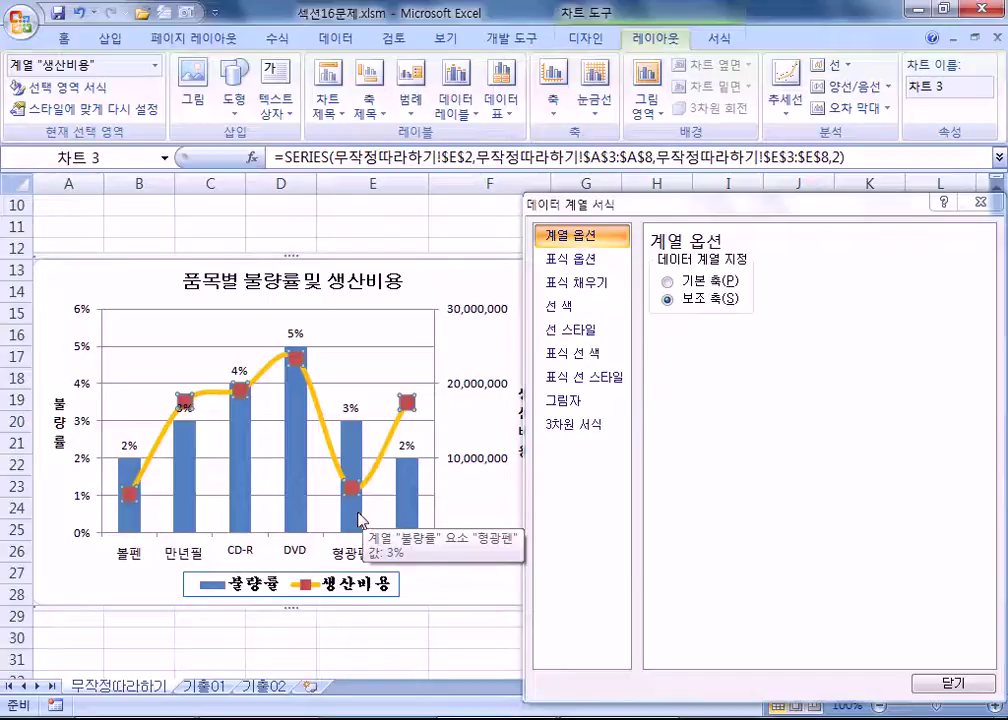
left_click(978, 202)
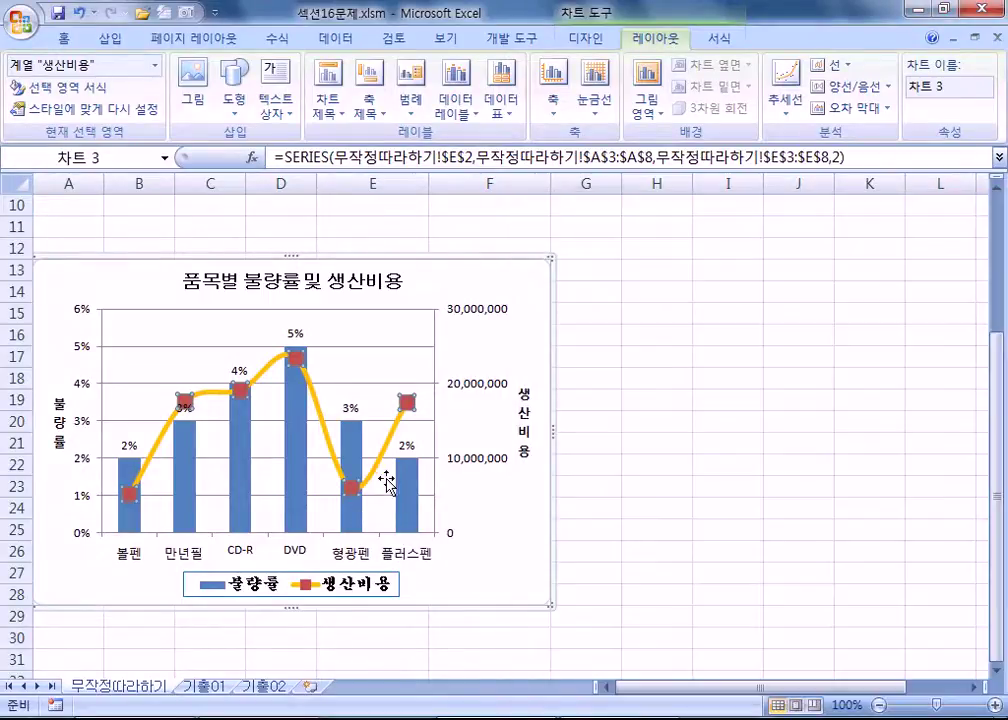
Reopen the 생산비용 series formatting, review its line style and reapply the standard orange line color.
double_click(300, 356)
left_click_drag(592, 207, 635, 178)
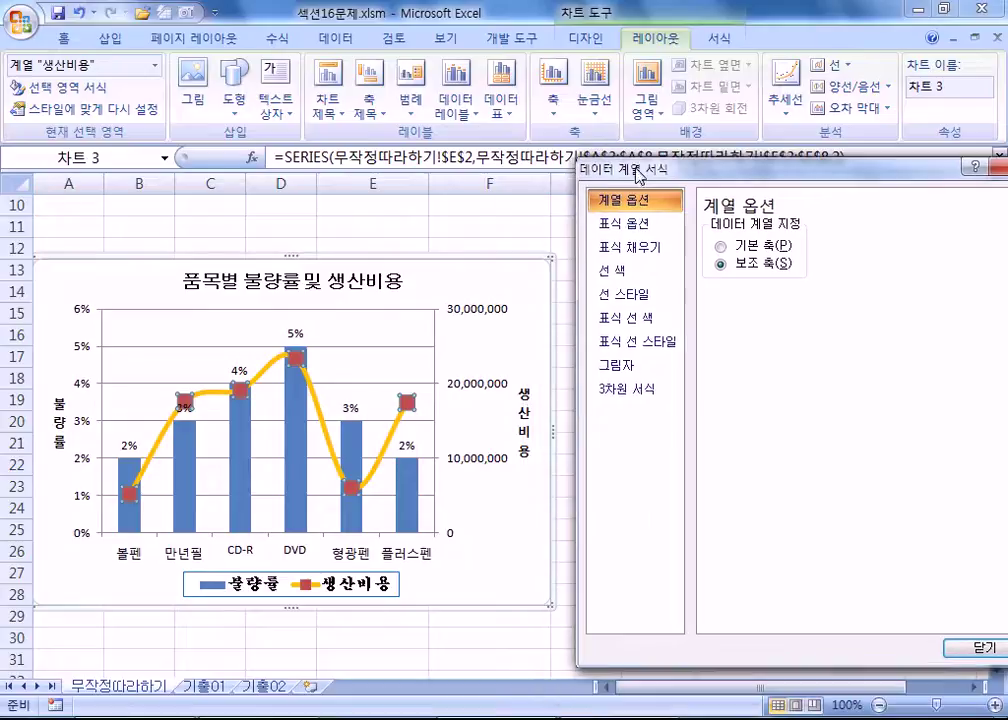
left_click(616, 294)
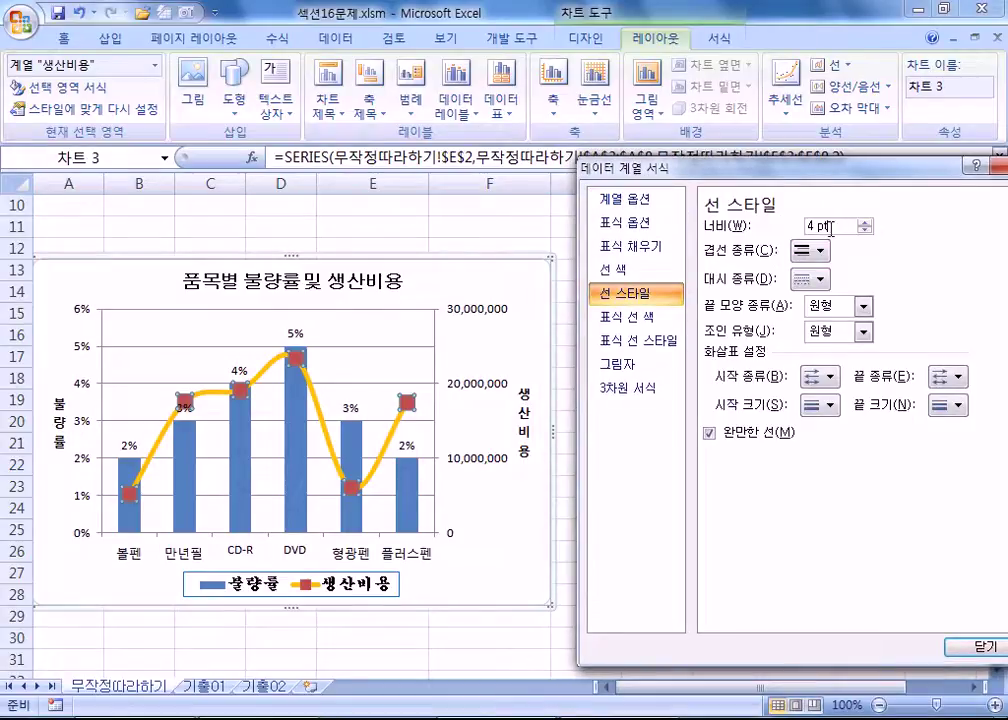
left_click(612, 270)
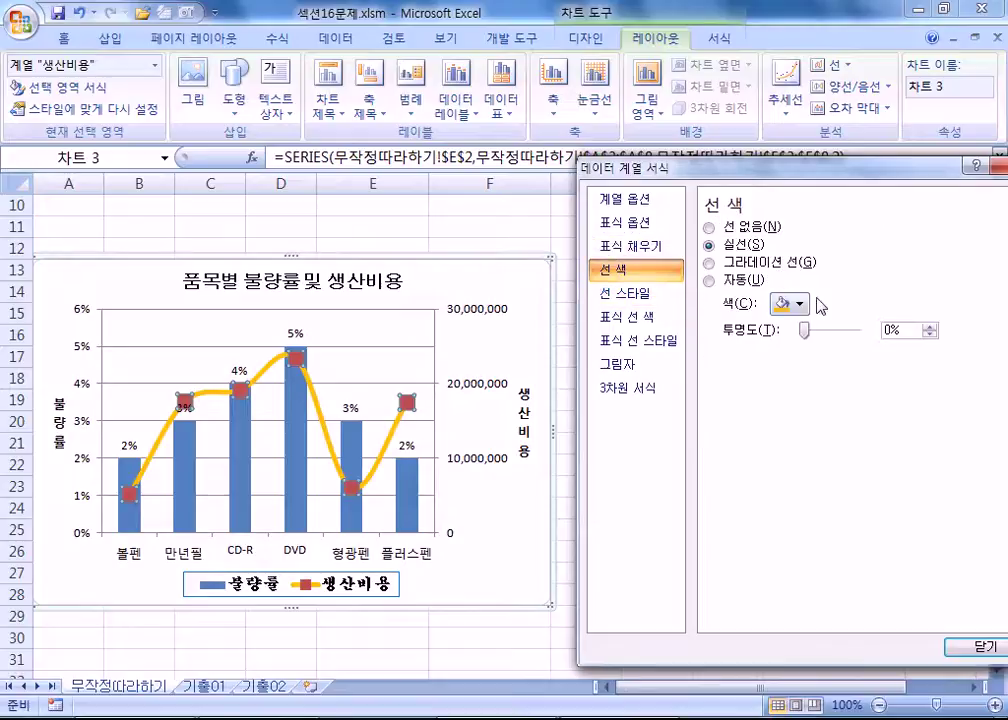
left_click(790, 304)
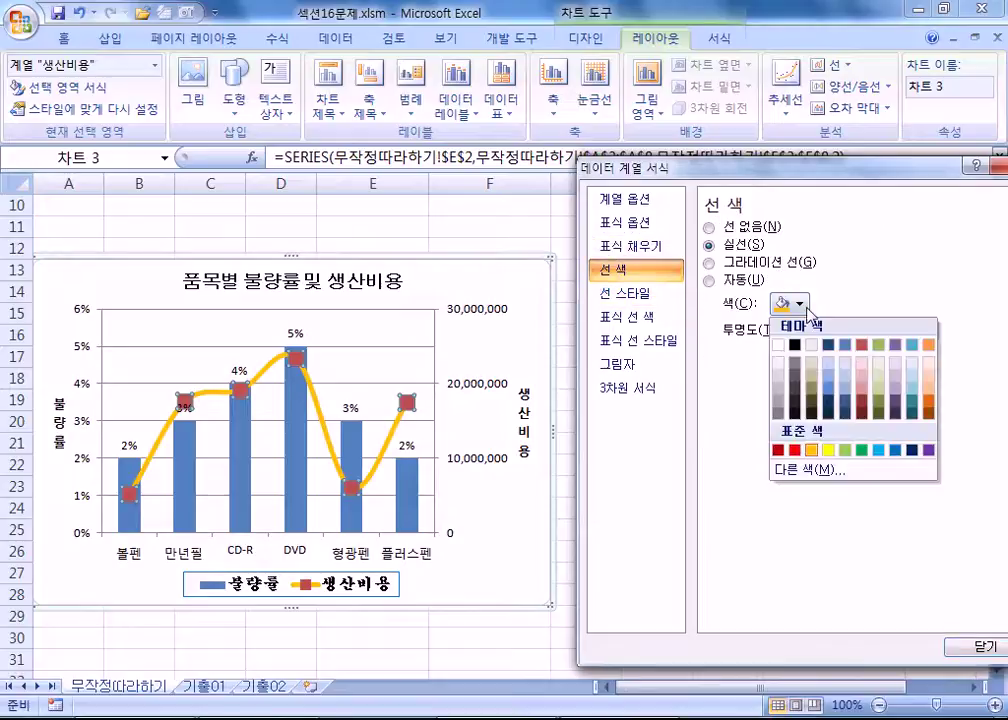
left_click(812, 452)
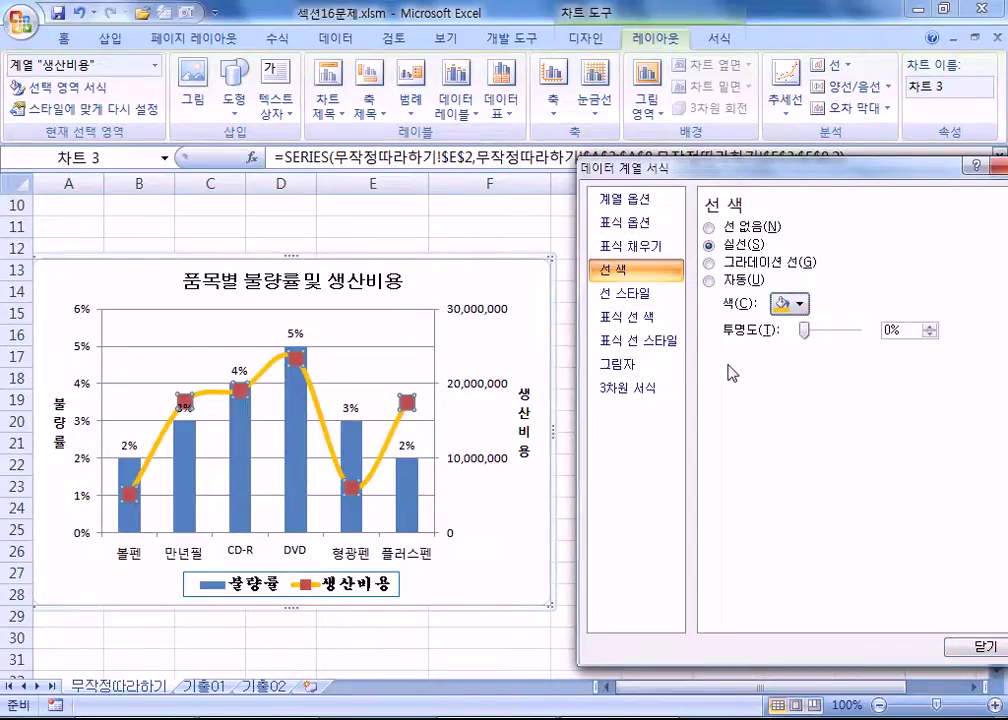
Turn the smoothed line of the 생산비용 series off and back on.
left_click(633, 295)
left_click(711, 434)
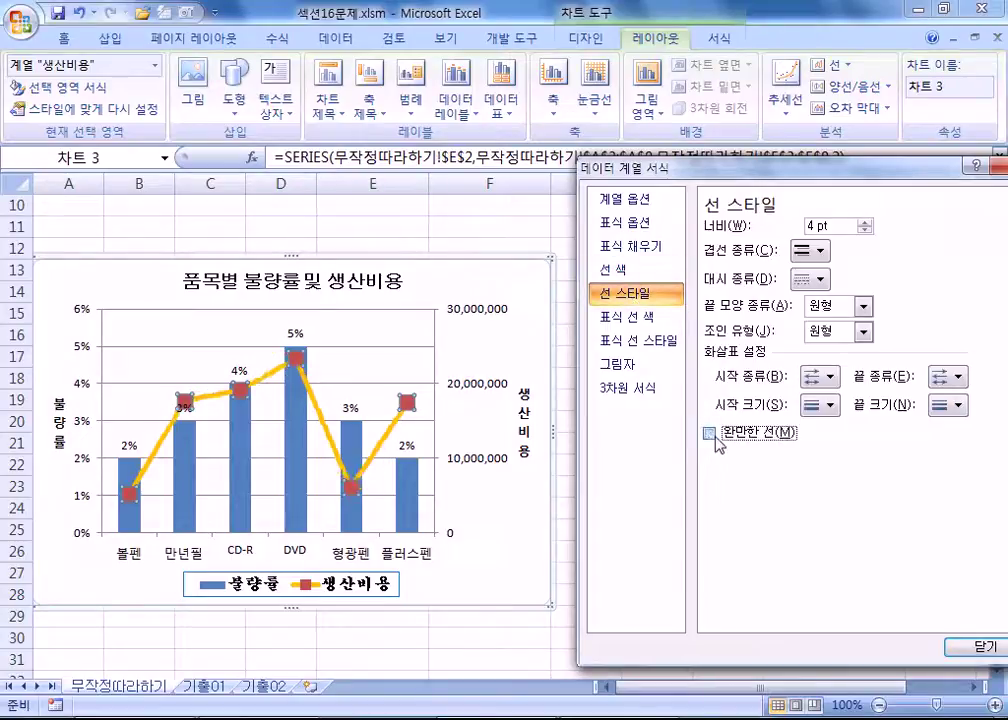
left_click(711, 434)
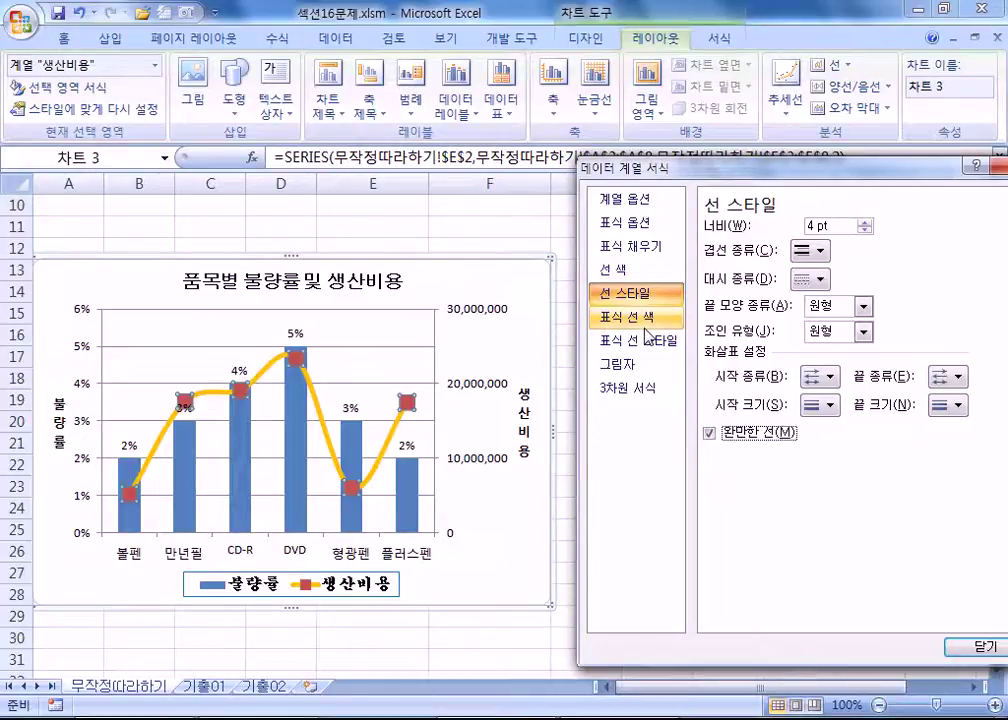
Apply the outer shadow preset that falls diagonally to the lower right to the chart area.
left_click(482, 269)
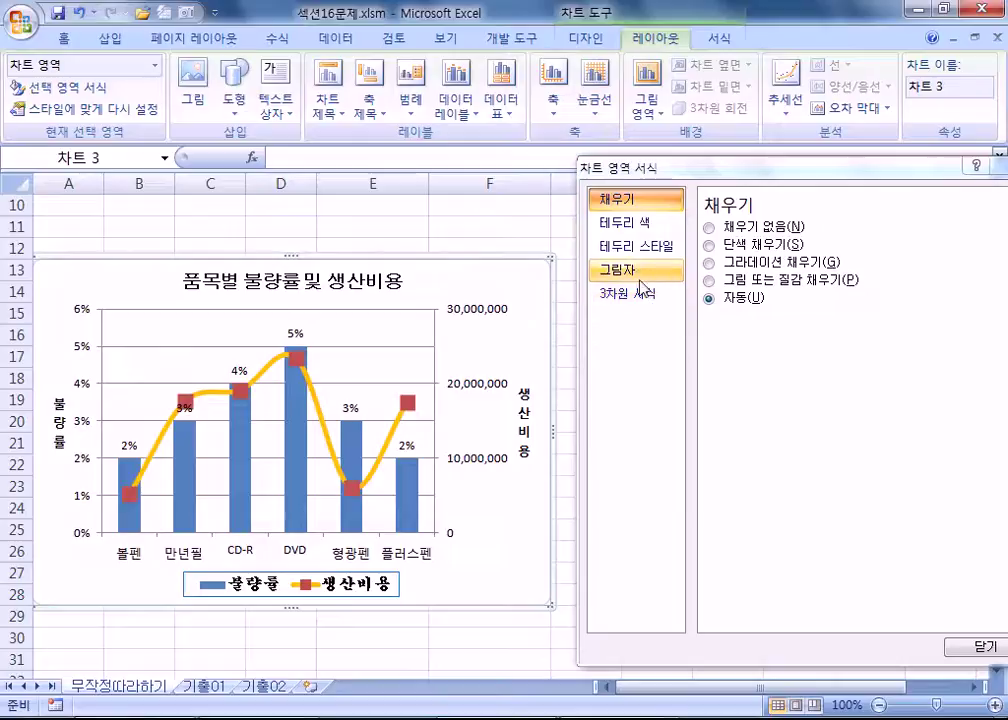
left_click(641, 281)
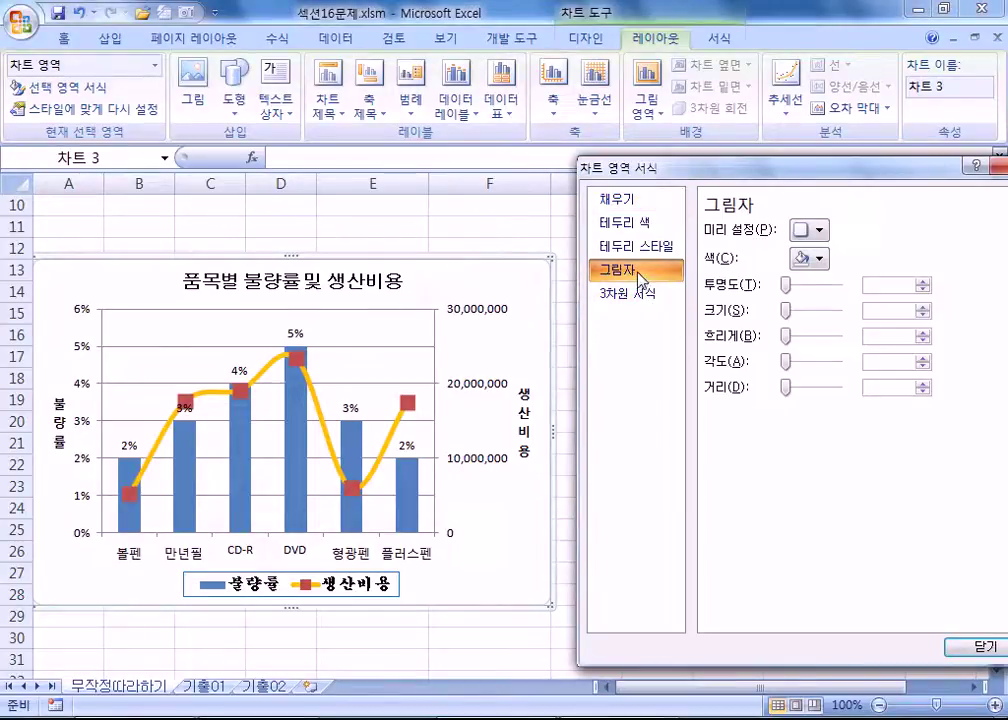
left_click(819, 232)
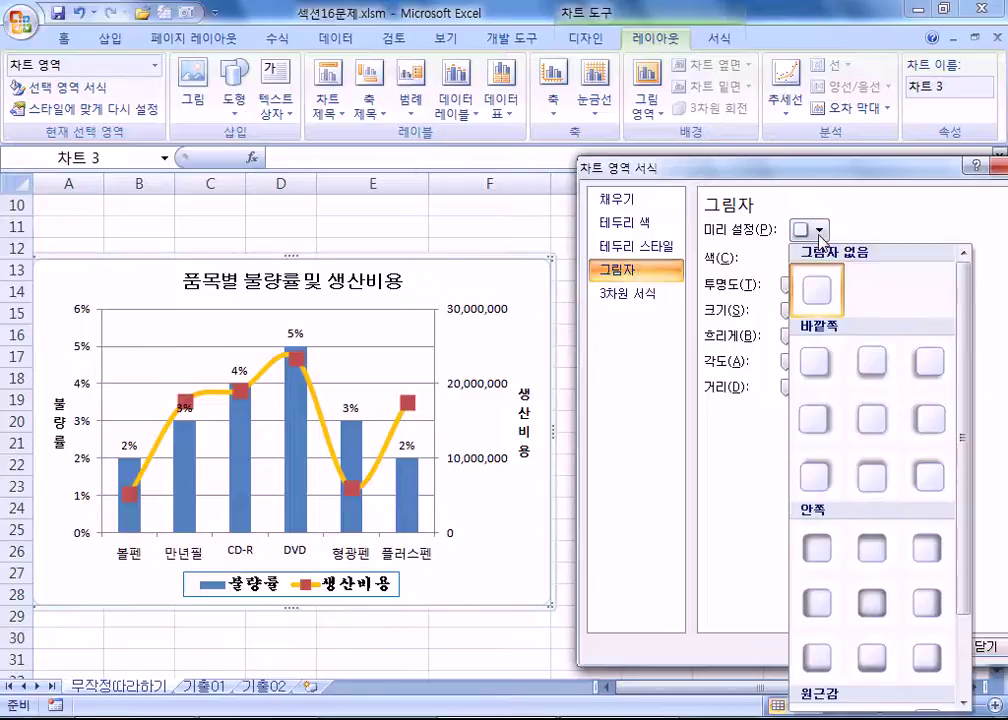
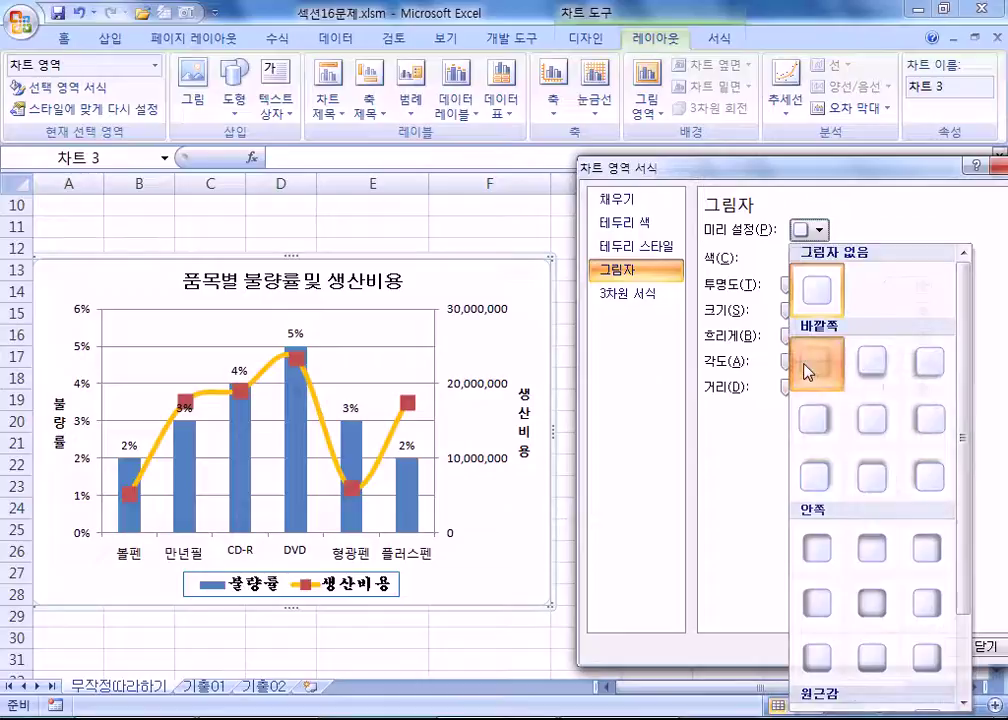
left_click(810, 369)
Give the chart area's border rounded corners and deselect the chart to check the outline.
left_click(650, 248)
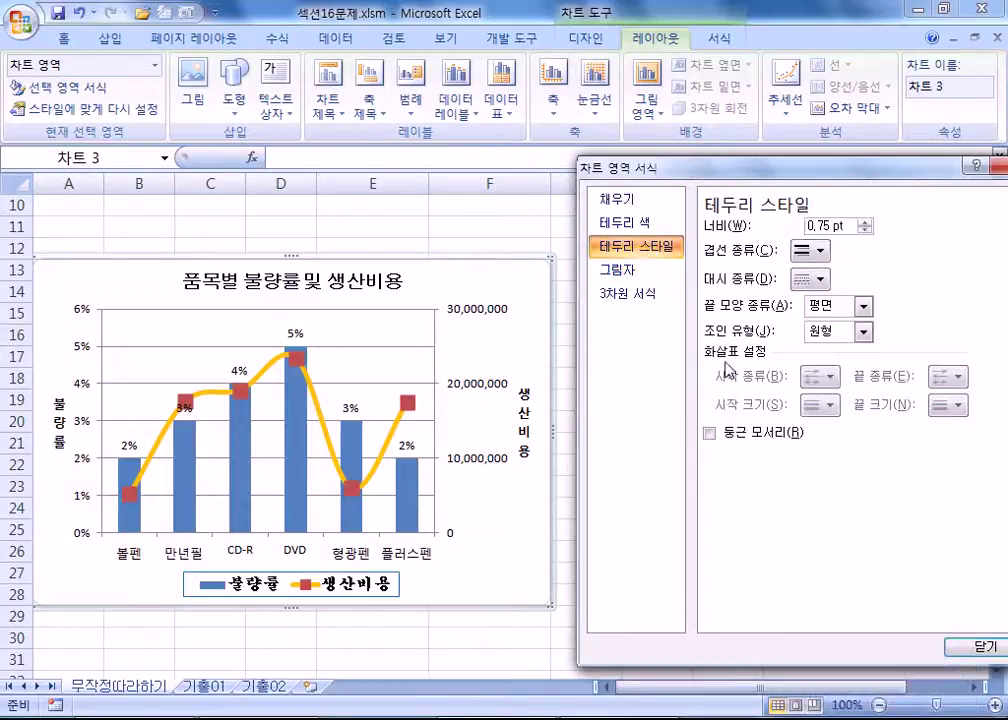
left_click(758, 436)
left_click(457, 640)
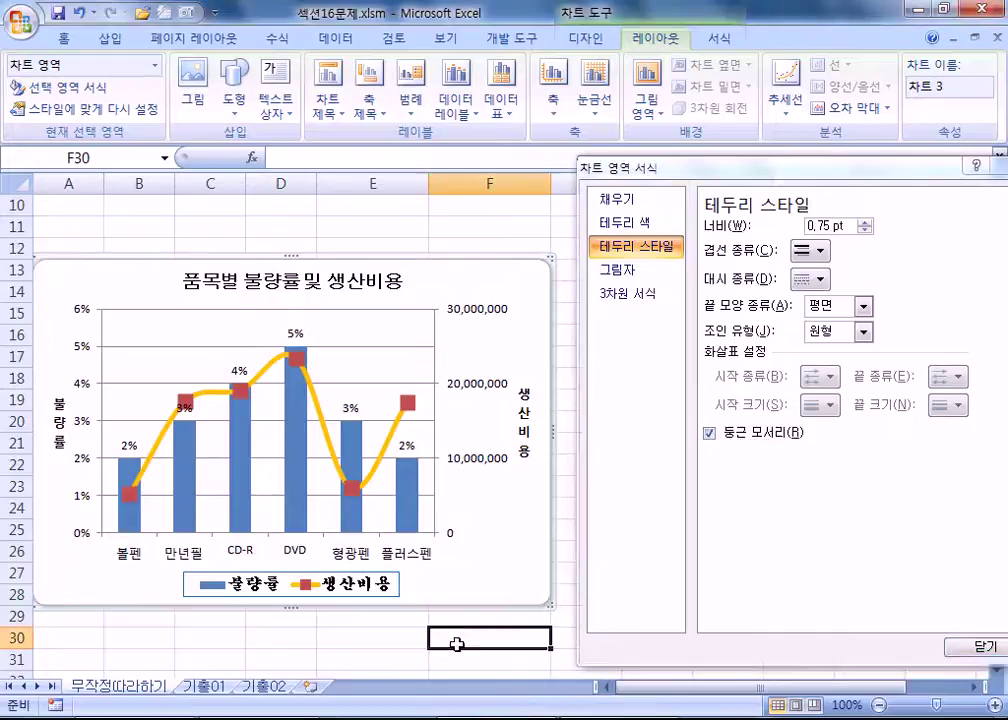
scroll(501, 631, "down", 3)
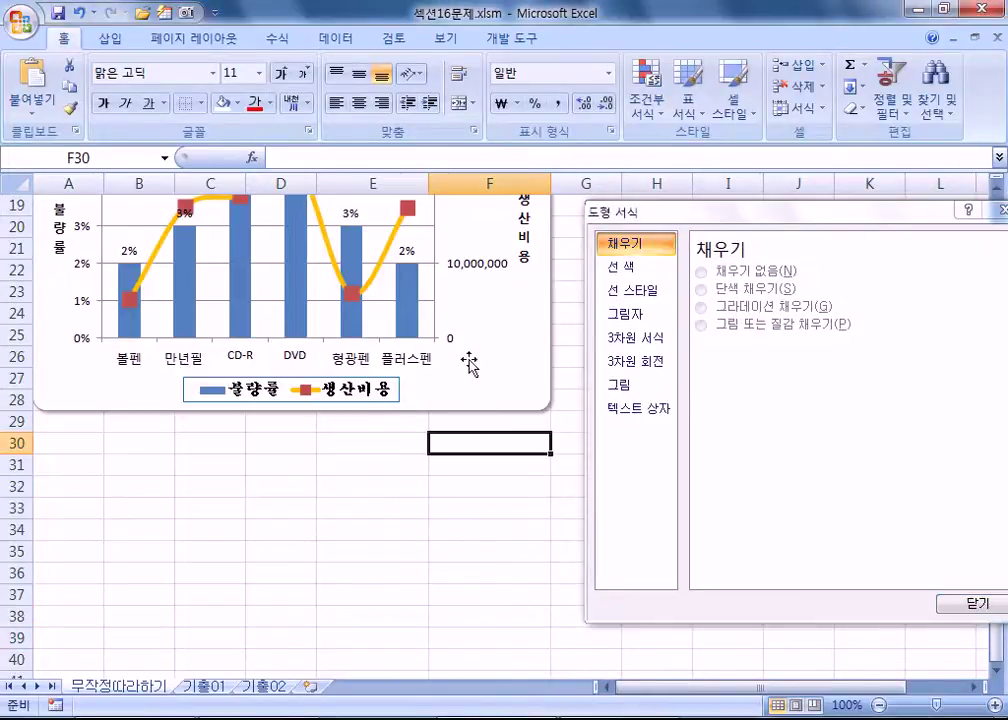
Turn the chart area's rounded corners off and back on to compare the border with and without them.
left_click(508, 351)
left_click(636, 246)
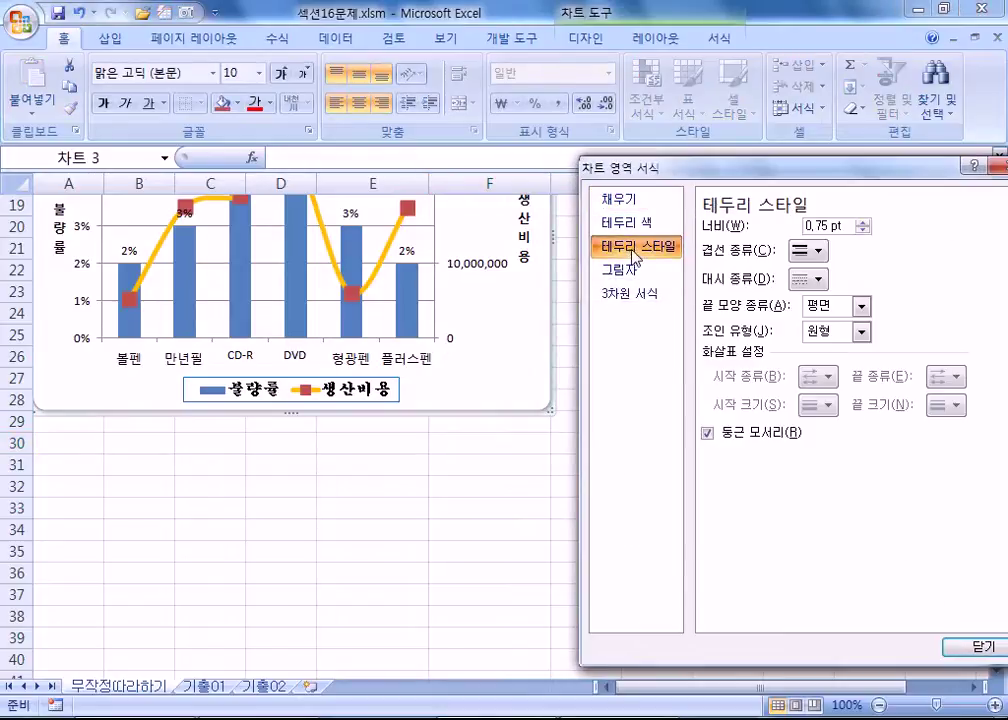
left_click(721, 440)
left_click(721, 440)
left_click(522, 500)
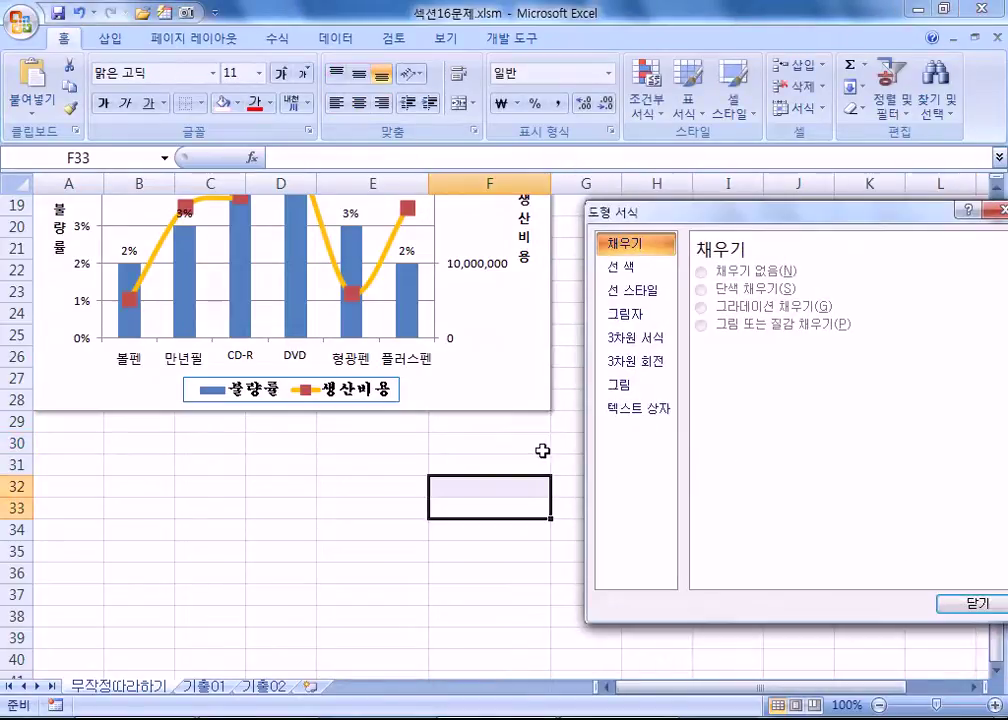
left_click(522, 405)
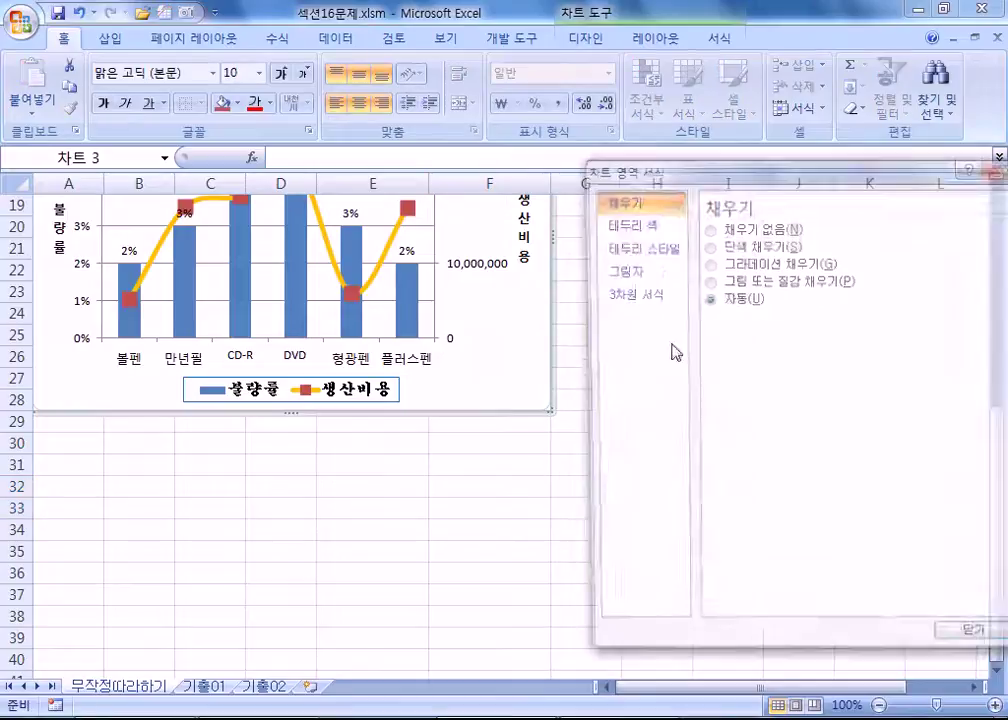
left_click(636, 246)
left_click(712, 437)
left_click(710, 434)
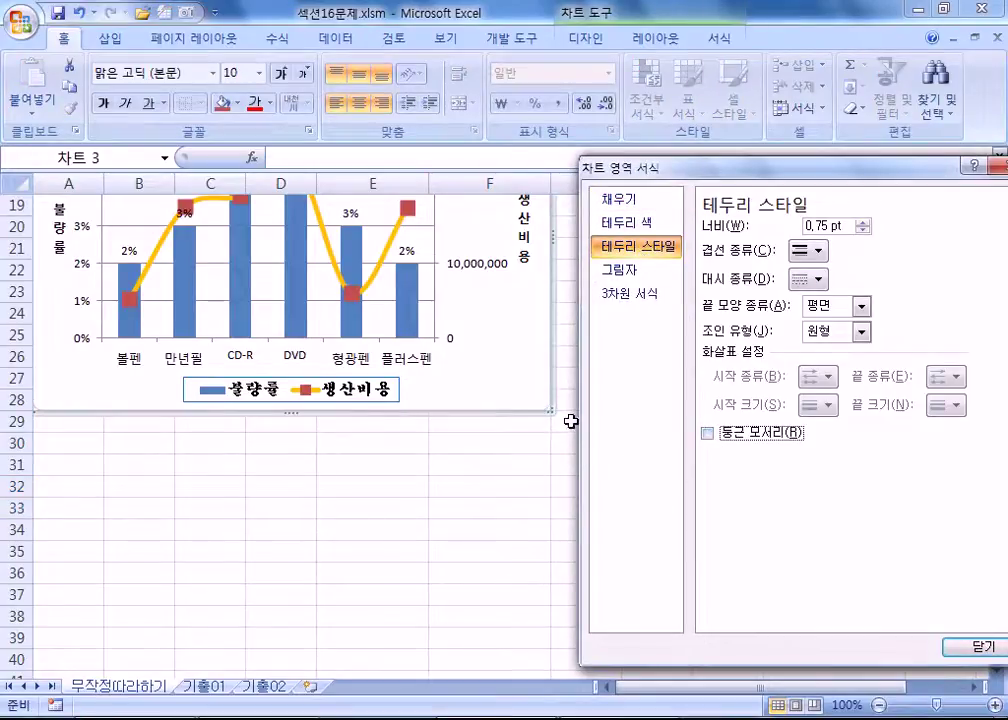
left_click(718, 433)
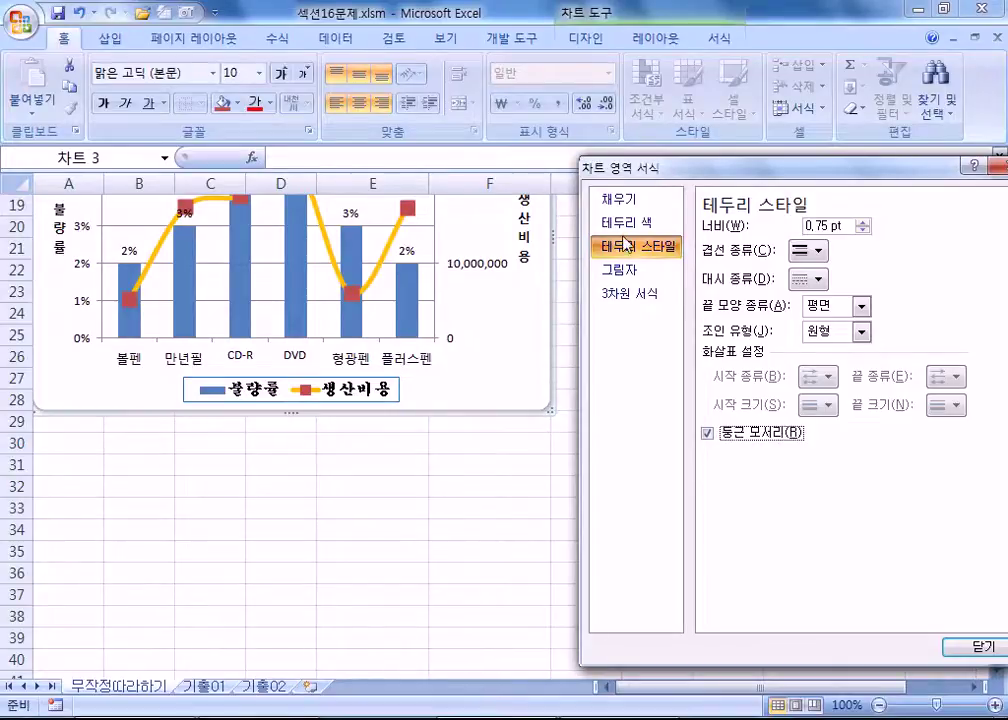
Reapply the lower-right diagonal outer shadow preset to the chart area, check the whole chart, and close the formatting dialog.
left_click(614, 270)
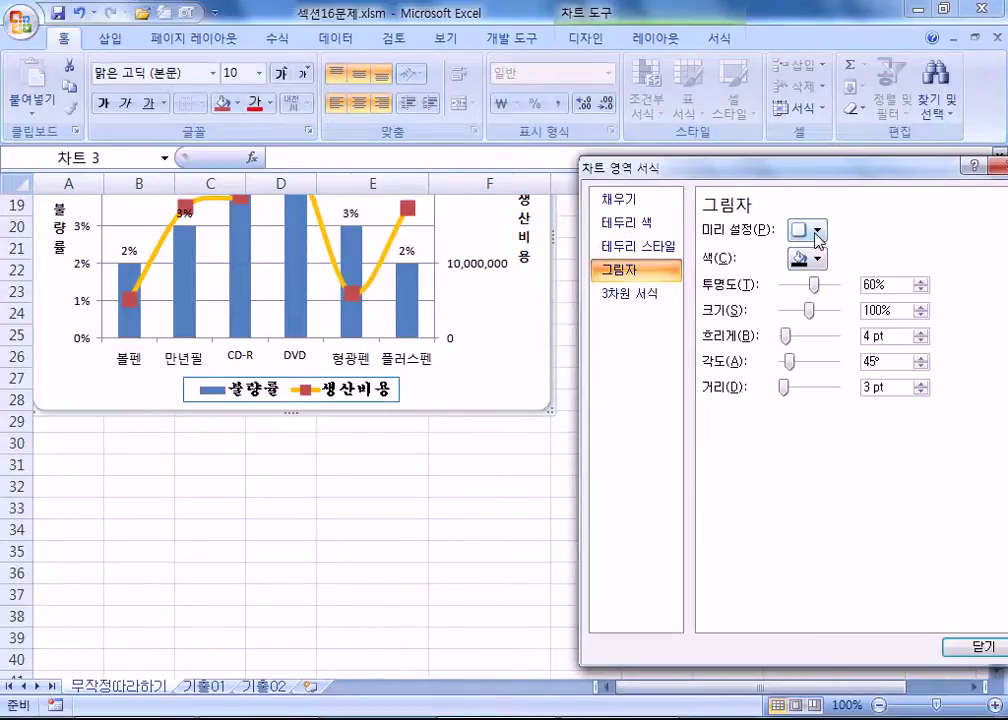
left_click(816, 231)
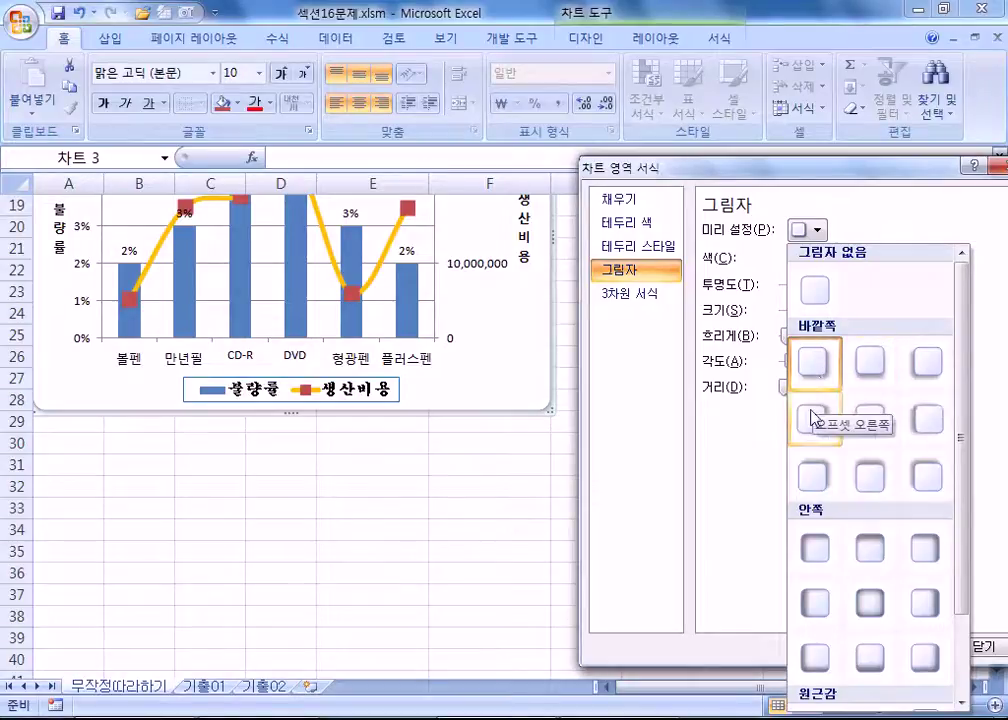
left_click(815, 375)
left_click(472, 577)
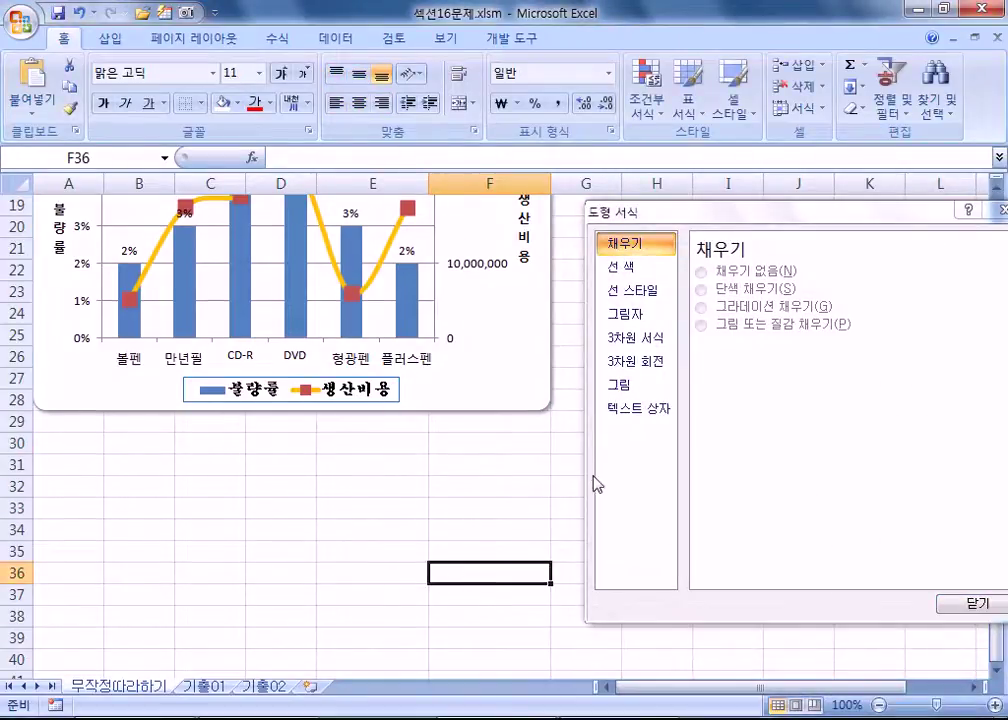
scroll(446, 344, "up", 4)
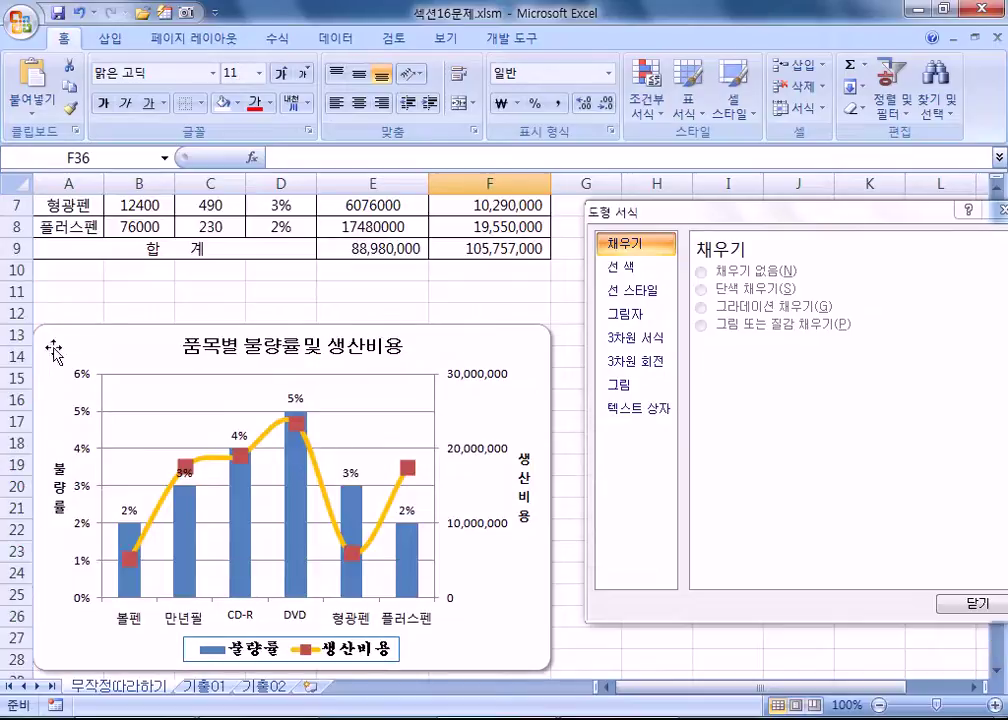
scroll(479, 518, "down", 2)
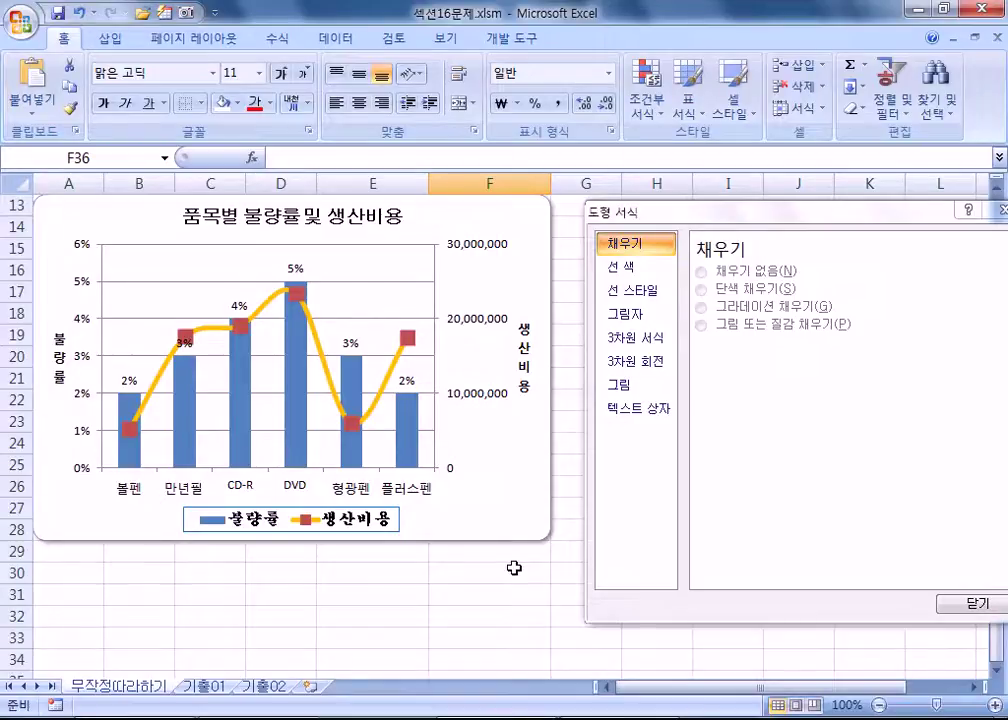
scroll(513, 568, "up", 1)
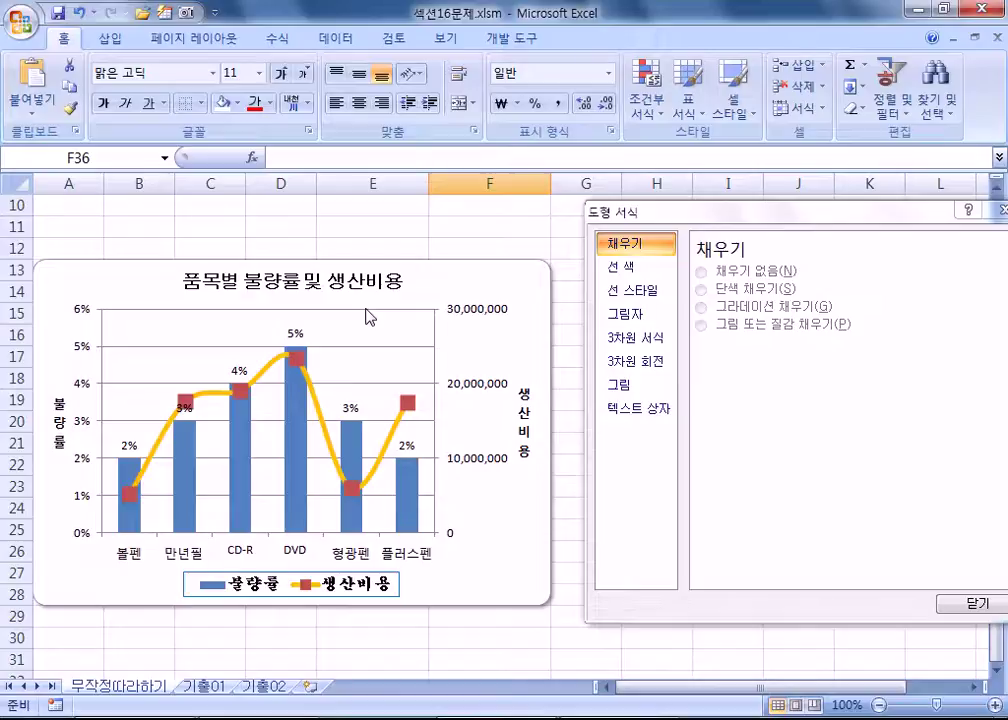
key("Escape")
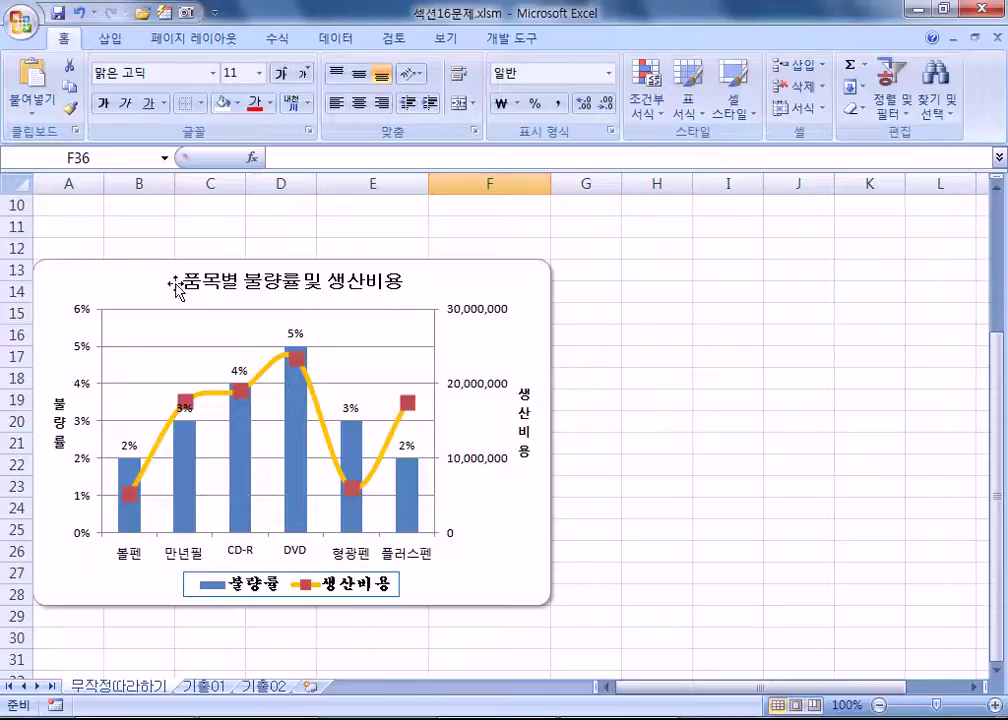
Draw a 설명선 2 callout of about 1.61 × 2.88 cm inside the chart beside the DVD column, with the text "최고 불량률".
left_click(468, 351)
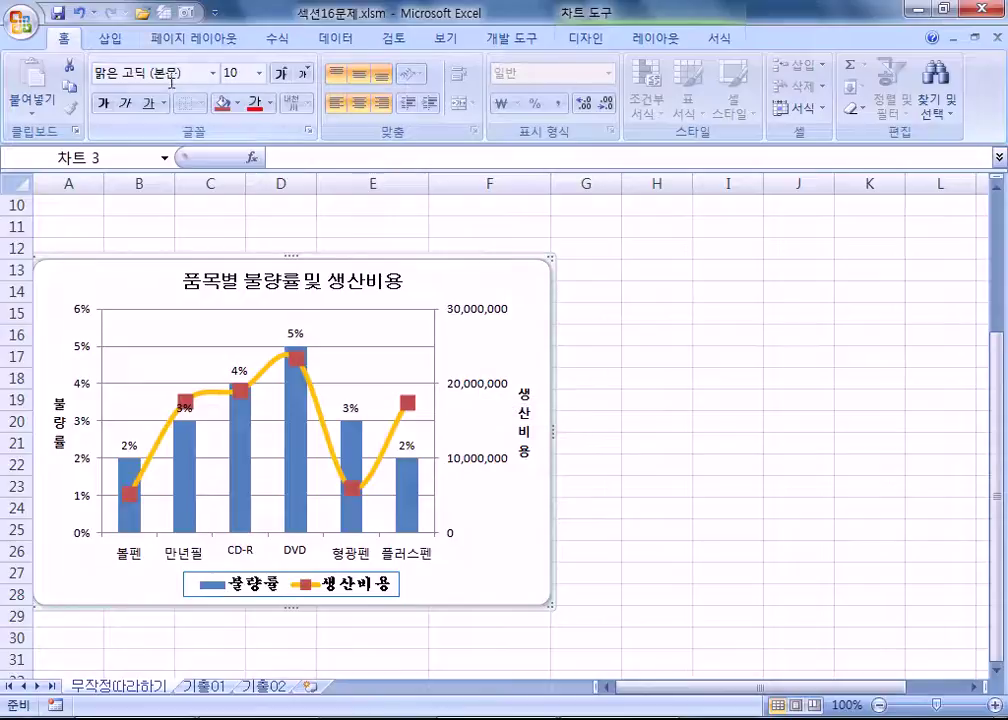
left_click(111, 40)
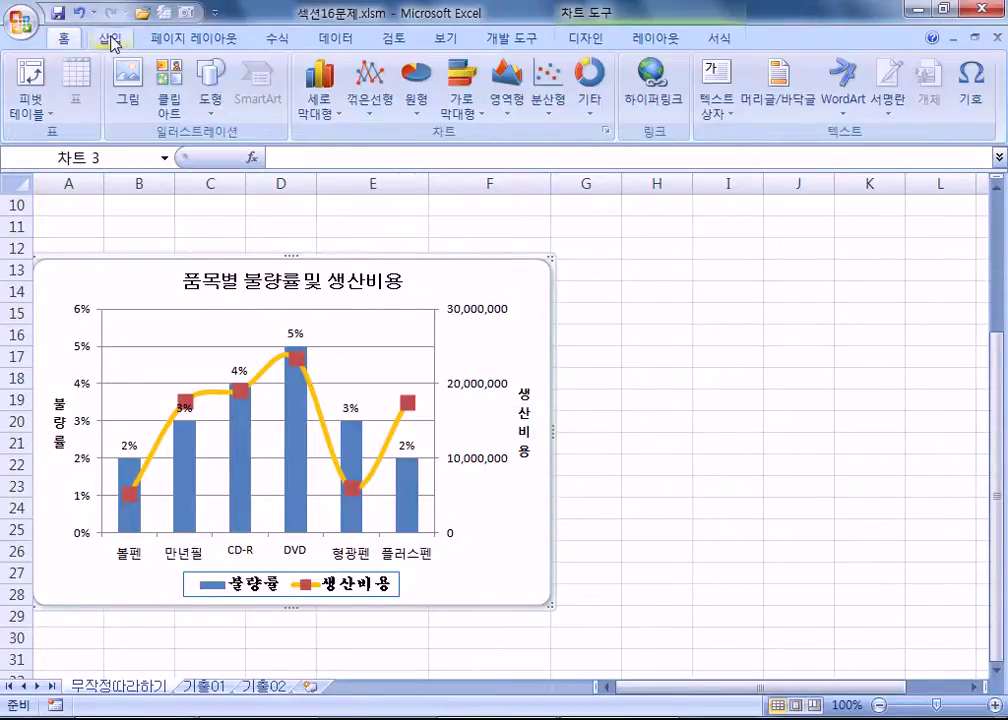
left_click(206, 88)
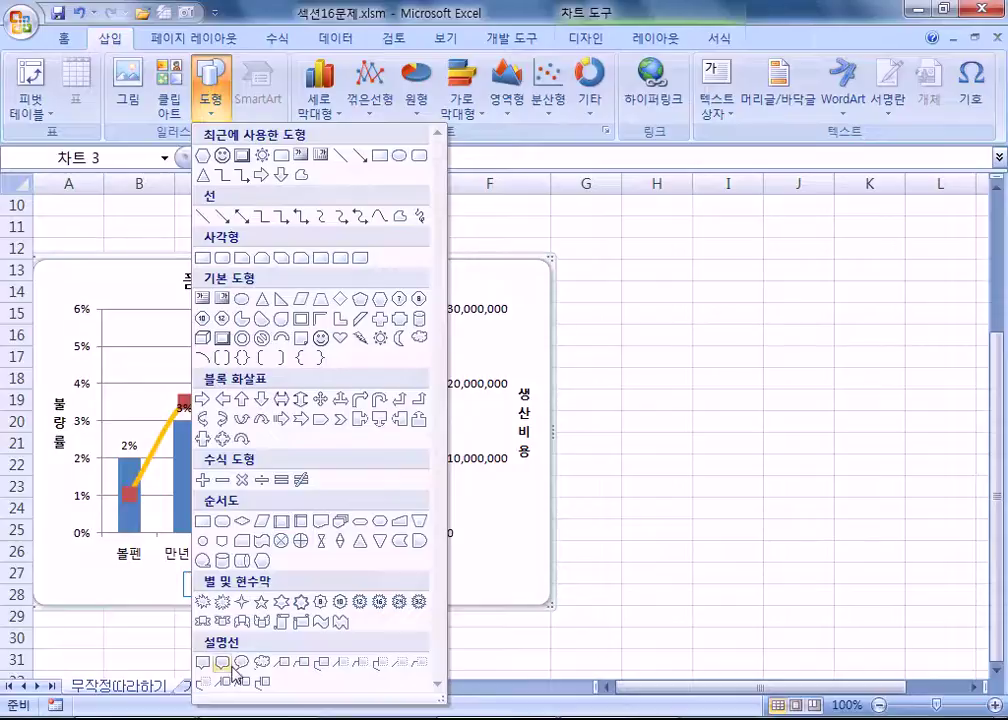
left_click(304, 664)
mouse_move(315, 313)
left_mouse_down()
mouse_move(405, 353)
mouse_move(423, 376)
left_mouse_up()
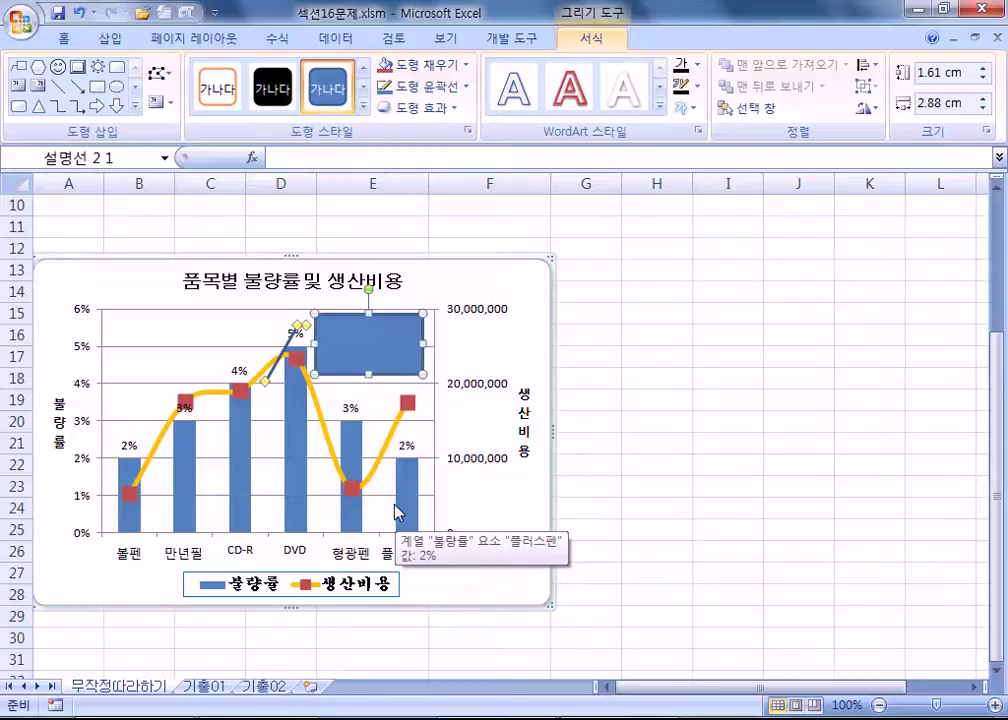
type("최고 불량률")
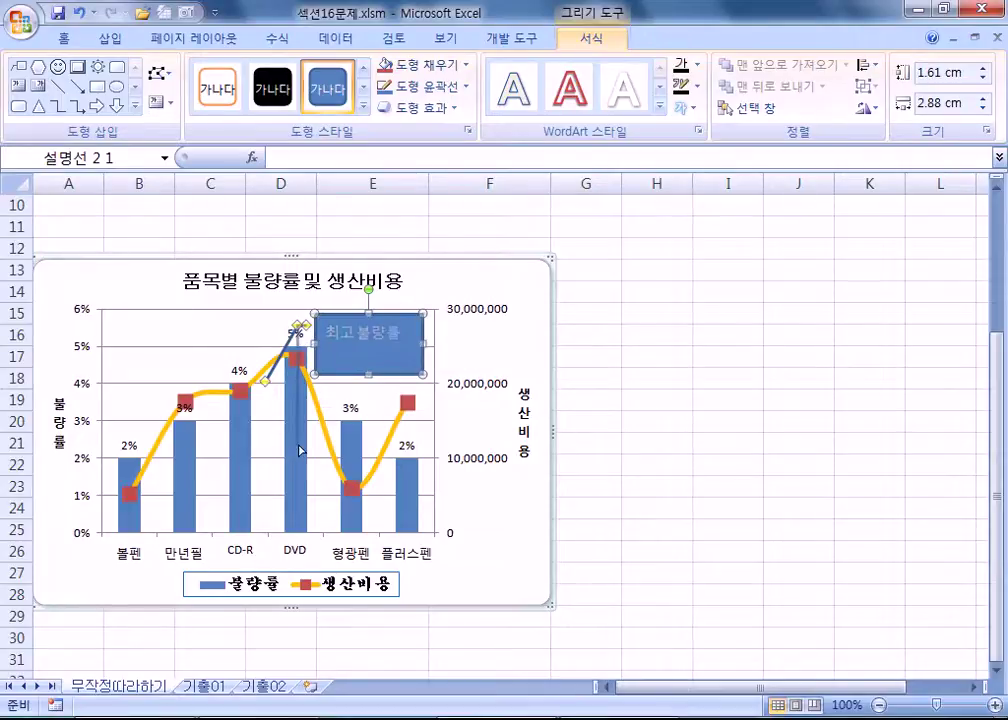
Point the callout's leader line at the DVD column and resize the callout box to about 1.54 cm high.
left_click_drag(297, 450, 296, 447)
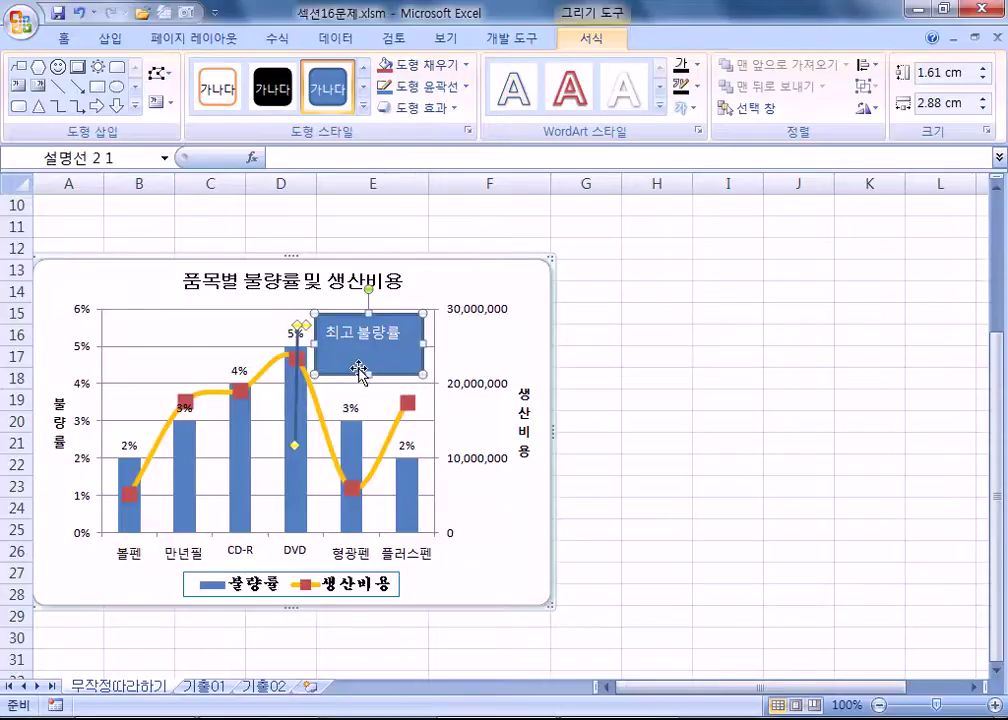
left_click_drag(368, 372, 367, 341)
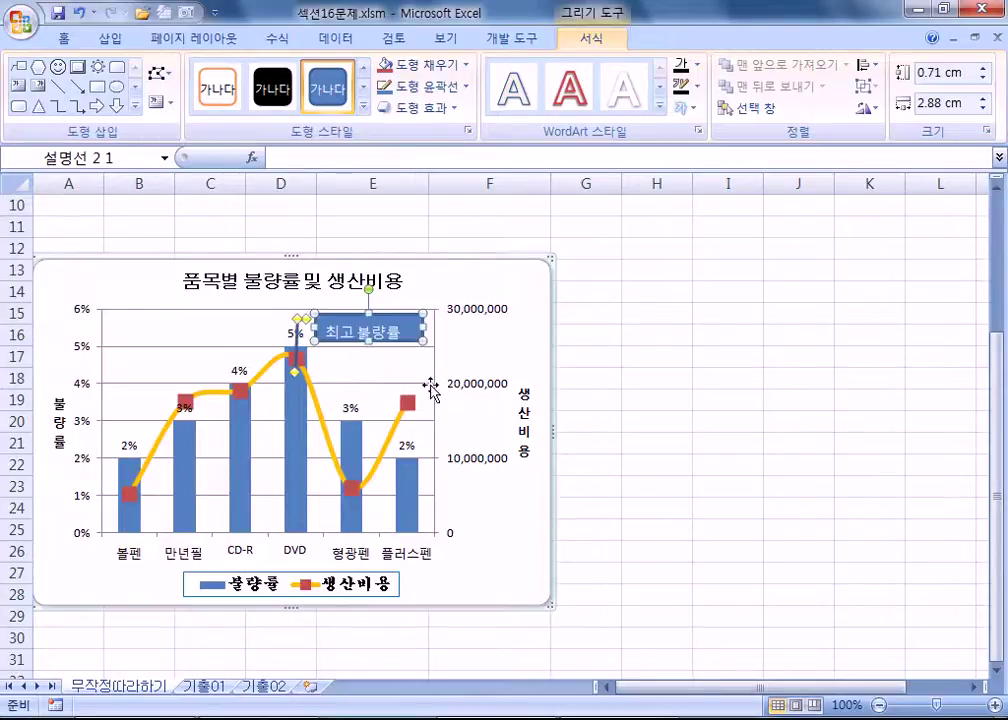
left_click(476, 359)
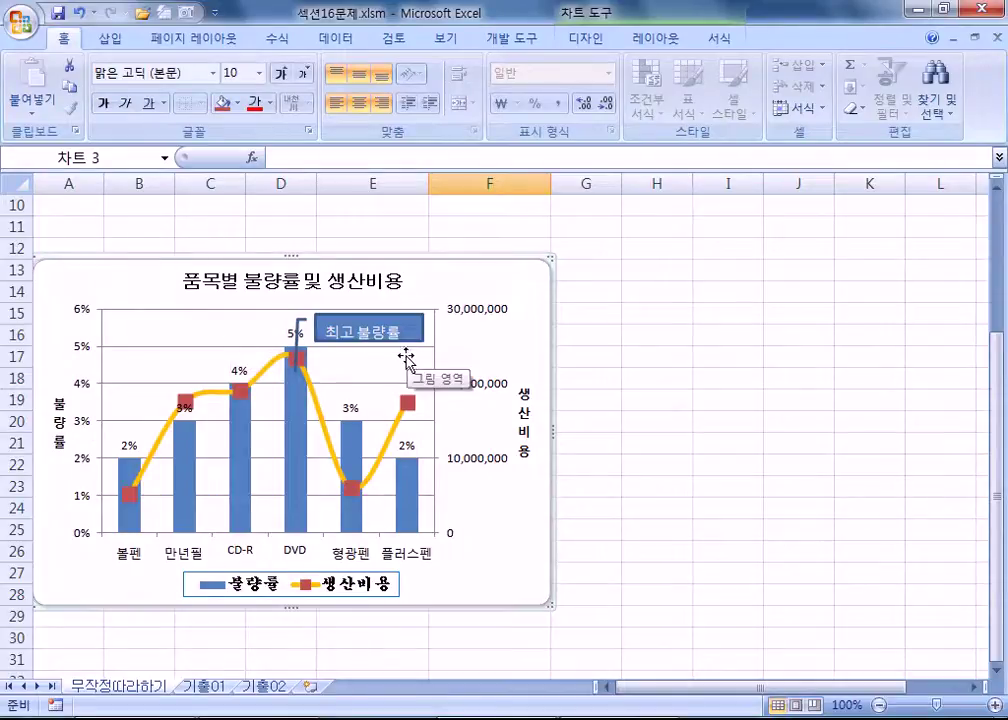
left_click(355, 337)
left_click_drag(370, 343, 370, 371)
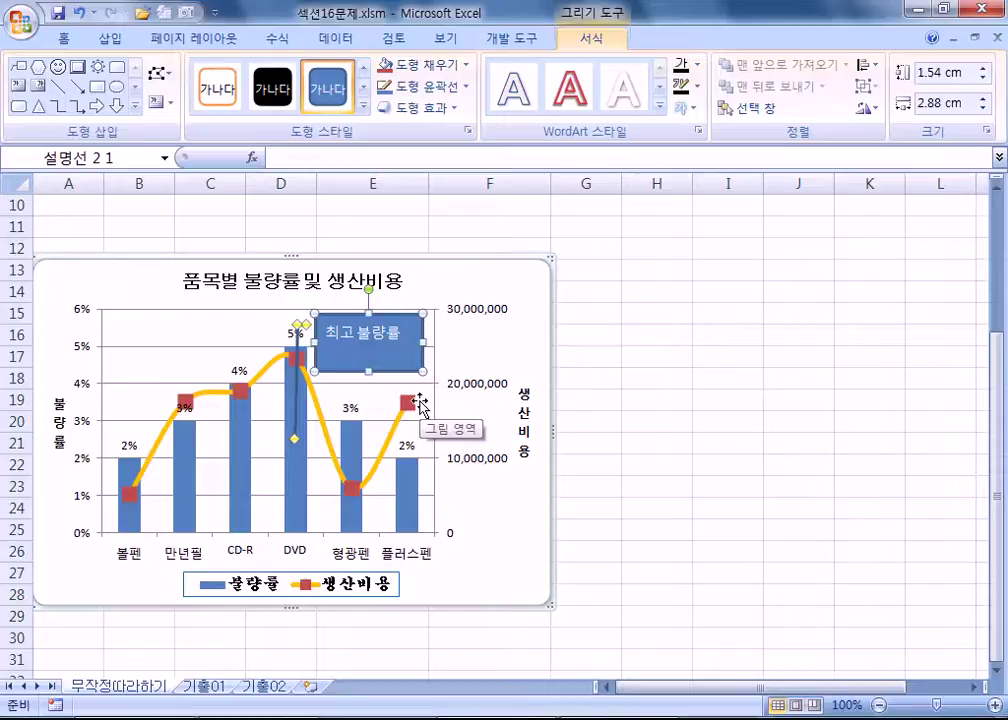
Set the callout text's font to 굴림 and its font colour to automatic.
left_click(65, 38)
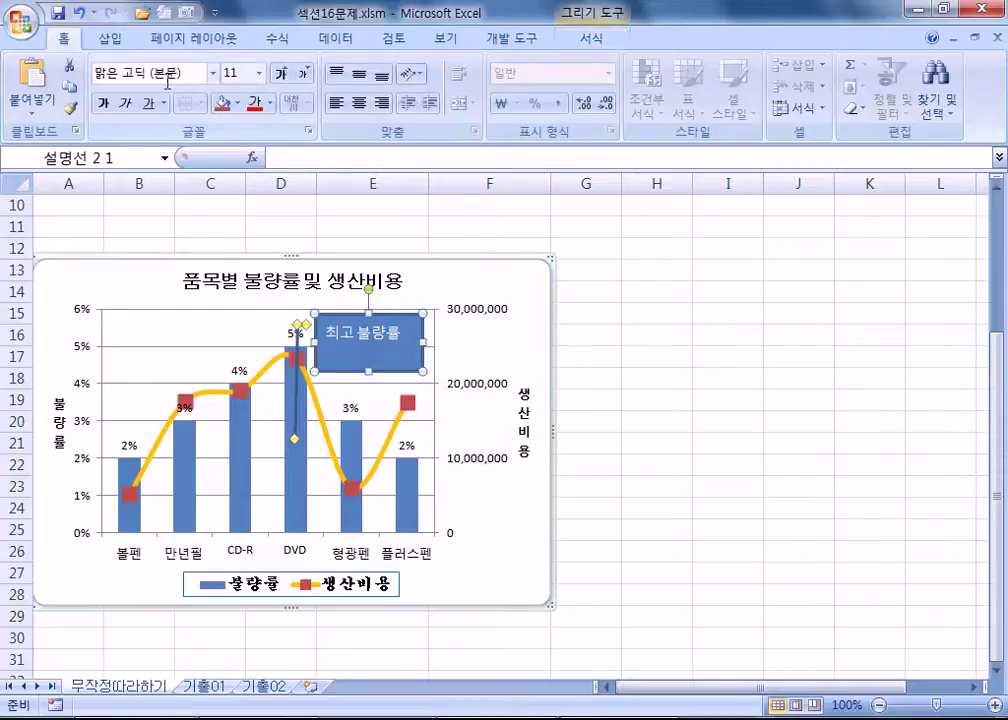
left_click(212, 73)
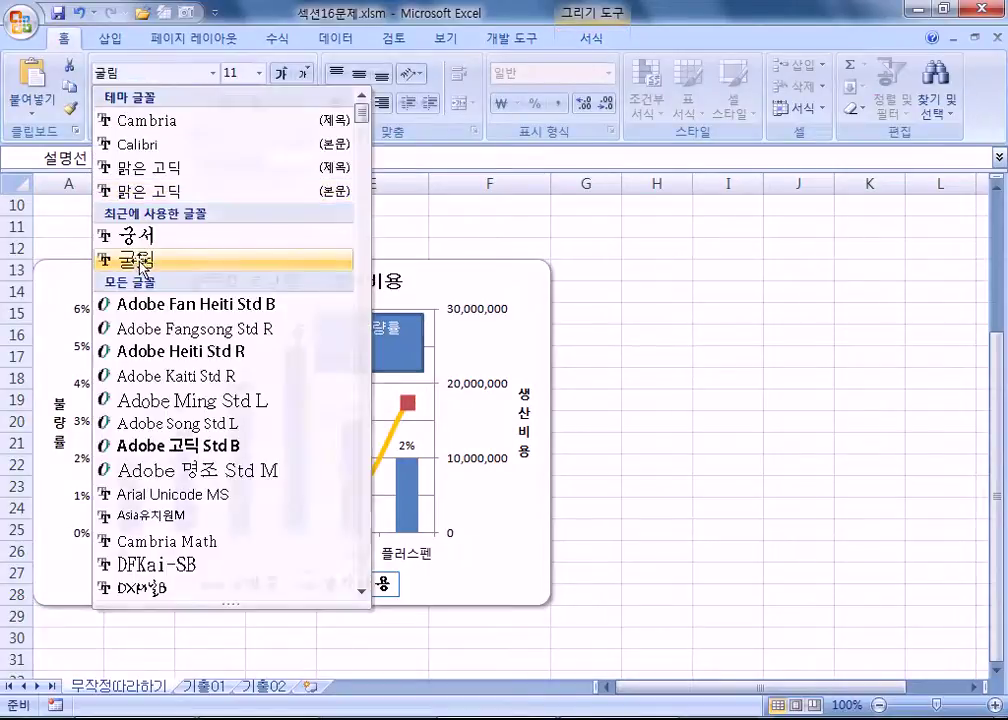
left_click(139, 262)
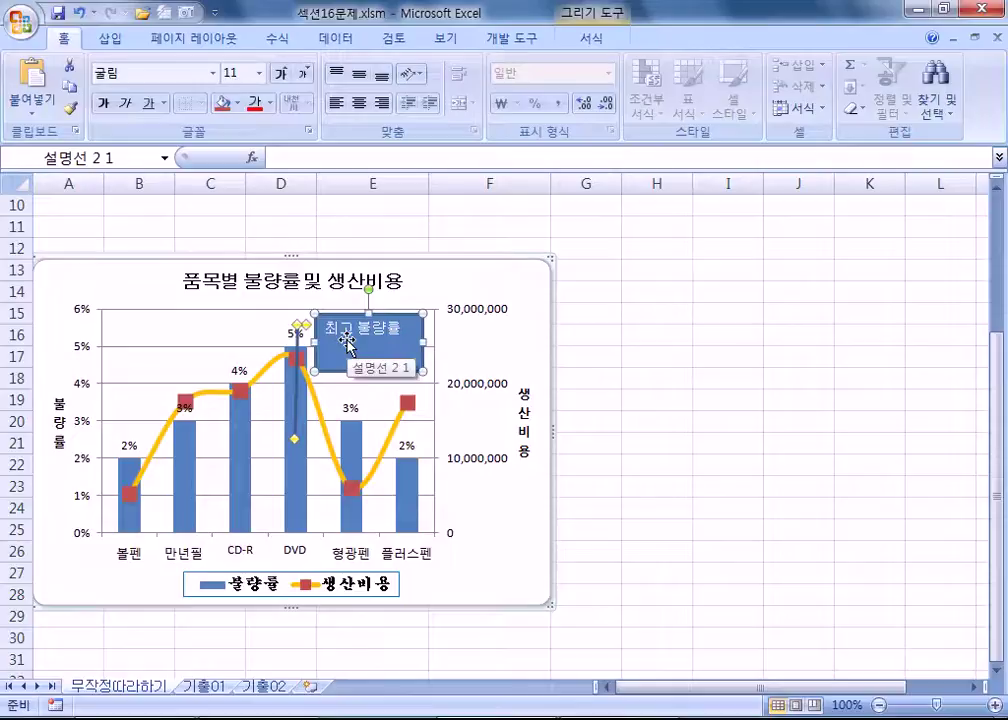
left_click(270, 103)
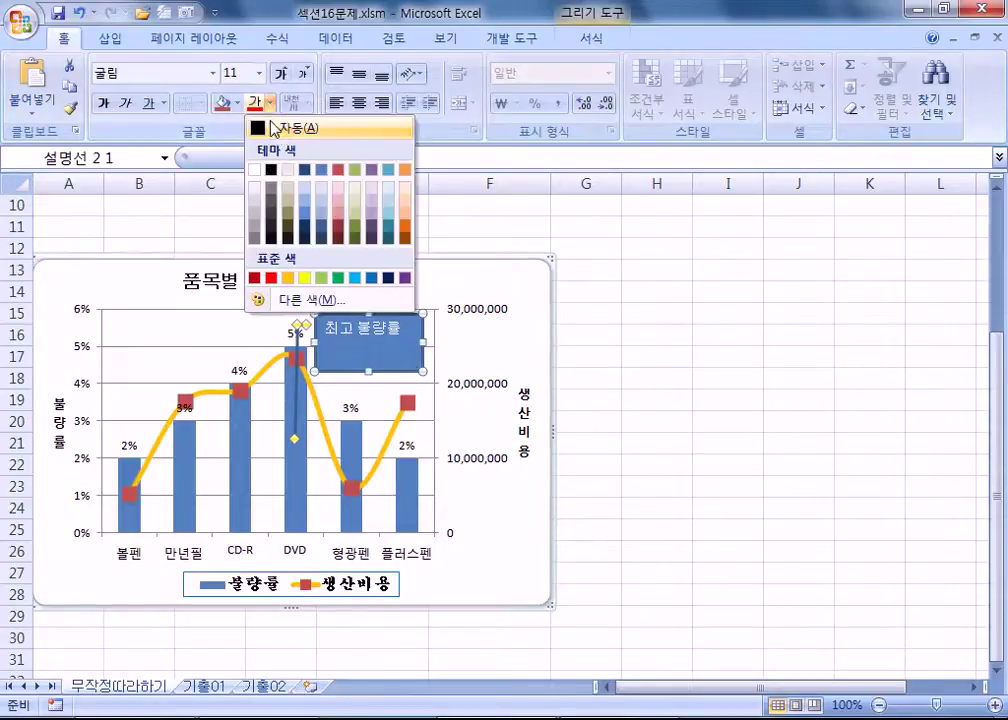
left_click(274, 128)
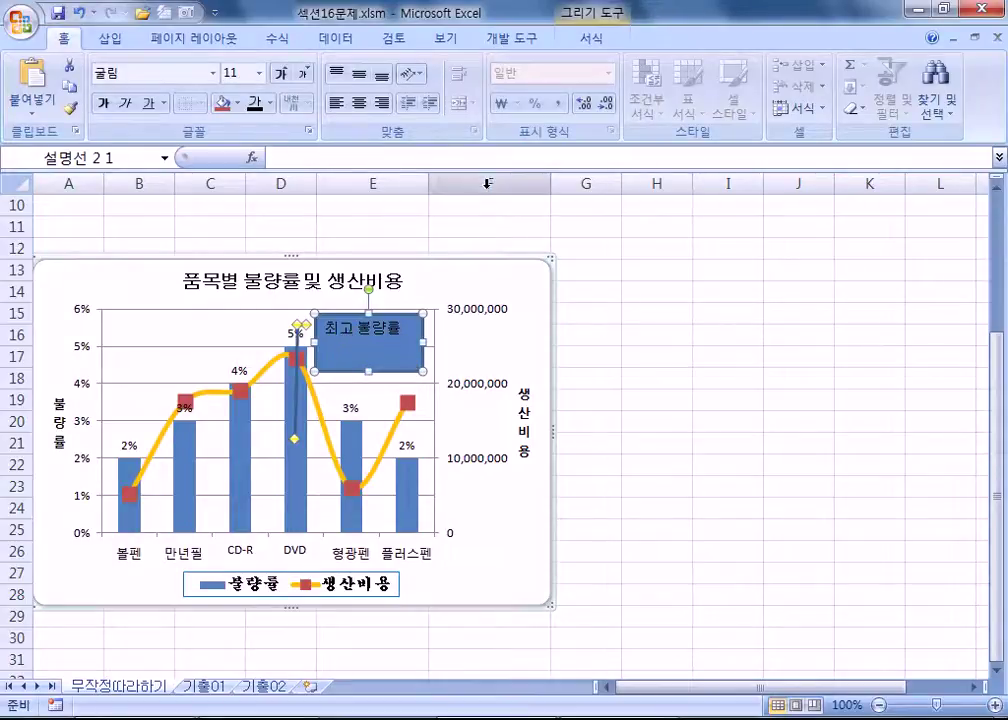
Give the callout a solid outline in black (검정, 텍스트 1).
key("ctrl+1")
left_click(620, 266)
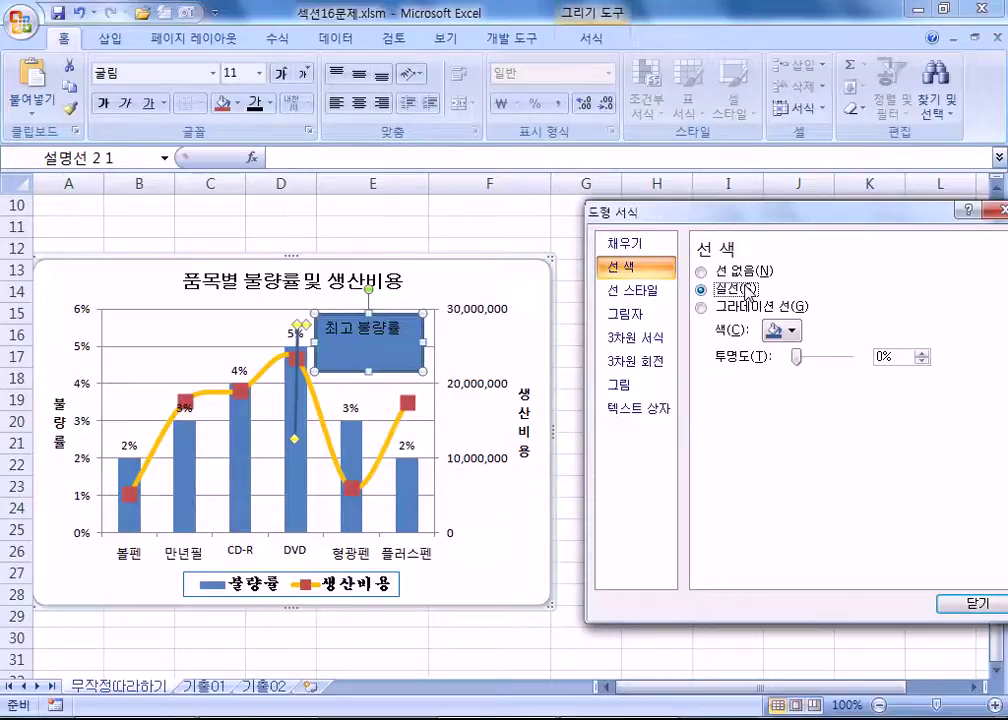
left_click(791, 331)
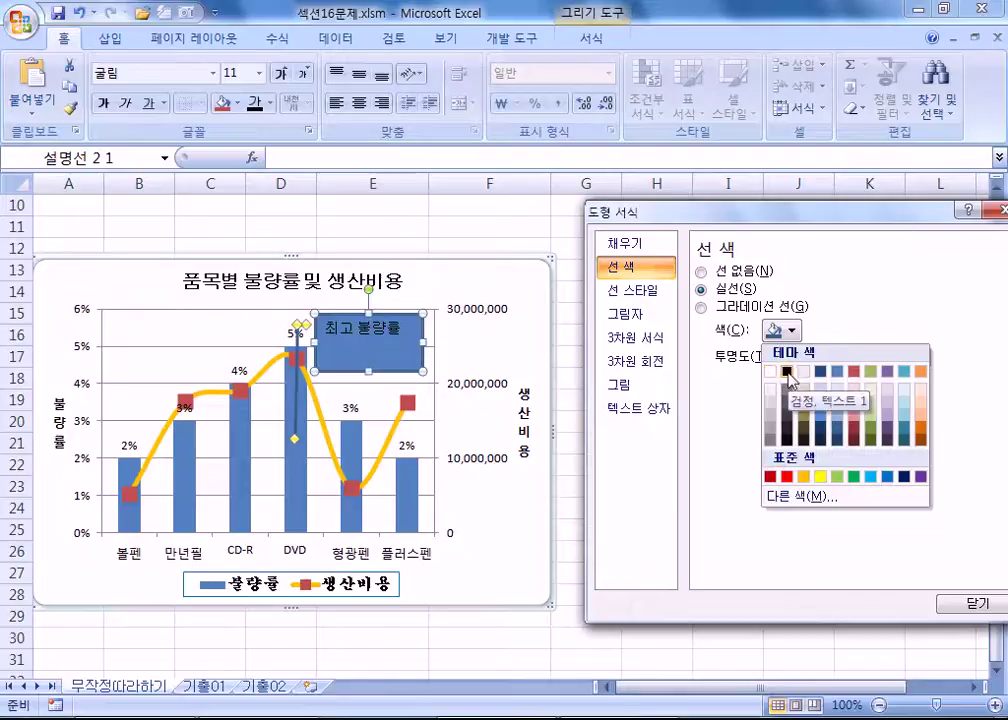
left_click(788, 374)
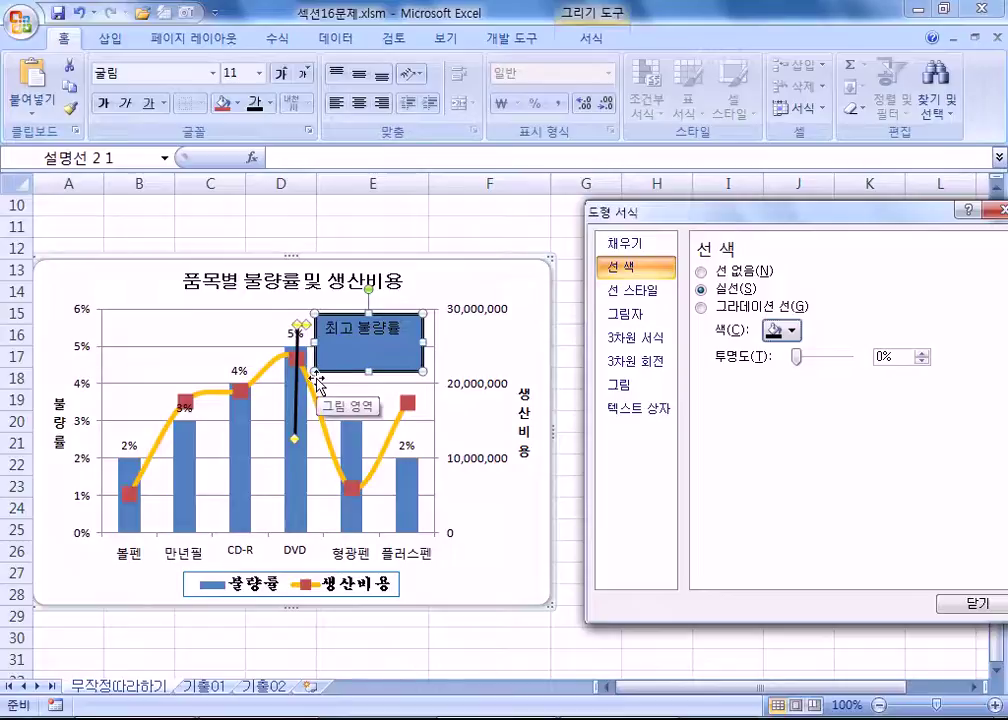
Set the callout's outline width to 1 pt.
left_click(653, 292)
left_click(858, 274)
left_click(858, 274)
left_click(858, 274)
left_click(861, 274)
left_click(861, 274)
left_click(861, 267)
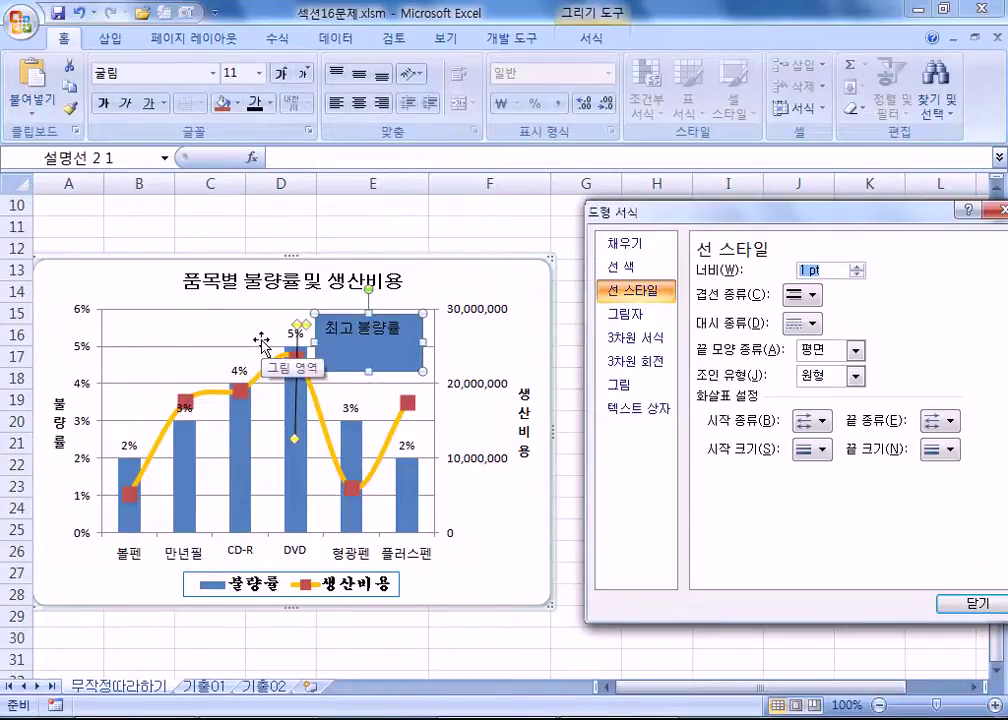
Fill the callout with solid white.
left_click(648, 245)
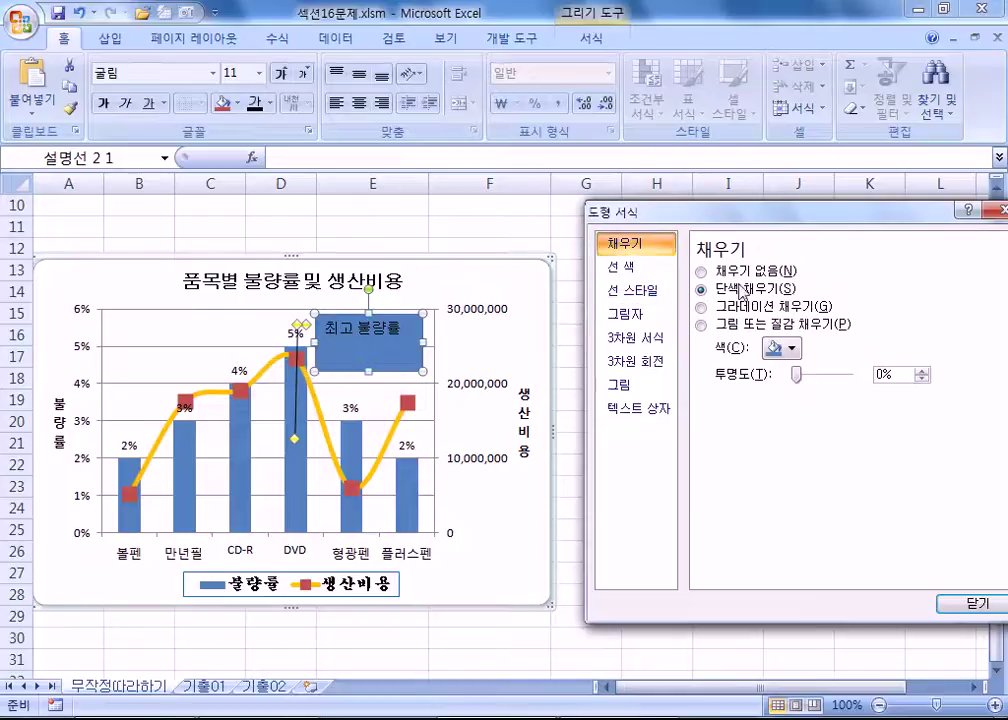
left_click(795, 348)
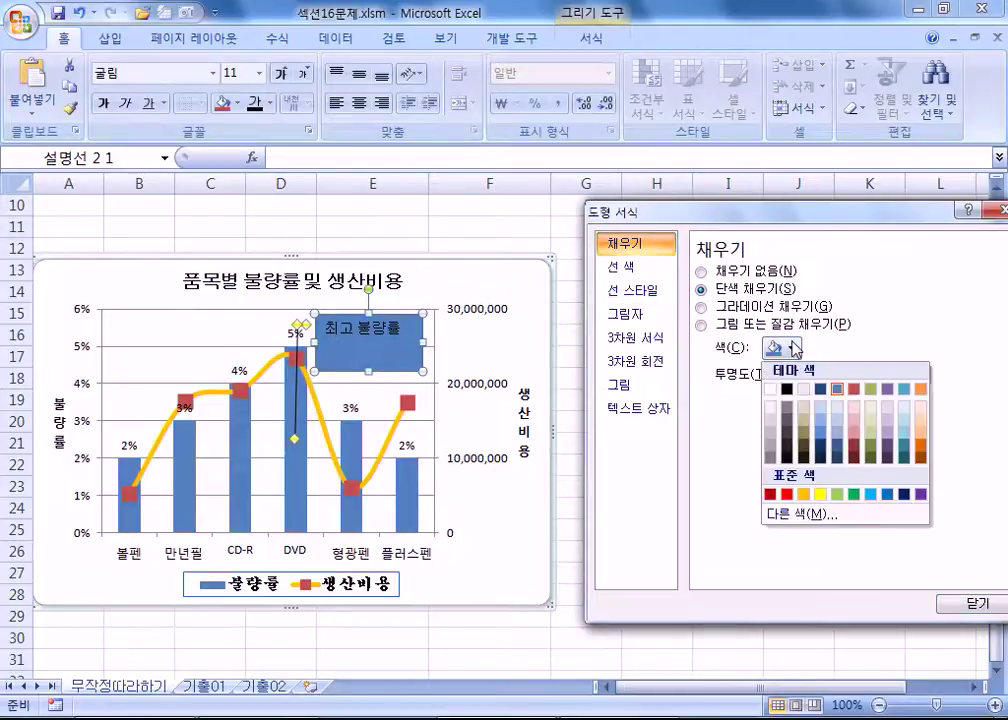
left_click(772, 390)
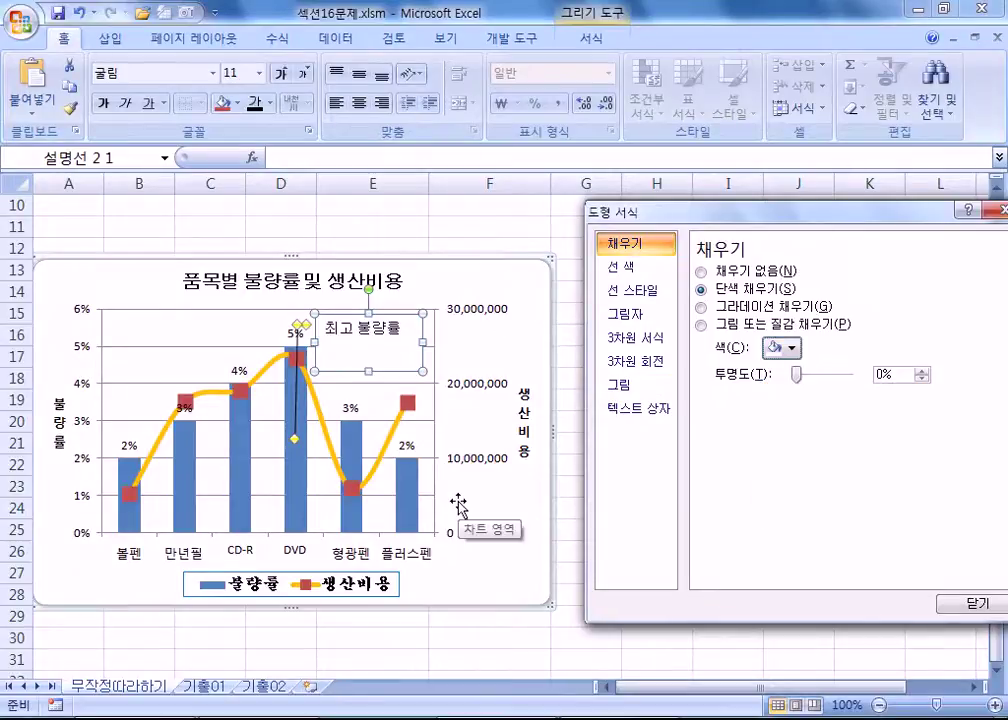
Make the callout shape fit its text size (도형을 텍스트 크기에 맞춤) and shift it slightly towards the secondary axis.
left_click(634, 414)
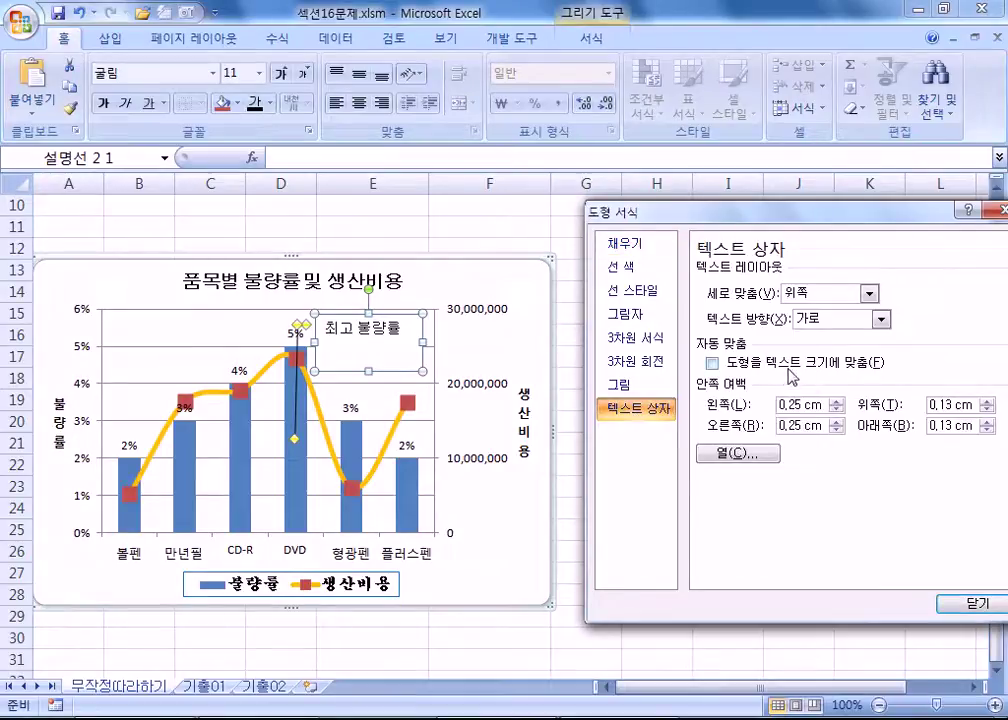
left_click(713, 363)
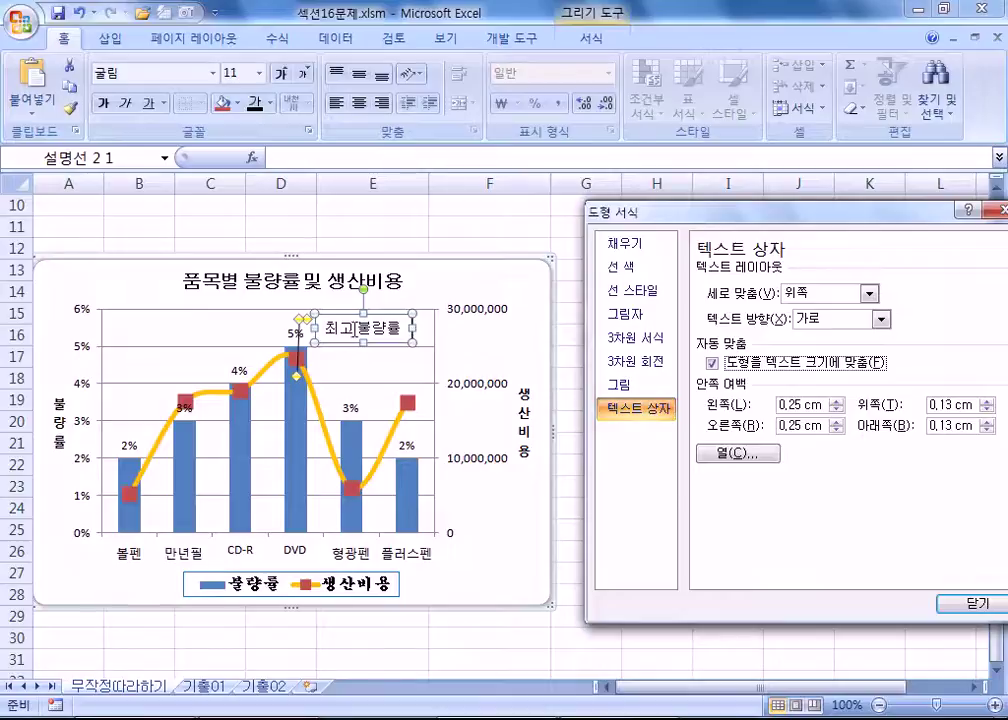
left_click_drag(397, 334, 410, 336)
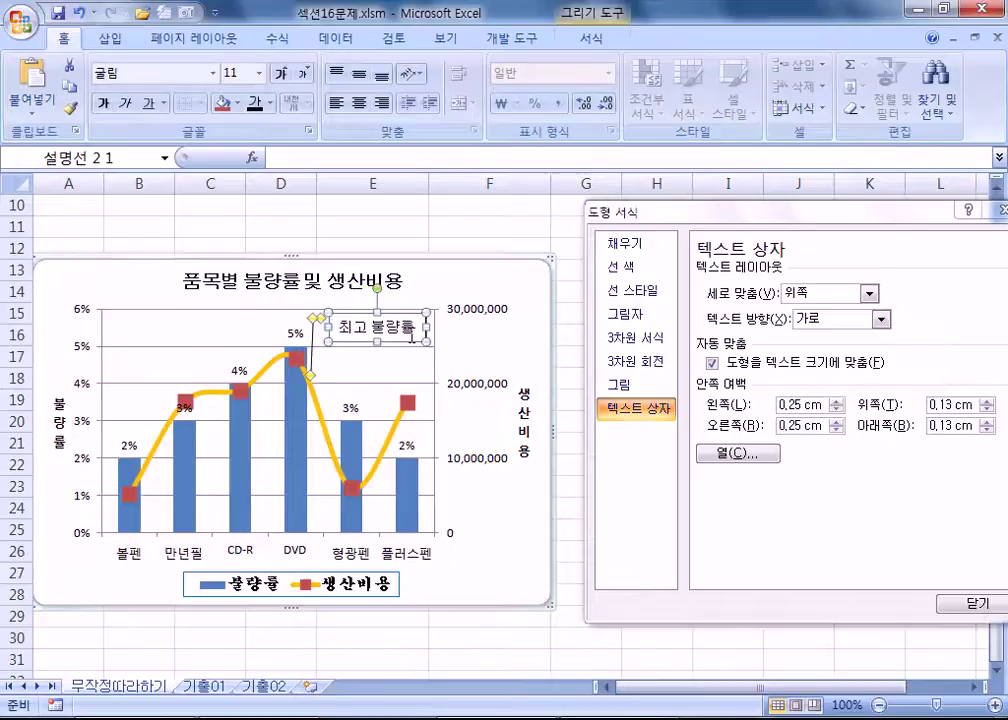
left_click(638, 410)
left_click(789, 364)
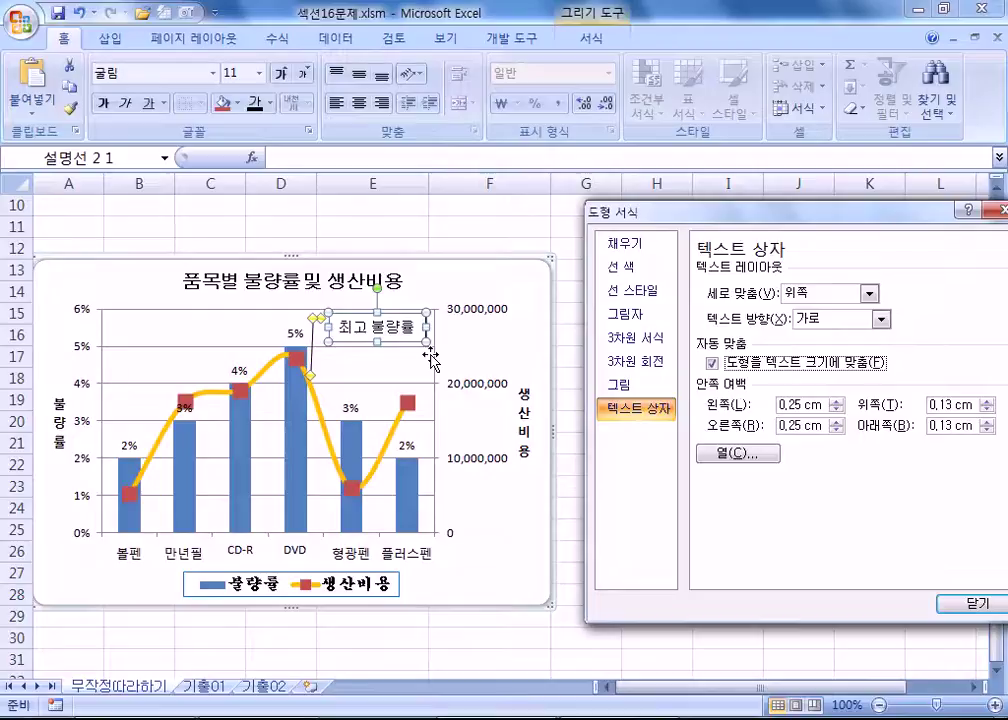
Nudge the callout sideways so its box sits inside the plot area between the DVD column and the secondary axis.
left_click(502, 383)
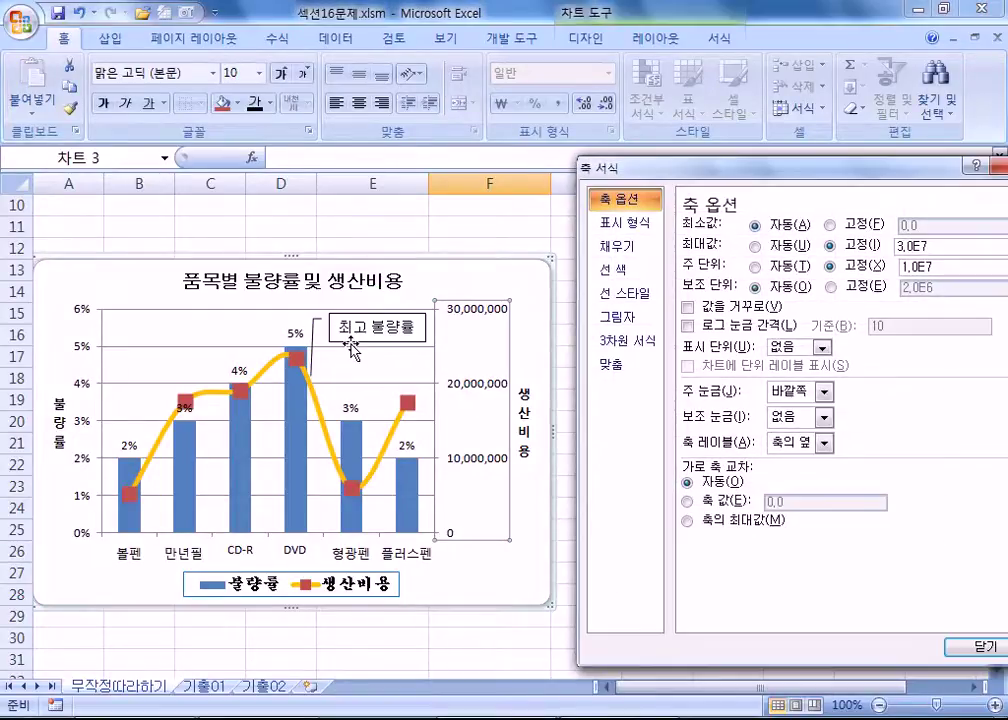
left_click(351, 346)
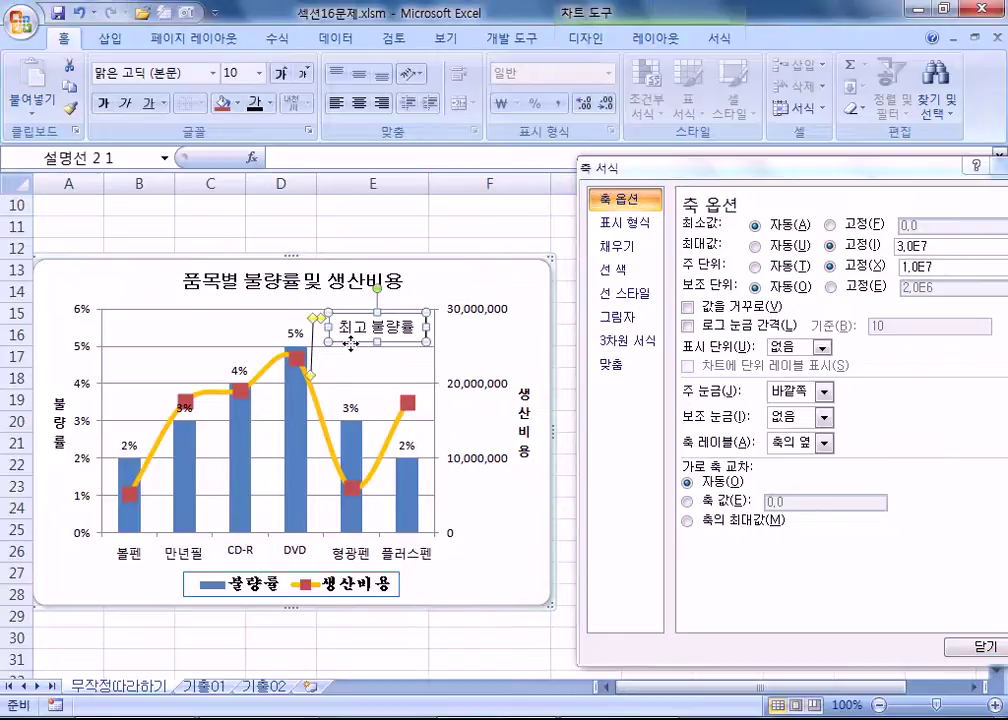
left_click(479, 349)
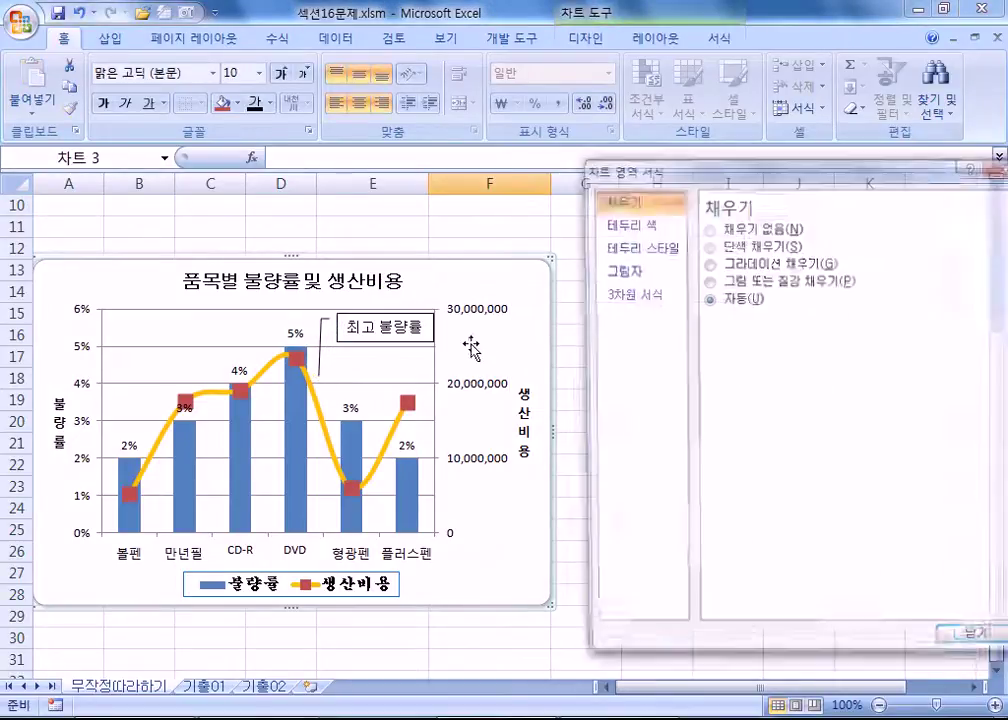
left_click_drag(436, 331, 424, 336)
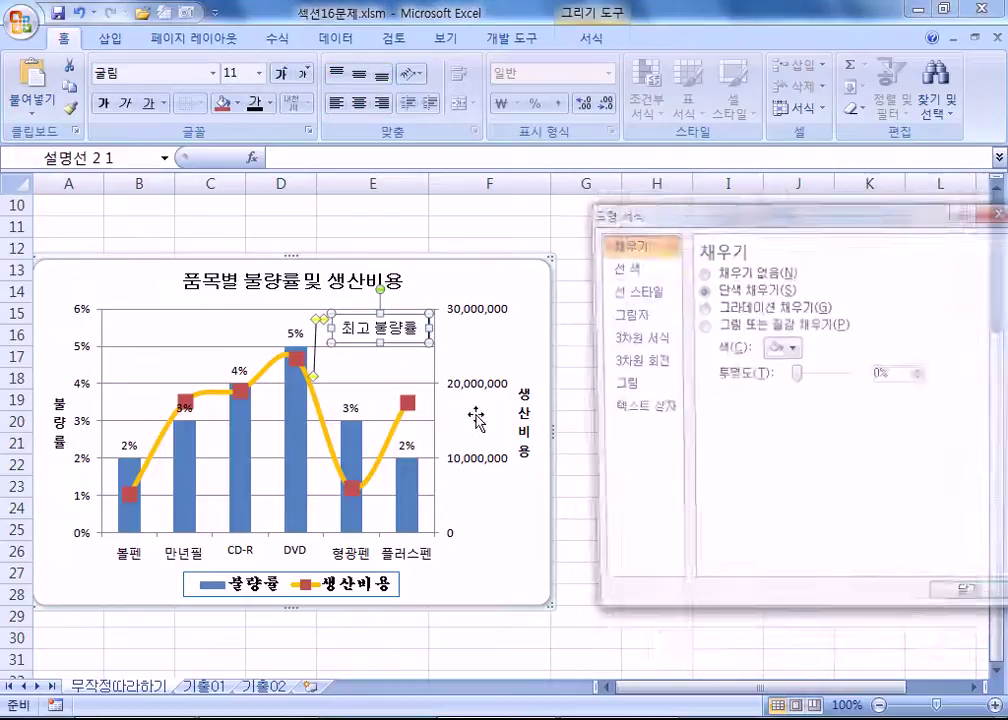
left_click(471, 388)
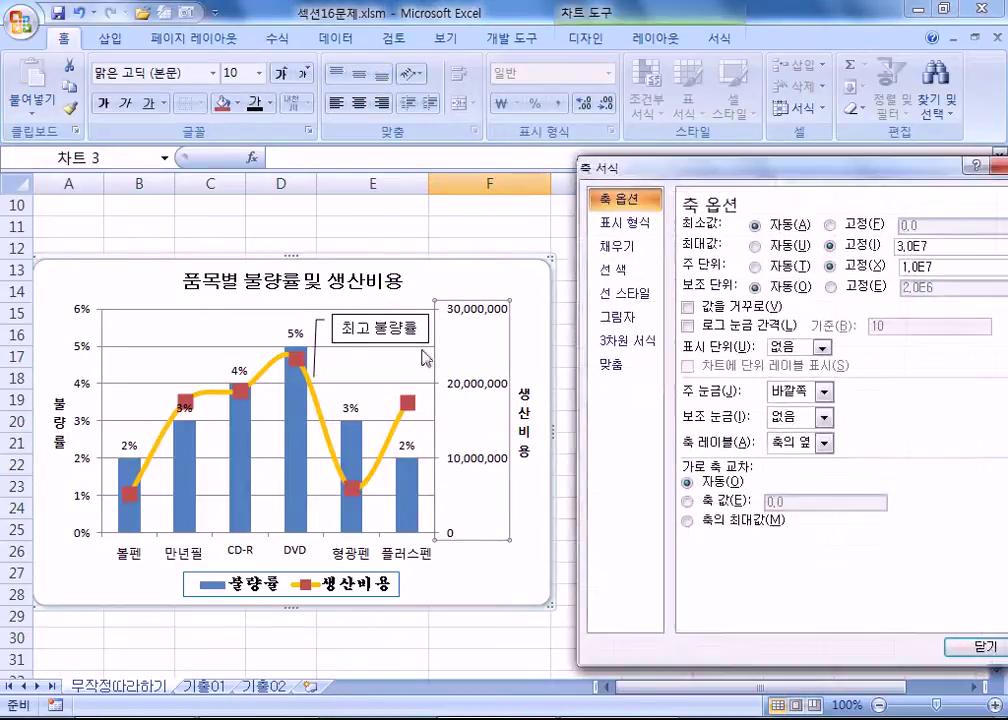
Extend the callout's leader line down into the DVD column to just above the 2% gridline, and close the formatting dialog.
left_click(314, 366)
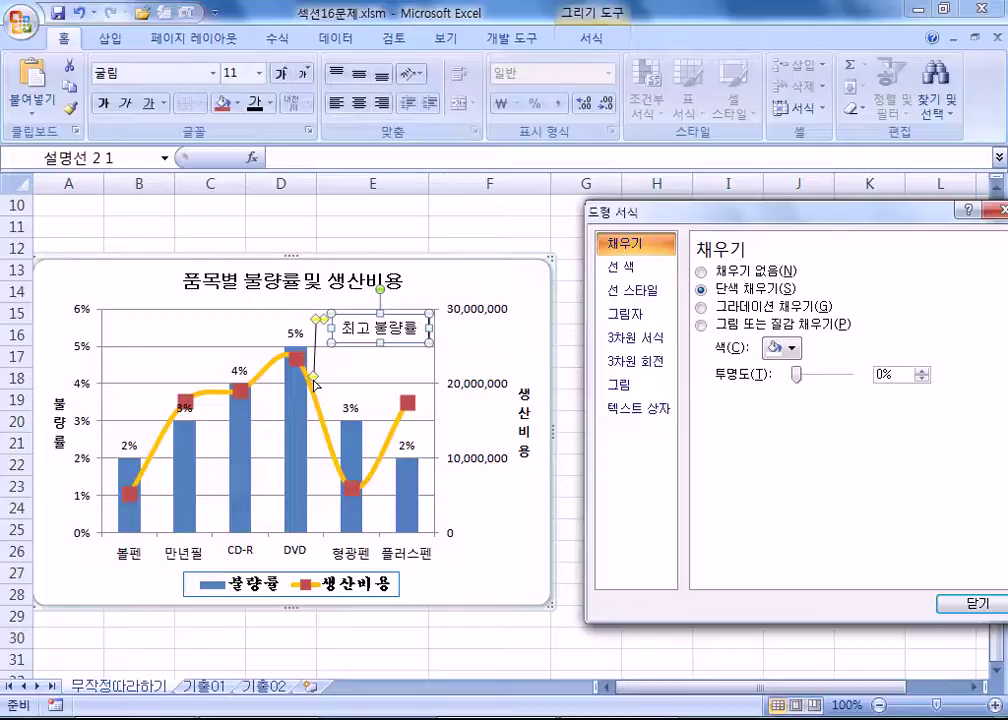
left_click_drag(314, 378, 296, 432)
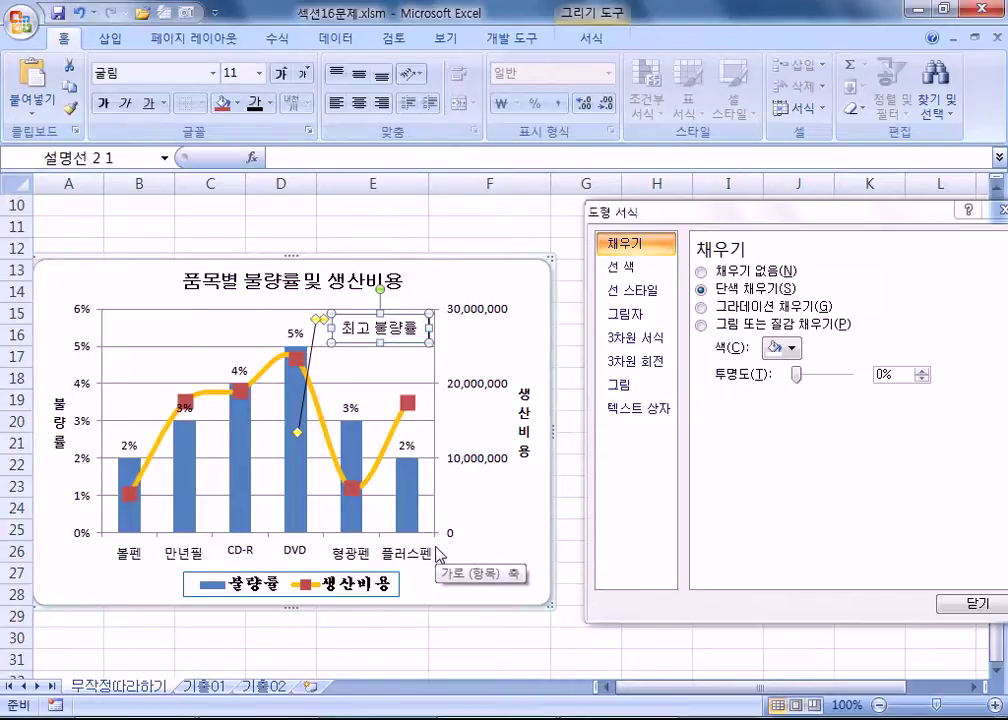
left_click(305, 440)
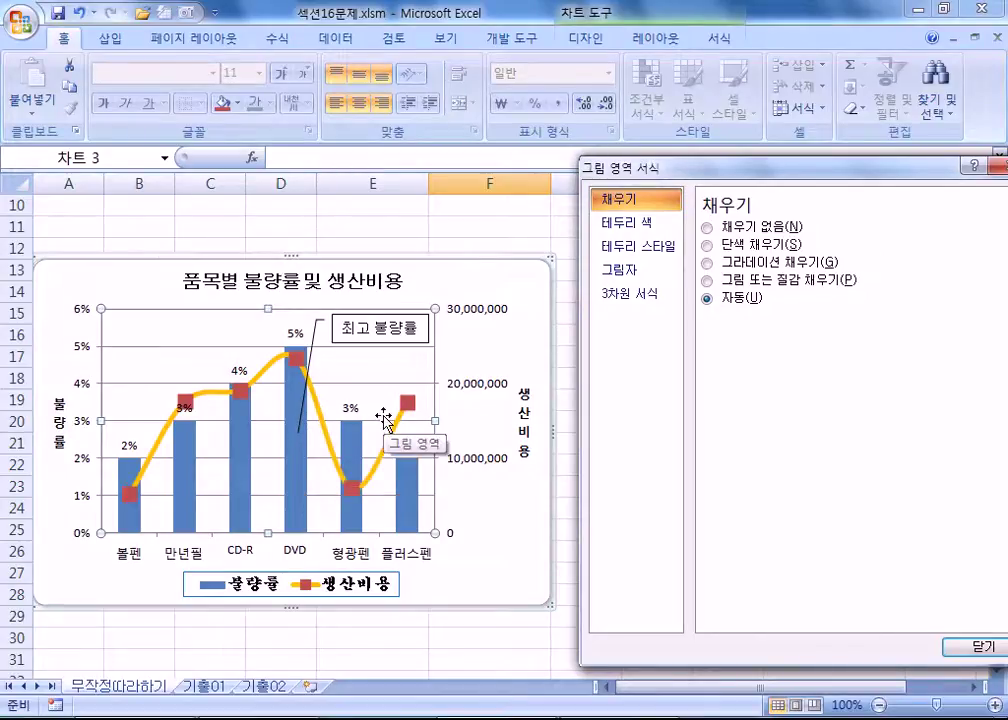
left_click(296, 432)
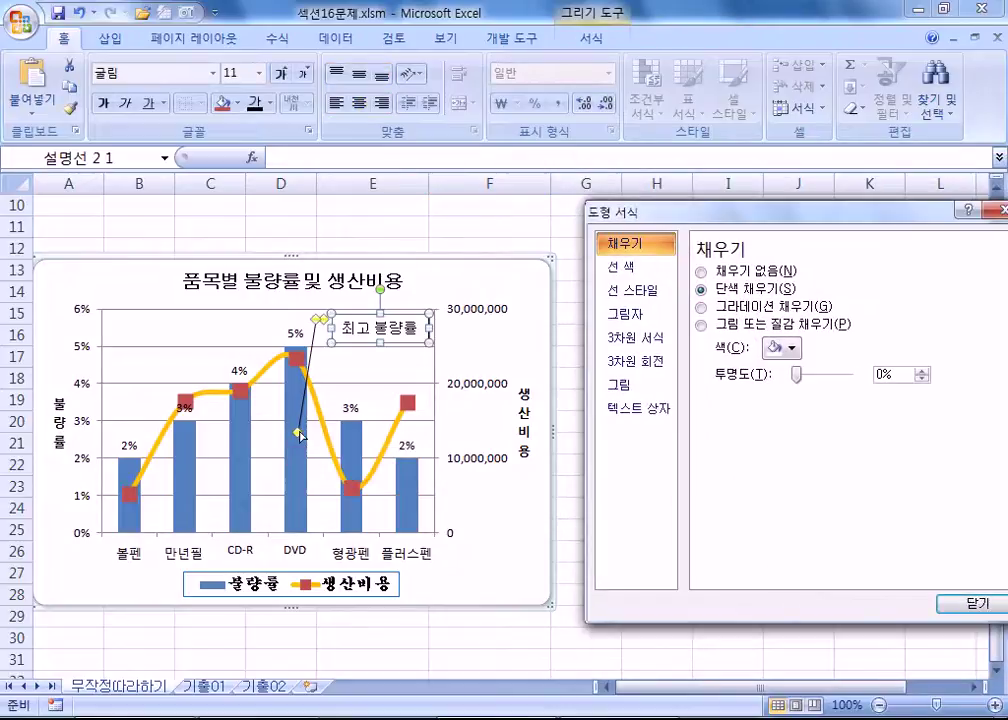
left_click(298, 448)
left_click_drag(296, 453, 292, 452)
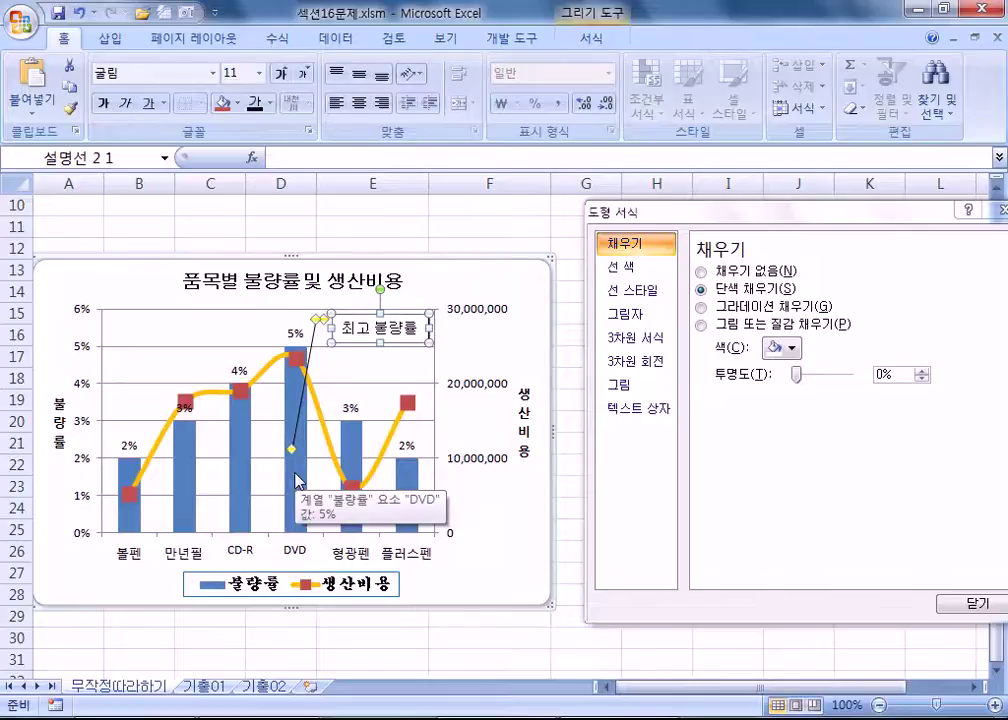
left_click(533, 353)
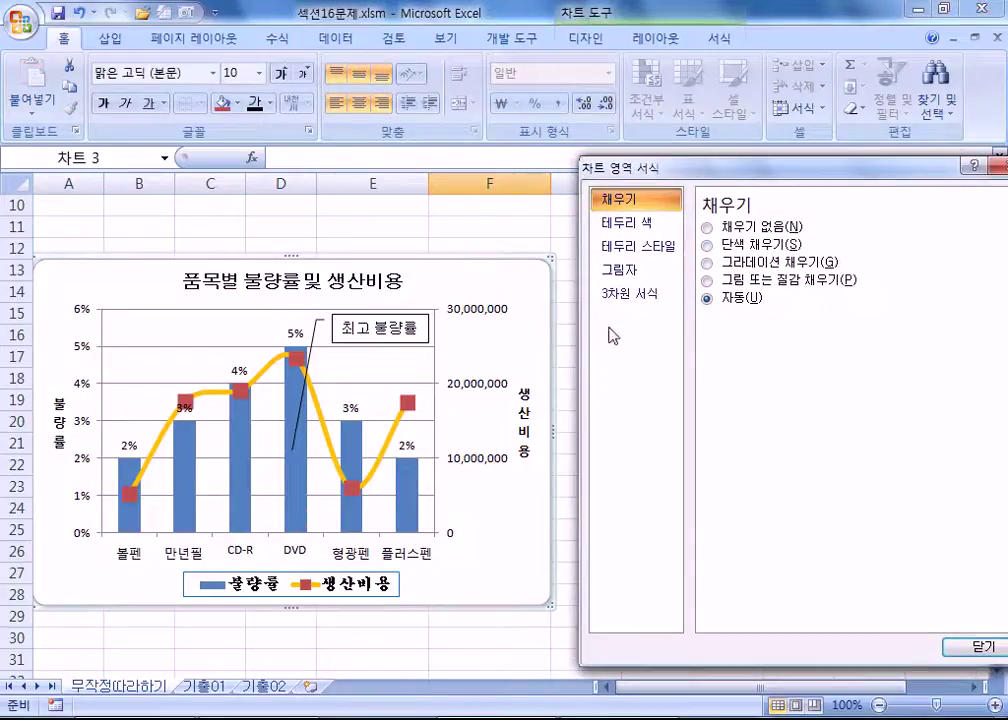
left_click(994, 167)
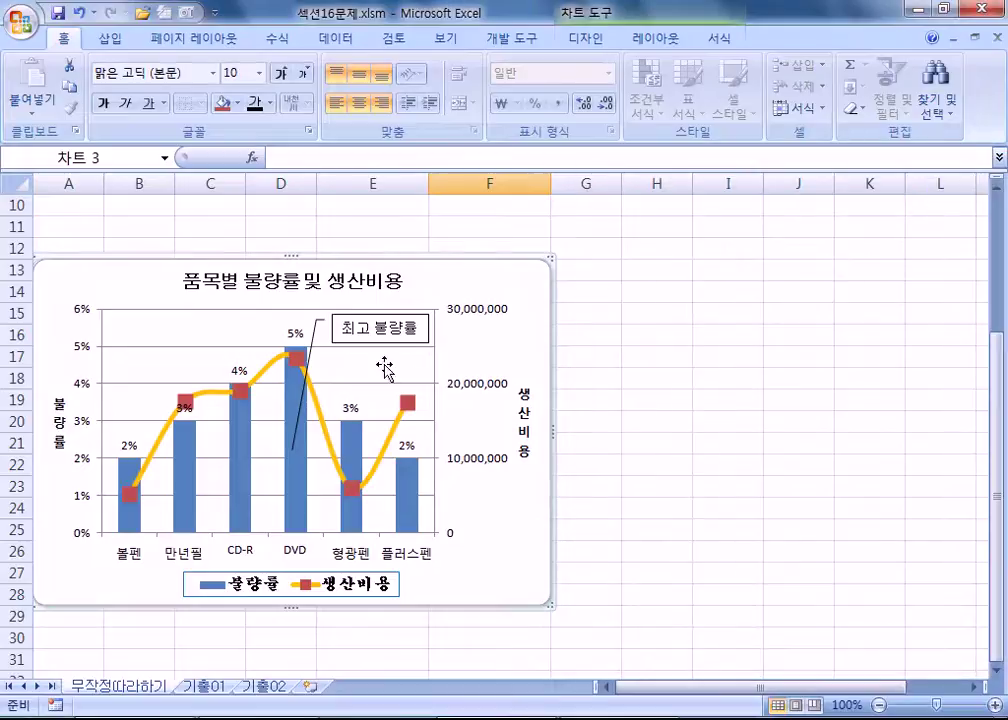
Try the callout slightly lower in the plot area, and move it back up between the 5% and 6% gridlines.
left_click(378, 336)
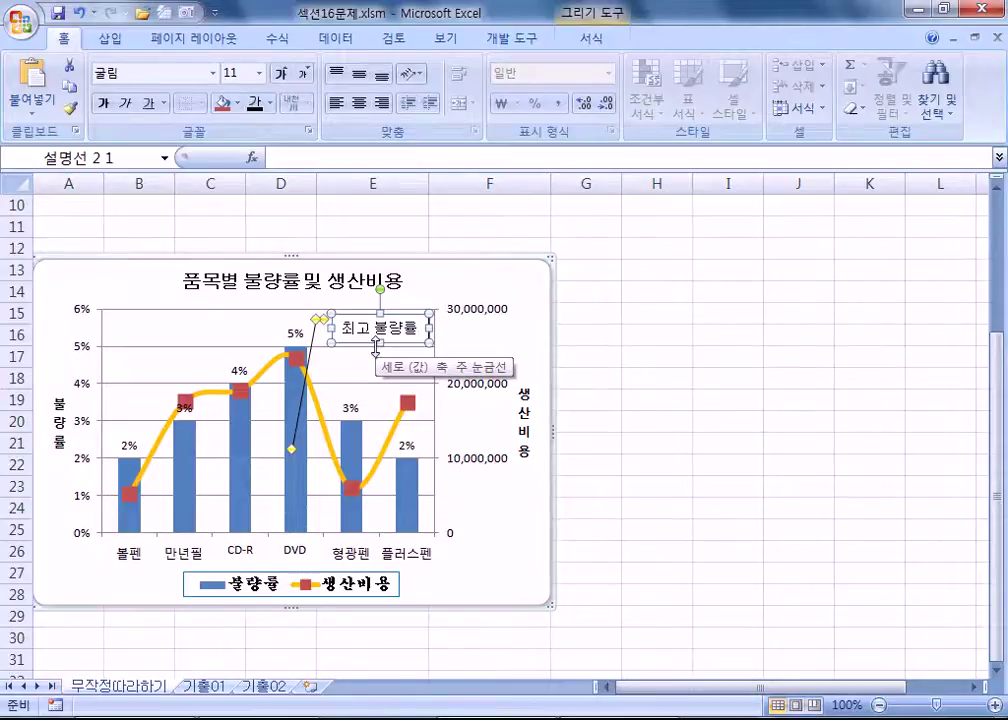
left_click_drag(400, 347, 404, 365)
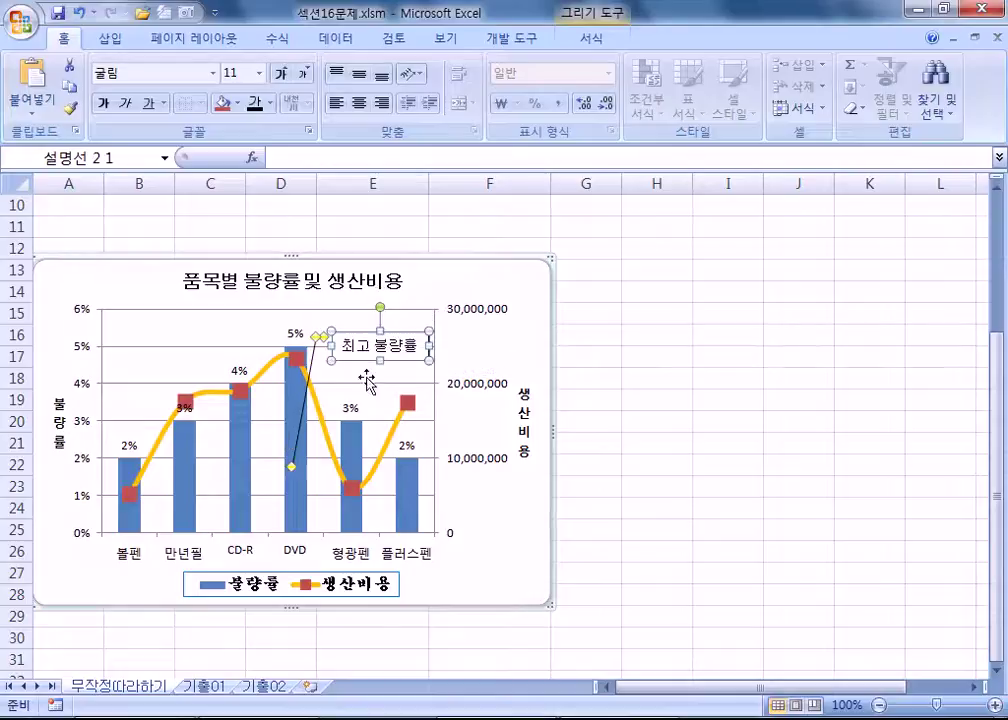
left_click(640, 374)
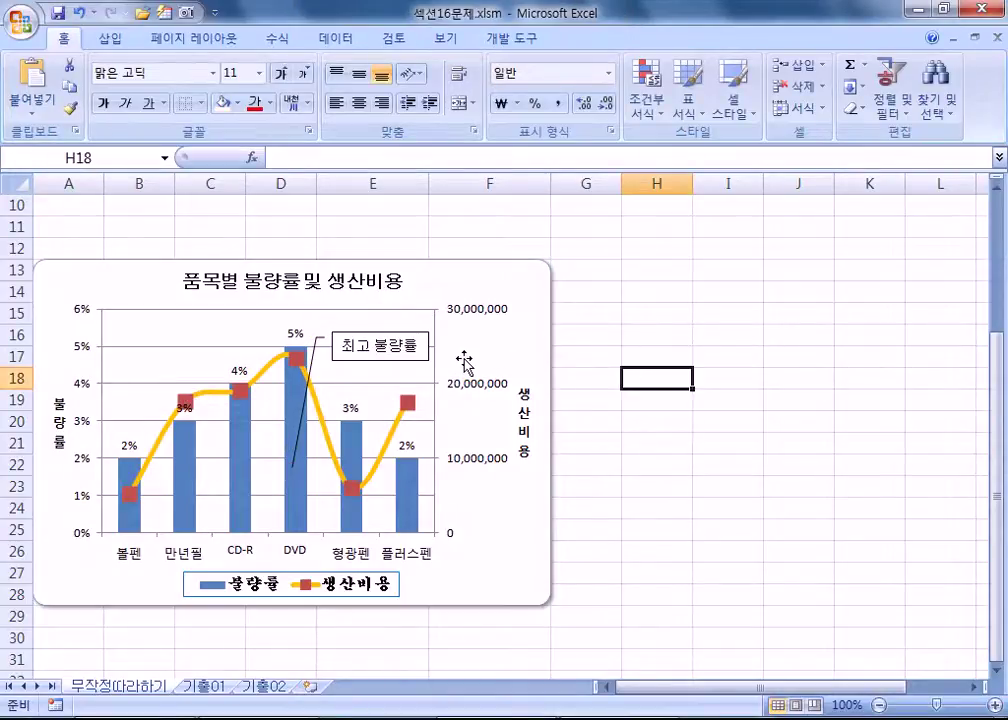
left_click(392, 374)
left_click(382, 353)
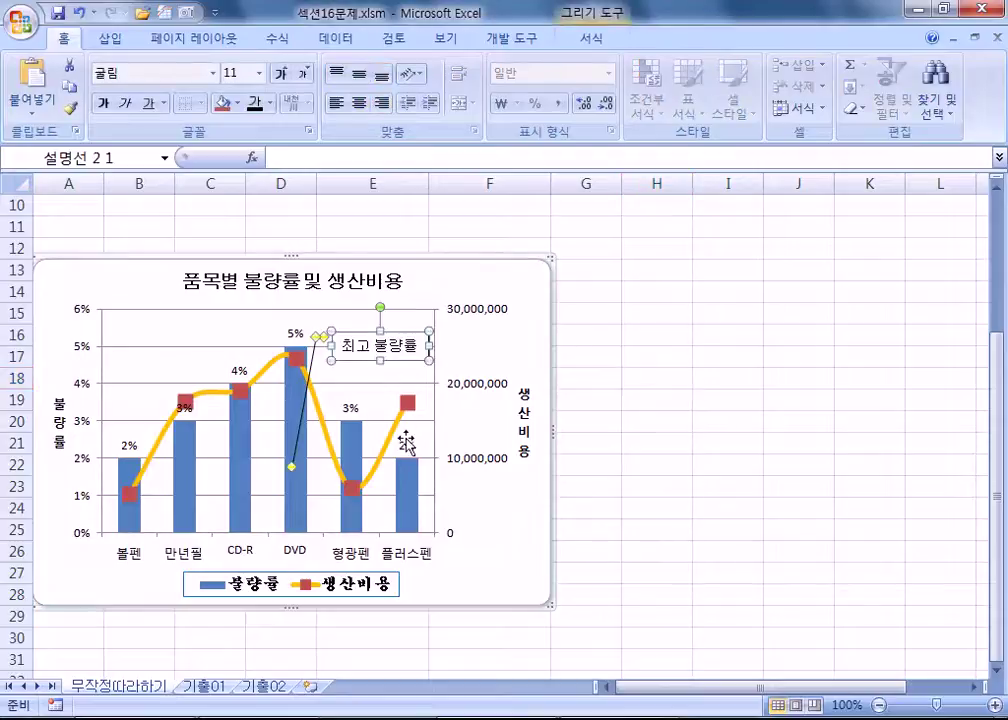
left_click(138, 354)
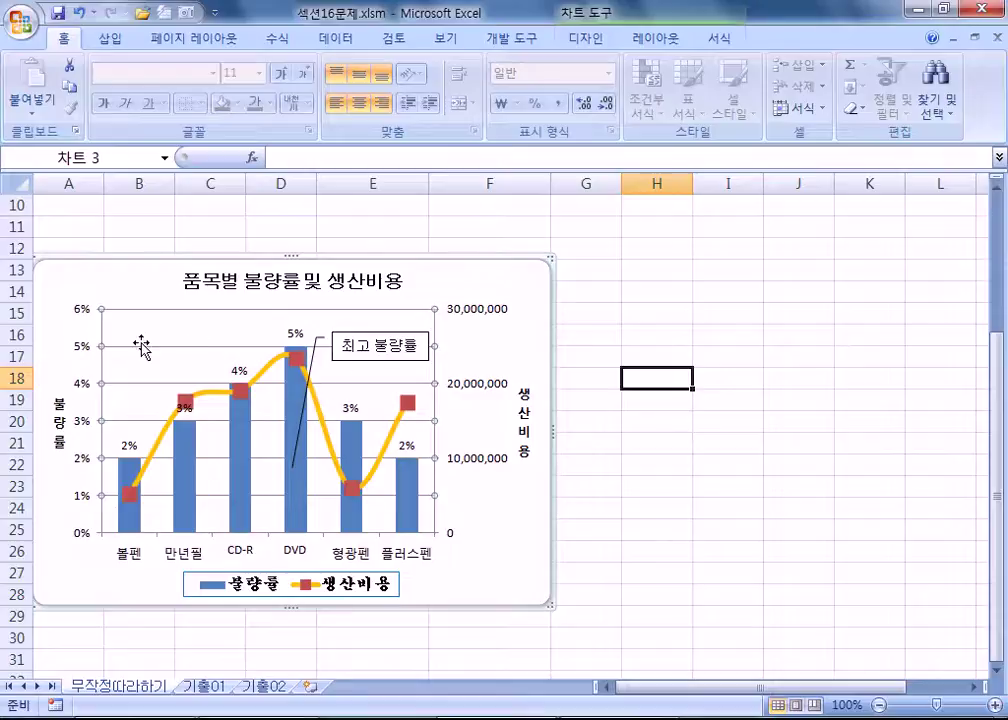
left_click_drag(358, 324, 358, 314)
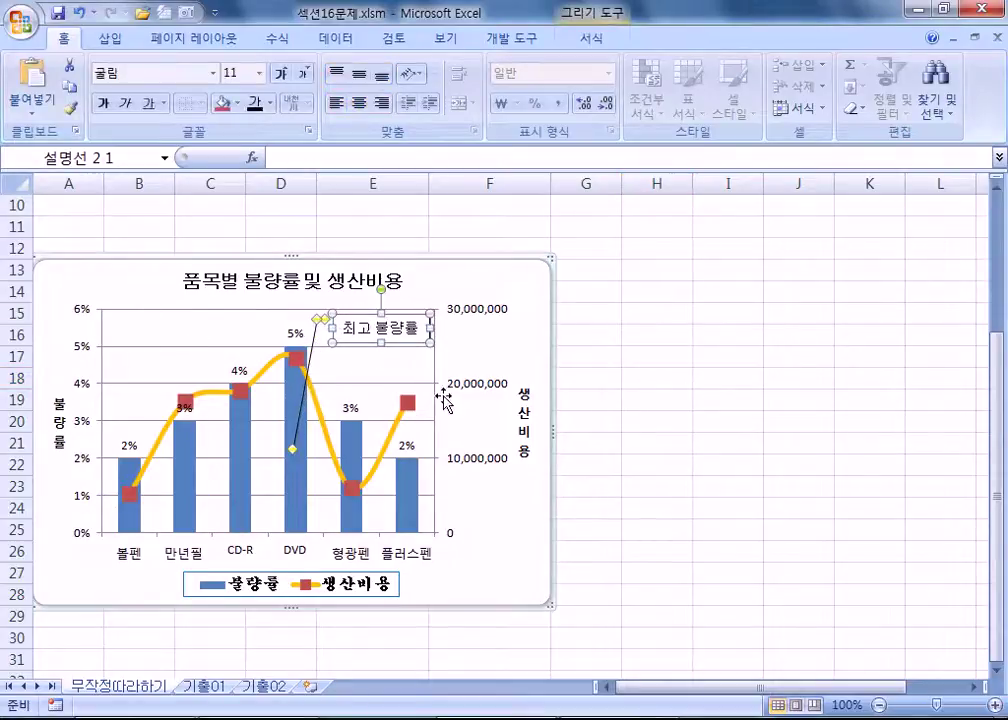
Nudge the callout slightly closer to the DVD column and re-centre its leader line tip on that column.
left_click(914, 458)
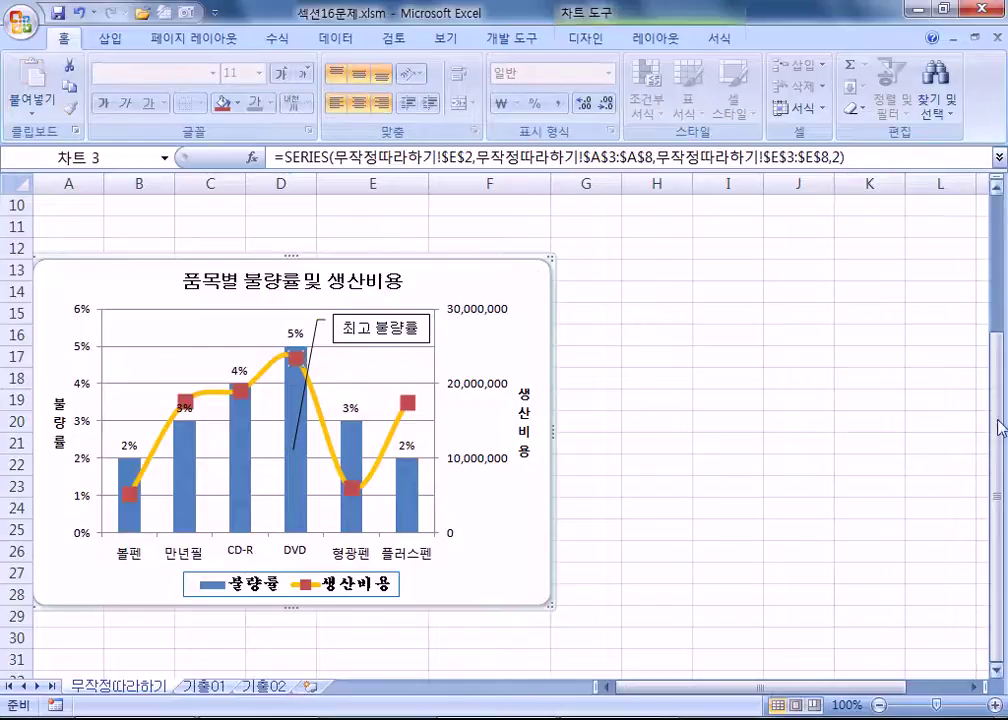
left_click_drag(424, 325, 416, 325)
left_click(728, 455)
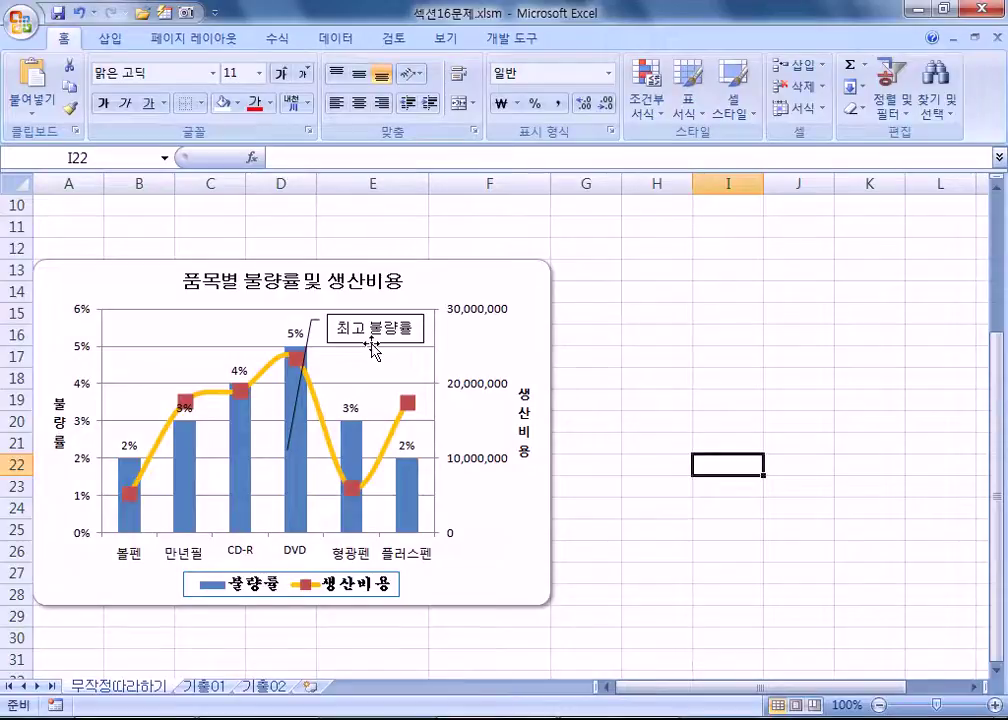
left_click(287, 445)
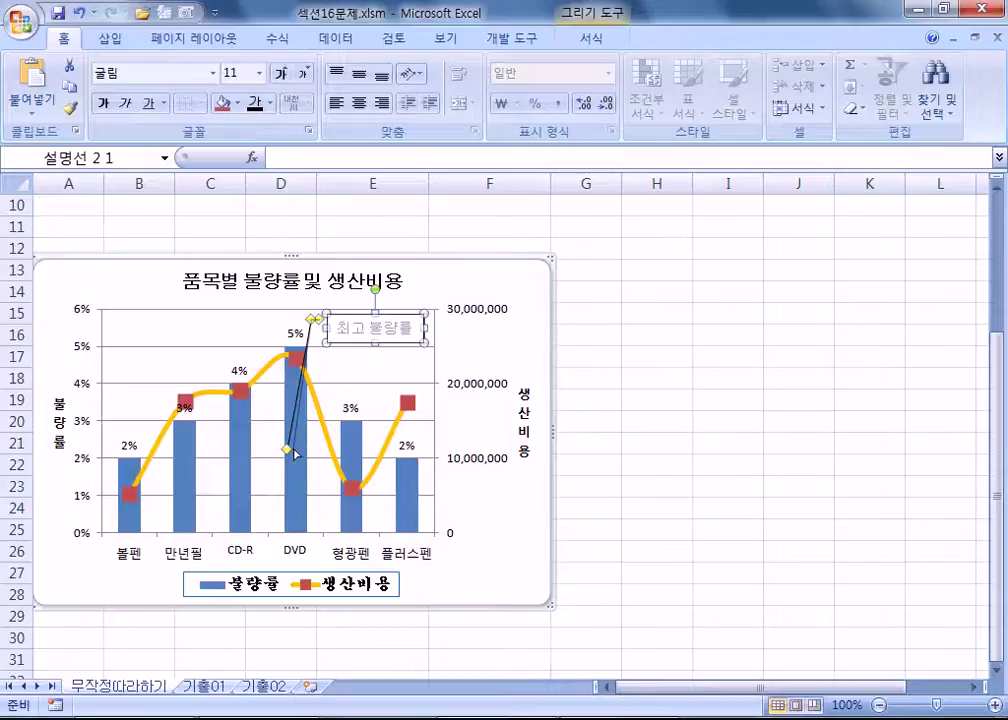
left_click(500, 353)
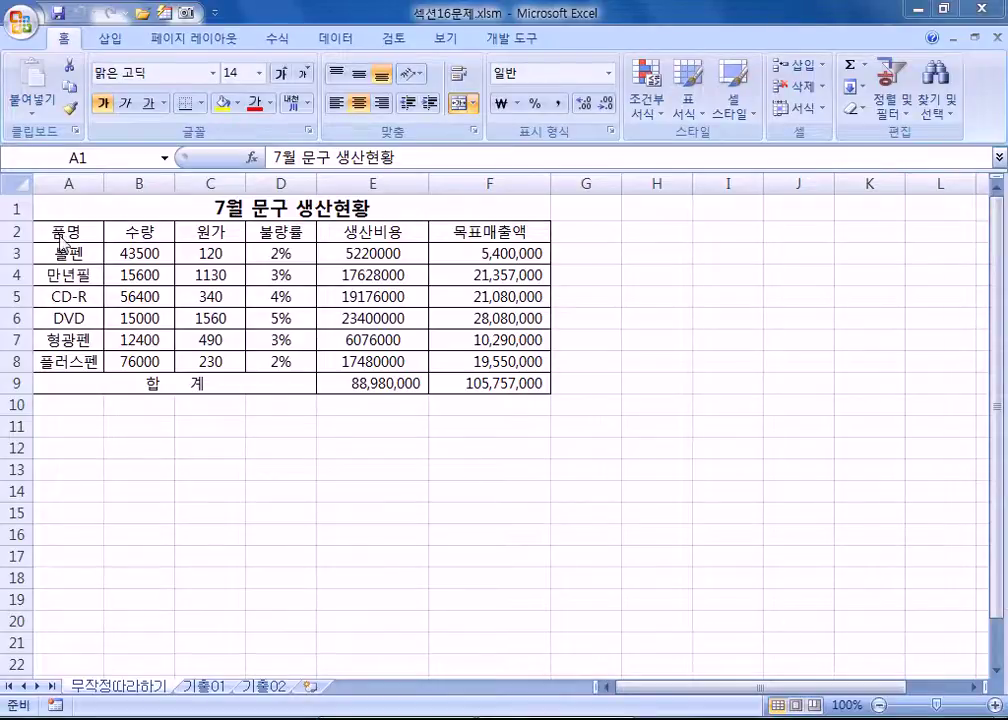
Select the 품명 data in A2:A8 together with the 불량률 and 생산비용 data in D2:E8.
left_click_drag(63, 231, 74, 353)
left_click_drag(280, 231, 360, 365)
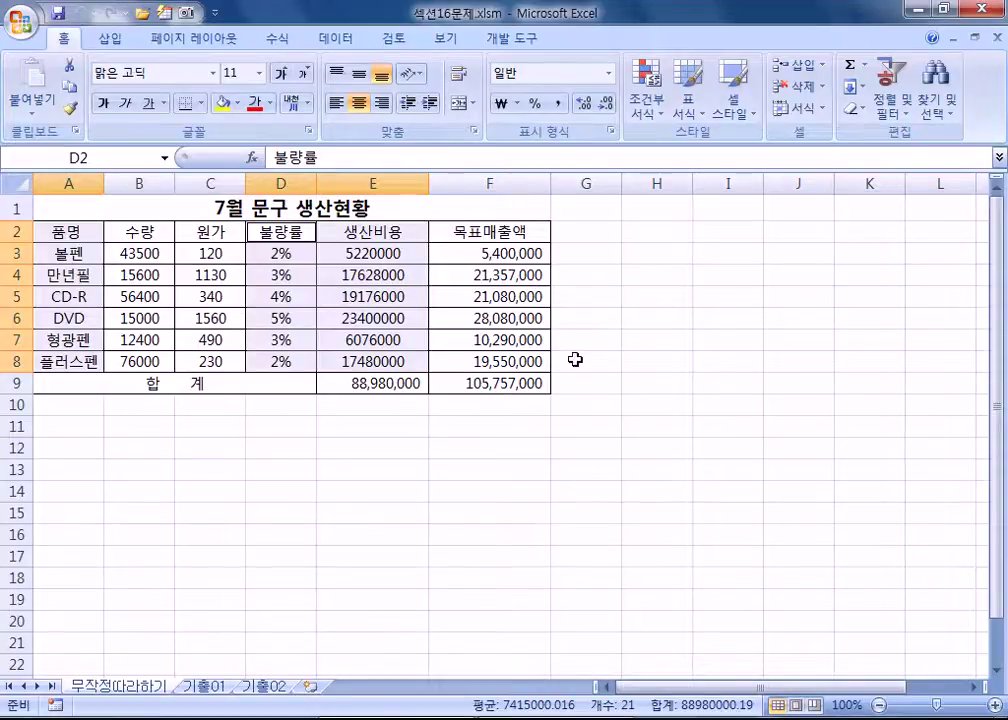
left_click(108, 39)
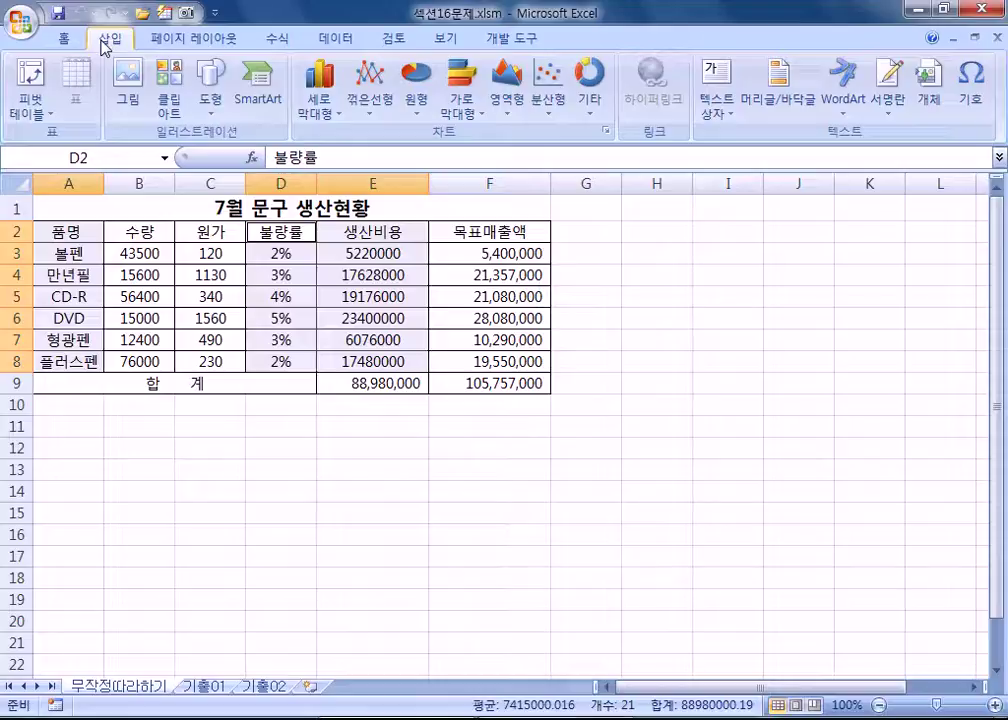
left_click(378, 100)
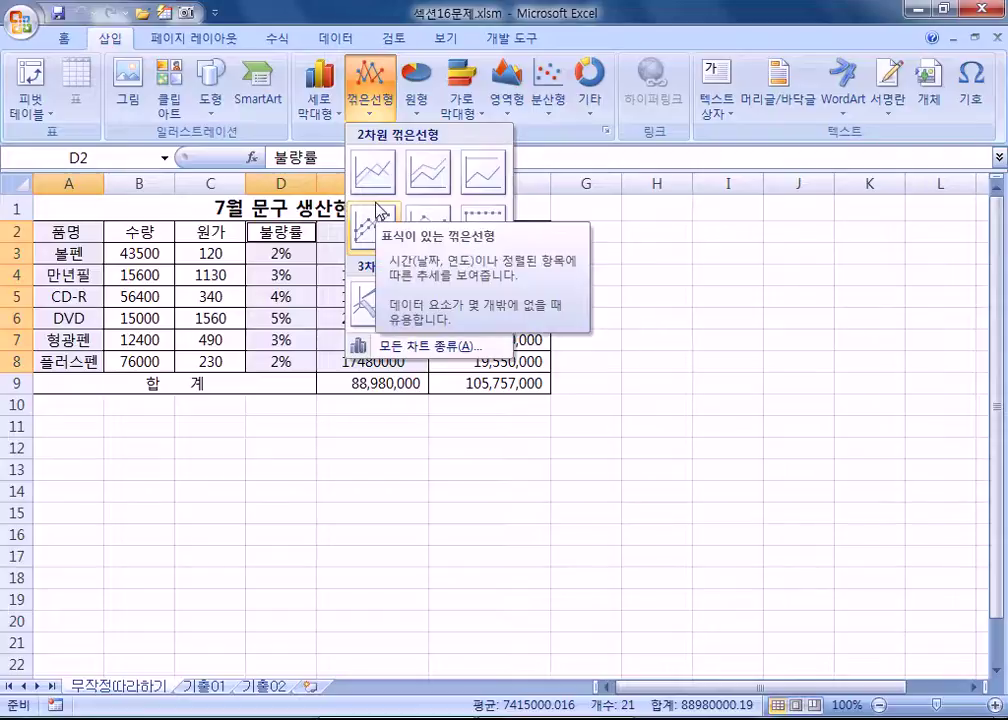
left_click(319, 100)
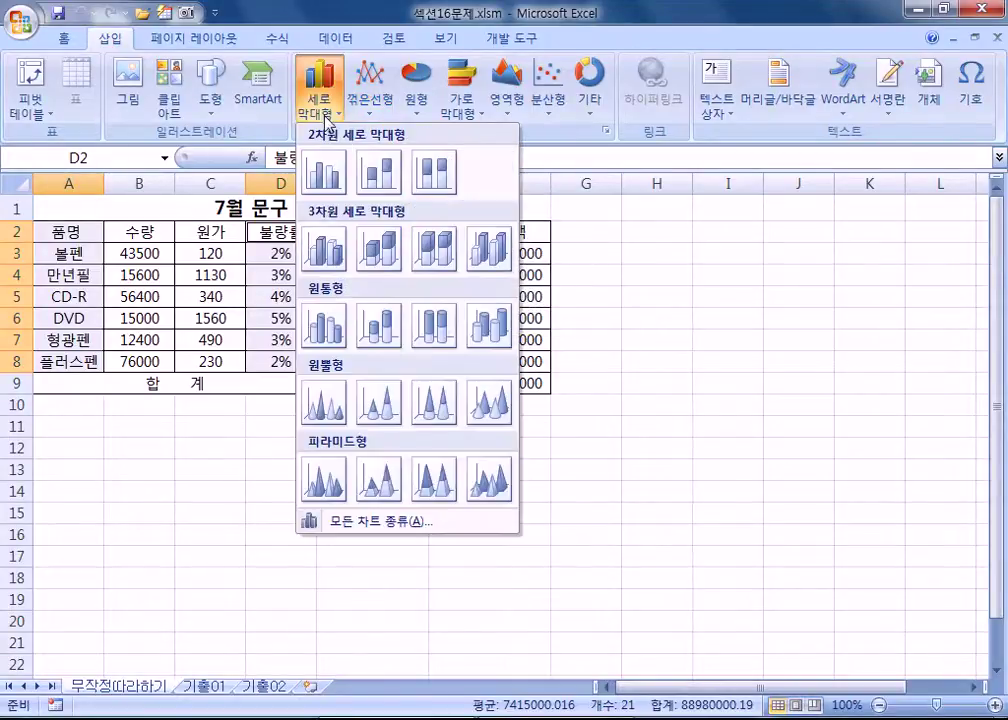
left_click(335, 186)
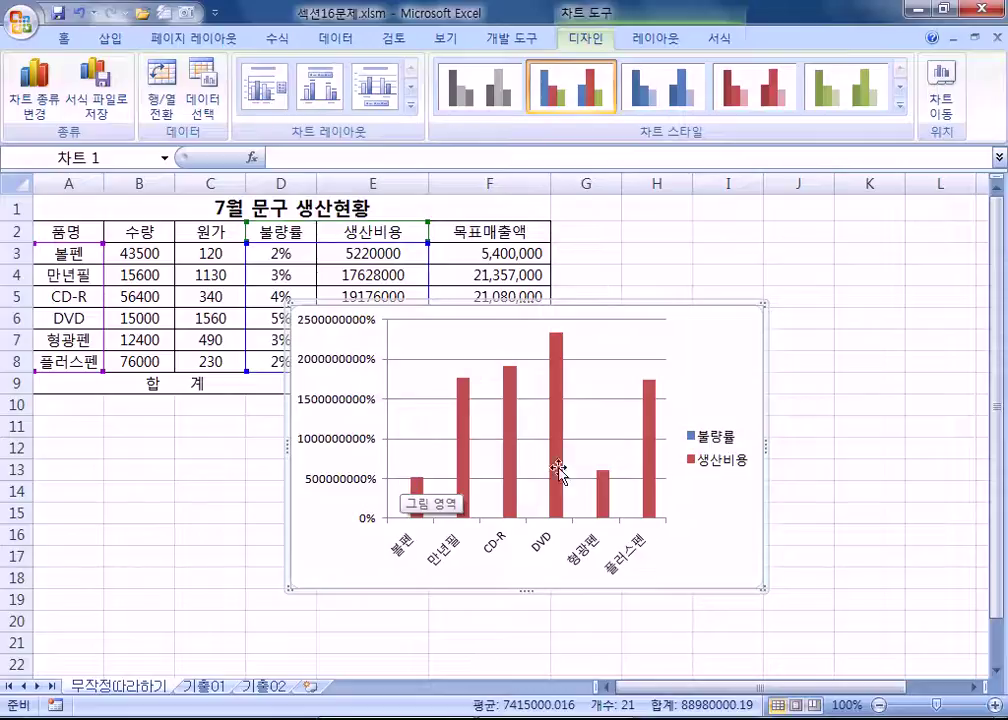
key("Delete")
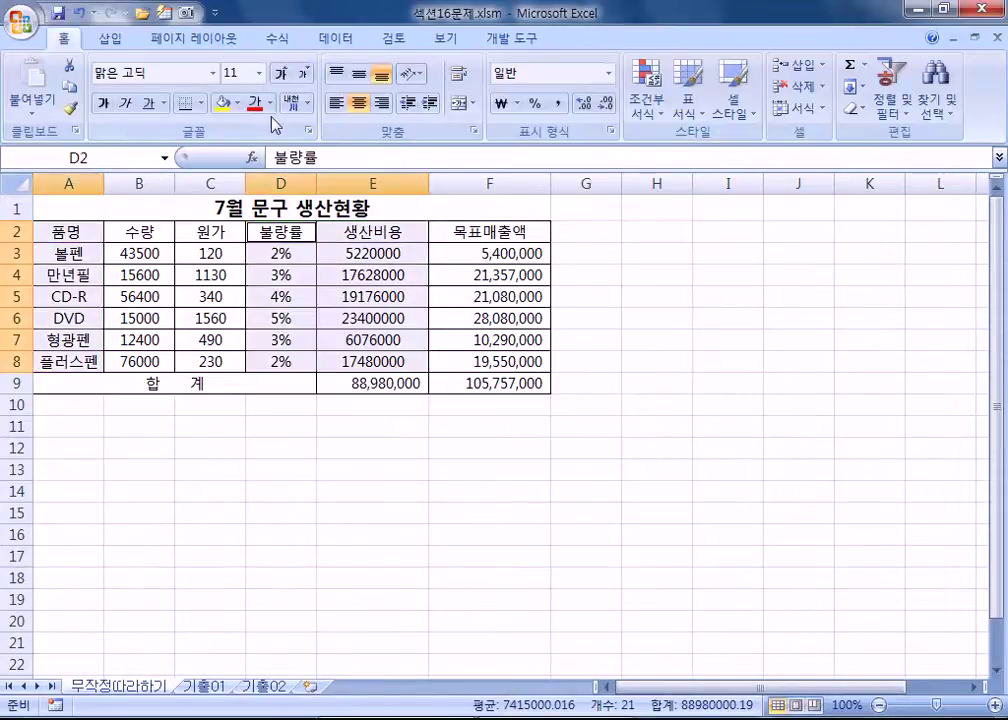
Insert a 2-D line chart with markers (표식이 있는 꺾은선형) from the selected data.
left_click(109, 38)
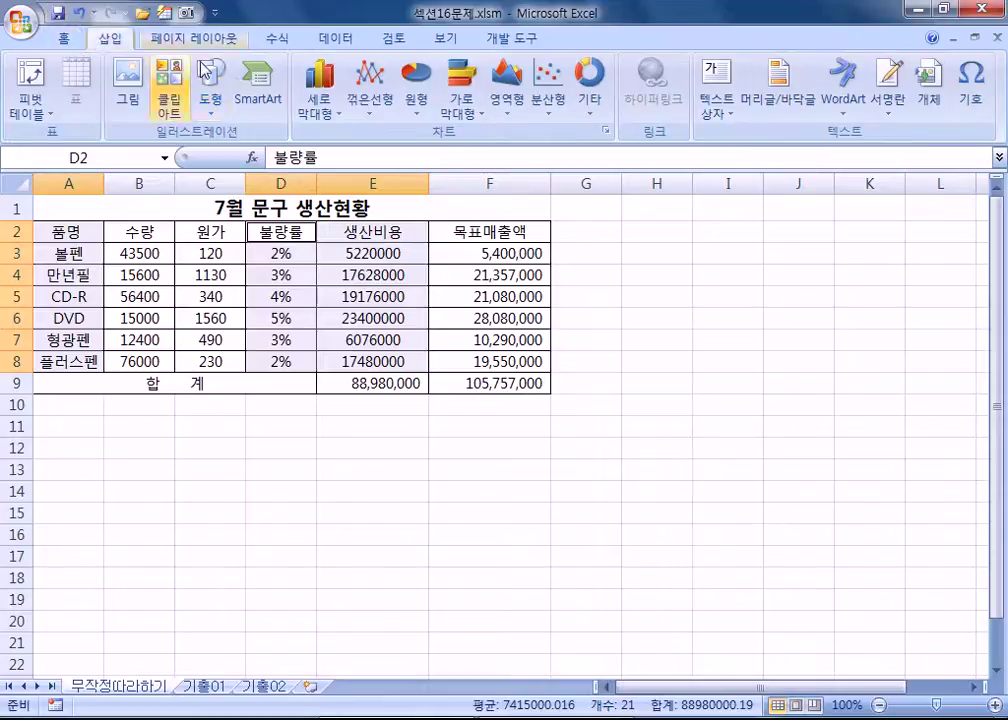
left_click(367, 100)
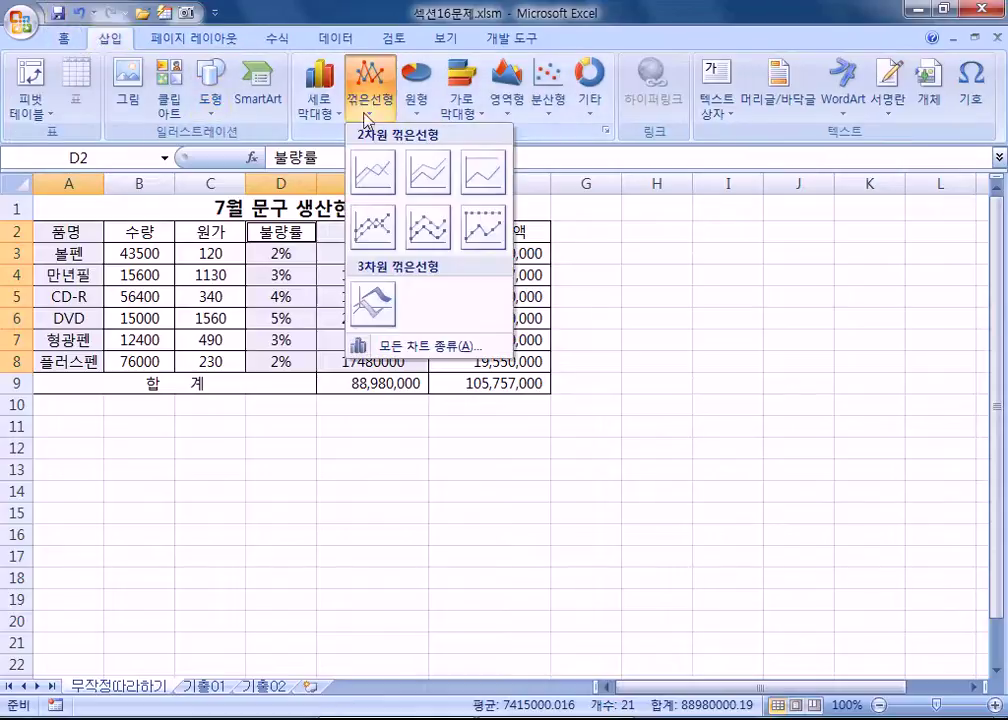
left_click(377, 230)
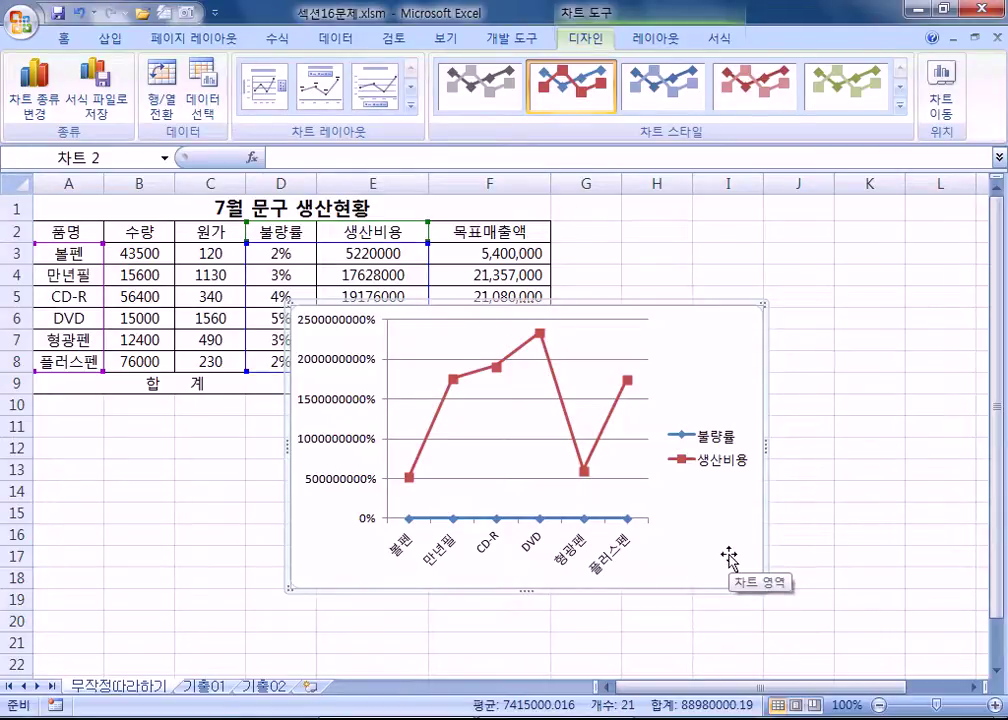
left_click(569, 432)
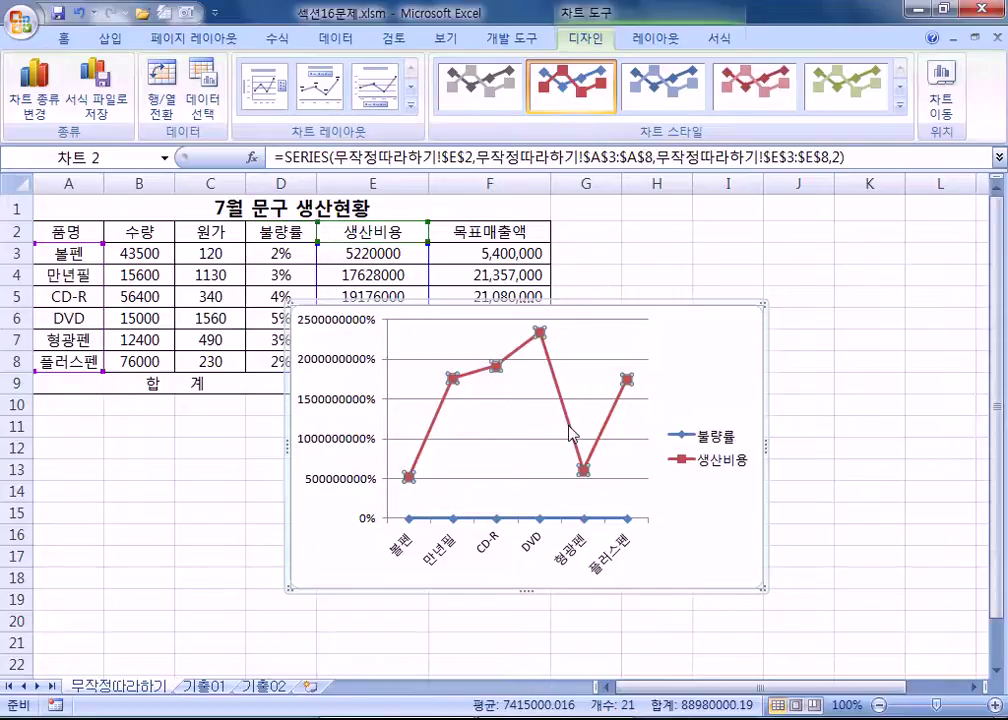
left_click(652, 38)
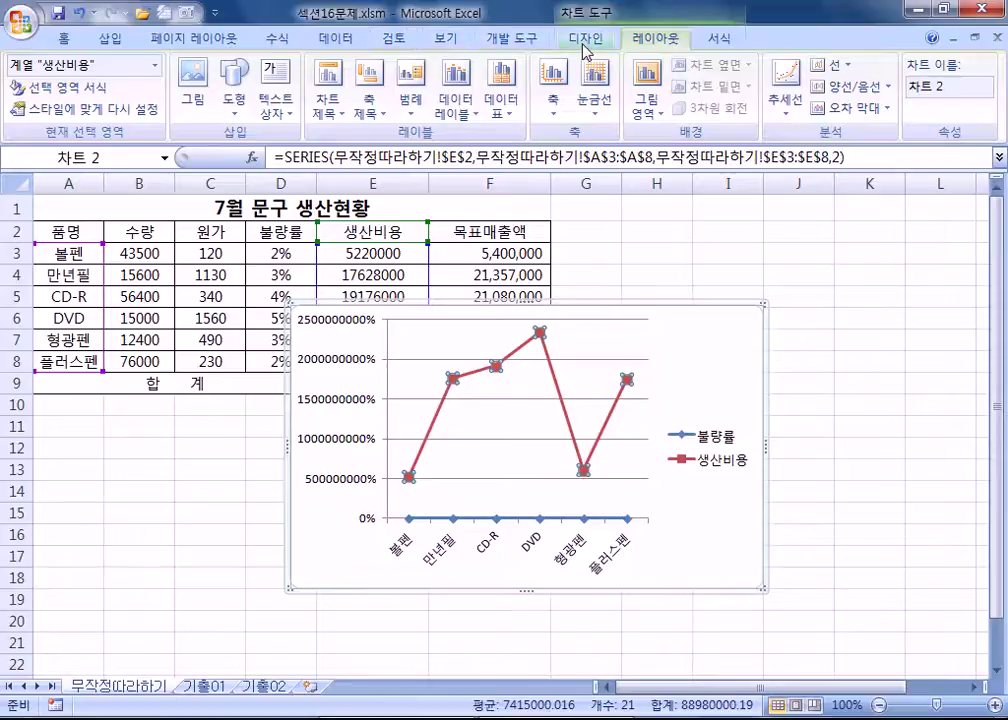
left_click(587, 42)
left_click(631, 38)
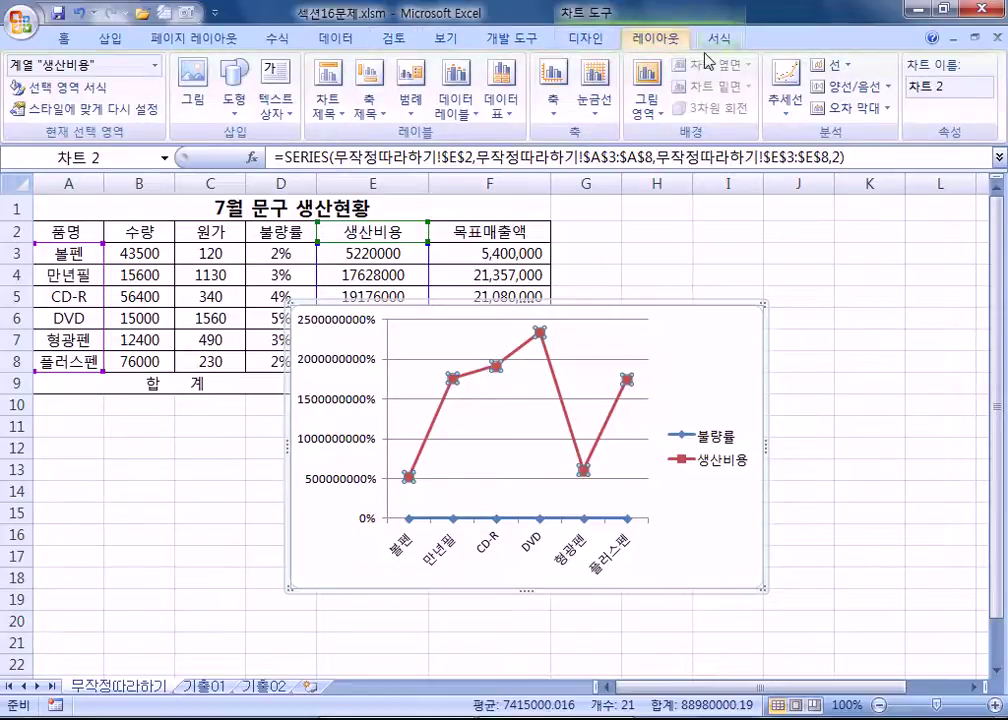
left_click(85, 90)
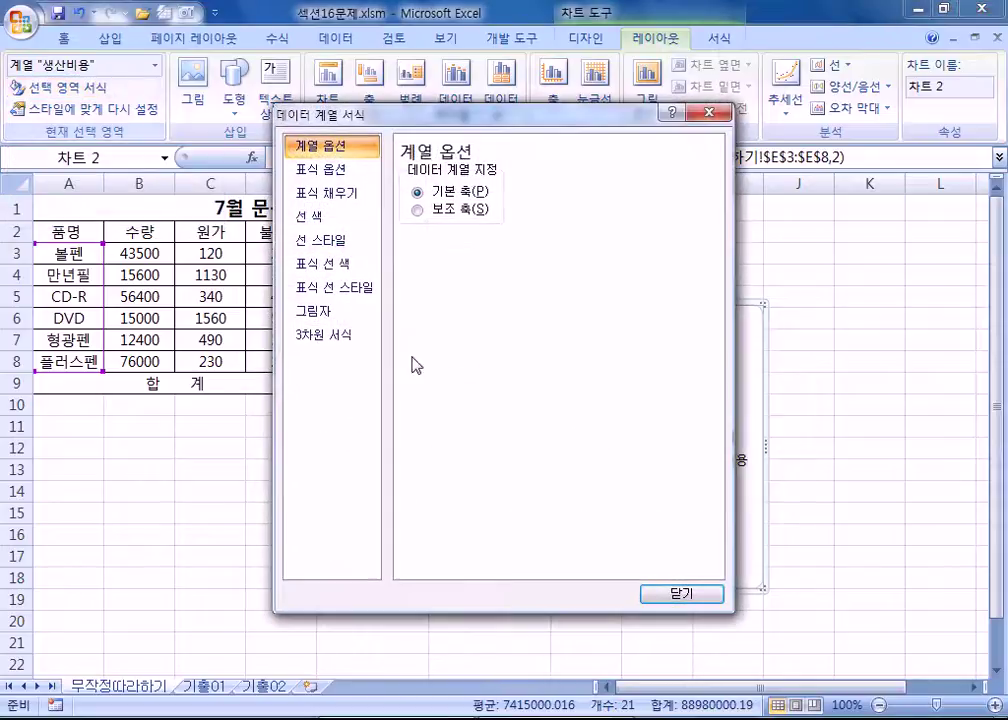
left_click(710, 112)
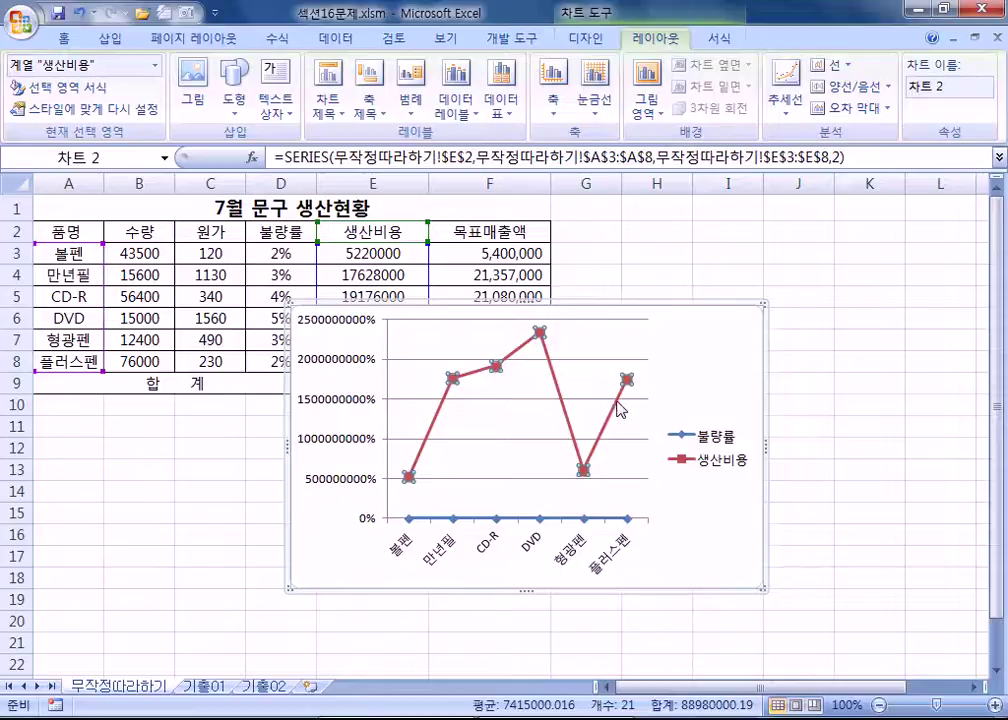
Plot the 생산비용 series on the secondary axis (보조 축) and move the series formatting dialog clear of the chart.
right_click(620, 402)
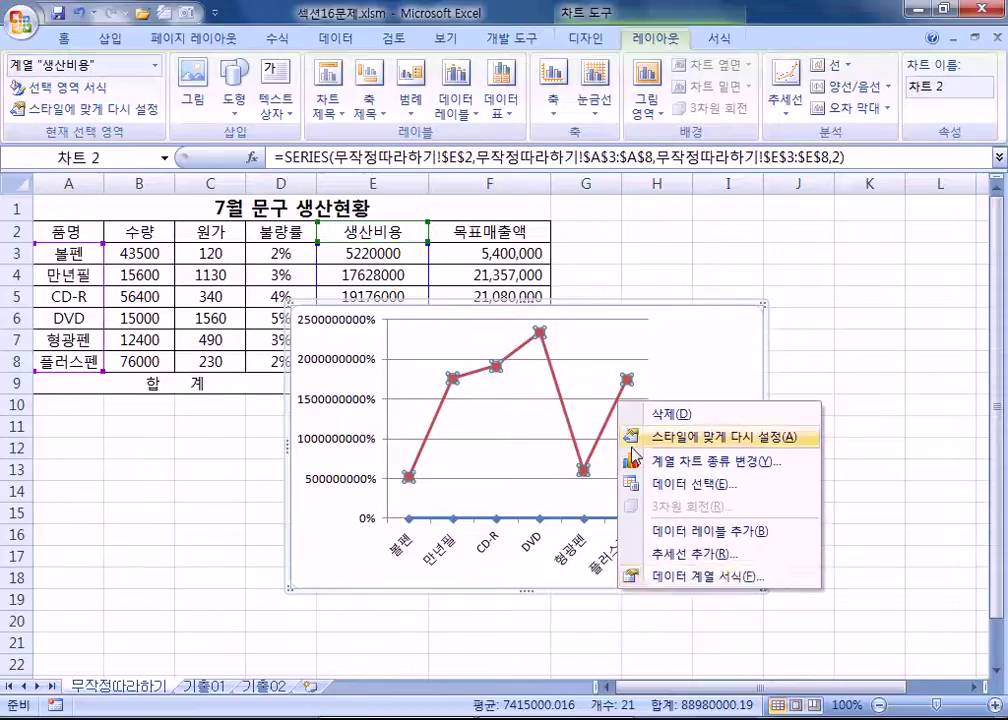
left_click(648, 576)
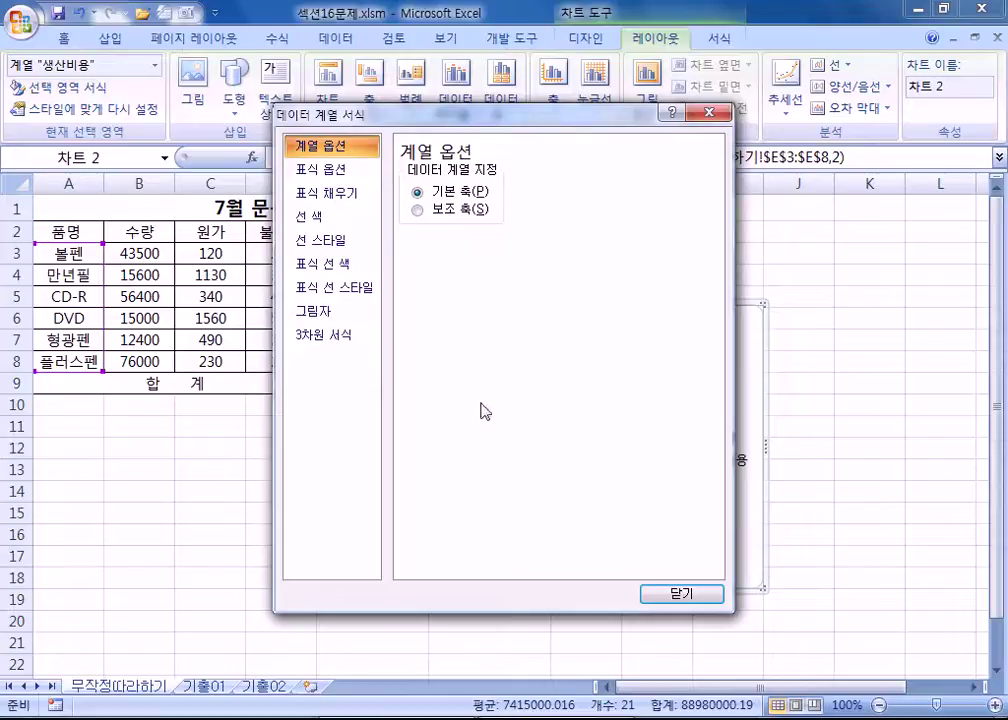
left_click(417, 209)
left_click_drag(453, 121, 890, 522)
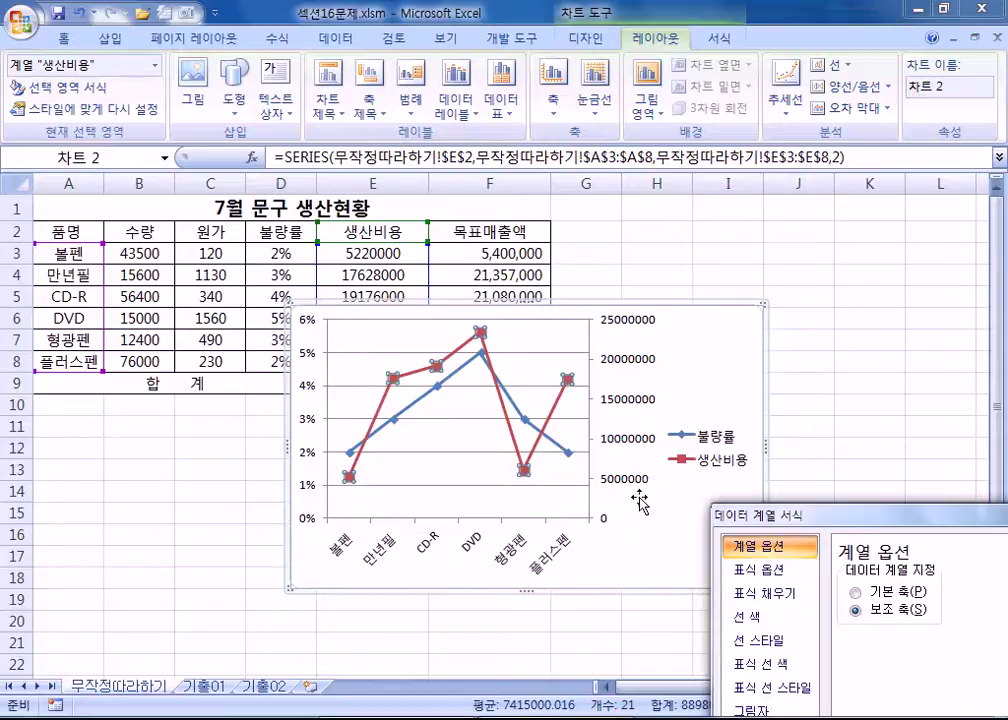
left_click_drag(822, 516, 895, 163)
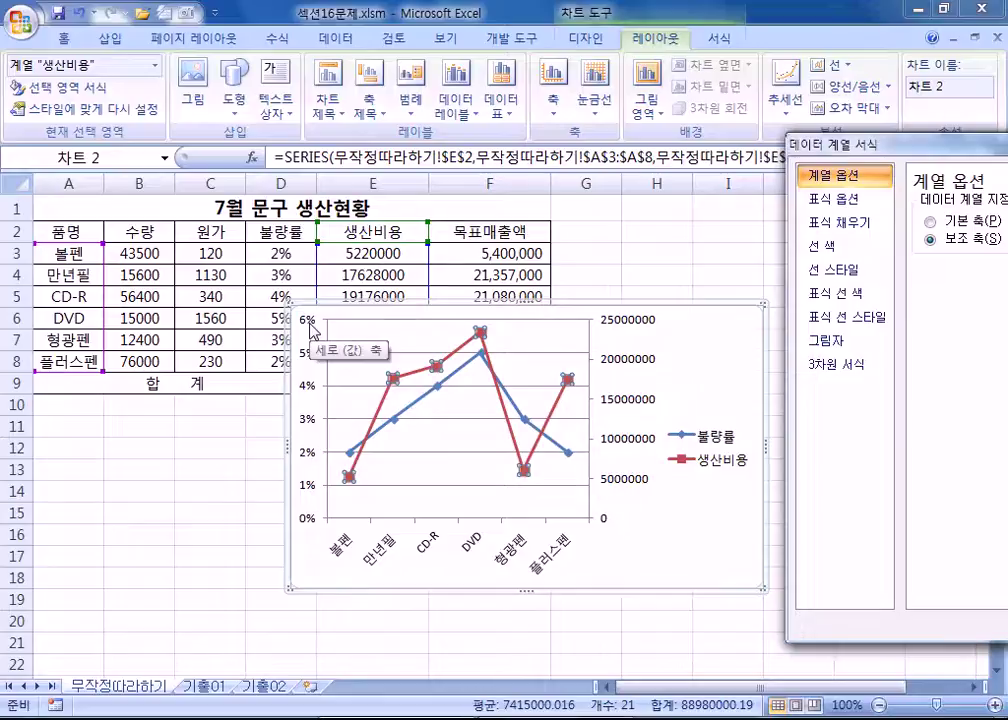
Change the chart type of only the 불량률 series to 2-D clustered column.
left_click(532, 430)
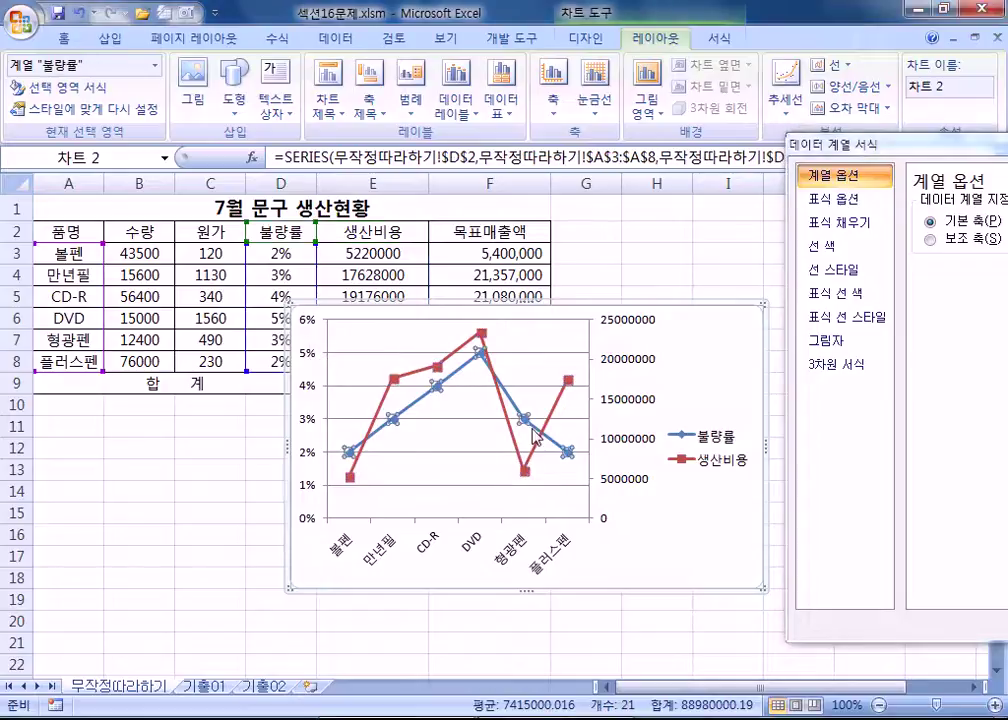
right_click(533, 433)
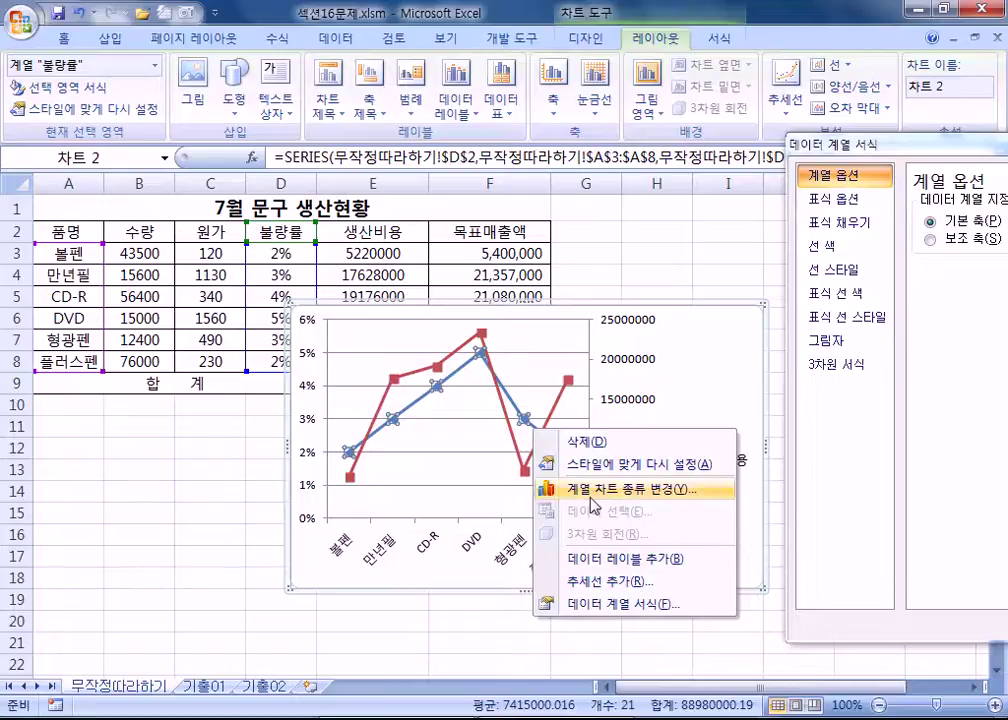
left_click(583, 39)
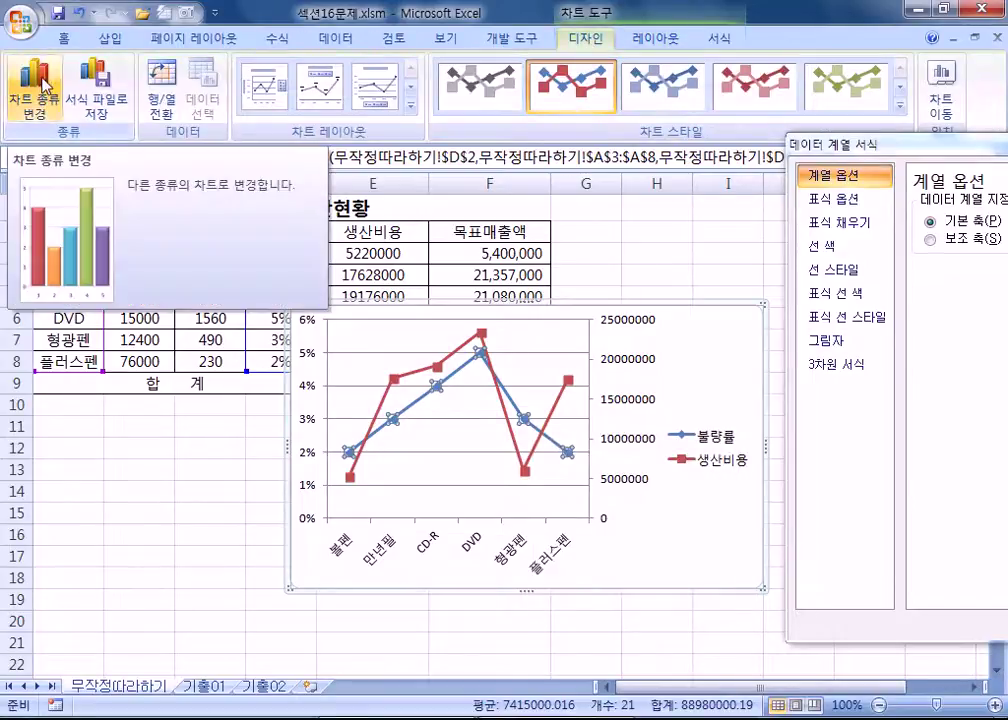
right_click(527, 424)
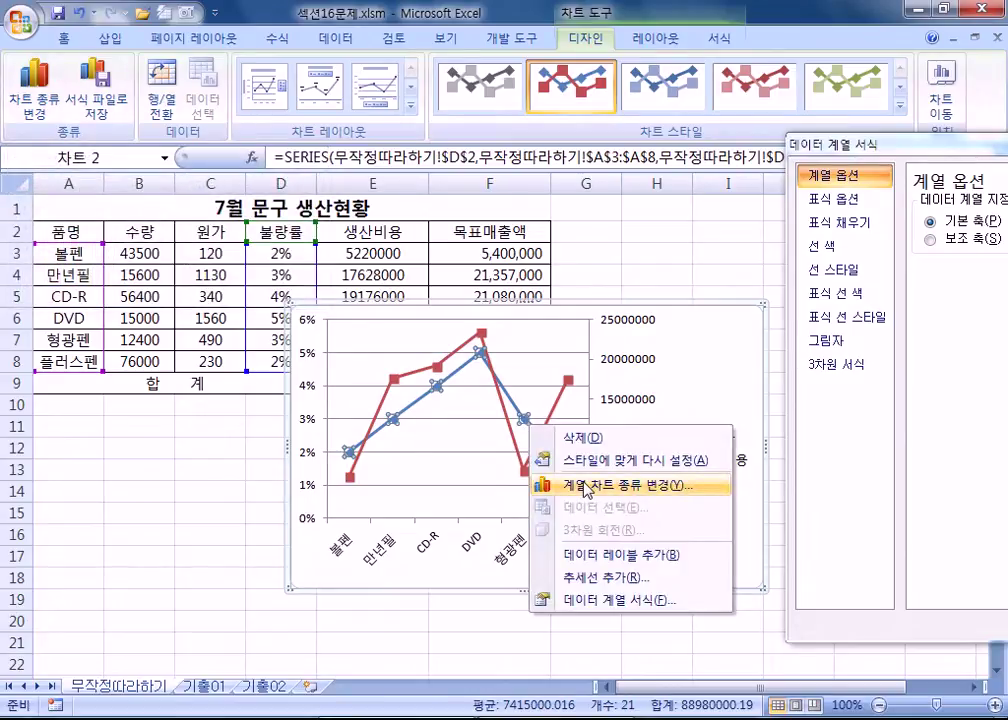
left_click(587, 488)
left_click(898, 480)
left_click(34, 85)
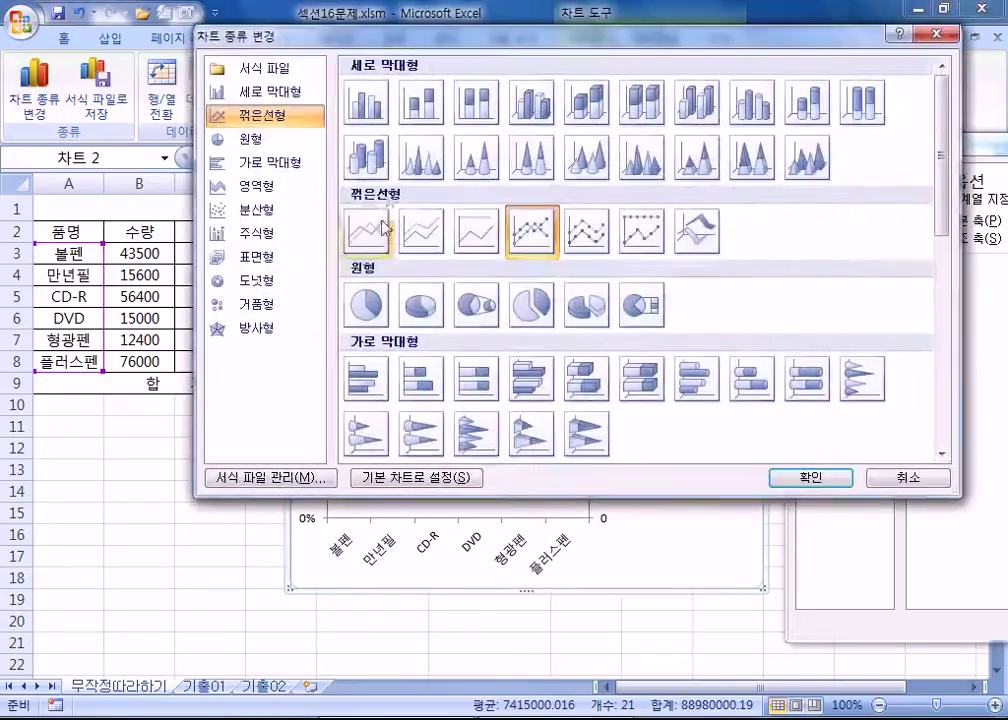
left_click(371, 125)
left_click(808, 477)
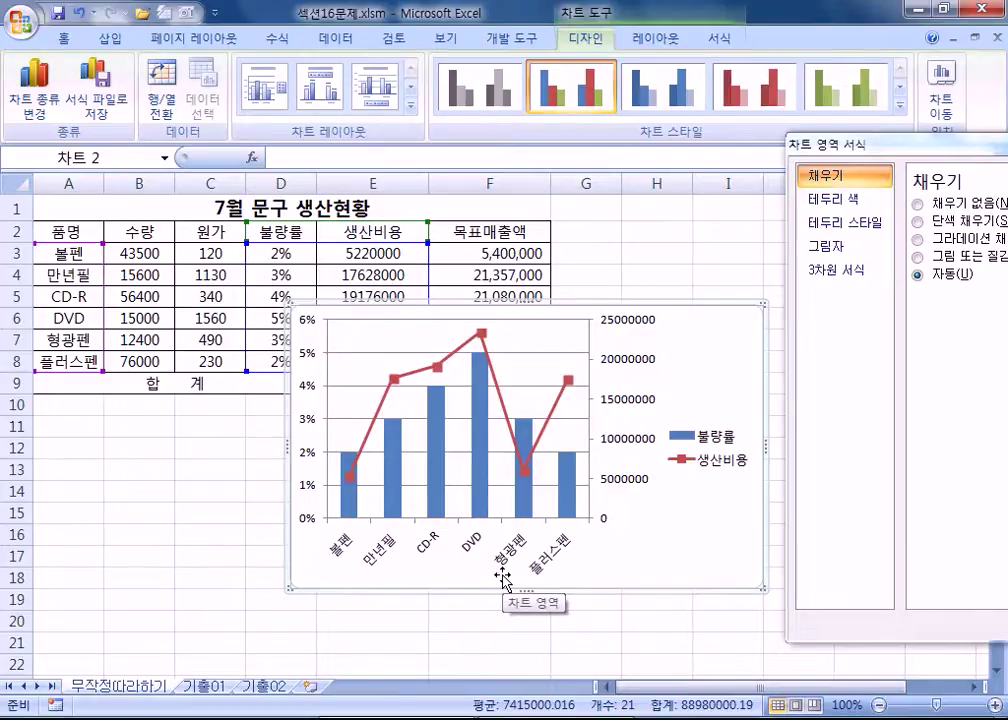
Add a chart title using the above-chart (차트 위) placement.
left_click(657, 43)
left_click(327, 100)
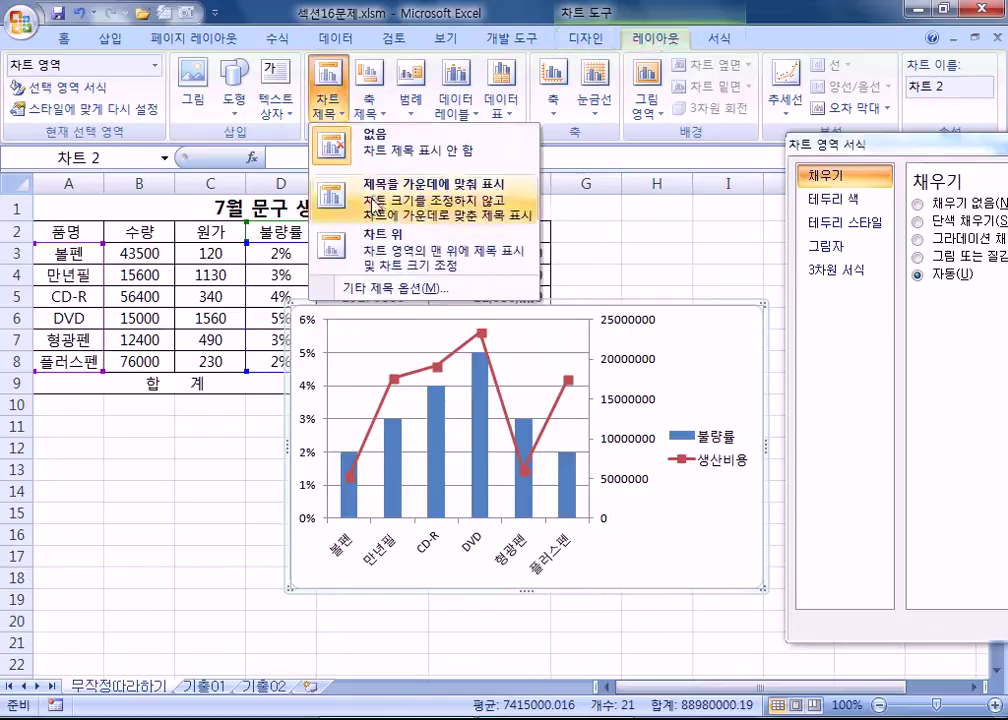
left_click(380, 245)
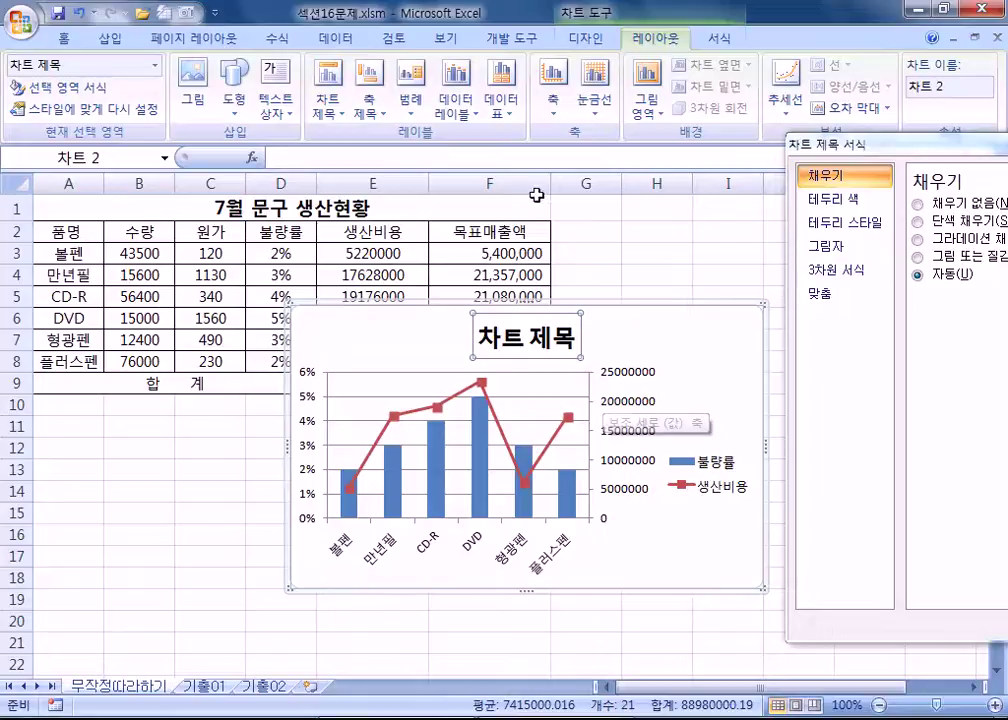
Add vertical-text titles (세로 제목) to both the primary and the secondary vertical axes.
left_click(370, 100)
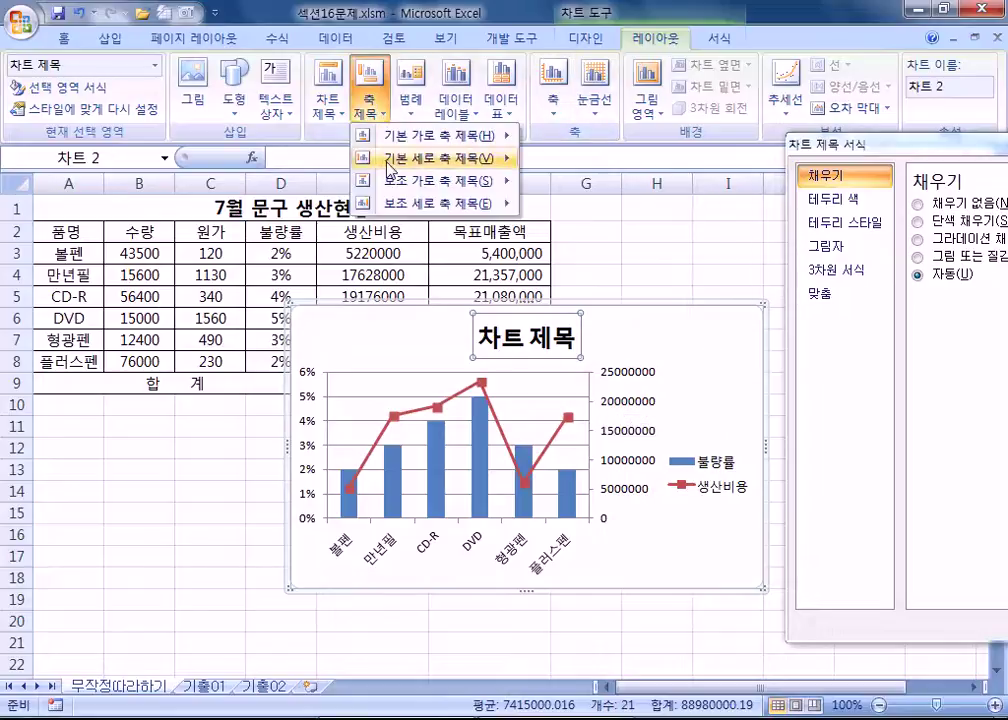
mouse_move(390, 168)
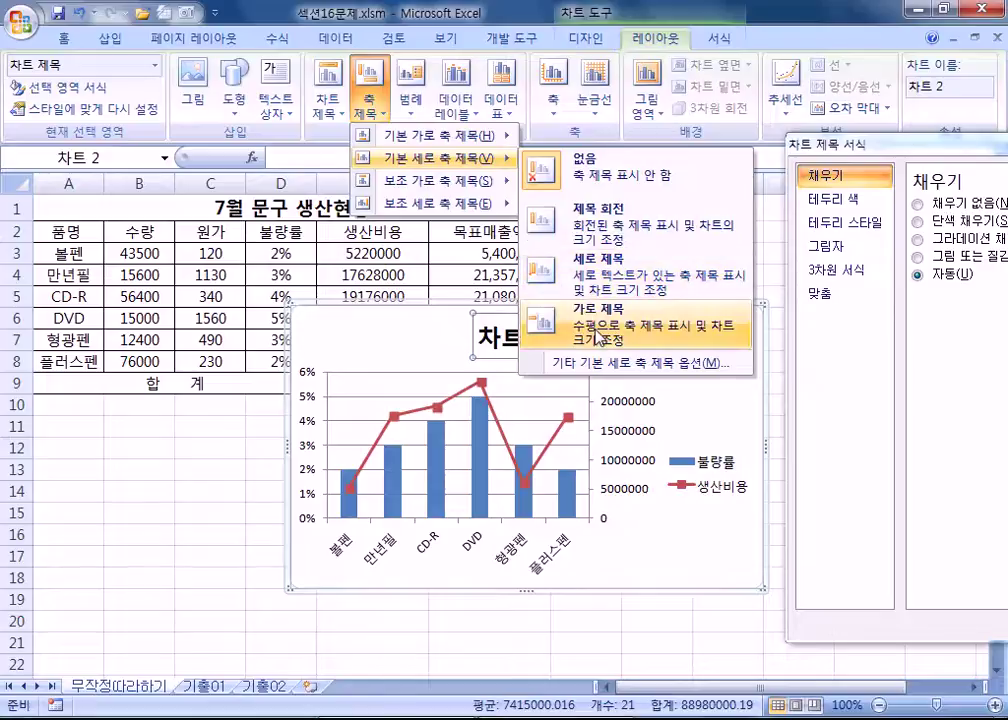
left_click(572, 285)
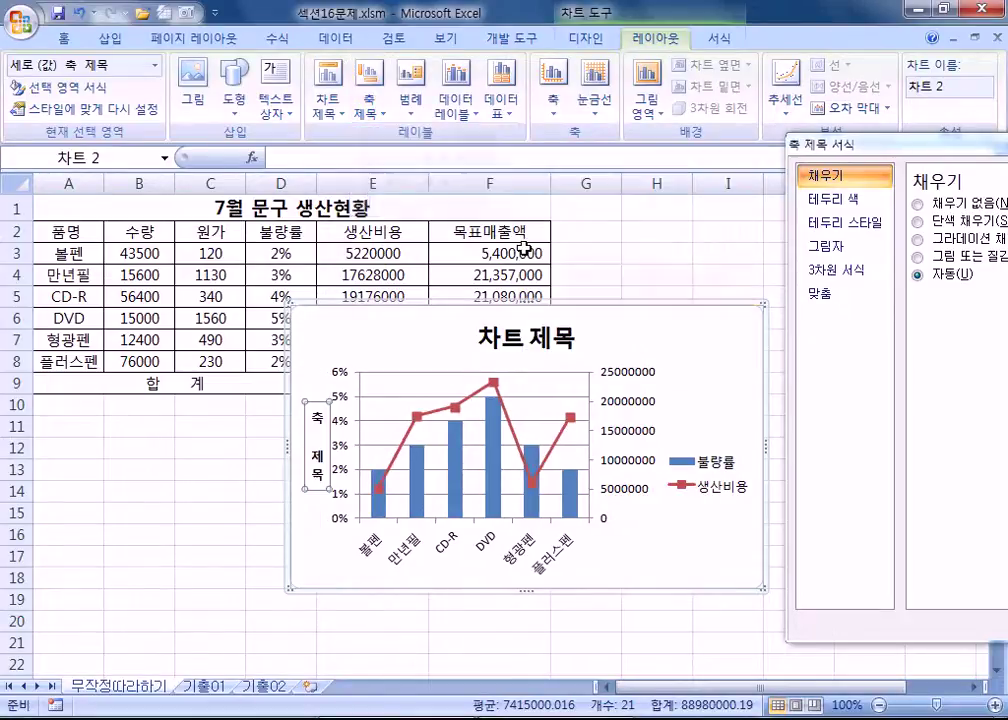
left_click(367, 128)
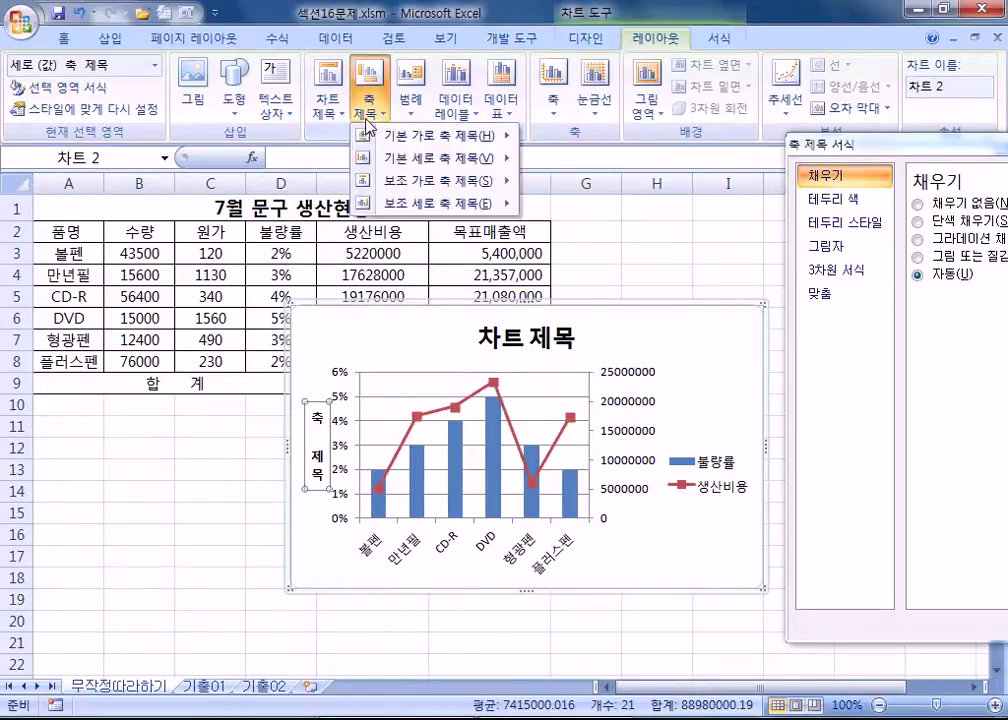
mouse_move(400, 203)
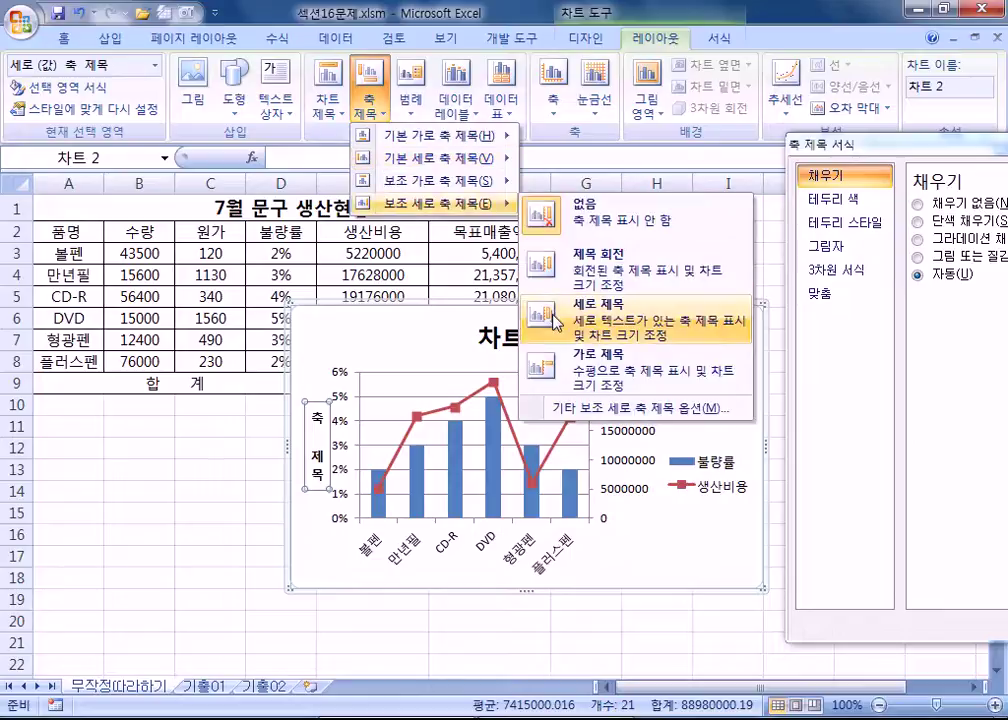
left_click(552, 318)
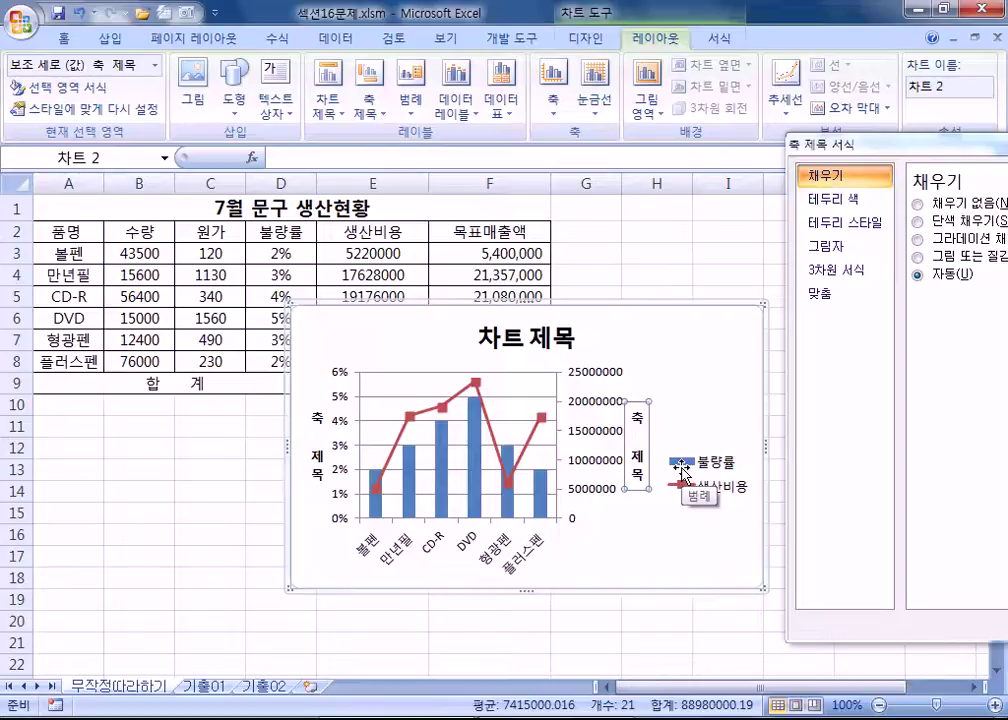
Replace the chart title's placeholder text with 품목별 불량률 및 샌산비용.
left_click(509, 345)
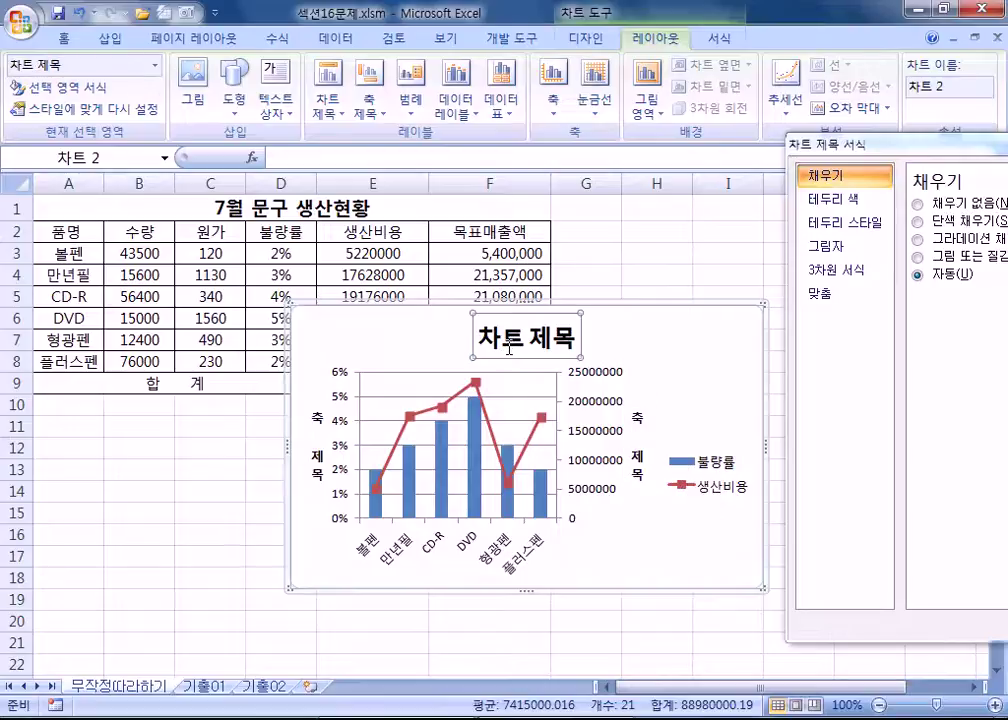
type("vnaqh")
key("Return")
type("vna")
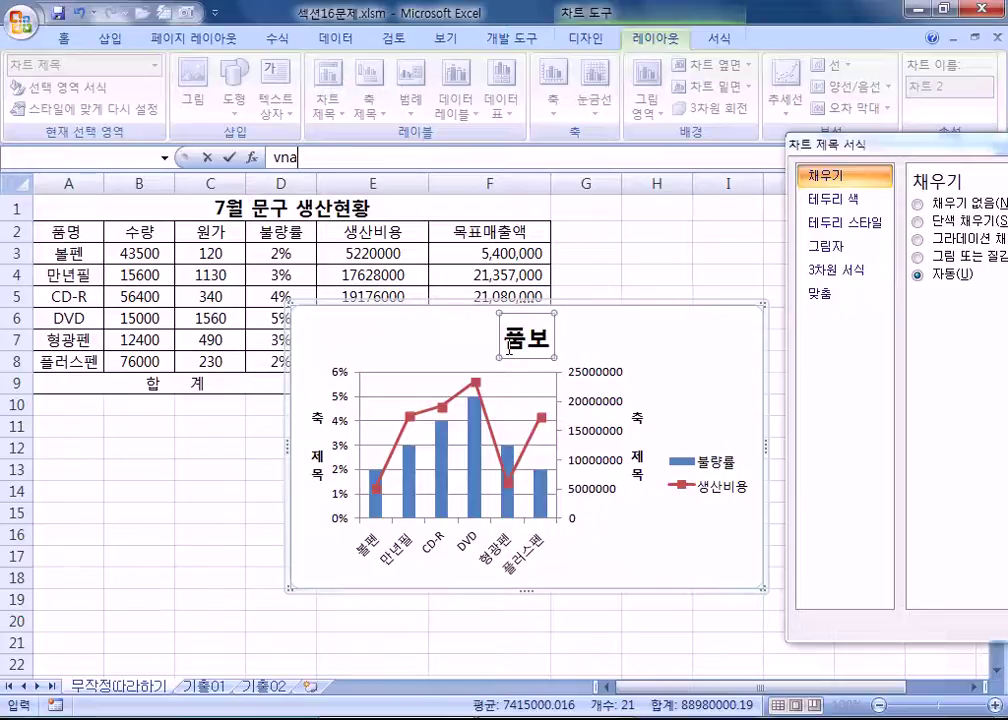
key("BackSpace")
key("BackSpace")
key("BackSpace")
key("Hangul")
type("품ㅂ")
key("BackSpace")
type("목별")
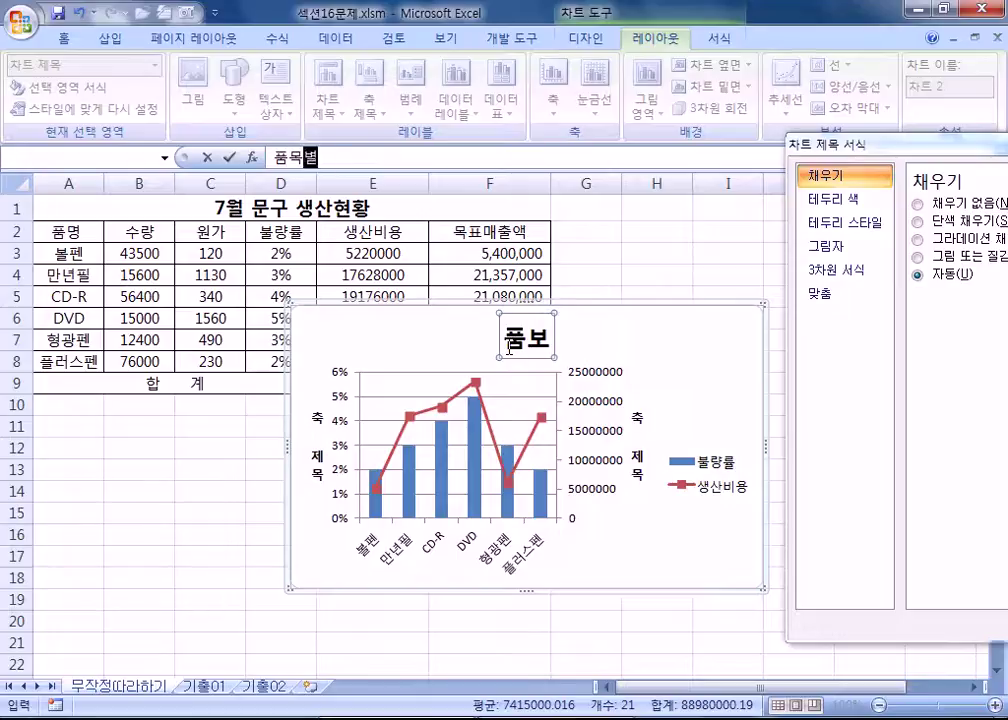
type(" 불량률")
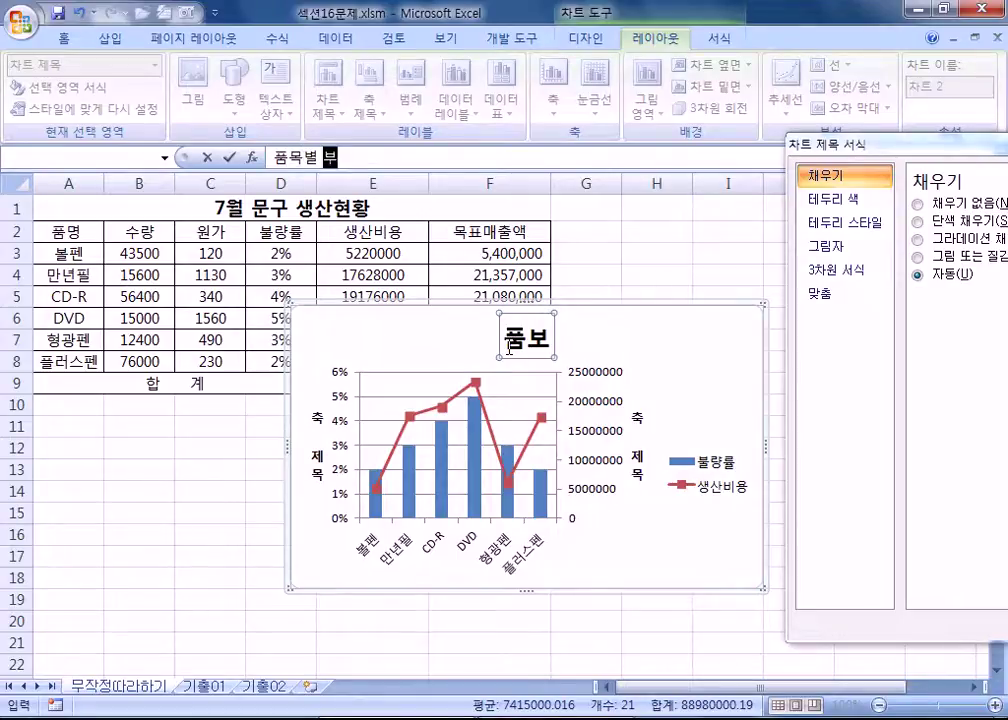
type(" 및")
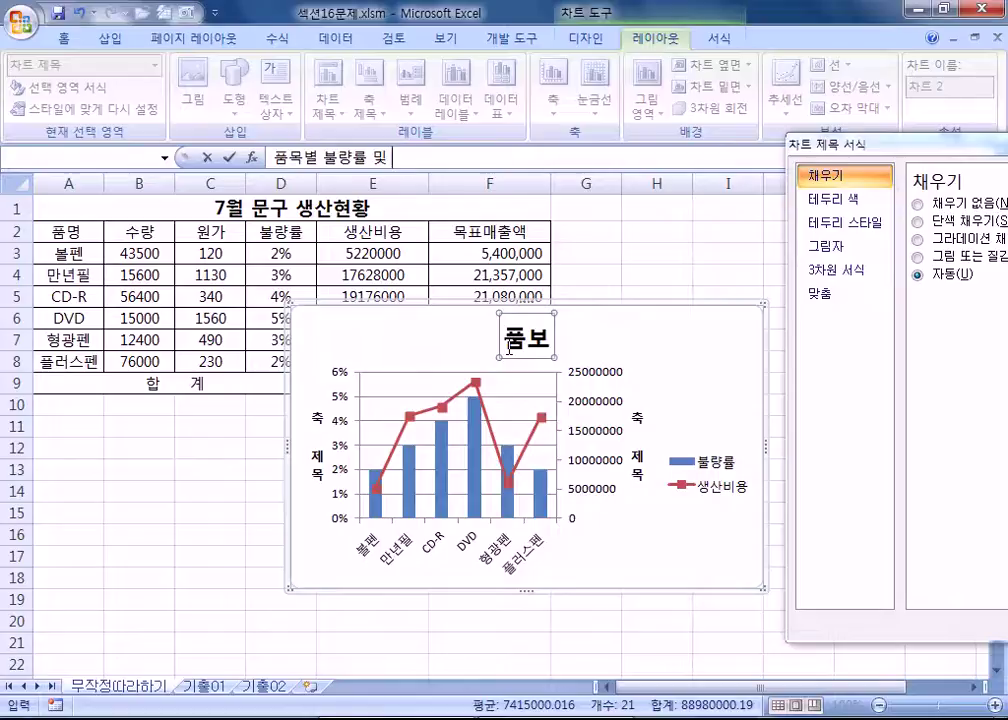
type(" 생산빙용")
key("Return")
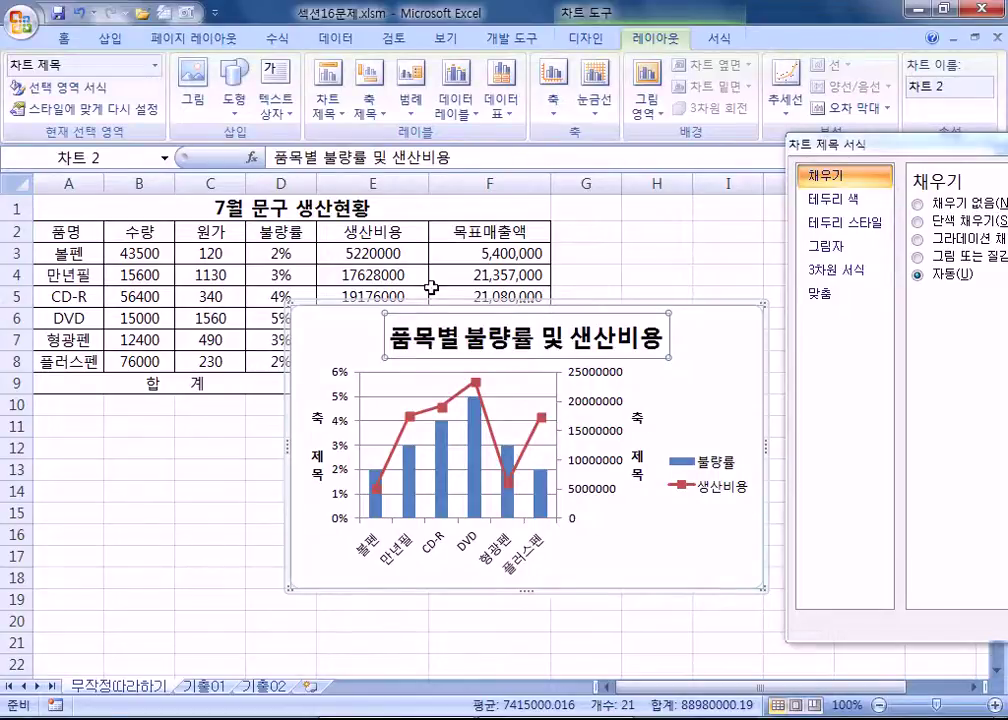
Correct the misspelled word 샌산비용 in the chart title to 생산비용.
left_click(580, 348)
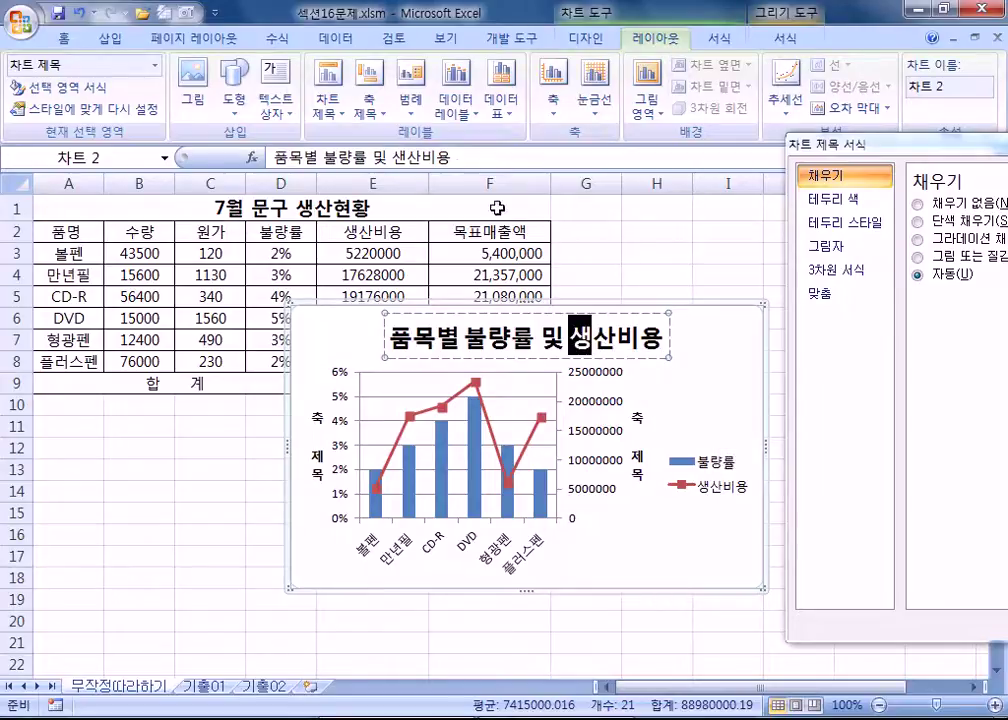
left_click(419, 157)
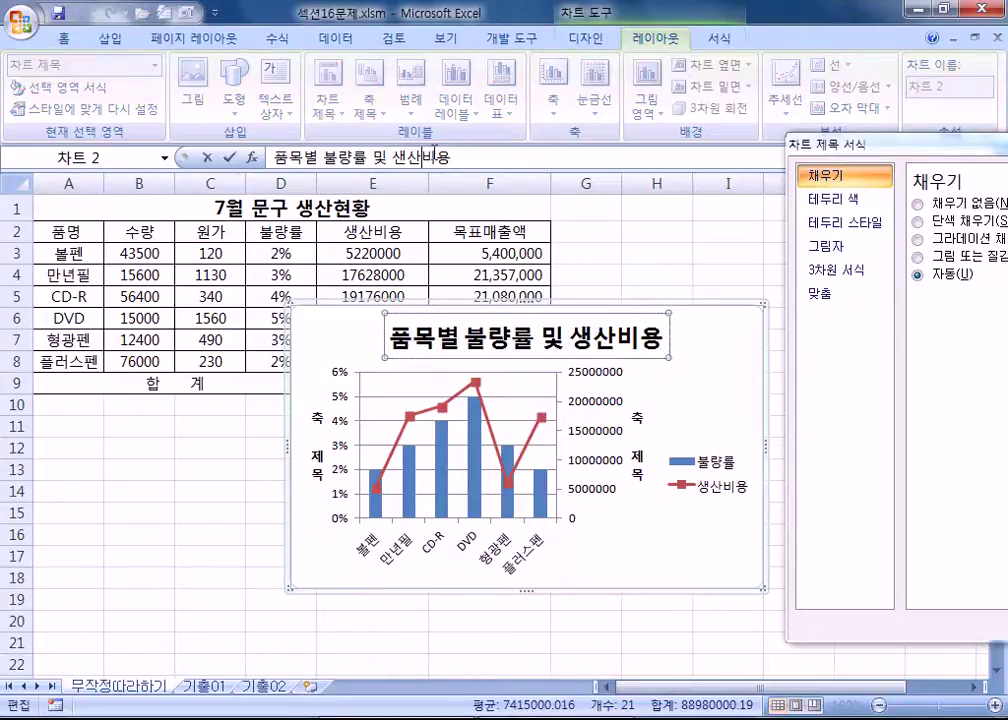
left_click(609, 351)
key("Return")
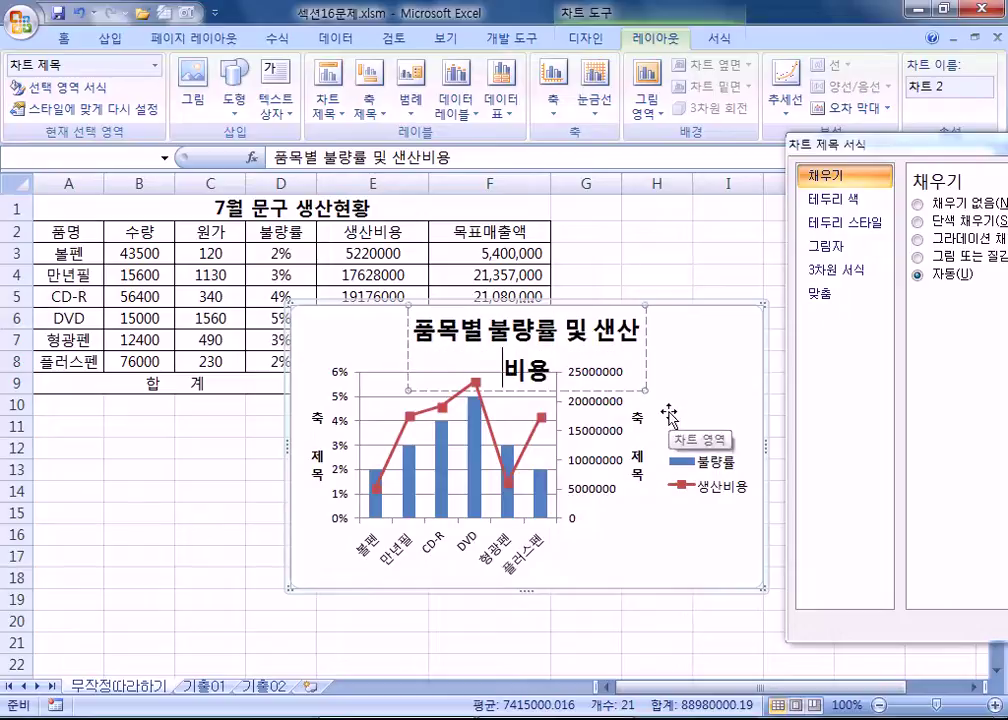
key("BackSpace")
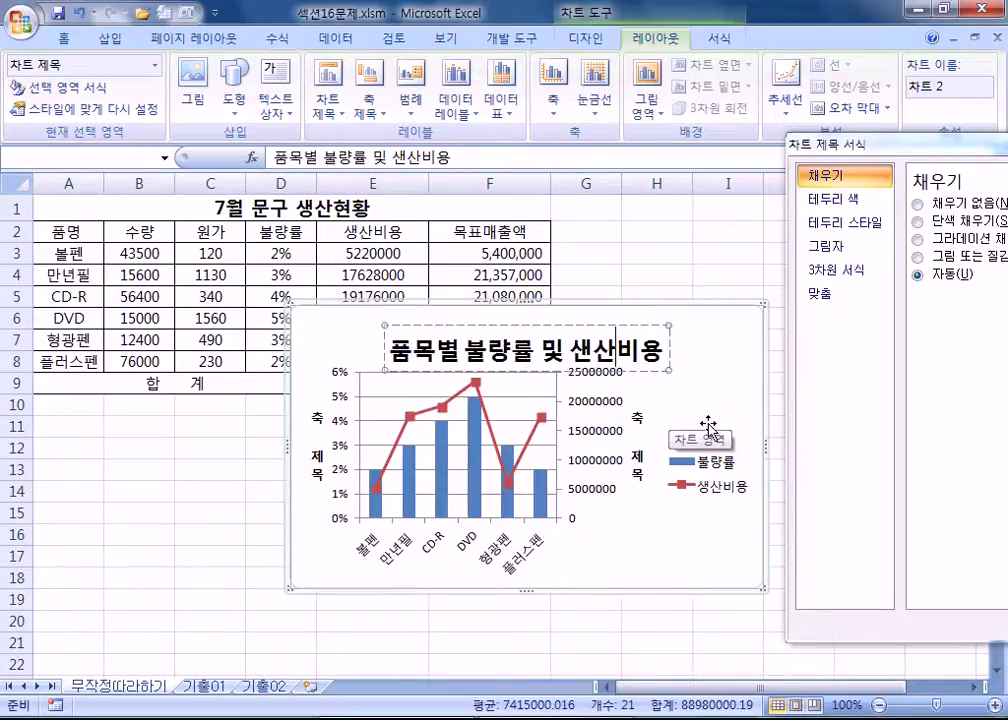
key("Escape")
left_click(593, 339)
key("BackSpace")
type("새ㅇ")
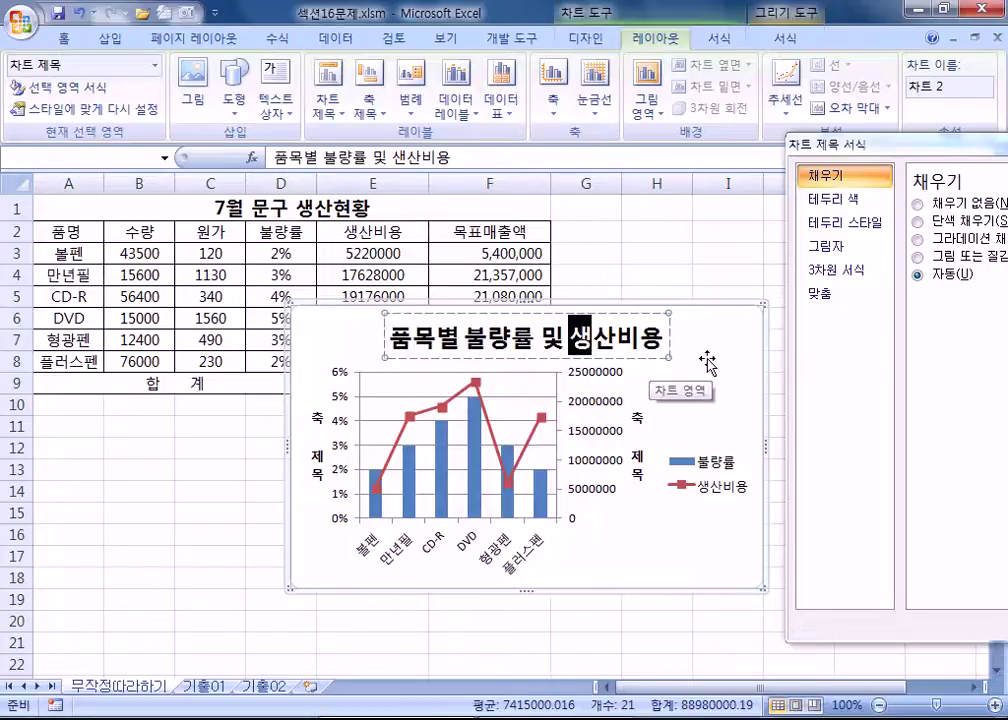
left_click(639, 412)
left_click(650, 330)
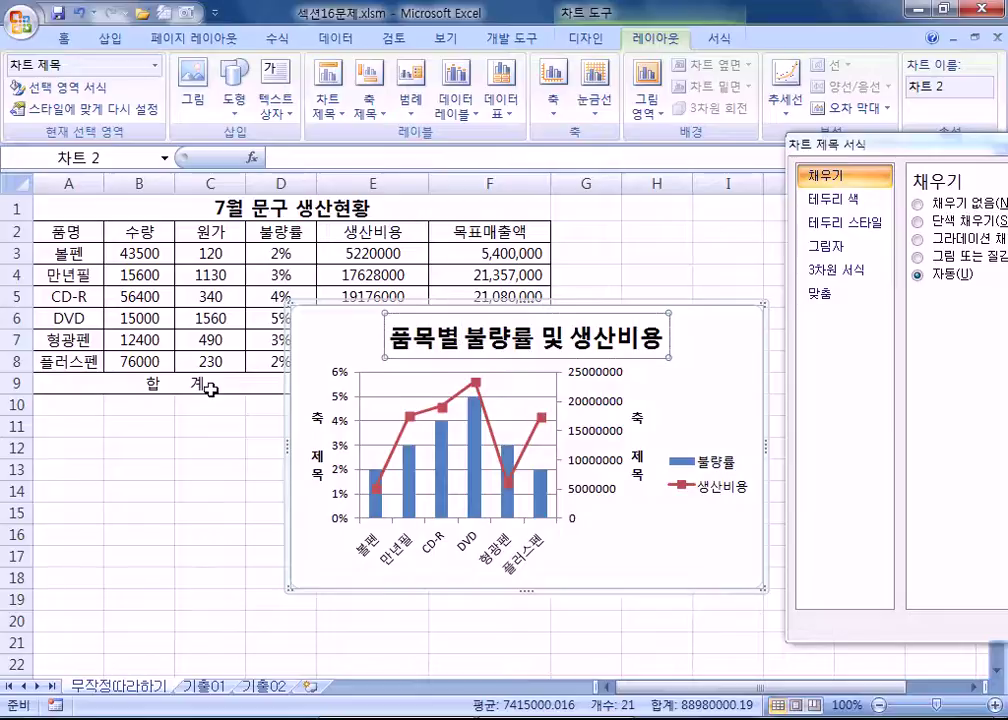
Replace the primary vertical axis title's placeholder text with 불량률.
left_click(309, 447)
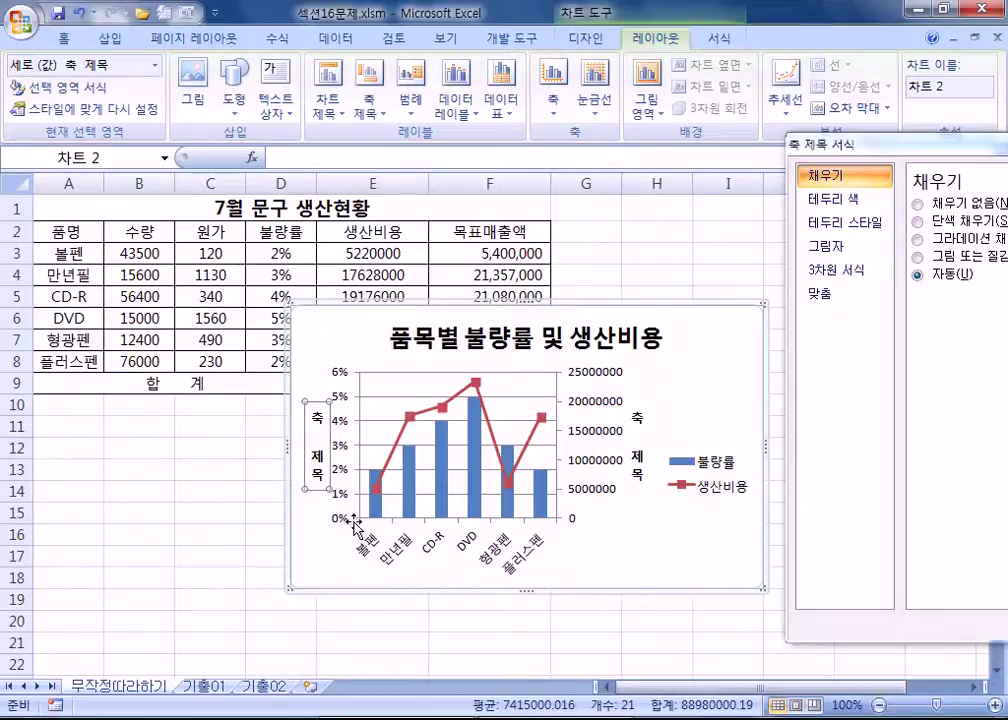
type("부량률")
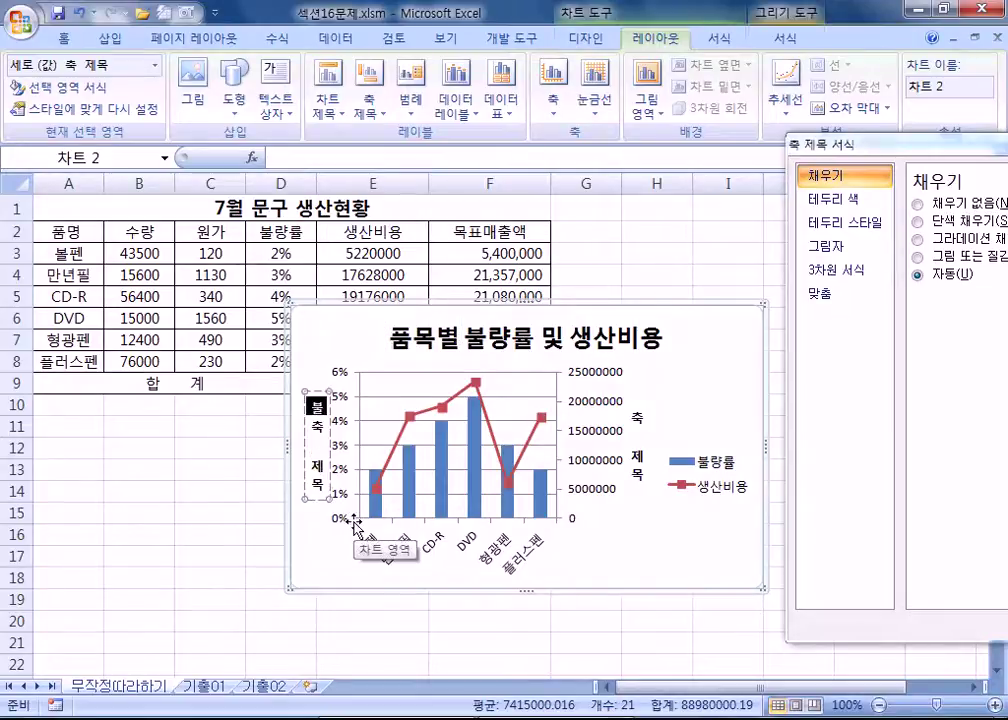
key("Delete")
key("Delete")
key("Delete")
key("Delete")
key("Delete")
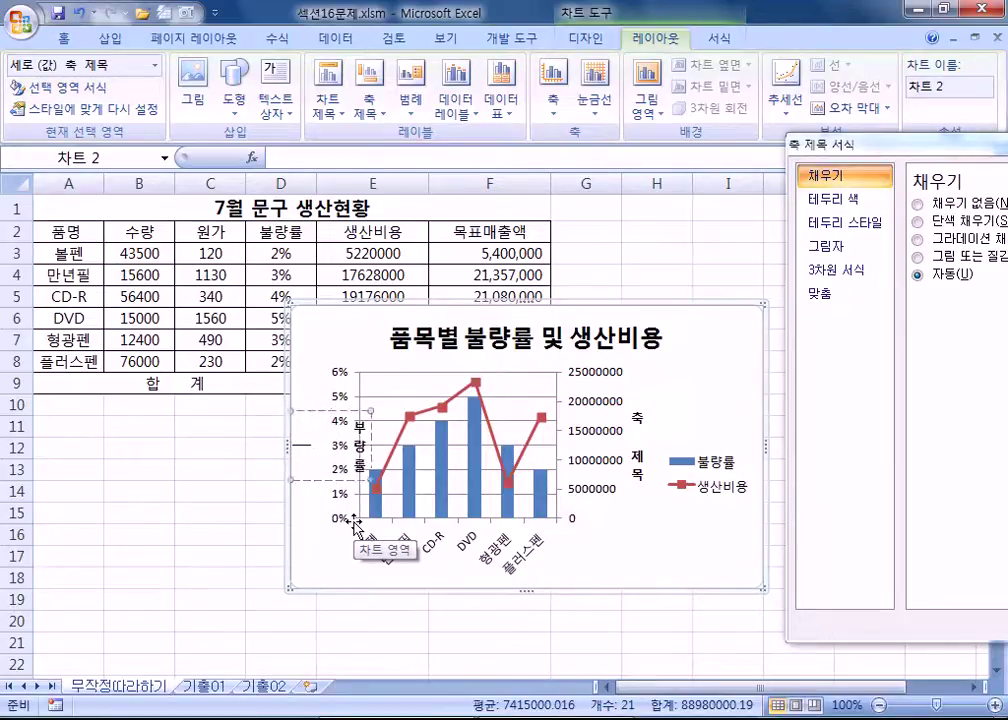
key("BackSpace")
key("BackSpace")
key("BackSpace")
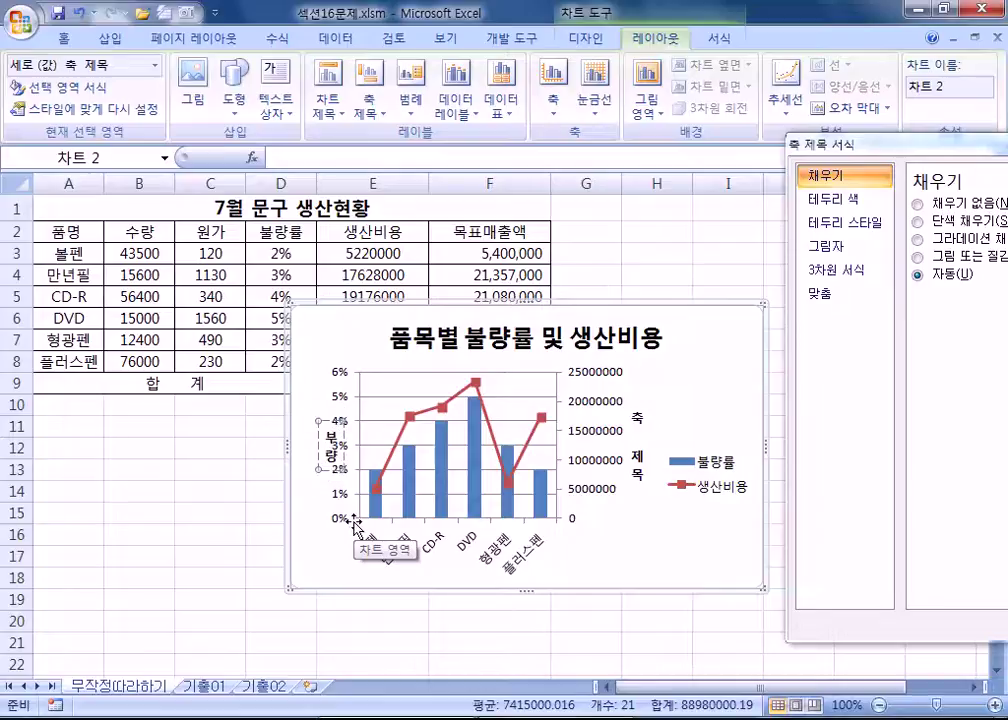
type("ㄹ")
key("Escape")
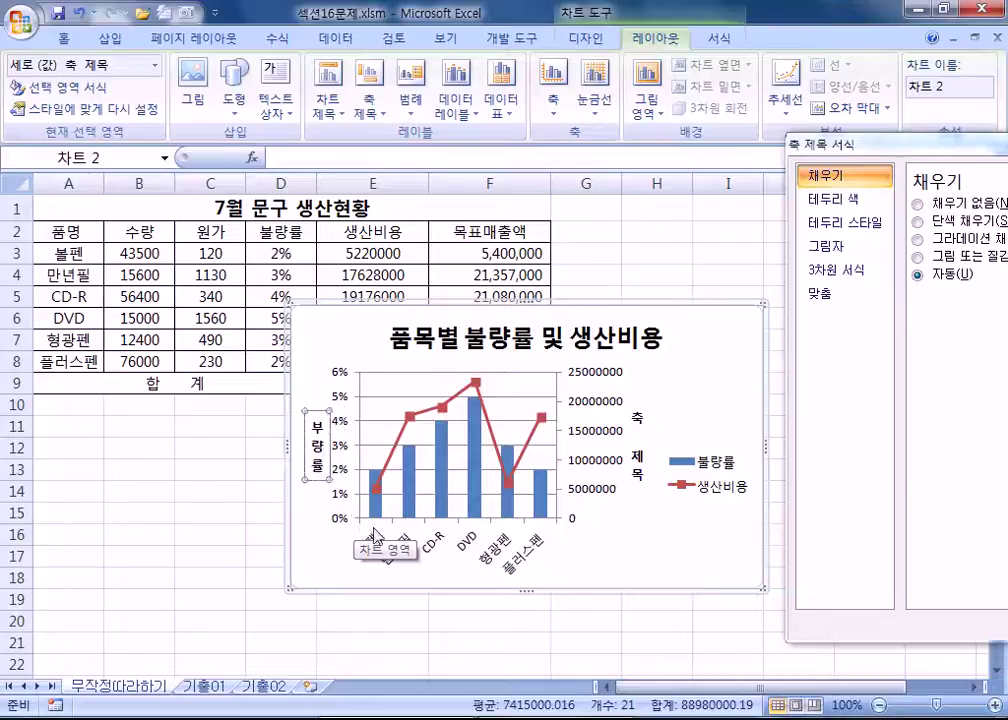
left_click(318, 428)
type("ㄹ")
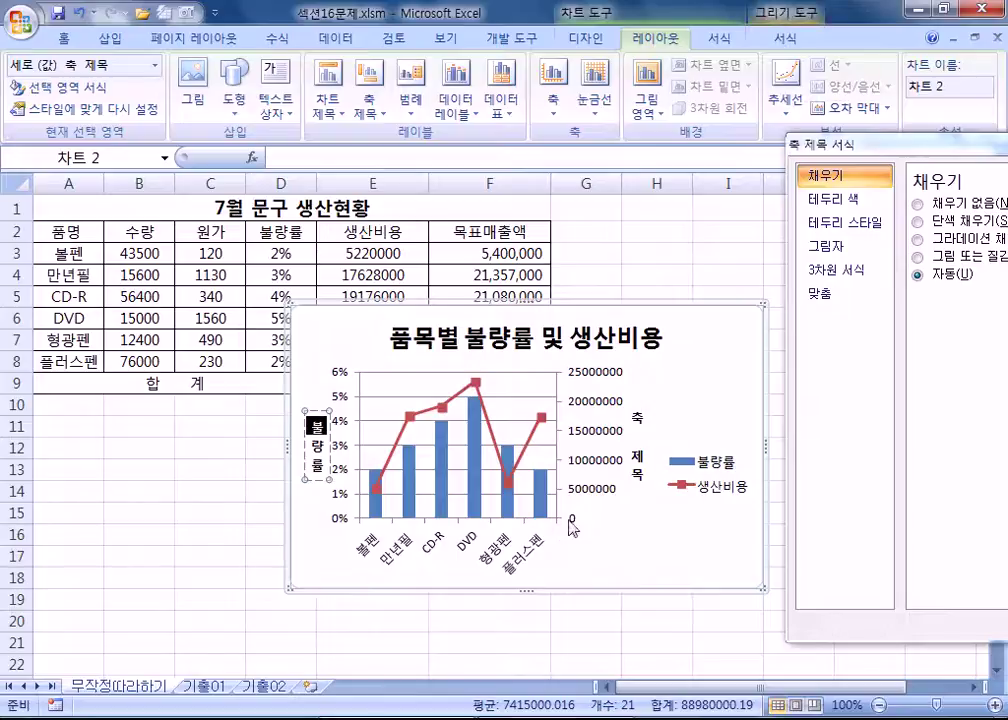
Replace the secondary vertical axis title's placeholder text with 생산비용.
left_click(643, 436)
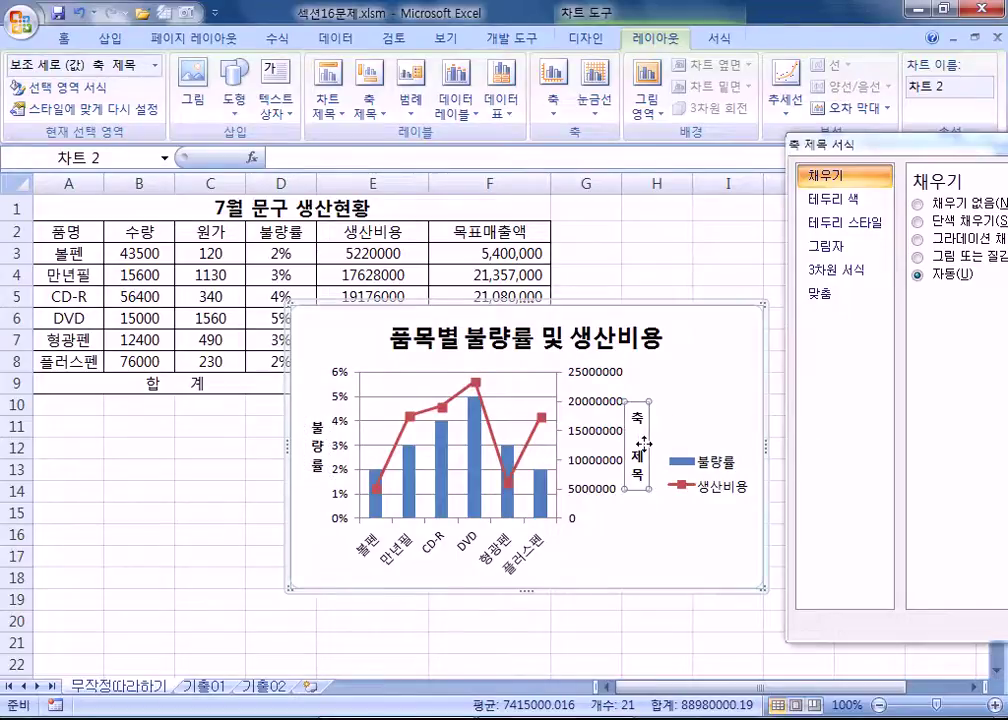
left_click(644, 443)
type("생ㅅ")
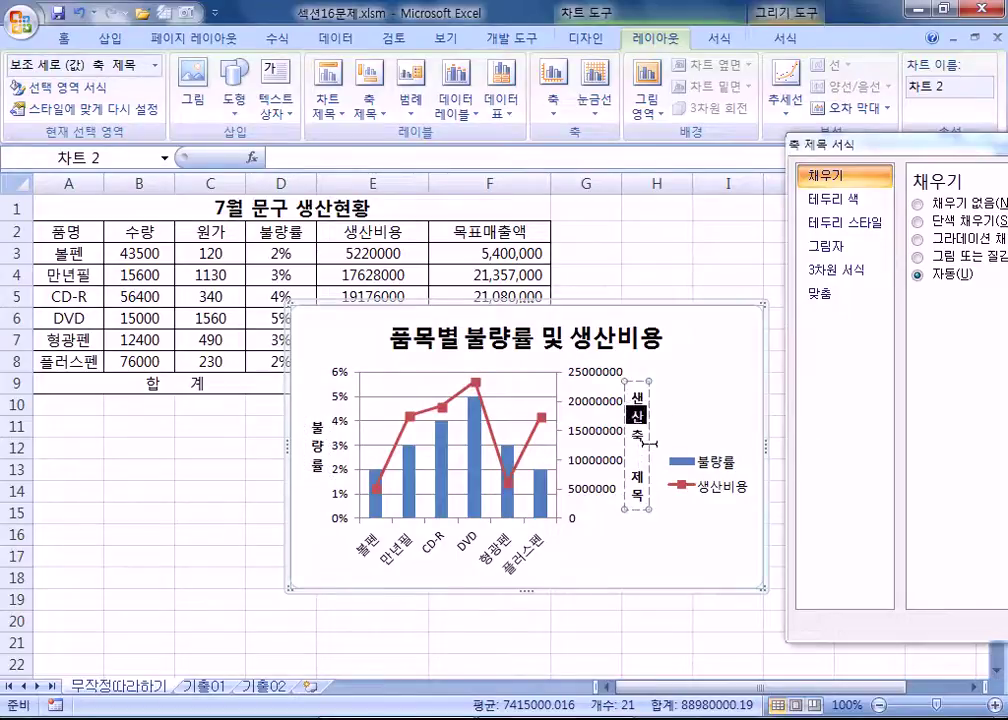
type("ㅏㄴㅂㅣ")
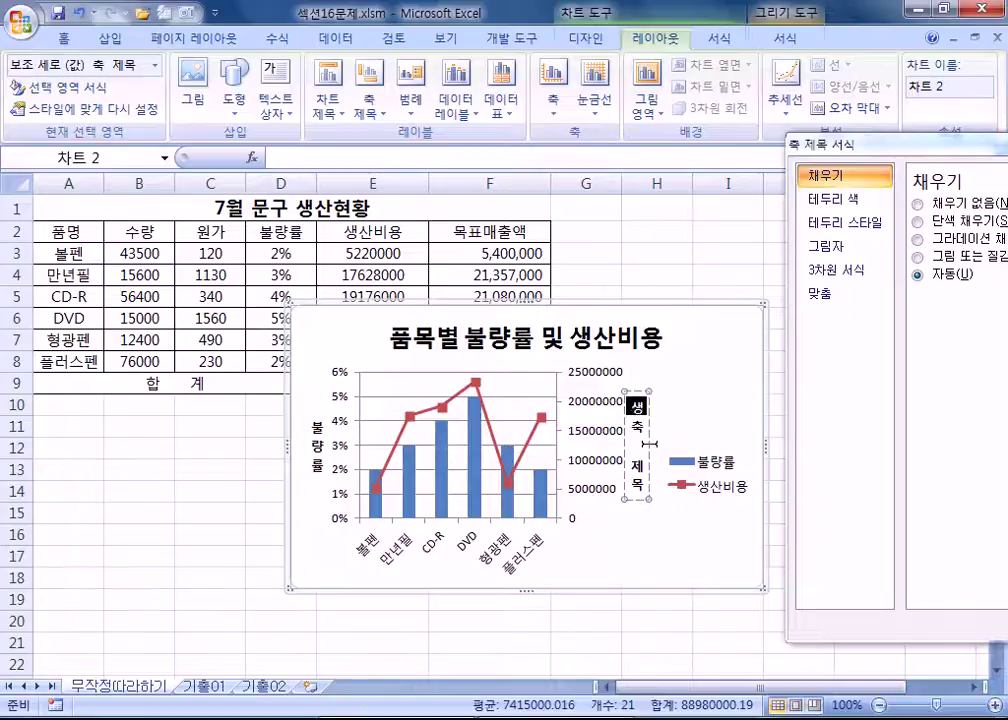
type("용")
key("Delete")
key("Delete")
key("Delete")
key("Delete")
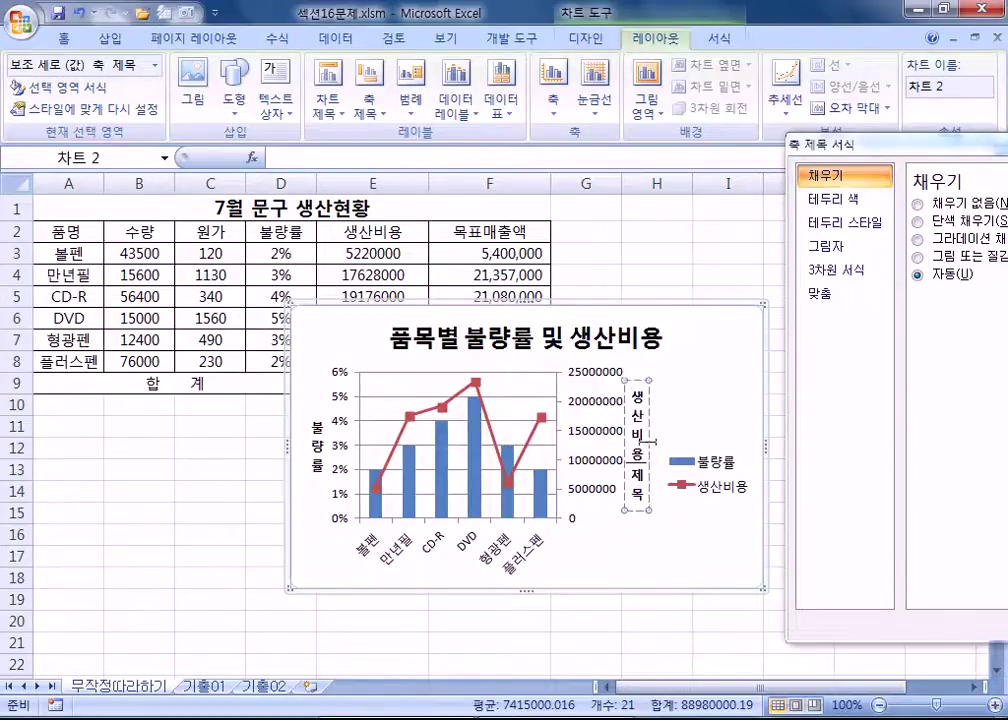
key("Escape")
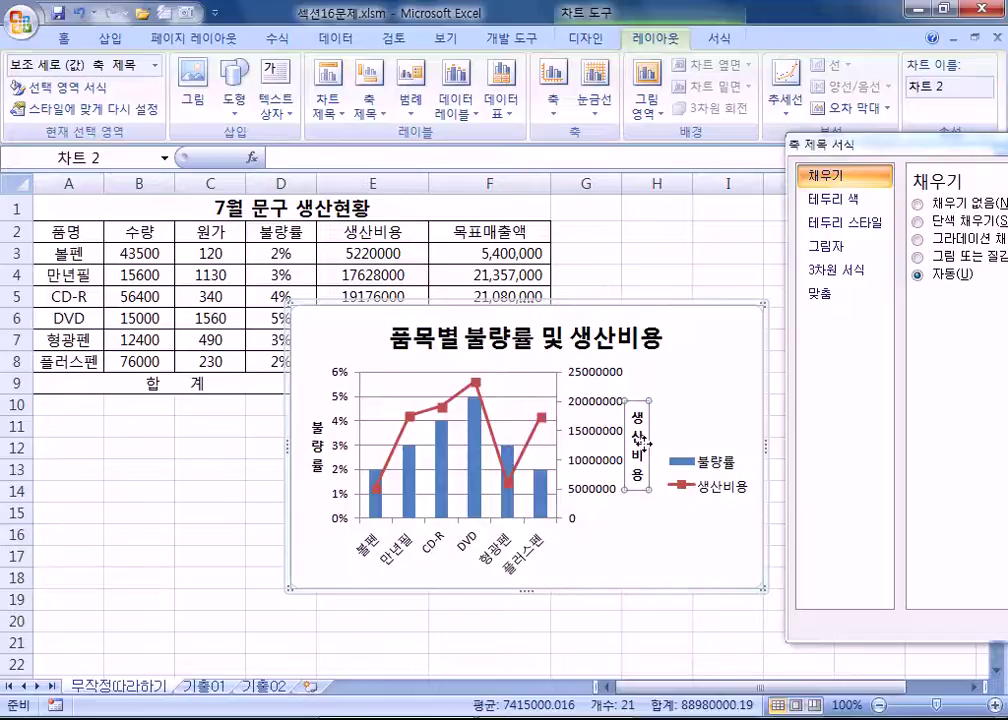
Place the chart below the data table, close the formatting dialog and enlarge the chart to cover about A13:F28.
left_click_drag(307, 304, 56, 466)
scroll(556, 463, "down", 3)
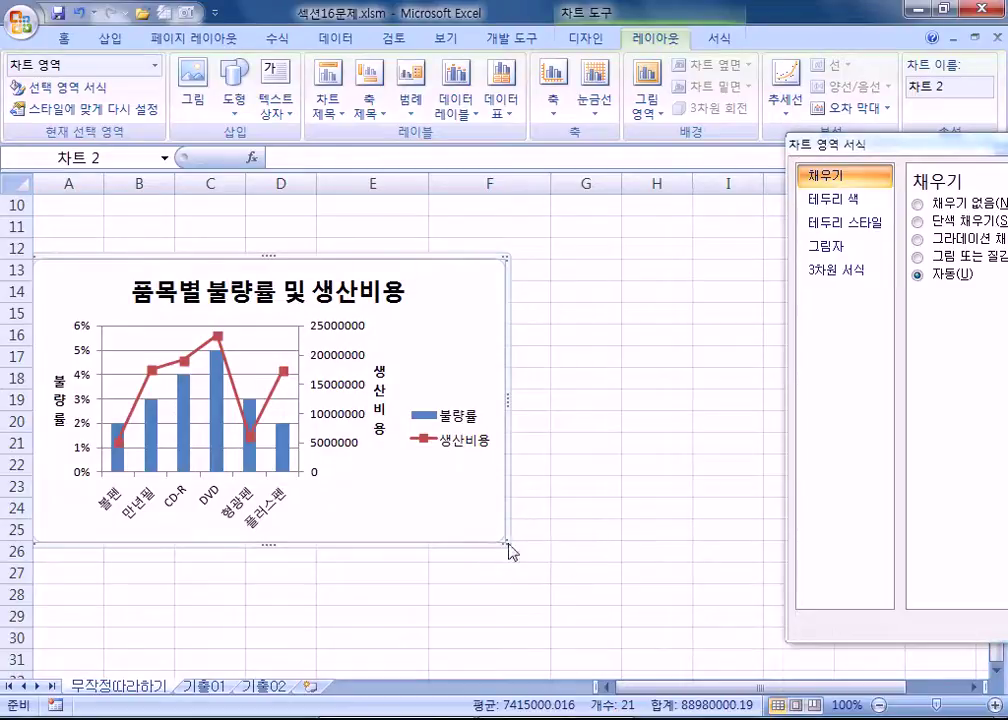
left_click(610, 594)
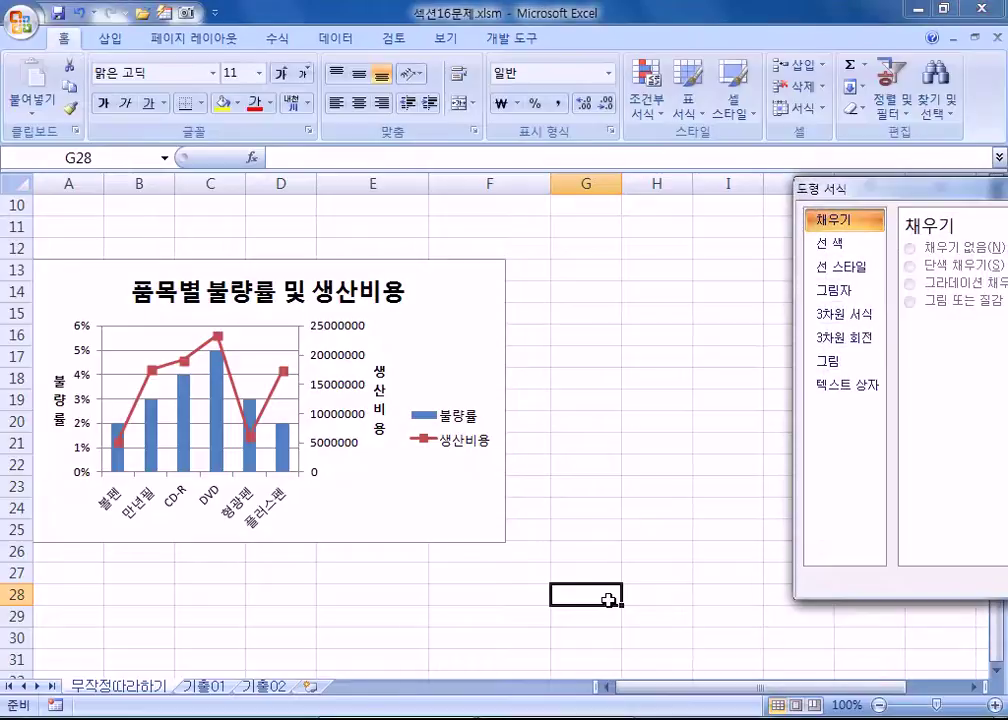
left_click_drag(930, 198, 697, 216)
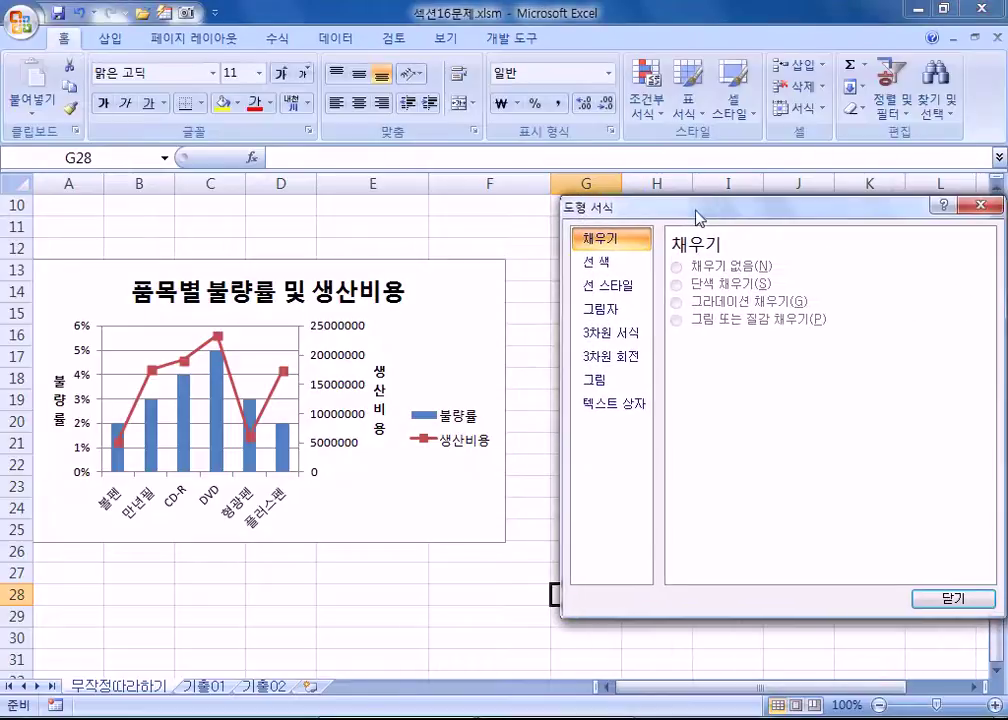
left_click(968, 207)
left_click(465, 507)
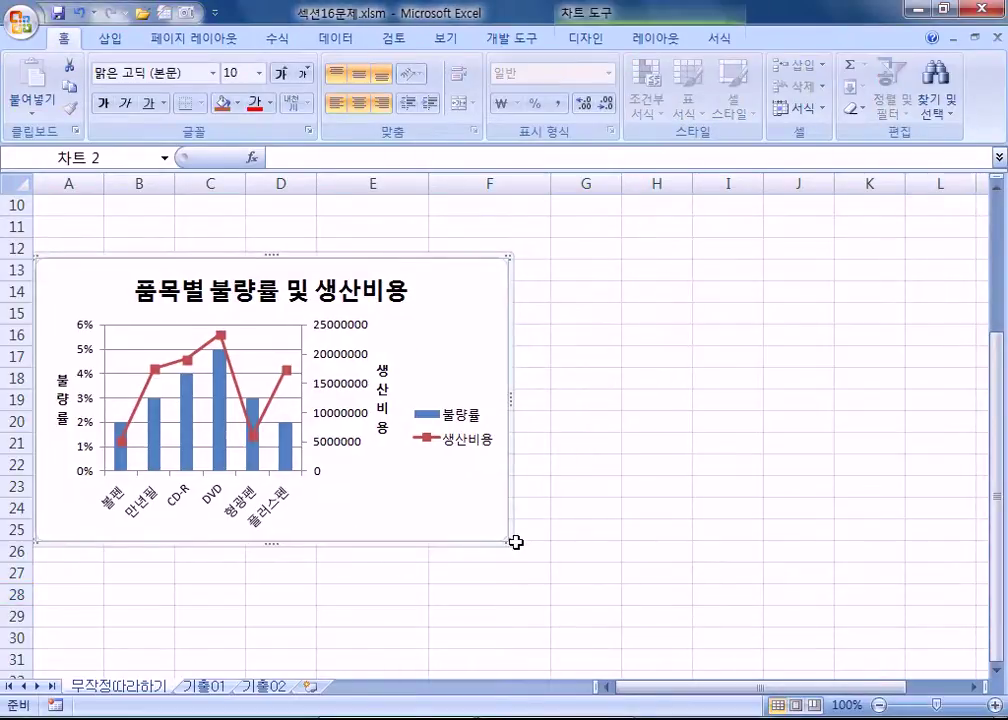
left_click_drag(511, 539, 538, 605)
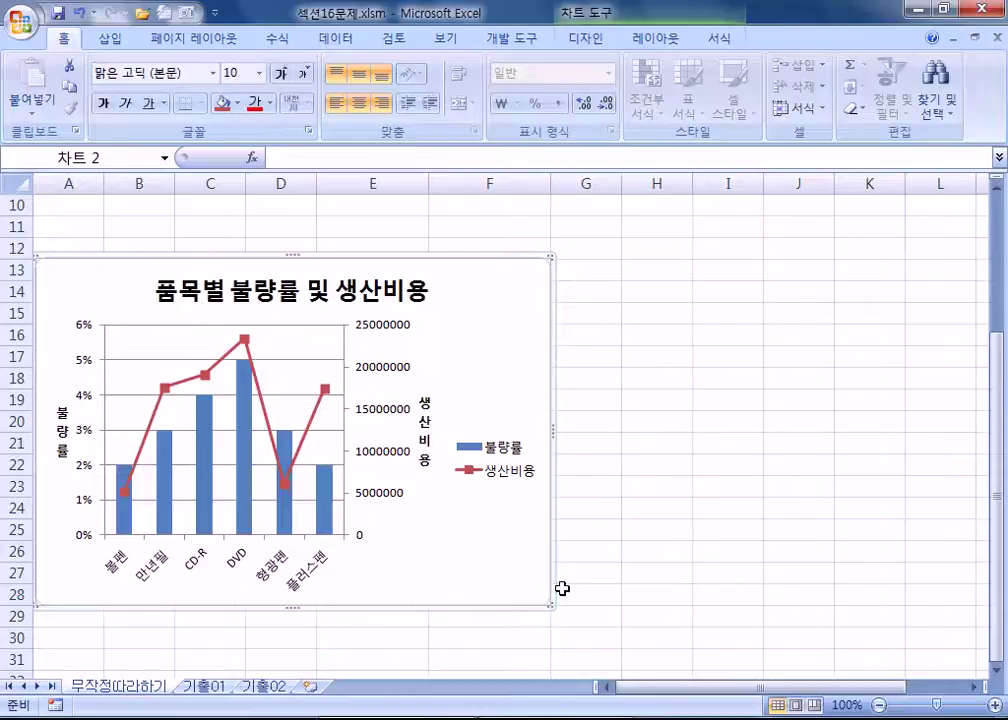
Format the chart title in the 굴림 font at size 14.
left_click(360, 268)
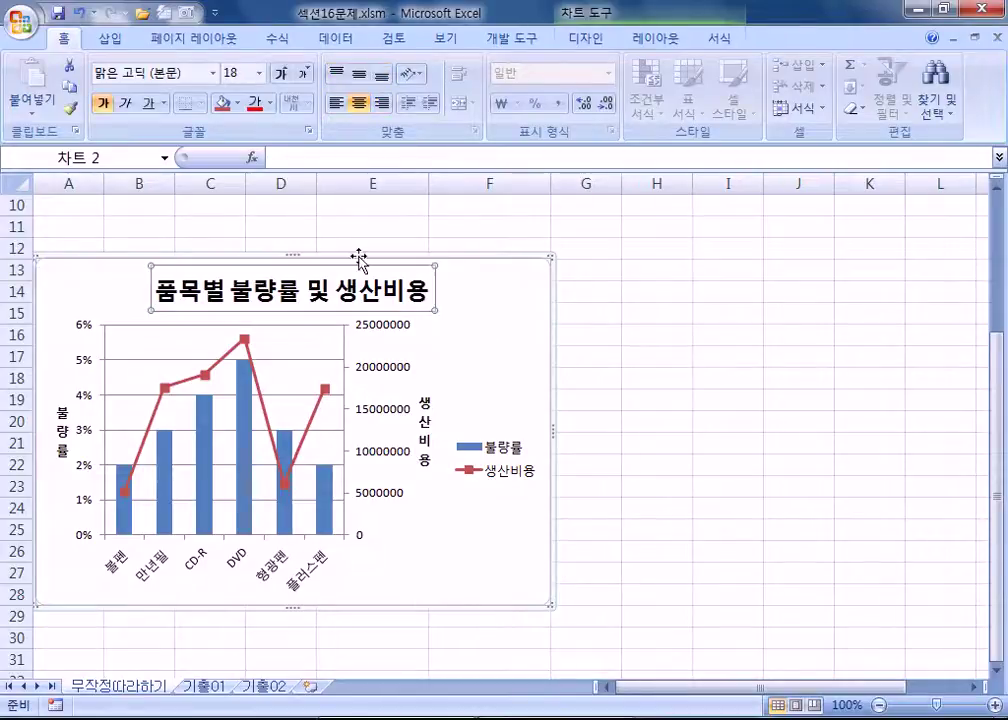
left_click(211, 74)
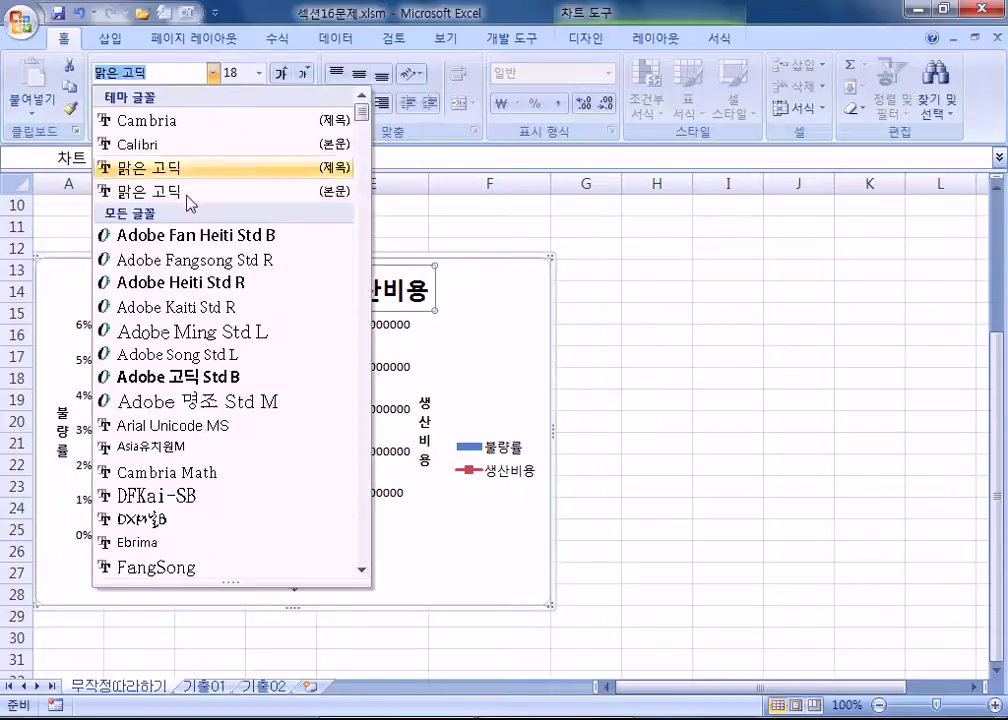
scroll(250, 330, "down", 10)
scroll(252, 333, "down", 6)
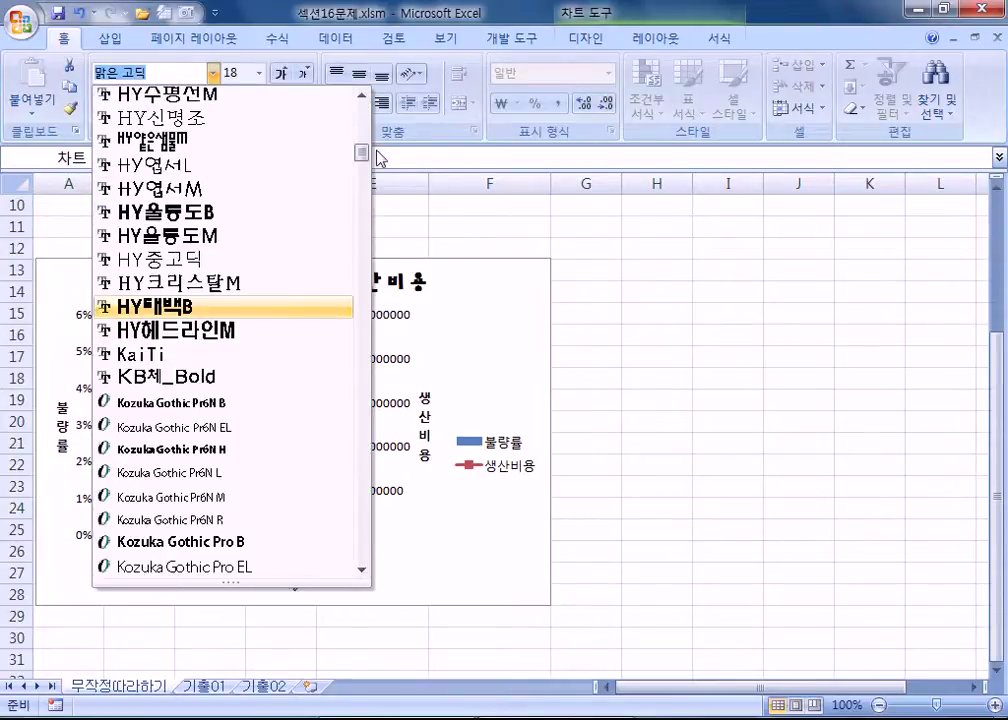
scroll(179, 300, "down", 5)
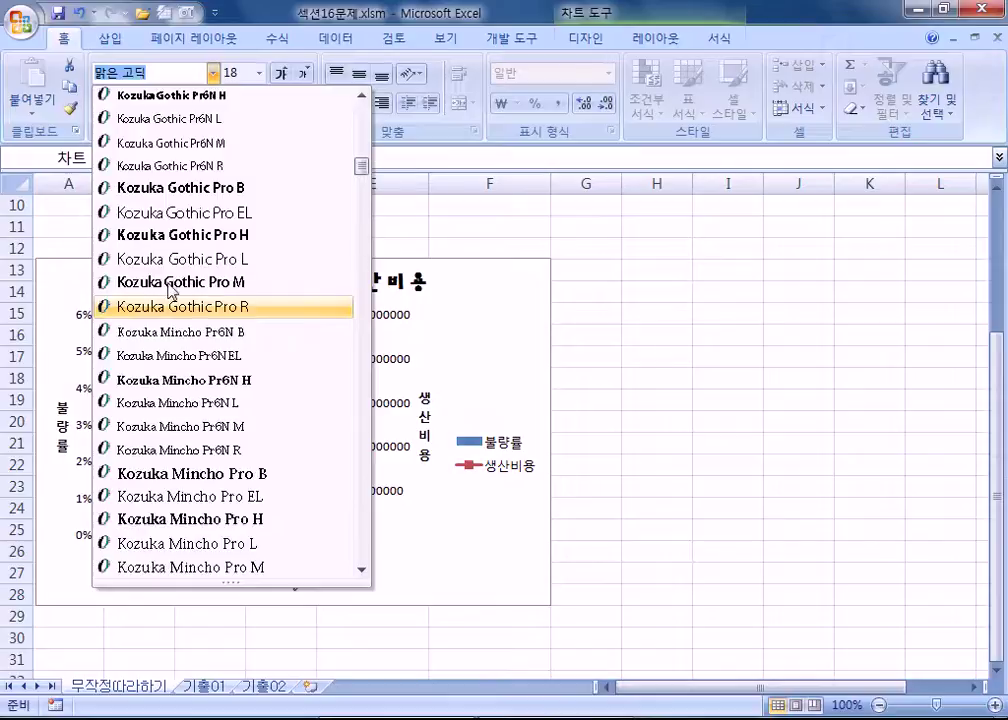
scroll(183, 258, "down", 10)
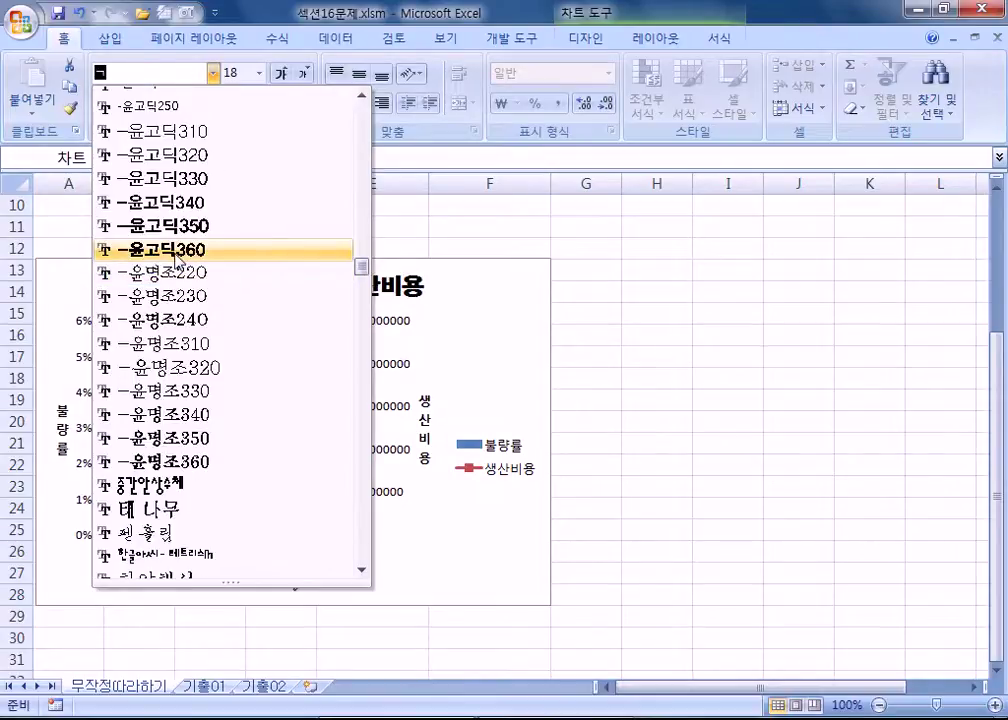
type("굴림")
key("Return")
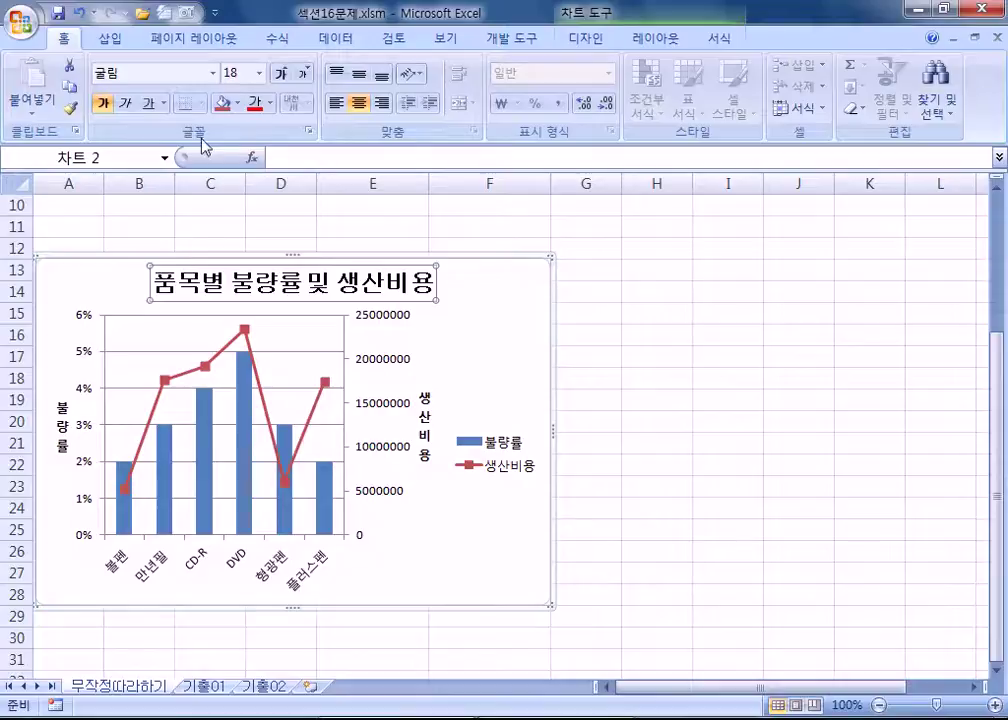
left_click(306, 75)
left_click(306, 75)
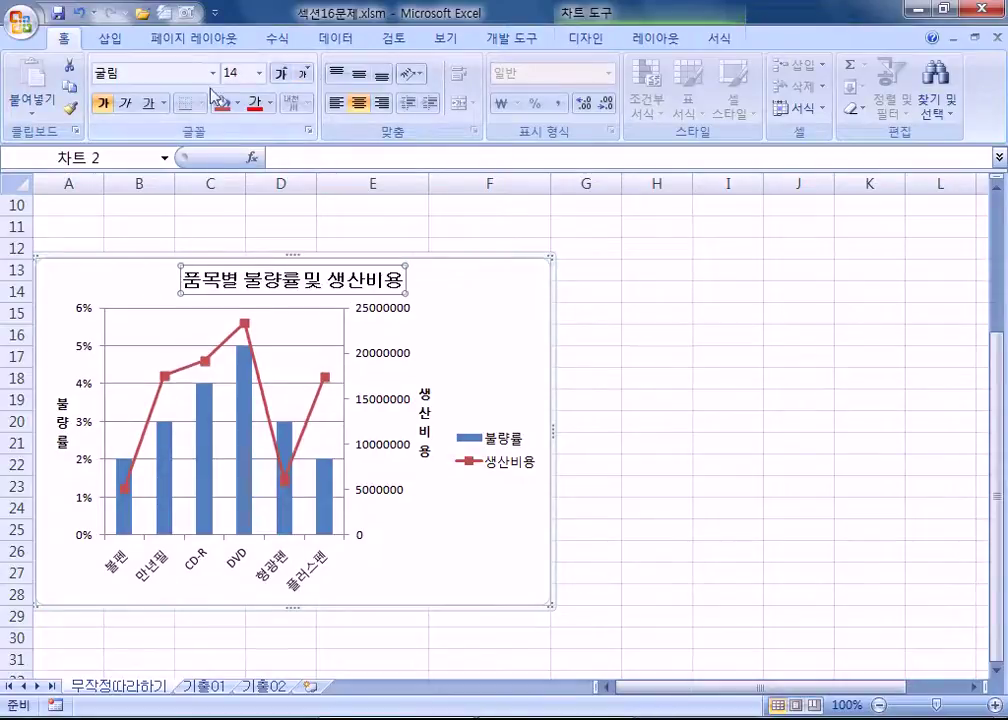
Format the secondary vertical axis labels as numbers with a thousands separator and 0 decimal places.
left_click(103, 107)
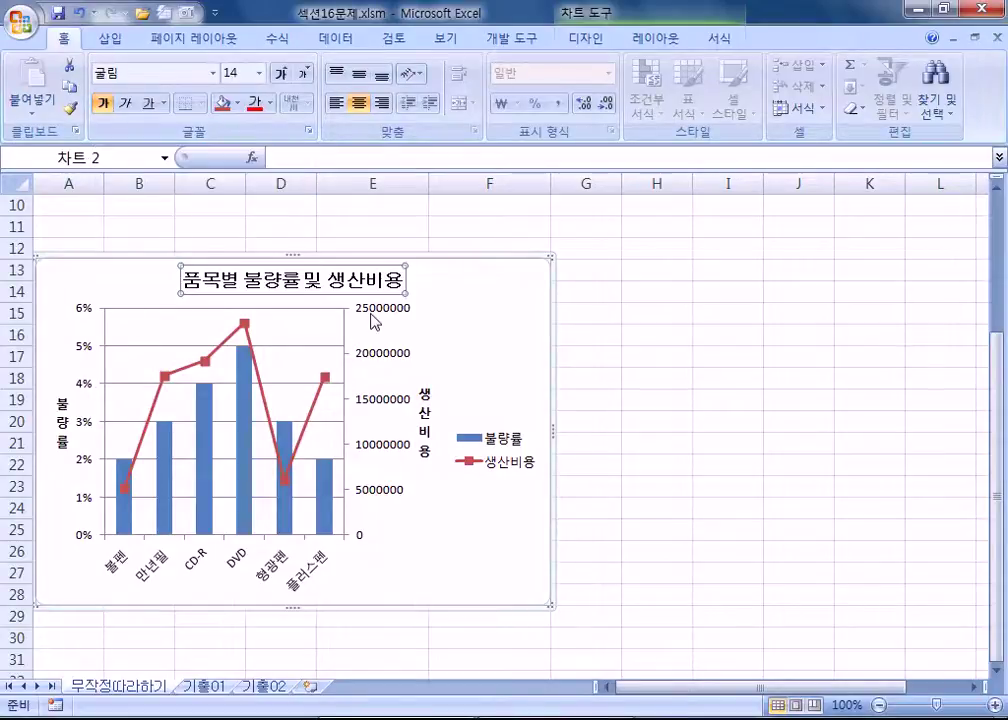
left_click(373, 320)
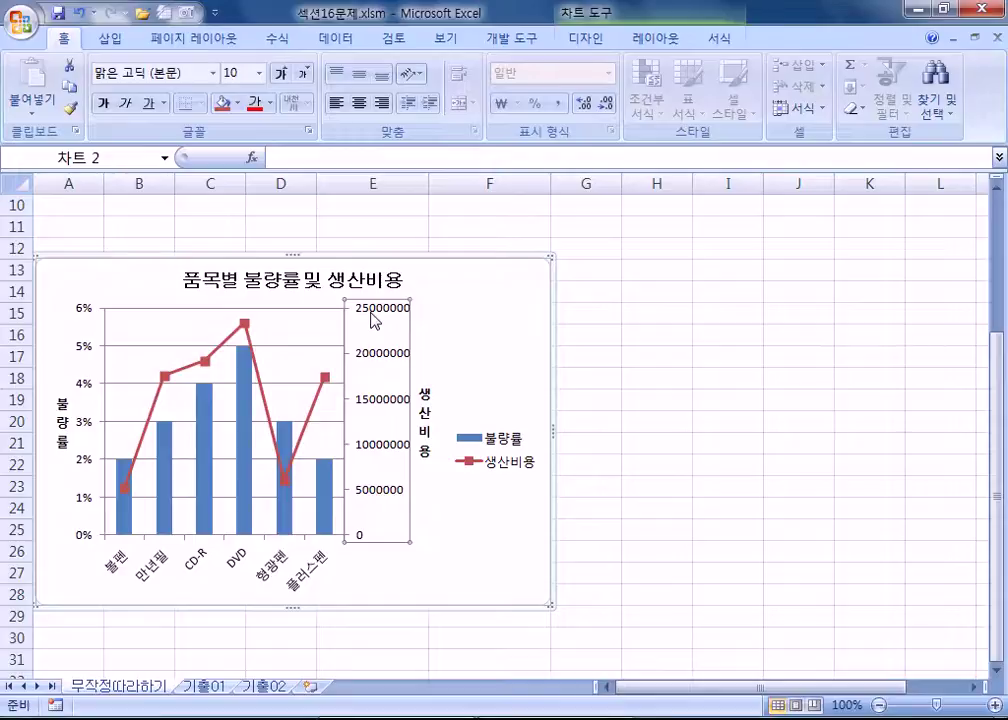
double_click(373, 320)
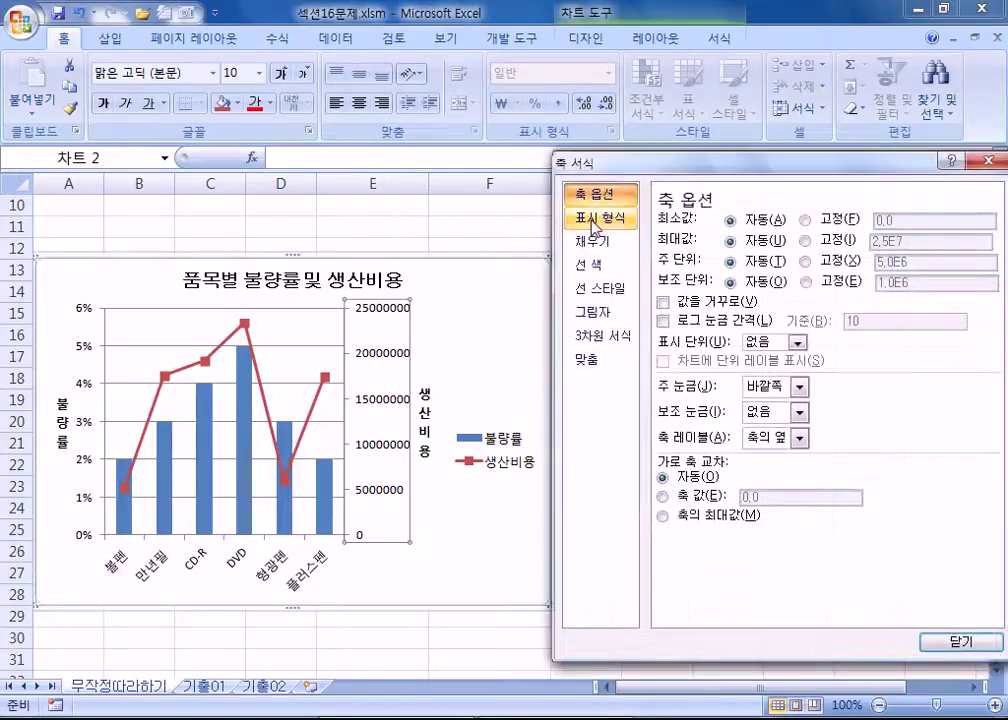
left_click(596, 220)
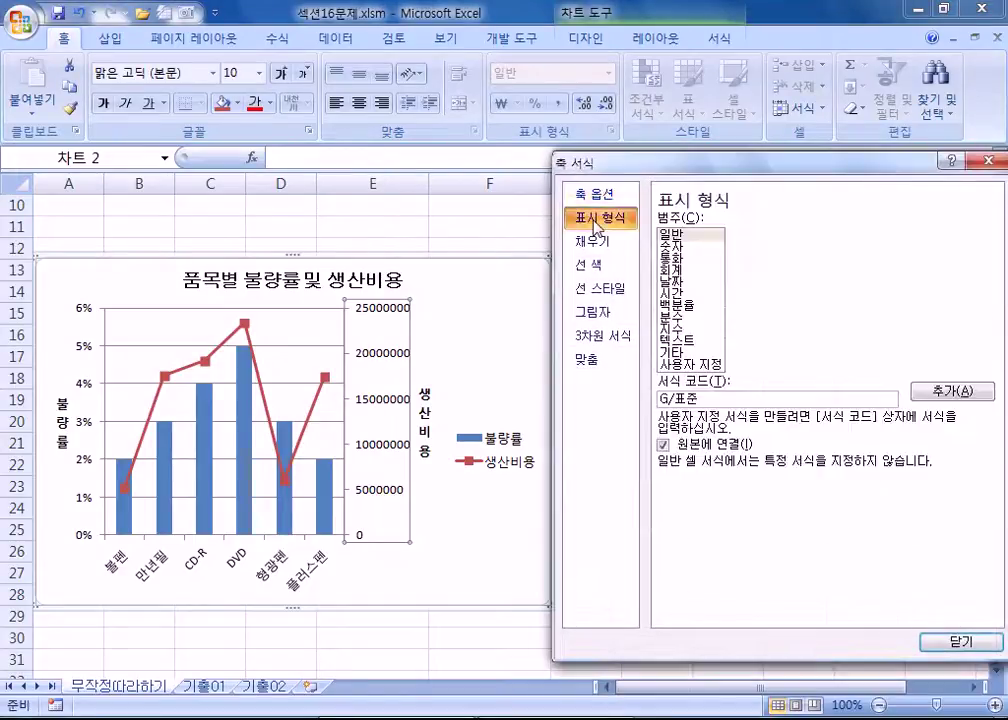
left_click(675, 245)
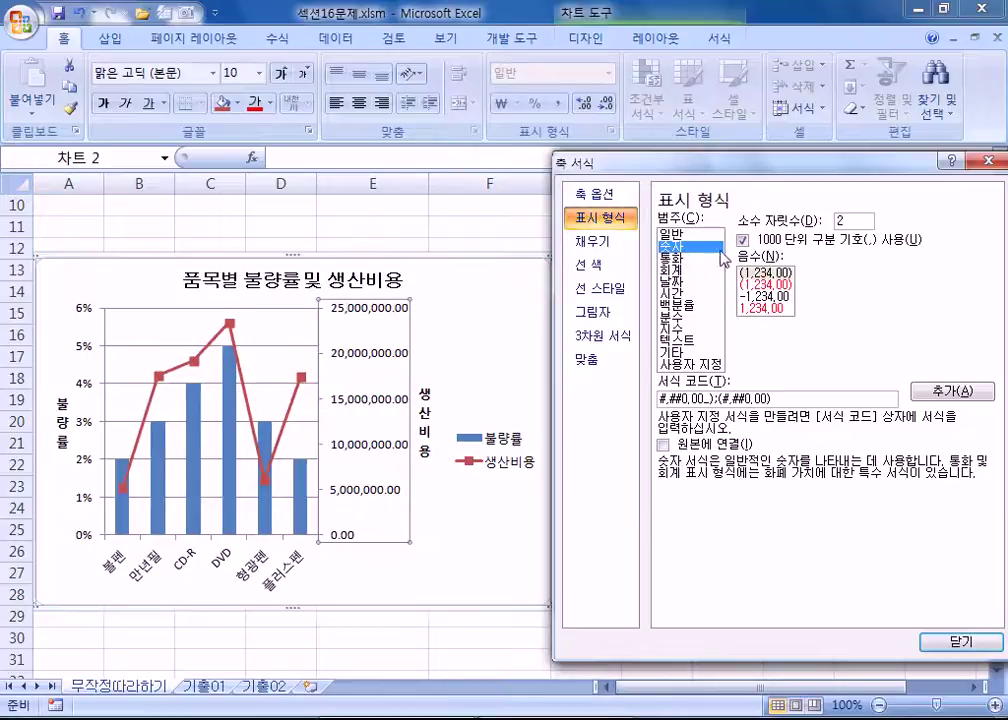
left_click(765, 241)
left_click(765, 241)
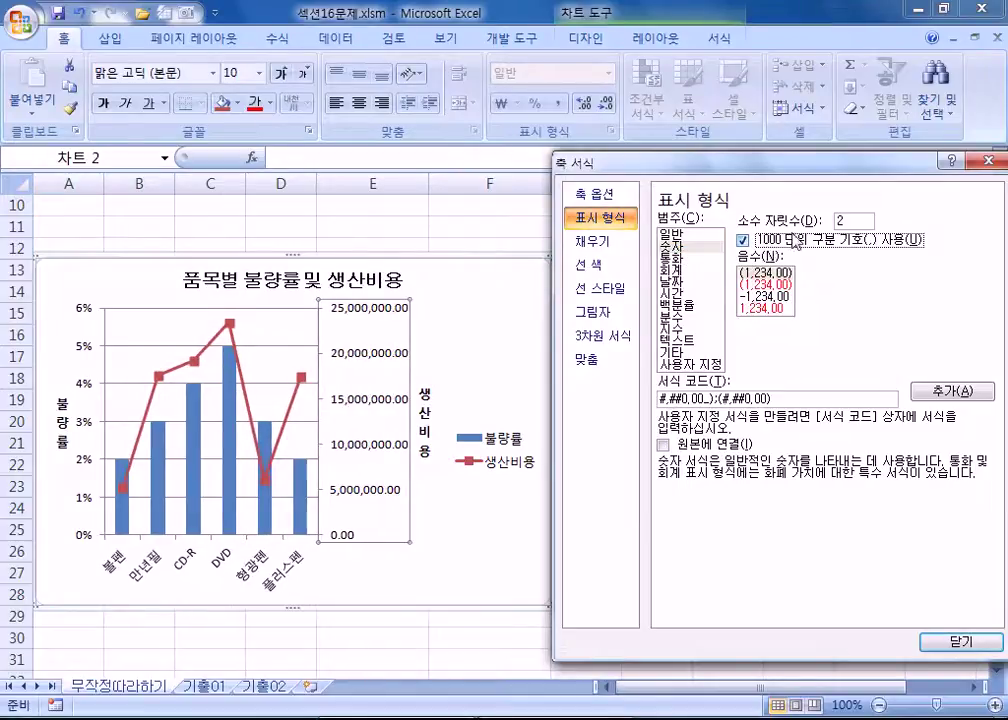
left_click(843, 220)
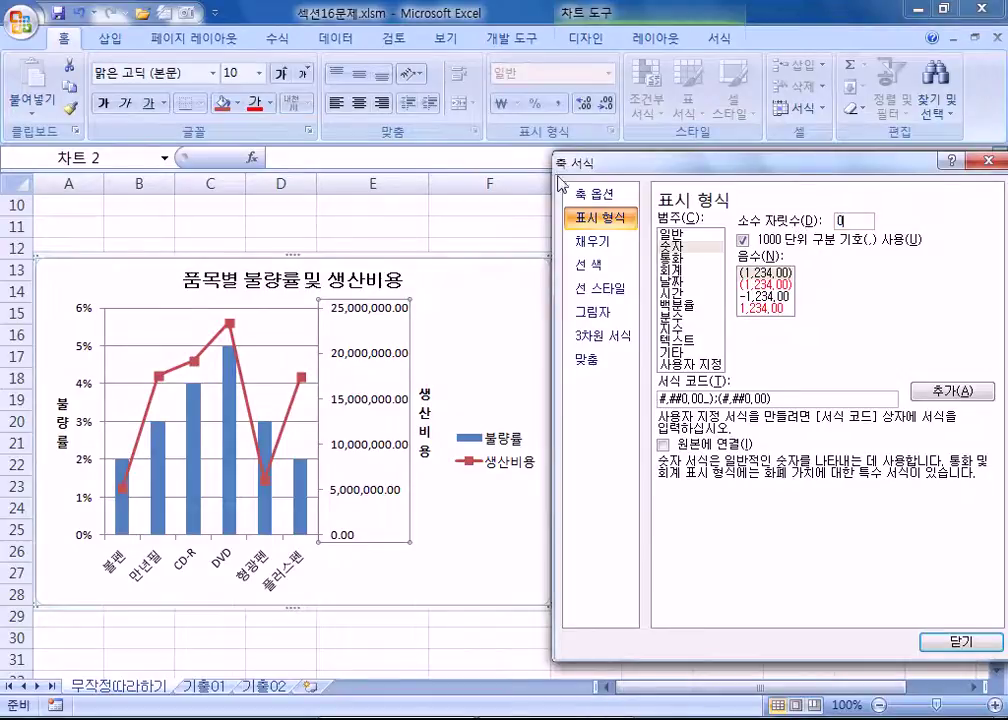
Fix the secondary vertical axis maximum at 30000000 and its major unit at 10000000.
left_click(600, 193)
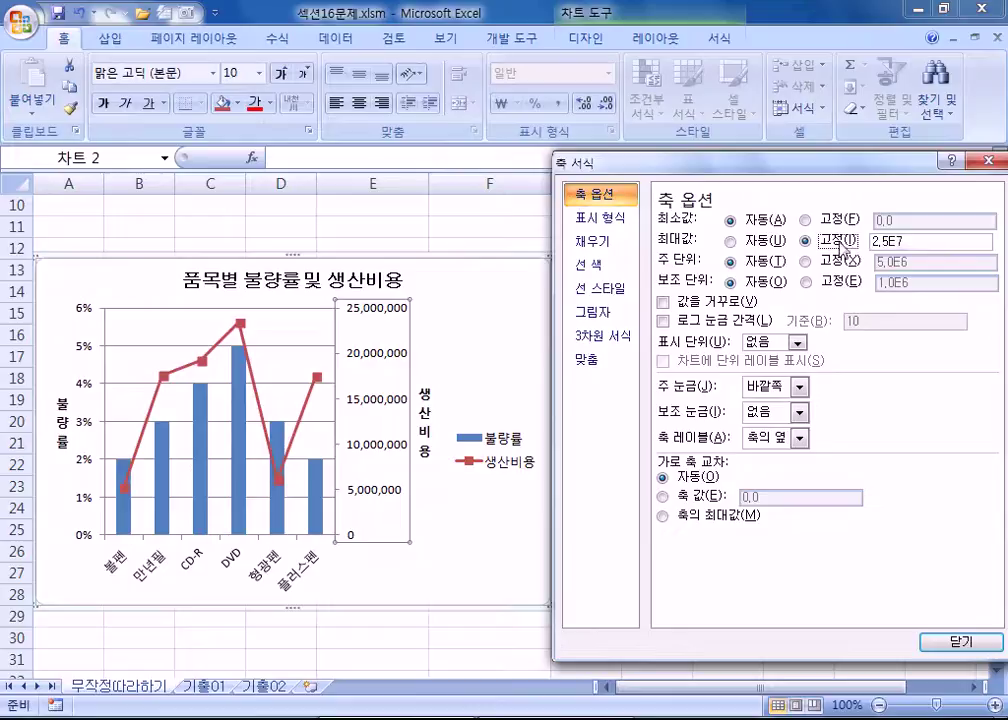
left_click_drag(912, 241, 873, 241)
left_click(926, 239)
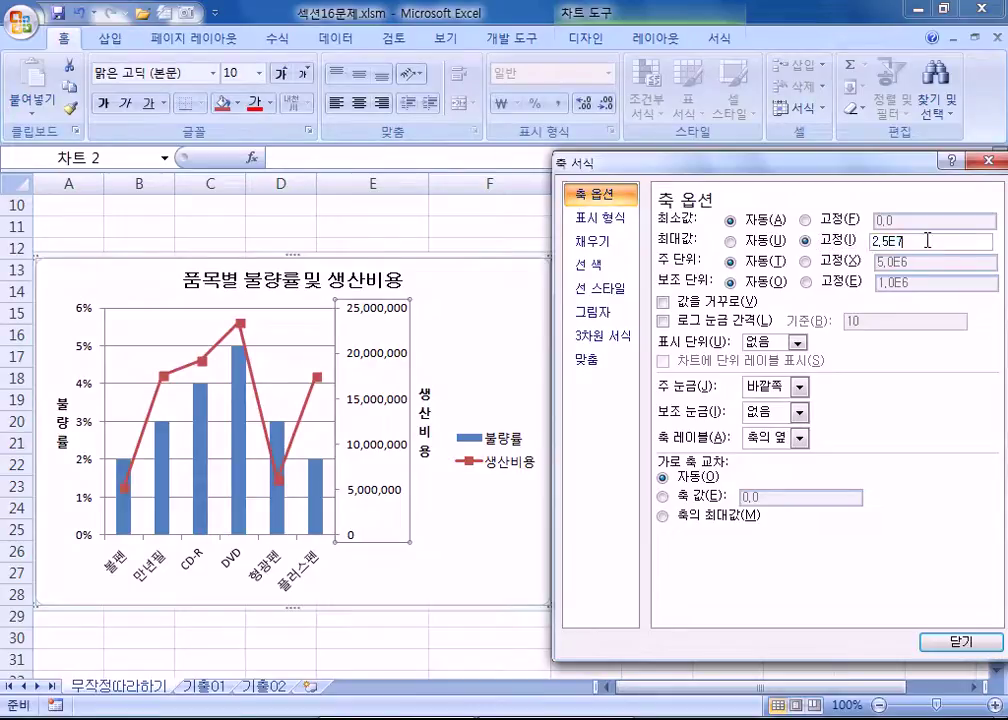
left_click_drag(927, 240, 788, 238)
type("30000000")
left_click(805, 261)
double_click(917, 262)
type("10000000")
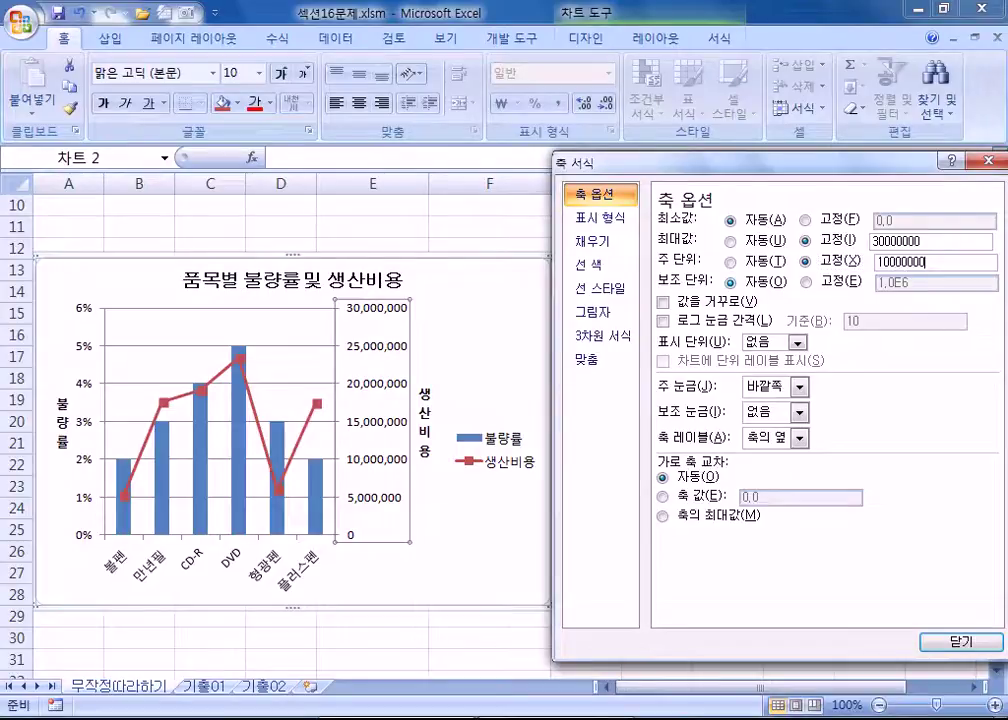
Place the chart legend below the plot area, aligned to the bottom.
left_click(526, 466)
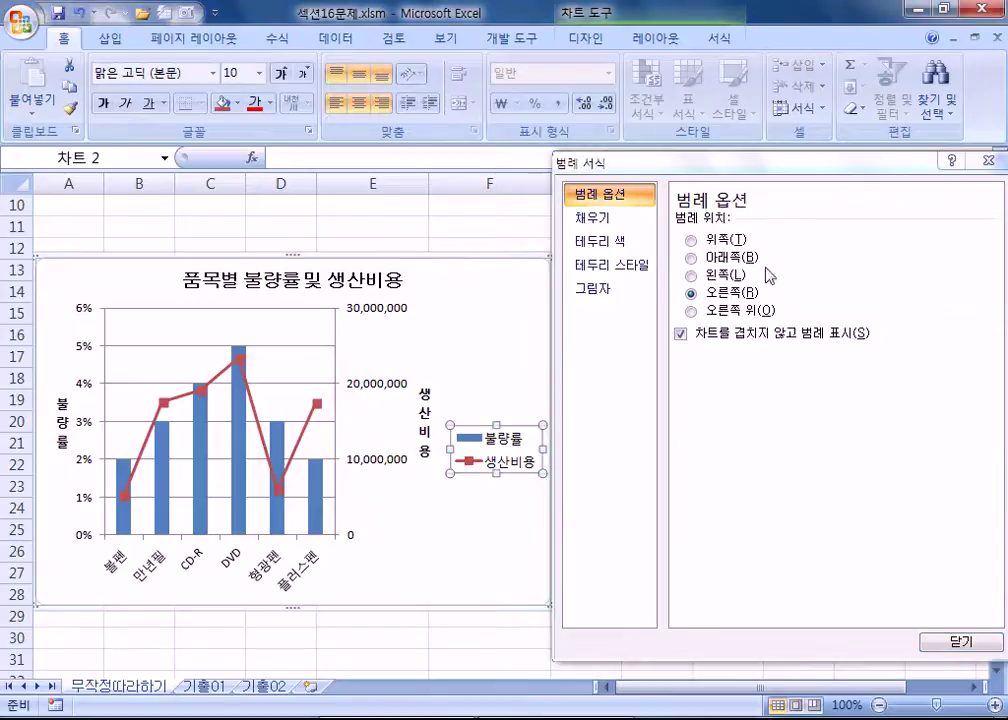
left_click(656, 38)
left_click(410, 100)
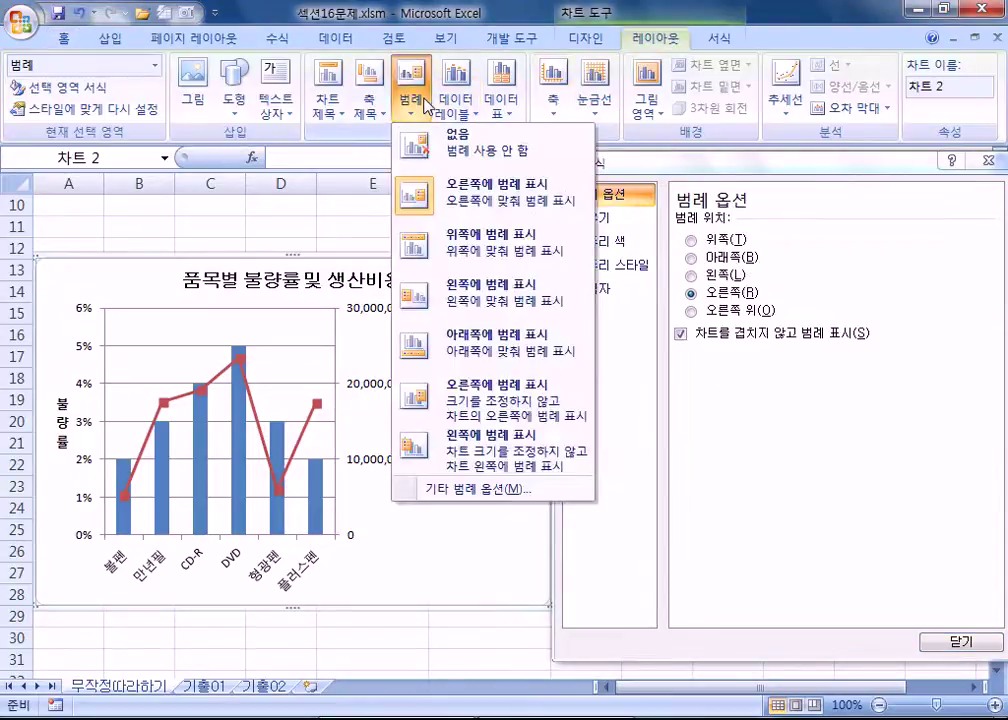
left_click(475, 356)
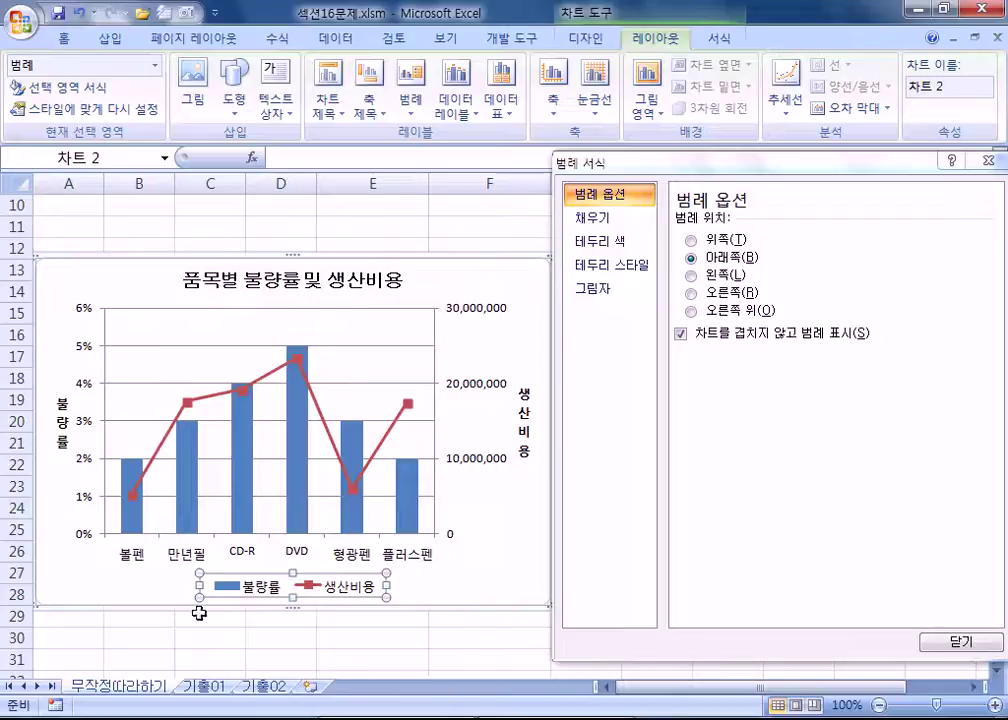
Give the legend a solid border in the standard blue colour.
left_click(614, 270)
left_click(614, 247)
left_click(605, 265)
left_click(781, 245)
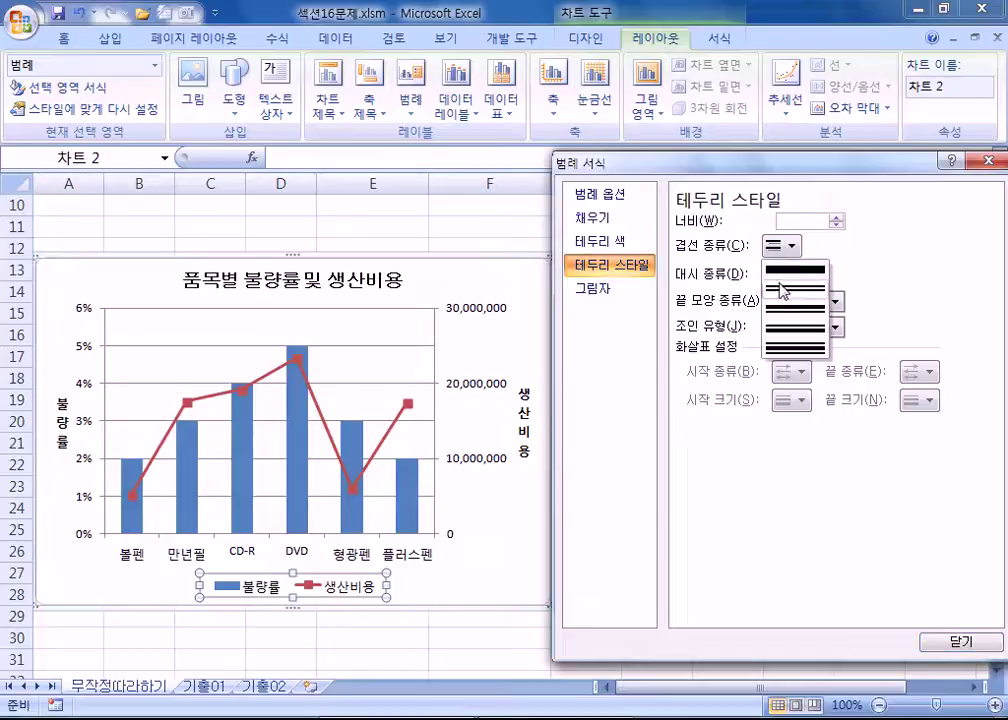
left_click(790, 268)
left_click(585, 248)
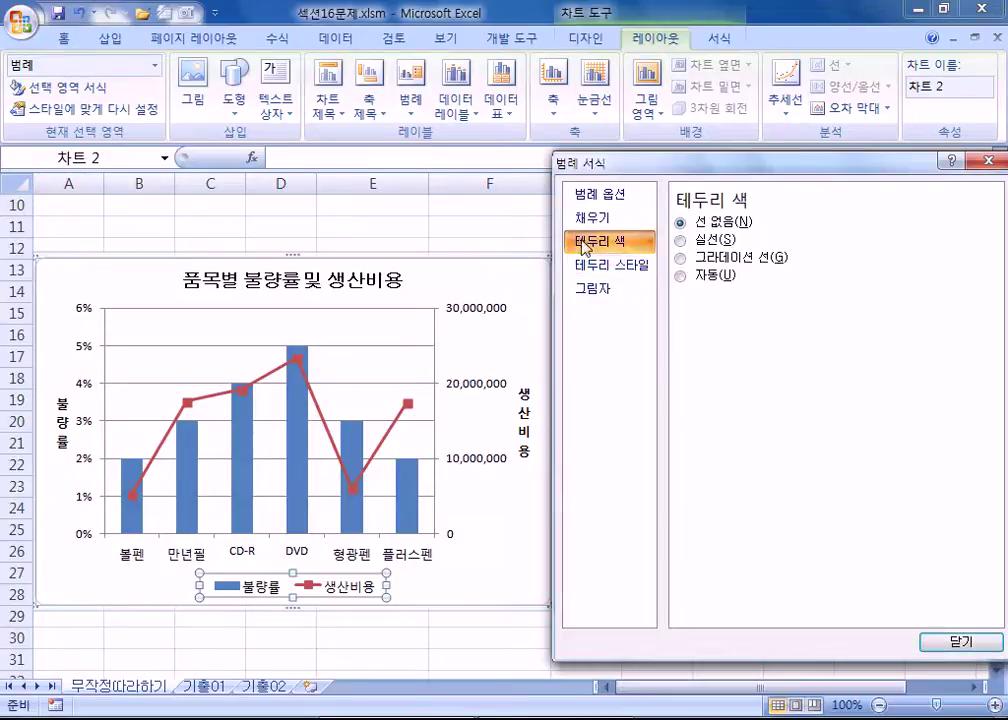
left_click(713, 240)
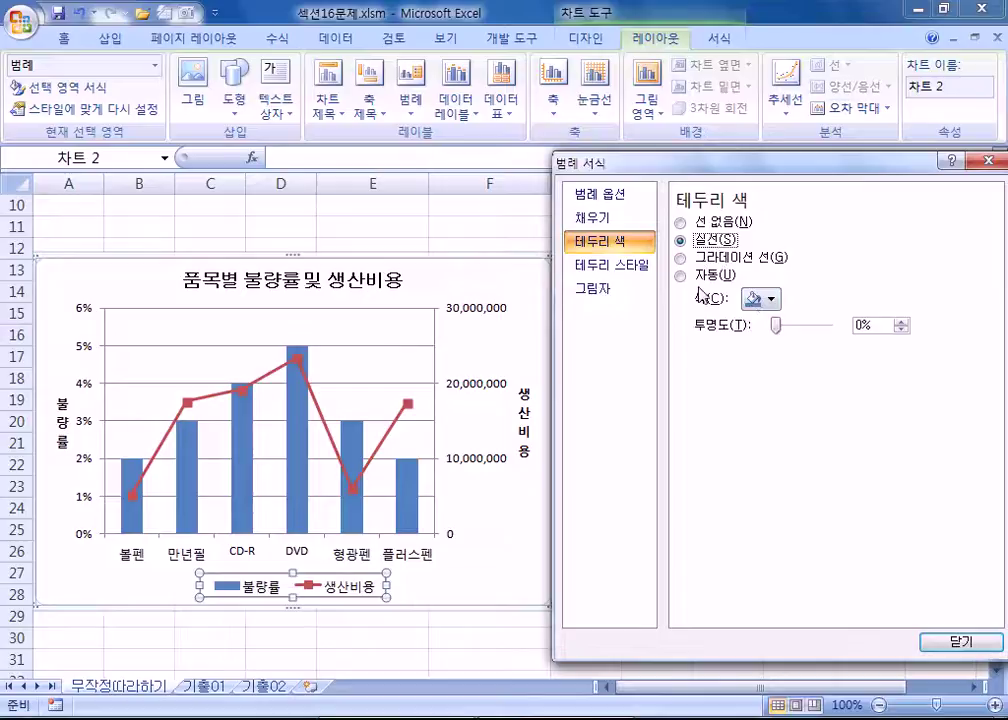
left_click(757, 300)
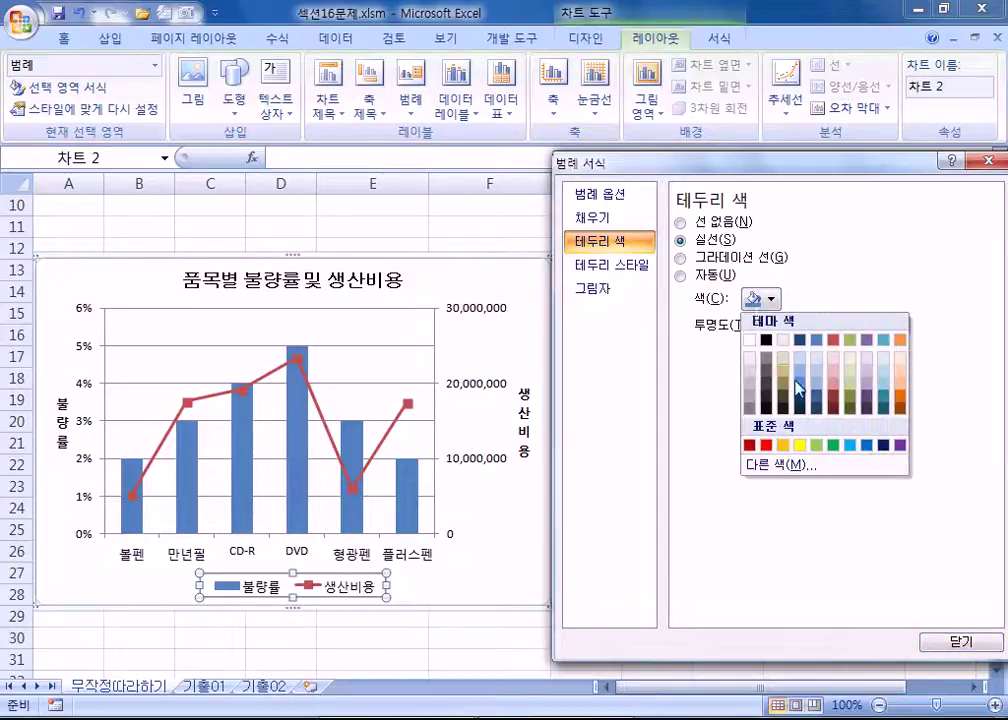
left_click(868, 446)
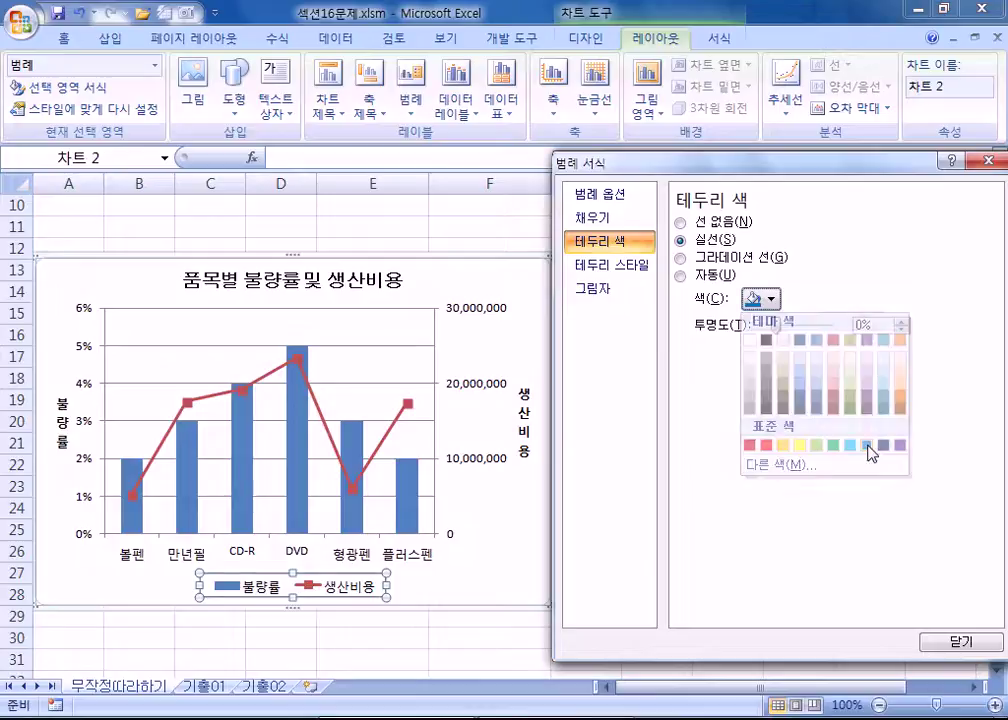
Format the legend text in the 궁서 font at size 13 and bold.
left_click(65, 39)
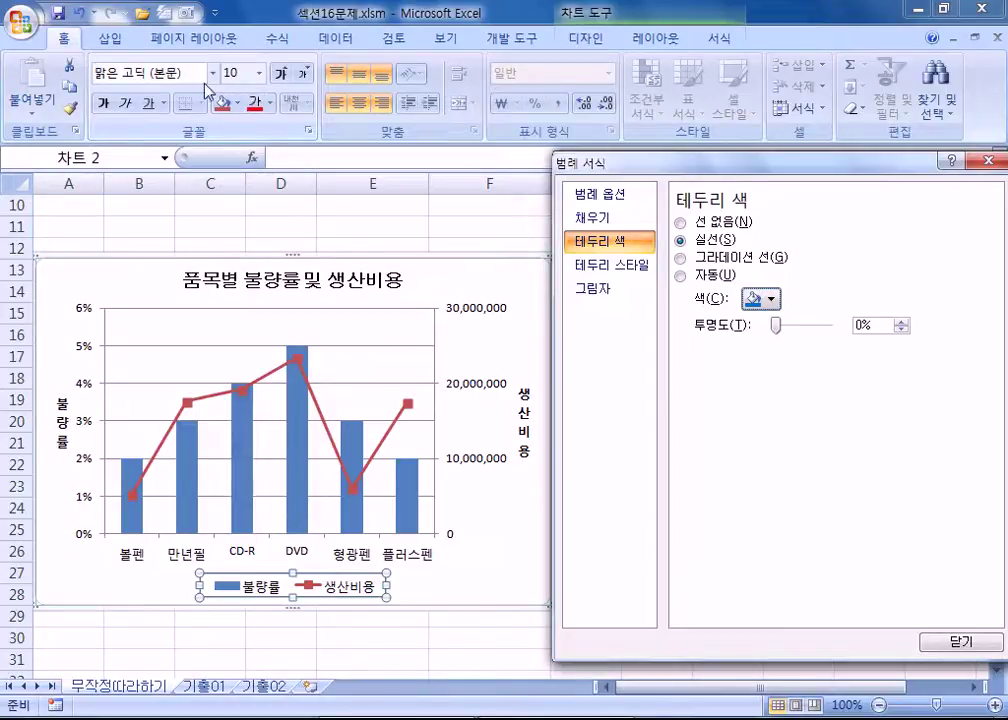
left_click(213, 73)
scroll(228, 238, "down", 20)
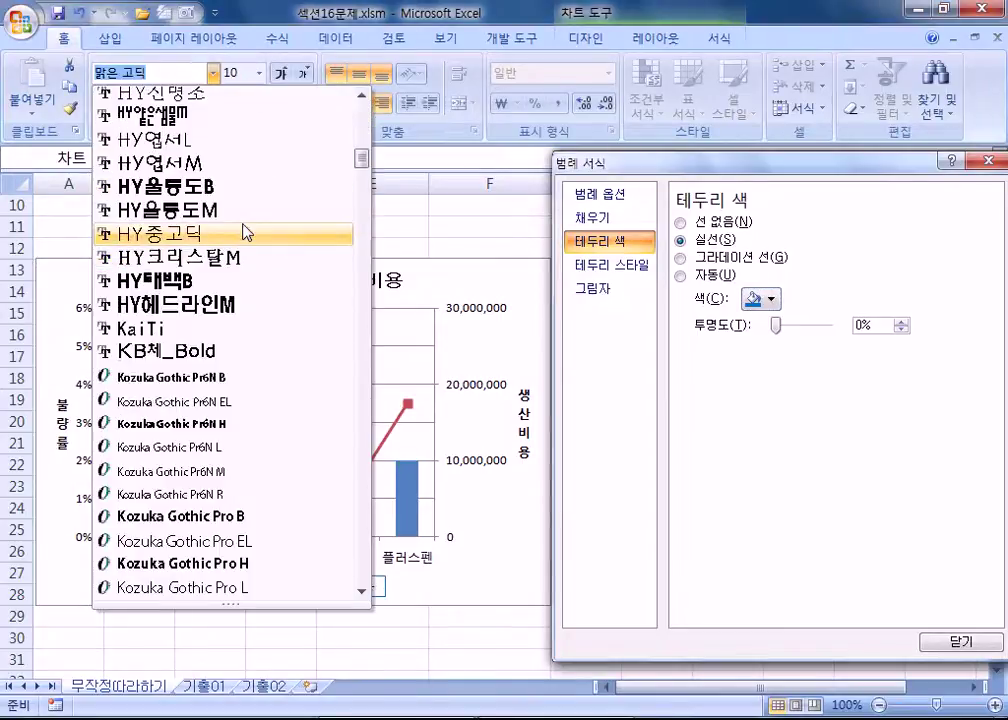
scroll(240, 367, "down", 3)
scroll(198, 351, "up", 2)
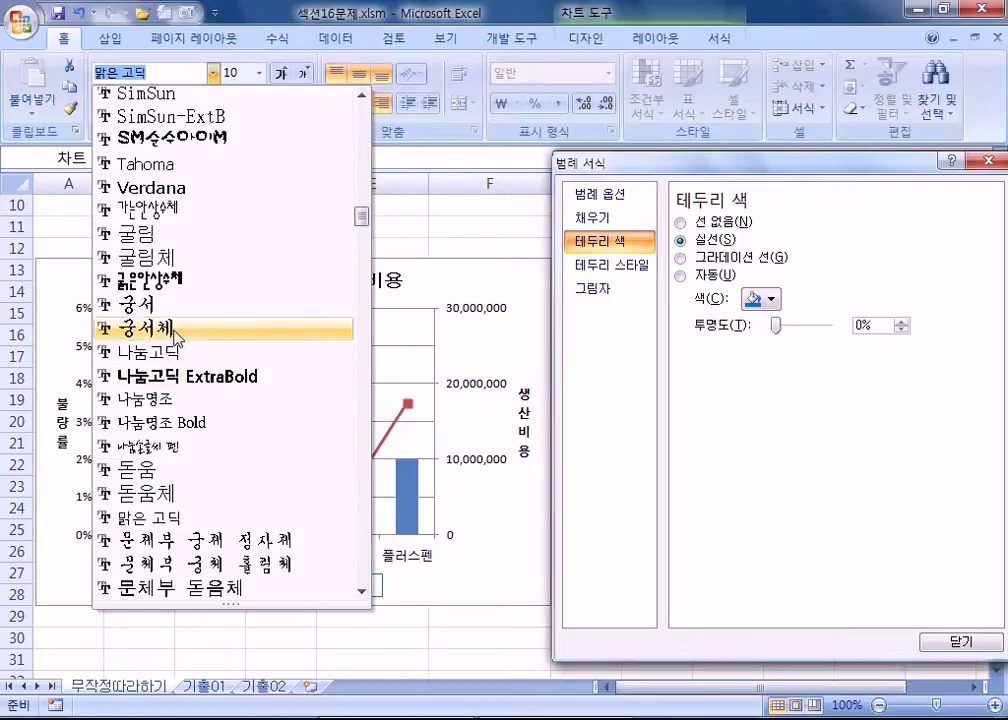
left_click(169, 304)
left_click(236, 73)
type("13")
key("Return")
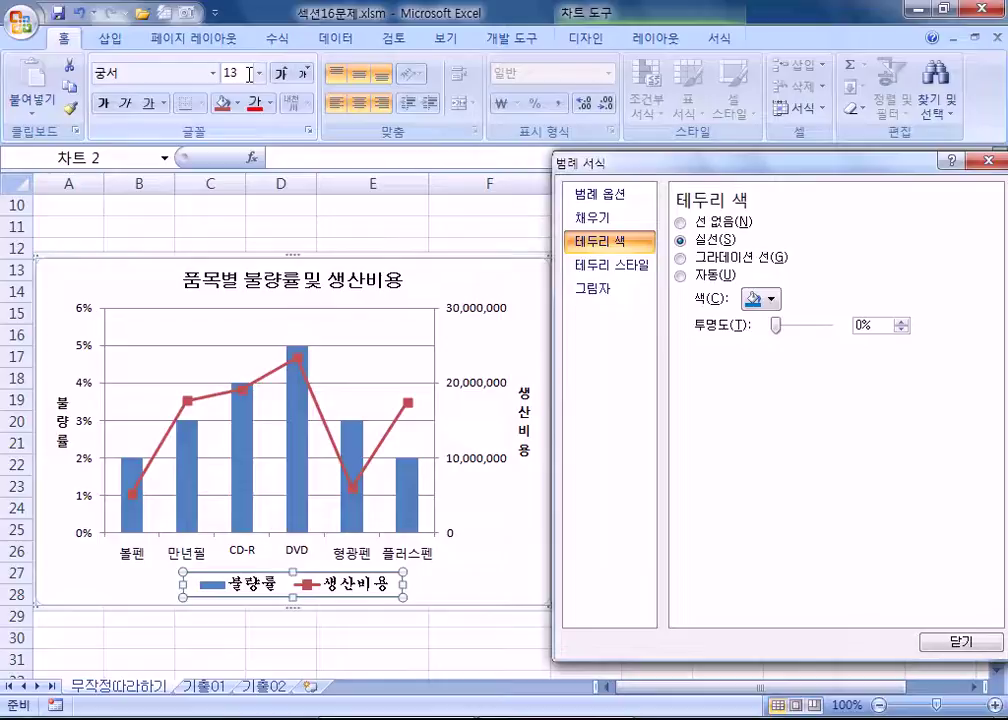
left_click(103, 104)
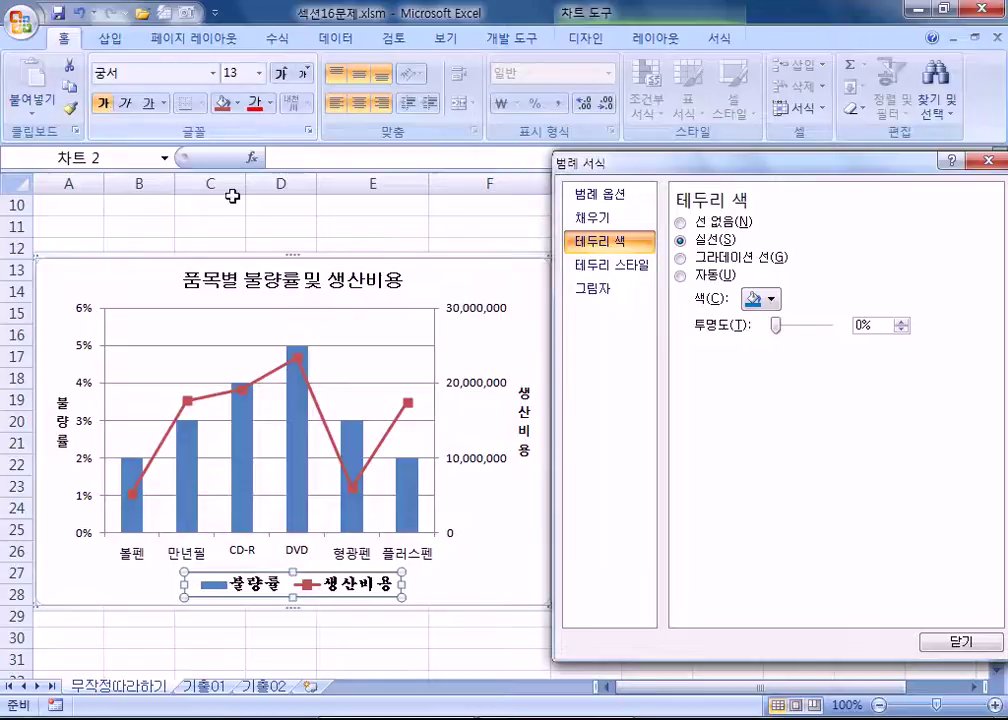
left_click_drag(680, 173, 751, 173)
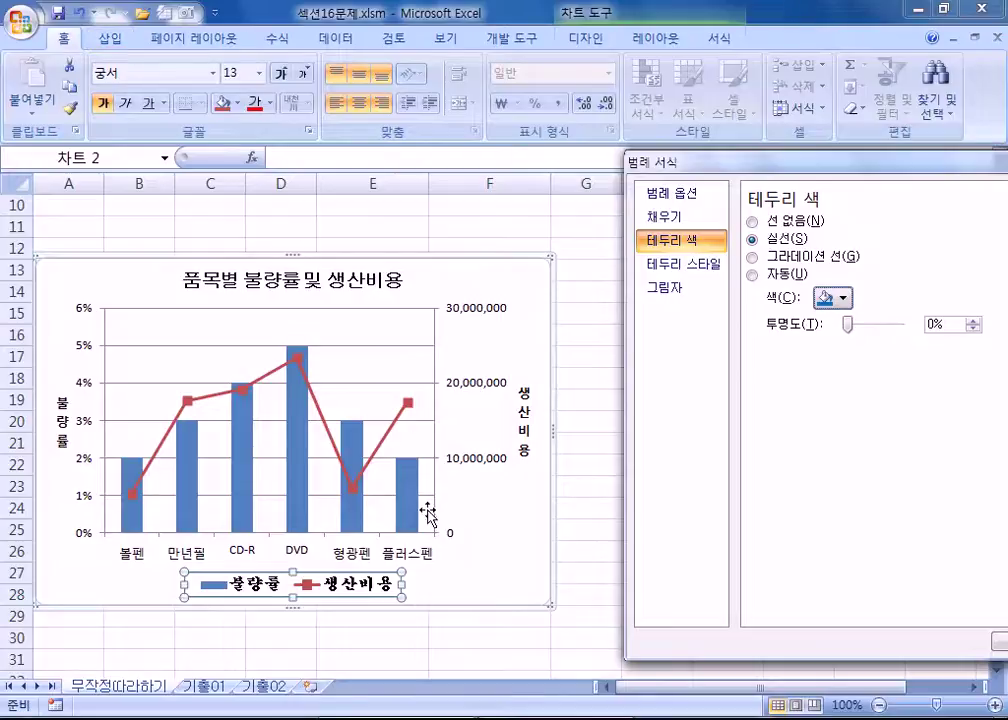
Try adding default data labels to the 불량률 column series and undo the addition.
left_click(307, 486)
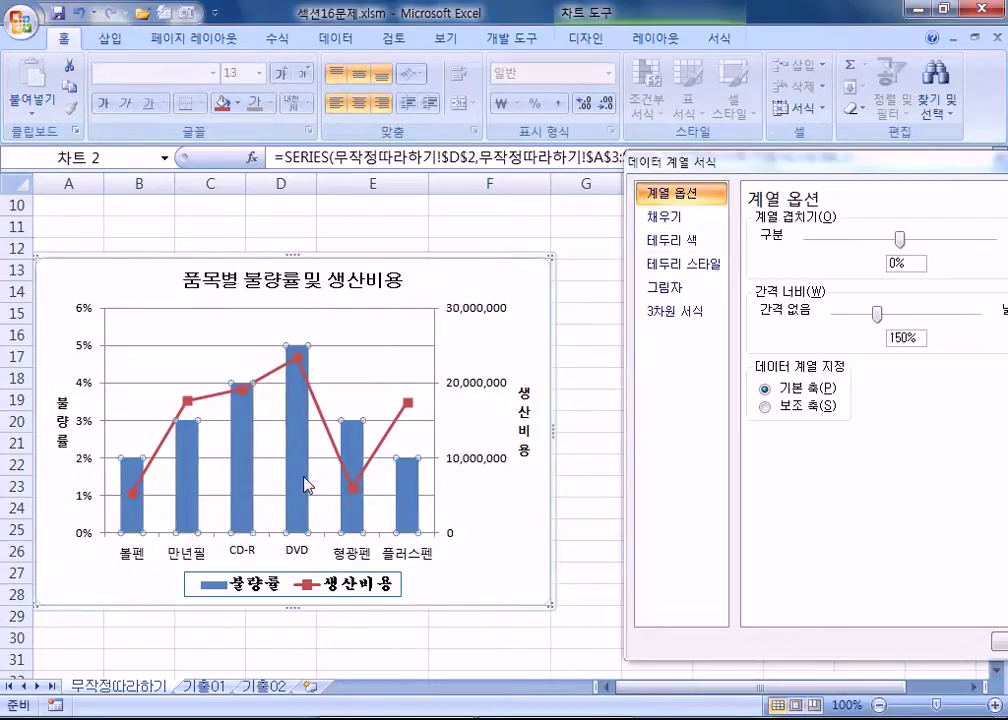
right_click(305, 486)
left_click(400, 603)
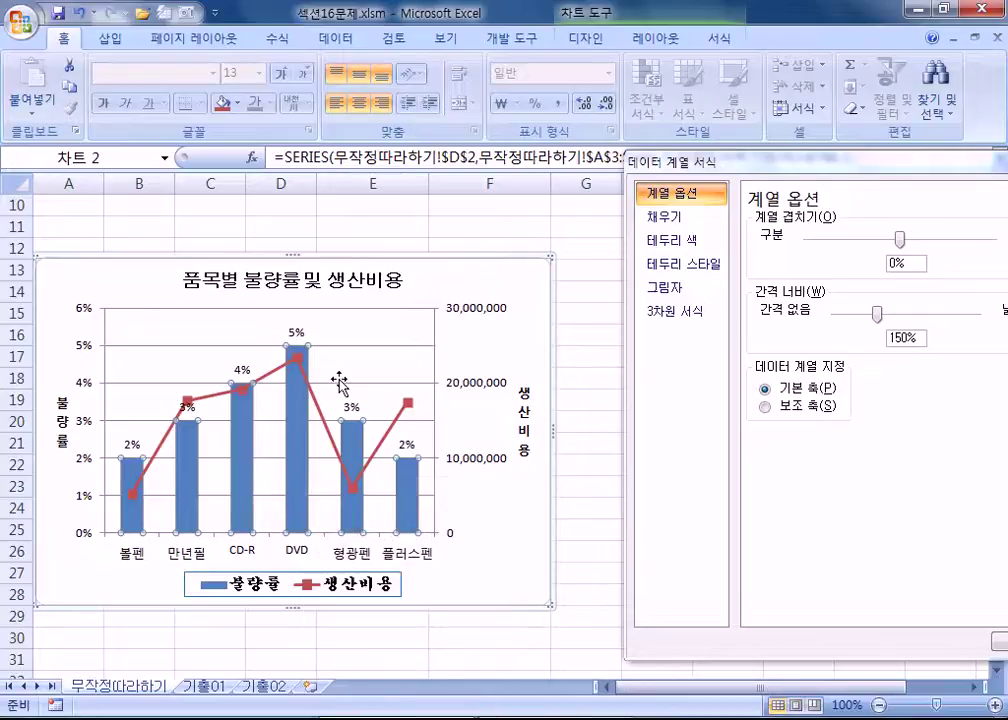
right_click(296, 443)
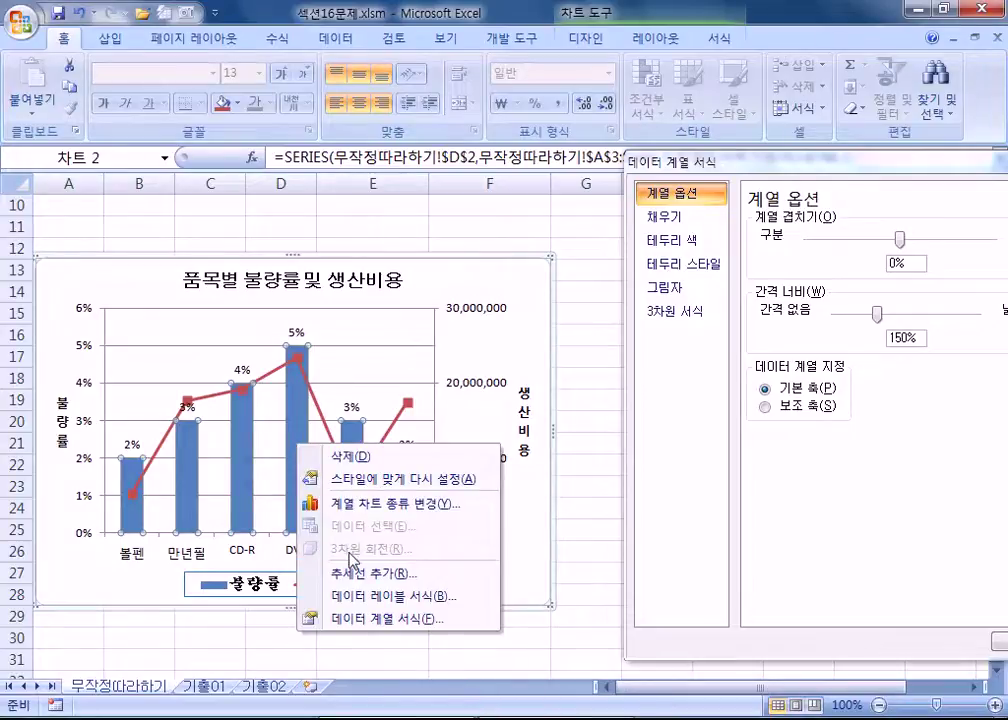
left_click(540, 270)
key("ctrl+z")
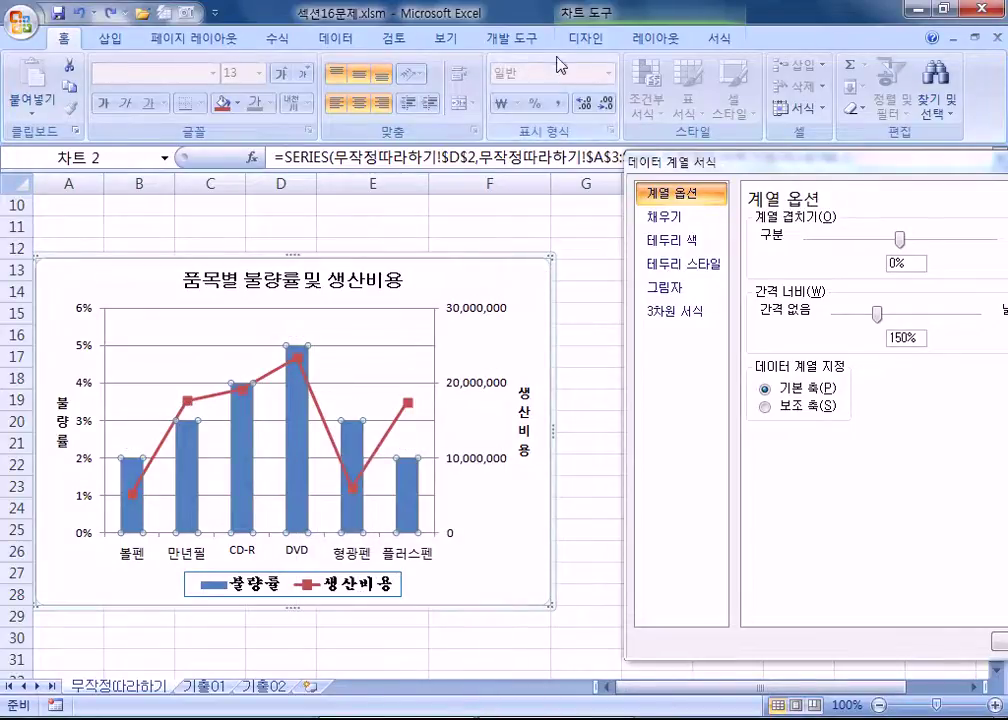
Add data labels to the 불량률 column series, positioned at the outside end (바깥쪽 끝에).
left_click(655, 38)
left_click(452, 110)
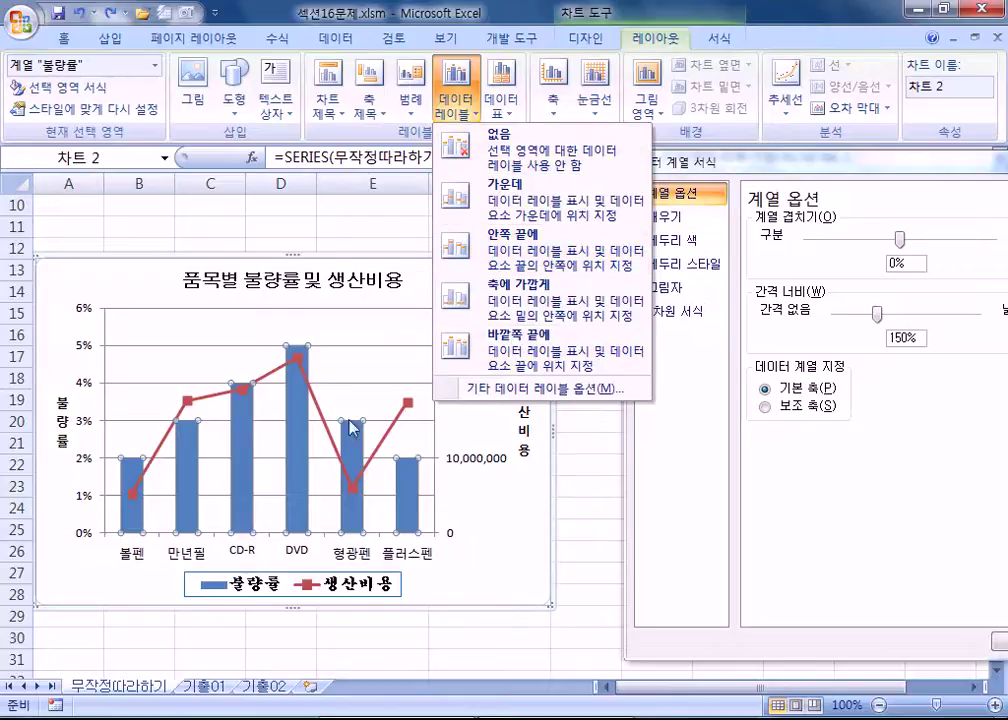
right_click(297, 428)
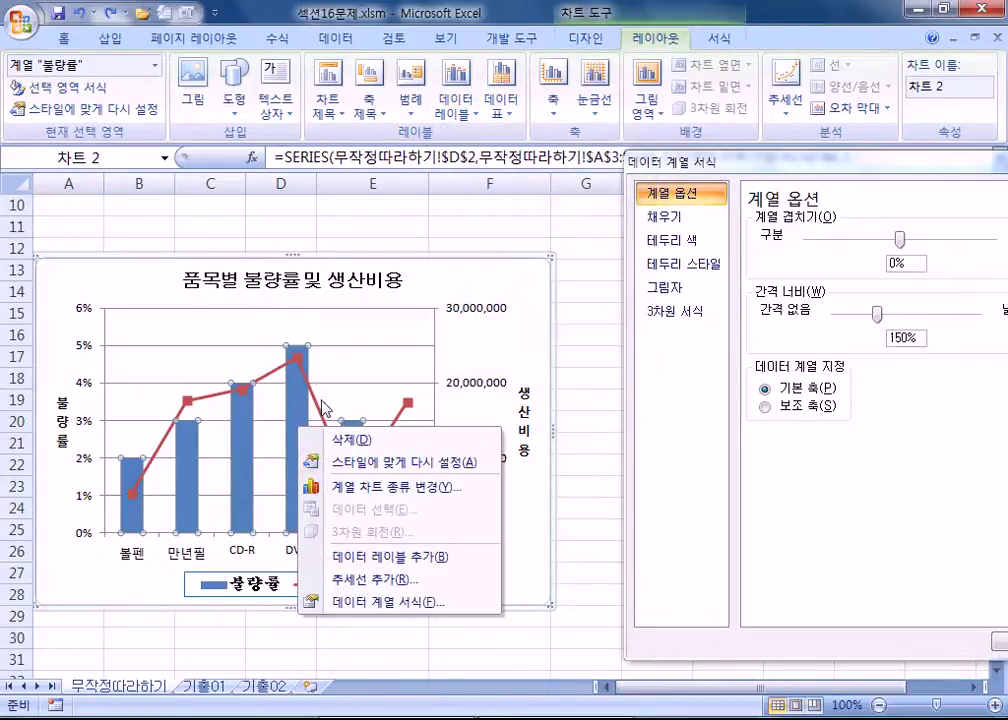
left_click(458, 118)
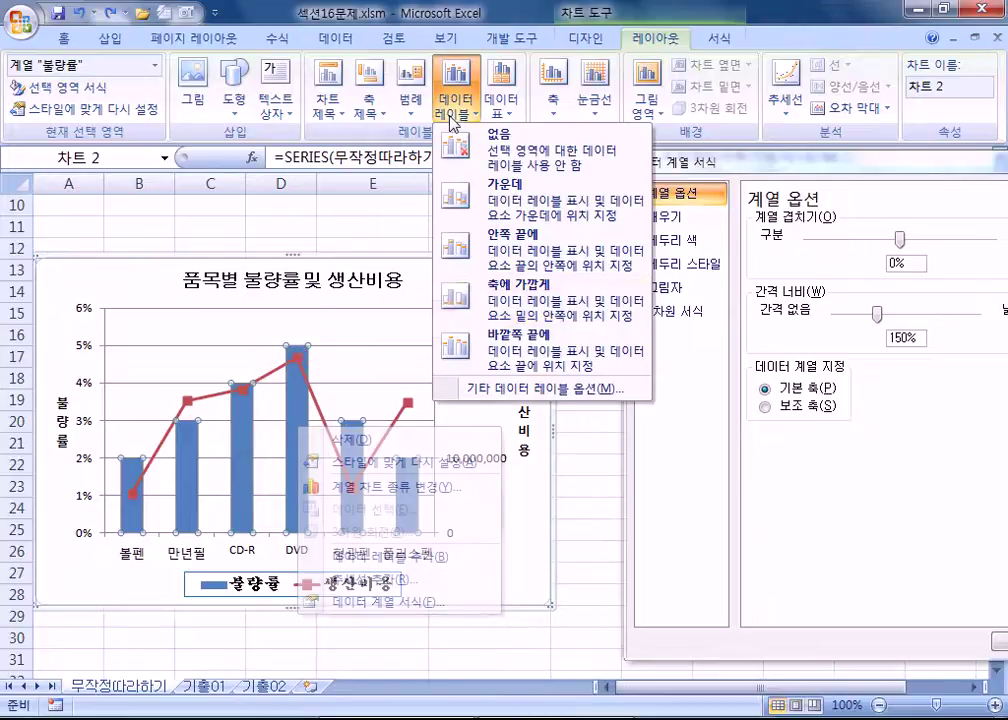
left_click(500, 352)
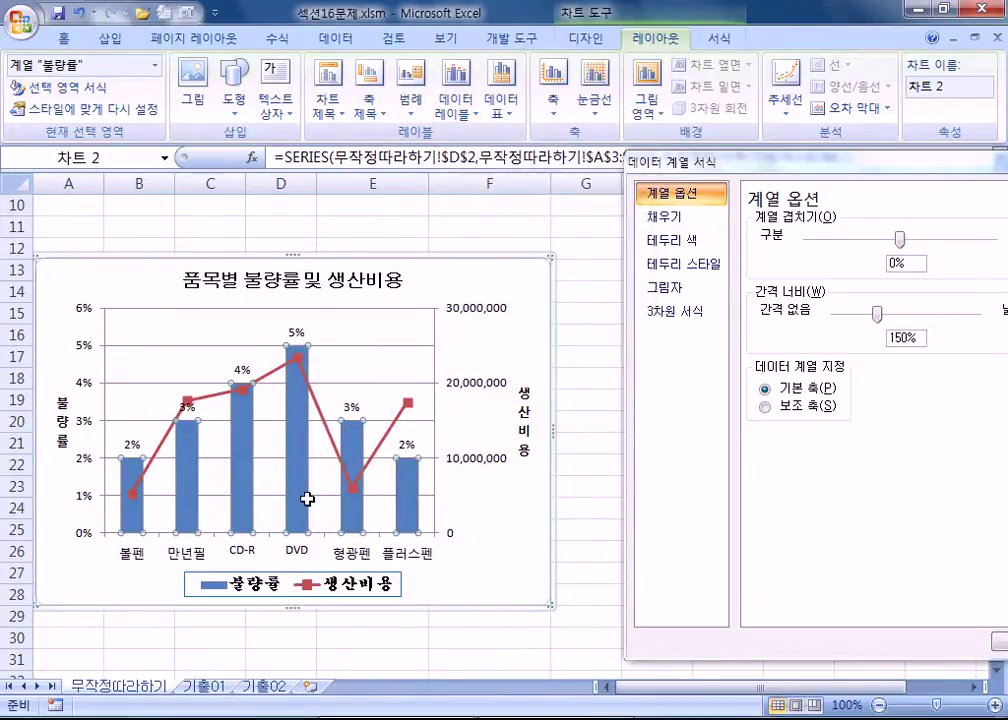
left_click(457, 110)
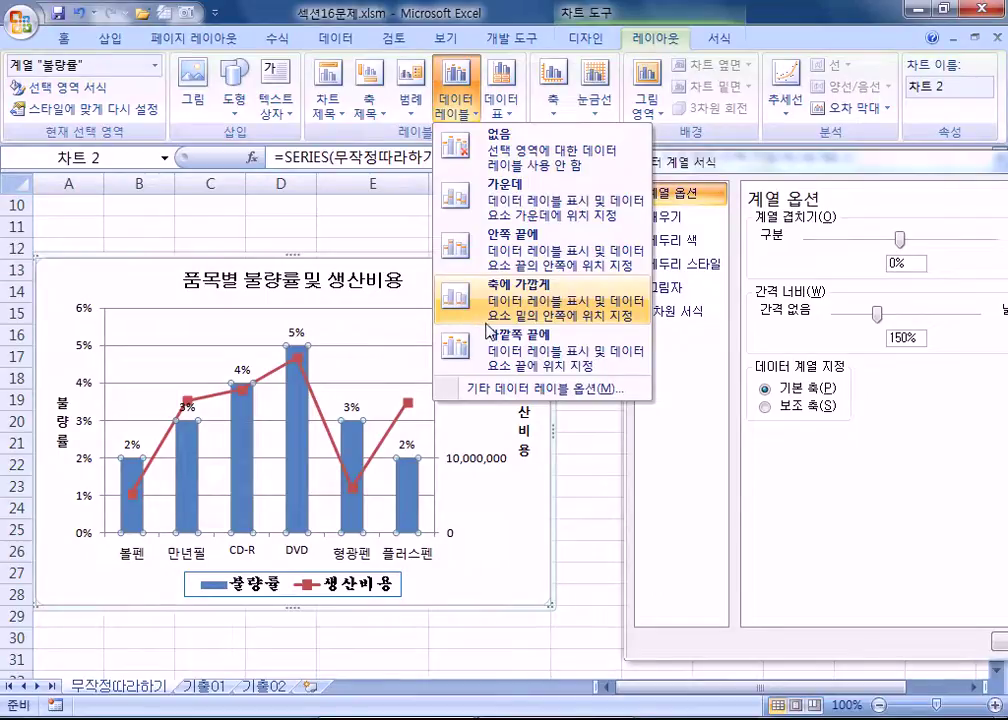
Set the line width of the 생산비용 series to 4 pt.
left_click(395, 435)
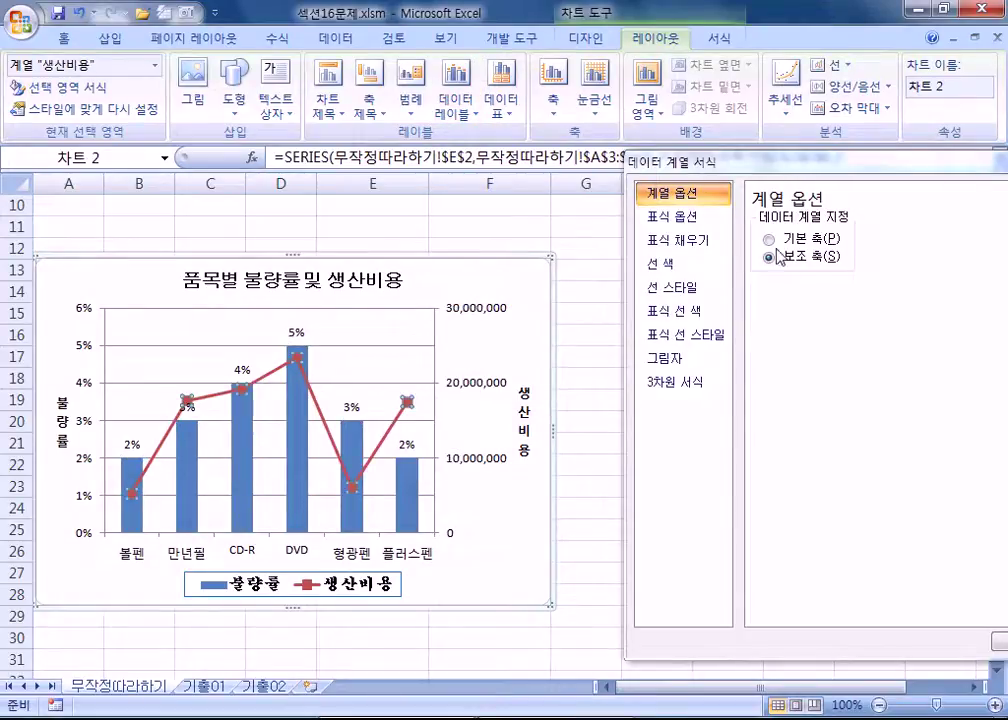
left_click(664, 287)
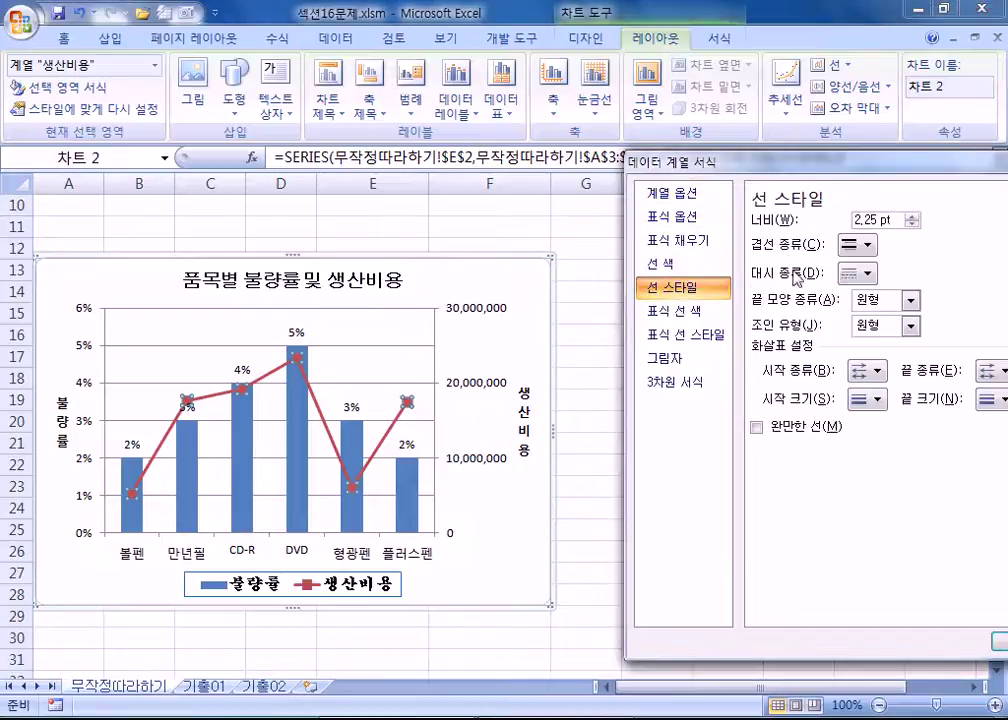
left_click(912, 223)
left_click(912, 223)
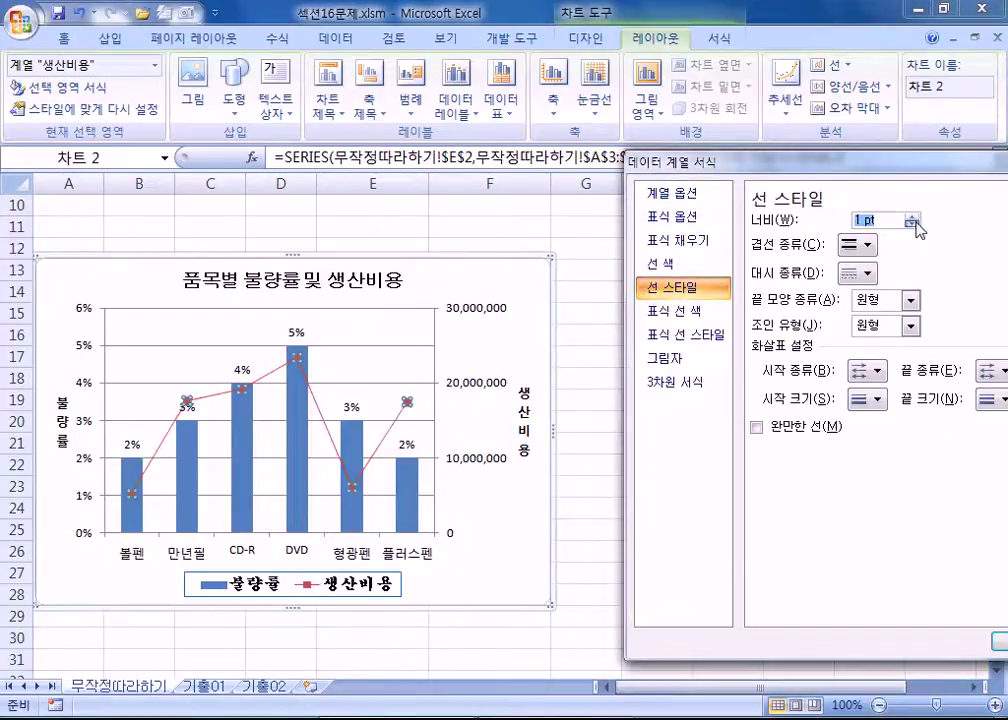
left_click(912, 216)
left_click(912, 216)
left_click(912, 216)
left_click(912, 216)
left_click(912, 216)
left_click(912, 216)
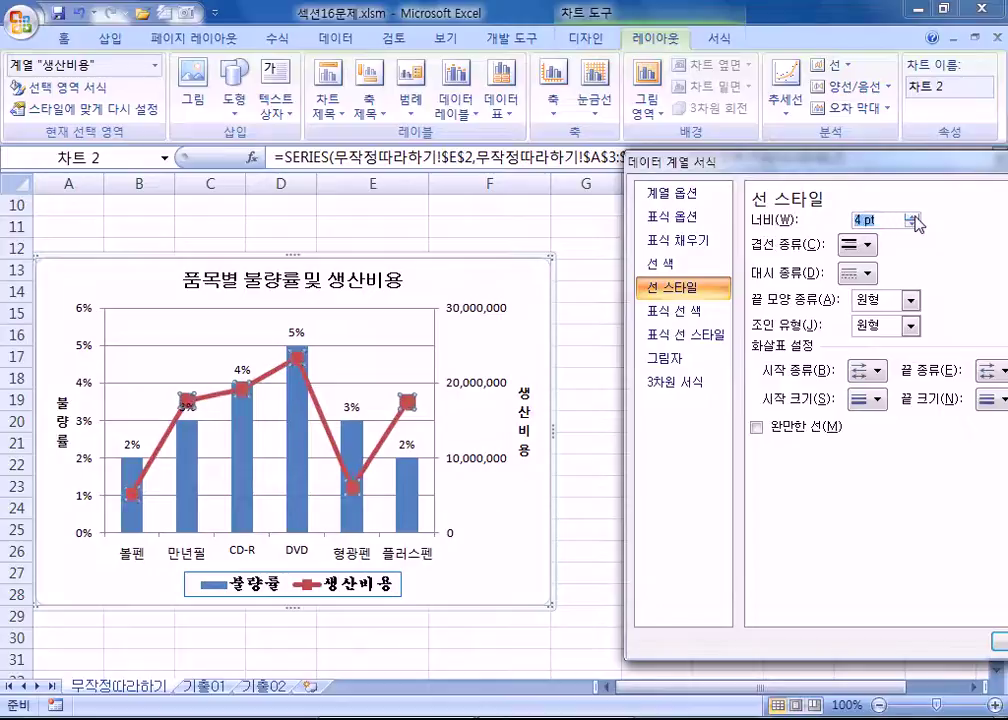
Colour the 생산비용 series line in the standard orange and turn on the smoothed line option (완만한 선).
left_click(672, 265)
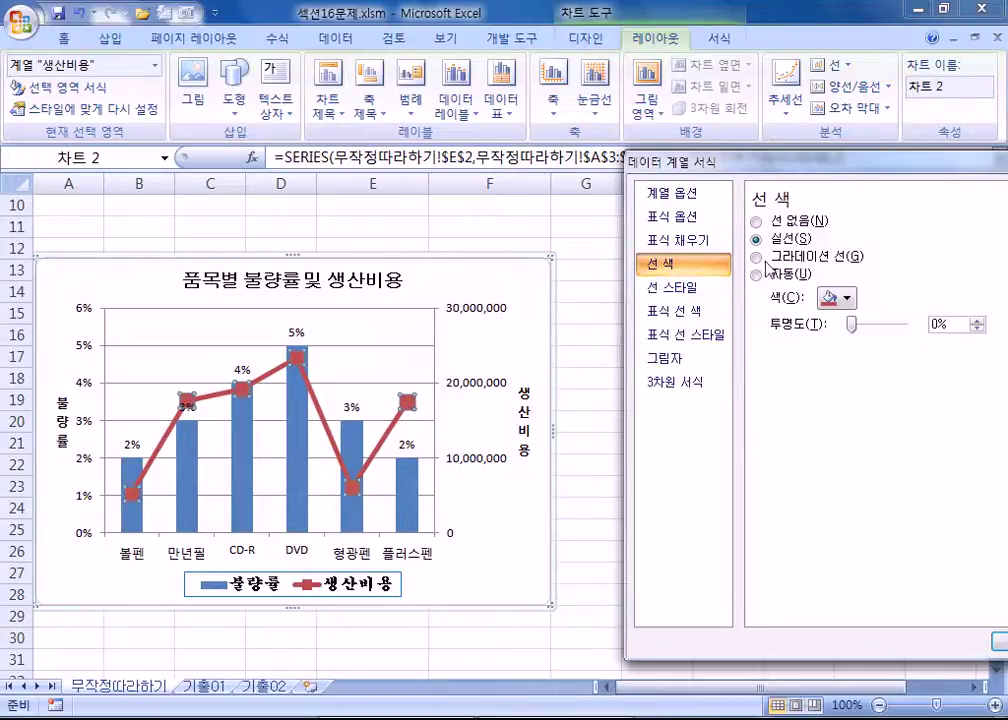
left_click(843, 299)
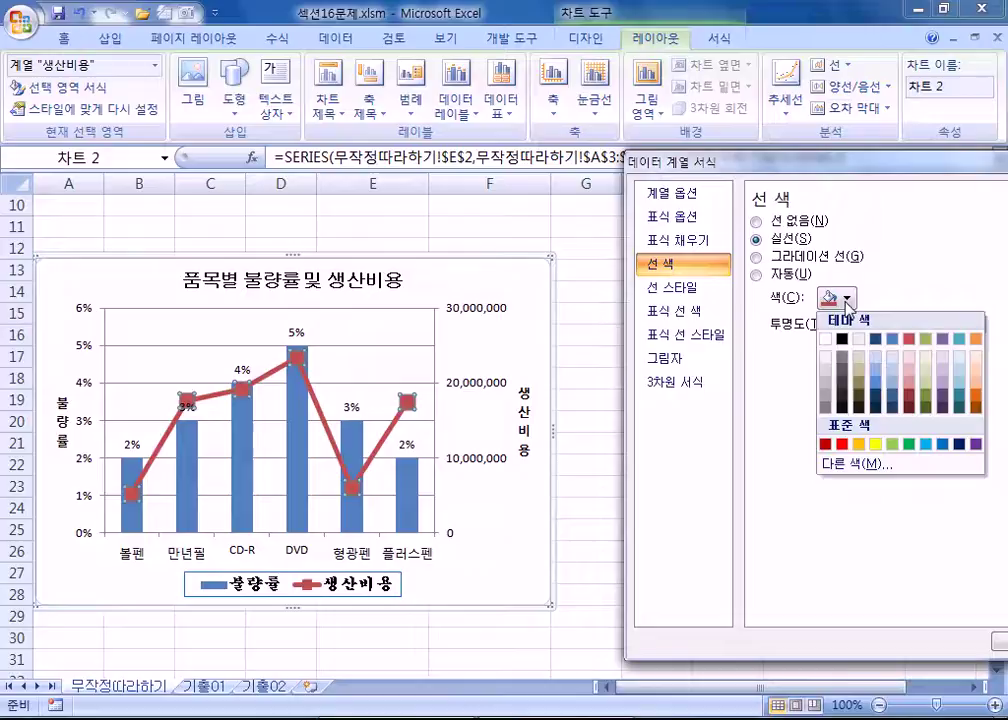
left_click(858, 444)
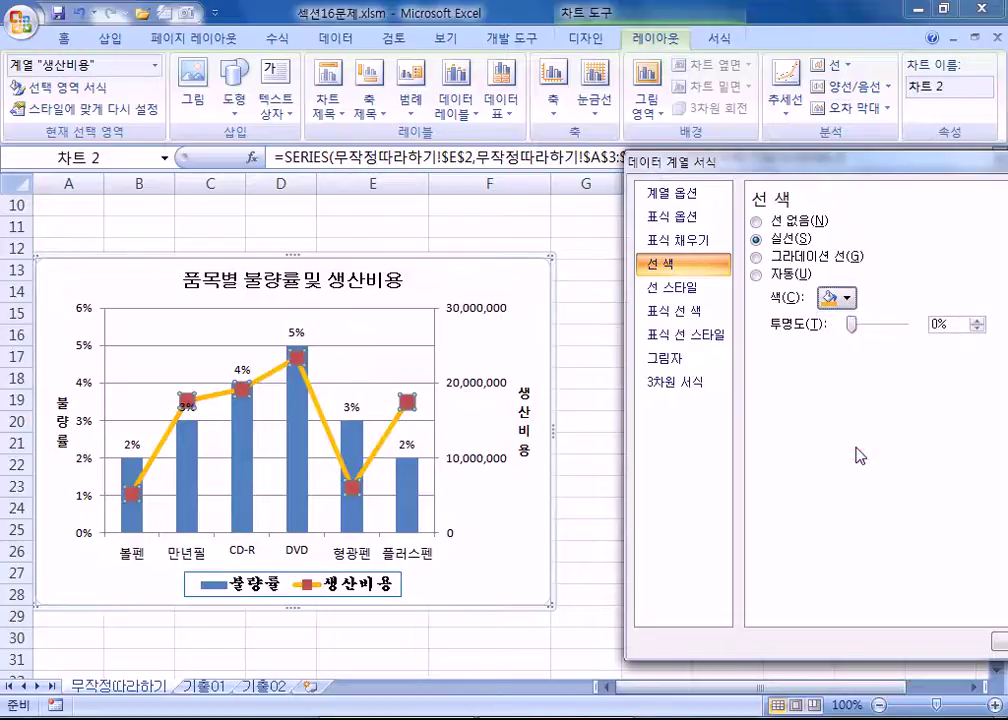
left_click(655, 287)
left_click(776, 433)
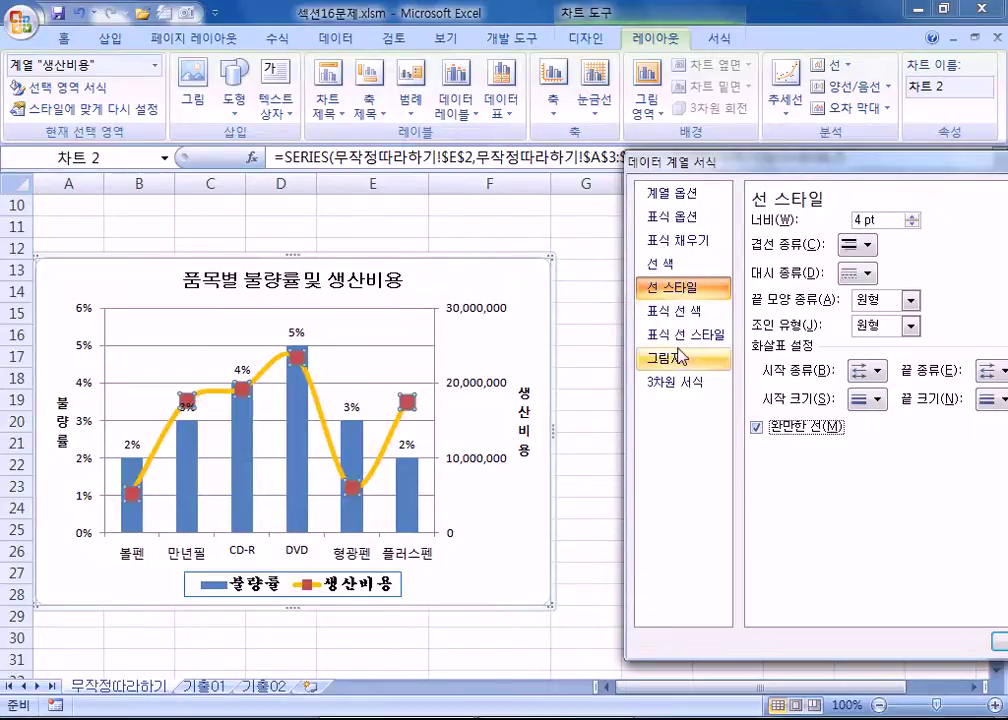
Apply the outer (바깥쪽) diagonal lower-right offset shadow preset to the chart area.
left_click(529, 266)
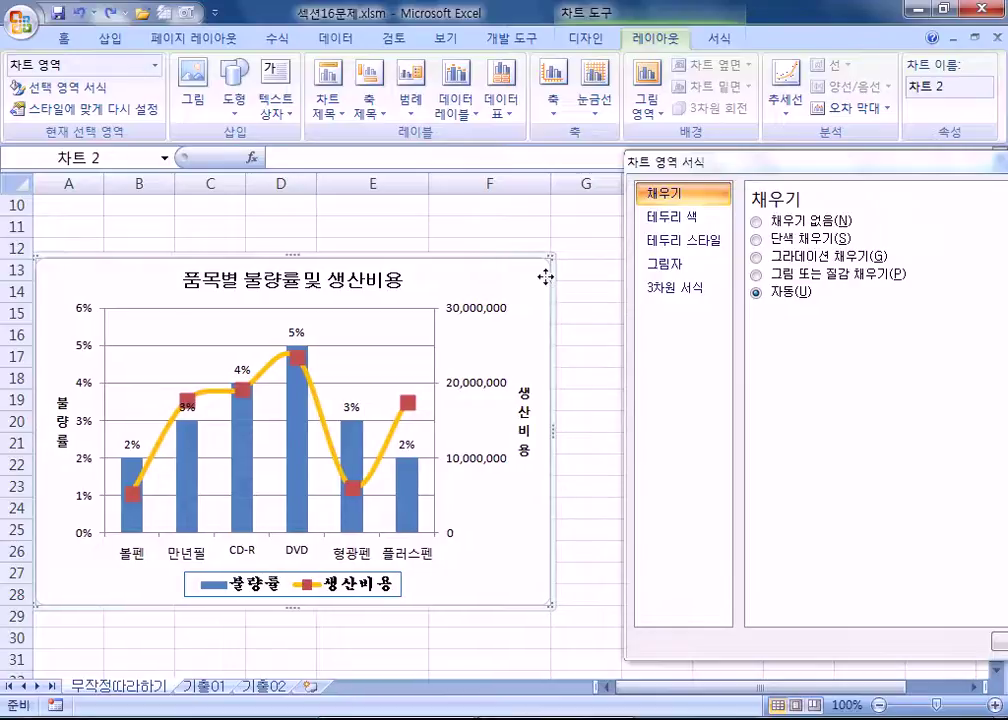
left_click(662, 263)
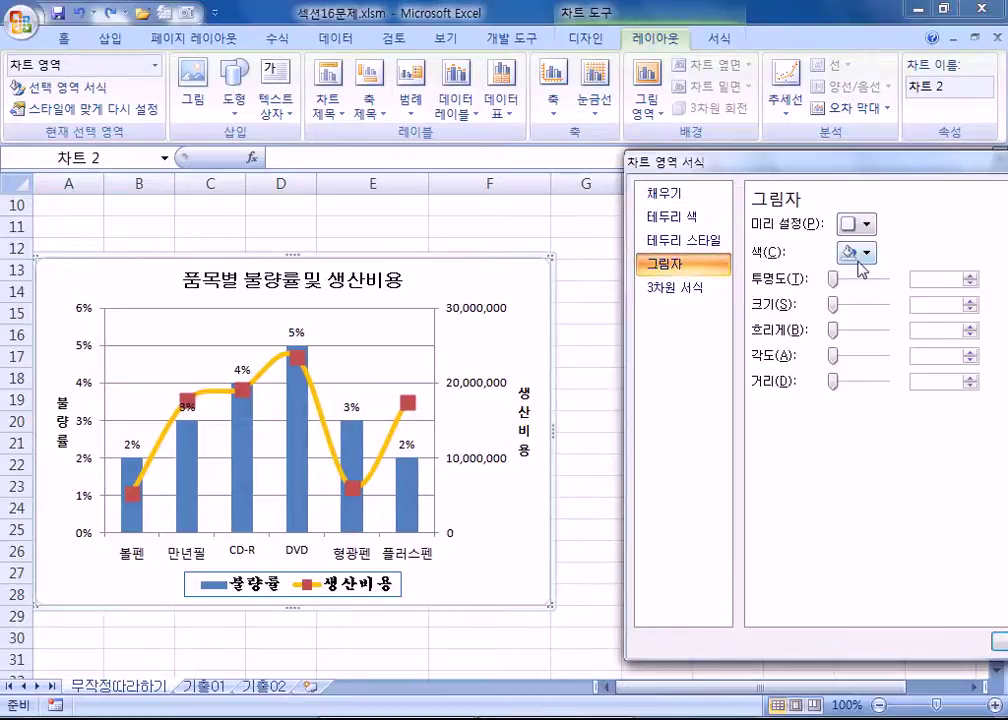
left_click(867, 226)
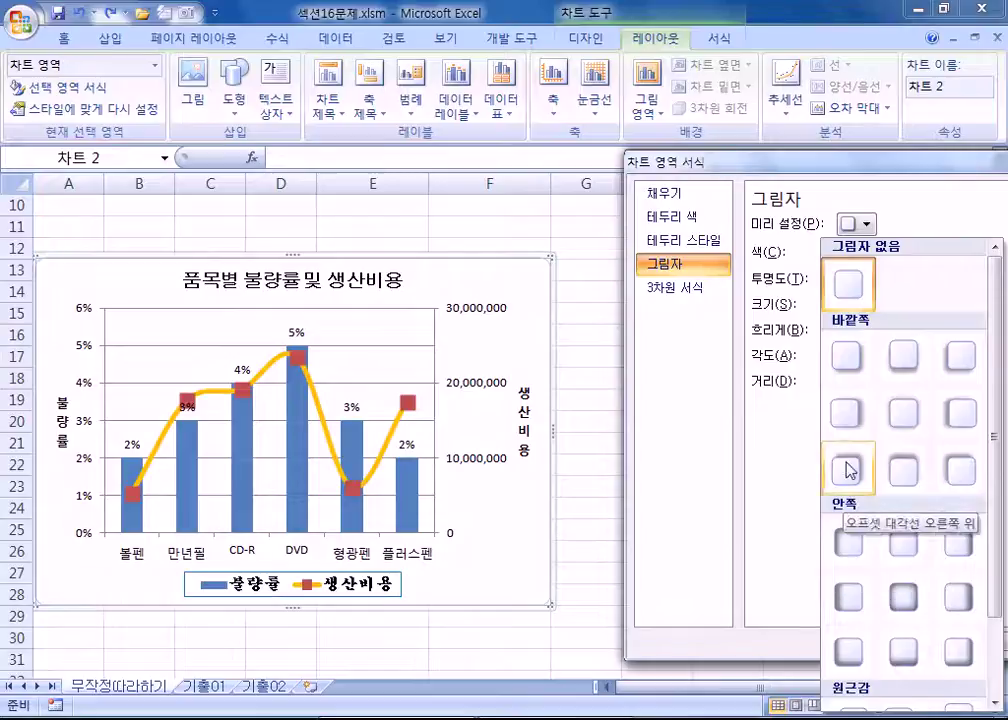
left_click(842, 372)
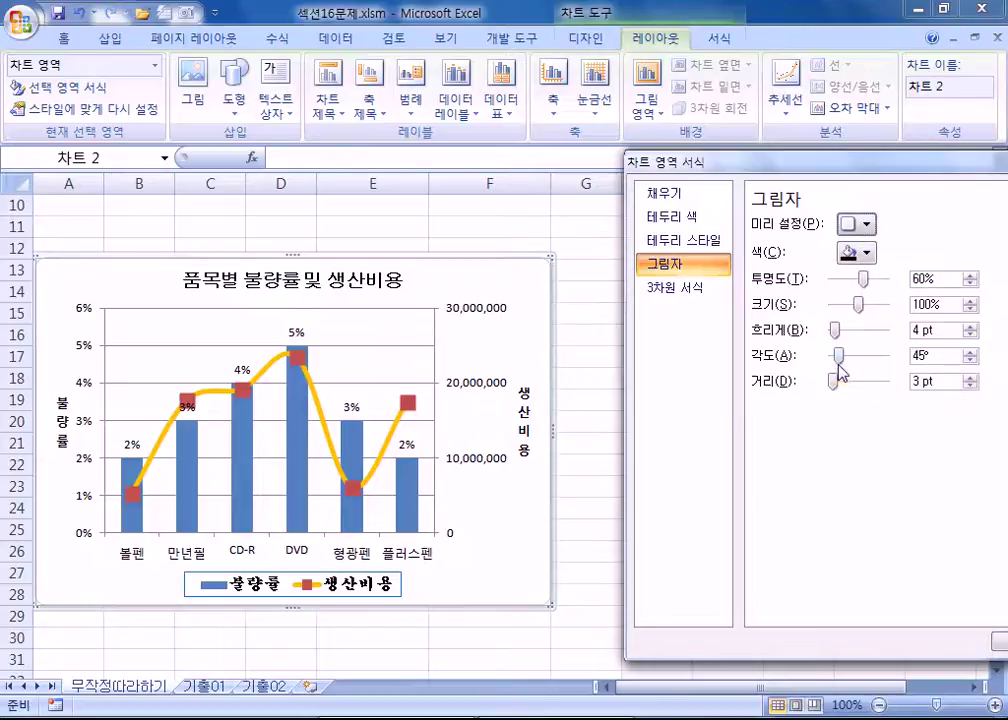
left_click(578, 657)
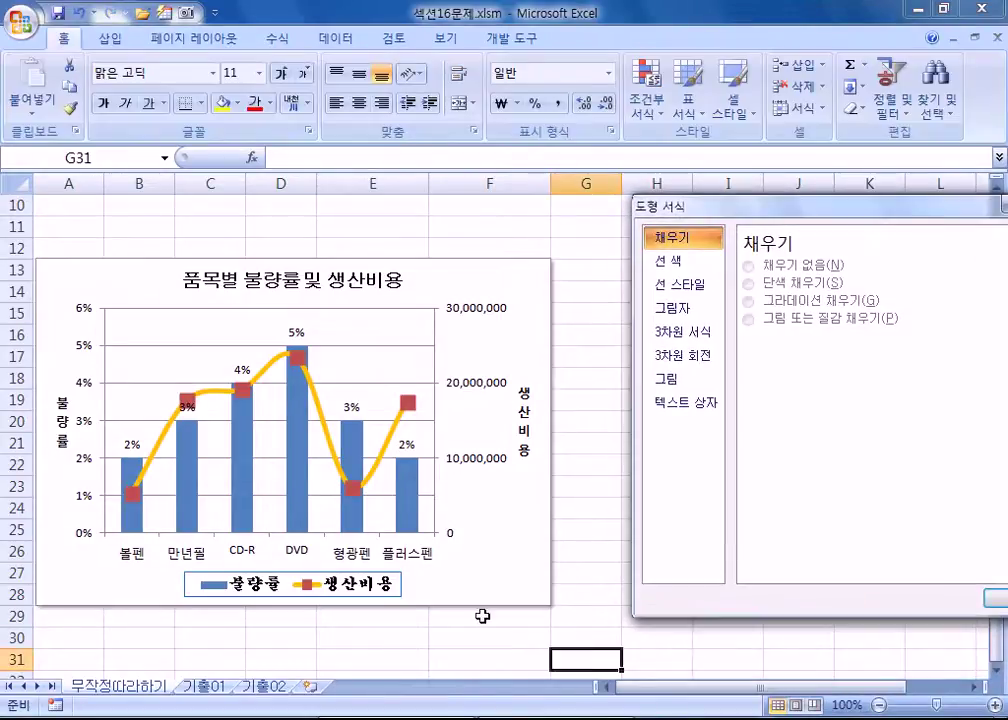
Give the chart area border rounded corners (둥근 모서리).
left_click(522, 575)
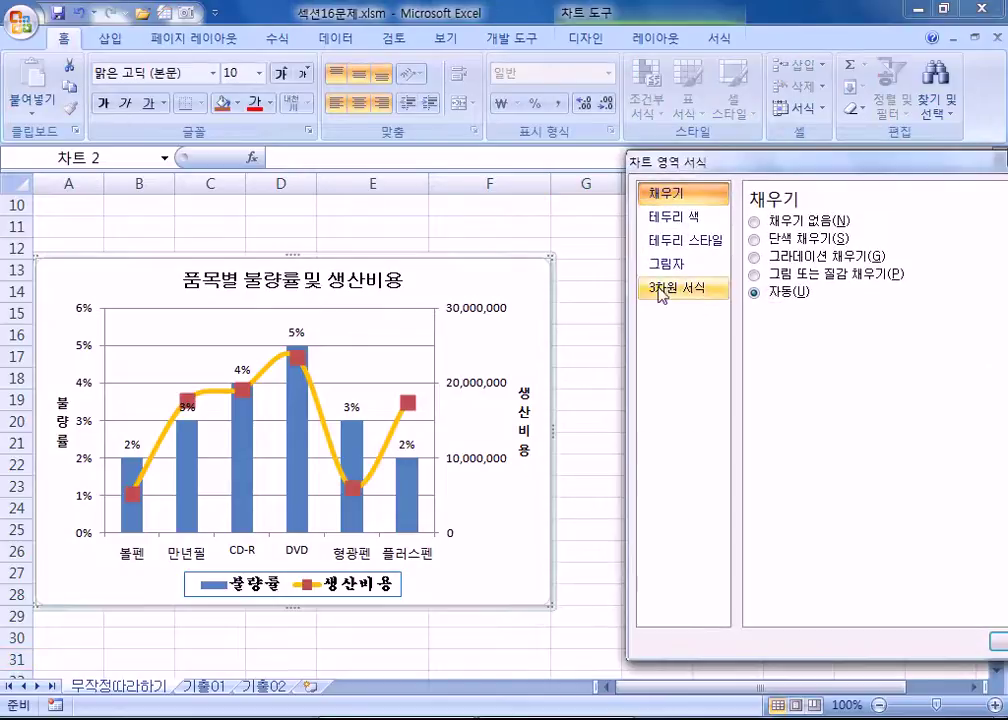
left_click(674, 241)
left_click(757, 429)
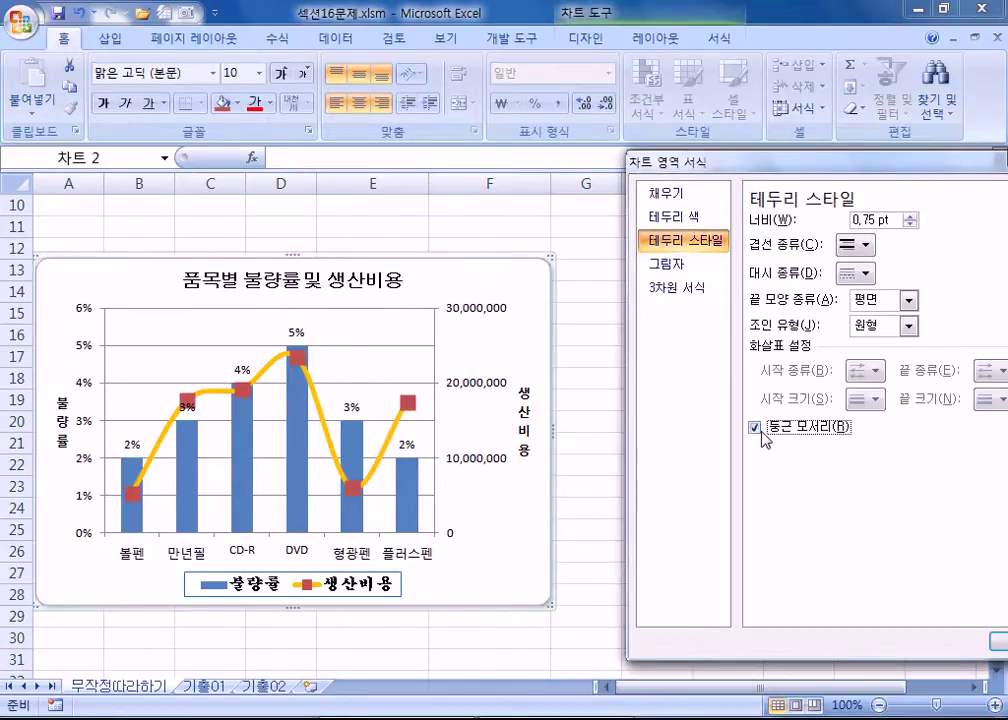
left_click(610, 624)
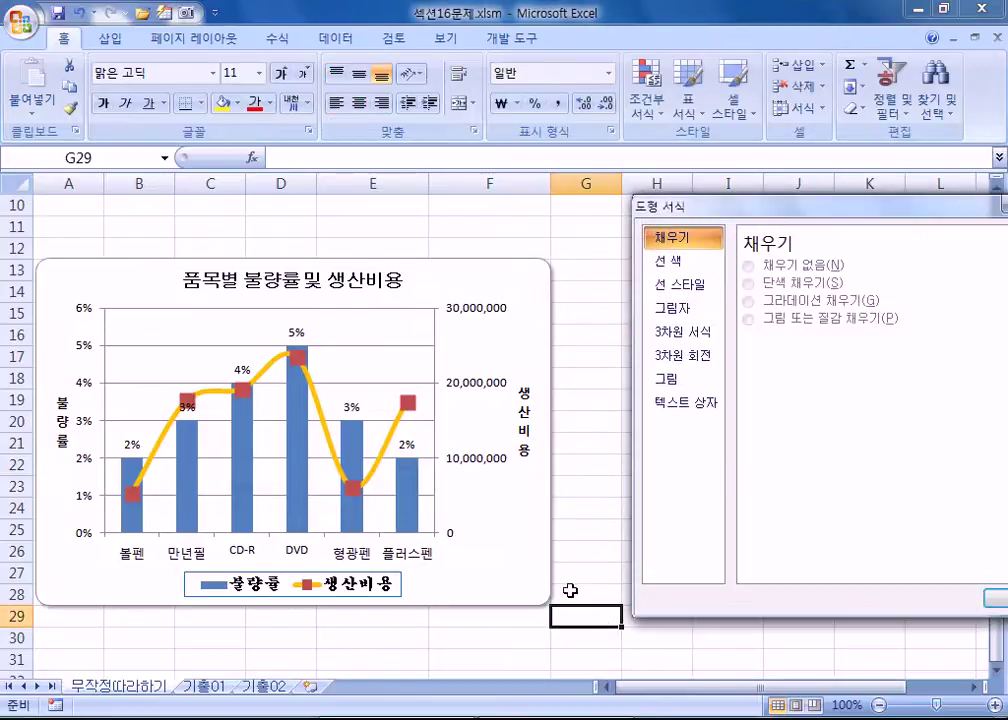
Insert a 설명선 2 line callout about 1.22 cm high and 2.17 cm wide inside the chart, beside the top of the DVD column.
left_click(527, 575)
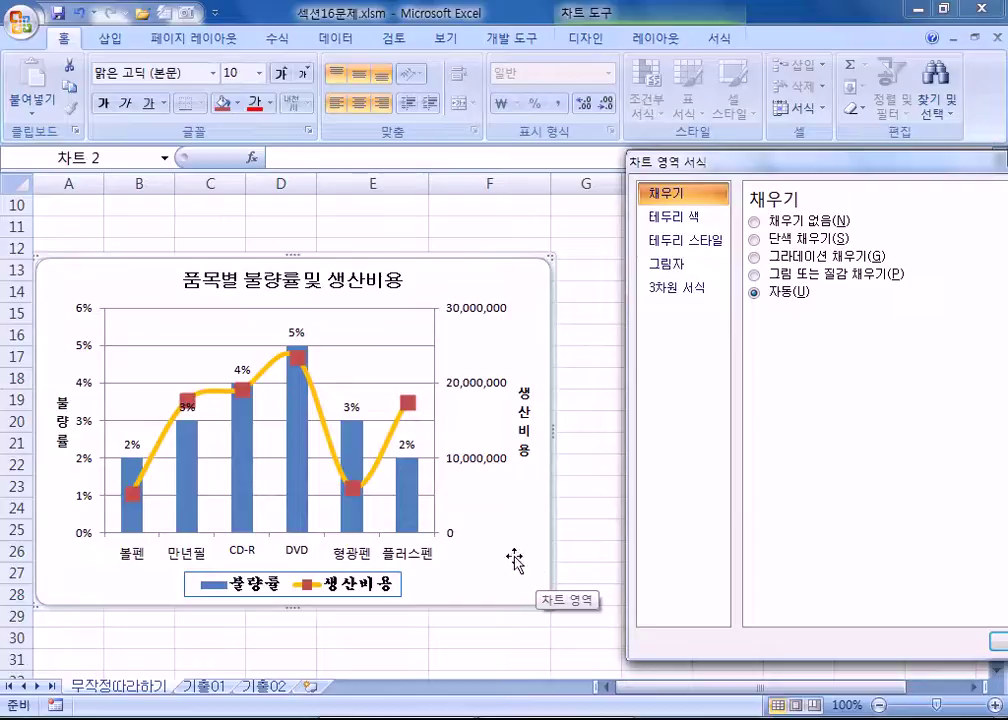
left_click_drag(893, 160, 684, 133)
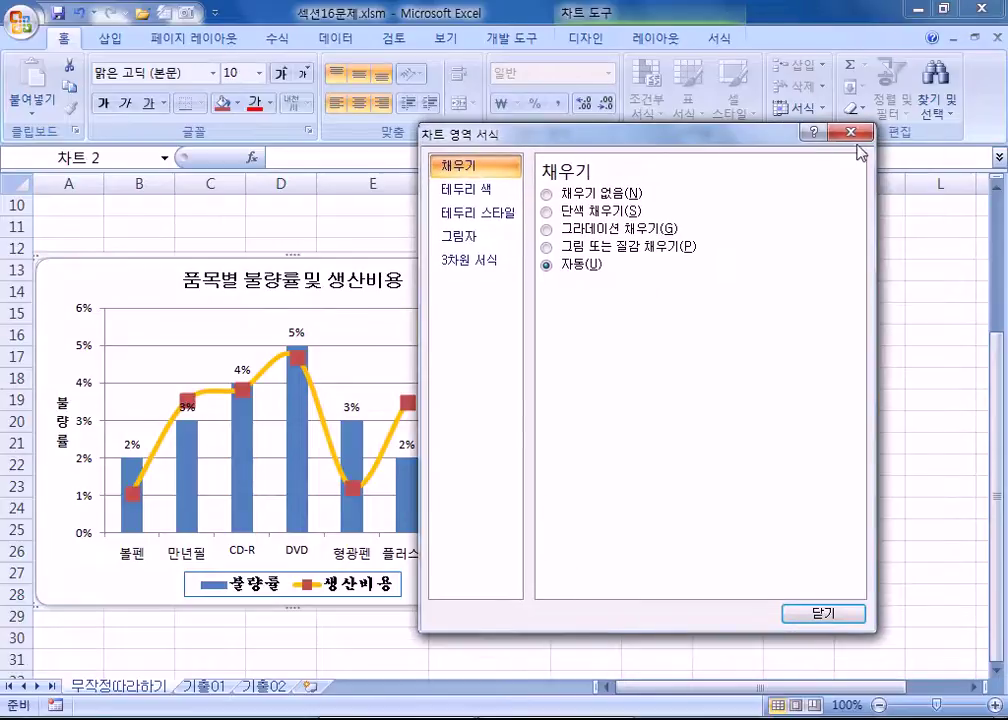
left_click(851, 133)
left_click(108, 40)
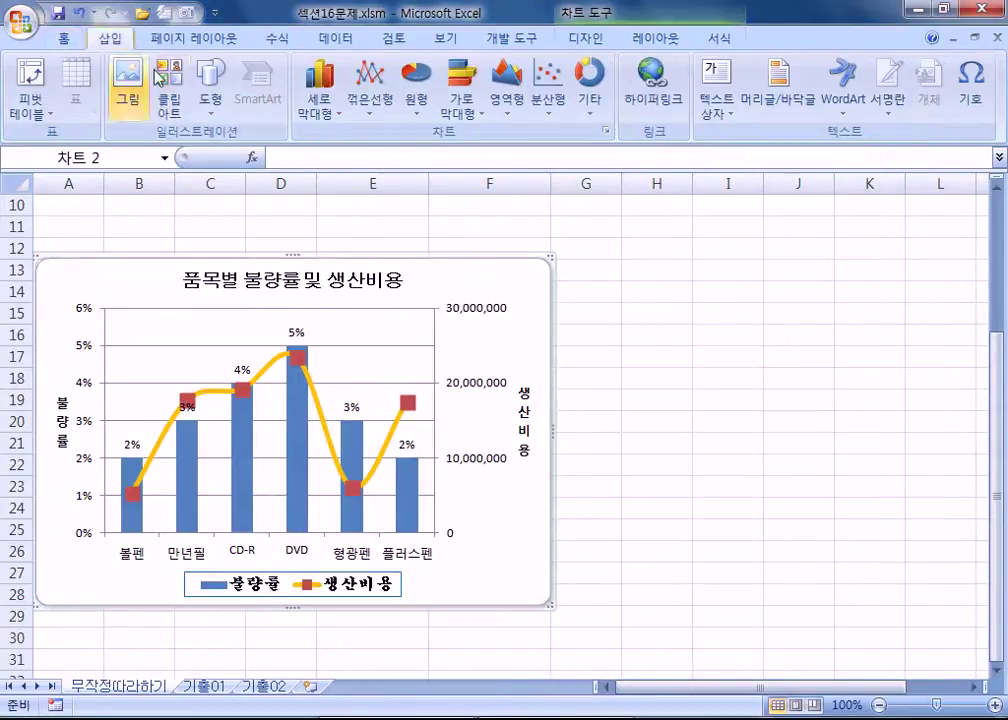
left_click(213, 100)
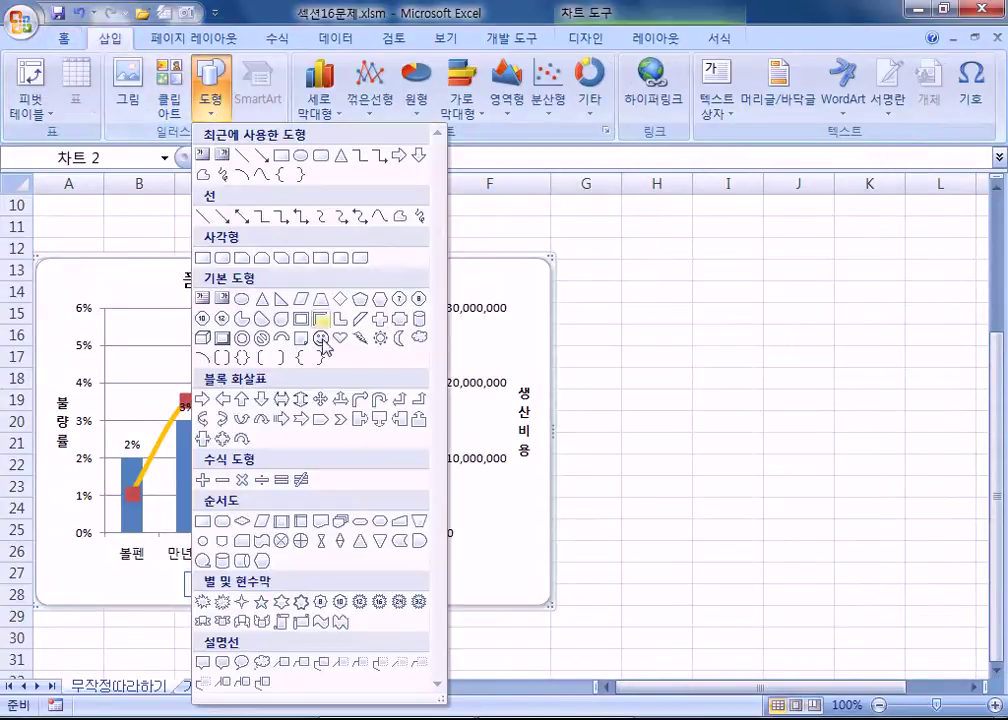
left_click(299, 664)
left_click_drag(338, 315, 420, 360)
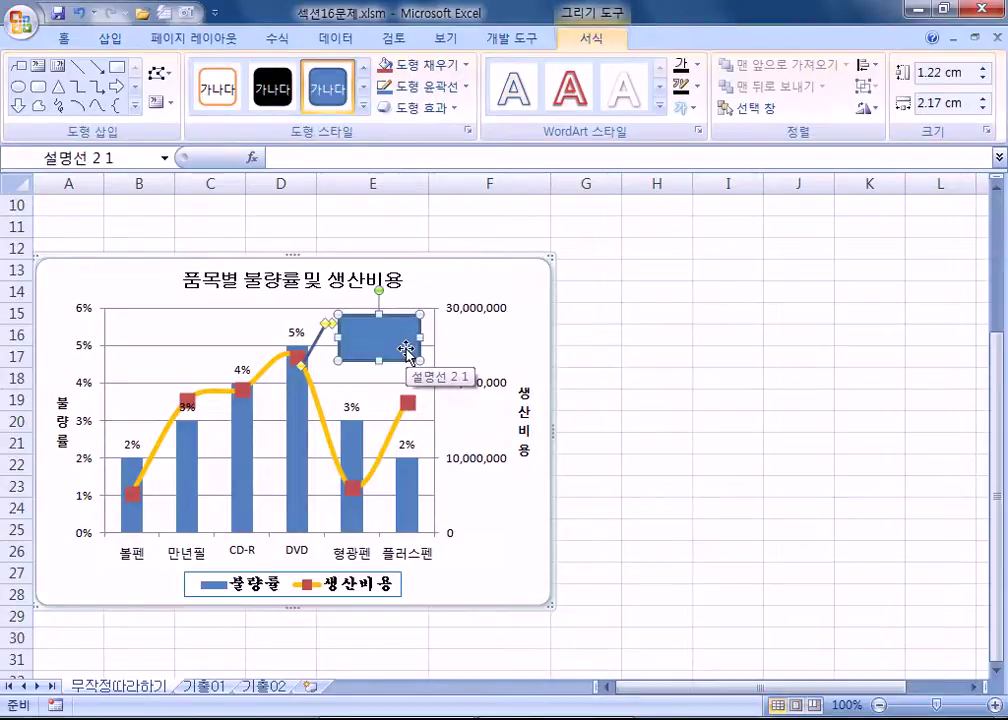
Enter the text 최고 불량률 in the callout and select the callout shape.
type("최 ")
type("고")
type(" 불랴")
key("BackSpace")
key("BackSpace")
type("ㄹ")
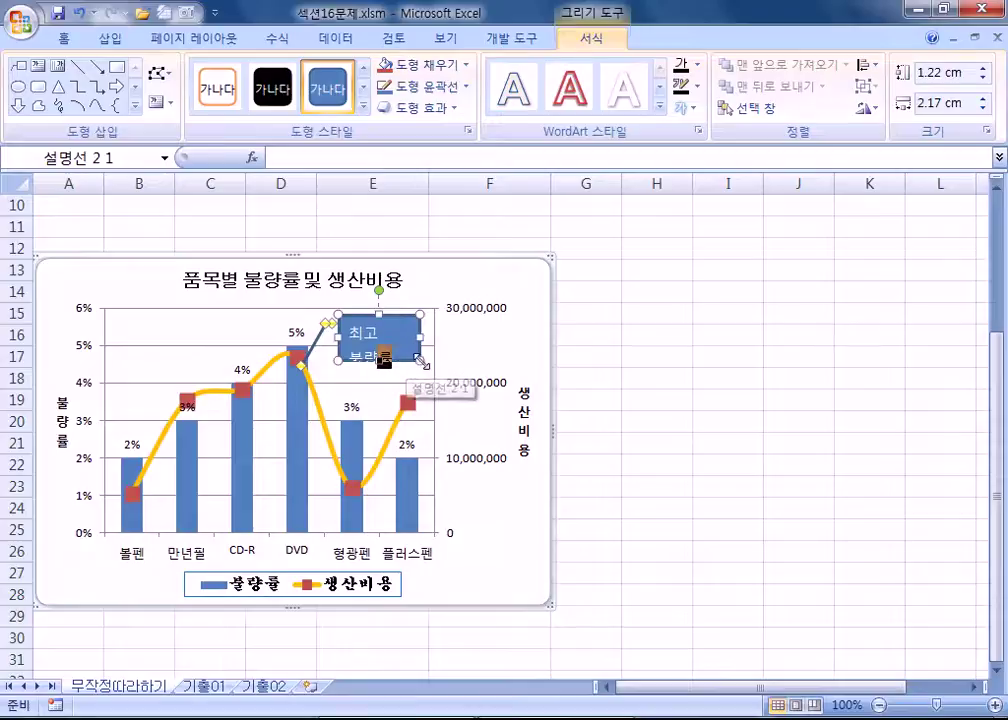
left_click(420, 361)
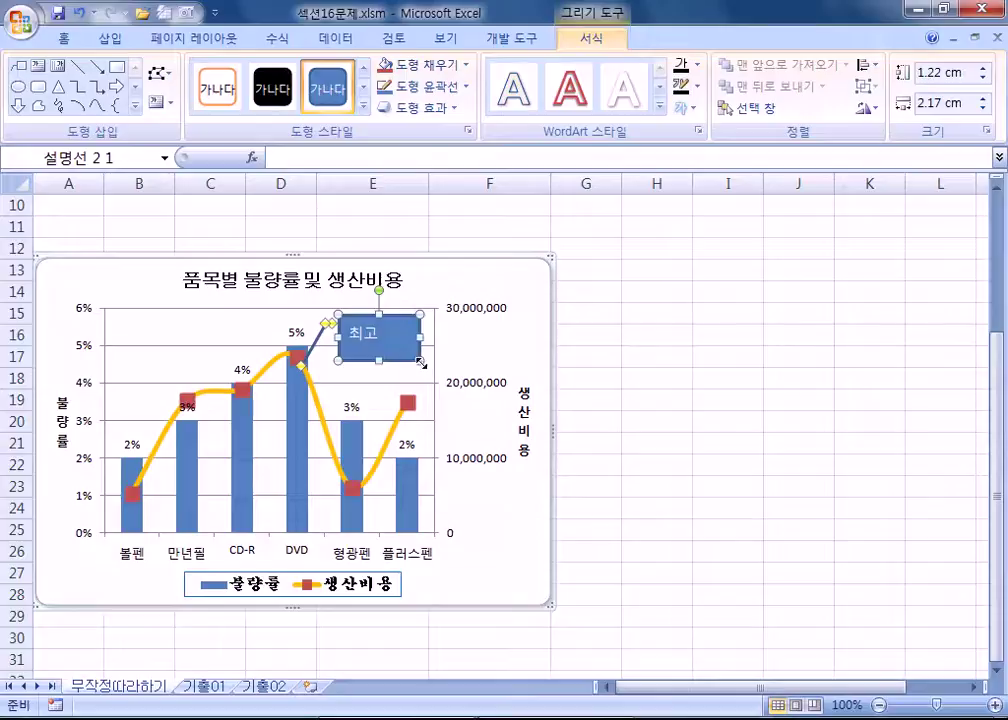
Format the callout text in the 굴림 font and black.
left_click(65, 42)
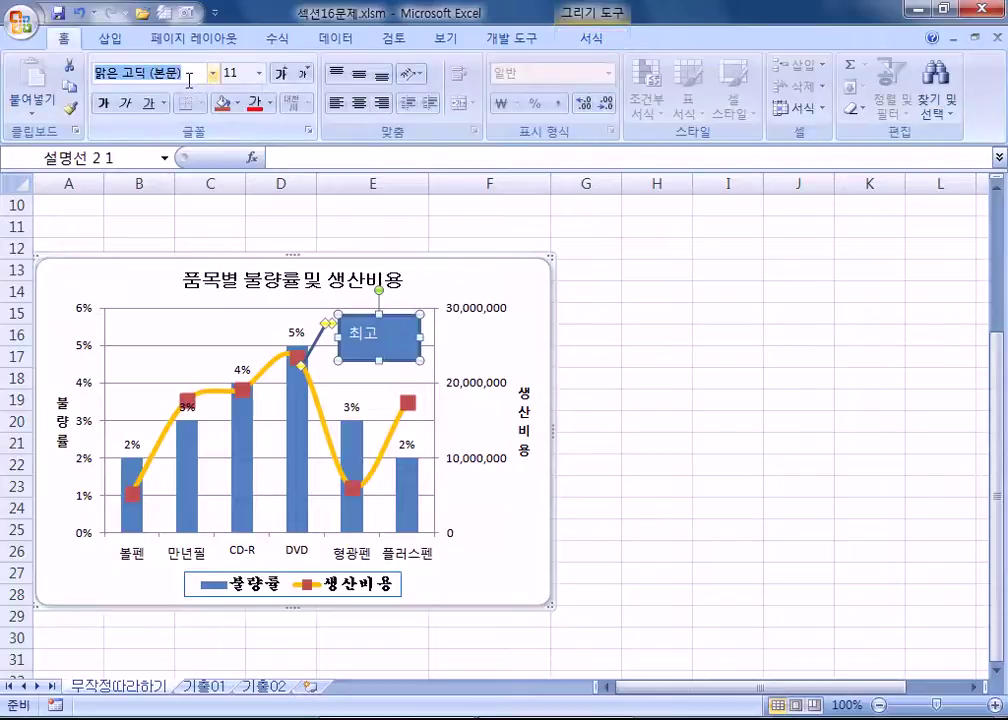
type("굴림")
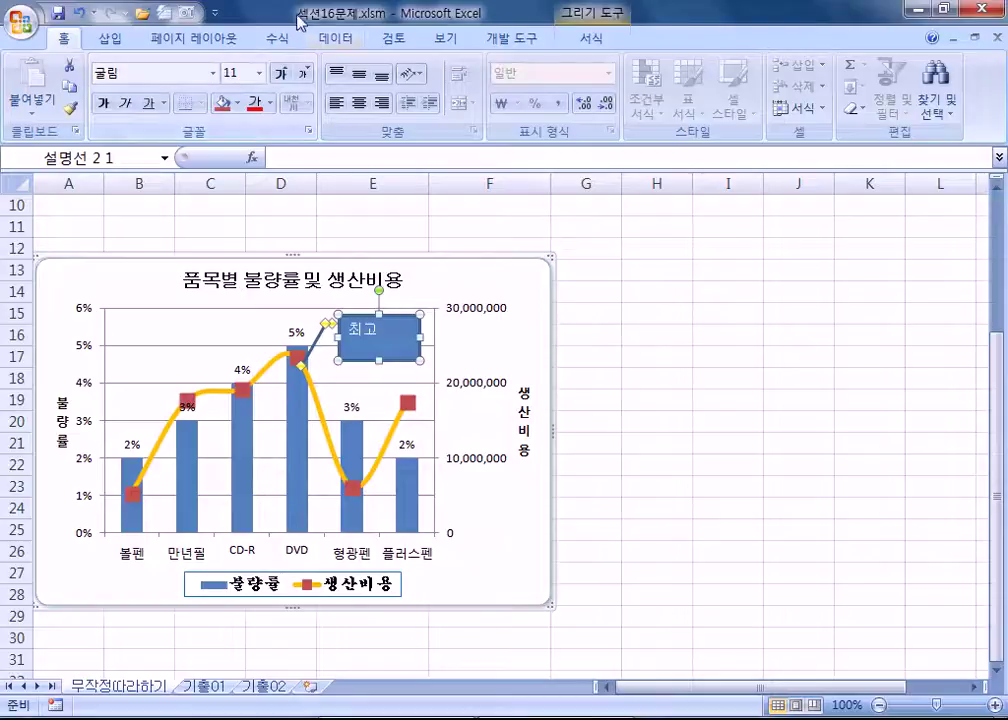
left_click(270, 103)
left_click(276, 127)
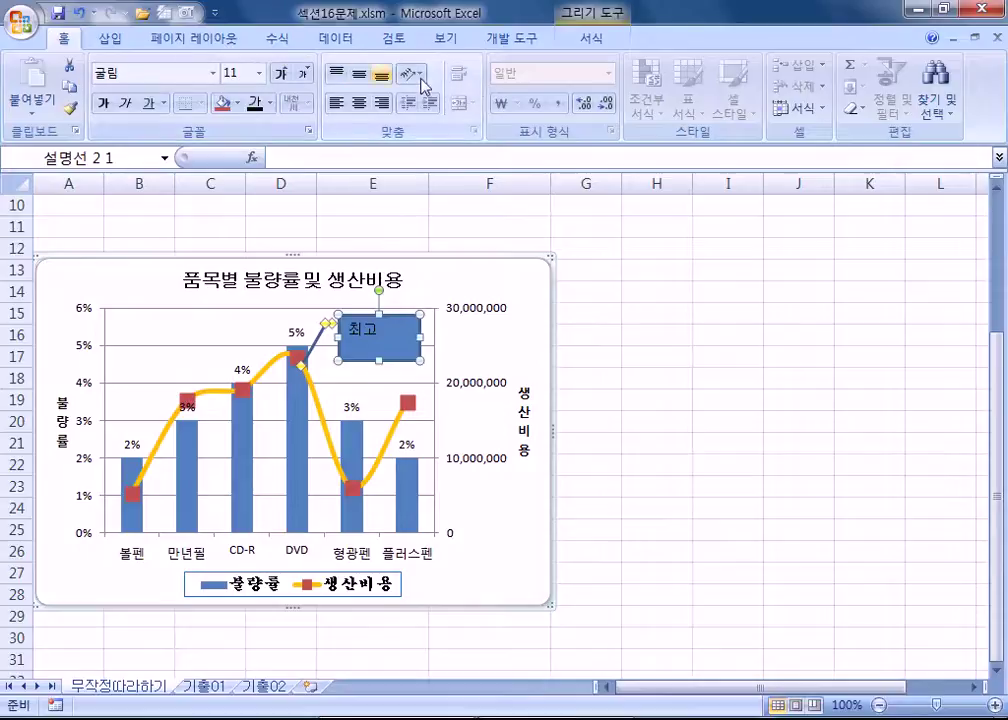
Set the callout's outline to solid black with a width of 1 pt.
key("ctrl+1")
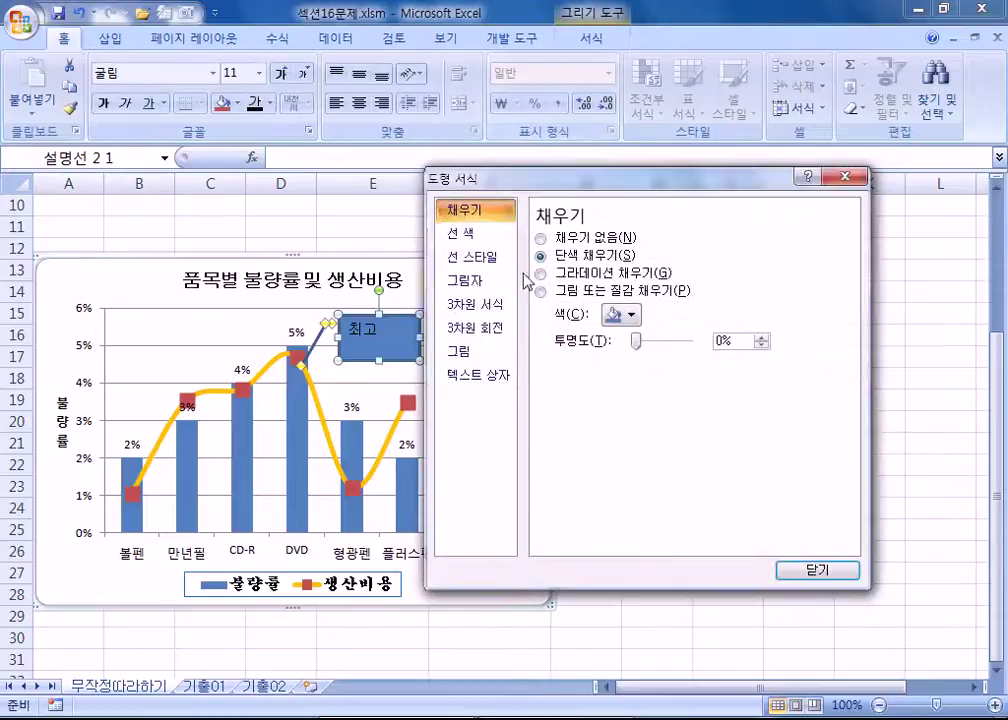
left_click(461, 233)
left_click_drag(621, 173, 734, 142)
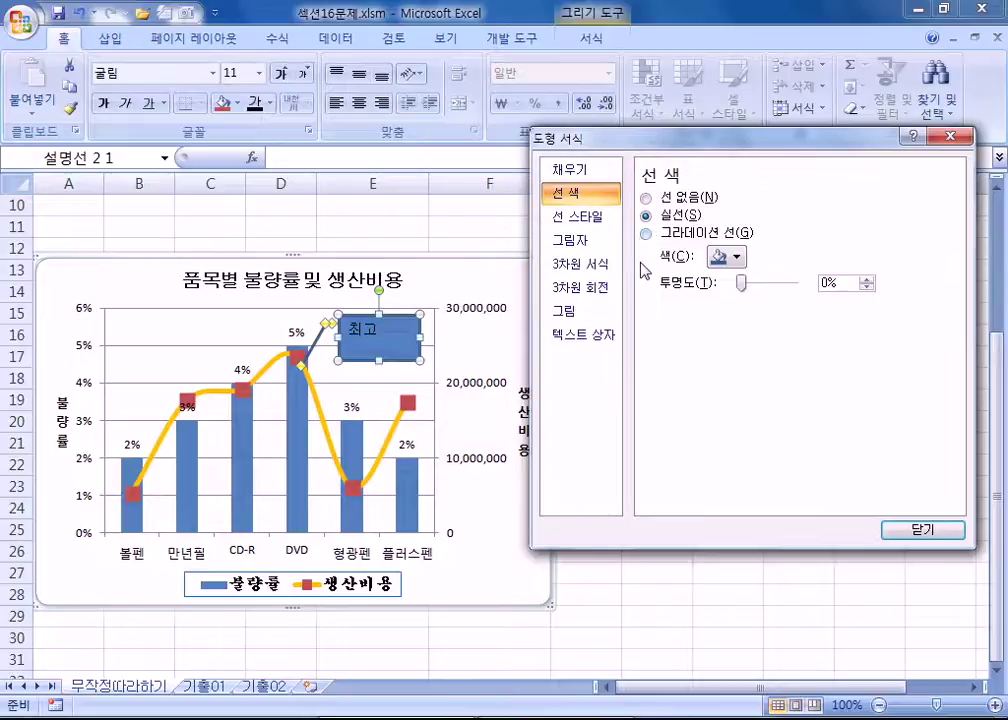
left_click(725, 258)
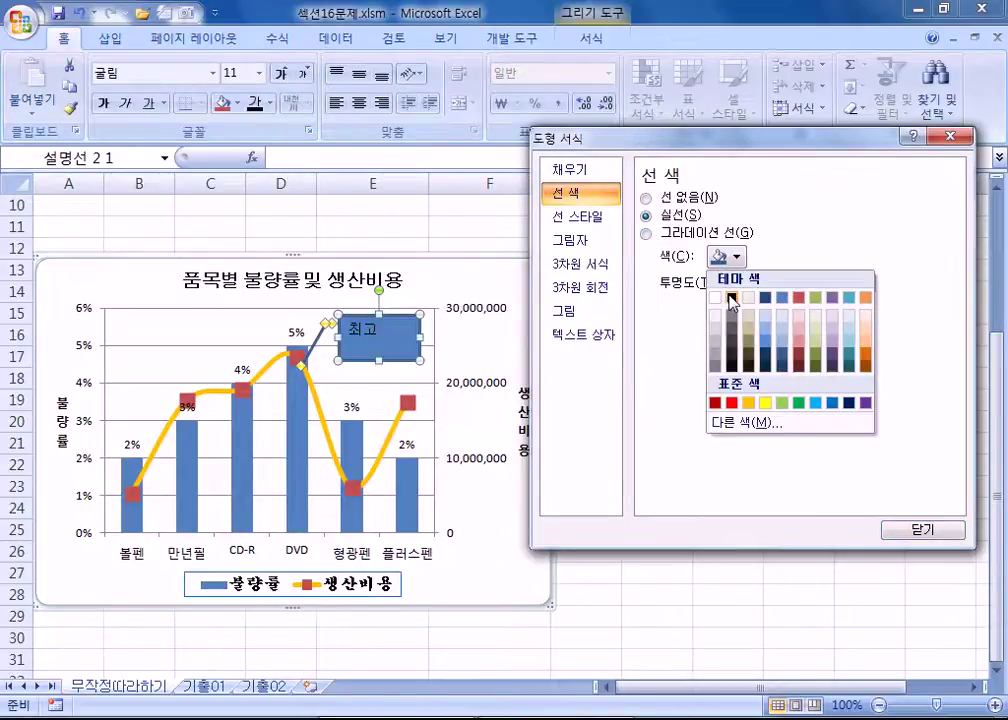
left_click(733, 298)
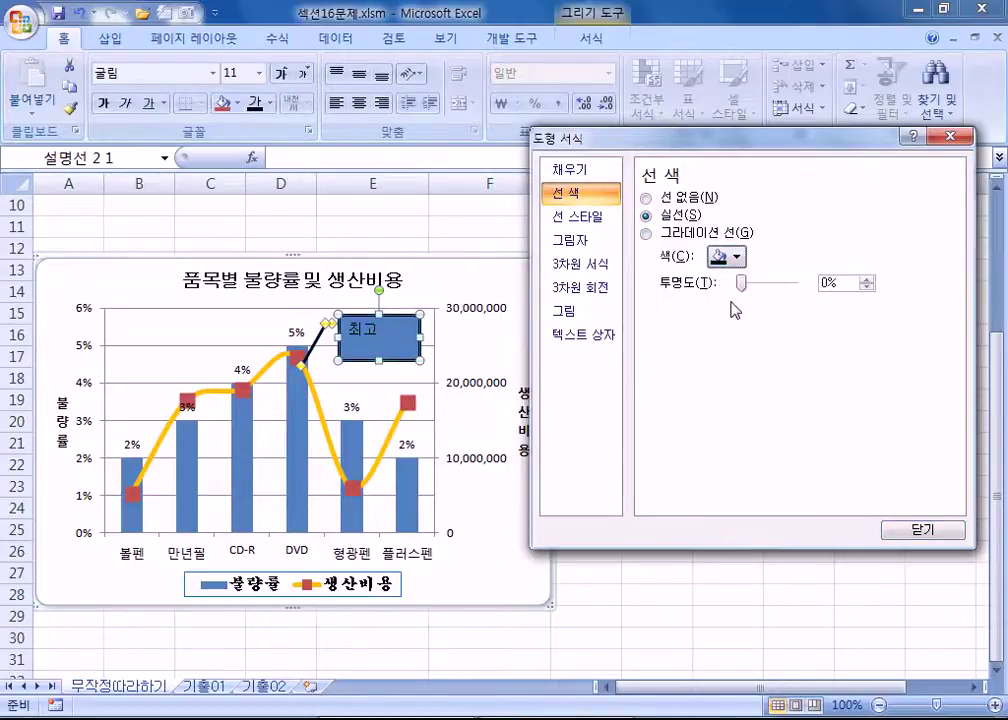
left_click(580, 216)
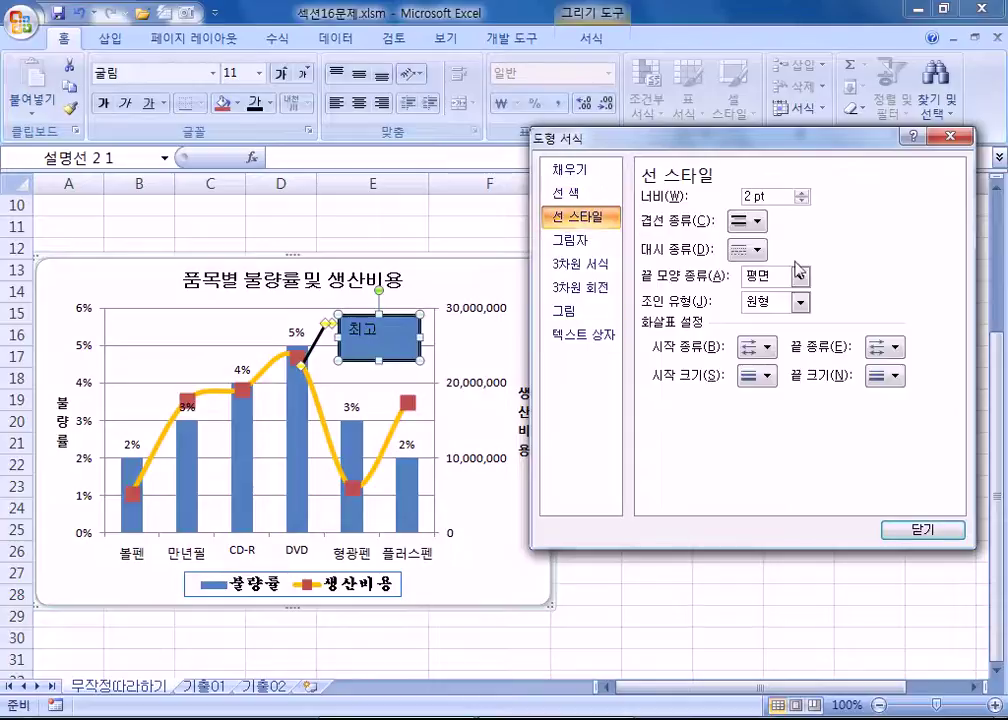
left_click(801, 201)
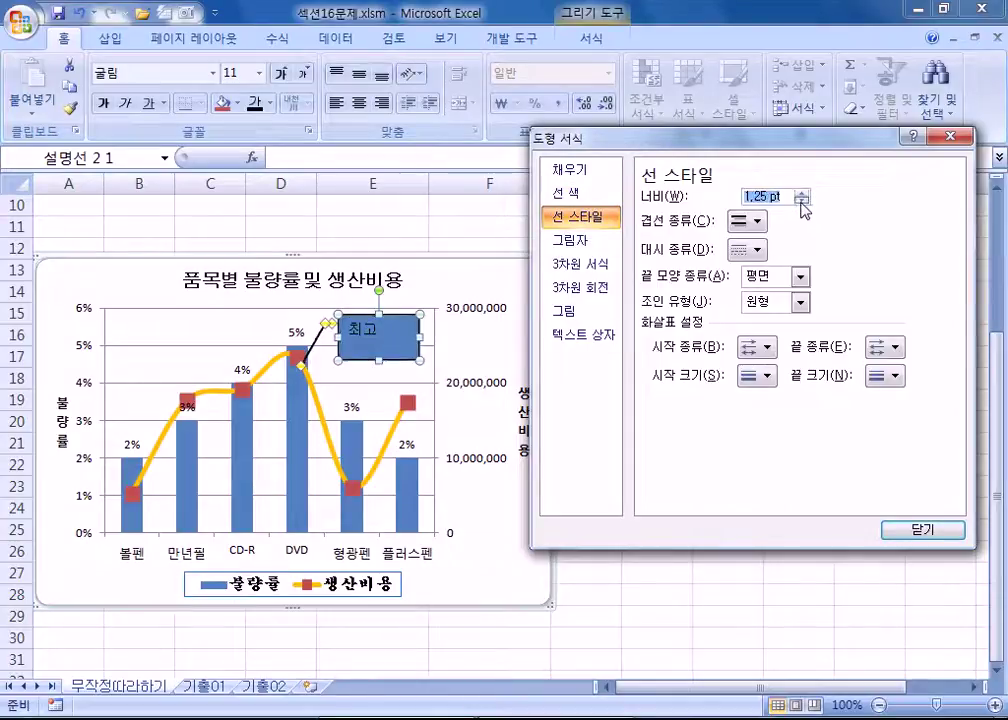
left_click(801, 201)
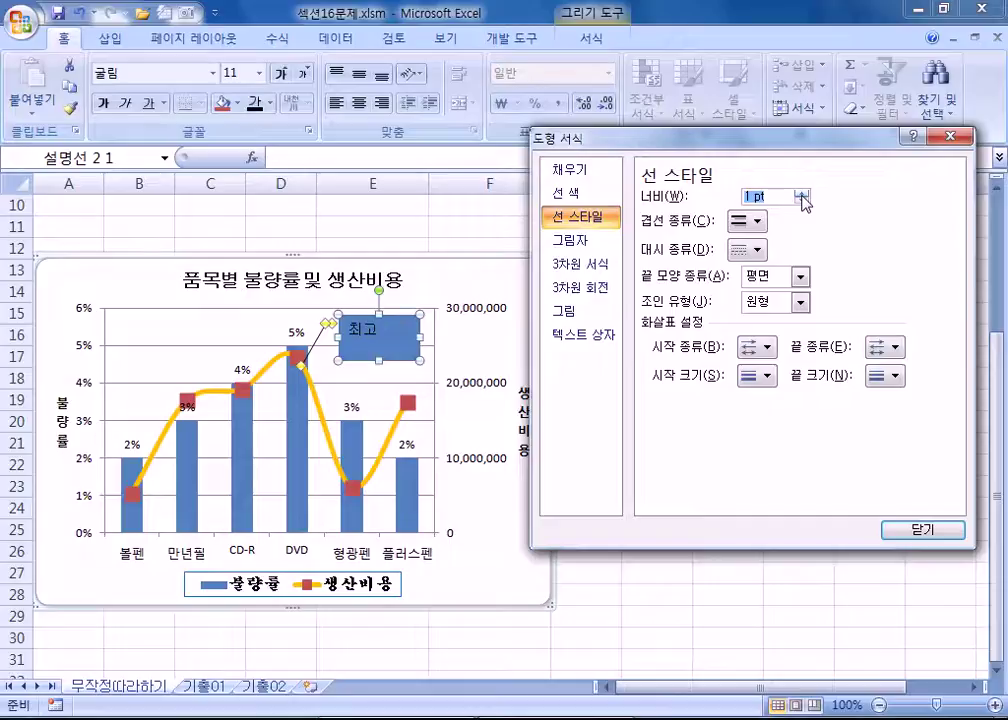
Fill the callout with solid white and make the shape resize to fit its text.
left_click(588, 171)
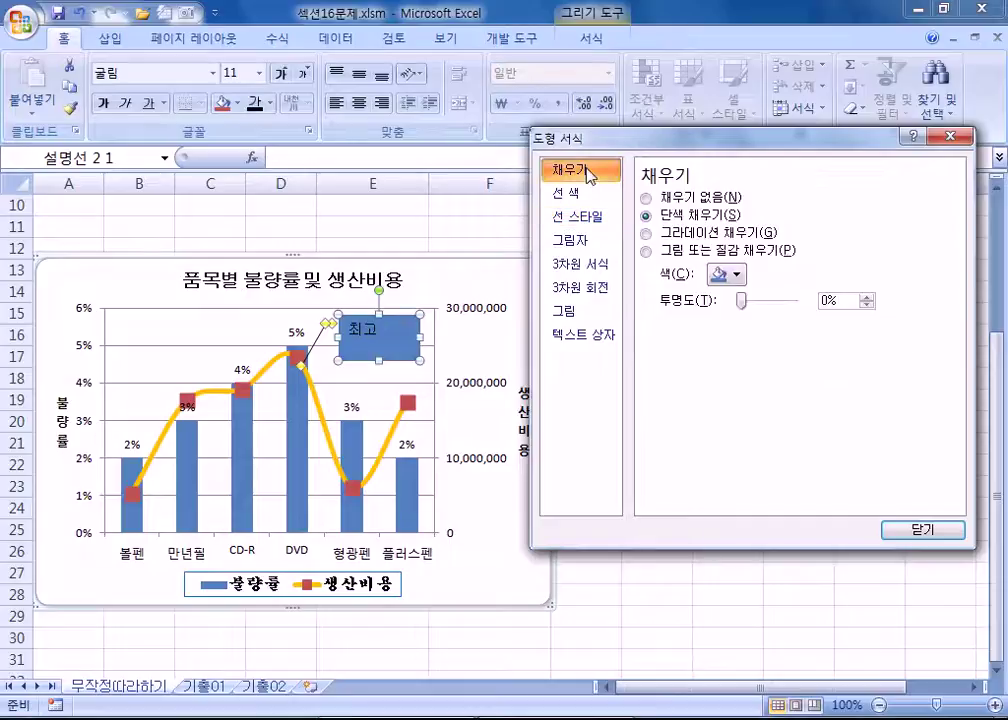
left_click(729, 276)
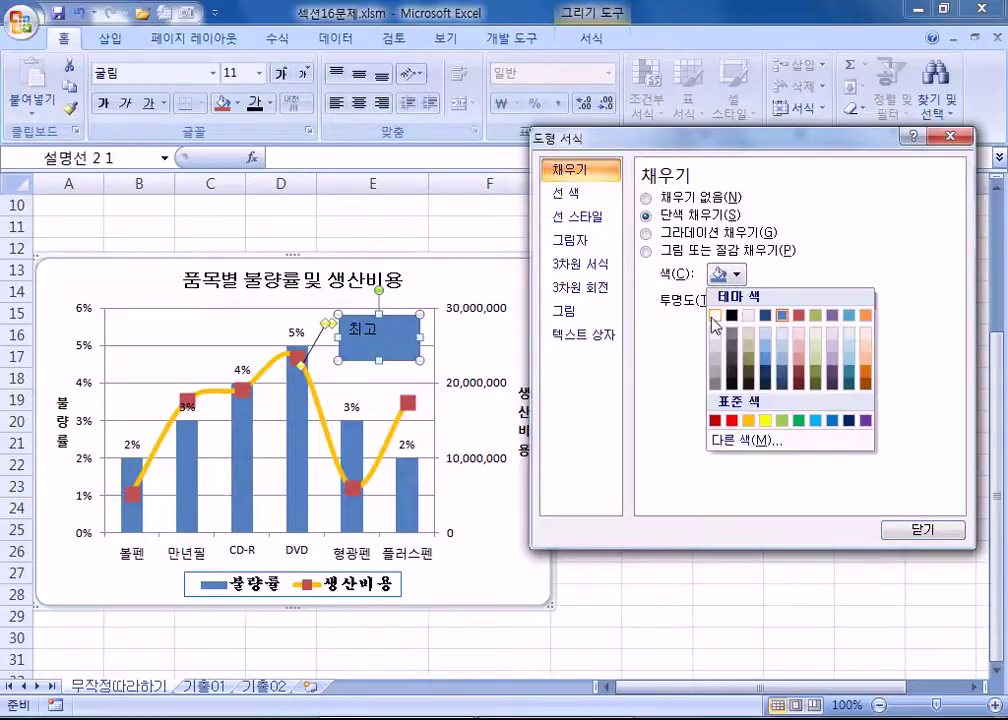
left_click(714, 317)
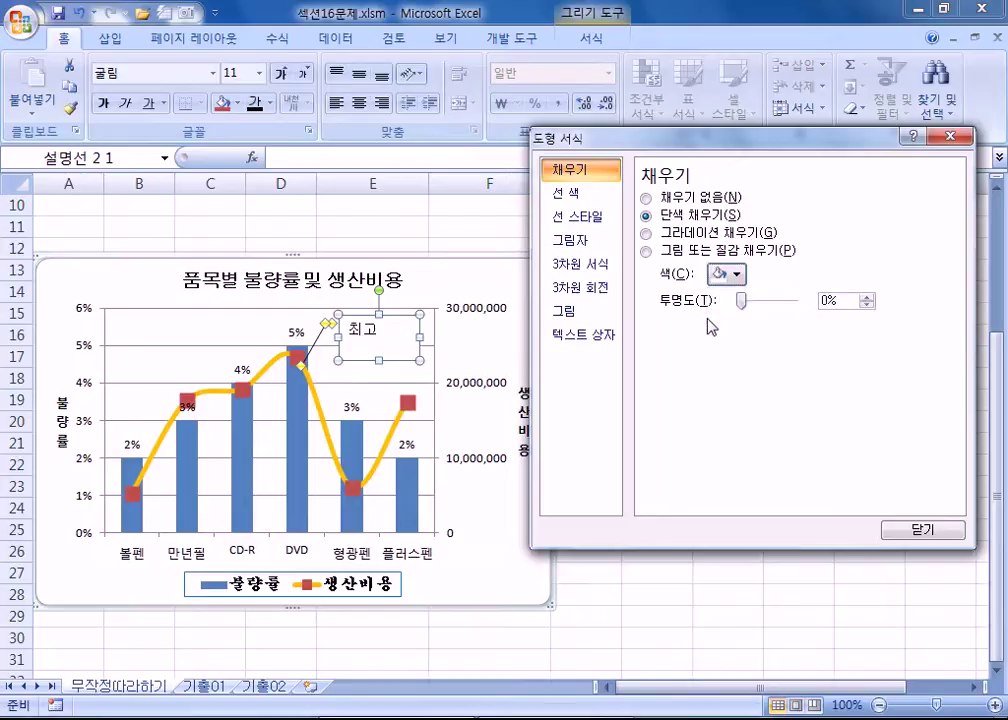
left_click(584, 336)
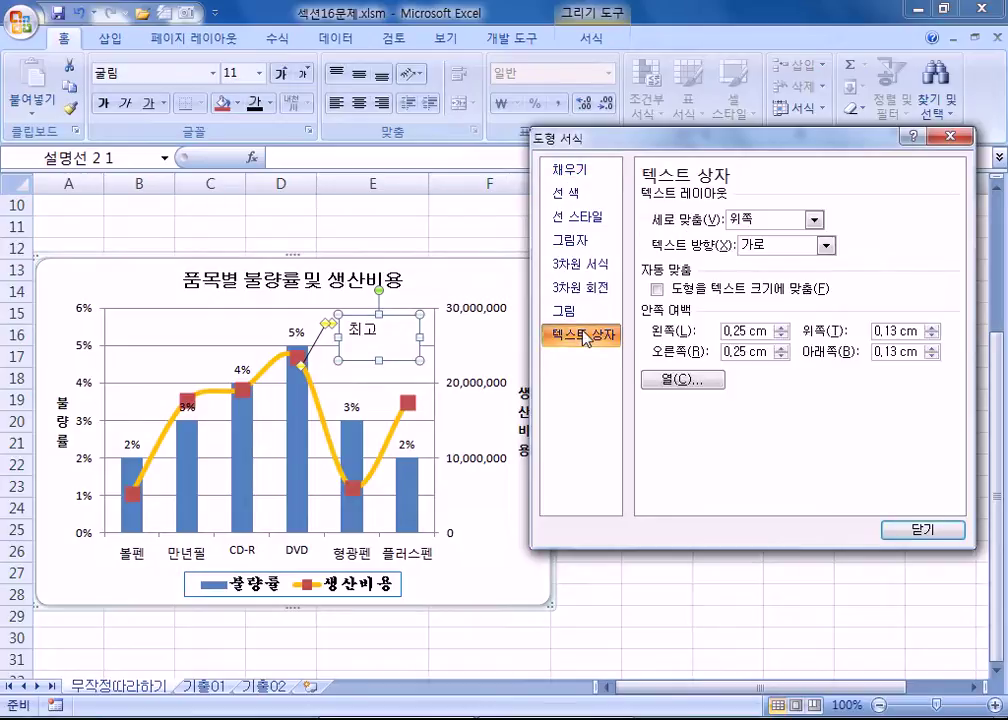
left_click(657, 289)
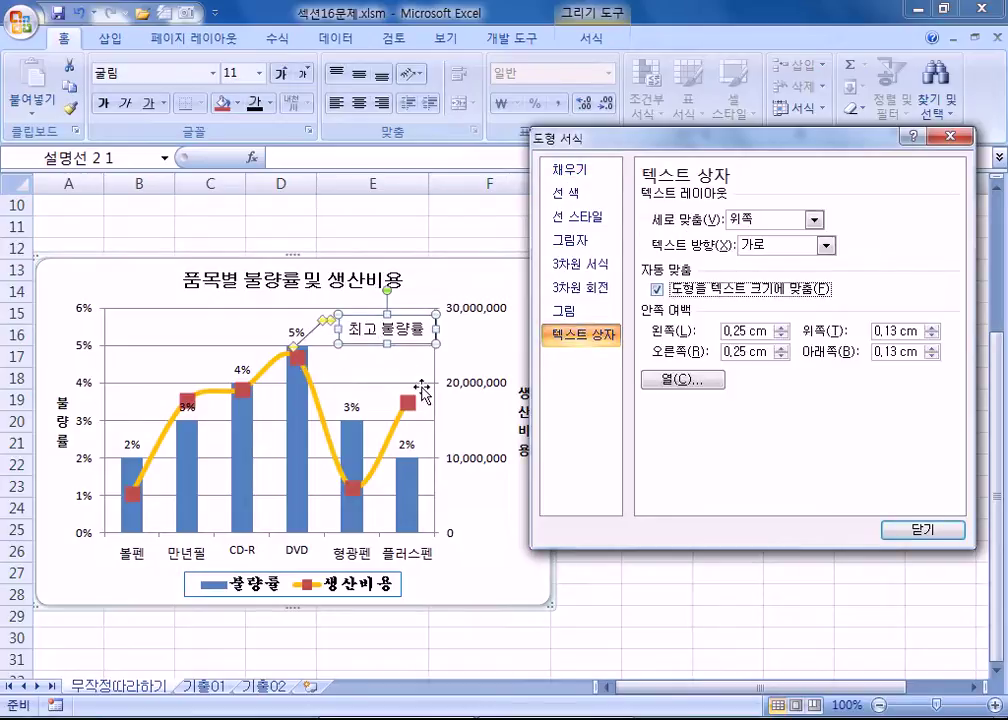
Nudge the 최고 불량률 callout slightly to the left and extend its leader line to the middle of the DVD column.
left_click(416, 356)
left_click(411, 340)
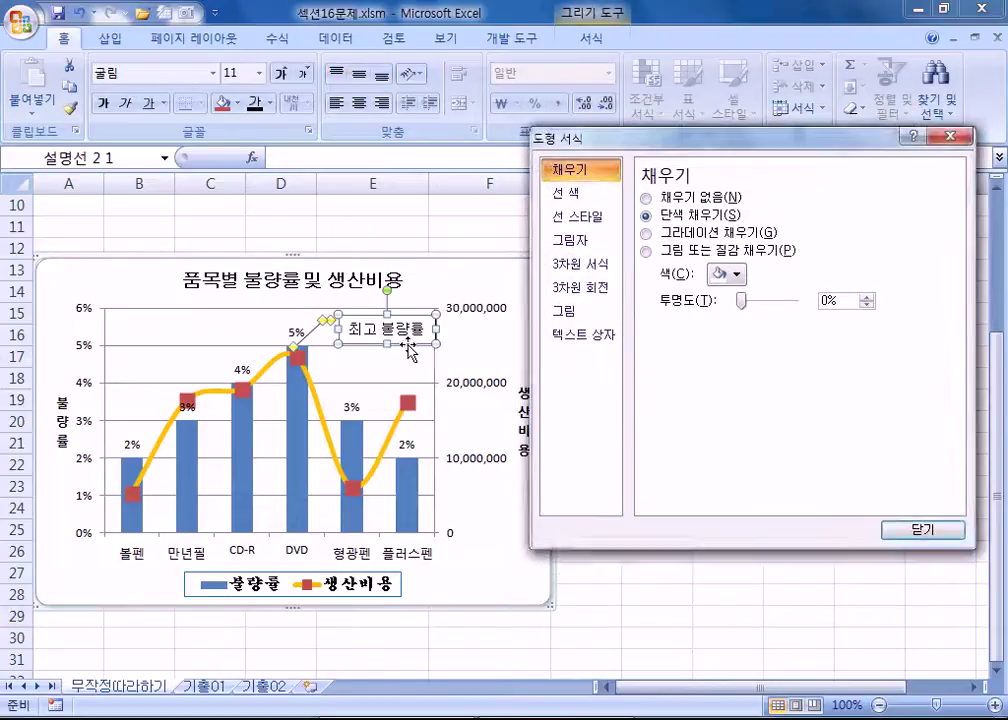
left_click_drag(409, 347, 404, 345)
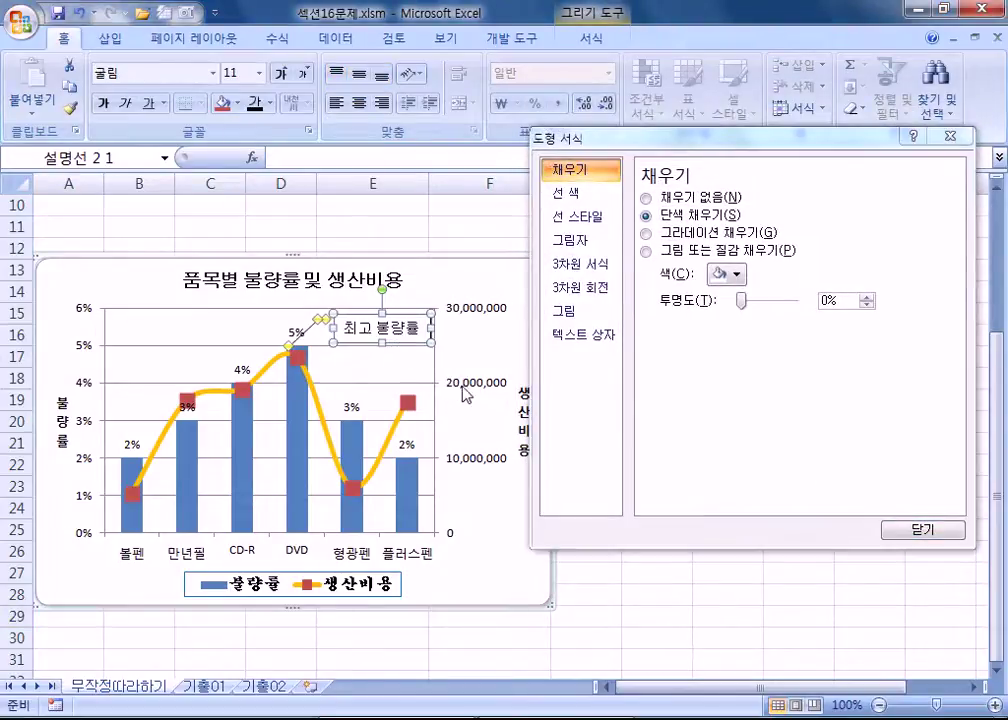
left_click(488, 346)
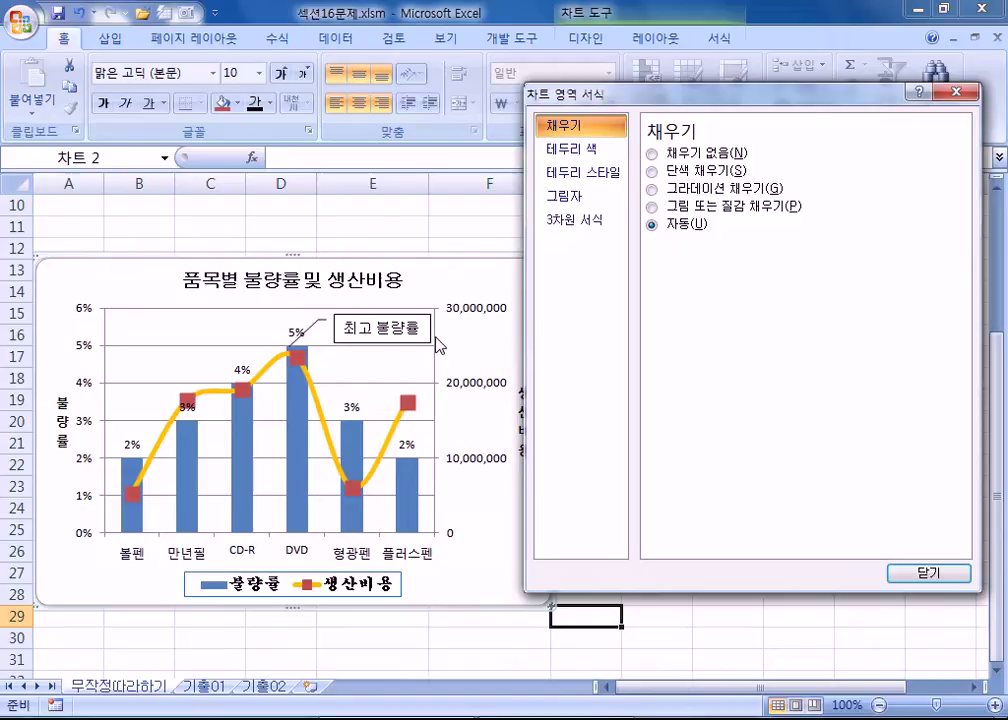
left_click(282, 345)
left_click(287, 346)
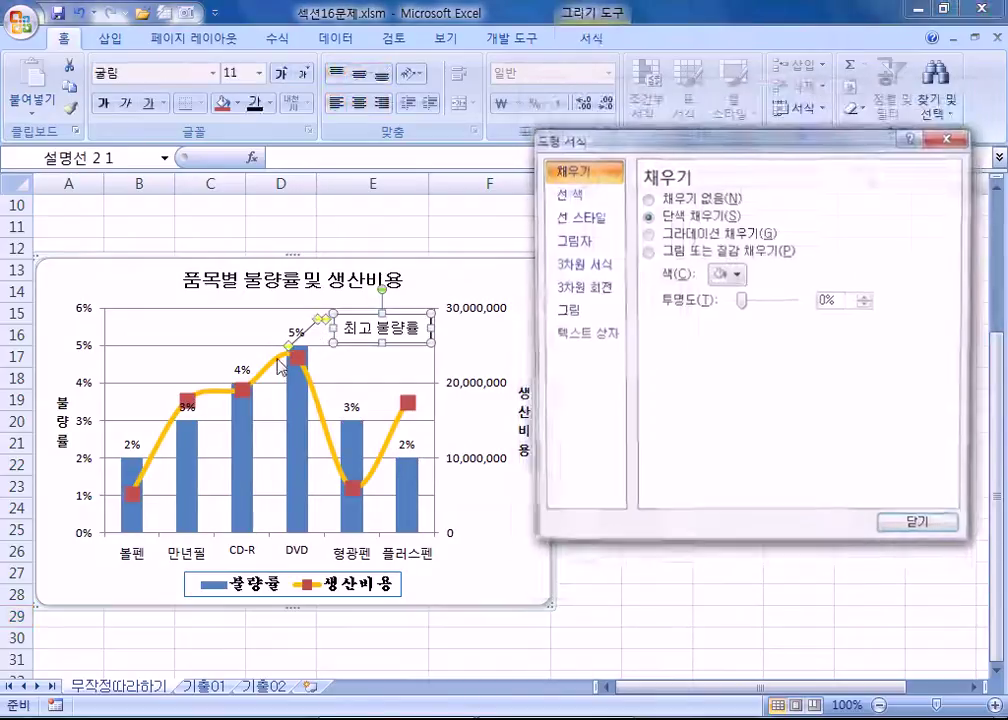
left_click_drag(294, 356, 294, 444)
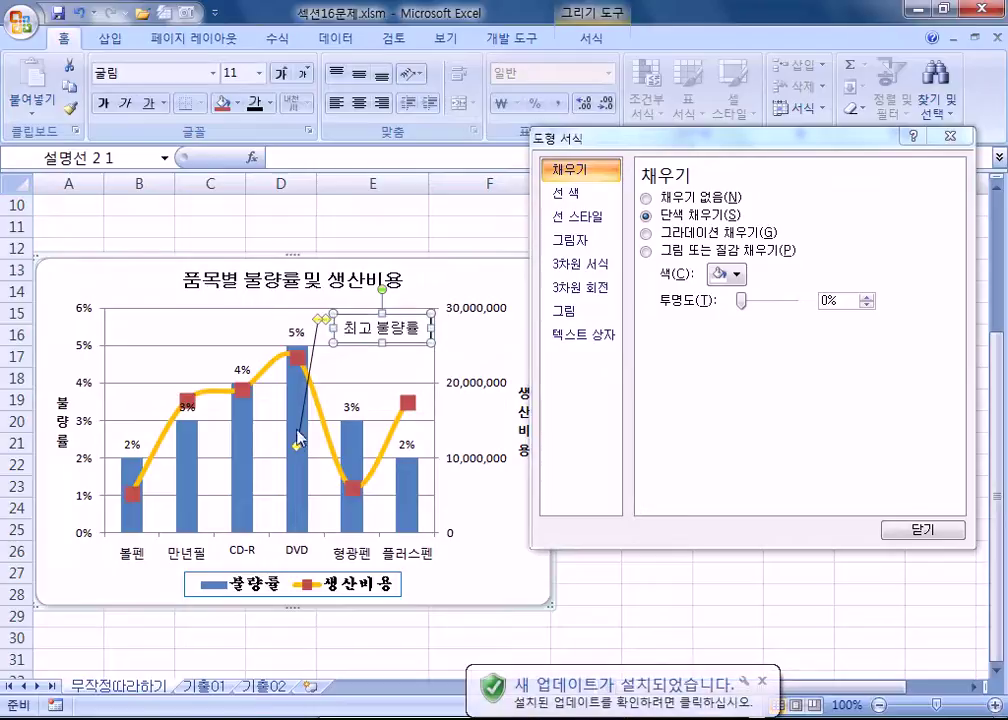
left_click(400, 375)
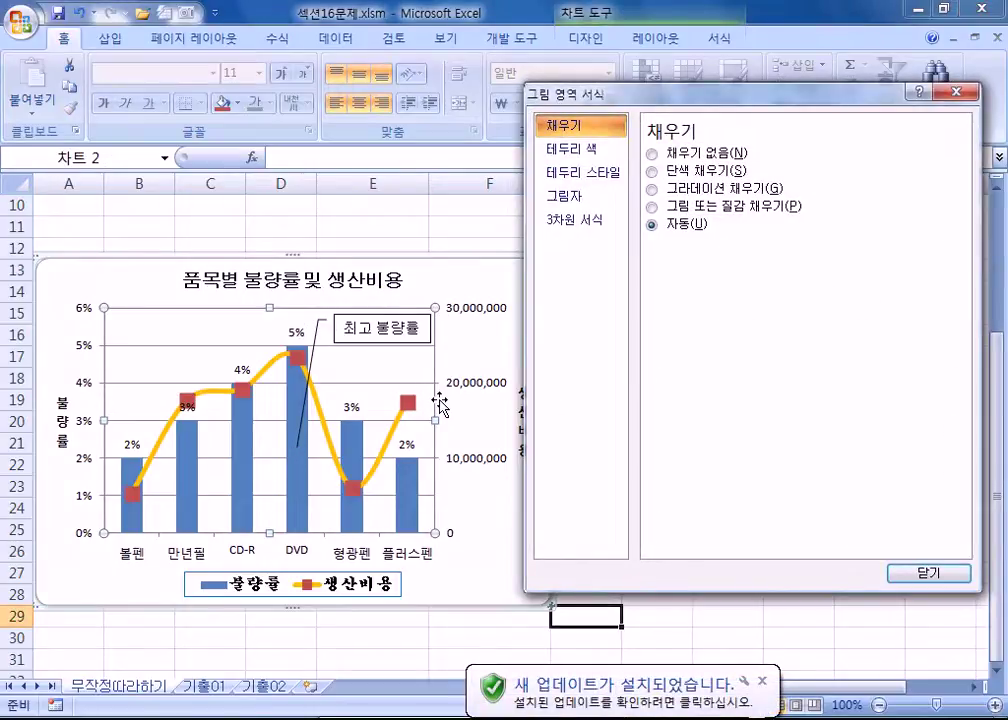
Check the callout's text box autofit setting, close the shape formatting dialog and deselect the callout.
left_click(416, 331)
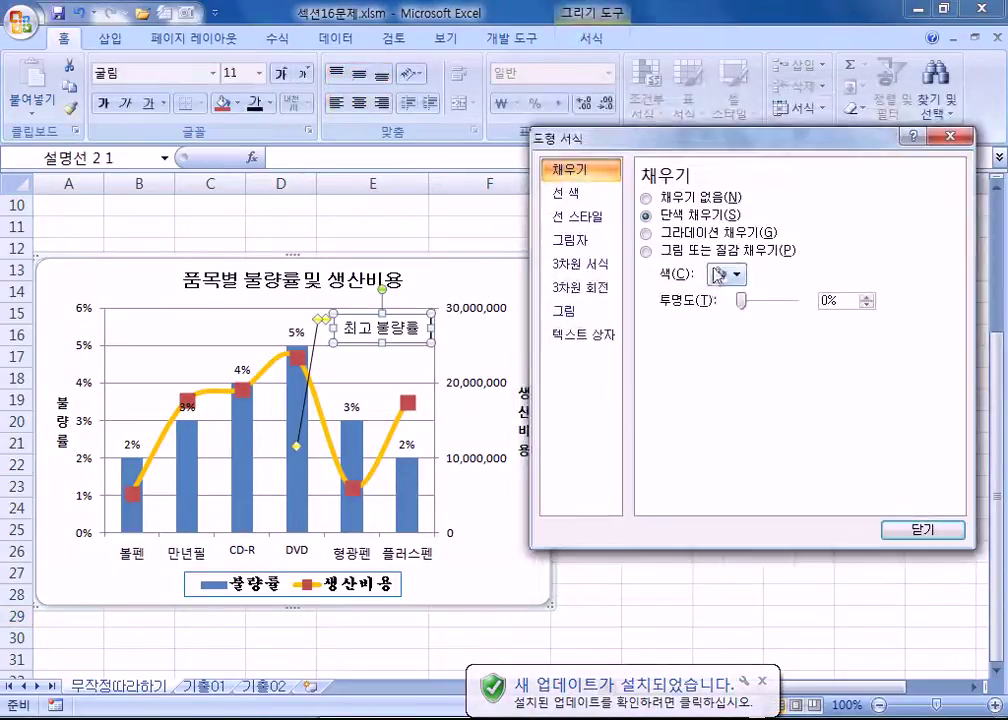
left_click(586, 333)
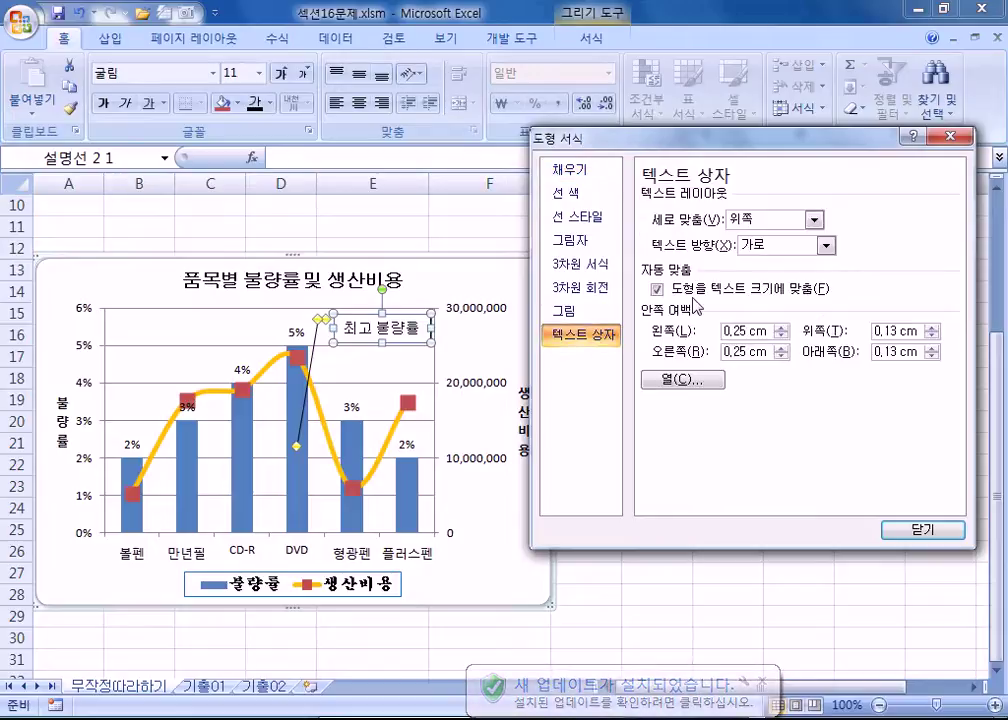
left_click(918, 530)
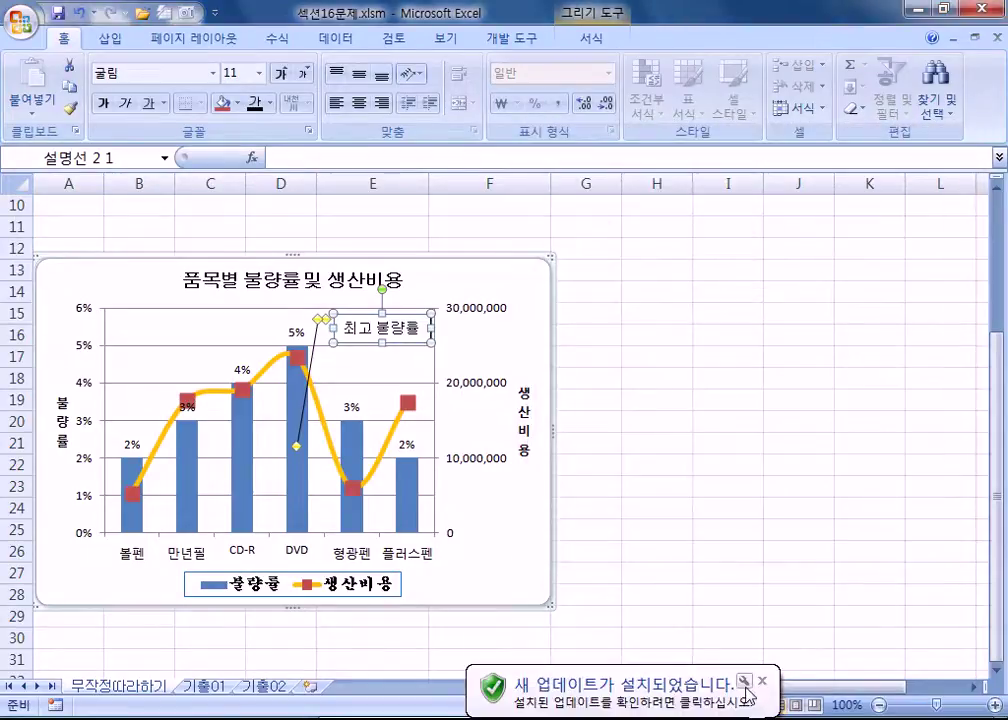
left_click(761, 681)
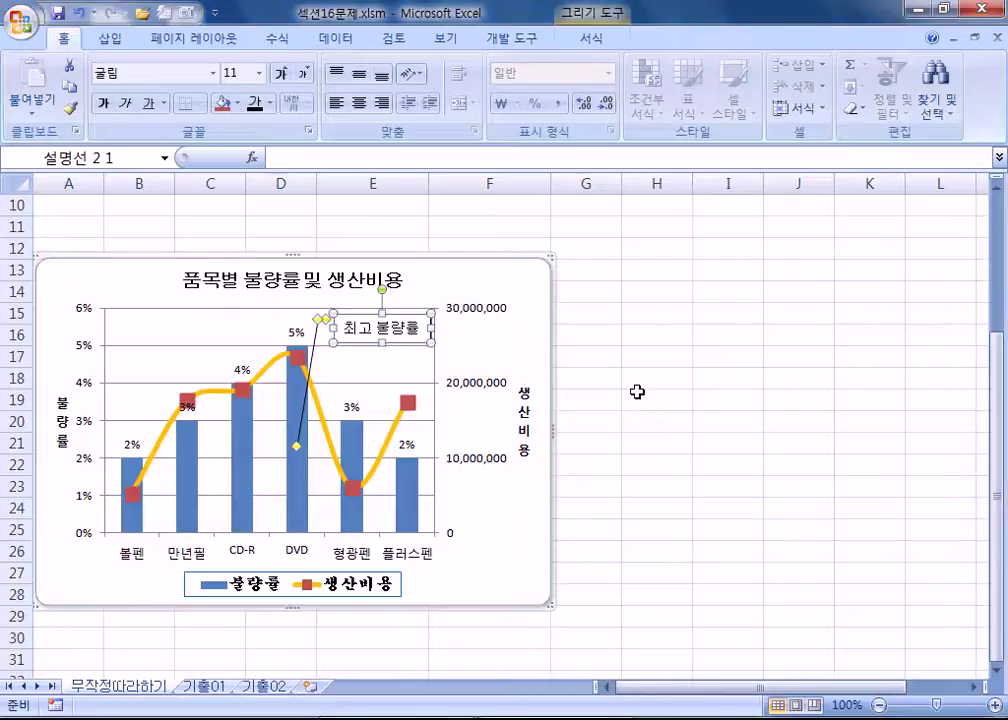
left_click(651, 247)
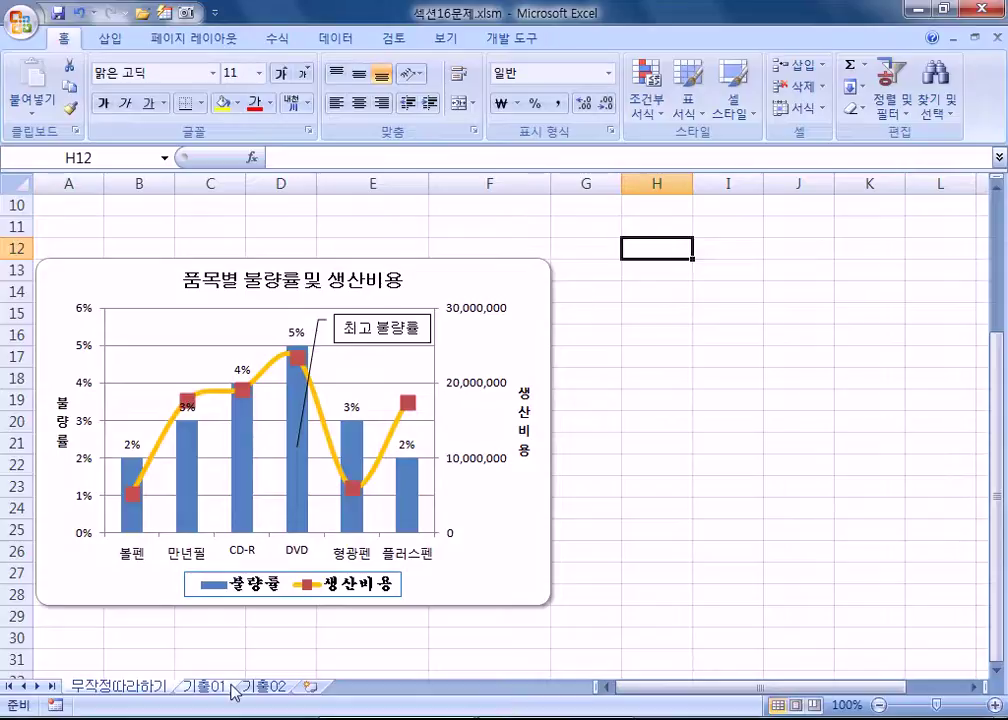
Open the 기출01 sheet and examine the 컴퓨터개론 성적 일람표 table, its 성별 column and the chart below it.
left_click(197, 694)
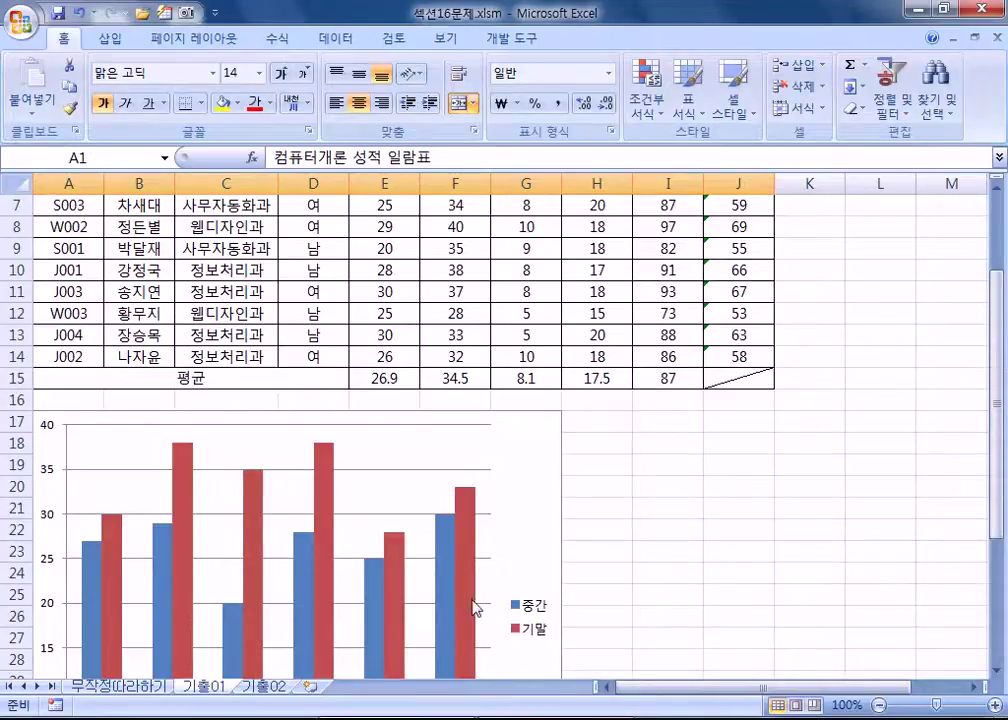
scroll(472, 610, "up", 1)
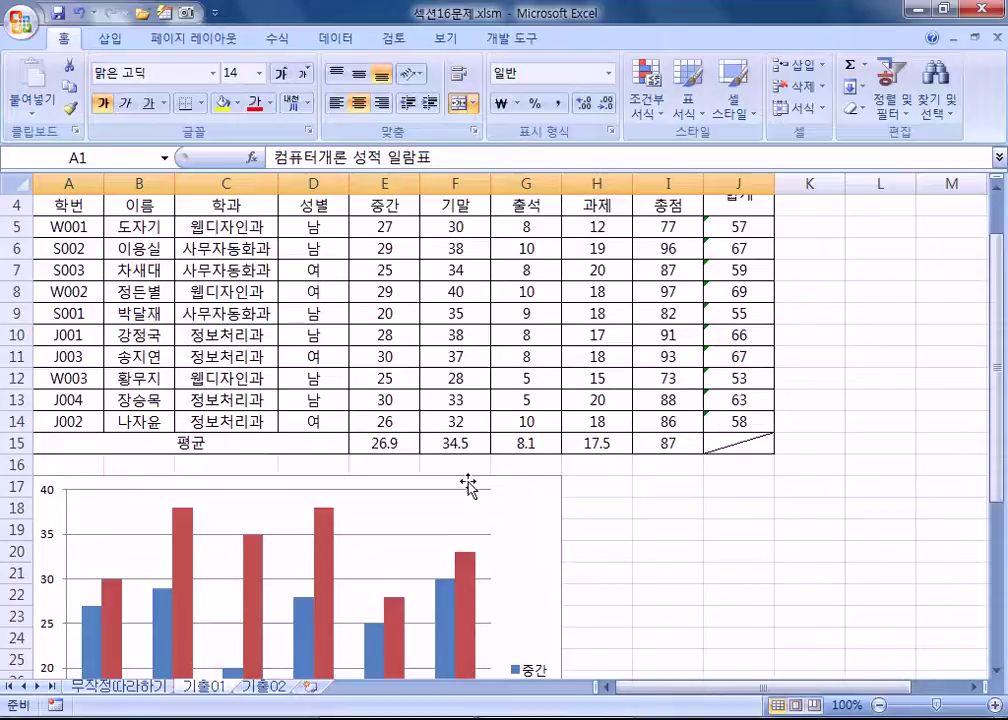
scroll(475, 556, "down", 4)
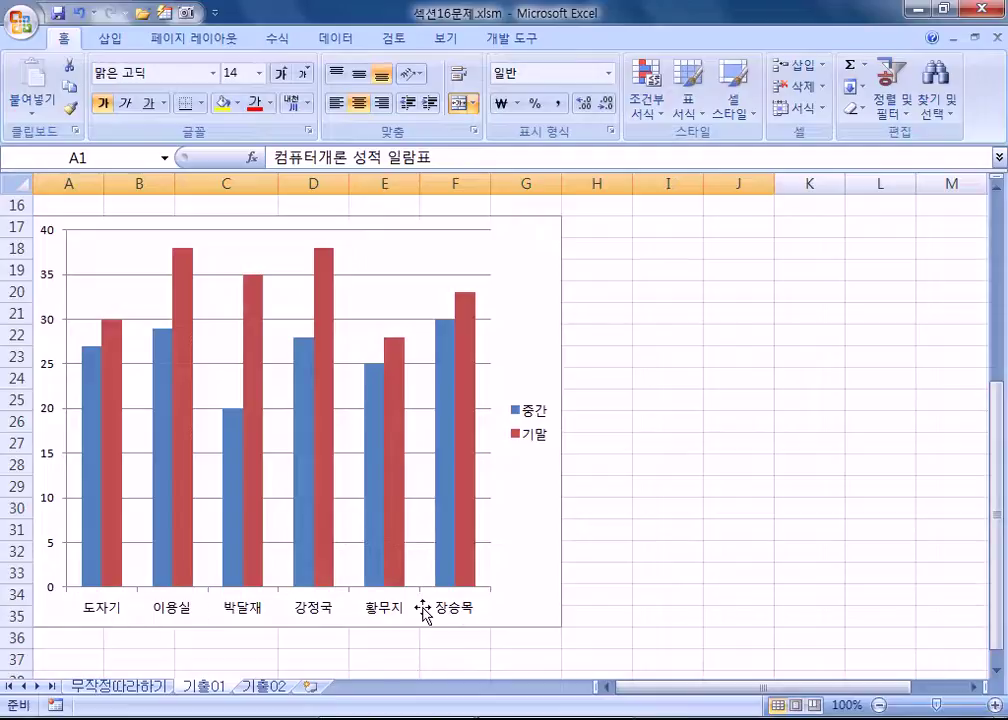
scroll(423, 605, "up", 1)
scroll(292, 461, "up", 4)
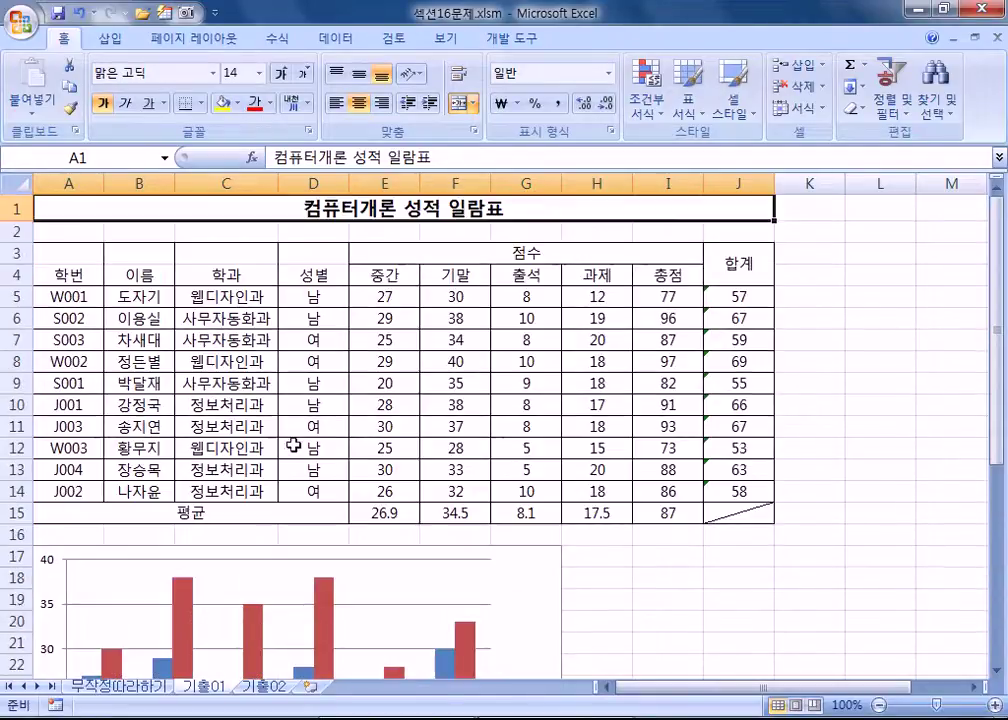
left_click(311, 277)
left_click(323, 296)
left_click(315, 320)
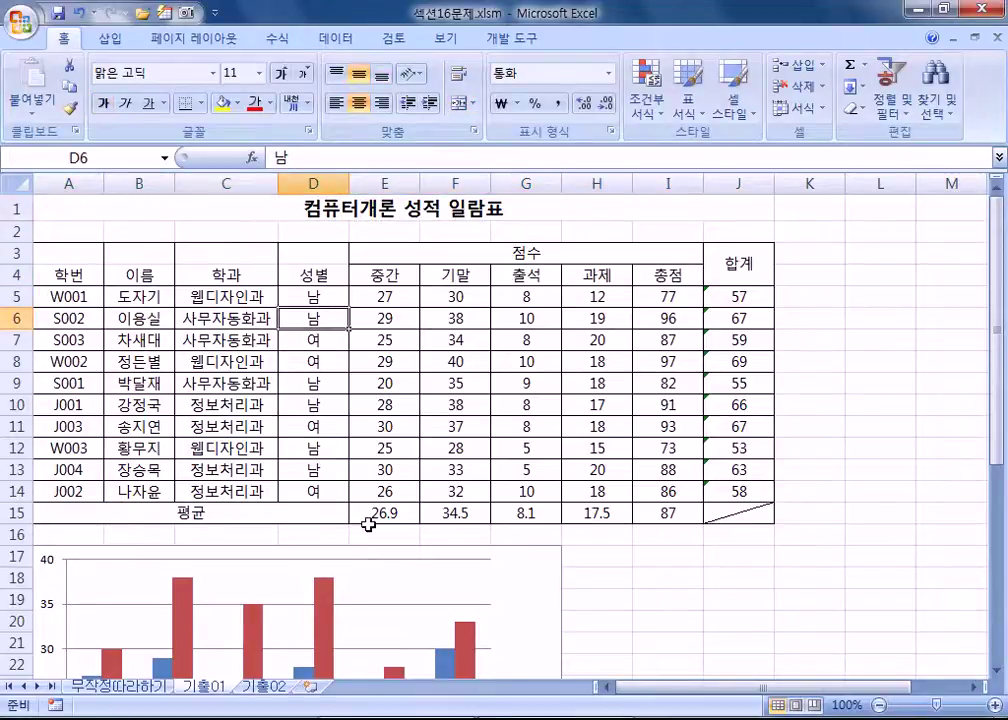
scroll(349, 472, "down", 7)
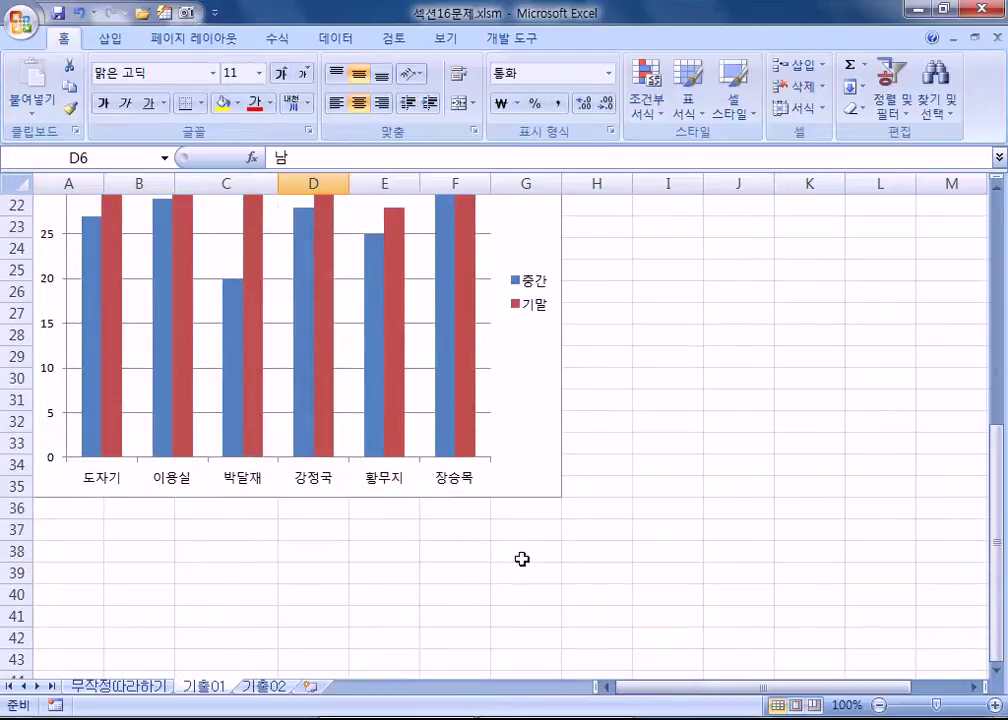
scroll(522, 558, "up", 7)
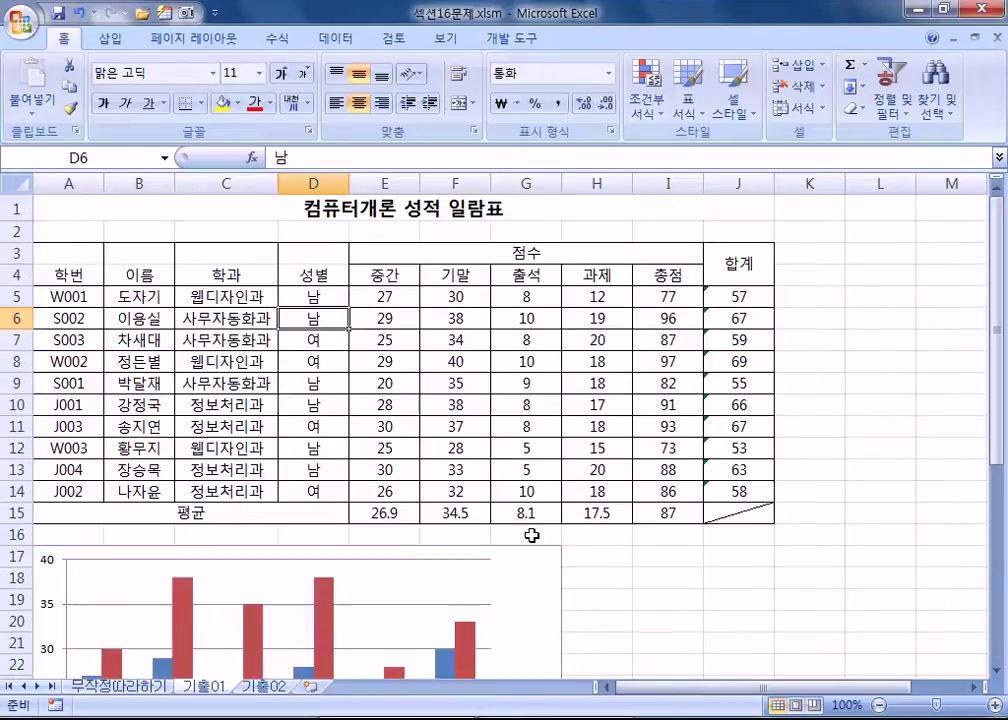
Copy the 출석 header and the male students' values (G4:G6, G9:G10, G12:G13) and paste them into the chart as a new series.
left_click(531, 279)
left_click_drag(531, 279, 525, 321)
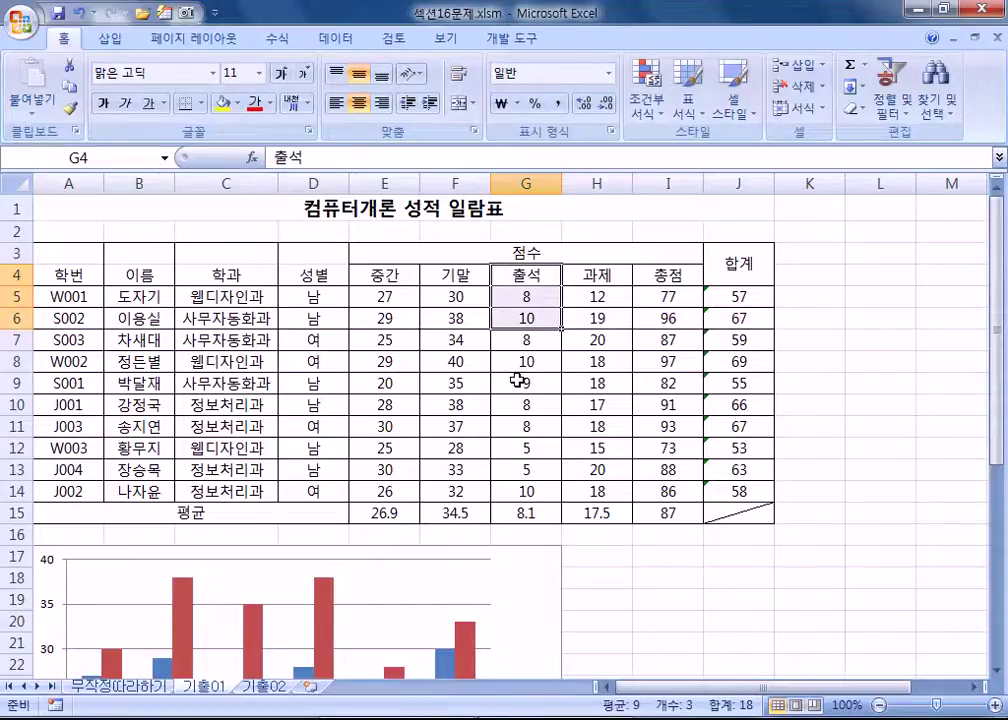
left_click_drag(511, 384, 512, 414)
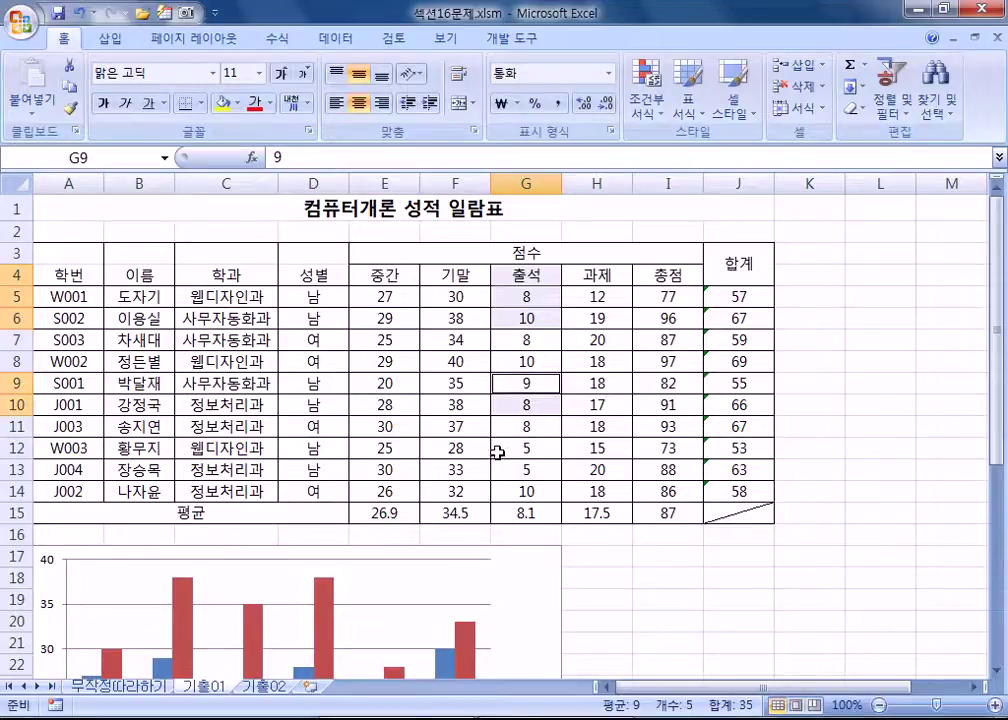
mouse_move(502, 450)
left_mouse_down()
mouse_move(497, 475)
mouse_move(504, 461)
left_mouse_up()
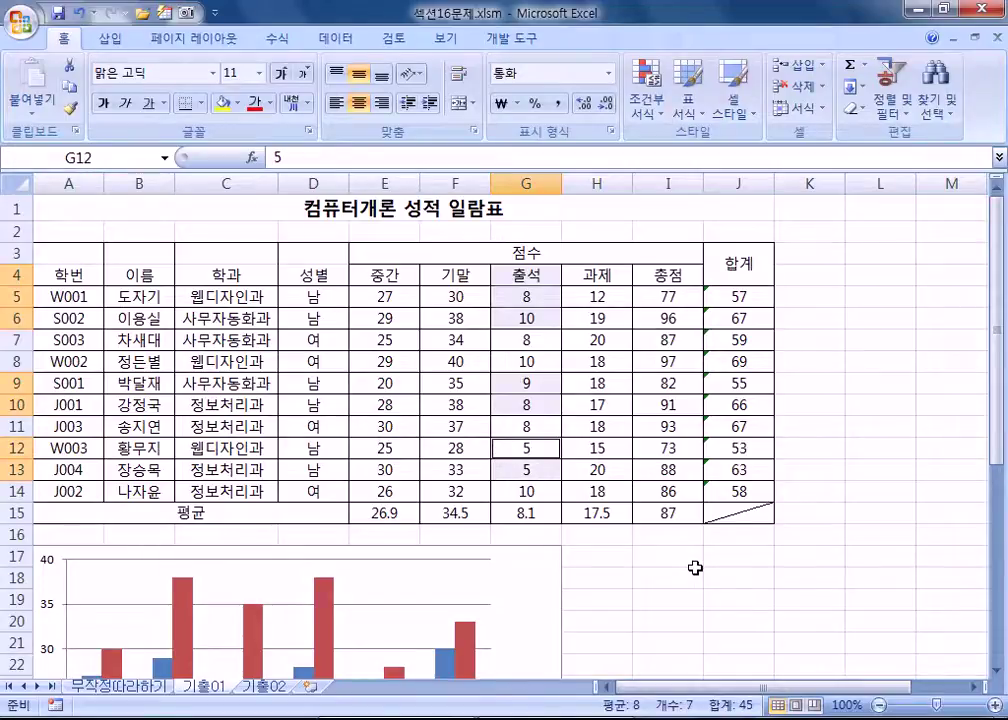
key("ctrl+c")
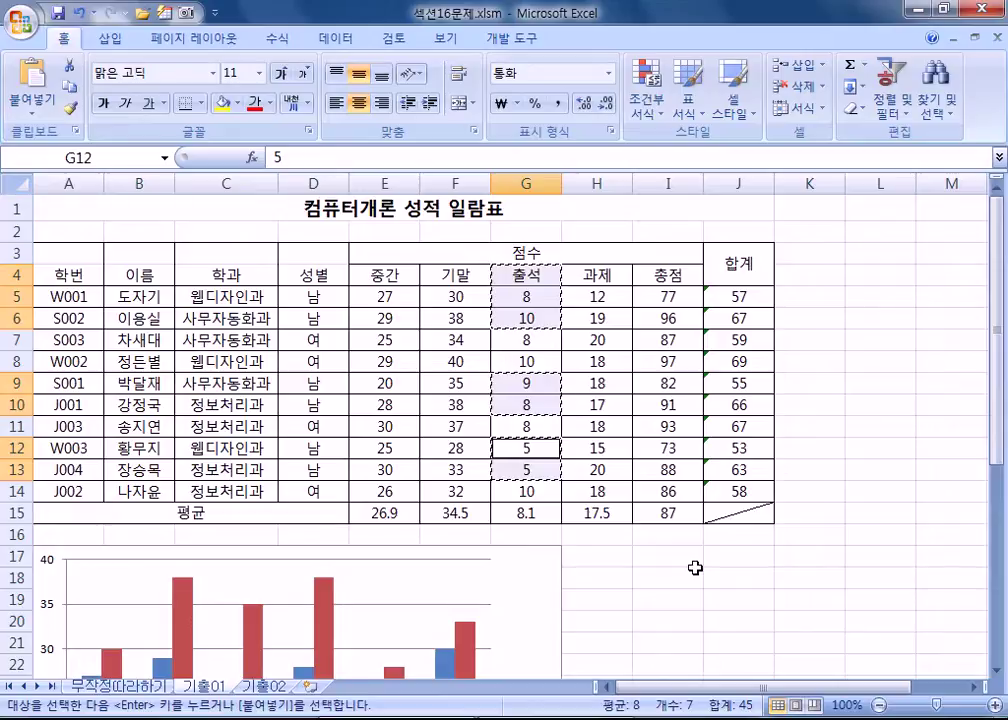
scroll(696, 568, "down", 2)
left_click(531, 461)
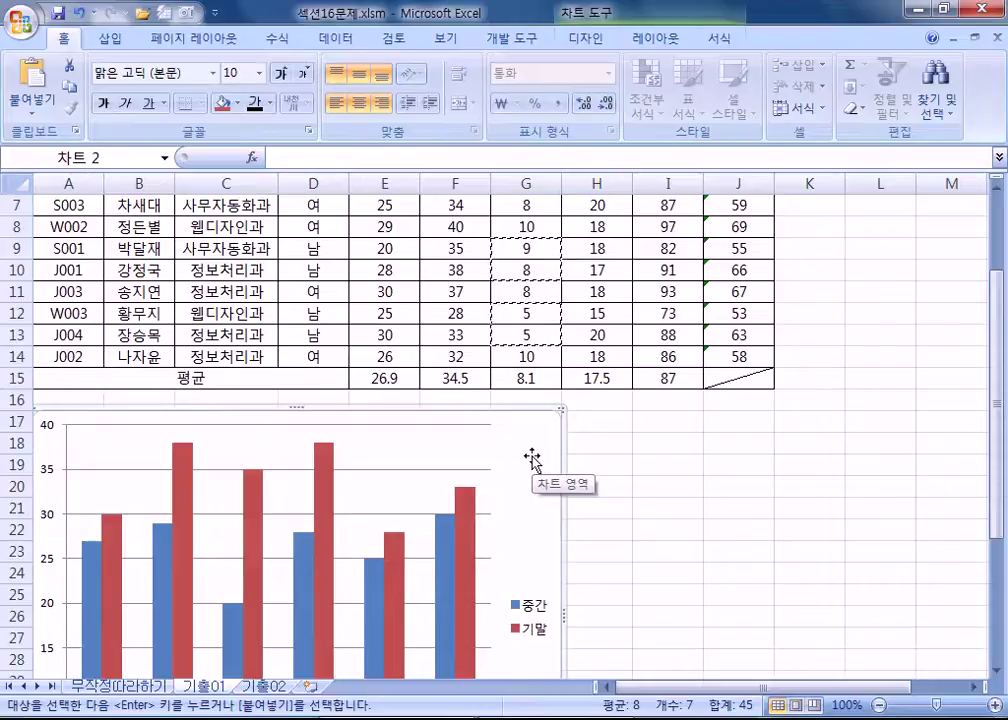
key("ctrl+v")
scroll(527, 480, "down", 3)
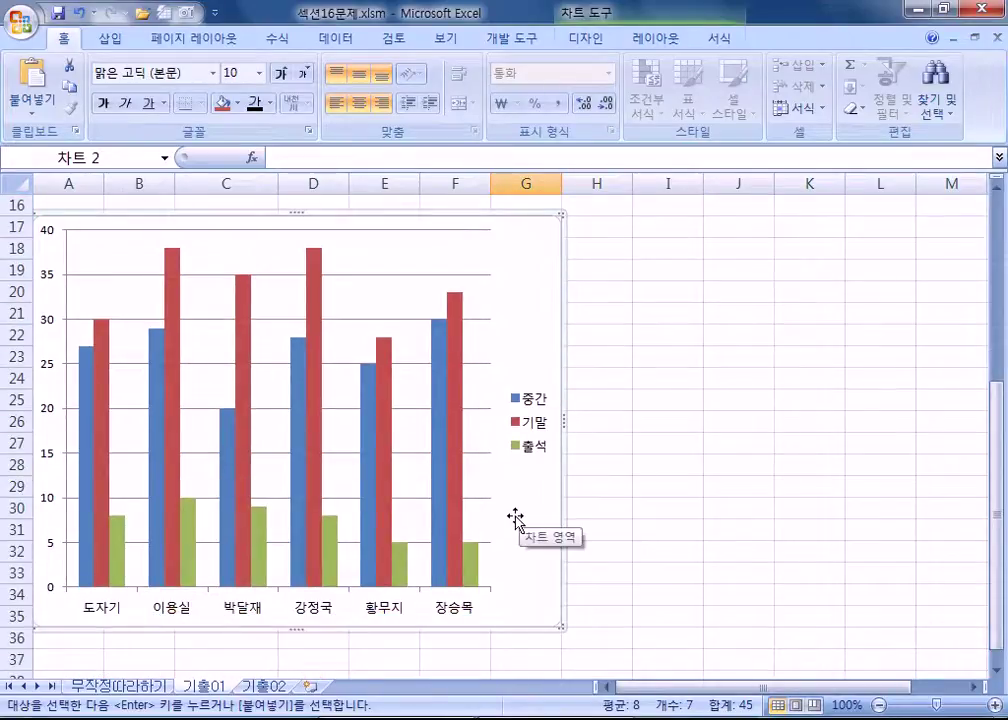
Review the chart's source data range and series in the Select Data dialog, close it and deselect the chart.
scroll(515, 518, "up", 4)
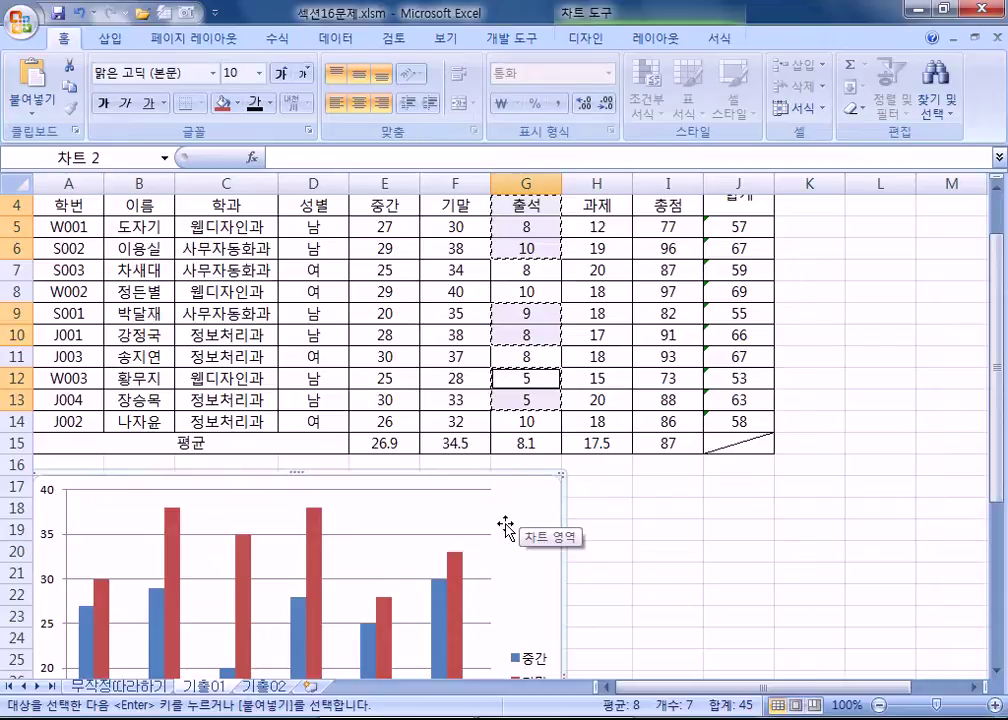
left_click(583, 38)
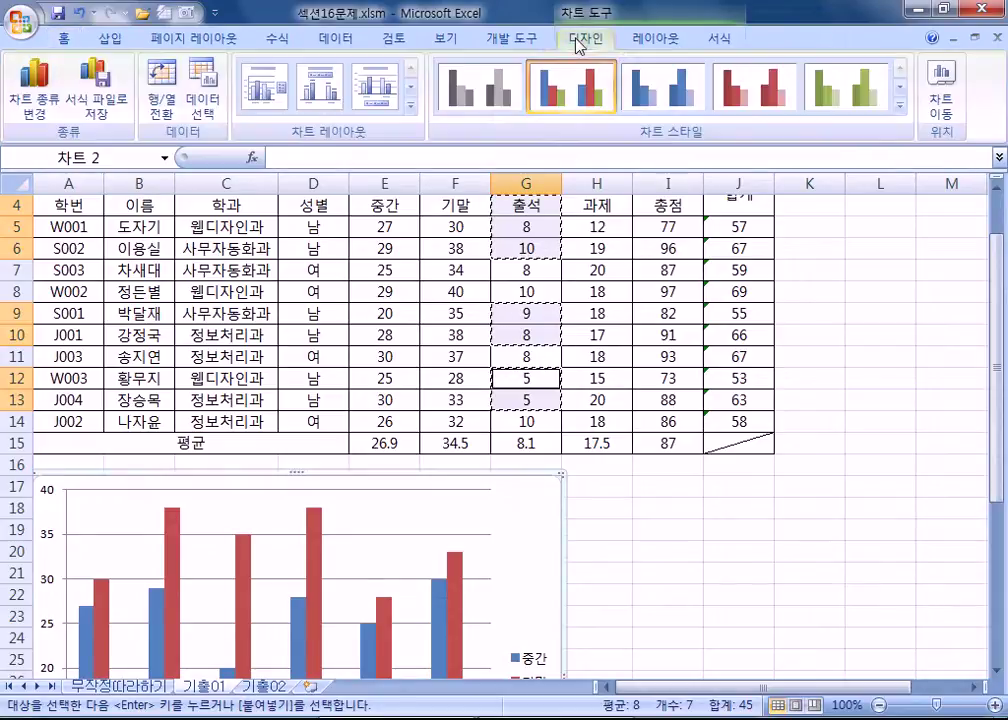
left_click(203, 100)
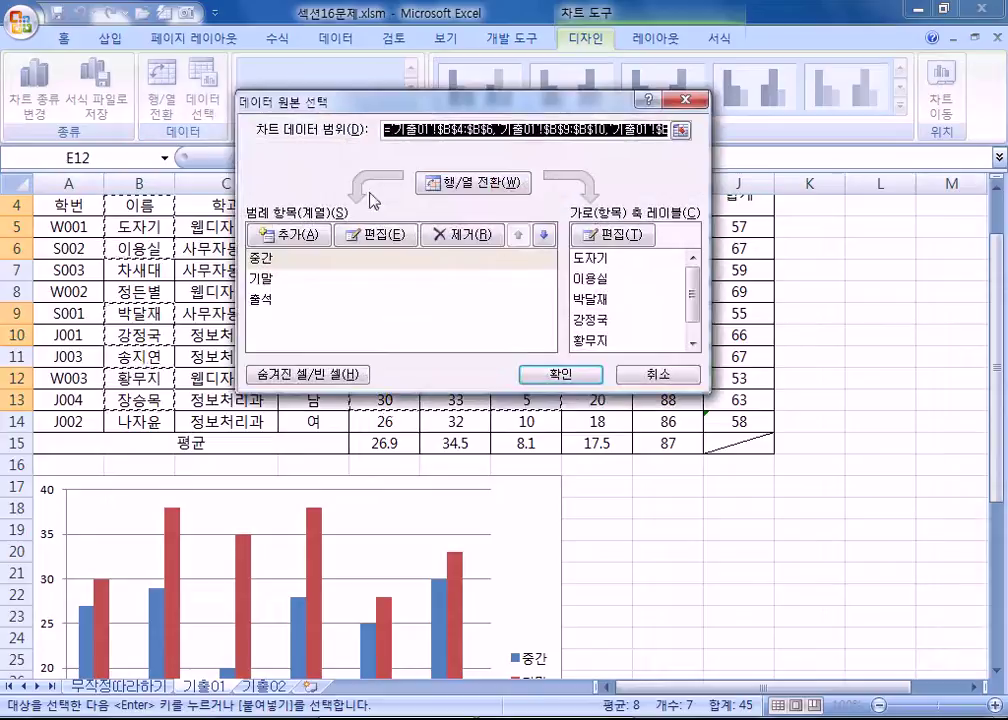
left_click_drag(404, 100, 547, 440)
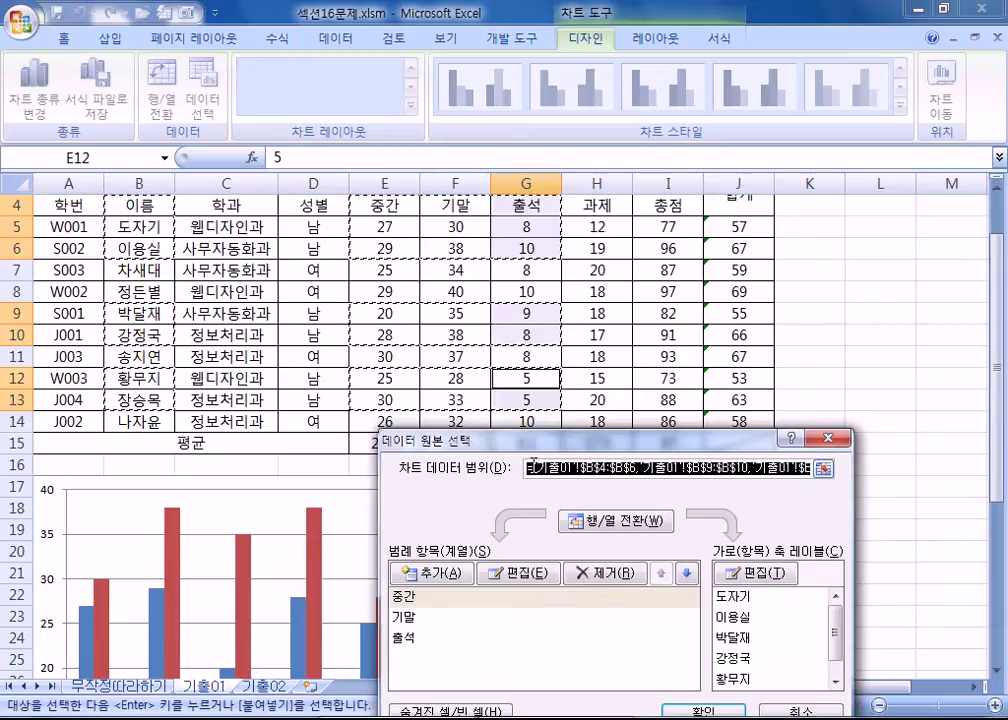
key("Return")
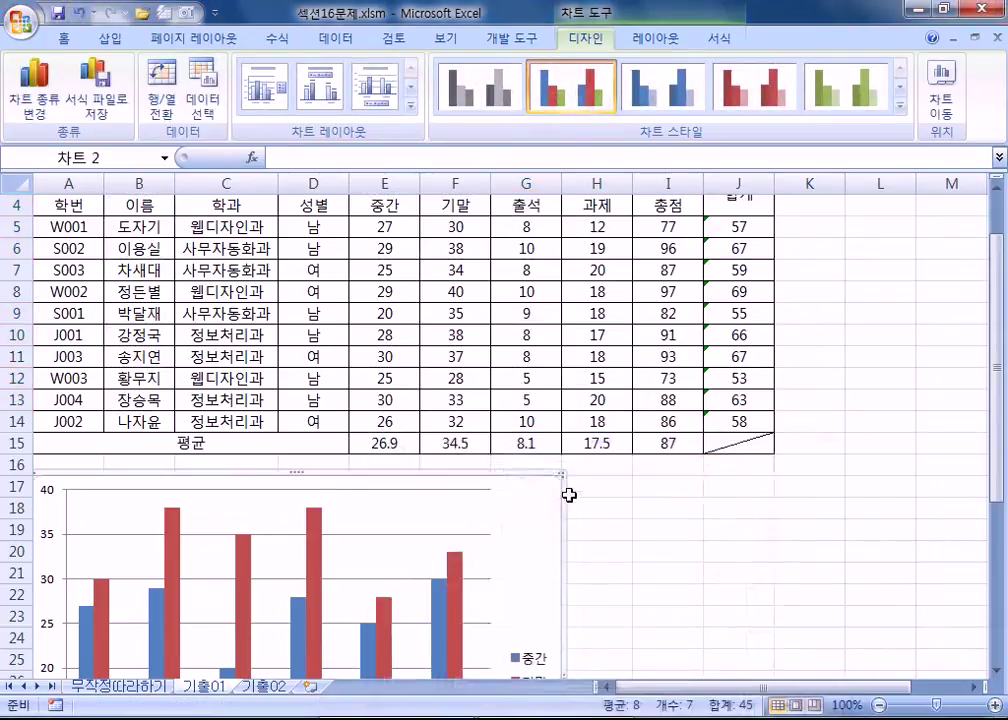
left_click(590, 524)
left_click(527, 337)
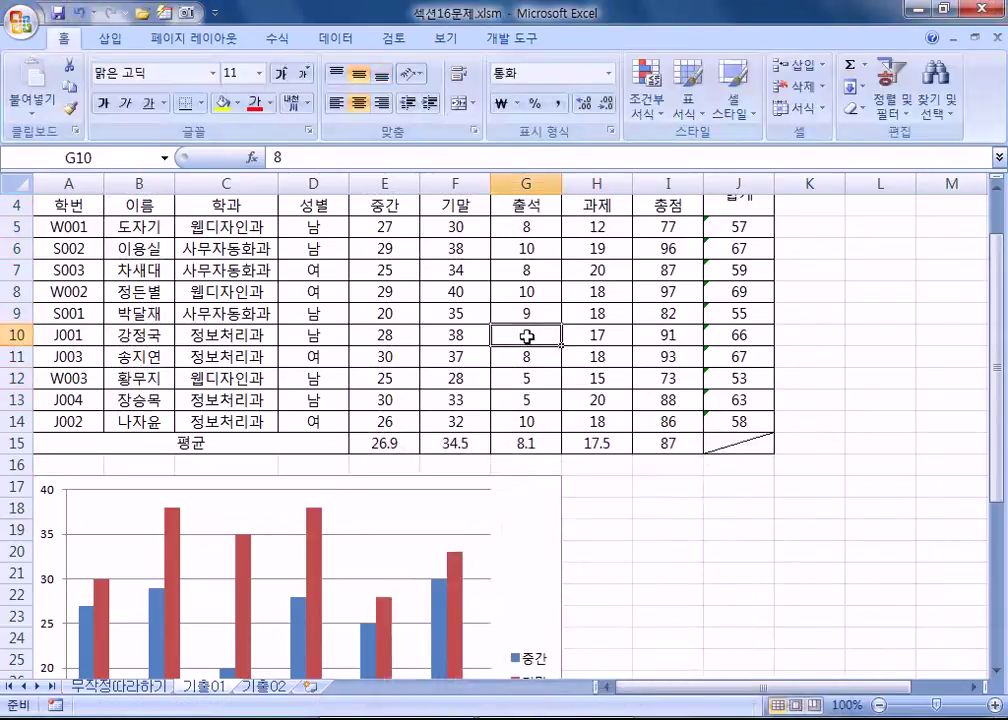
Add a chart title above the 기출01 chart reading 남학생 컴퓨터 개론 성적.
left_click(521, 489)
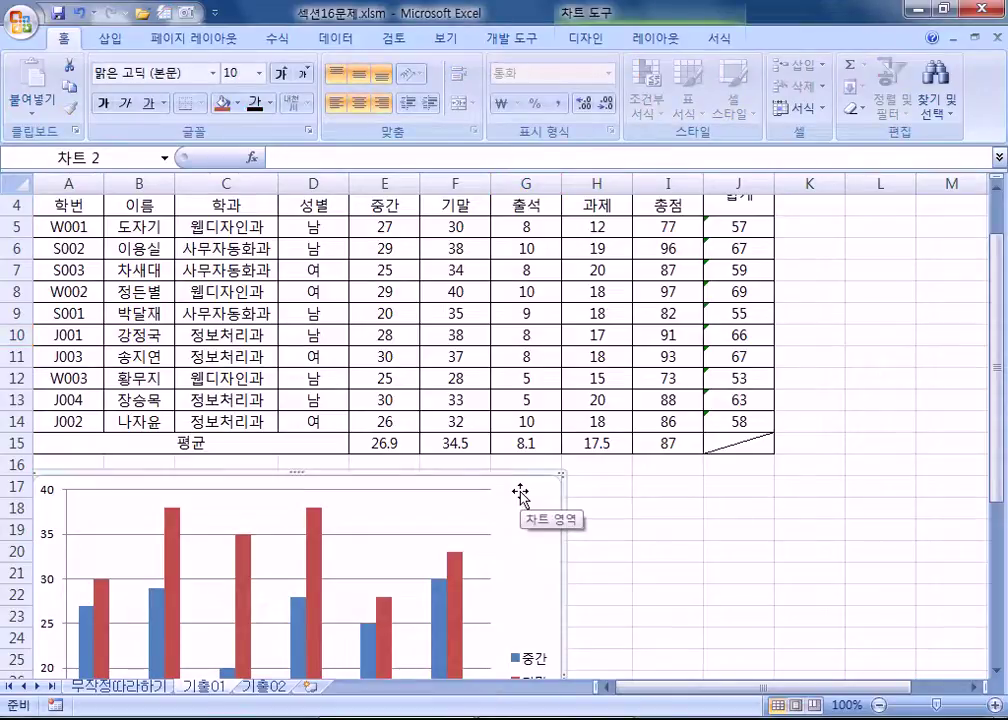
left_click(653, 40)
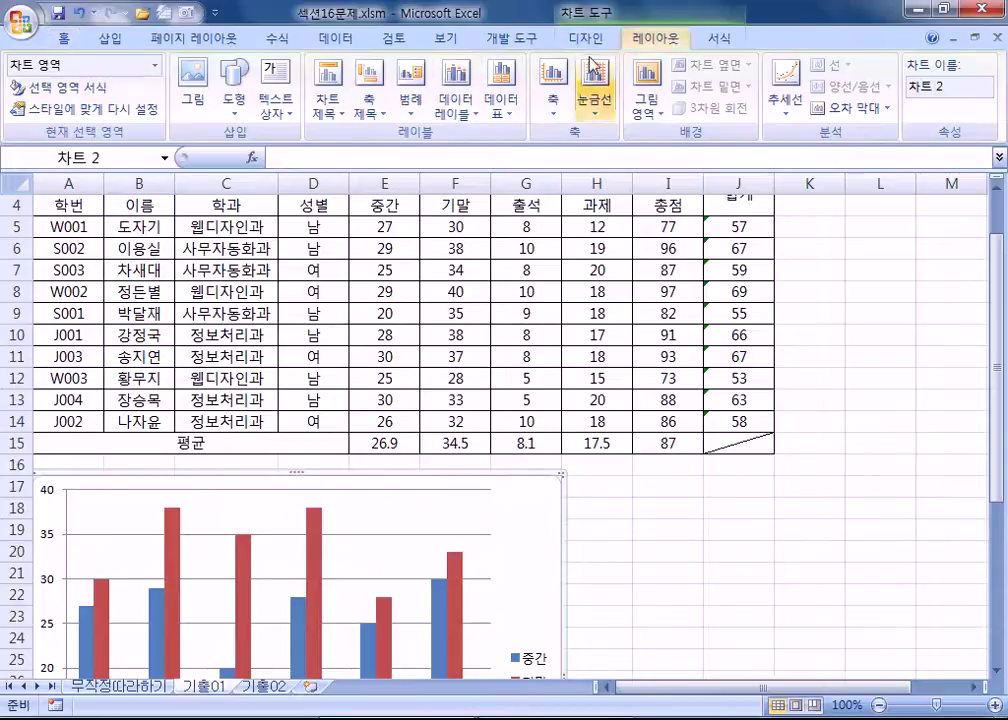
left_click(329, 90)
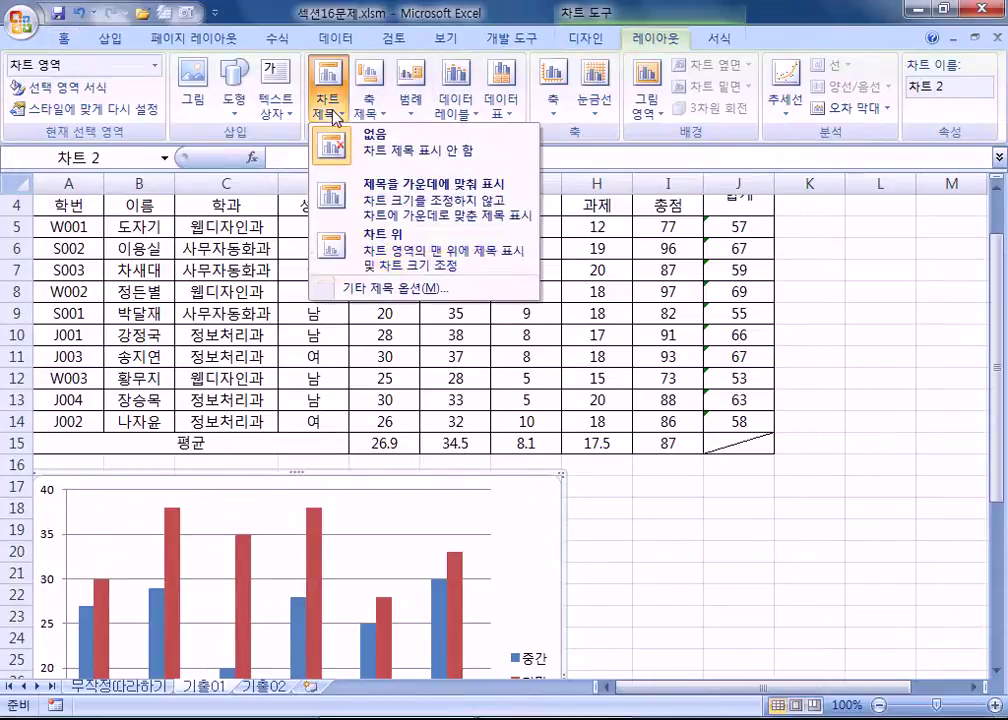
left_click(381, 246)
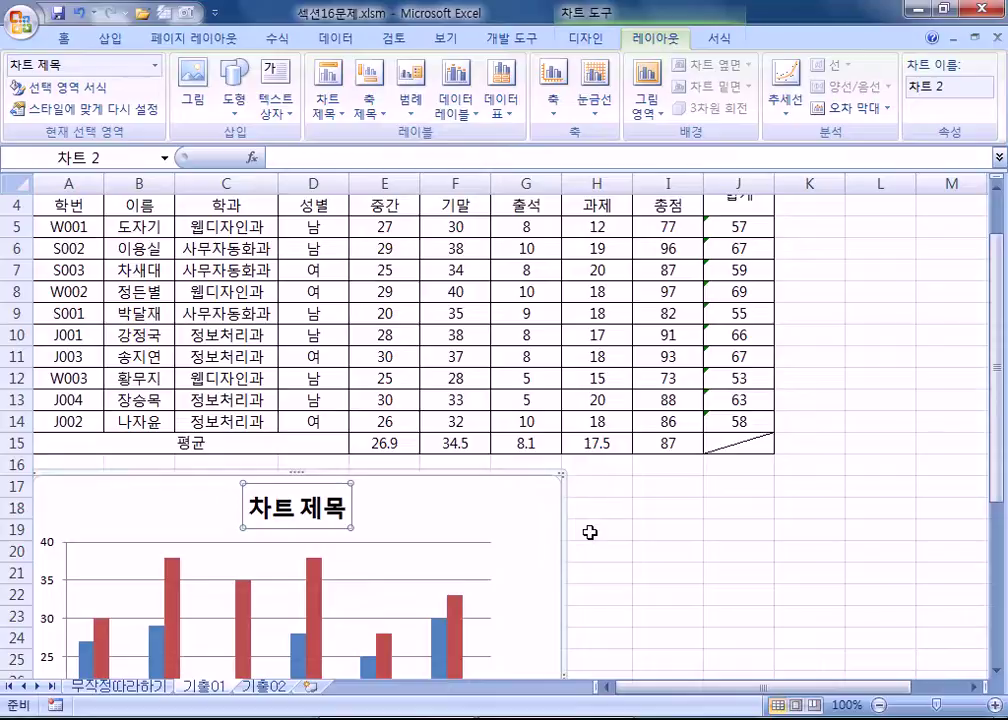
type("남학생 ")
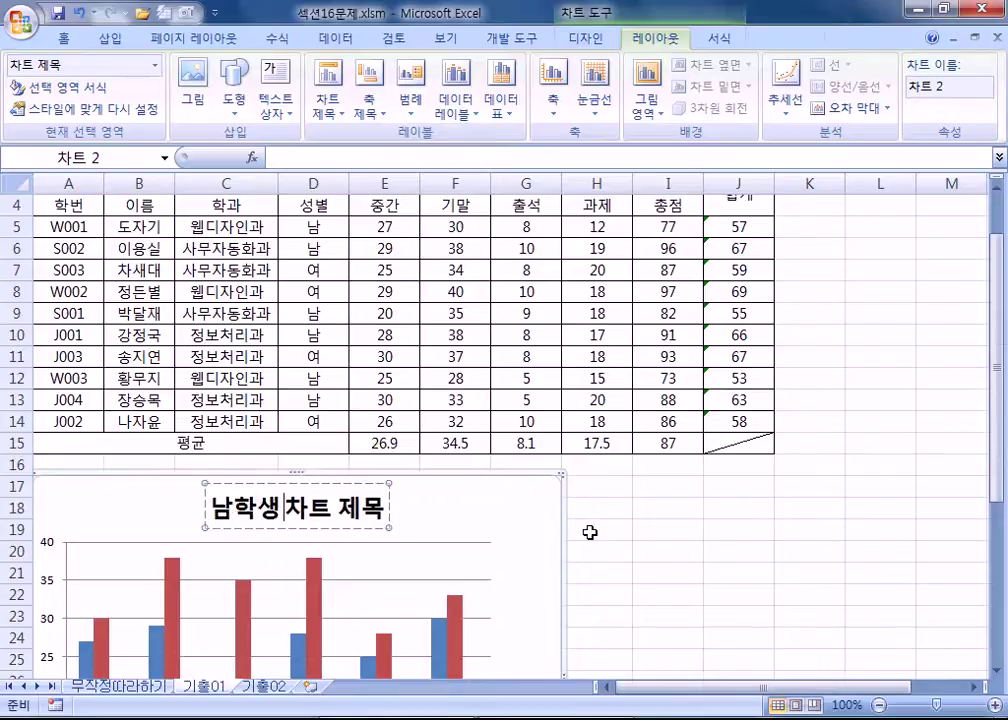
type("컴ㅍㅠ터")
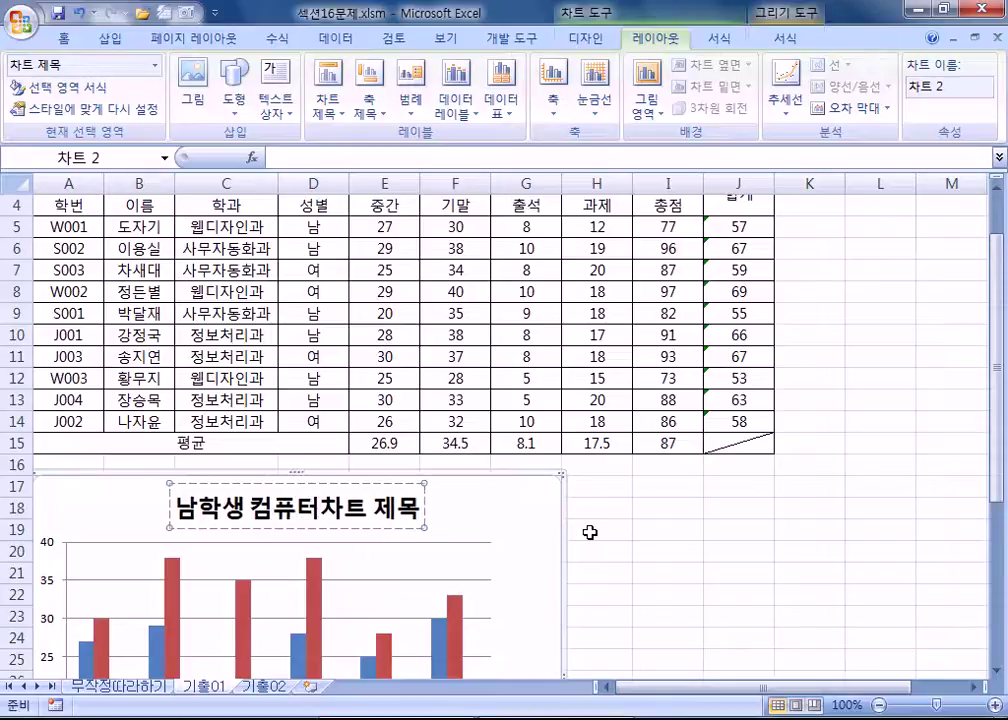
type(" ㄱㄹ")
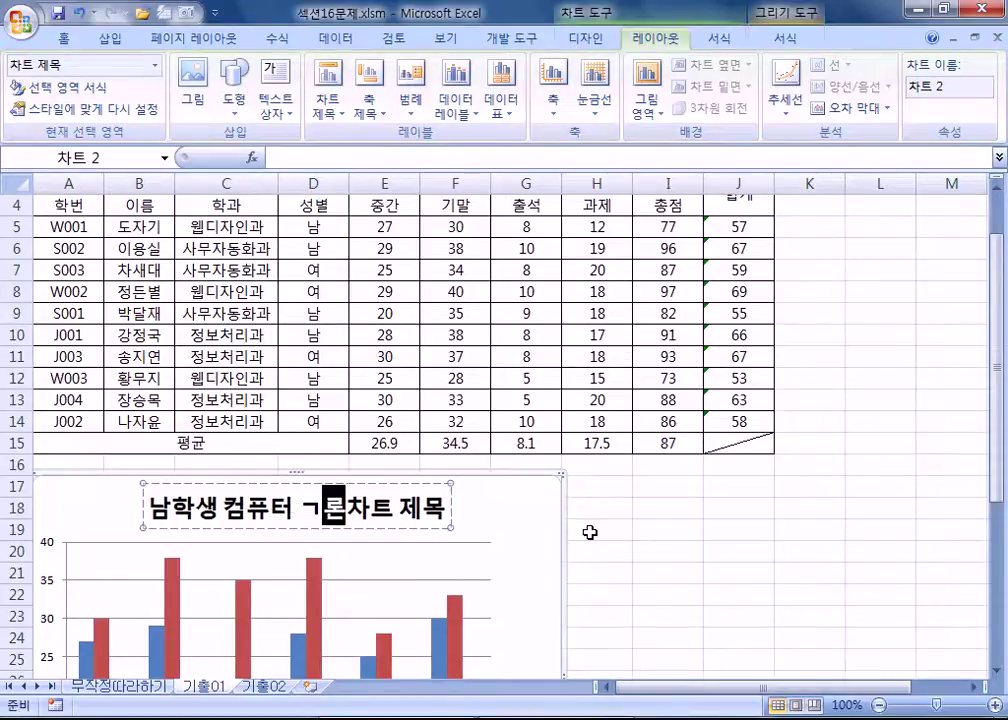
key("BackSpace")
type("개론 성적")
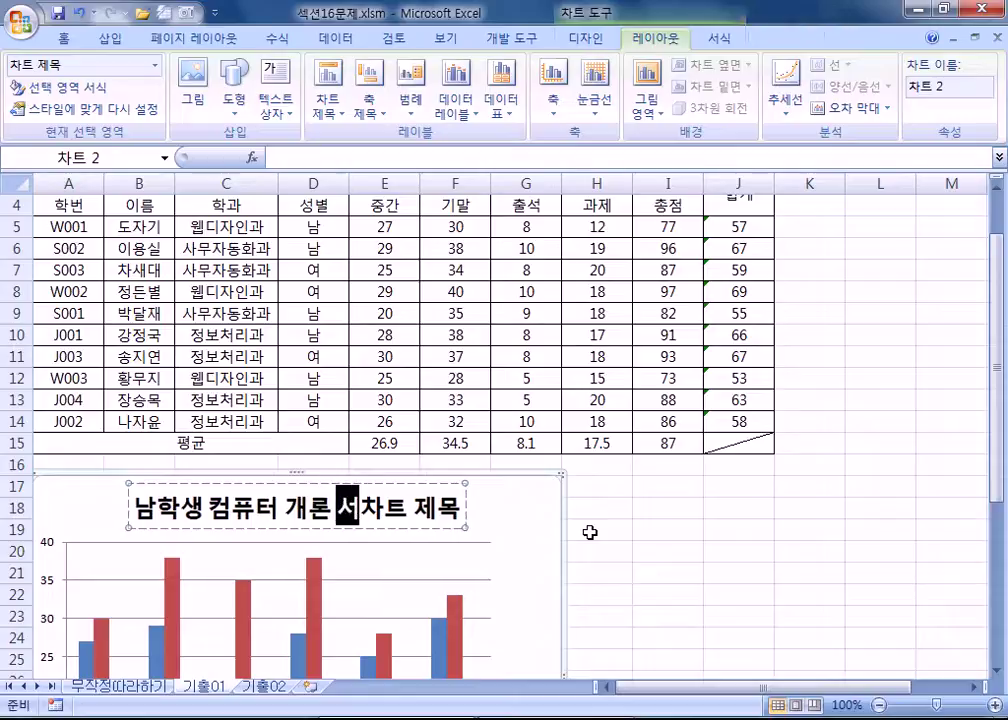
key("Delete")
key("Delete")
key("Delete")
key("Delete")
key("Delete")
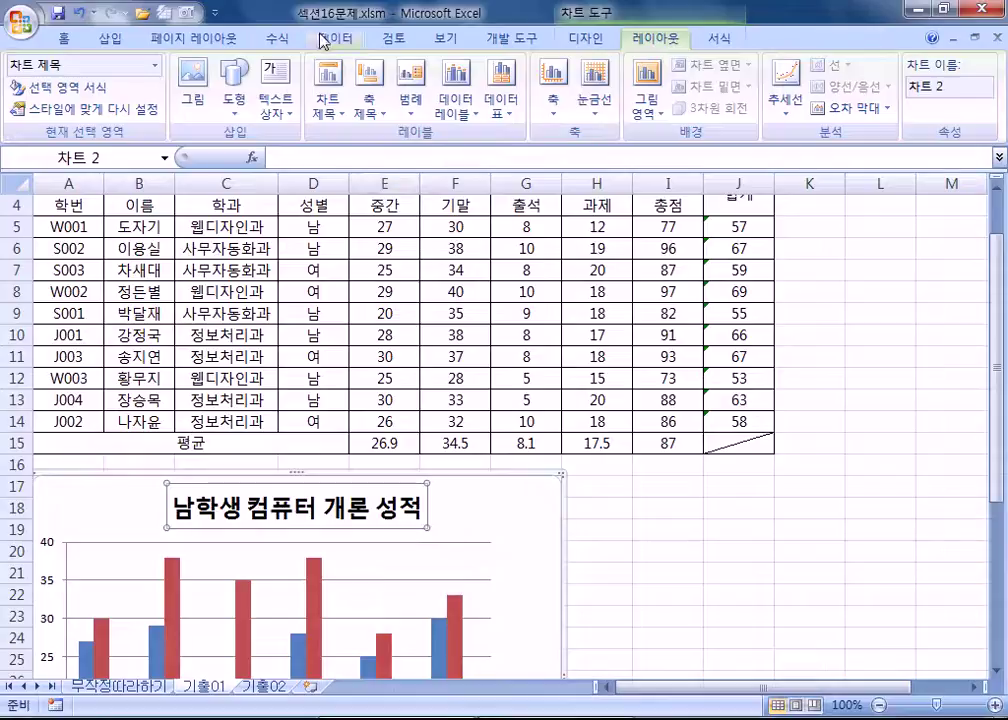
Check the chart title's font settings and its placement option, leaving the title selected.
left_click(64, 38)
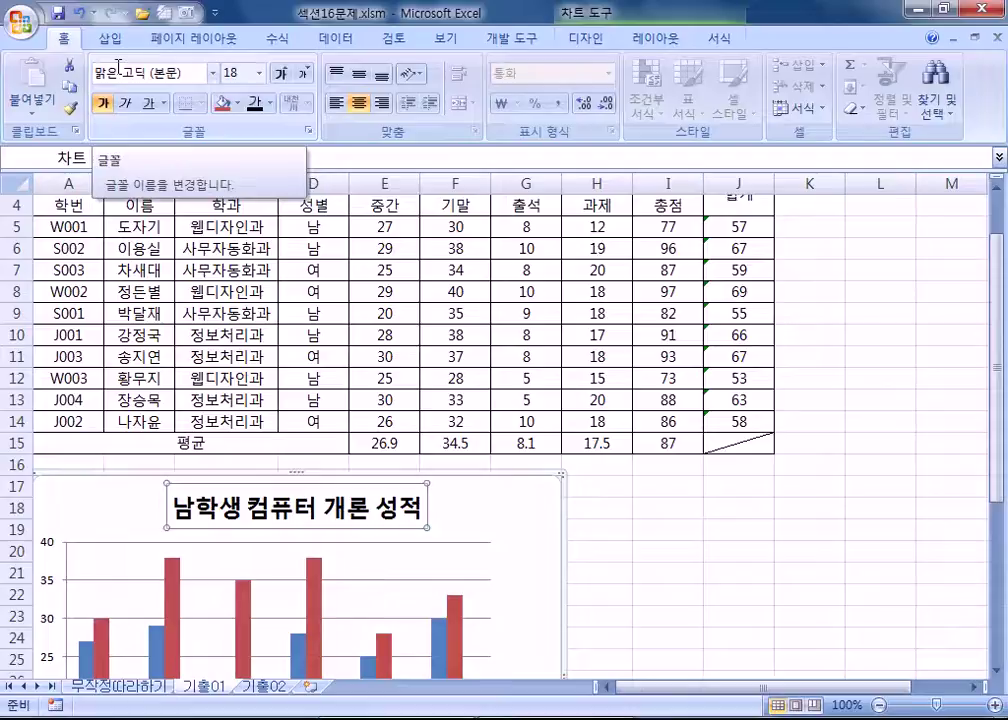
left_click(656, 38)
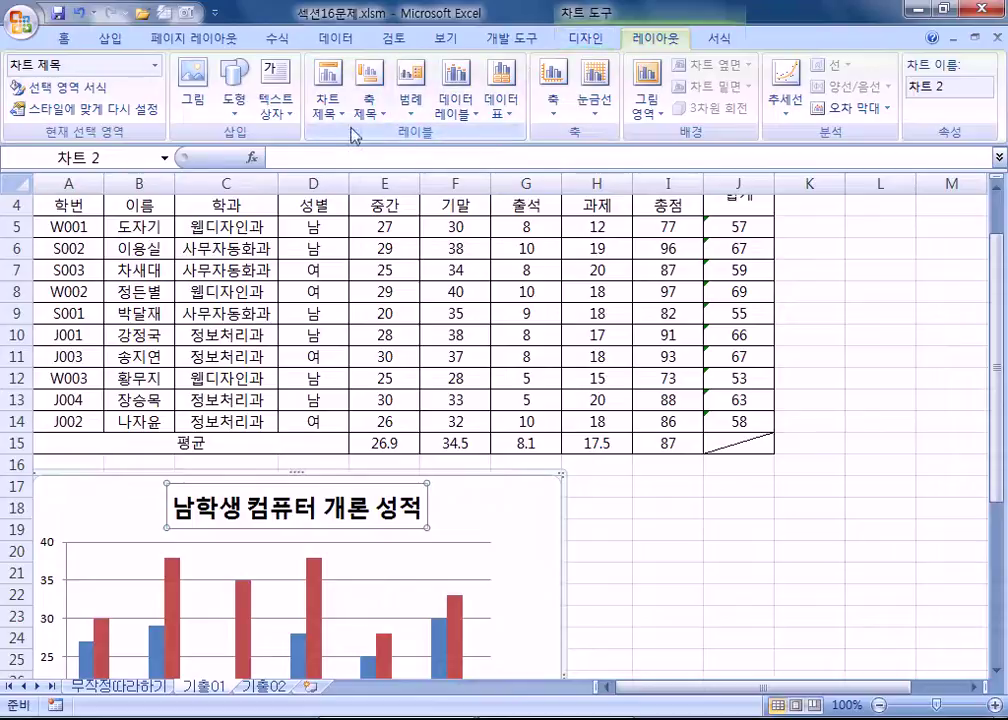
left_click(328, 100)
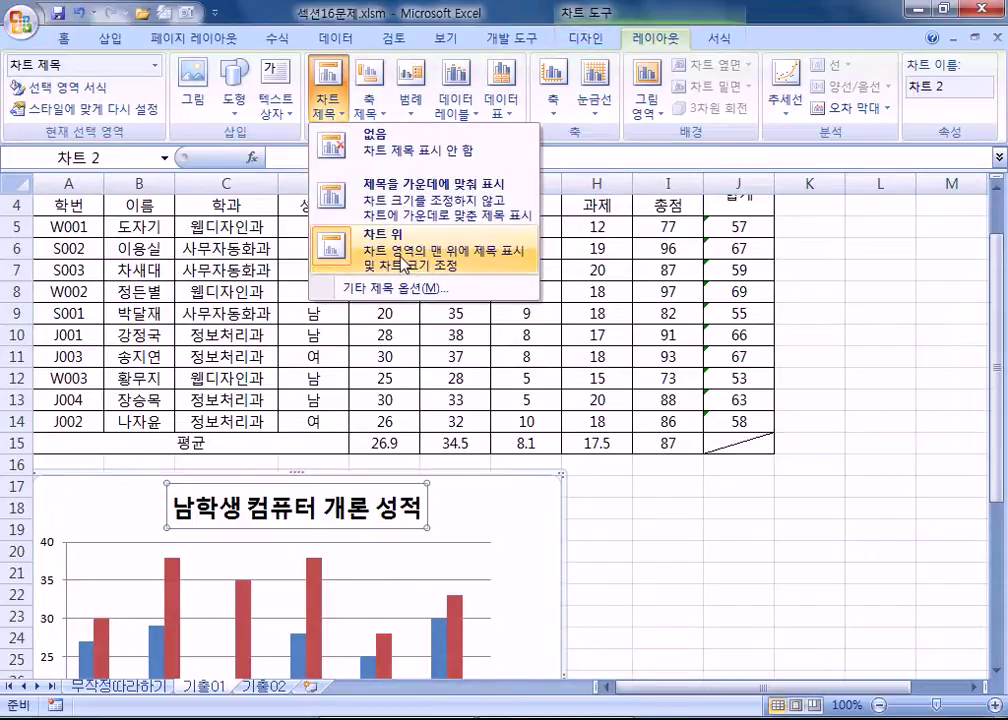
left_click(428, 524)
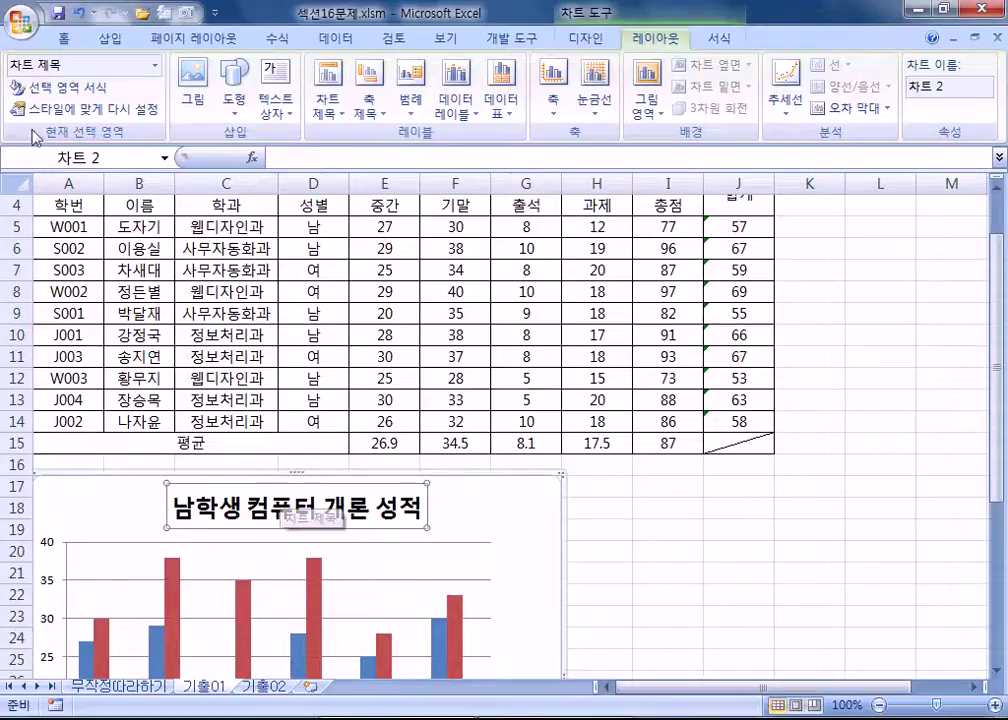
Set the chart title's font to 굴림체, non-bold, at size 13.
left_click(60, 38)
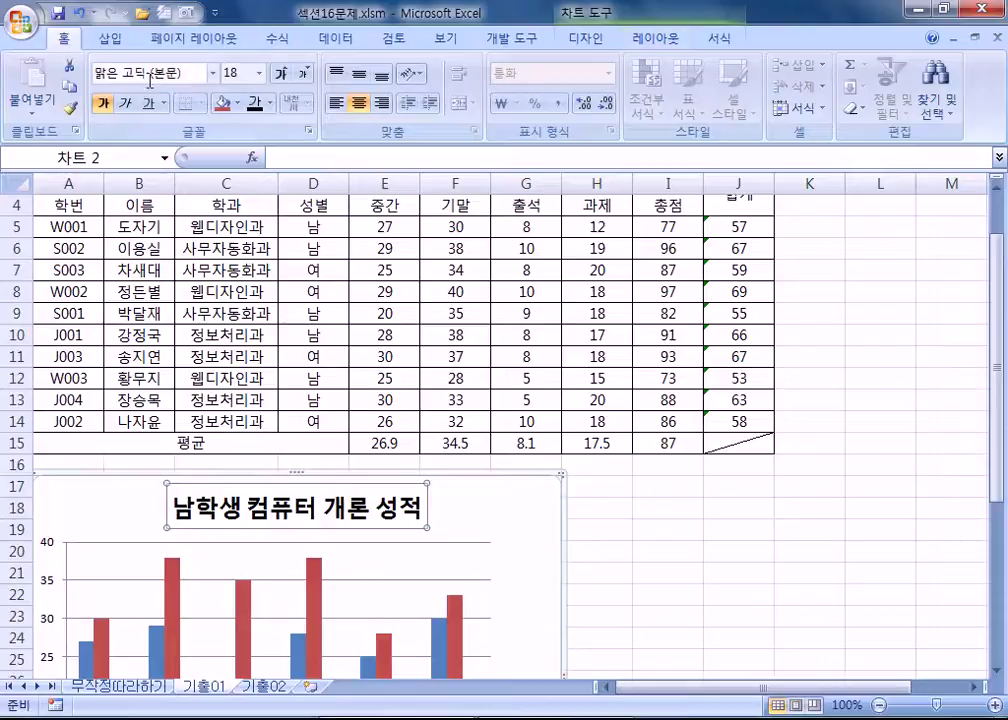
left_click(213, 73)
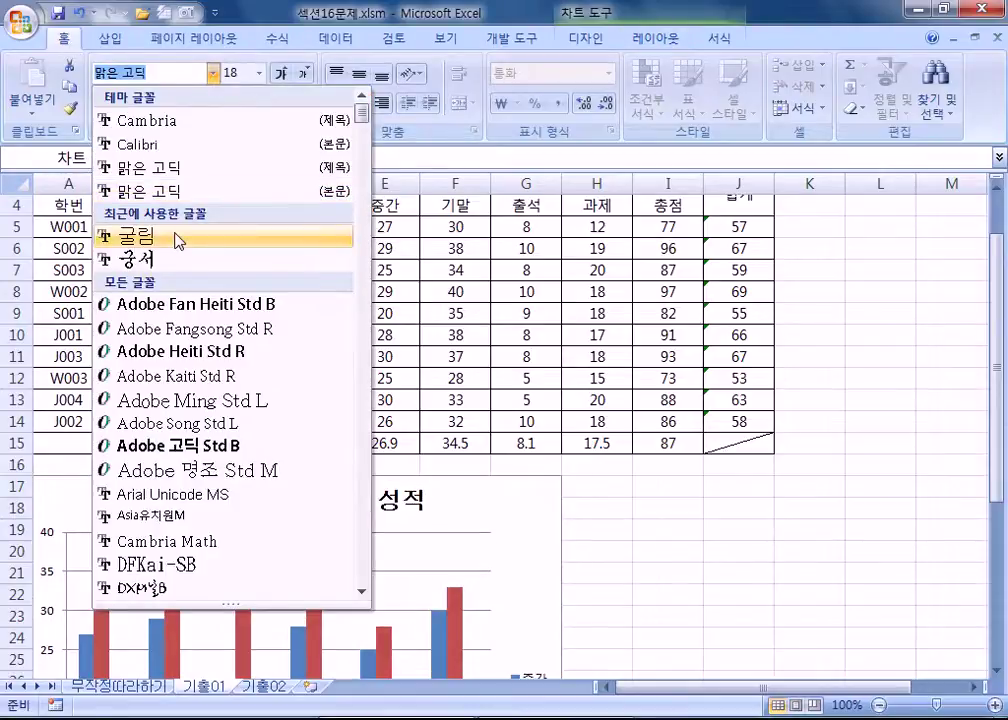
scroll(180, 350, "down", 20)
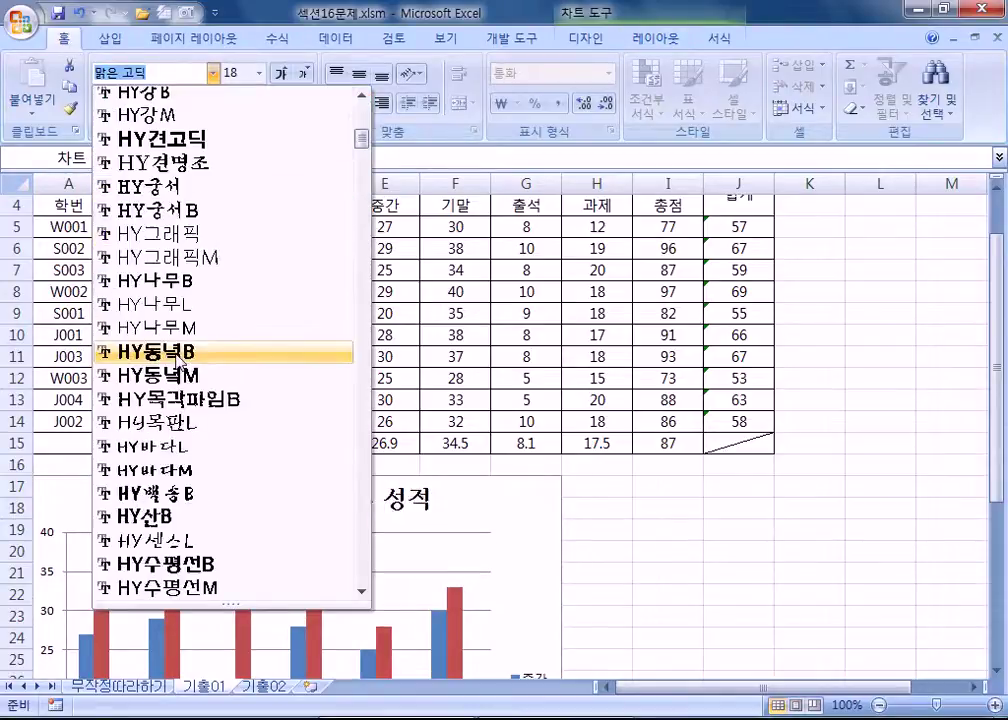
scroll(182, 355, "down", 10)
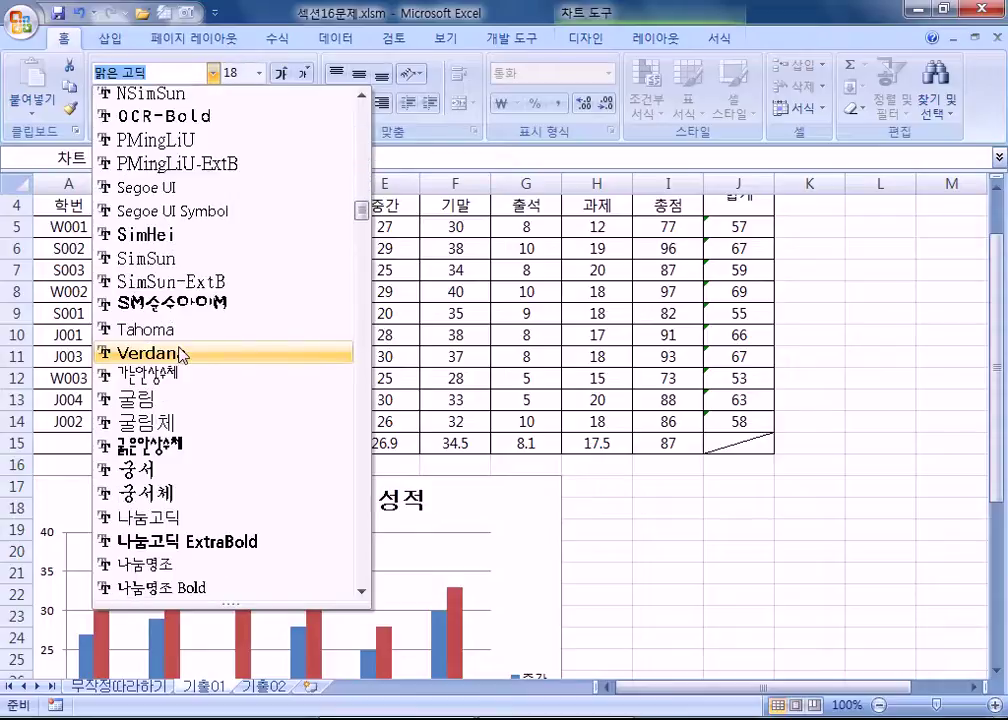
left_click(176, 423)
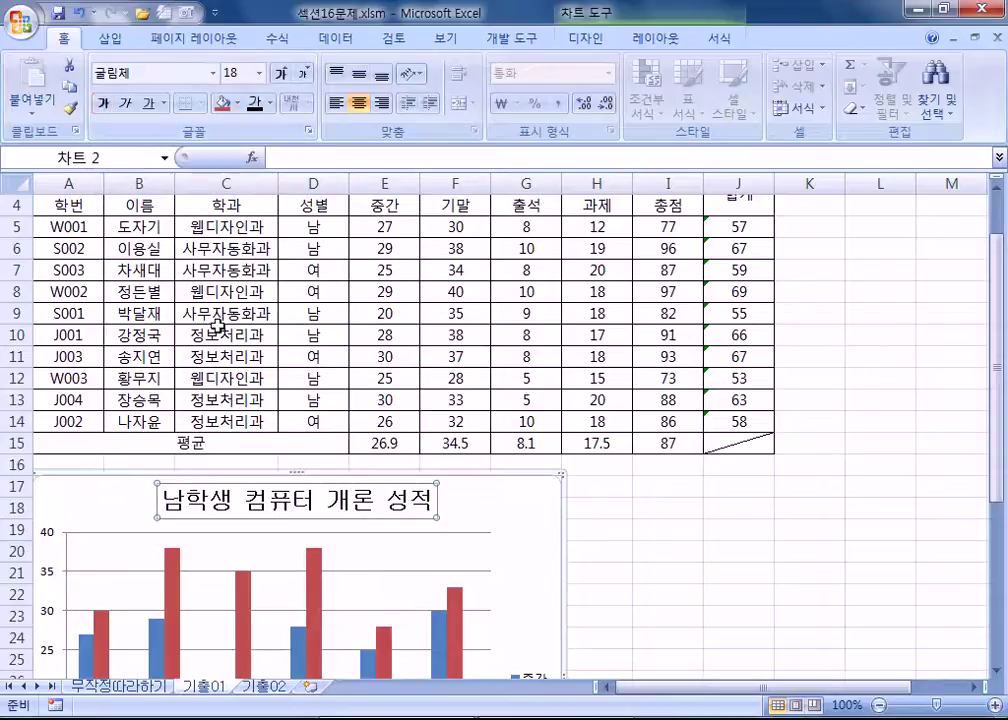
left_click(103, 104)
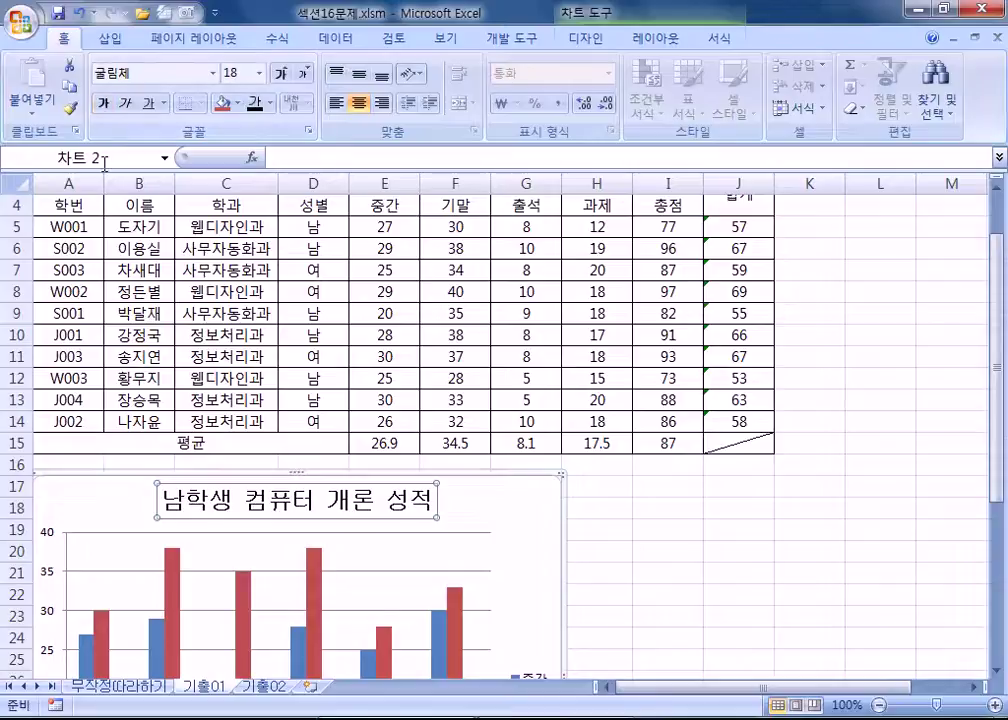
left_click(240, 72)
type("13")
key("Return")
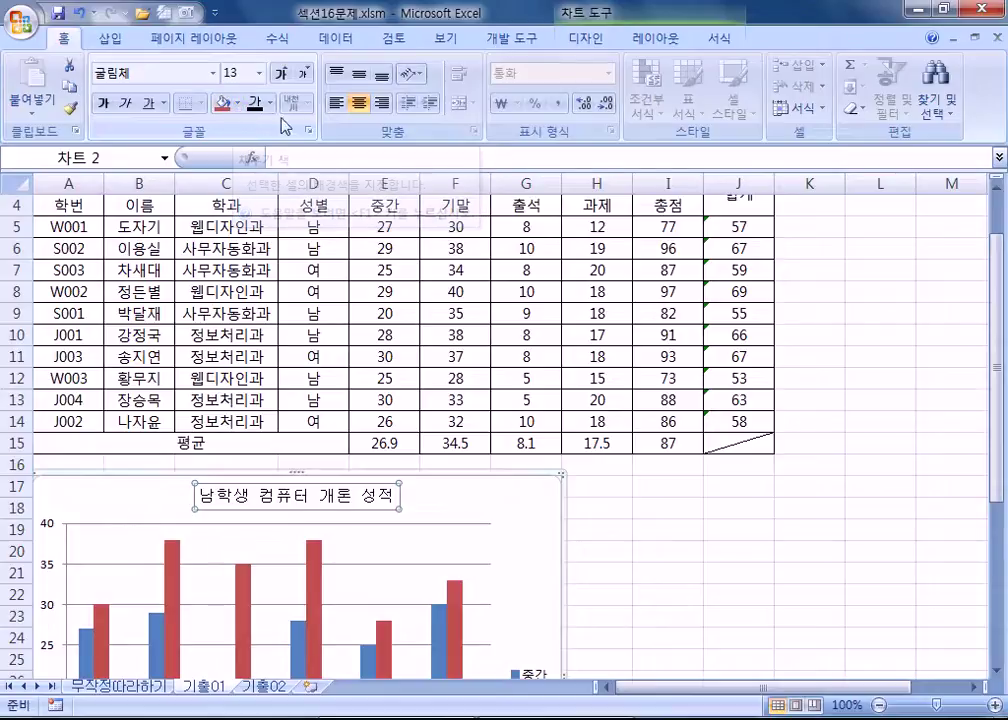
Give the chart title a solid fill in standard blue.
key("ctrl+1")
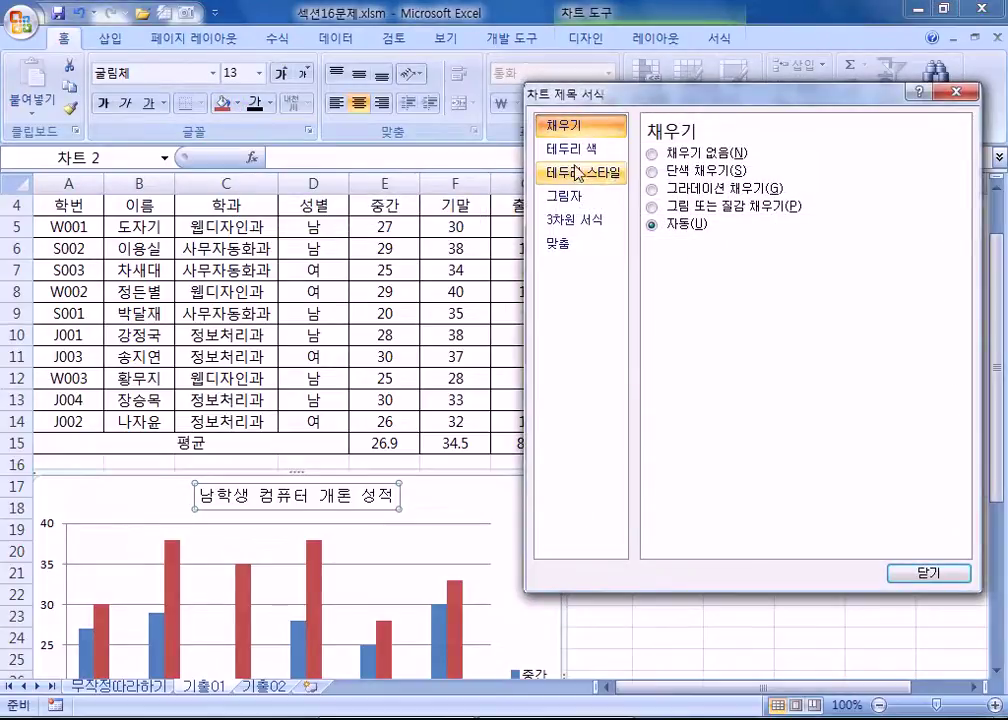
left_click(651, 171)
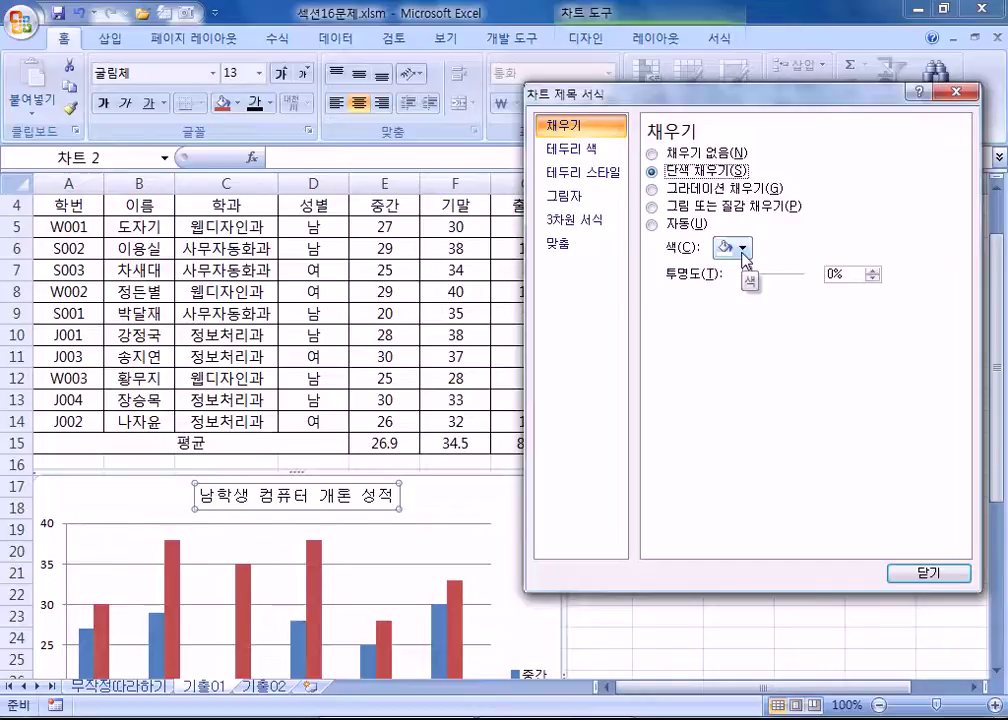
left_click(742, 250)
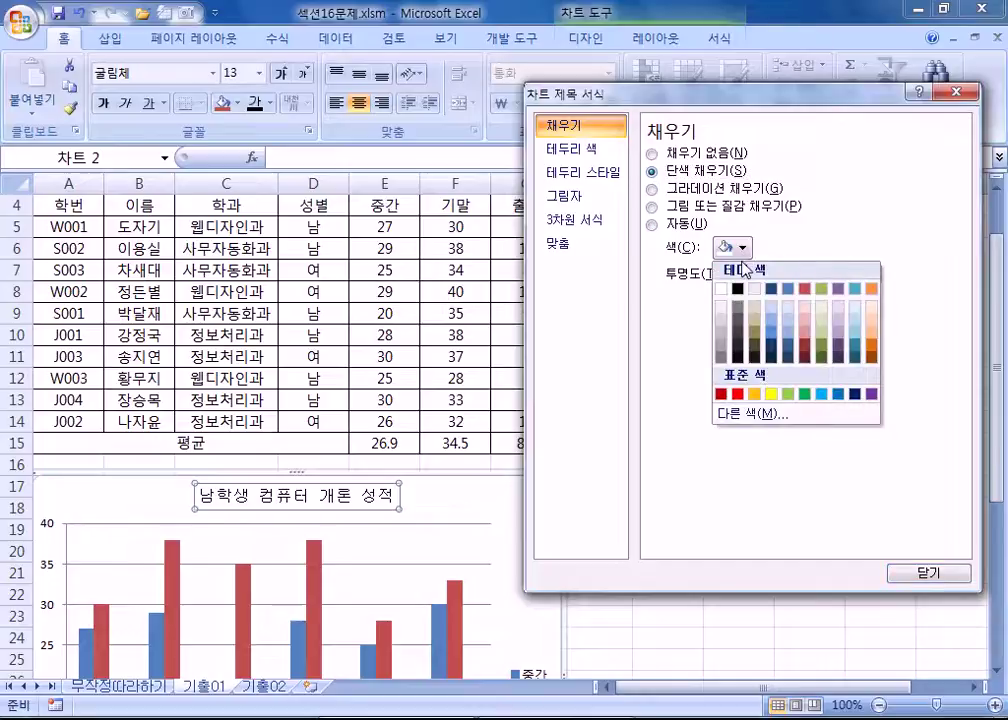
left_click(843, 396)
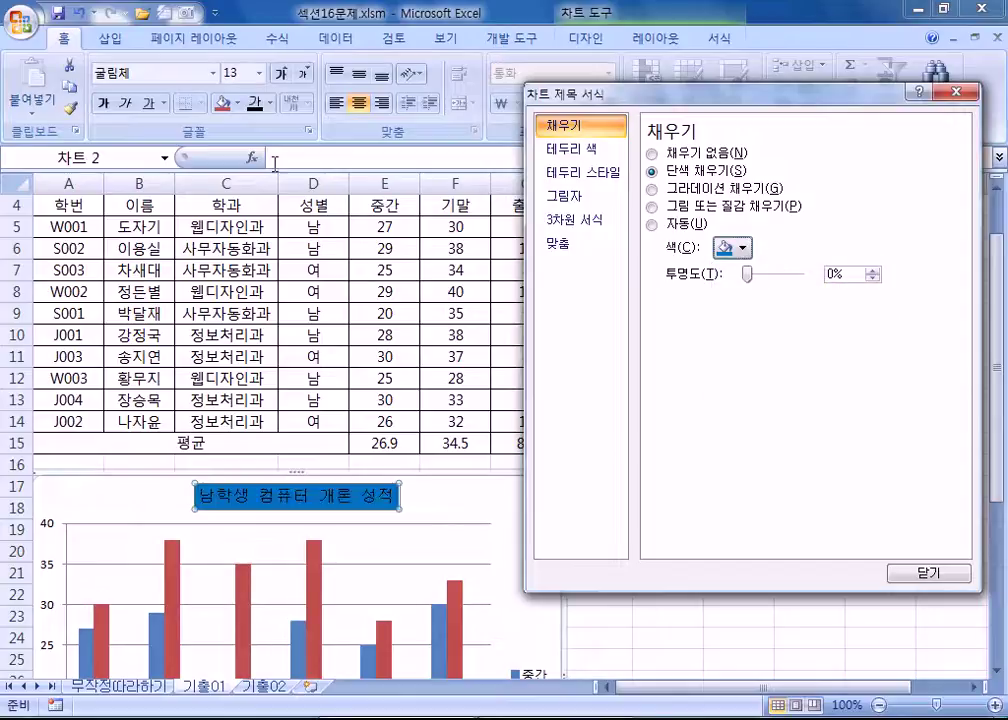
Preview fill colours for the chart title in the colour palette, keep standard blue and move the formatting dialog aside.
left_click(237, 103)
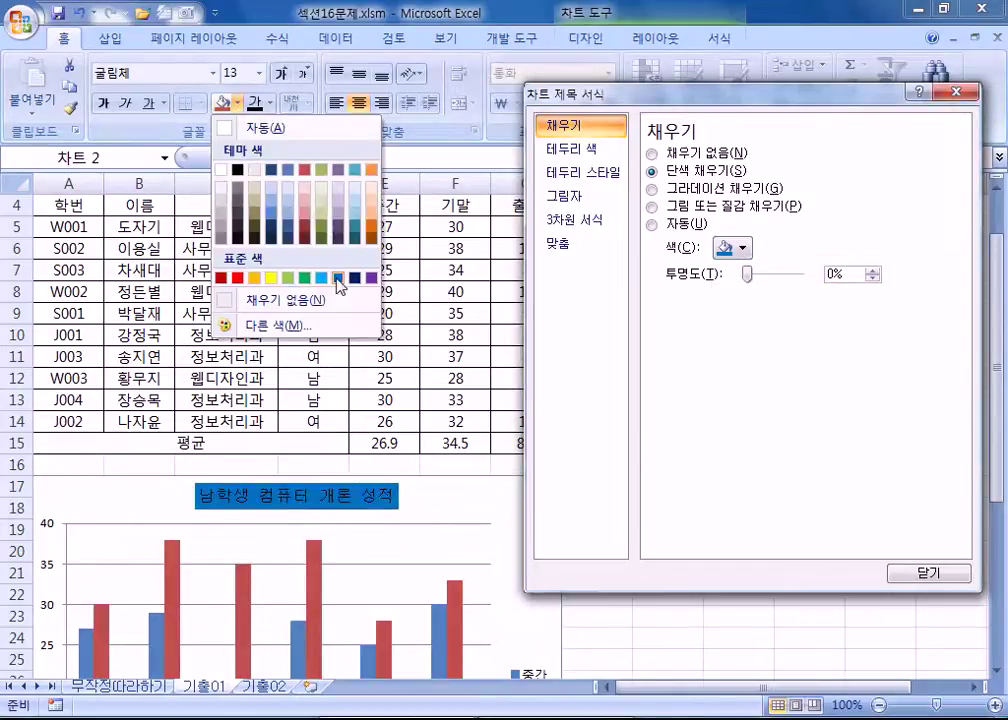
left_click(241, 103)
left_click_drag(714, 99, 780, 258)
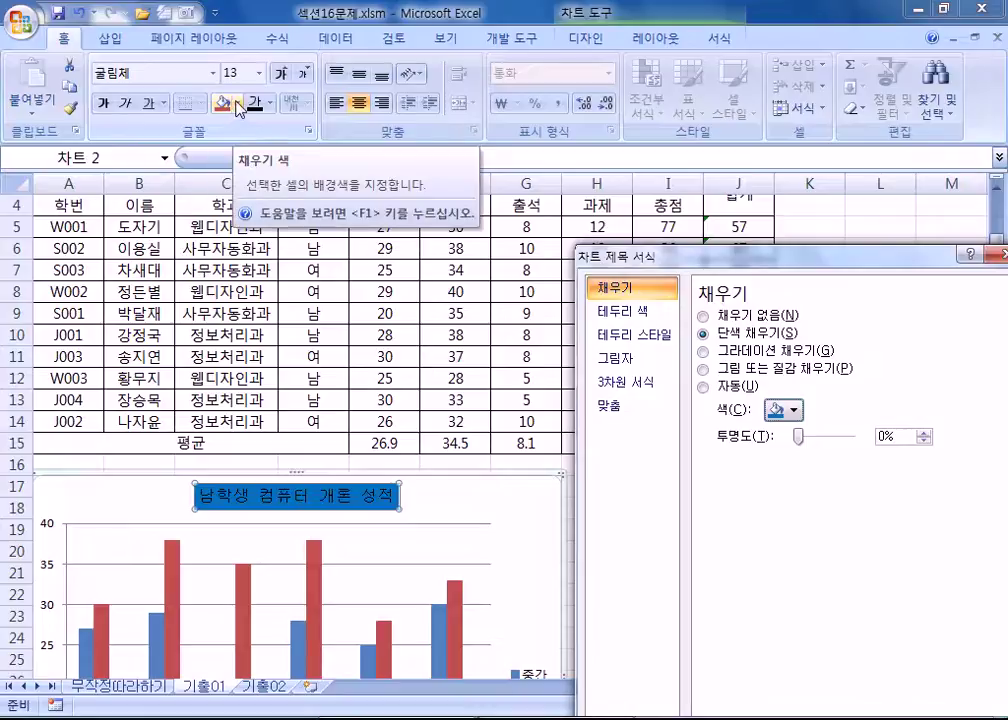
left_click(237, 103)
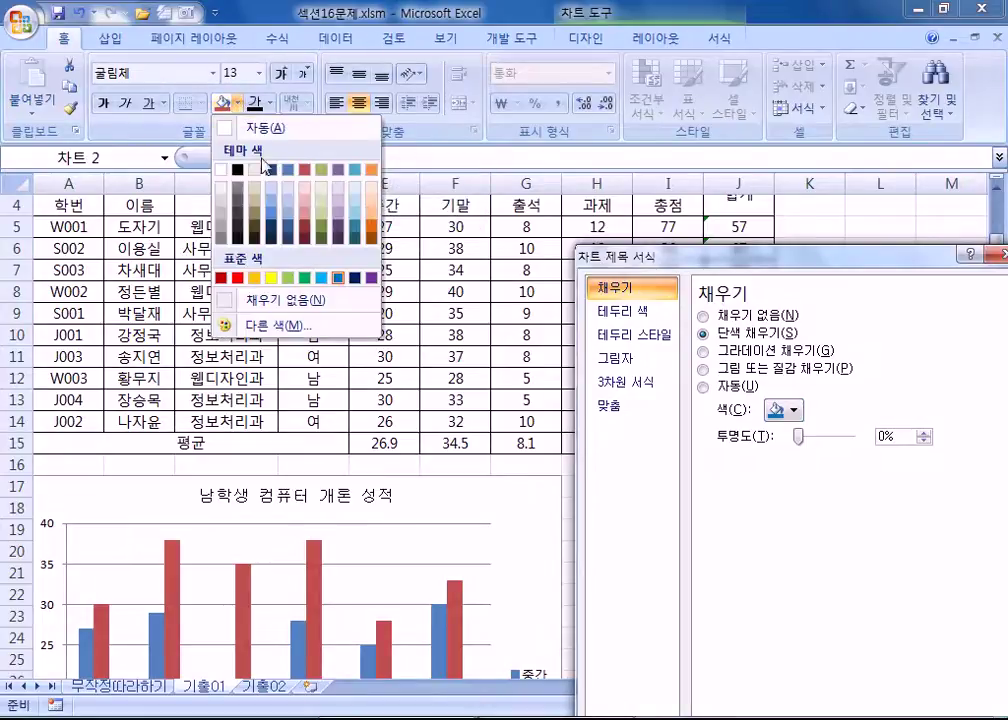
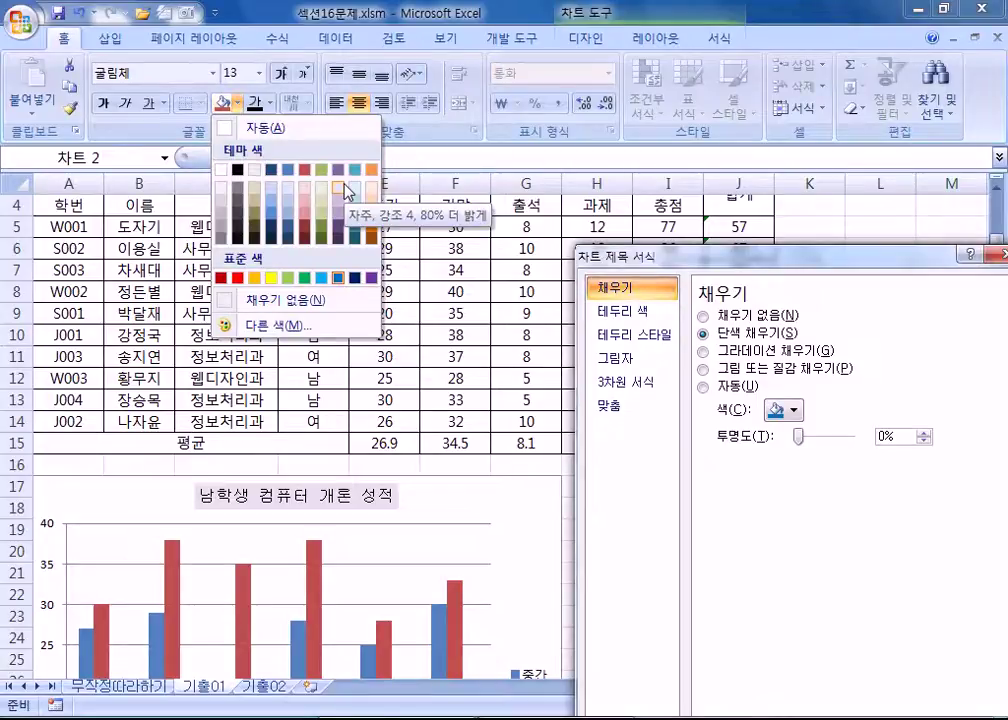
left_click(337, 277)
left_click_drag(790, 266, 865, 158)
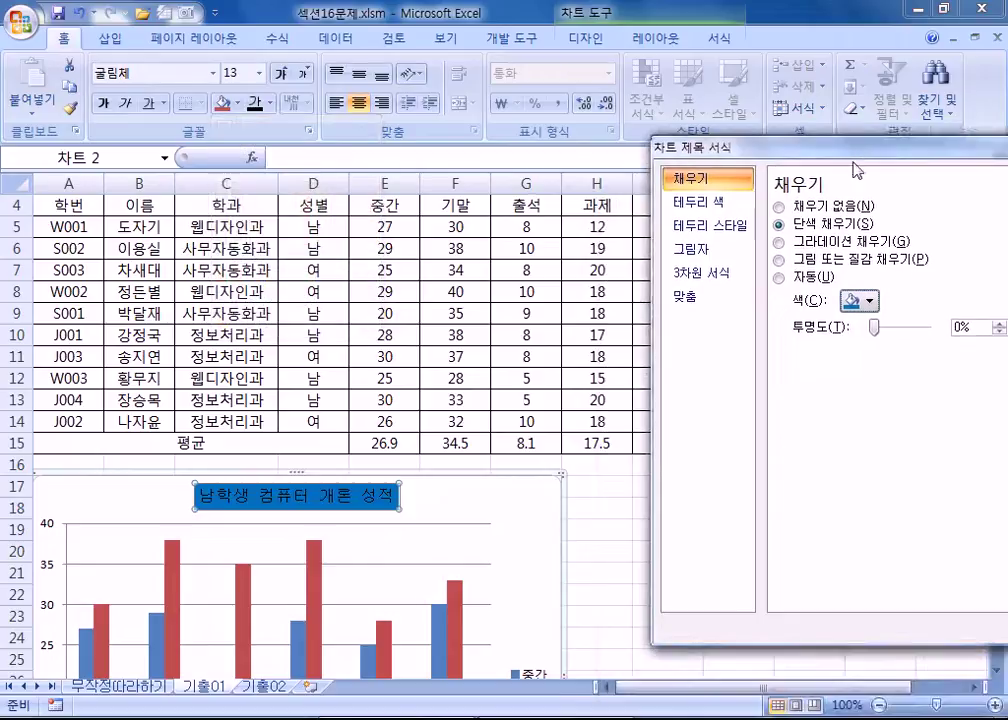
Fix the vertical axis maximum at 40 and close the axis formatting dialog.
left_click(538, 551)
scroll(574, 475, "down", 4)
scroll(548, 491, "down", 1)
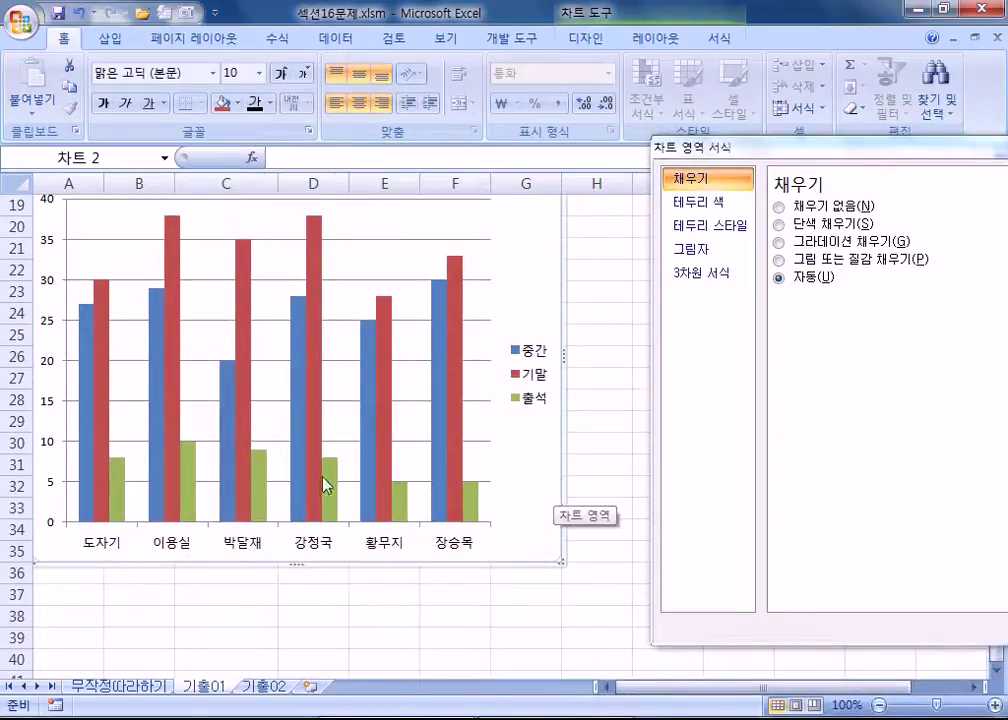
left_click(40, 283)
scroll(79, 349, "up", 3)
scroll(128, 540, "down", 3)
scroll(117, 547, "up", 3)
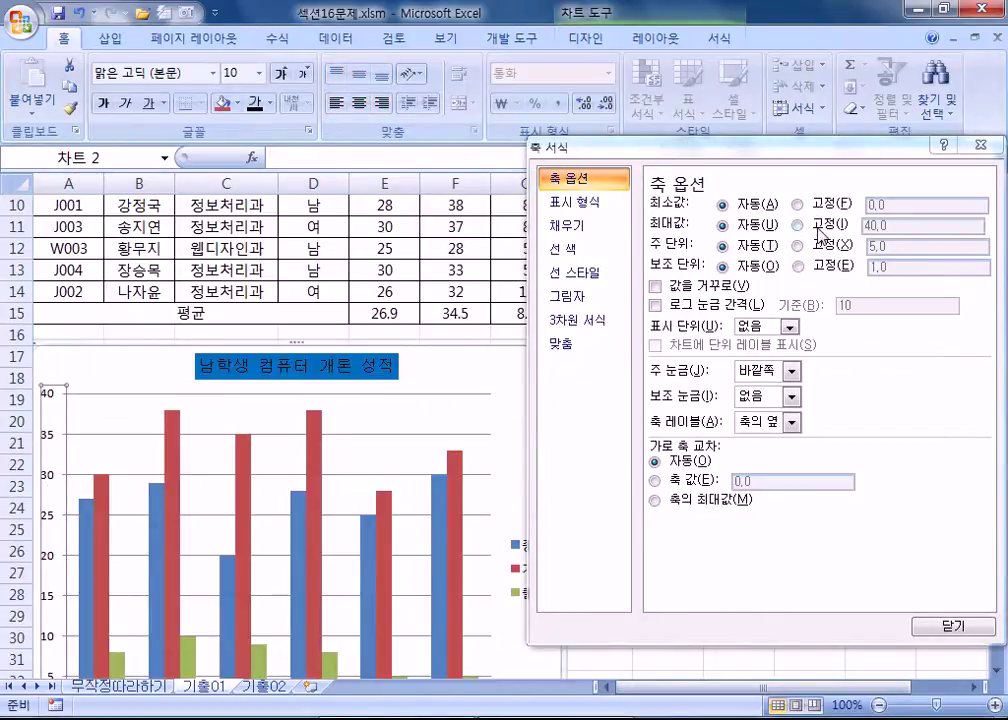
left_click(817, 224)
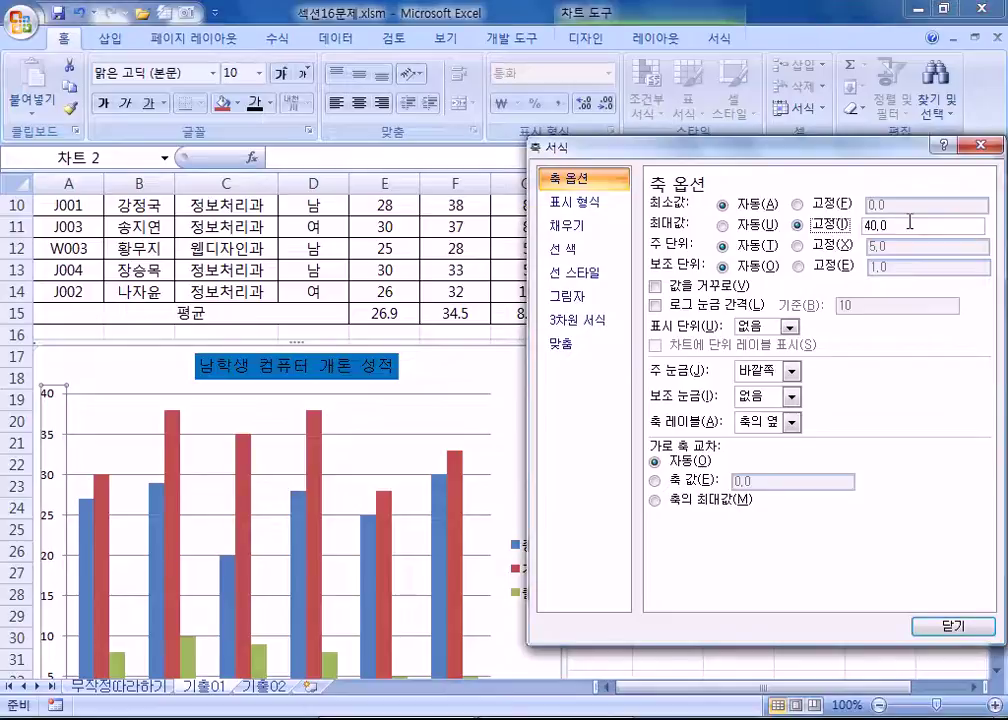
left_click(978, 145)
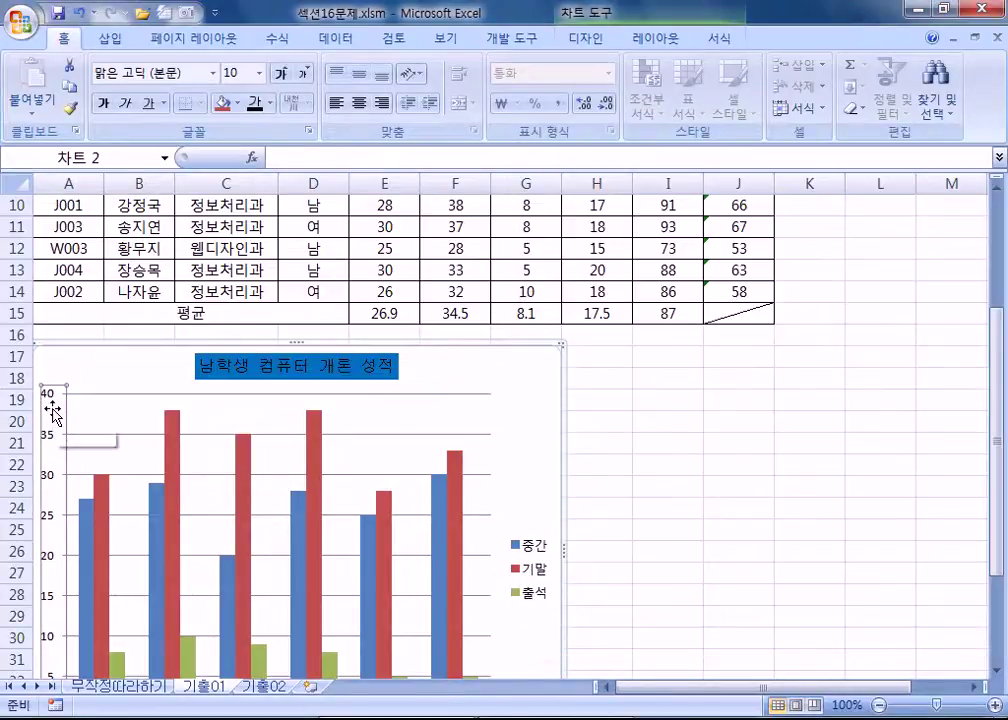
Fix the vertical axis maximum at 50 and move the formatting dialog away from the chart.
double_click(47, 410)
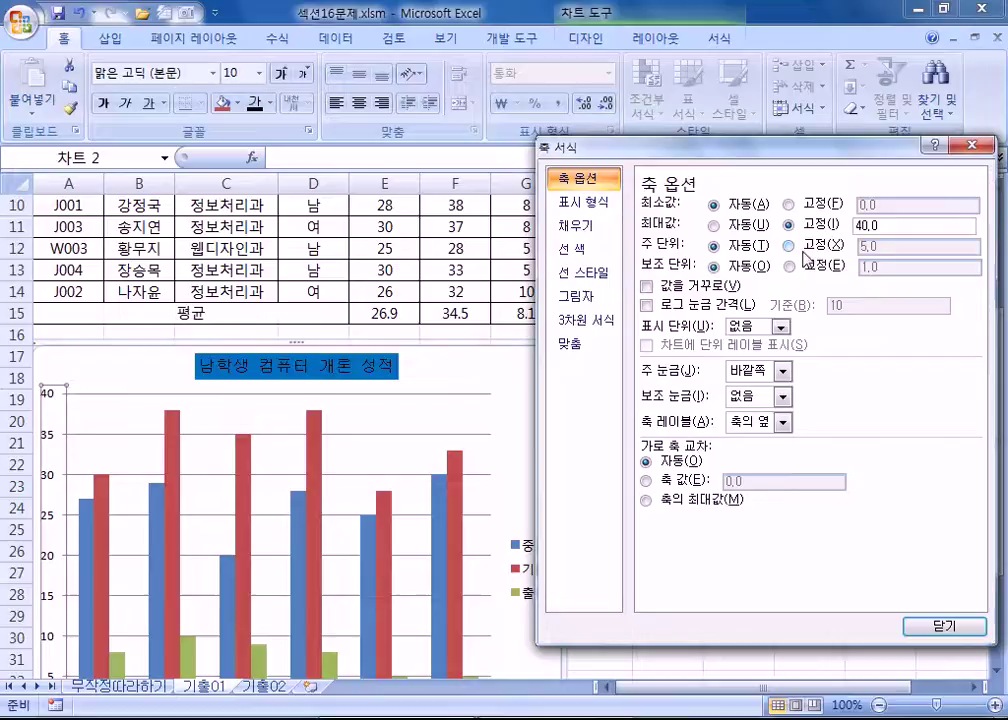
right_click(47, 410)
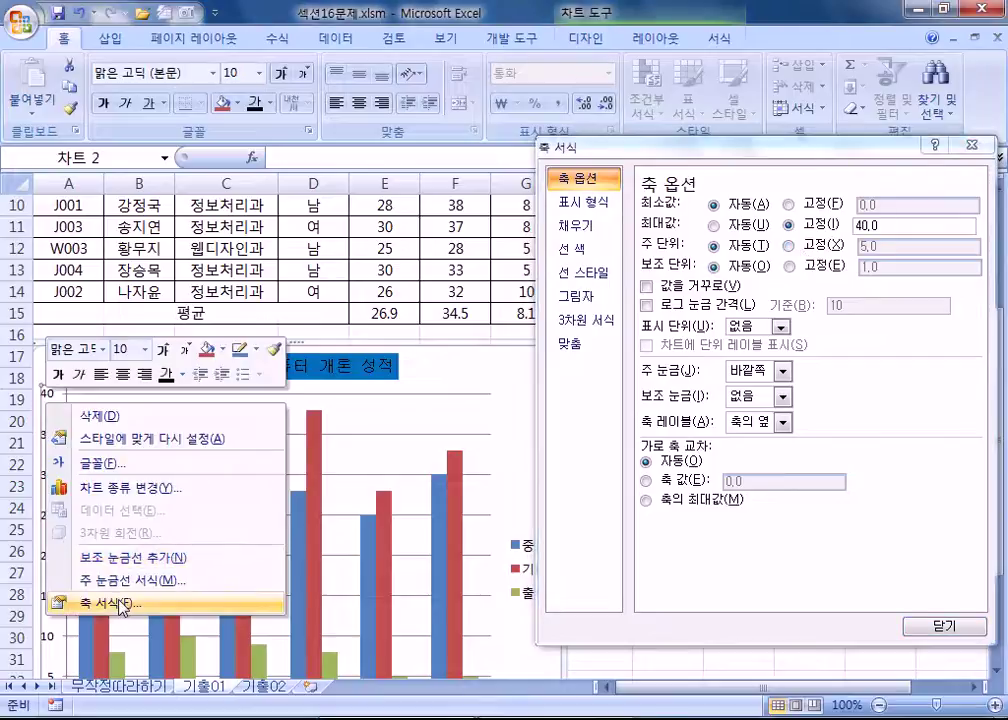
left_click(127, 606)
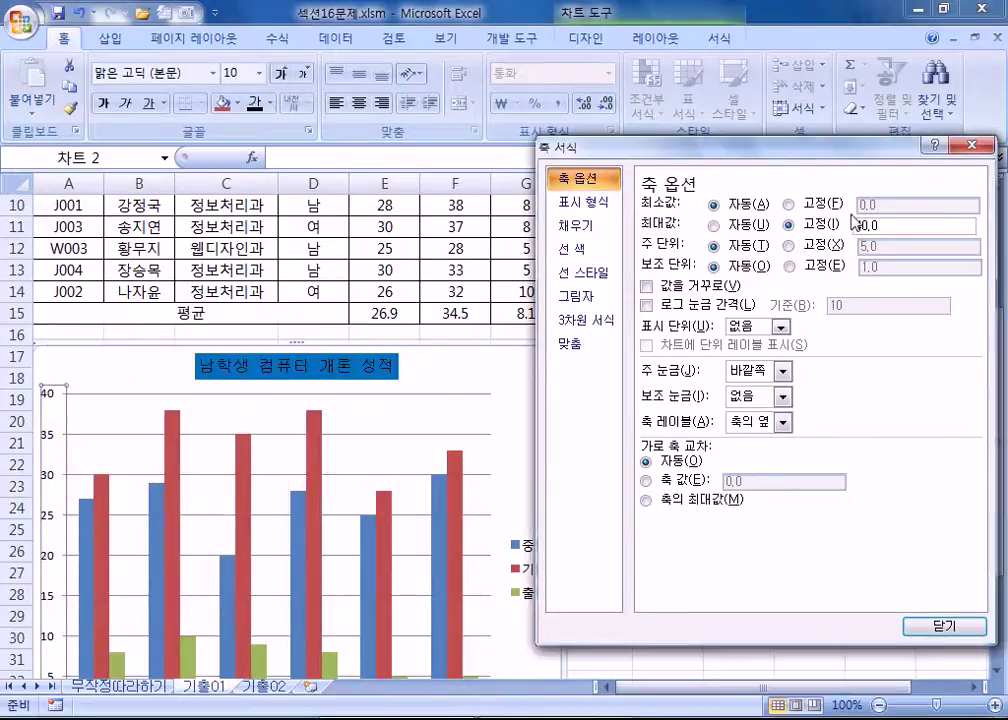
left_click_drag(897, 229, 856, 226)
type("5")
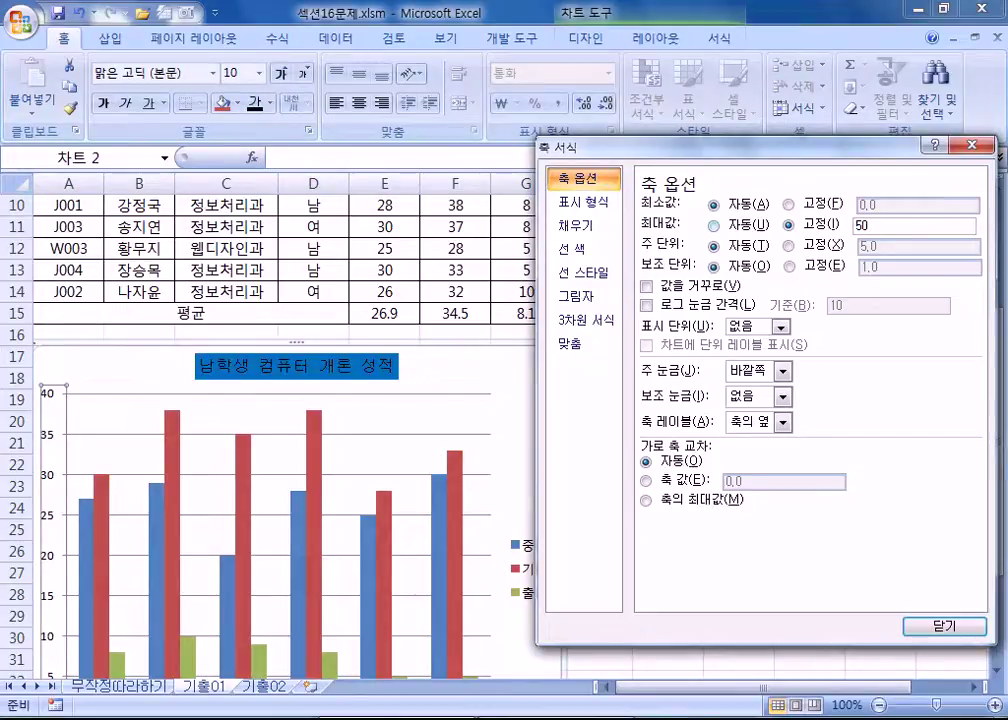
type("0")
left_click_drag(742, 153, 935, 273)
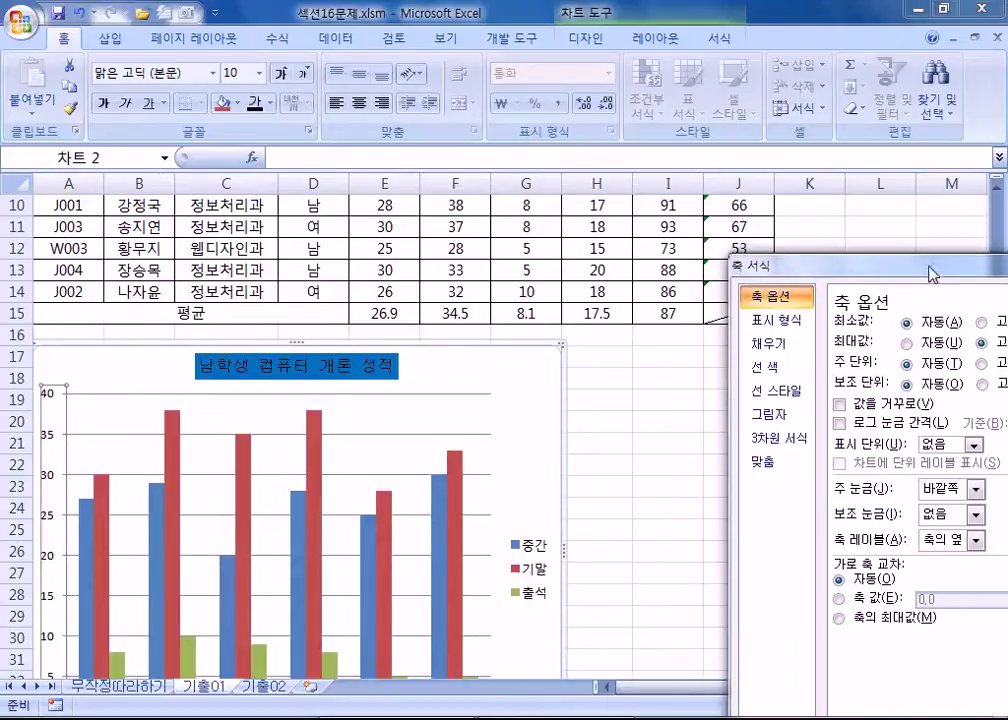
left_click(537, 458)
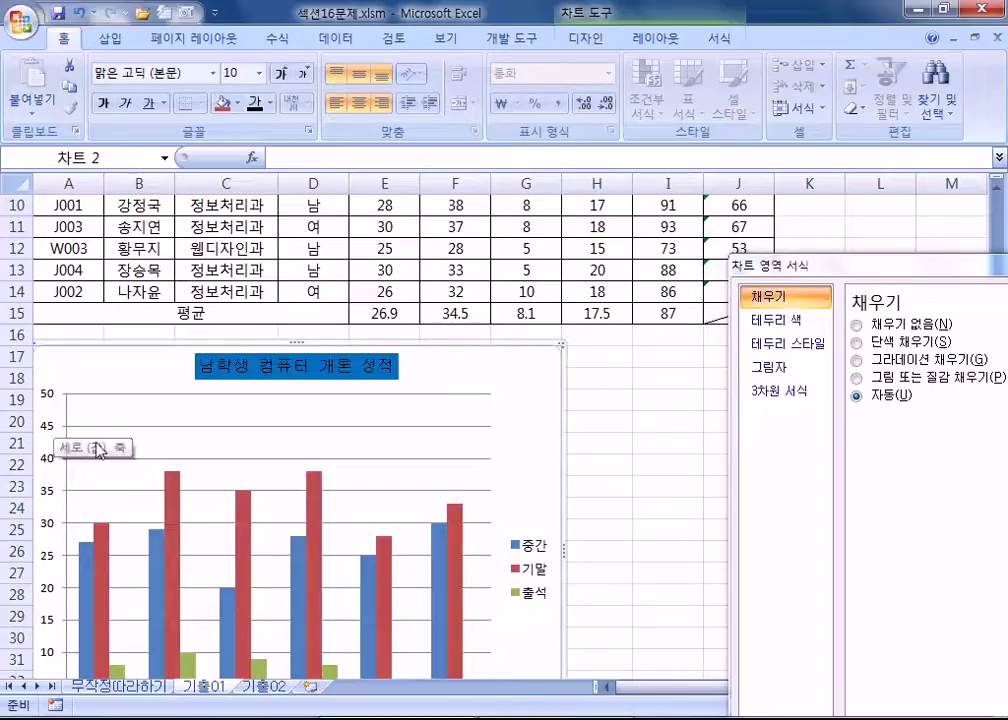
Review the chart's 중간, 기말 and 출석 columns and its vertical scale against the 컴퓨터개론 성적 일람표 score table.
scroll(493, 600, "down", 3)
scroll(493, 600, "up", 2)
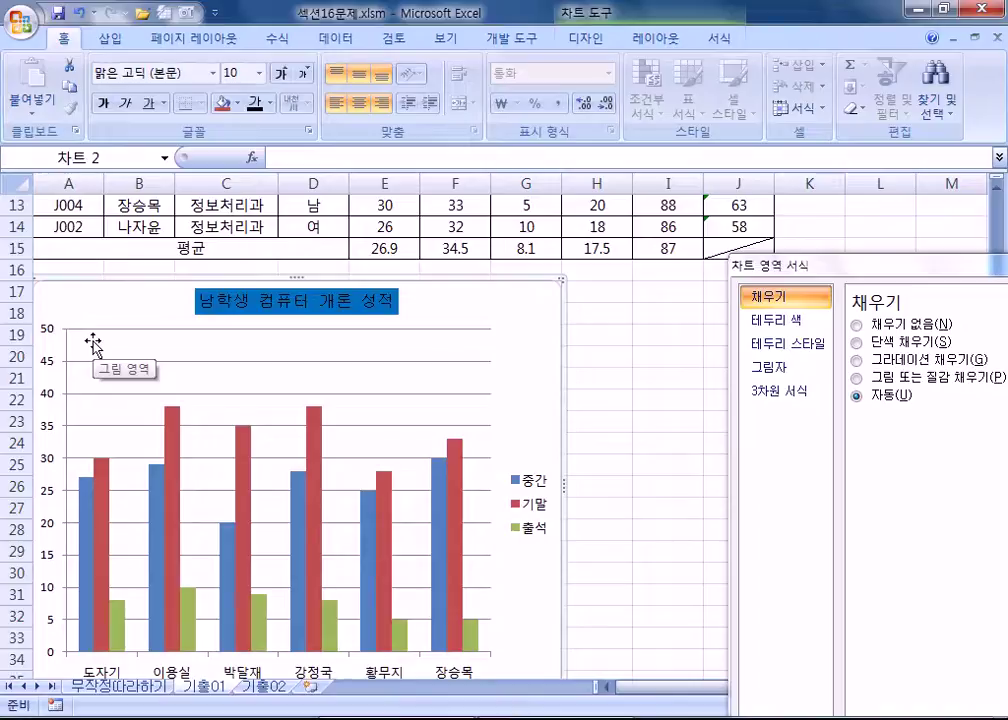
scroll(140, 360, "up", 4)
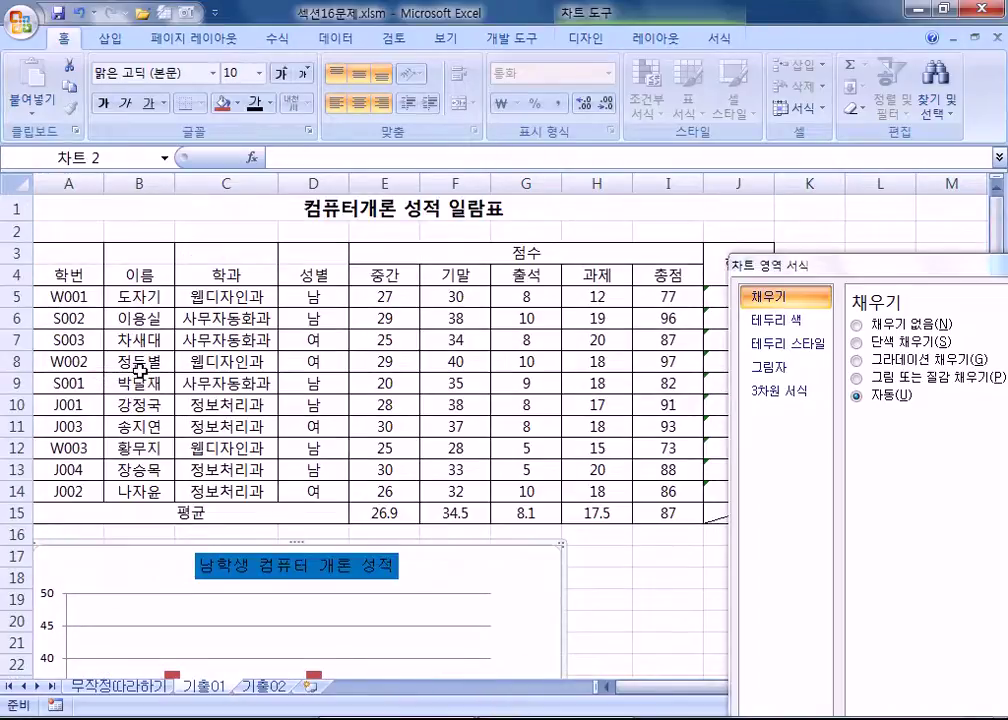
scroll(145, 374, "down", 3)
scroll(150, 378, "down", 2)
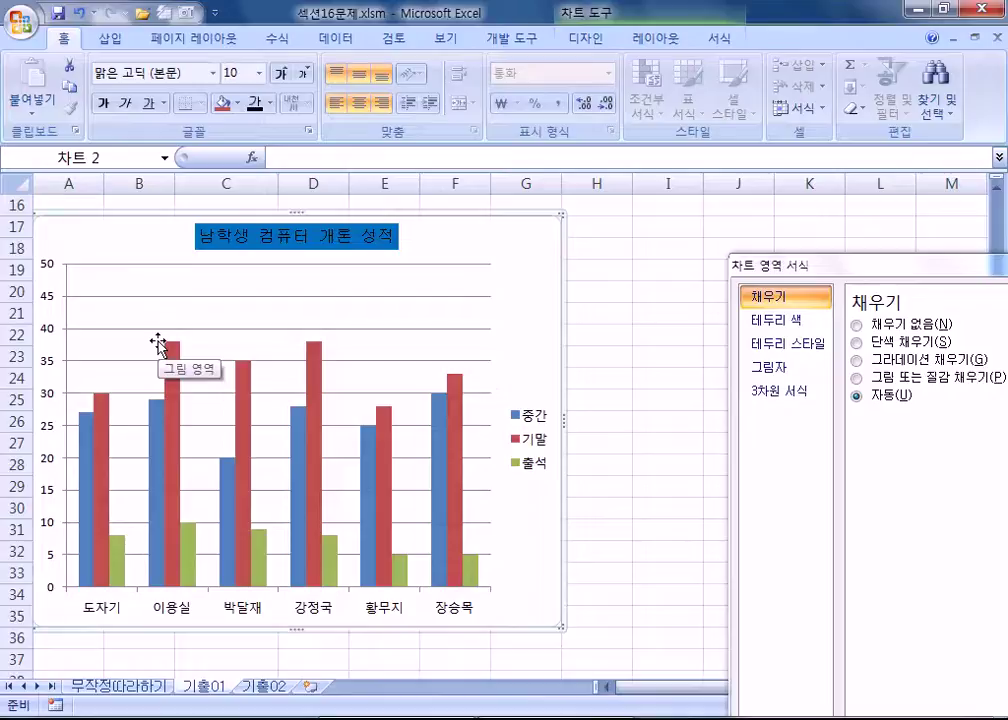
scroll(552, 413, "up", 5)
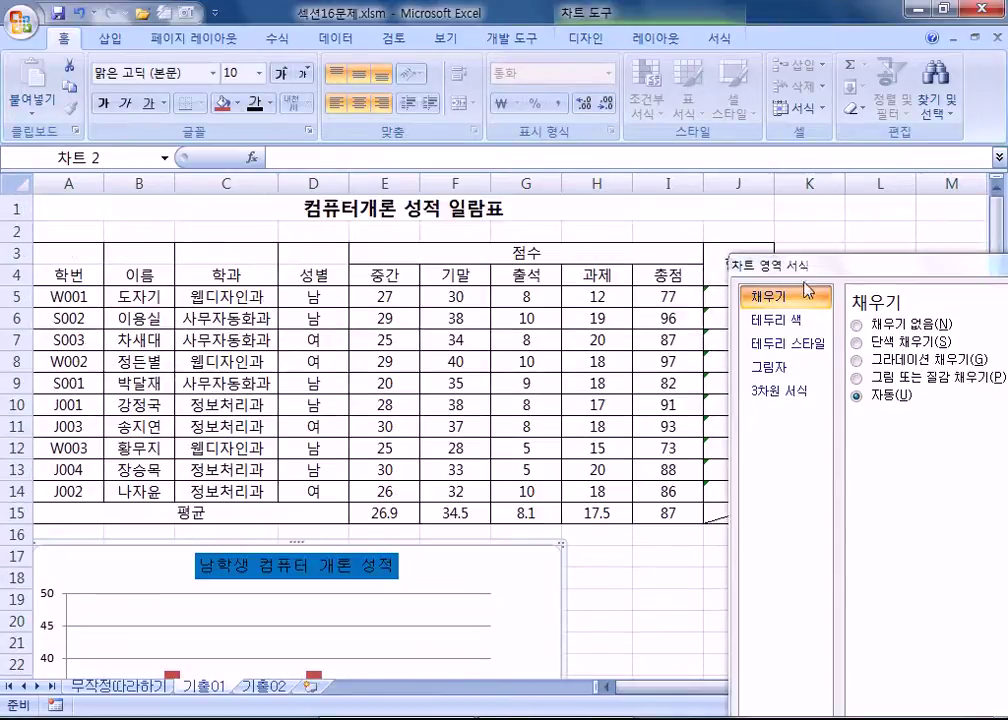
left_click_drag(820, 280, 852, 490)
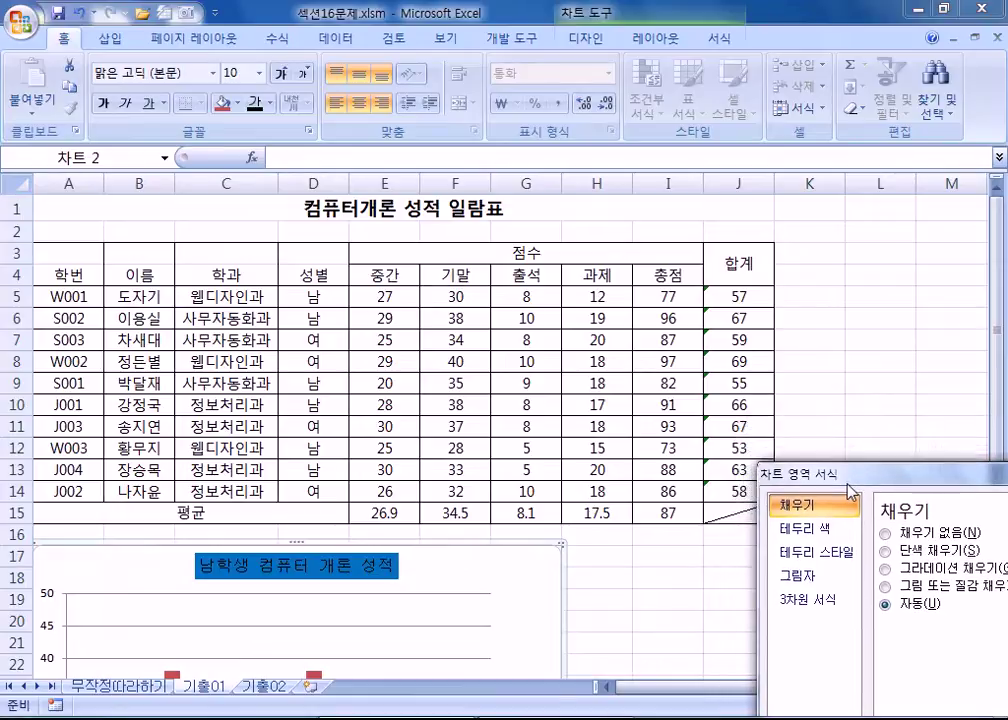
left_click_drag(848, 490, 904, 292)
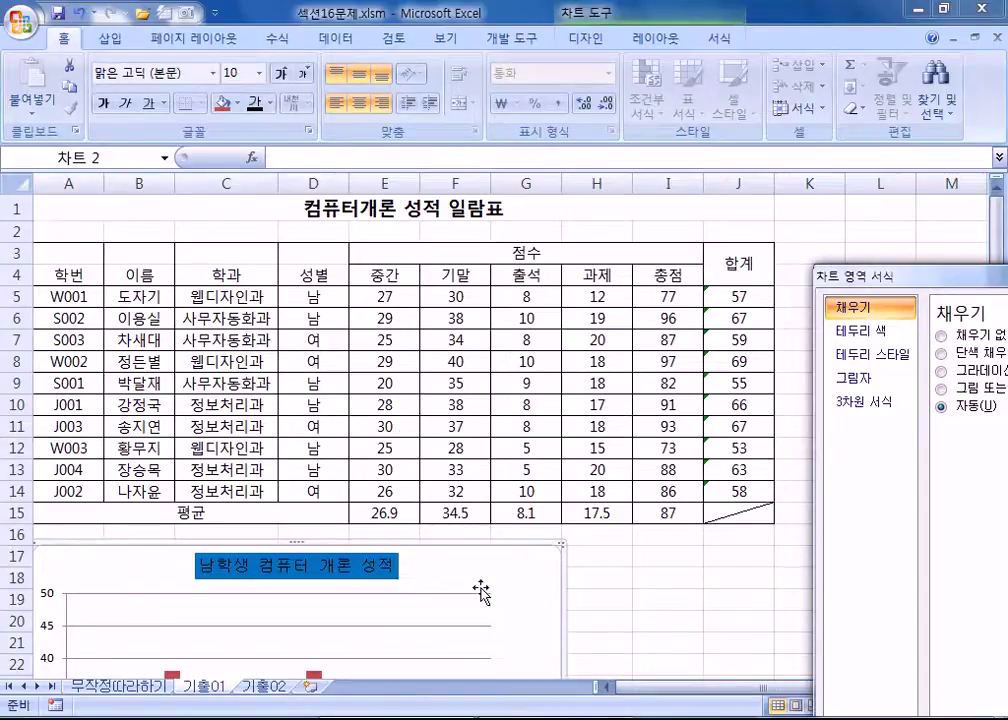
scroll(537, 597, "down", 4)
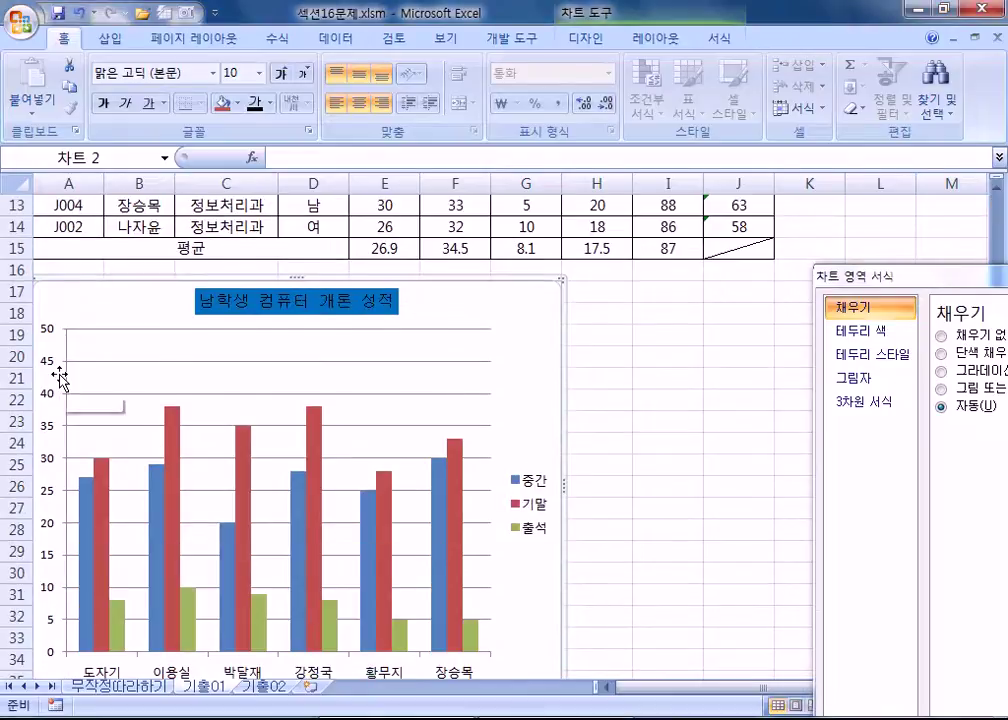
scroll(60, 380, "up", 3)
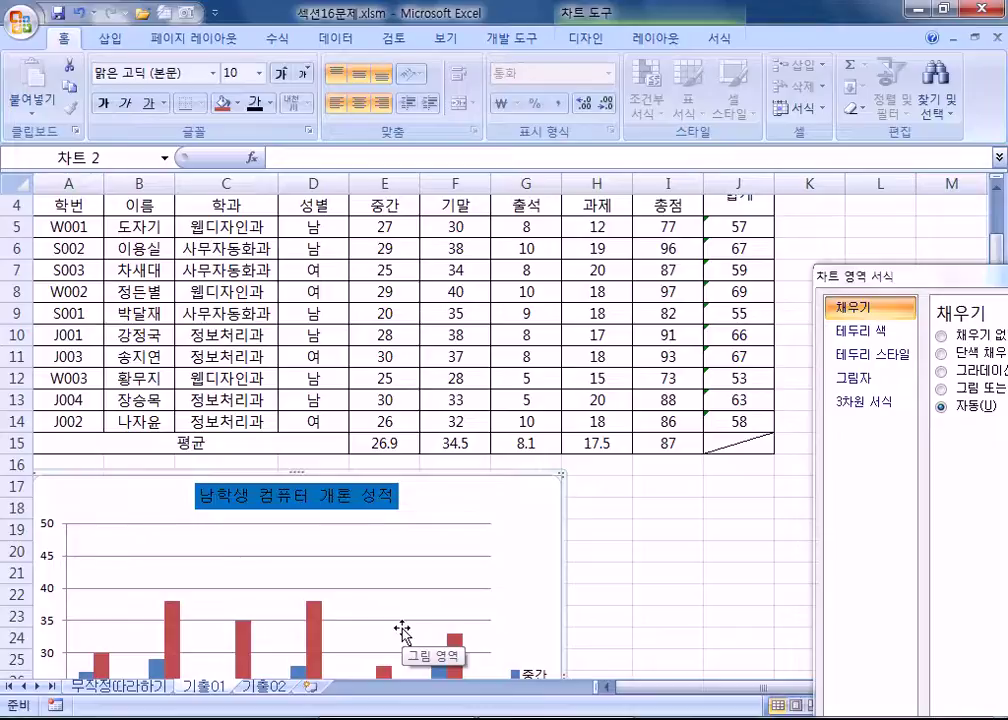
scroll(401, 630, "down", 5)
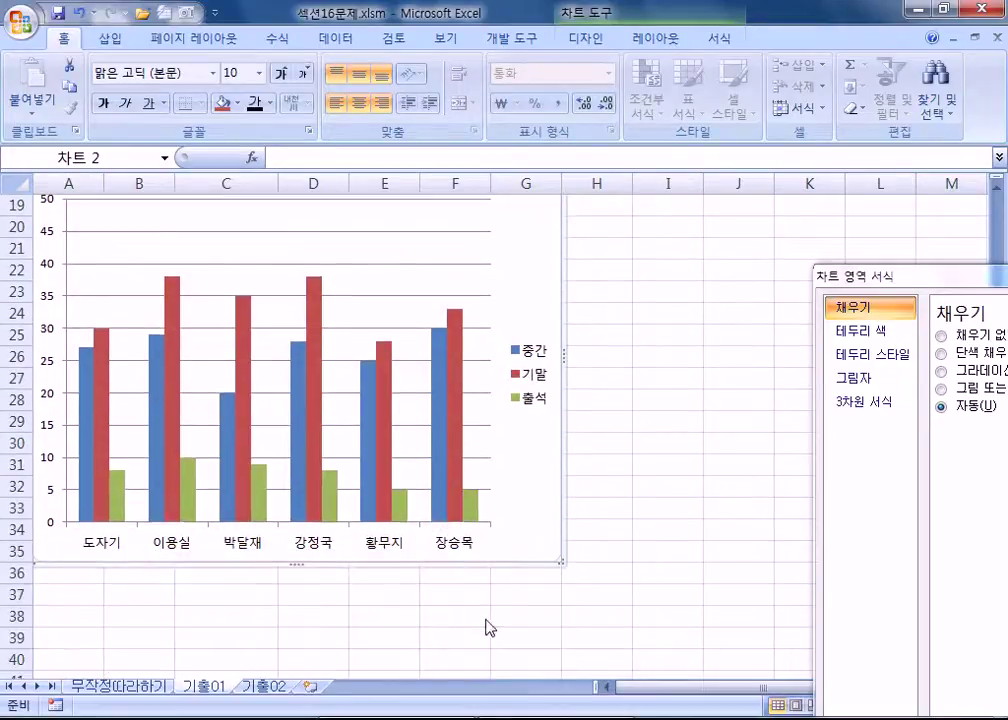
Select the 기말 series in the chart, narrowing the selection to only the fourth student's 기말 column.
left_click(244, 428)
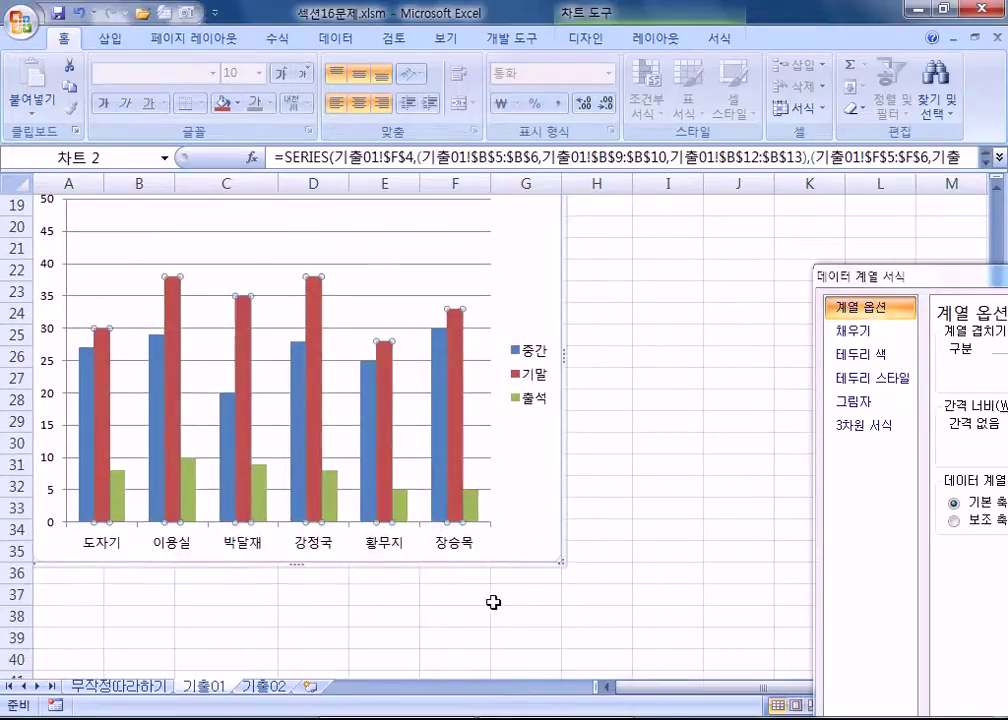
left_click(515, 490)
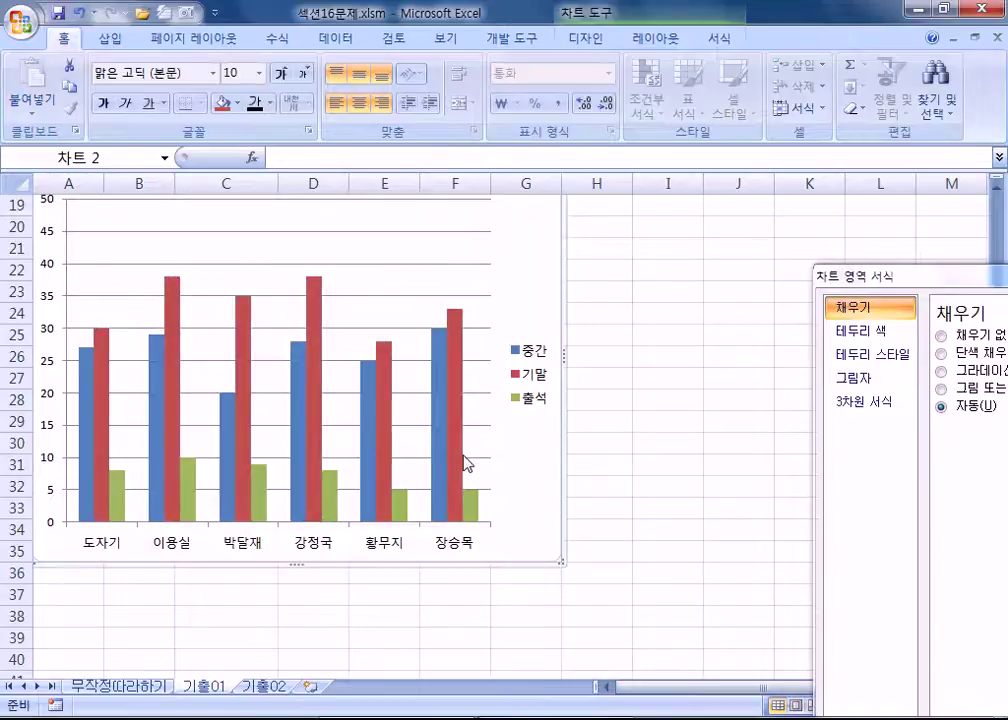
left_click(461, 463)
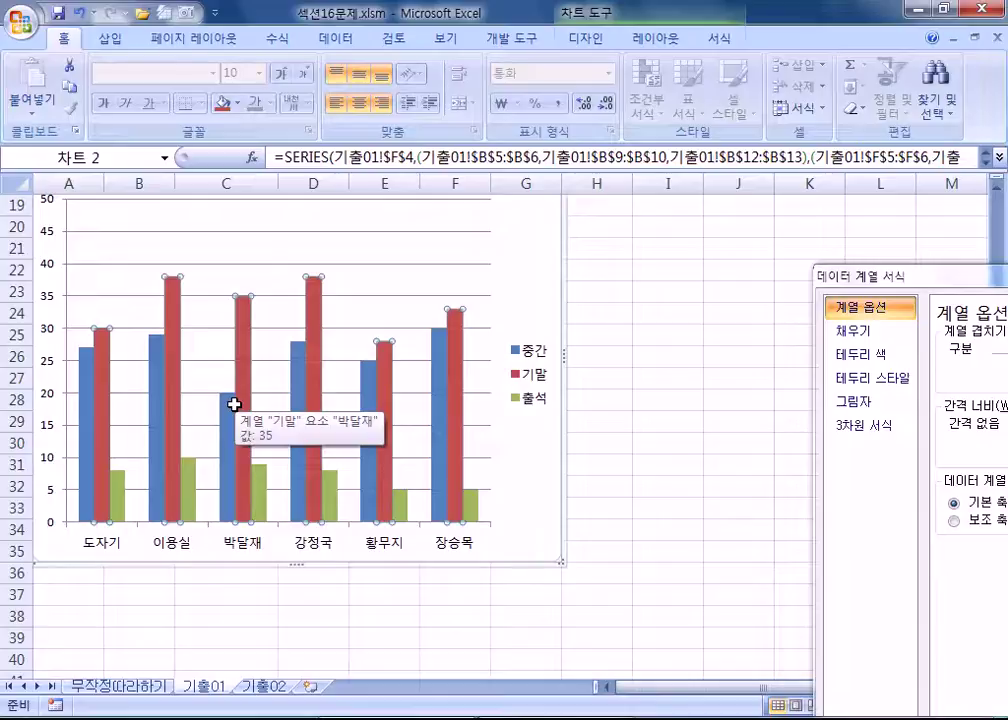
left_click(316, 405)
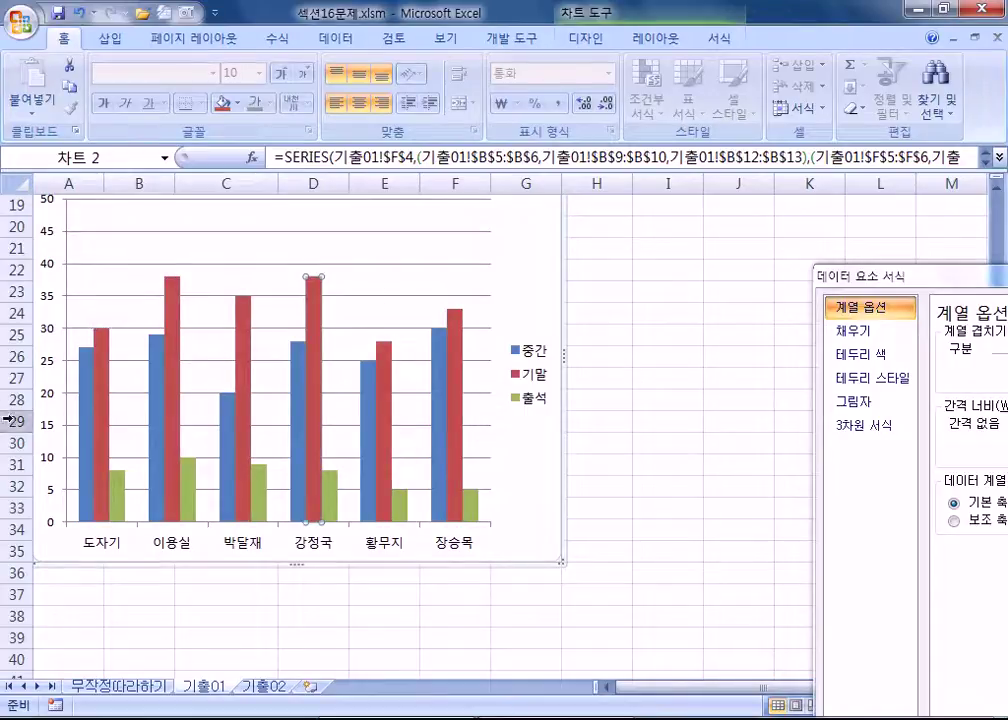
mouse_move(321, 310)
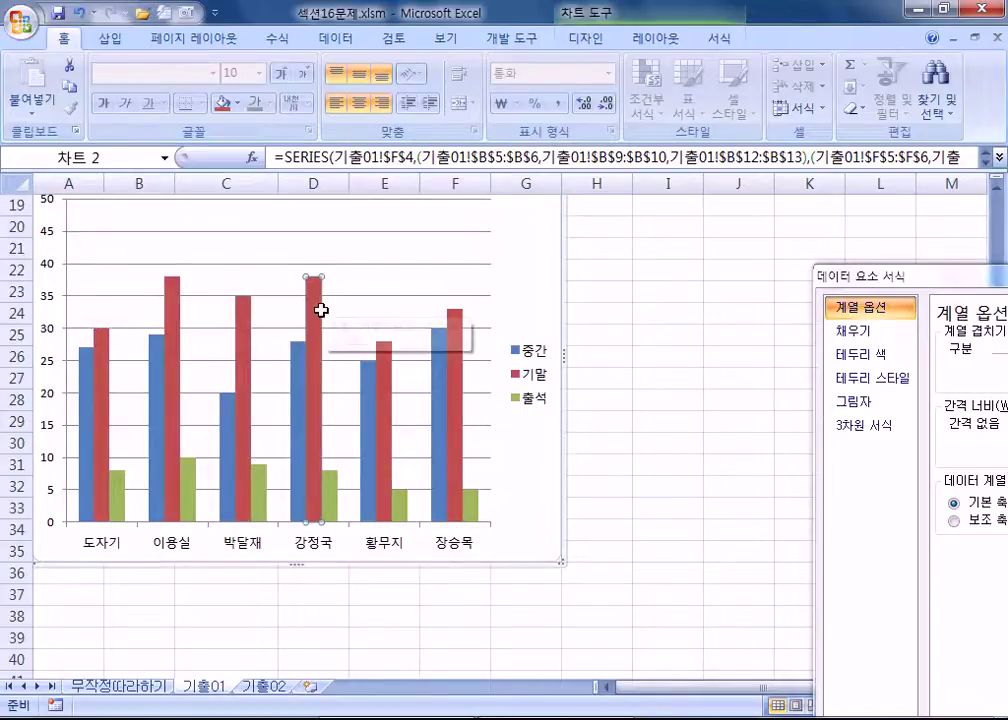
left_click(513, 281)
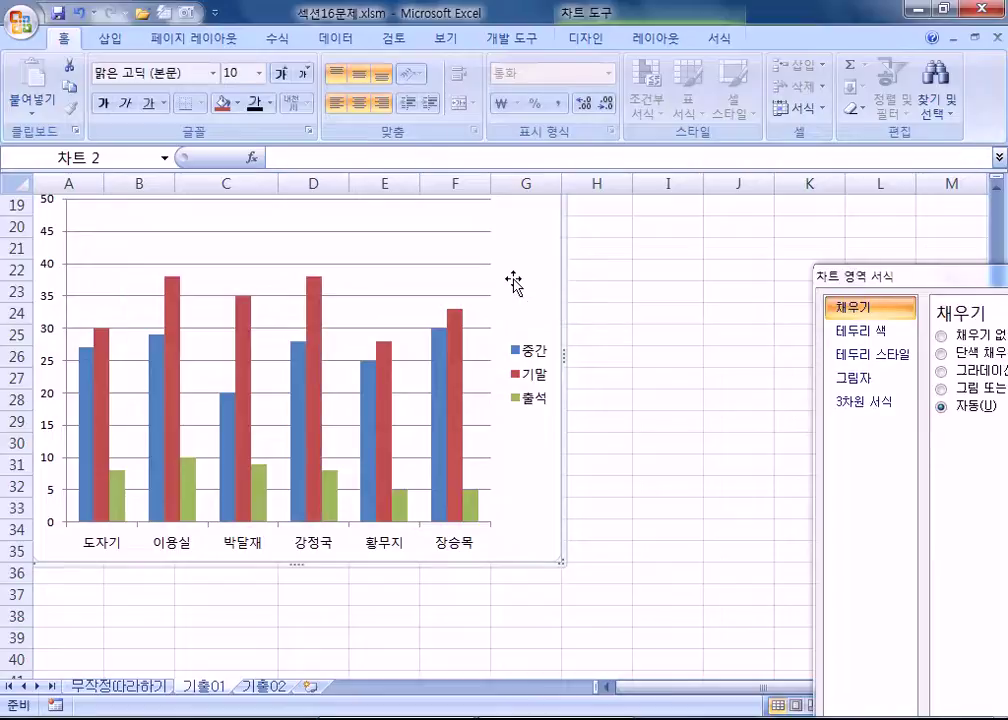
left_click(245, 347)
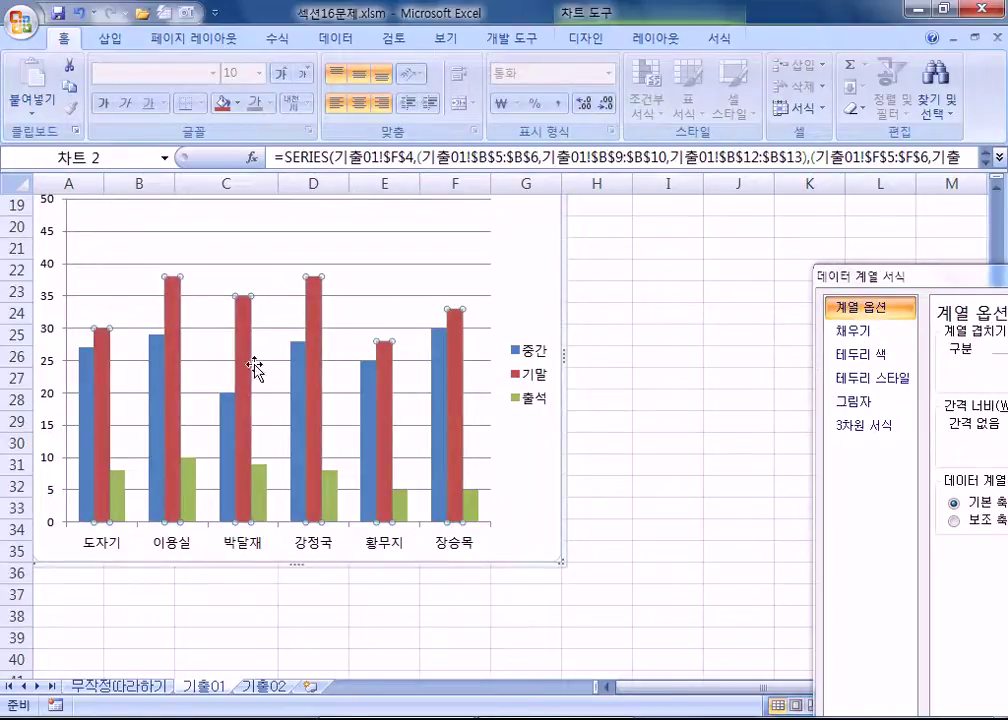
left_click(320, 343)
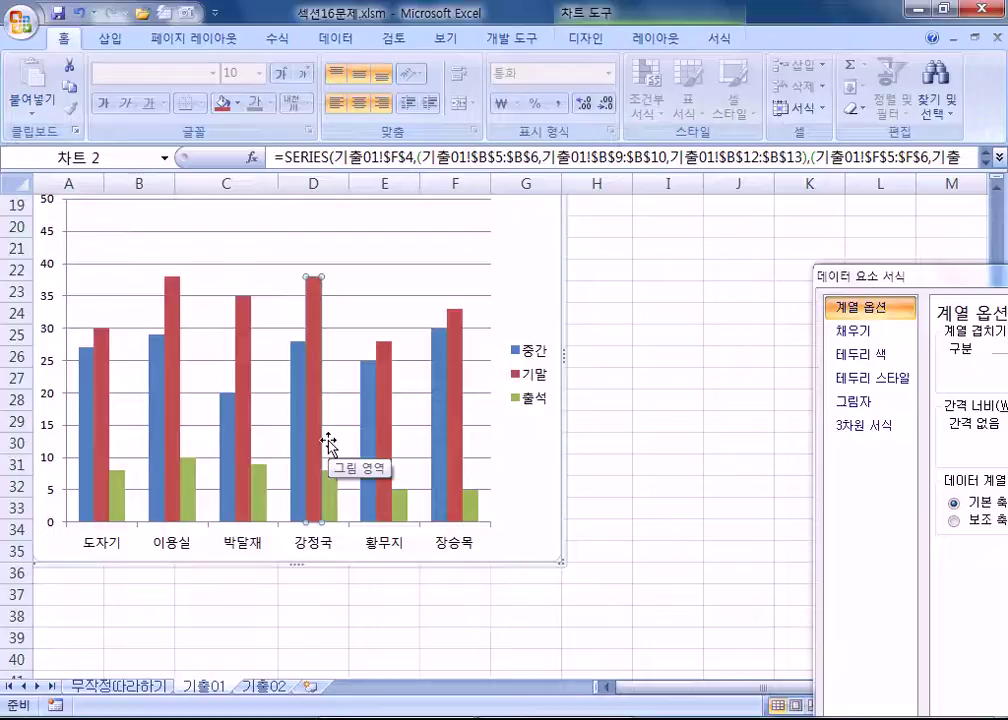
Add a data label at the inside end of the fourth student's 기말 bar.
left_click(660, 40)
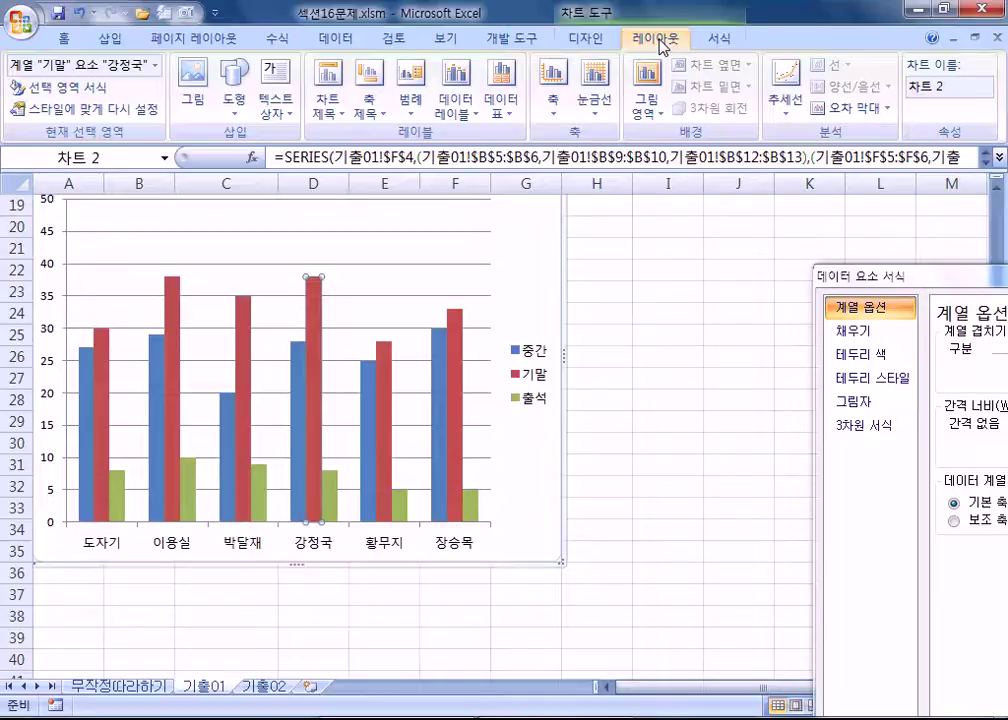
left_click(455, 115)
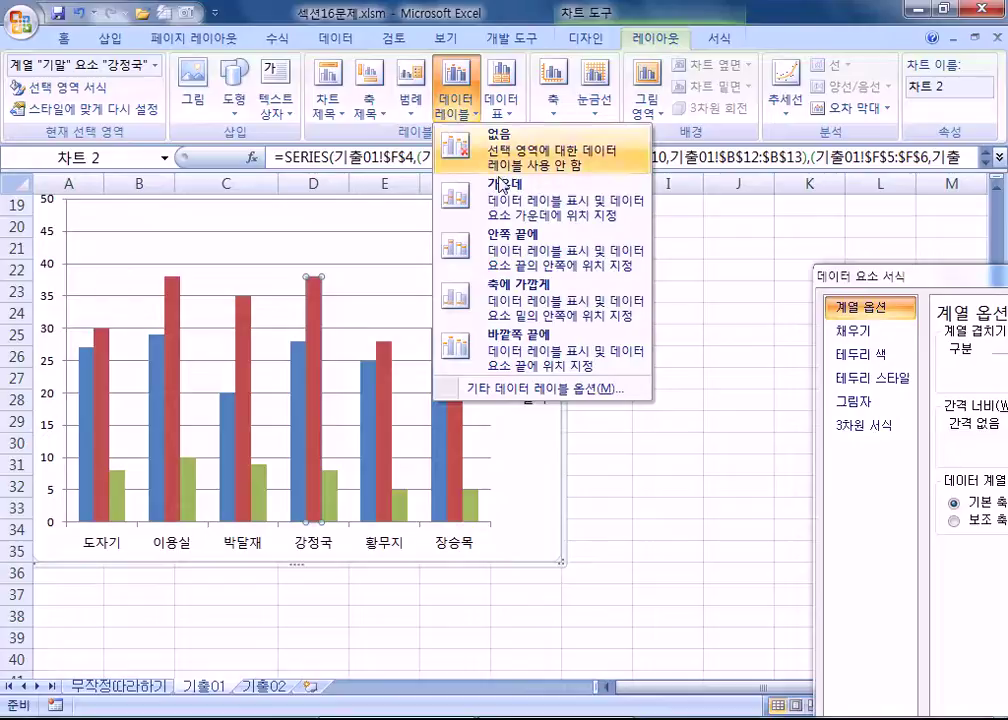
left_click(512, 240)
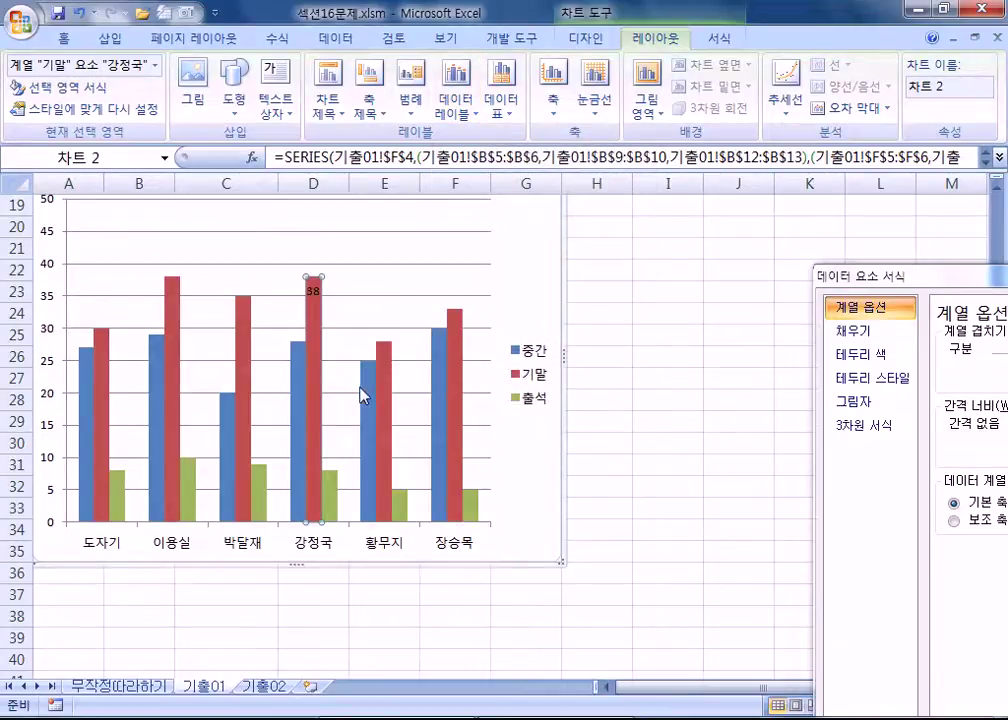
mouse_move(360, 395)
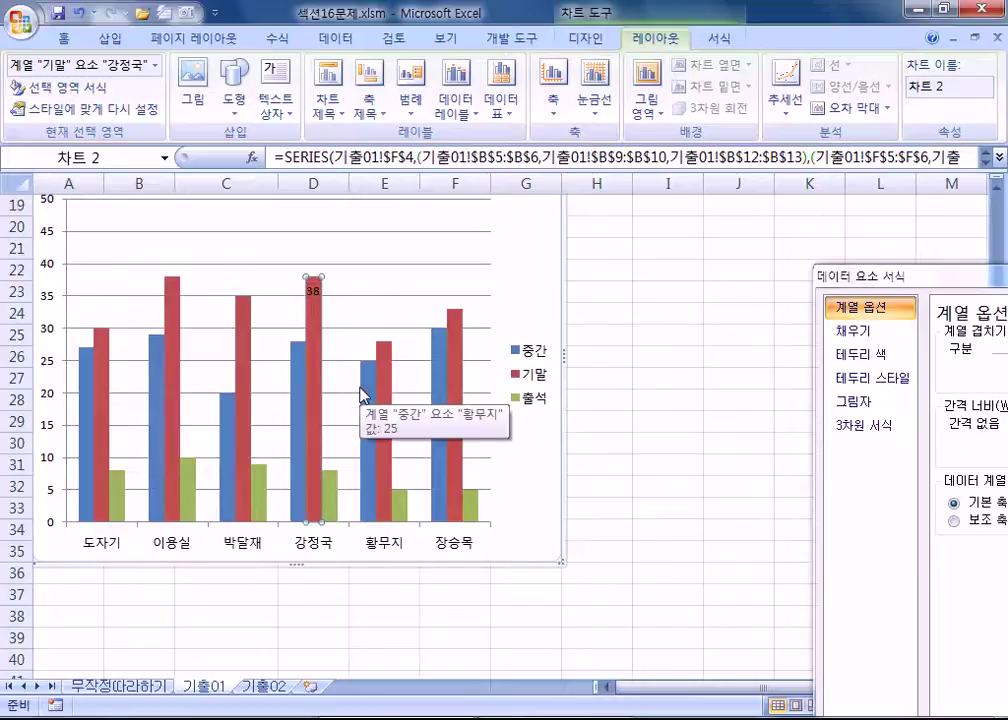
left_click_drag(918, 276, 710, 150)
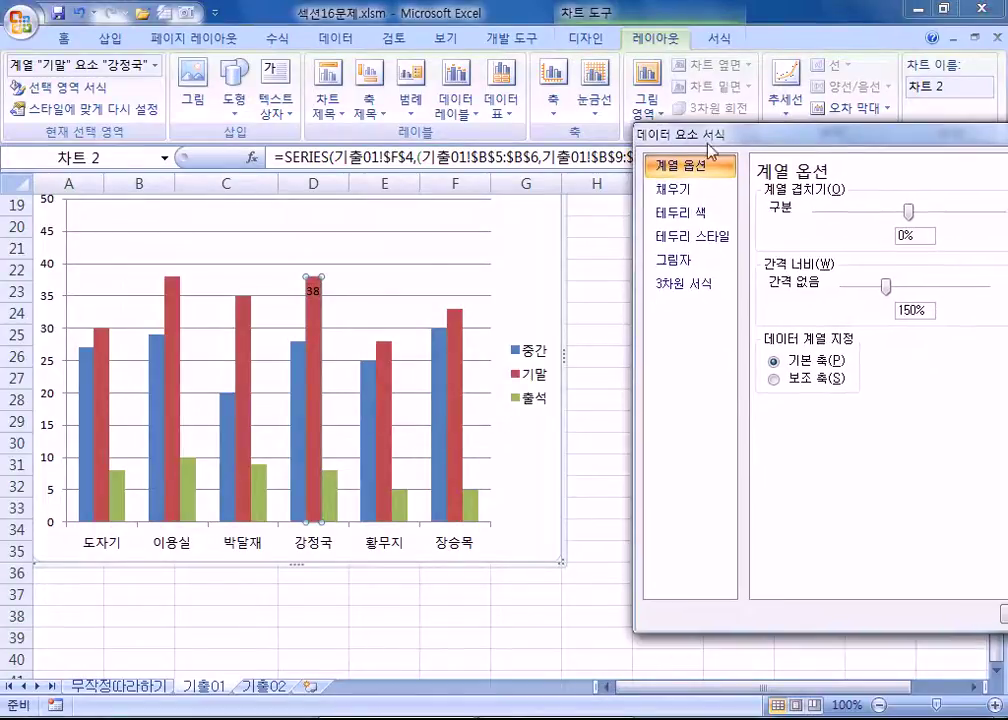
left_click(311, 296)
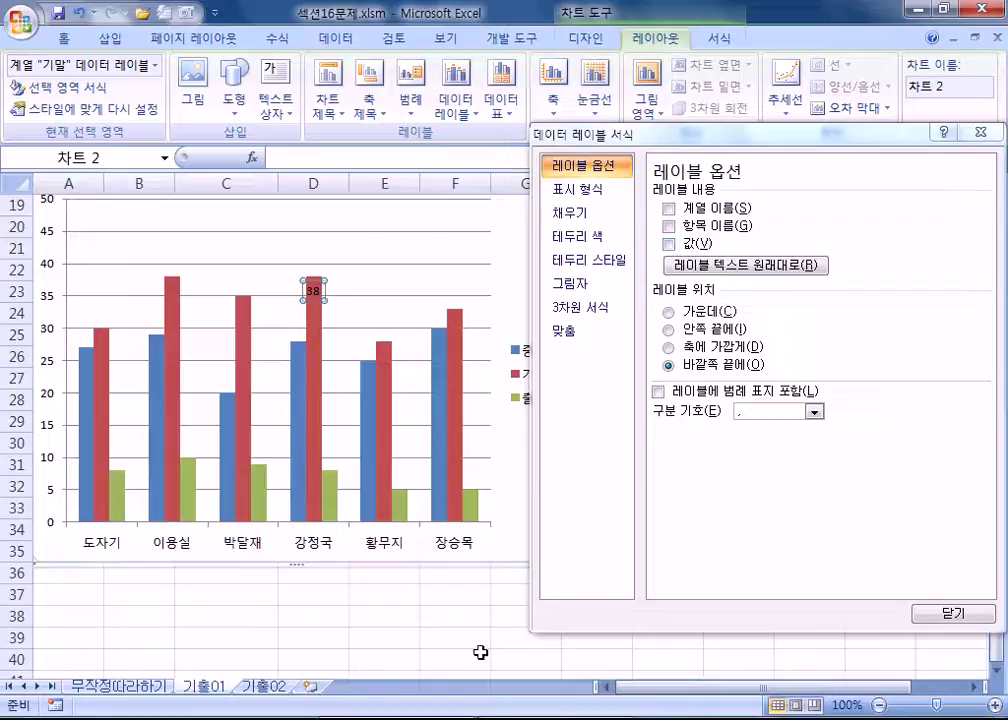
left_click(439, 290)
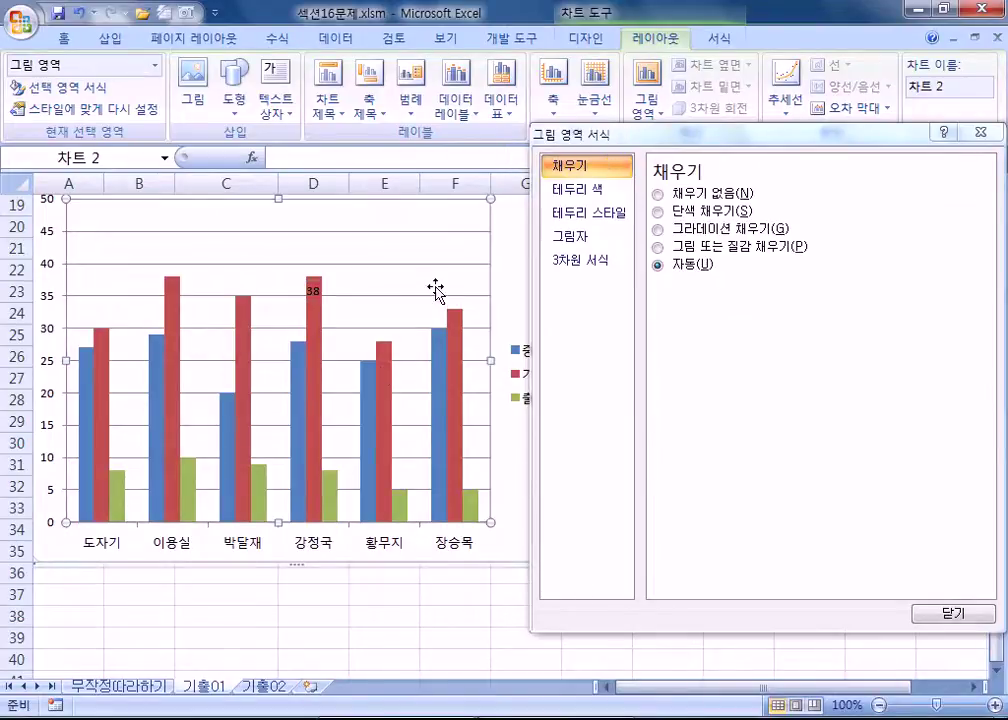
left_click(315, 416)
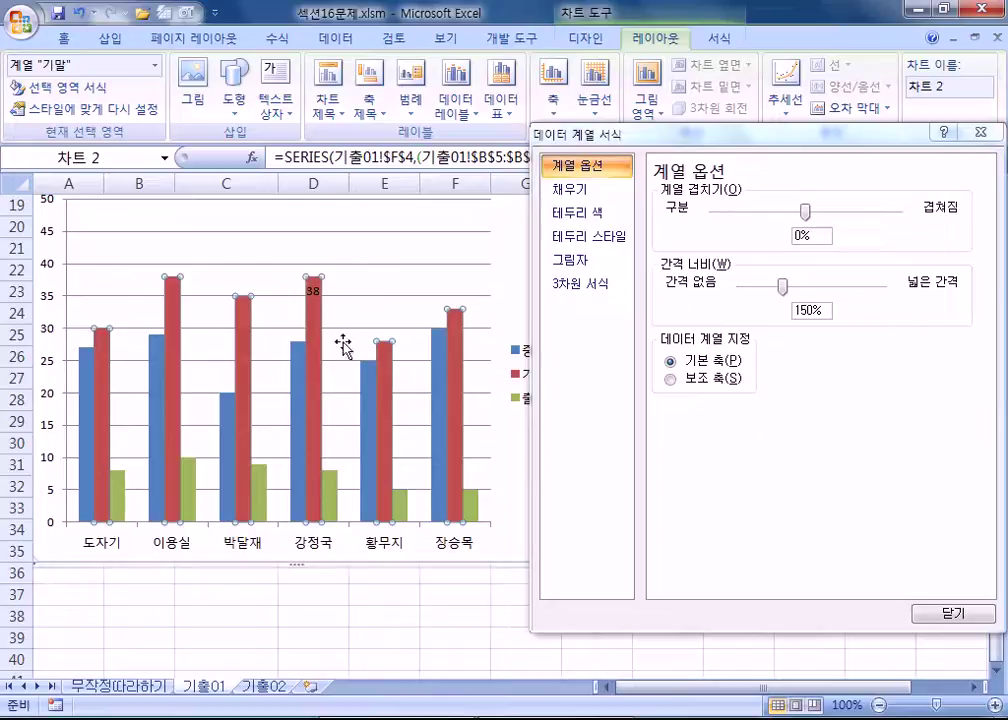
left_click(312, 423)
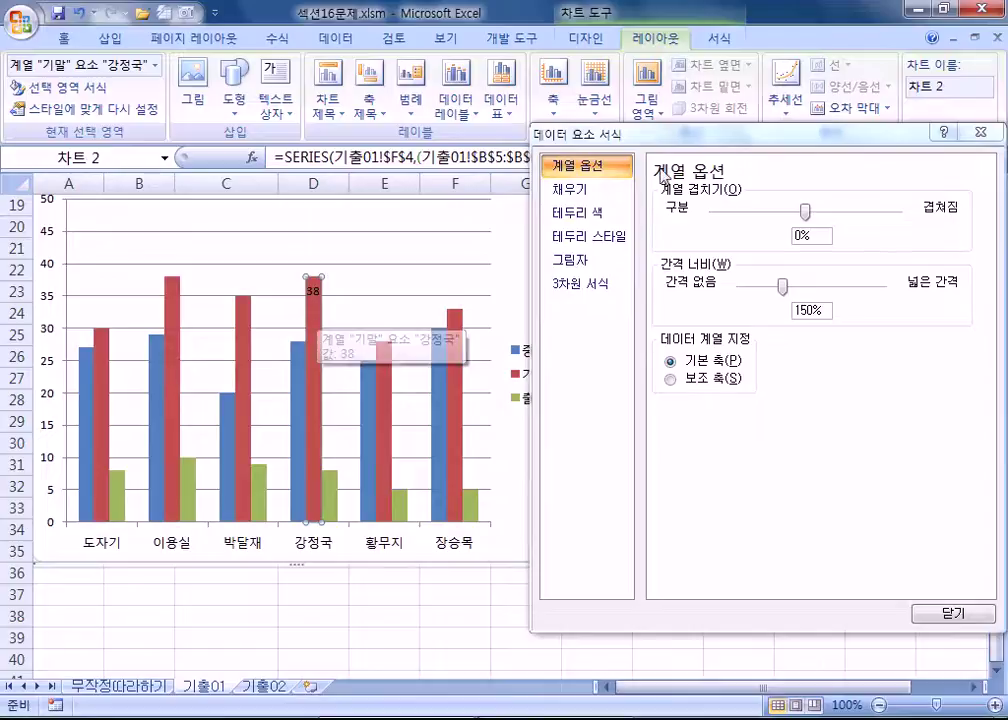
left_click_drag(689, 140, 819, 224)
left_click(455, 110)
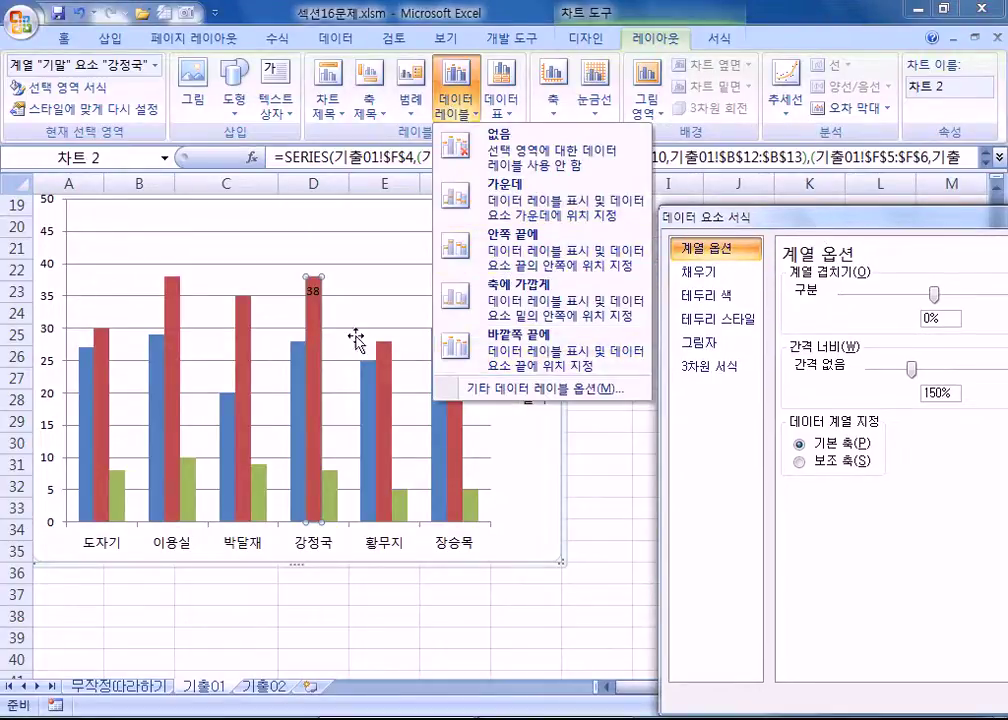
left_click(313, 347)
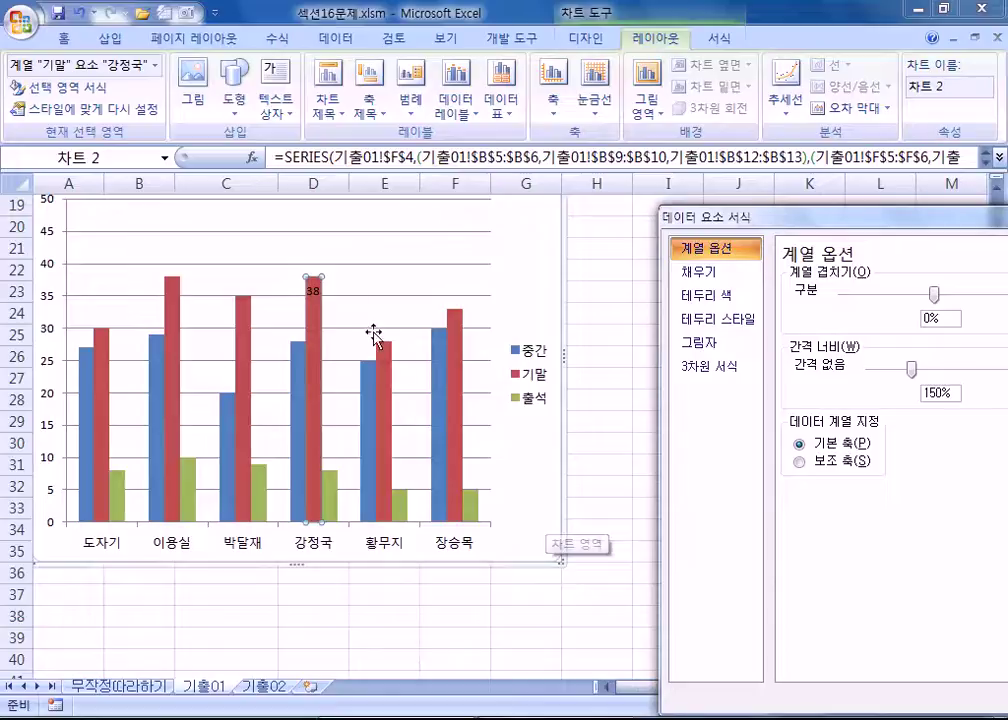
left_click_drag(313, 291, 352, 340)
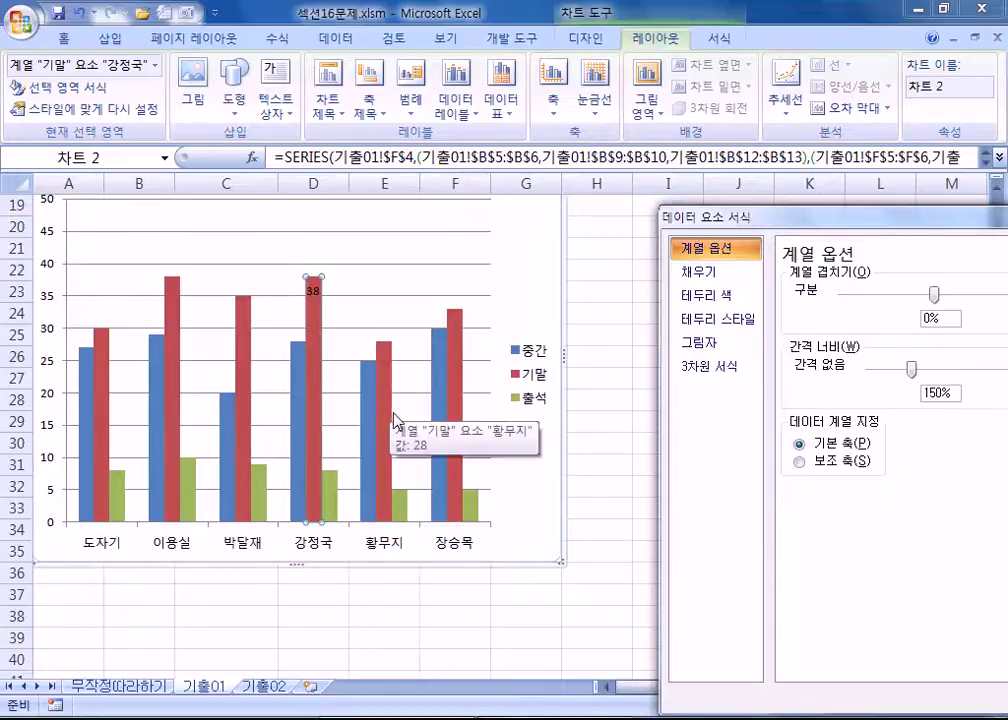
Set the data labels of the whole 기말 series to show the category name without the value.
left_click(311, 290)
left_click_drag(844, 222, 689, 112)
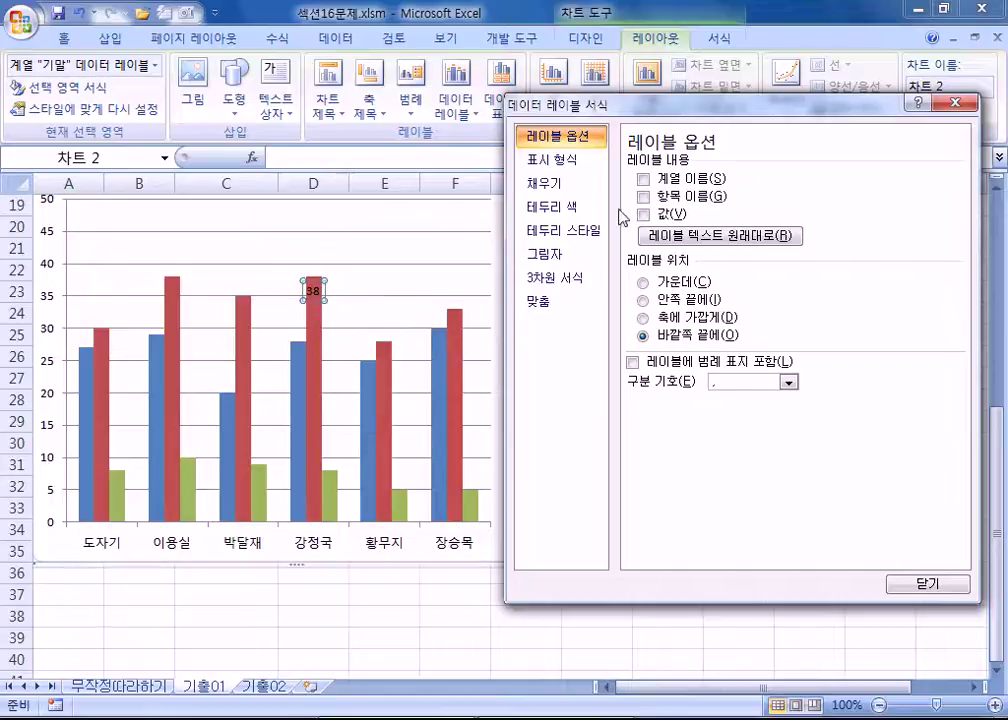
left_click(650, 198)
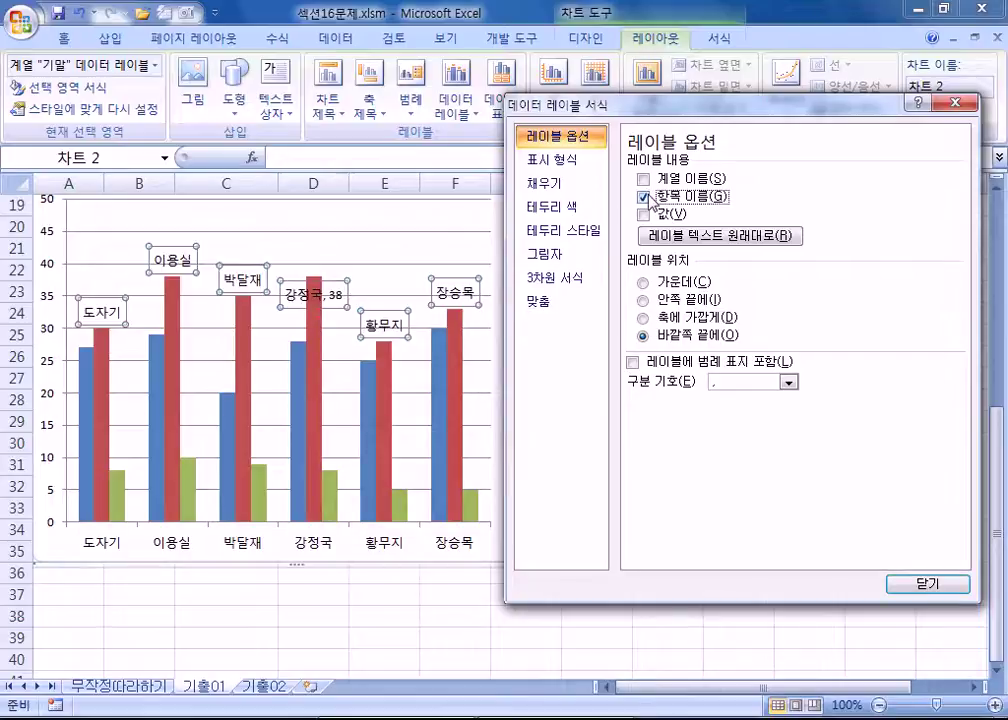
left_click(645, 214)
left_click(645, 214)
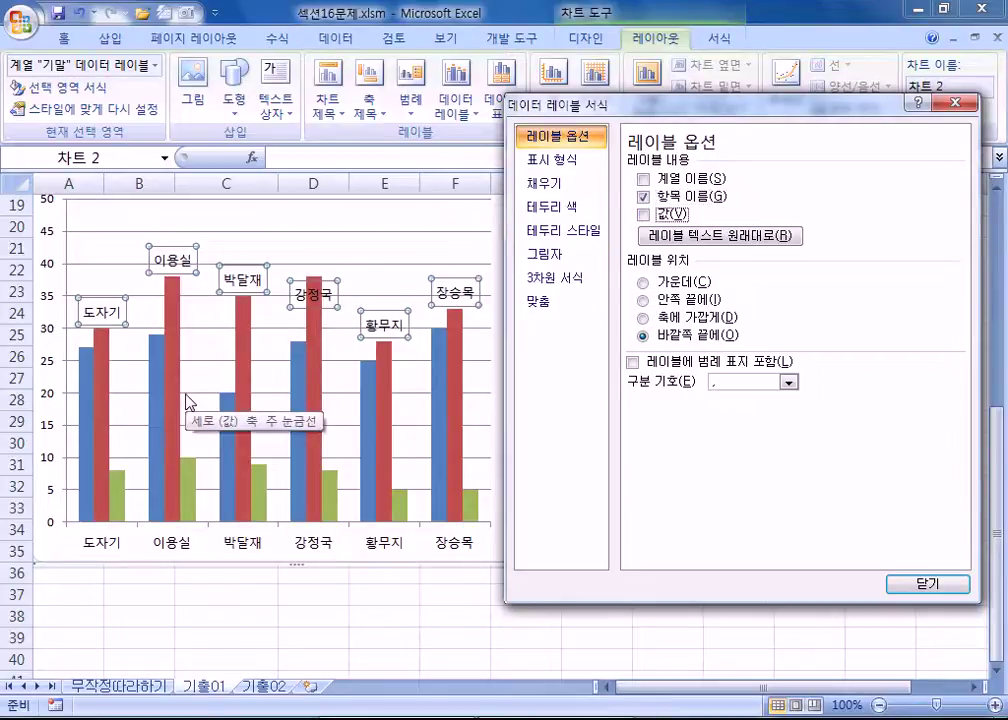
Switch the 기말 series labels from category name back to value, and remove the data labels from the chart.
left_click(644, 197)
left_click(644, 214)
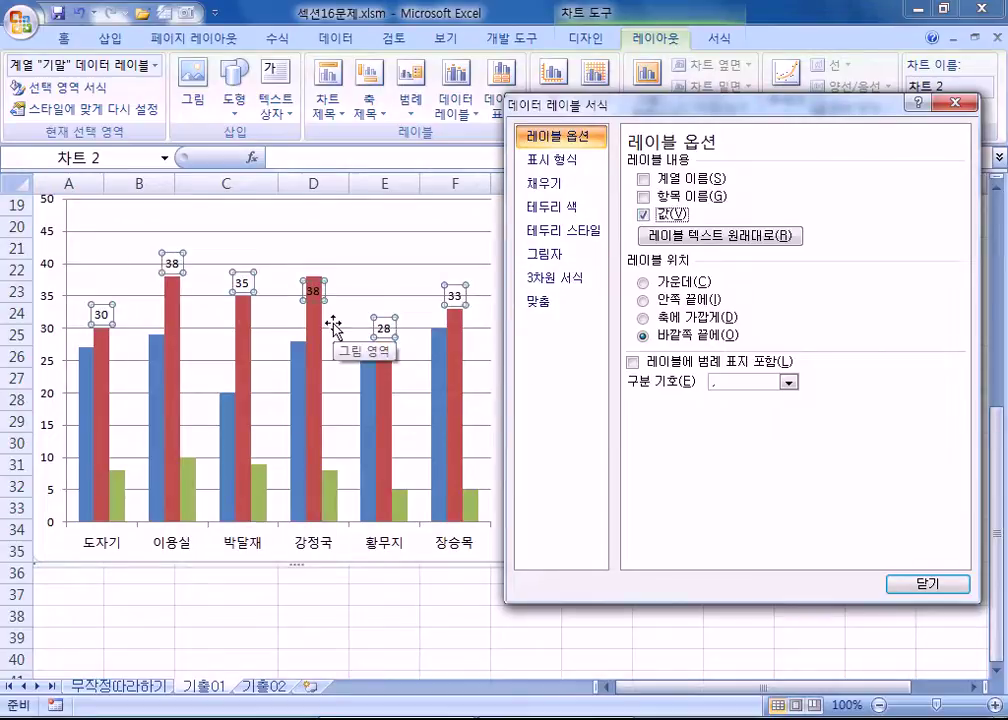
key("Escape")
key("Delete")
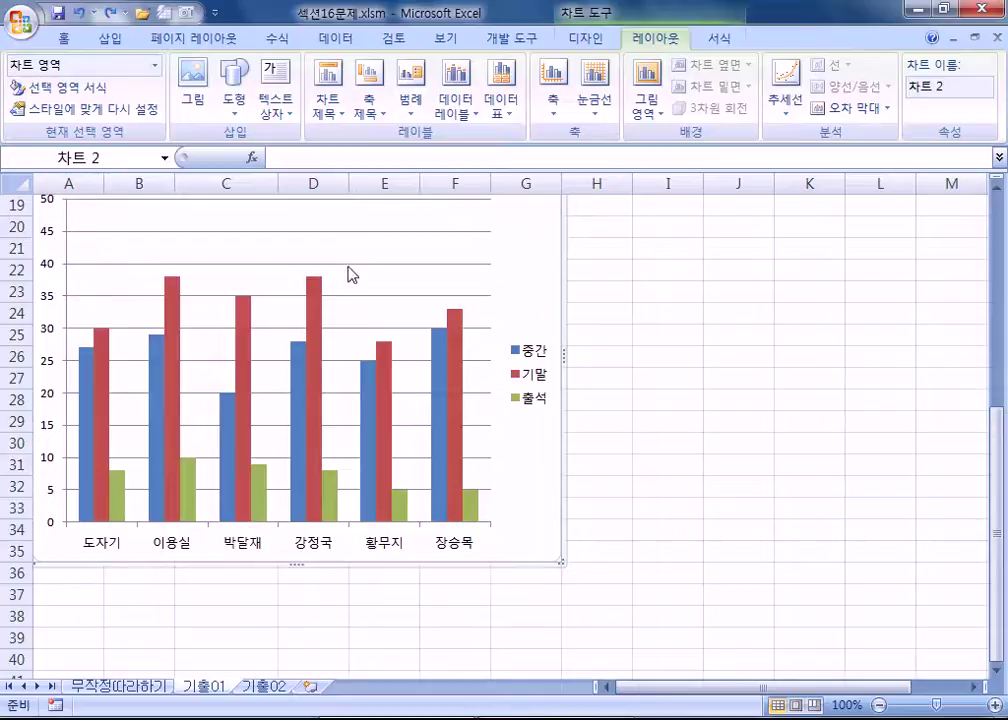
Add an inside-end data label to only the fourth student's bar in the 기말 series.
left_click(315, 317)
left_click(313, 320)
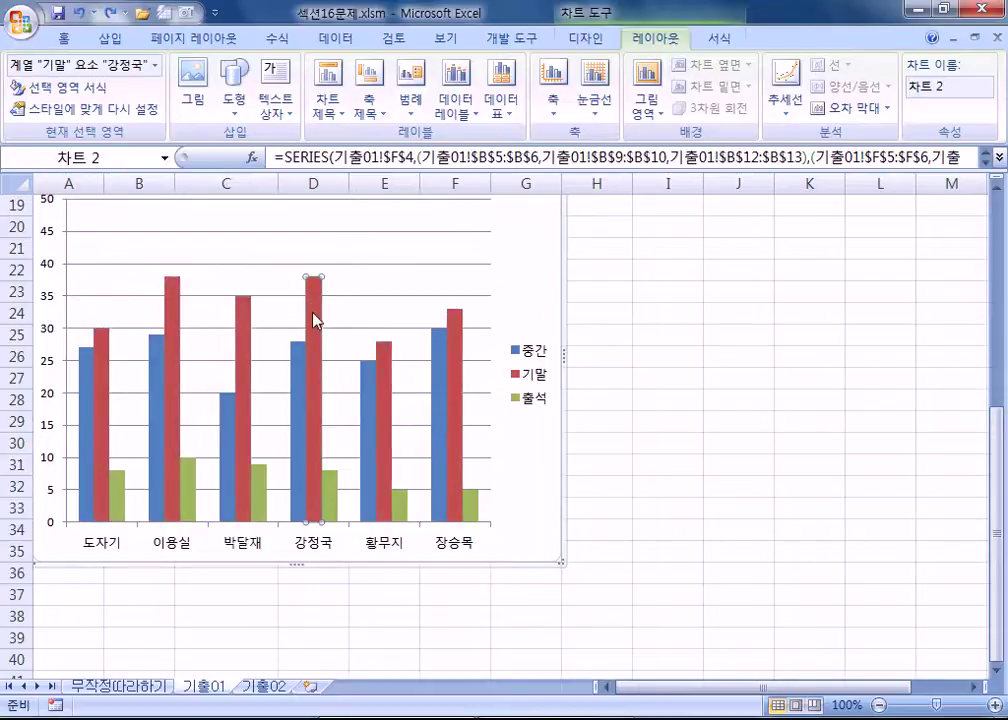
left_click(451, 112)
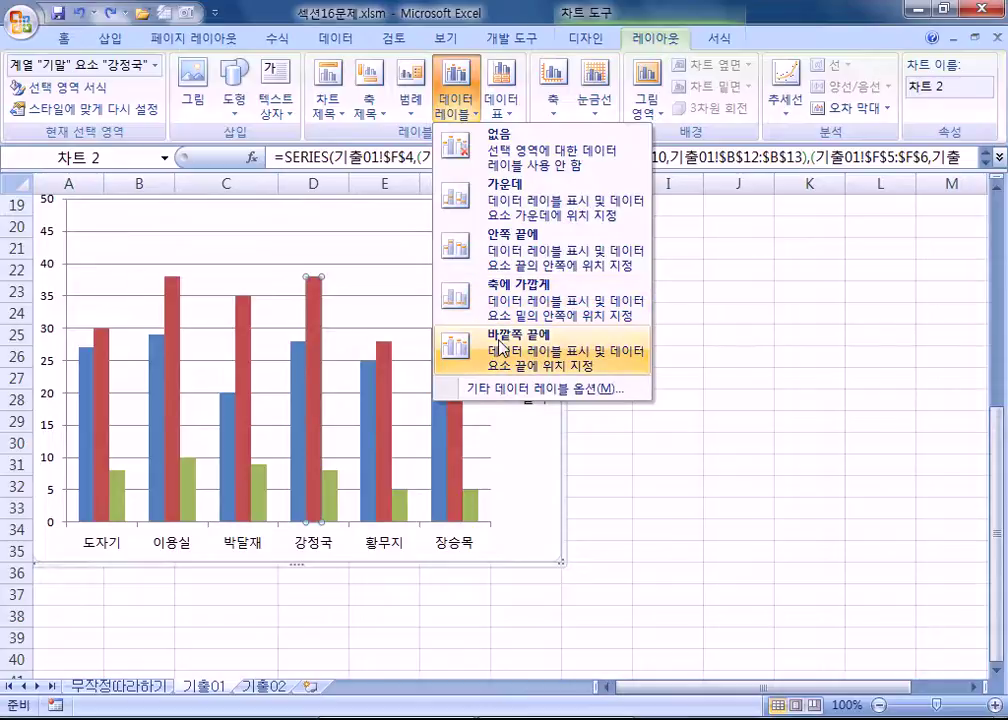
left_click(500, 257)
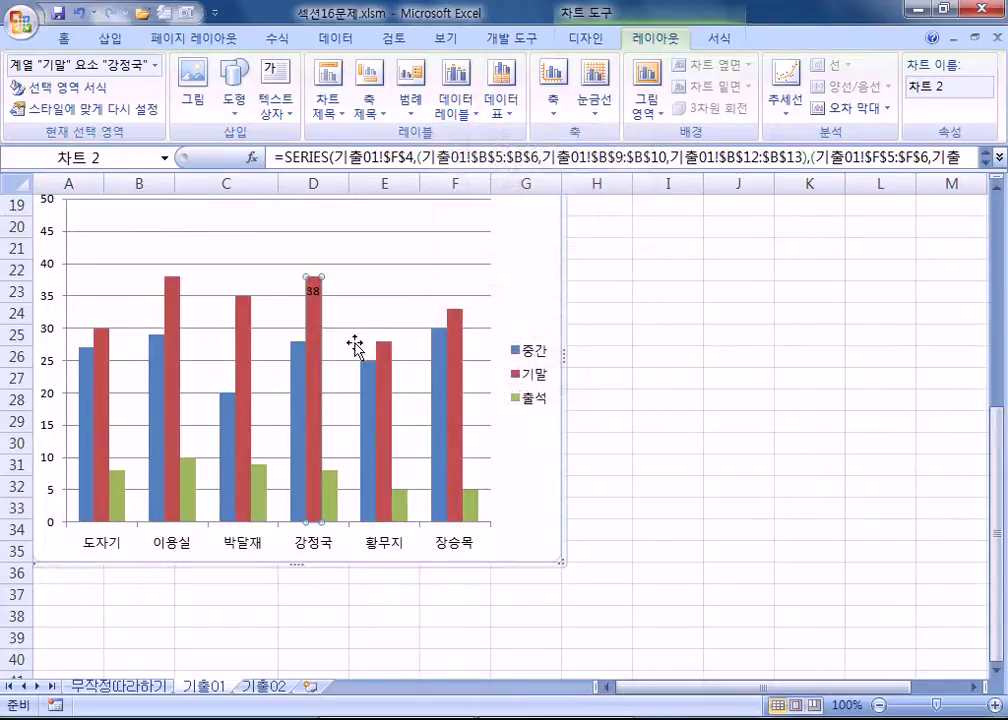
Try moving the fourth 기말 bar's label above the column, and return it to the inside end.
left_click(313, 291)
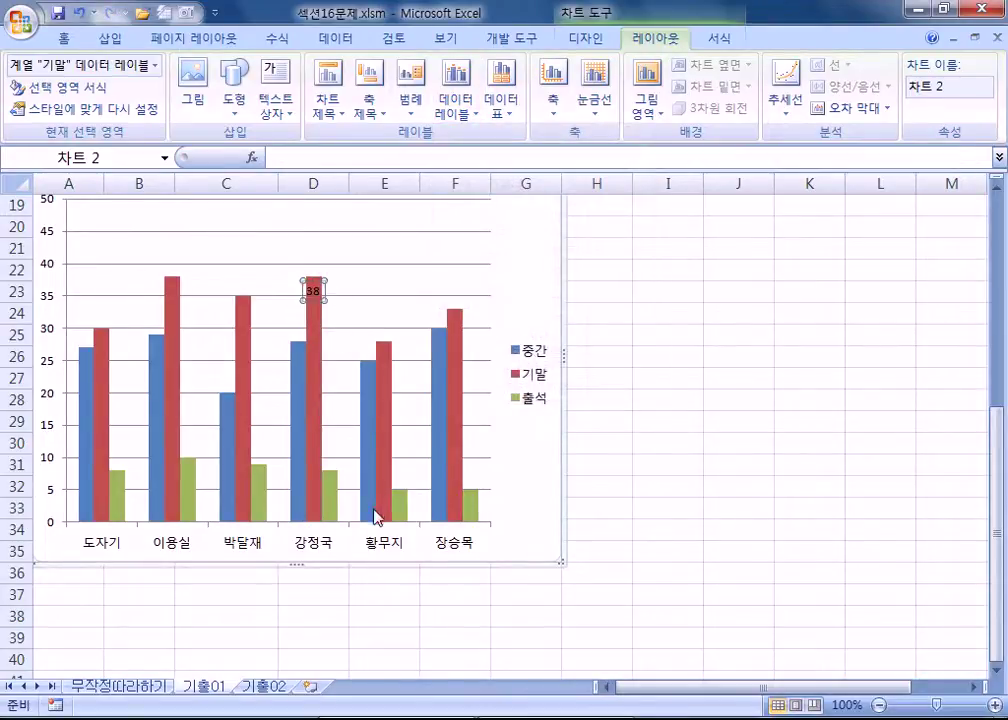
left_click(311, 289)
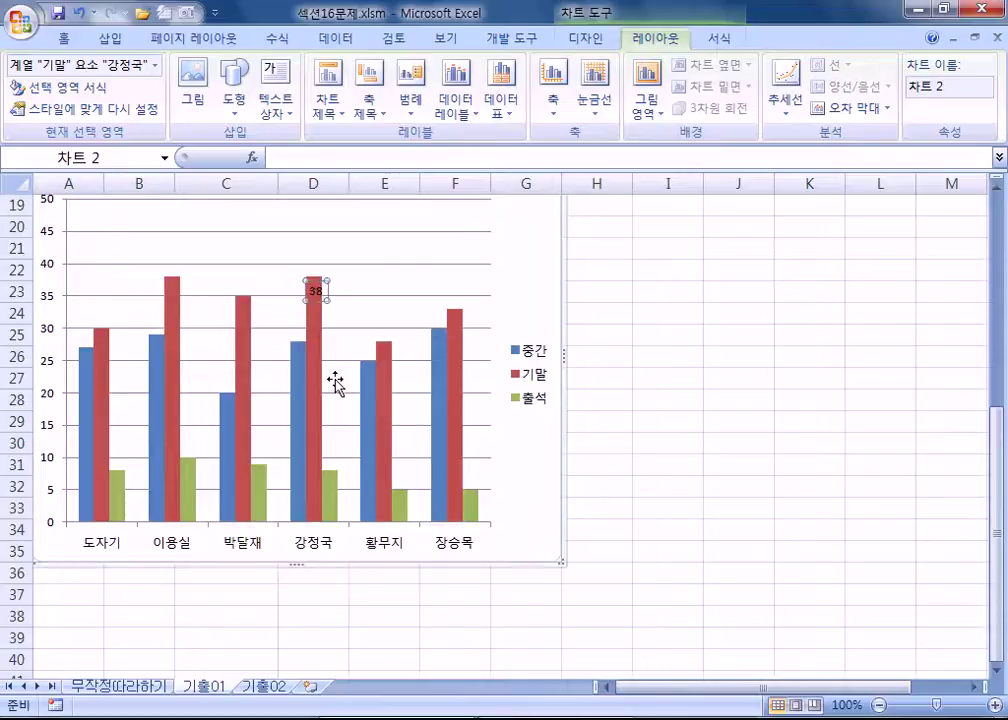
left_click_drag(327, 290, 328, 267)
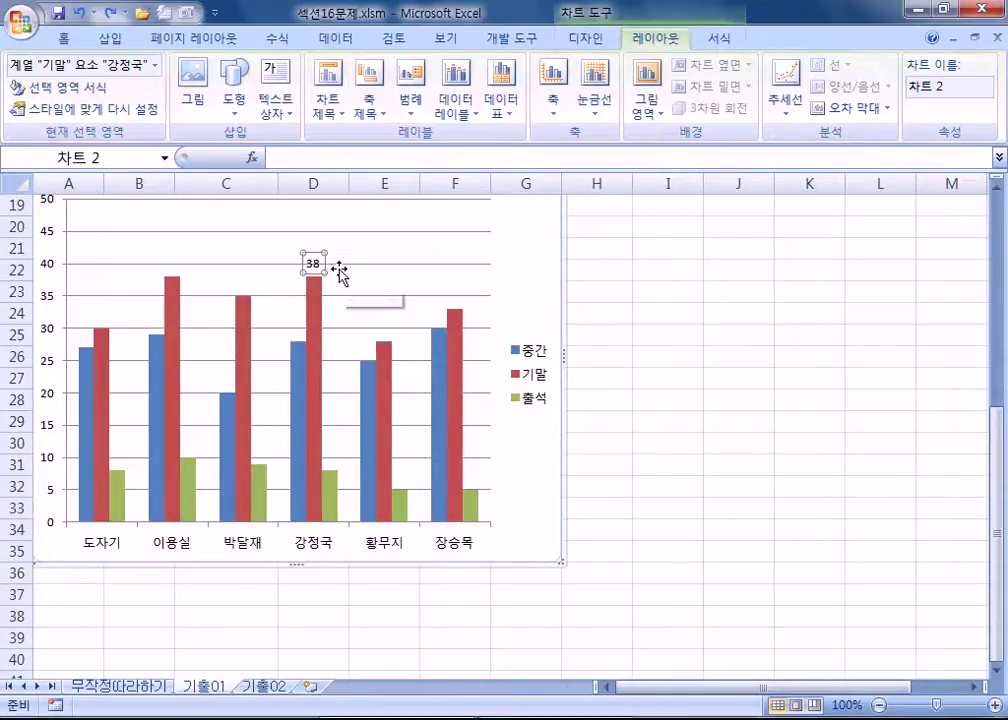
left_click(455, 100)
left_click(492, 244)
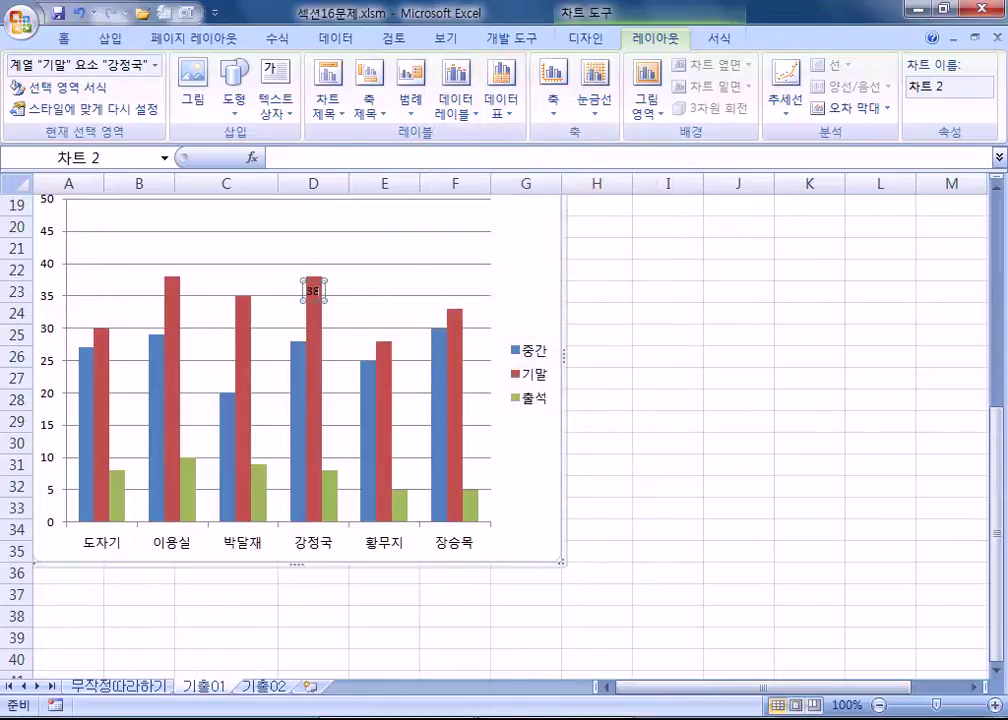
Format only the fourth 기말 bar's data label to show the category name instead of the value.
double_click(315, 296)
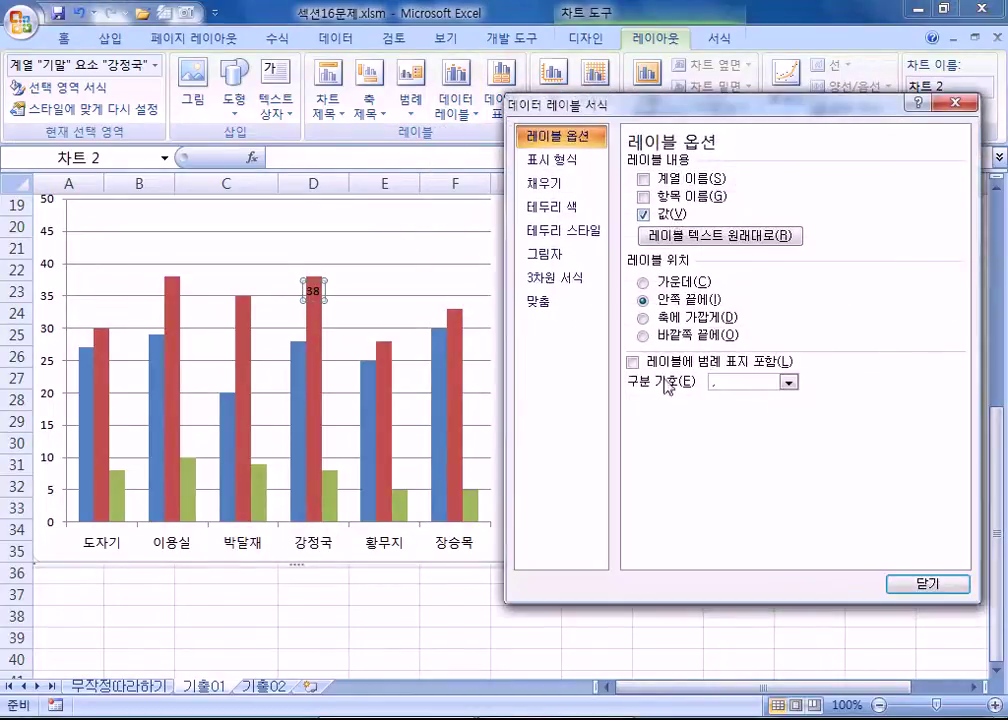
left_click(369, 270)
left_click(315, 290)
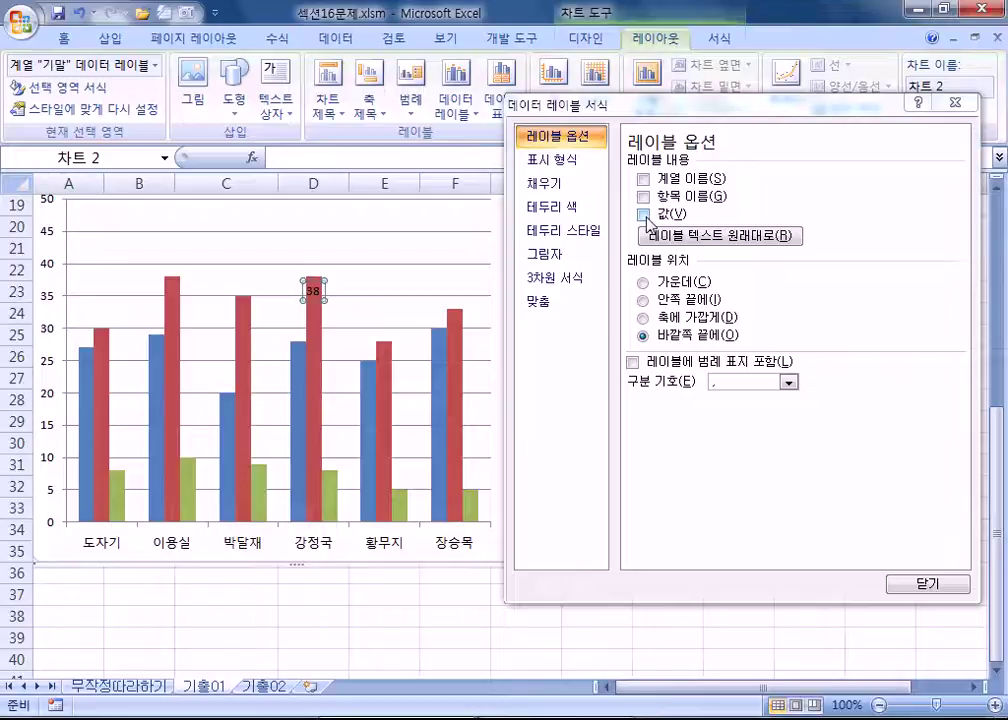
left_click(316, 298)
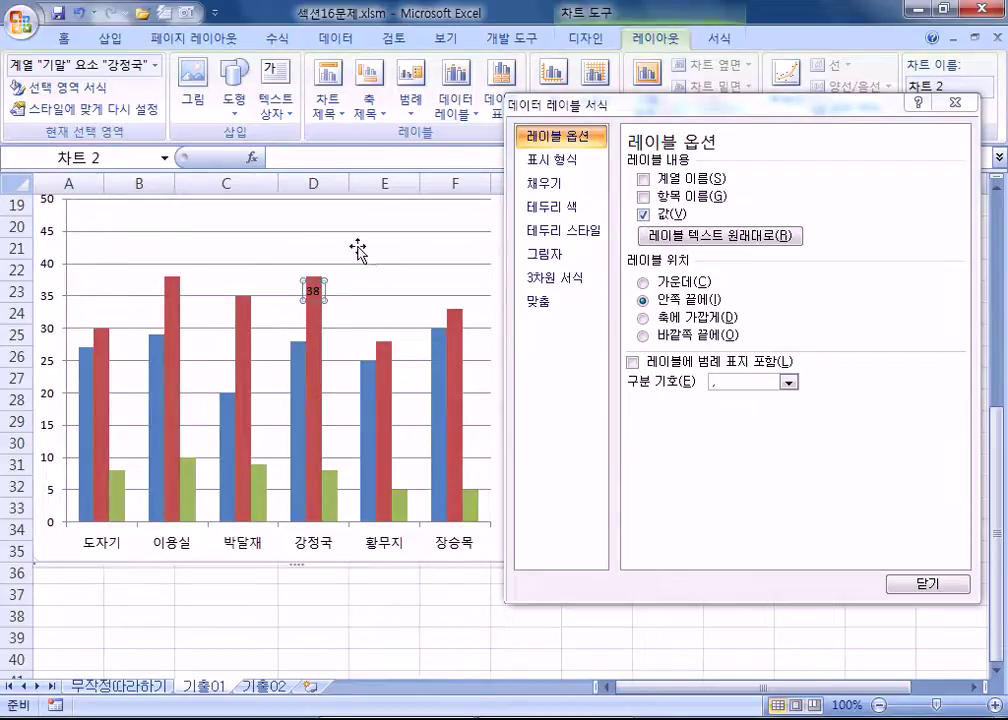
left_click(680, 198)
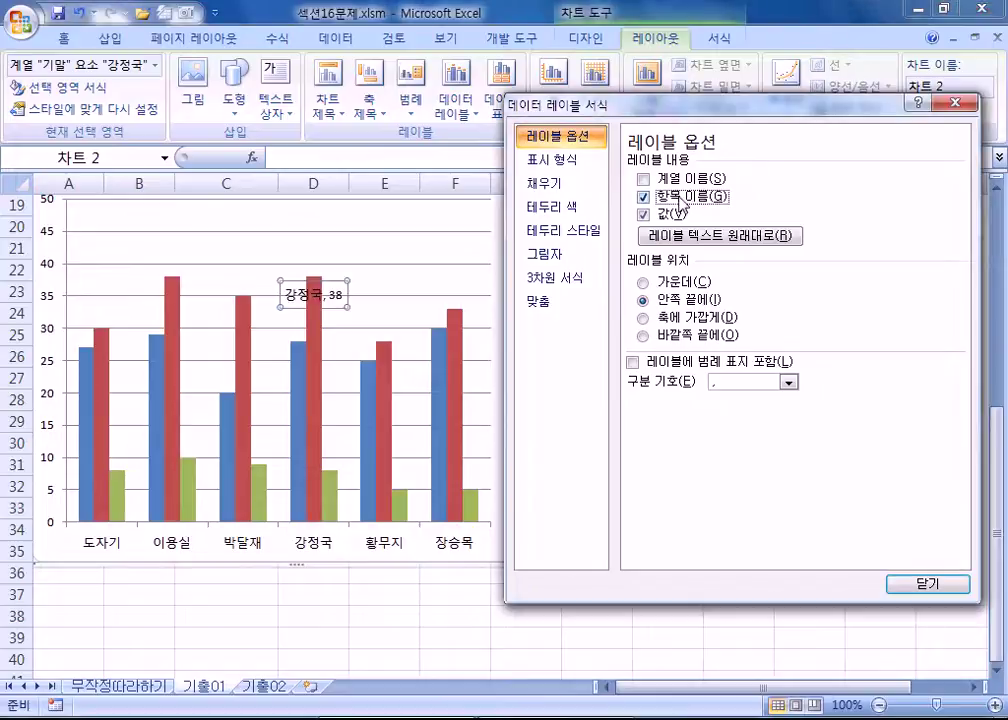
left_click(644, 214)
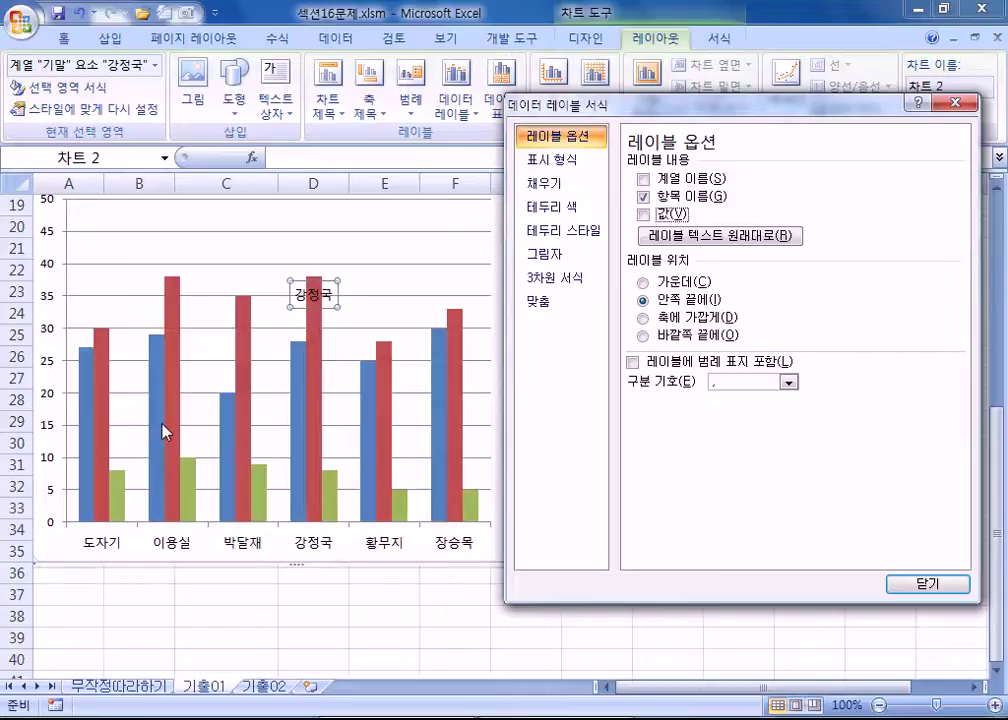
left_click_drag(548, 100, 639, 173)
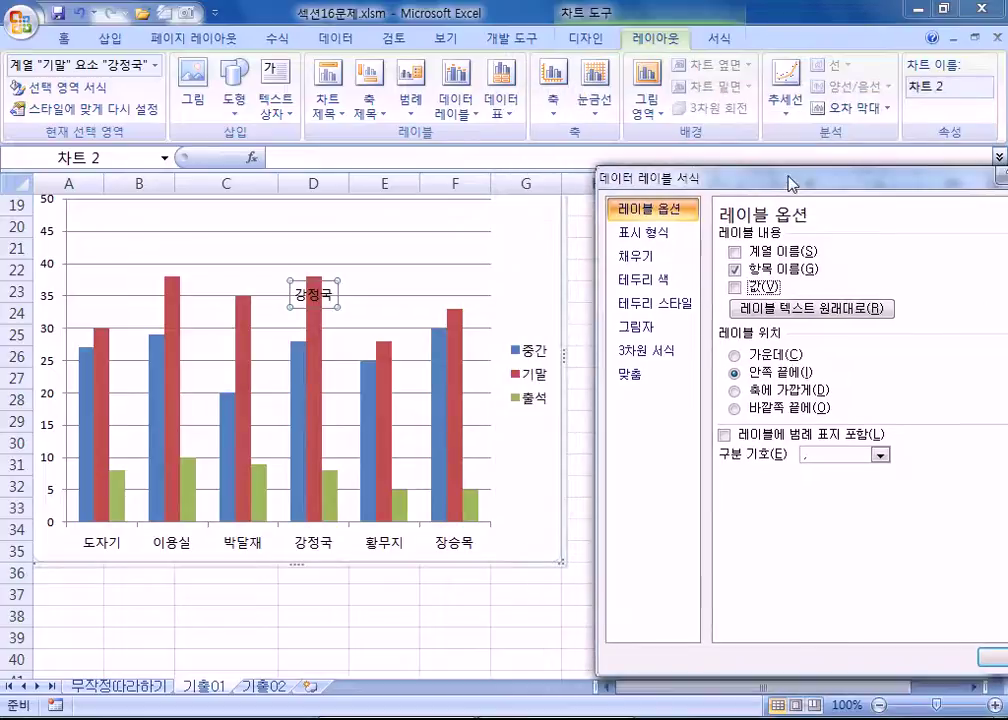
left_click(443, 415)
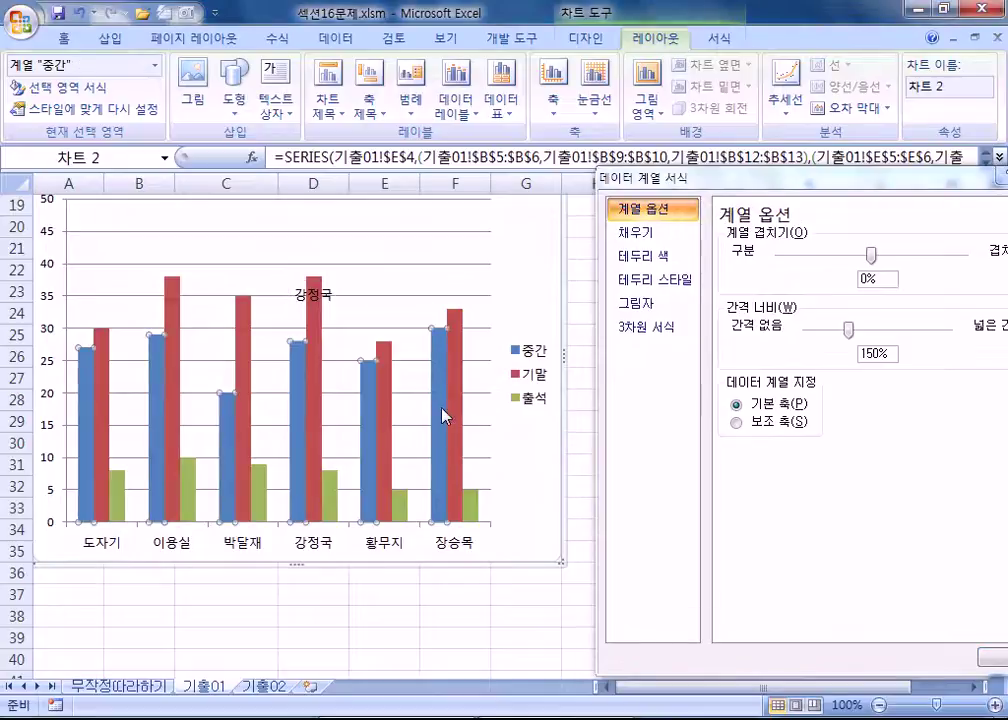
left_click(470, 108)
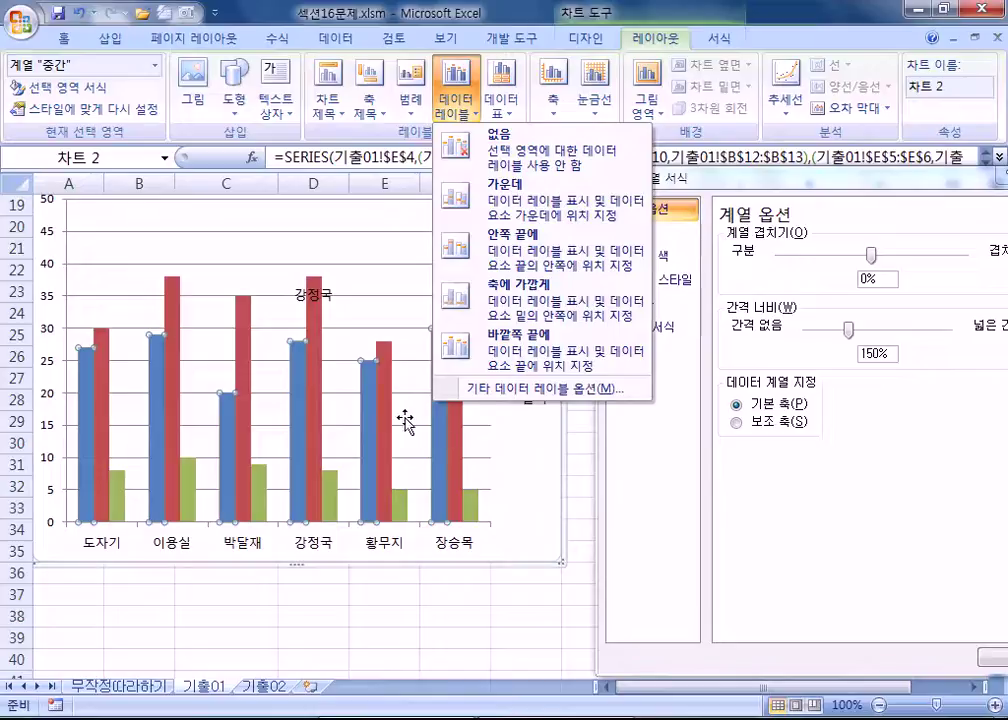
left_click(322, 300)
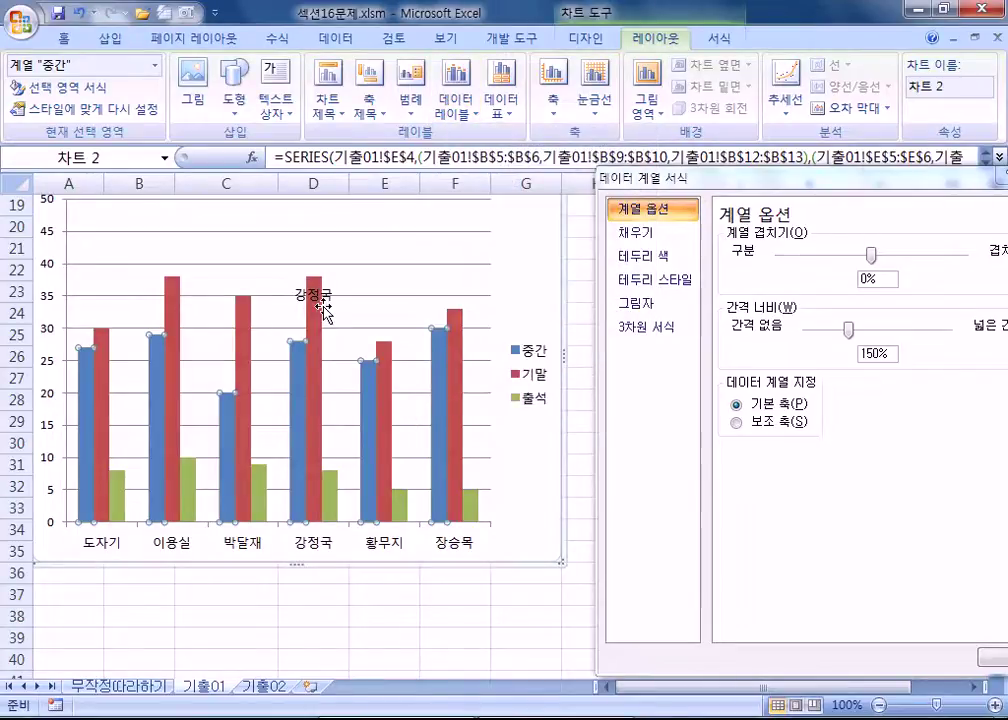
left_click(322, 300)
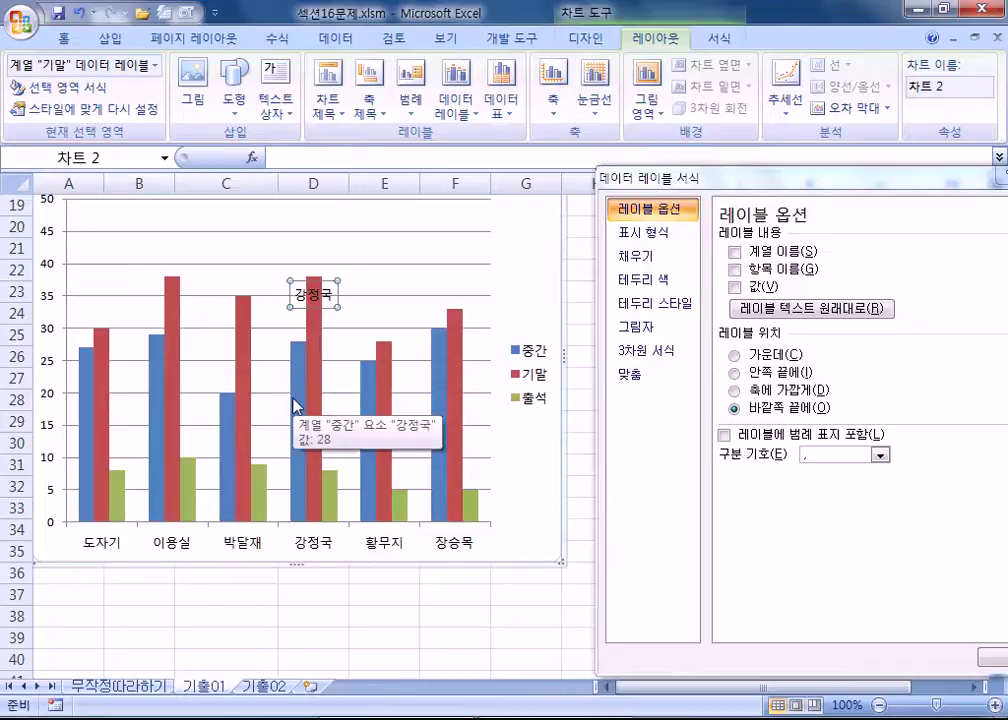
left_click(322, 388)
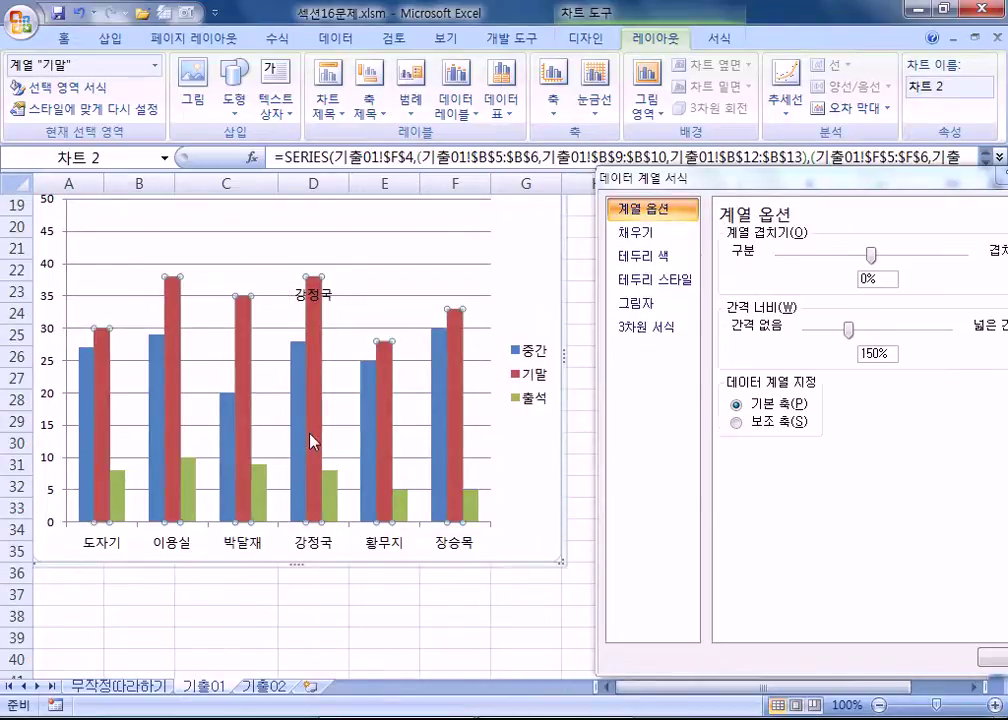
Switch the 기말 series labels from category name to value, and clear both contents to remove the labels.
left_click(317, 383)
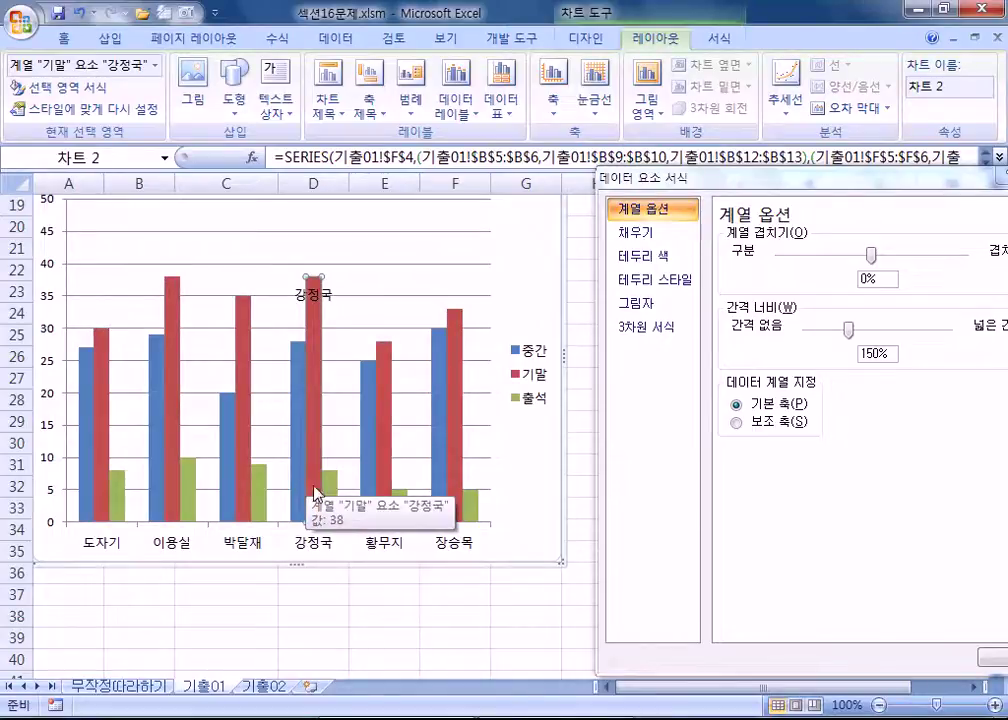
left_click(448, 110)
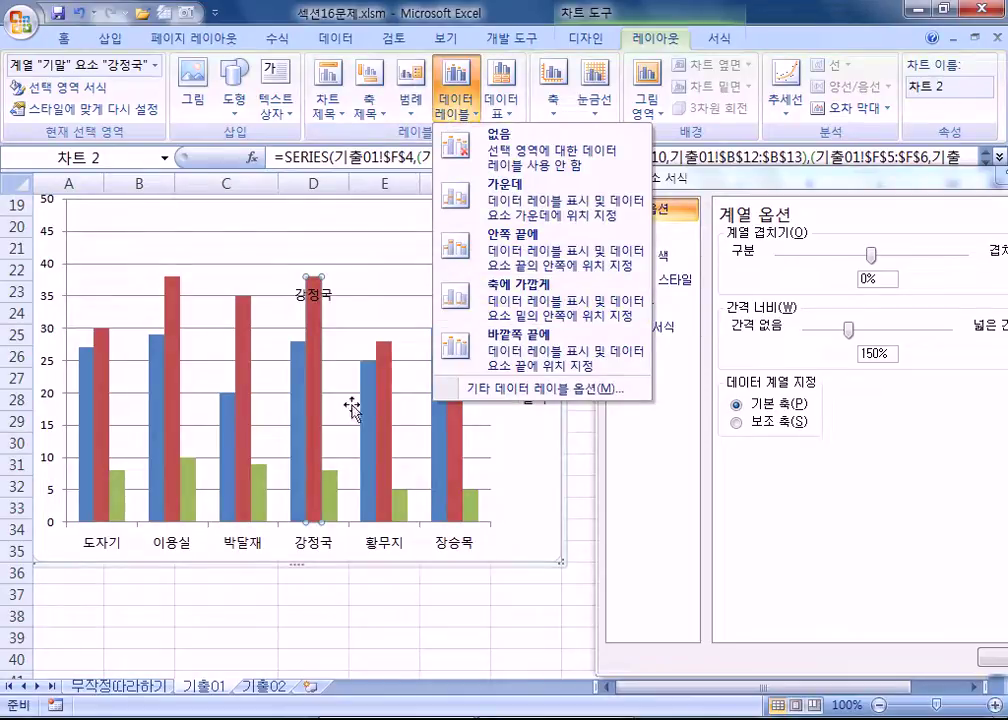
left_click(316, 297)
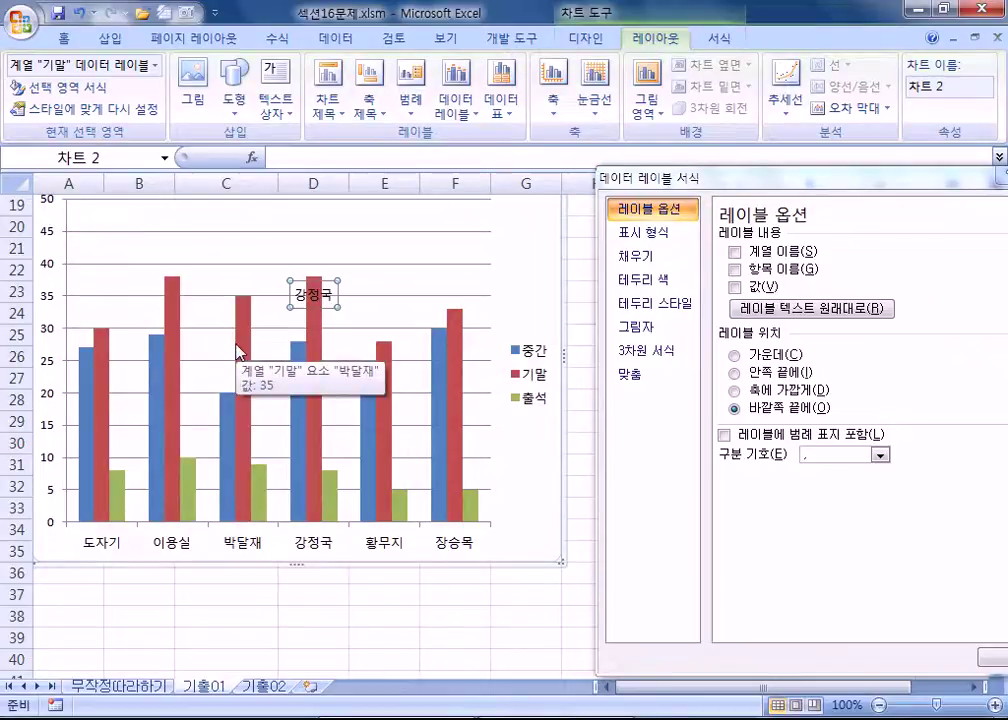
left_click(735, 269)
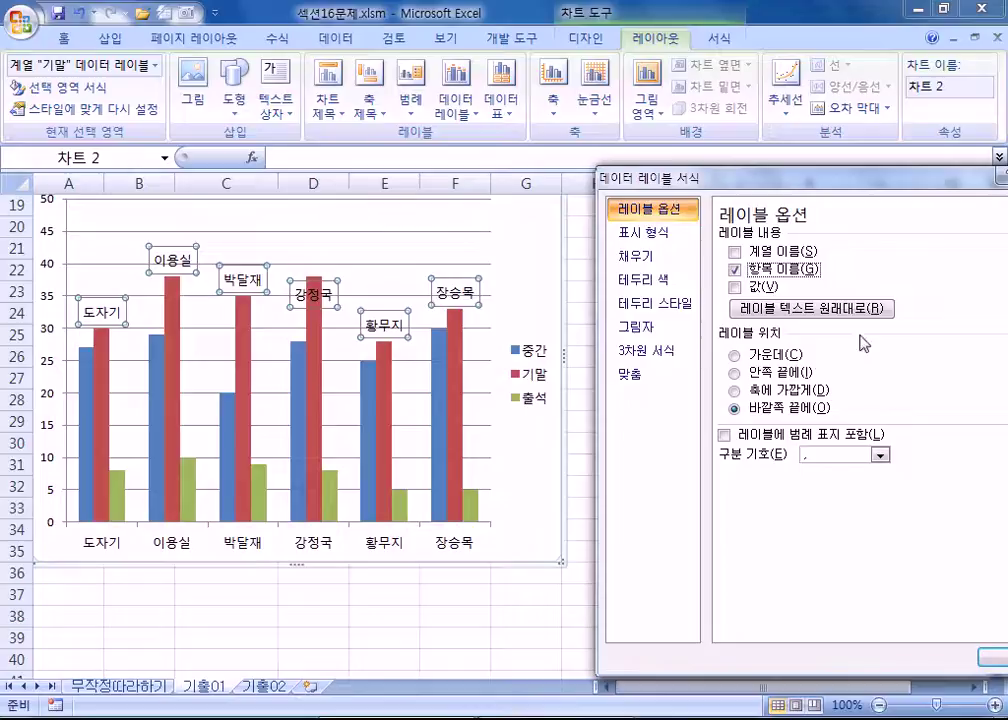
left_click(735, 287)
left_click(735, 269)
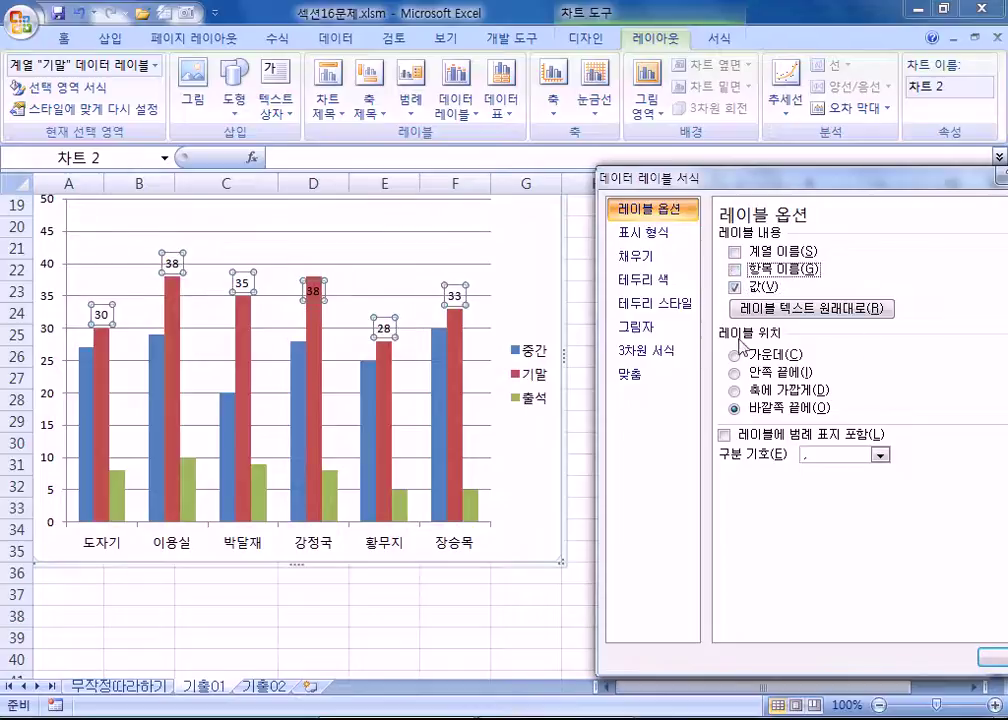
left_click(735, 287)
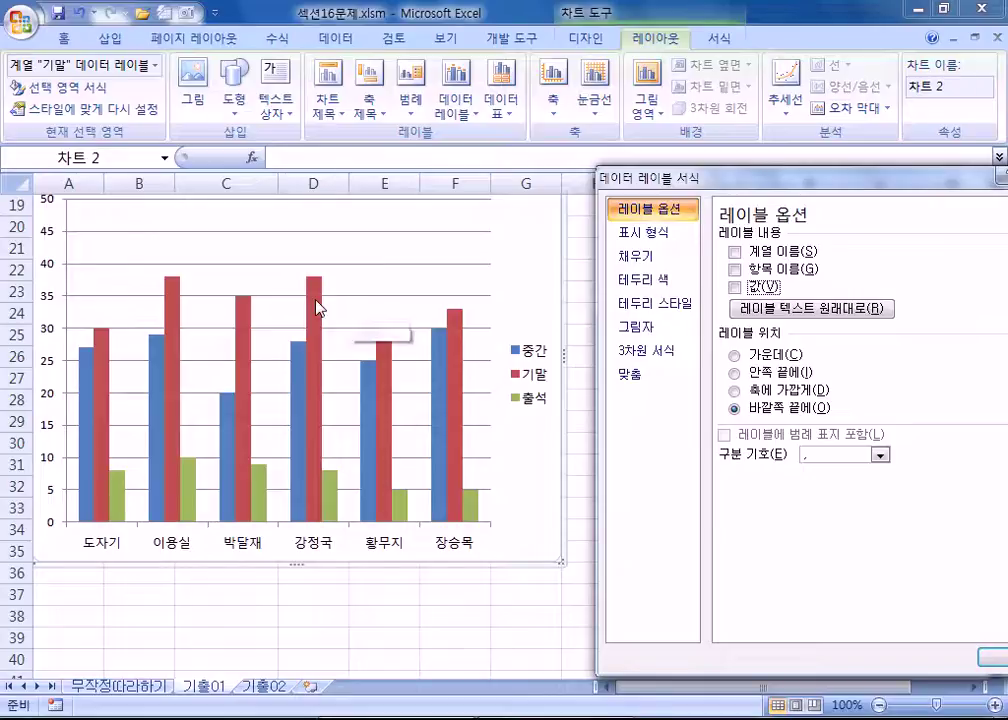
Add a data label to only the fourth student's 기말 bar and select that label for formatting.
left_click(316, 302)
left_click(316, 306)
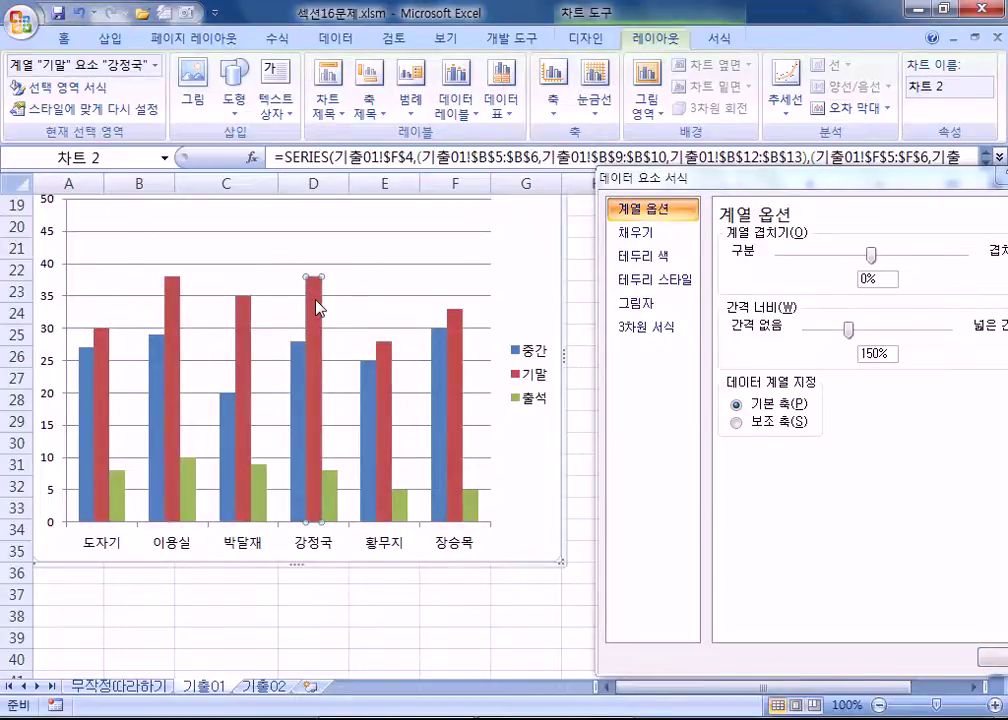
right_click(316, 307)
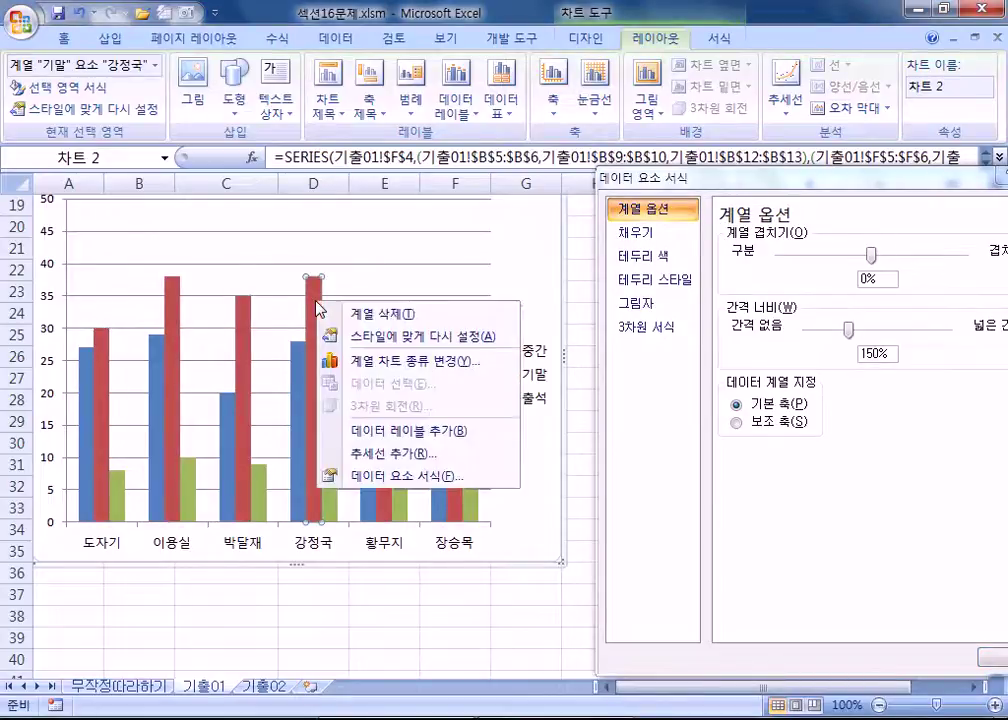
left_click(400, 428)
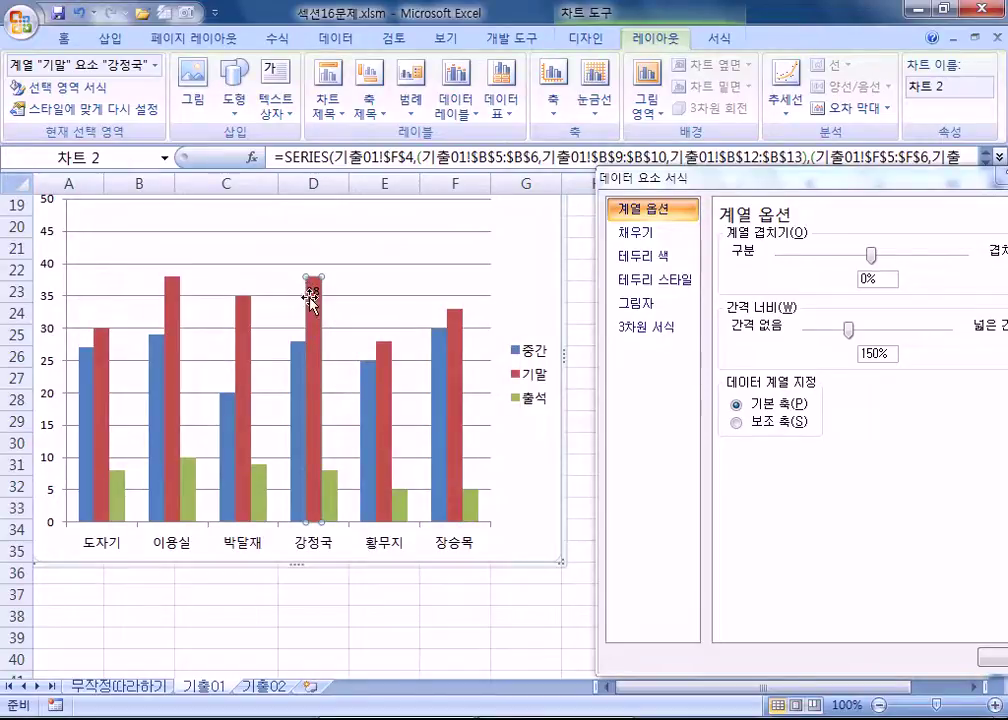
left_click(314, 290)
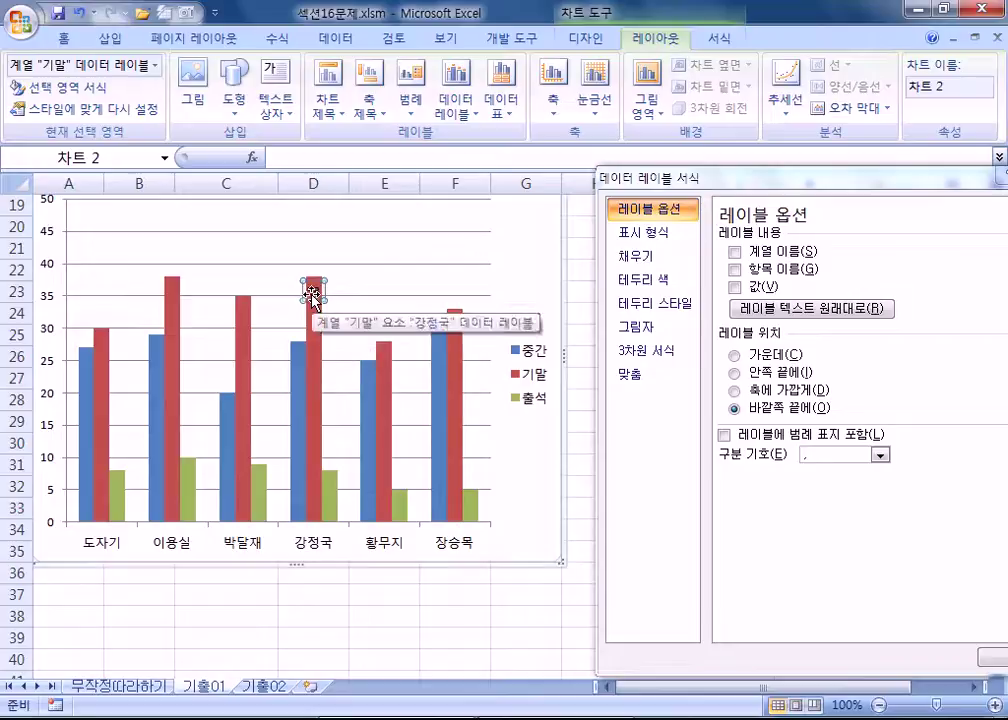
Set the fourth 기말 bar's inside-end label to show the category name without the value.
left_click(734, 286)
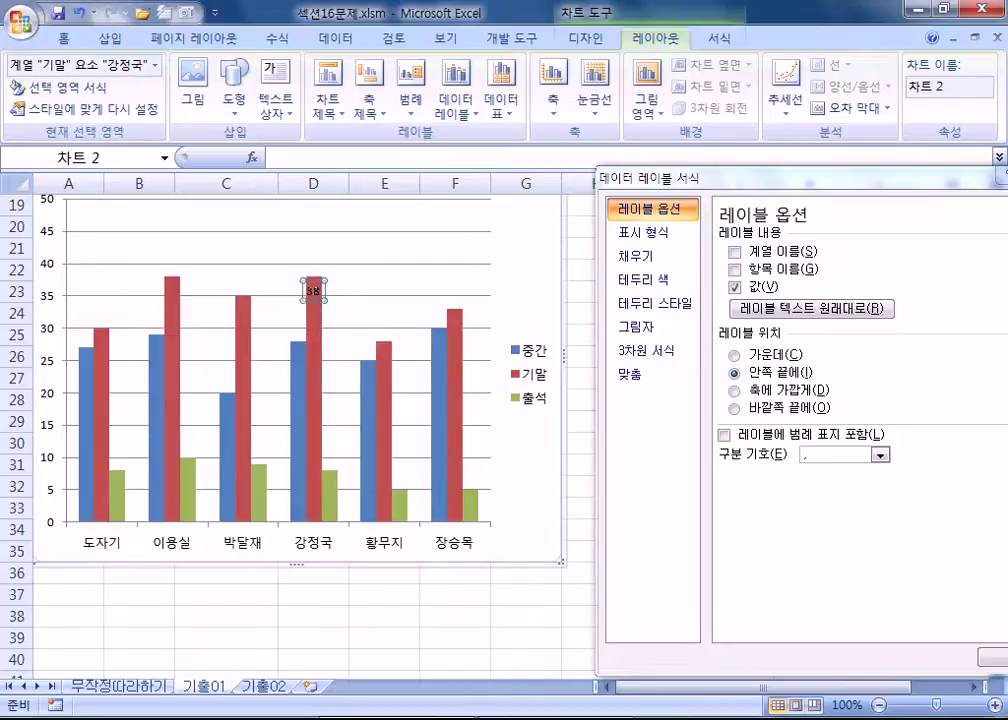
left_click(750, 286)
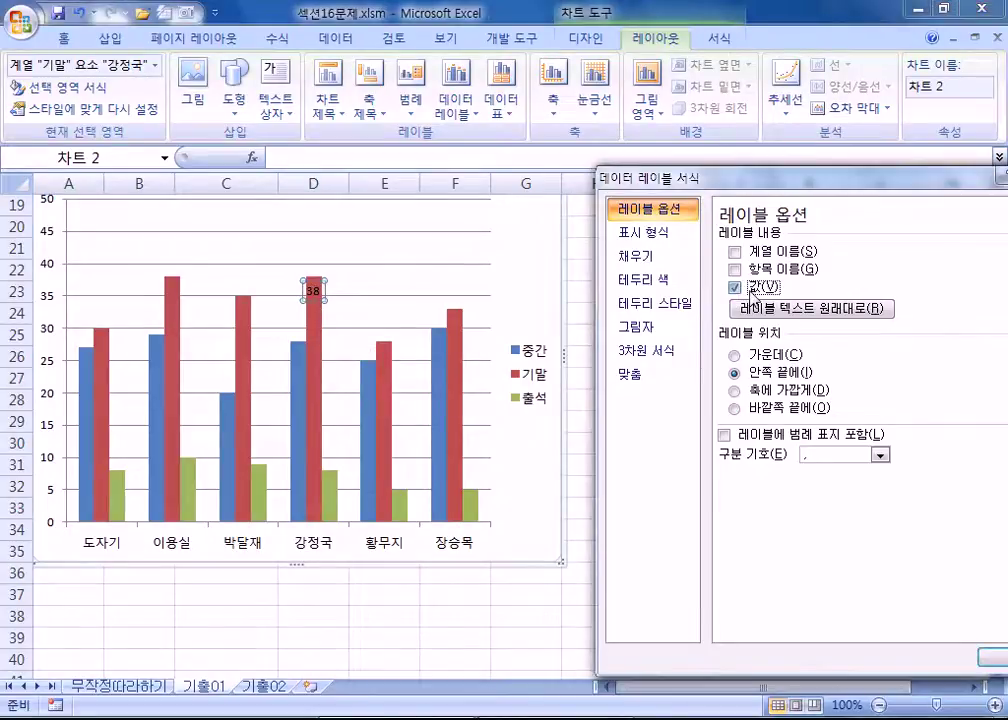
left_click(751, 288)
left_click(752, 288)
left_click(752, 288)
left_click(736, 270)
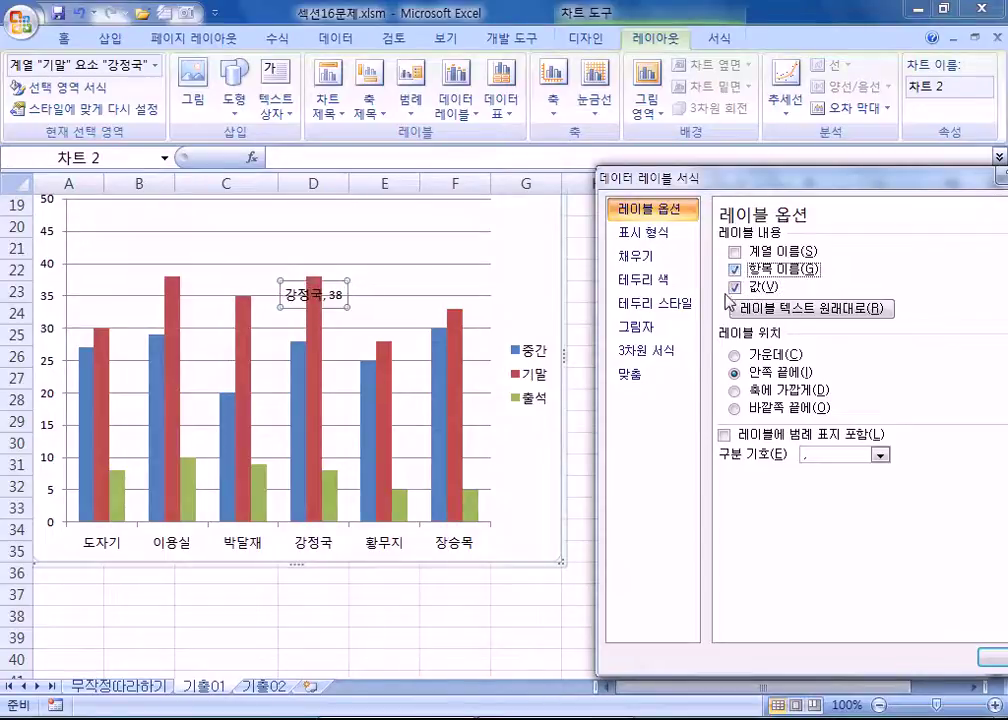
key("alt+v")
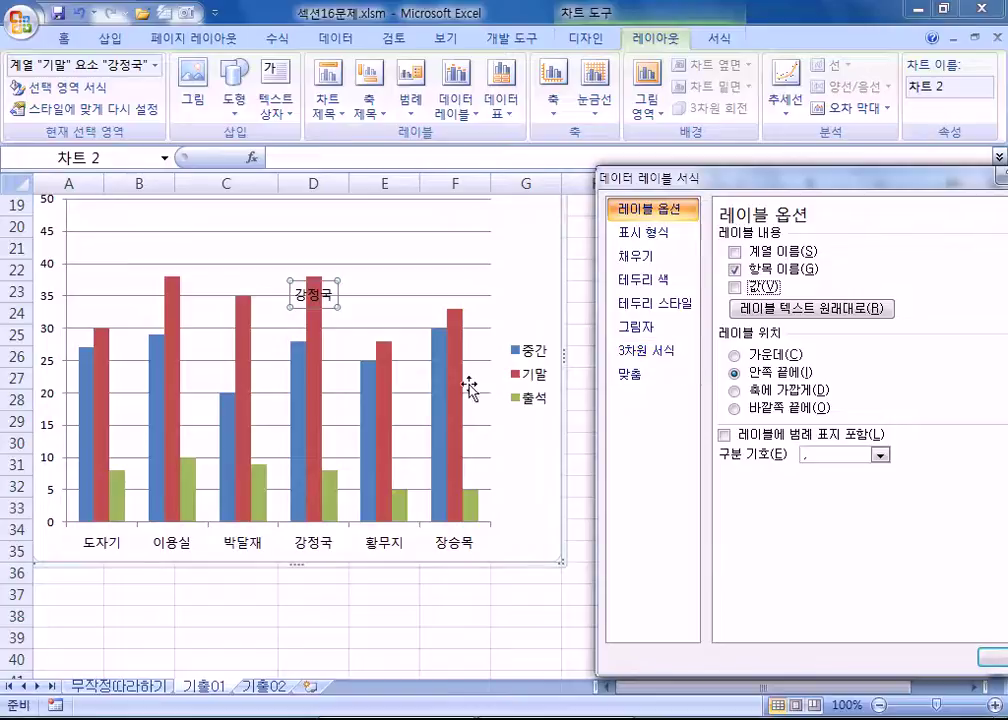
left_click(512, 284)
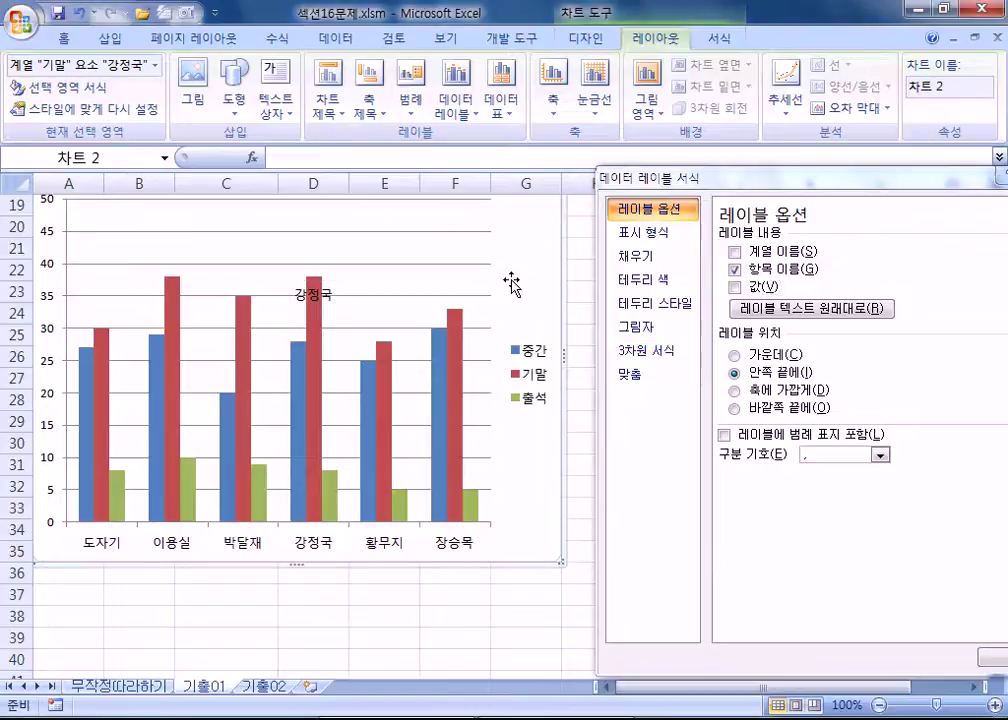
Try a series overlap of 50% and 7% on the 기말 series, and reset the overlap to 0%.
left_click(391, 410)
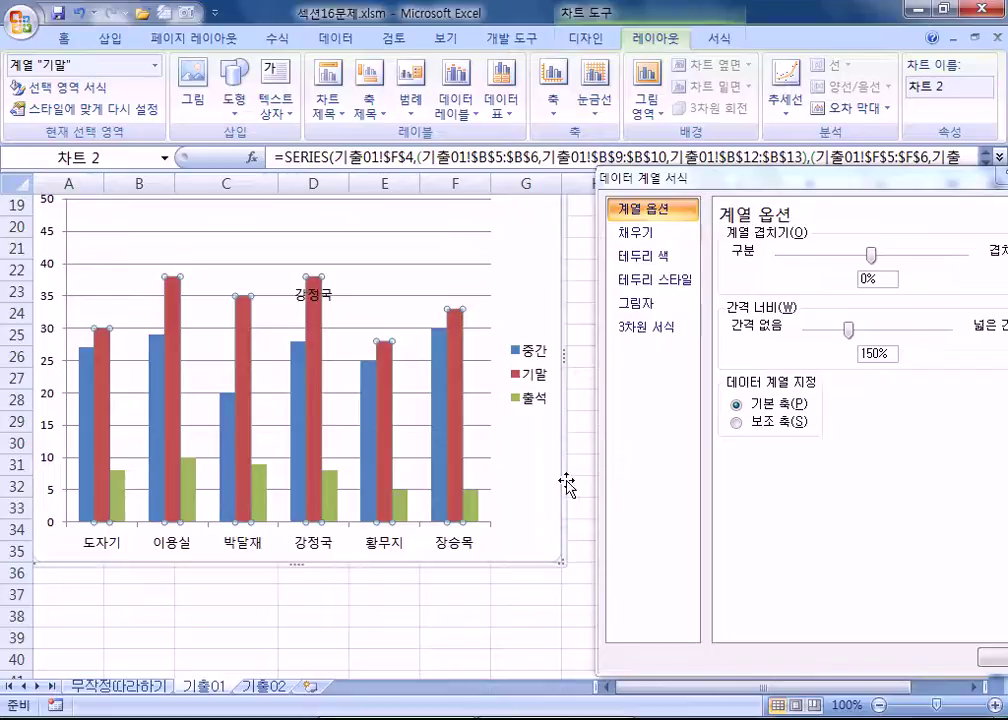
left_click(486, 298)
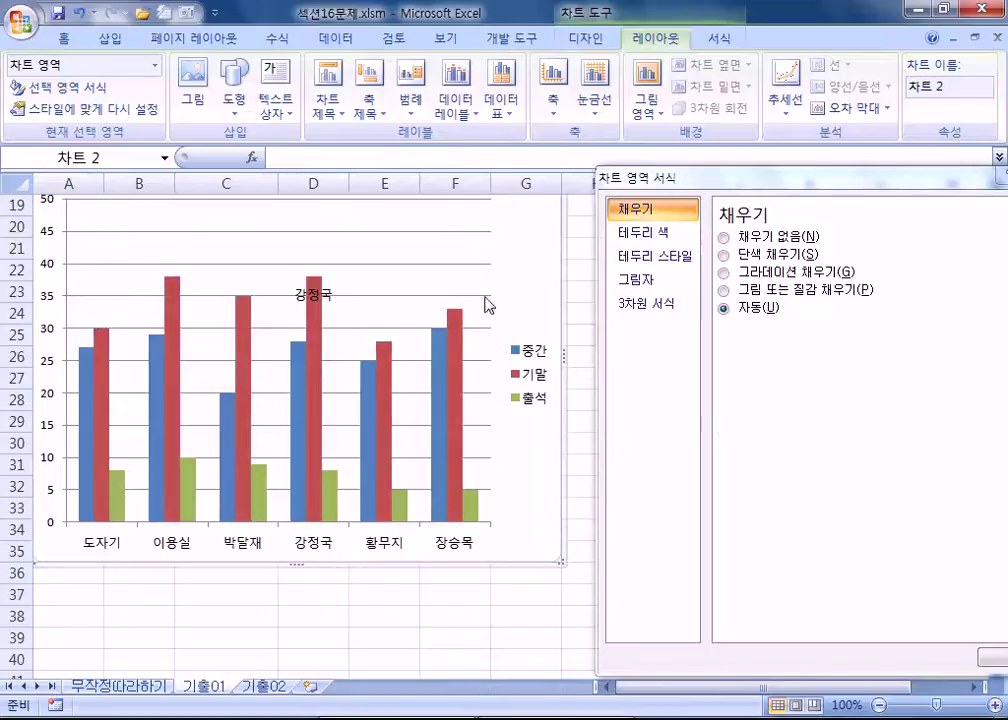
left_click(313, 382)
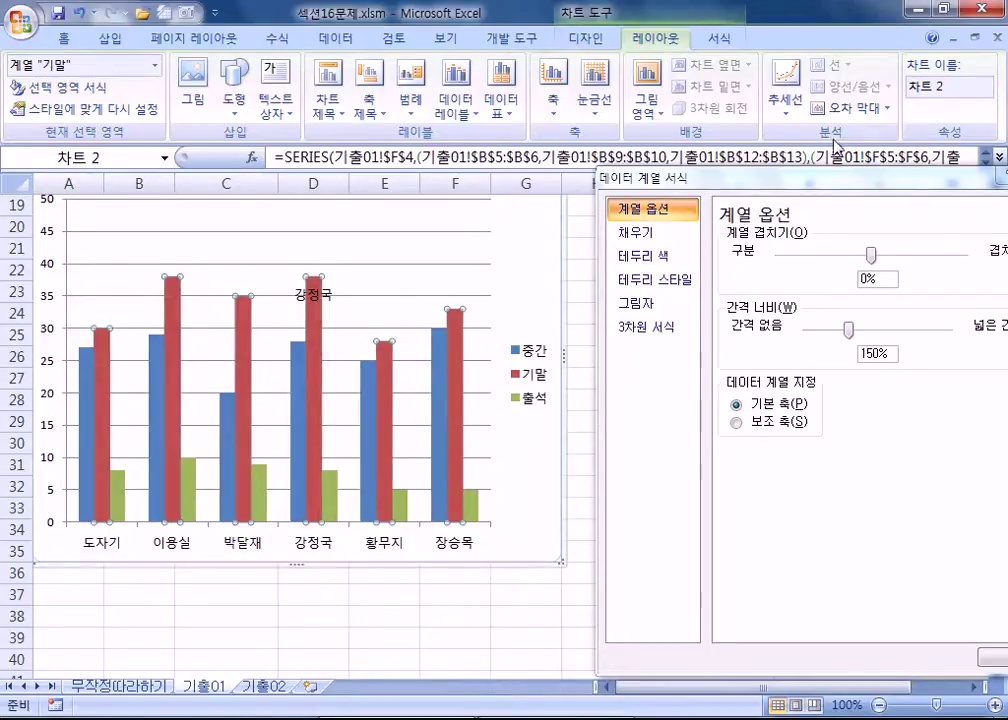
left_click_drag(826, 186, 743, 112)
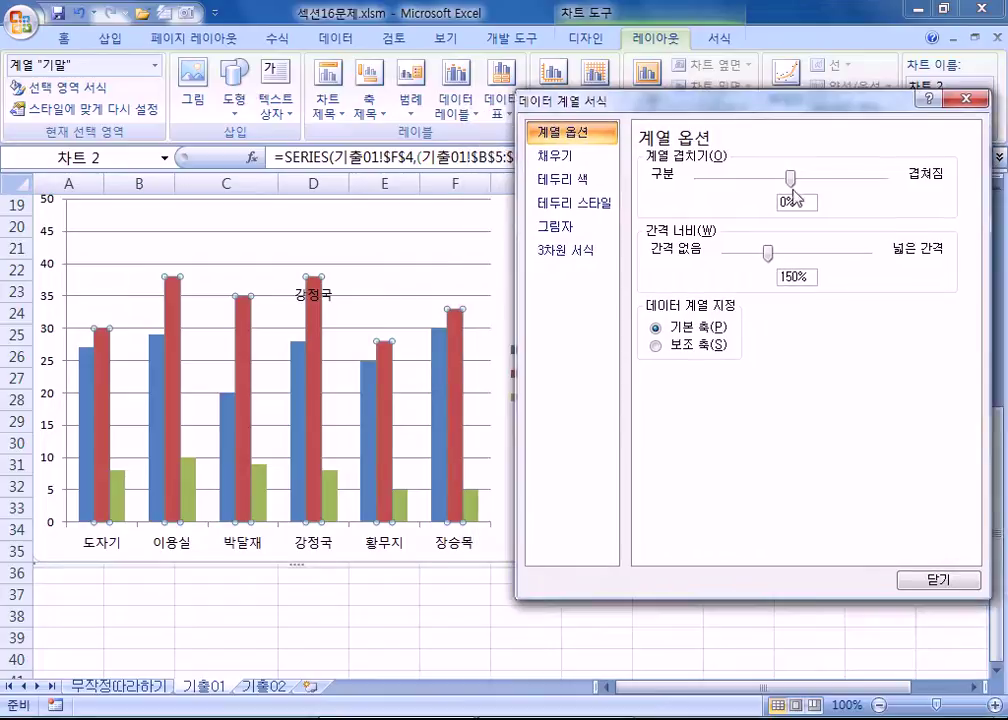
left_click_drag(790, 180, 838, 181)
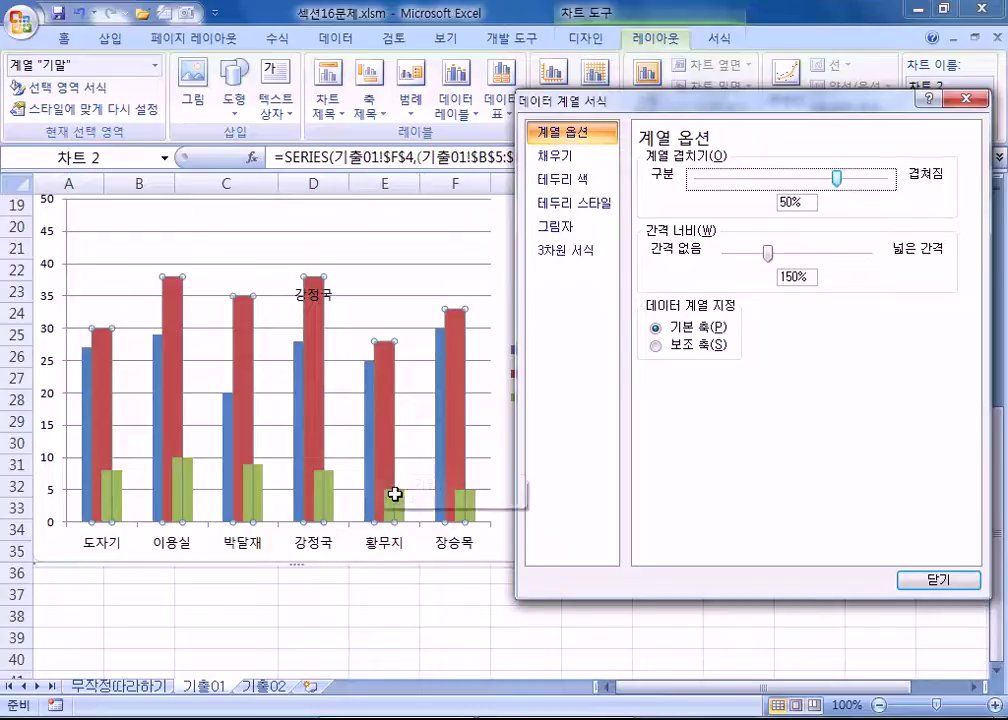
left_click_drag(838, 179, 803, 185)
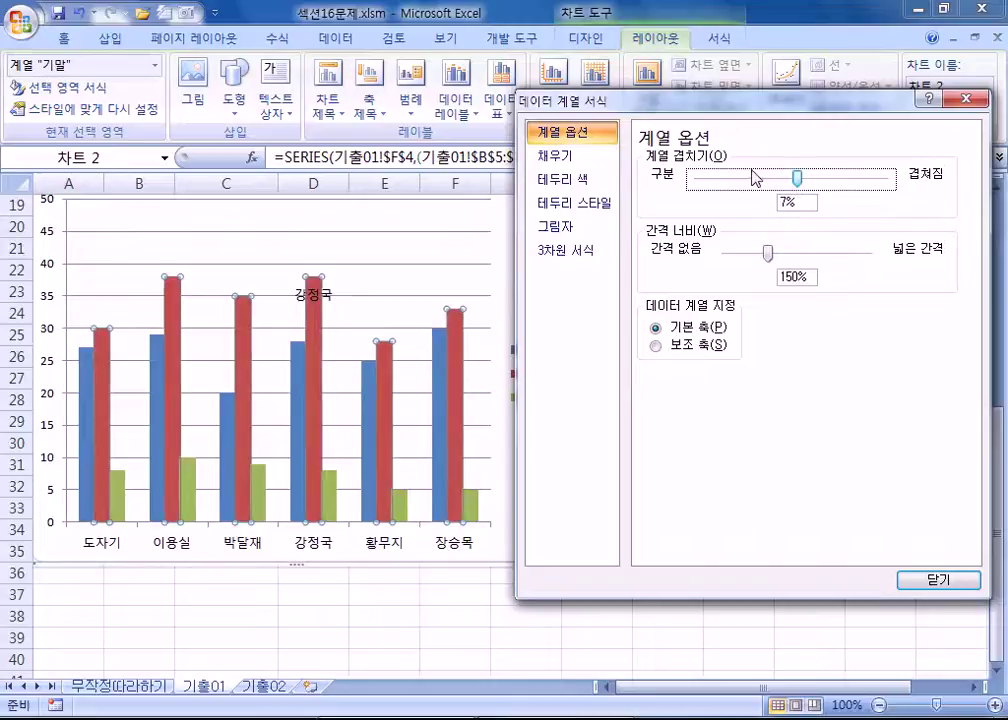
key("Tab")
type("0")
key("Tab")
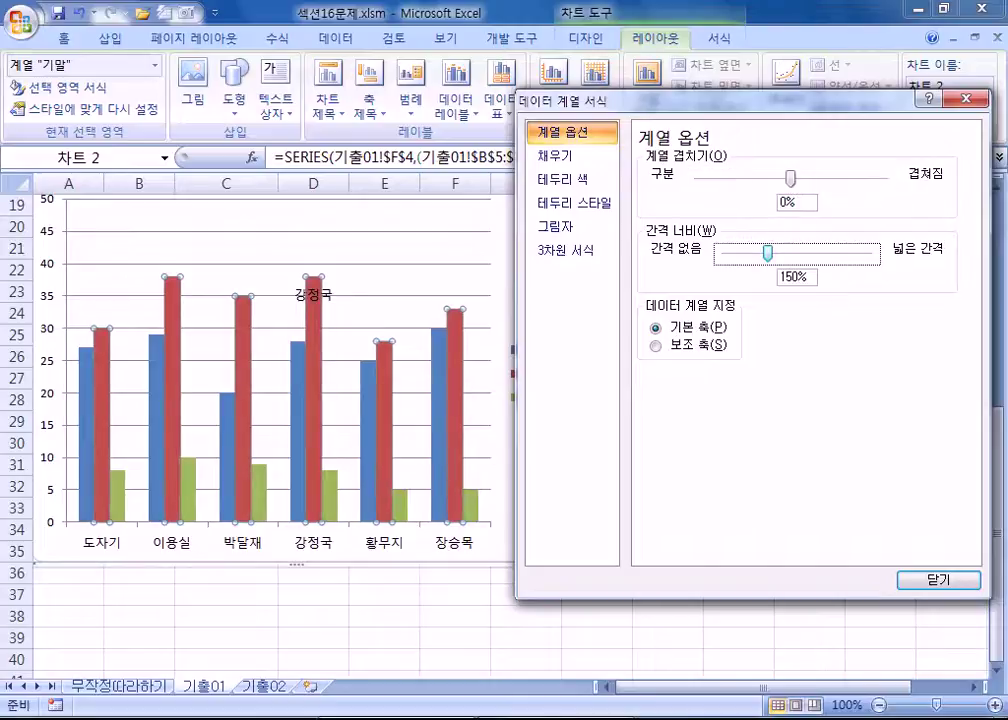
Try separating the columns with a series overlap of -55%, and restore the overlap to 0%.
left_click_drag(789, 178, 738, 184)
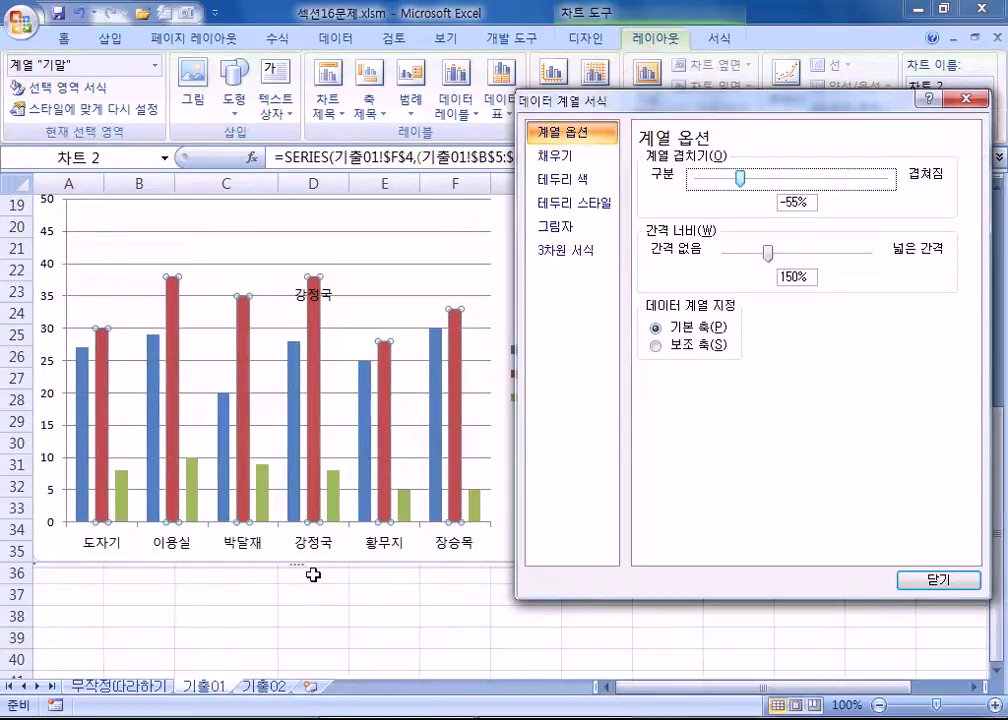
key("Tab")
type("0")
key("Tab")
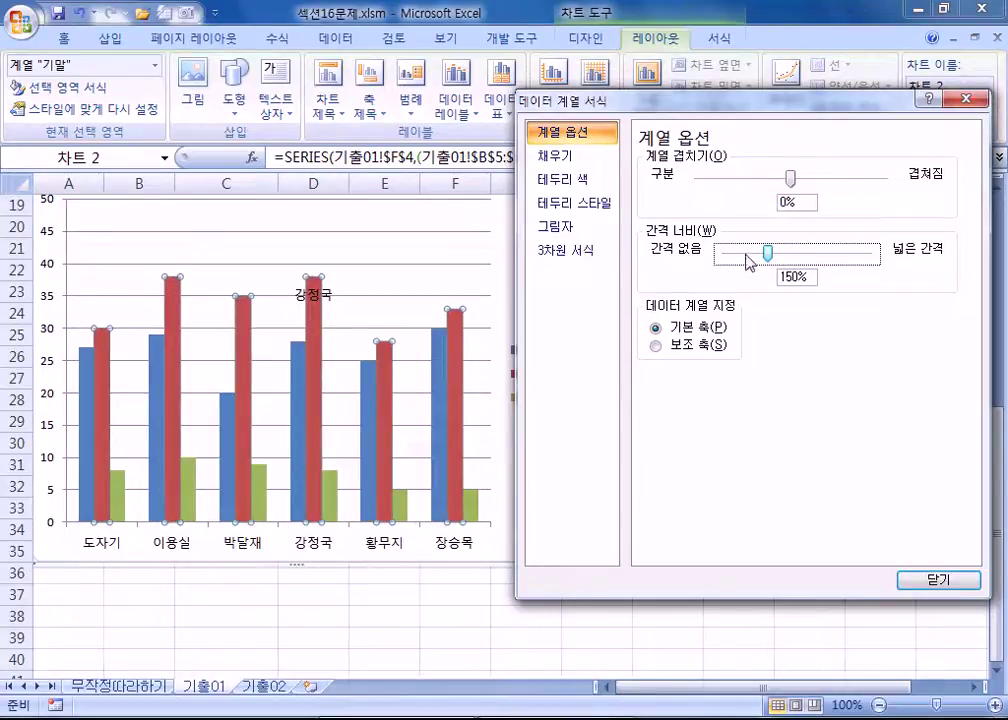
Widen the column clusters' gap width to 290%, and reduce it to 125%.
left_click_drag(767, 256, 810, 258)
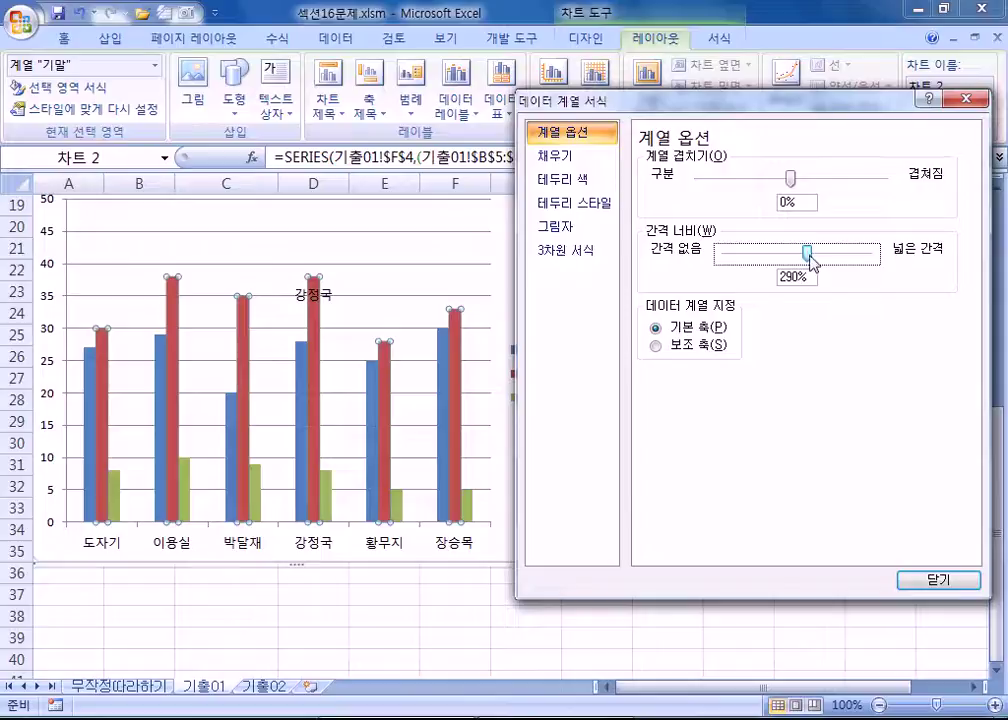
left_click_drag(806, 256, 759, 262)
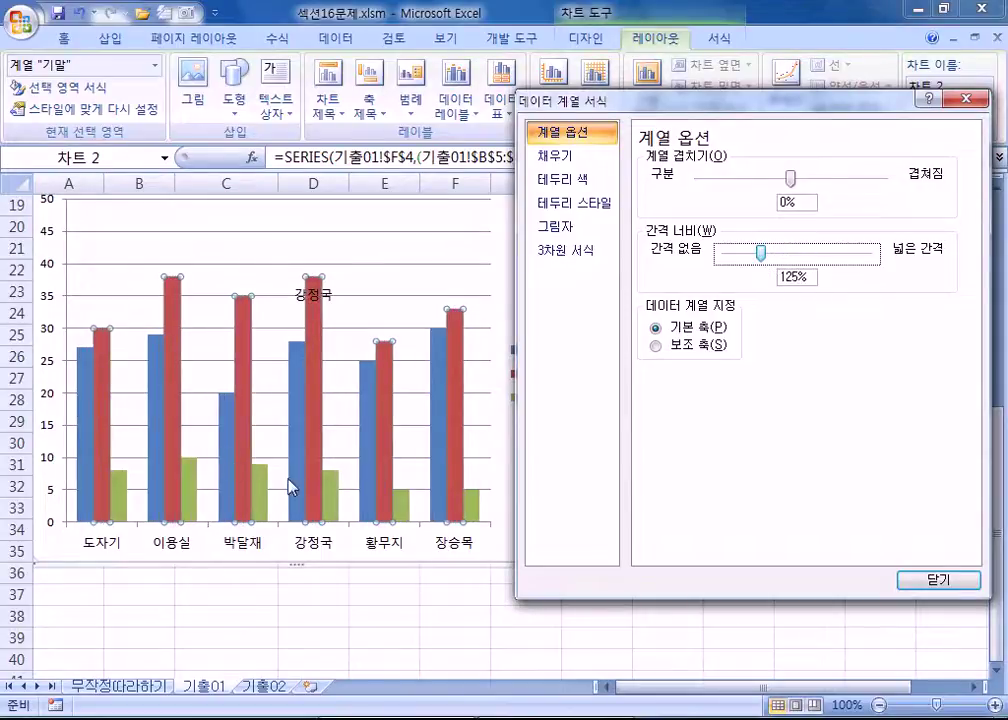
left_click(377, 419)
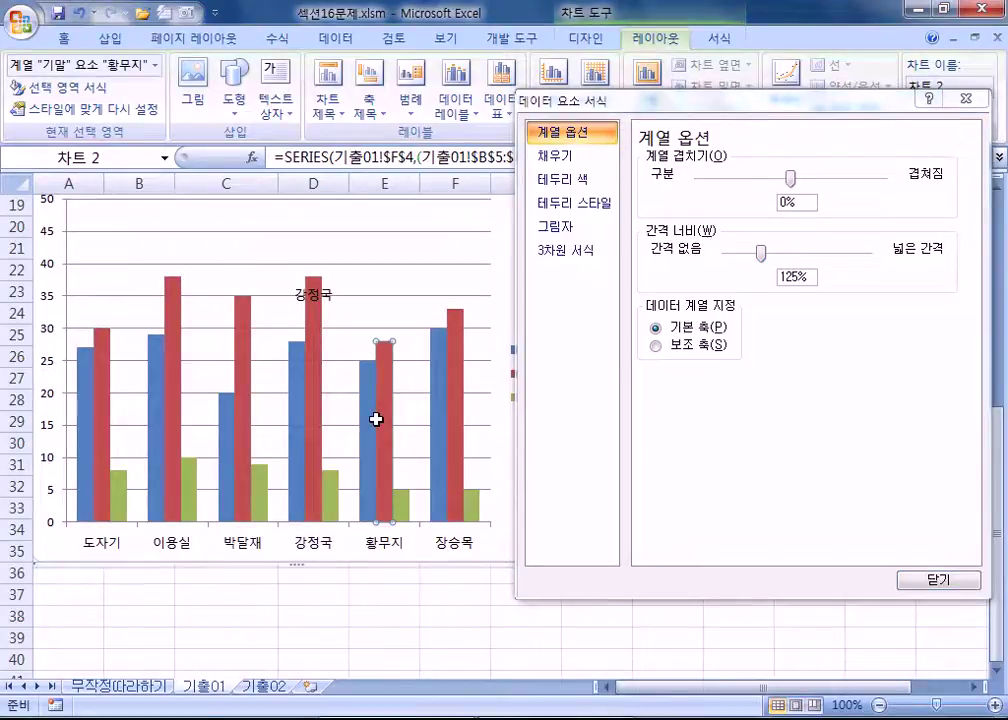
left_click(655, 104)
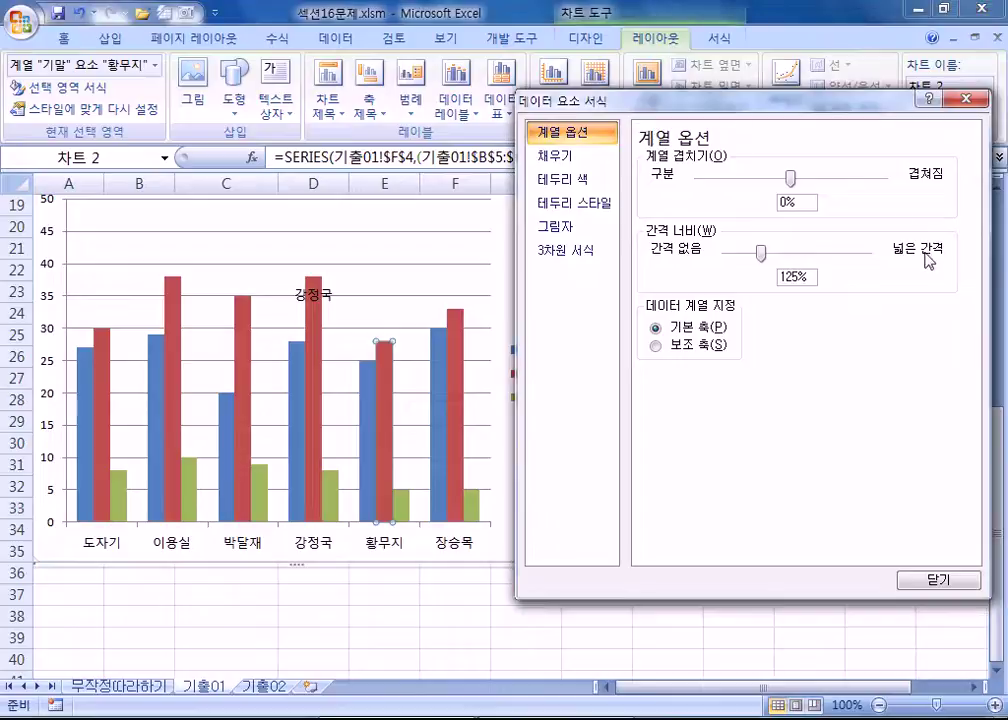
left_click_drag(709, 108, 714, 62)
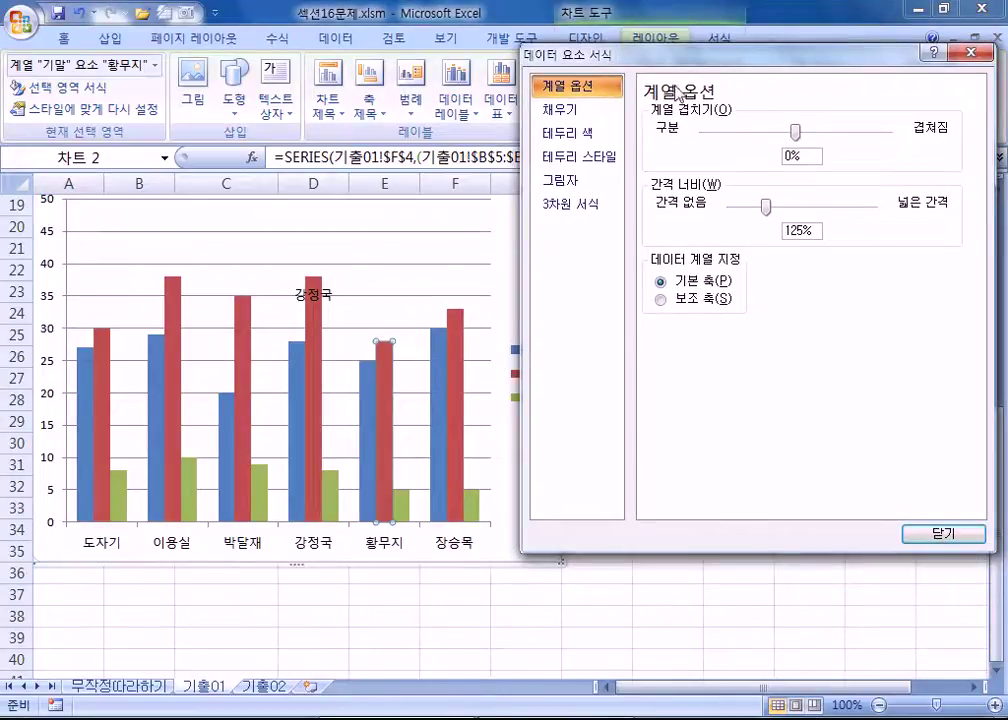
Set the gap width to 100% in the 중간 series options.
left_click(370, 456)
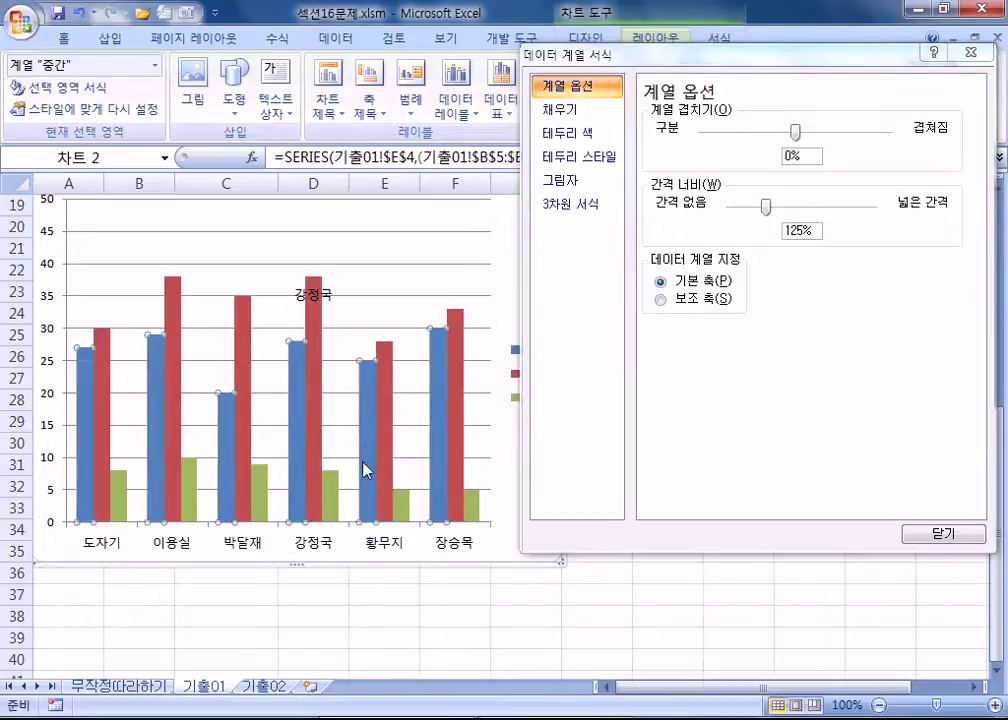
left_click(787, 230)
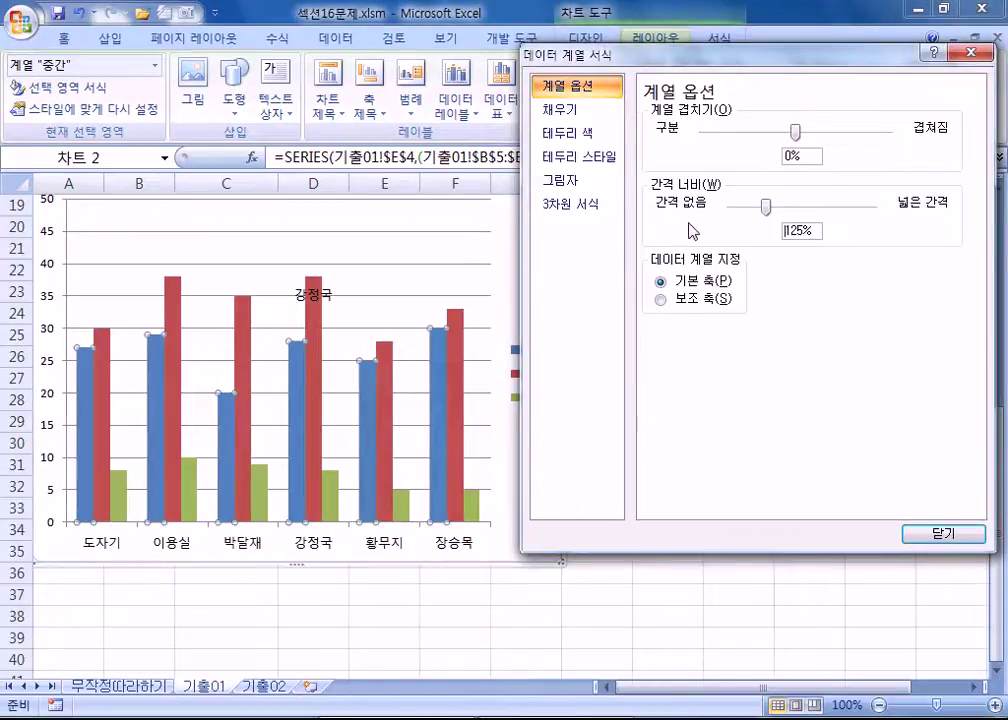
key("Delete")
key("Delete")
key("Delete")
type("100")
key("Tab")
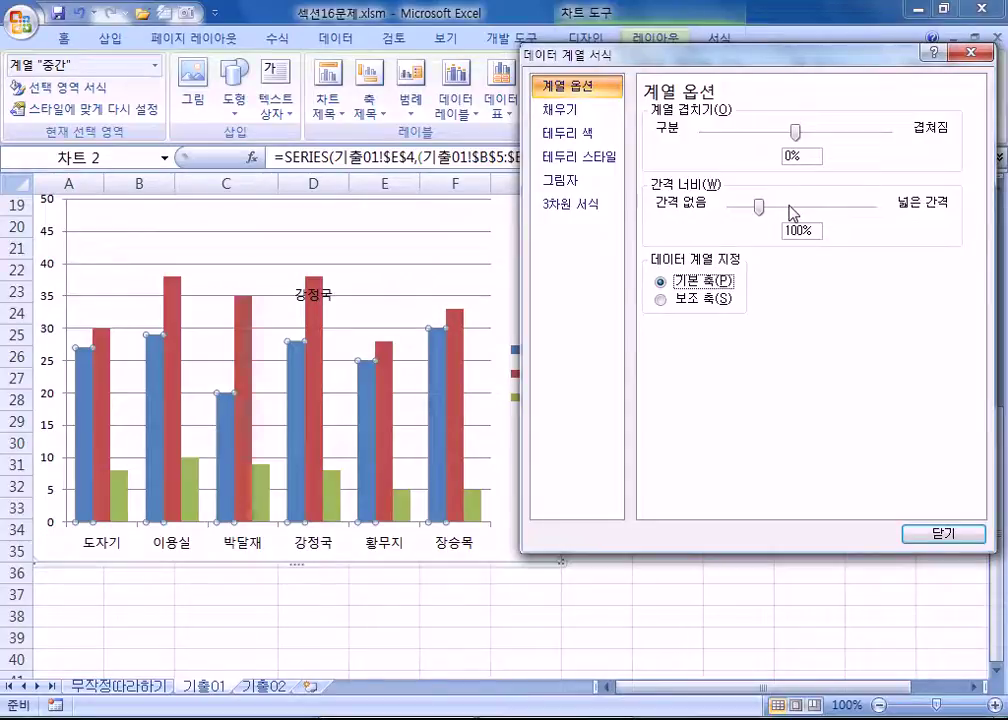
Try gap widths of 200% and 500% for the 중간 series, and narrow the gap to 55%.
left_click_drag(757, 208, 795, 226)
type("200")
key("Tab")
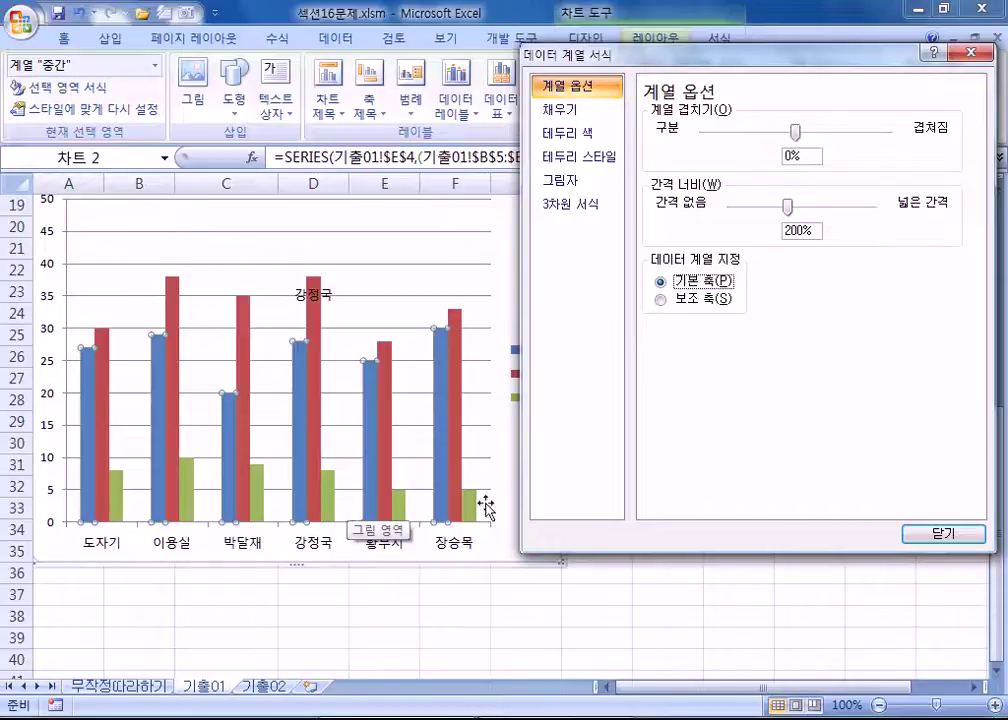
left_click_drag(793, 208, 897, 225)
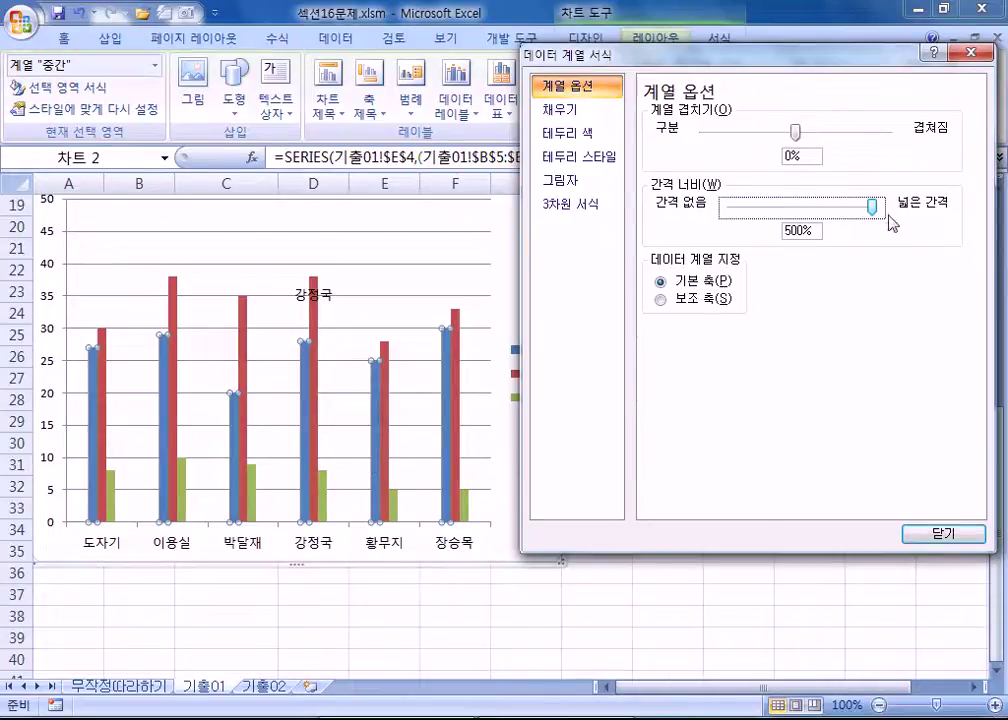
left_click_drag(878, 207, 746, 207)
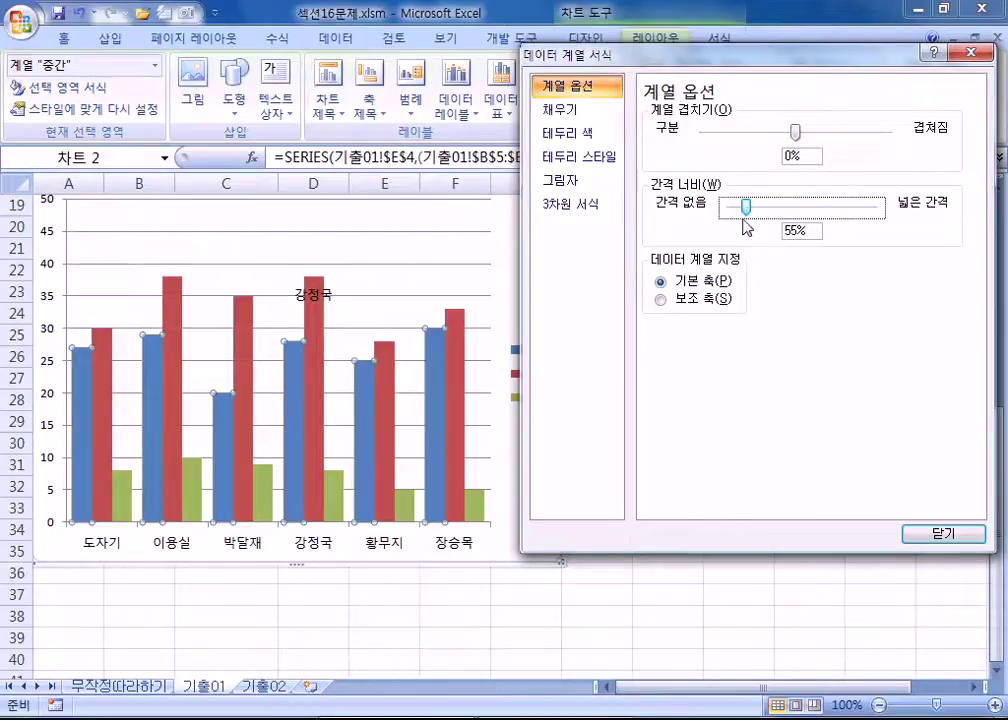
Set the 중간 series' overlap to 50% and its gap width to 100%.
left_click_drag(745, 214, 700, 218)
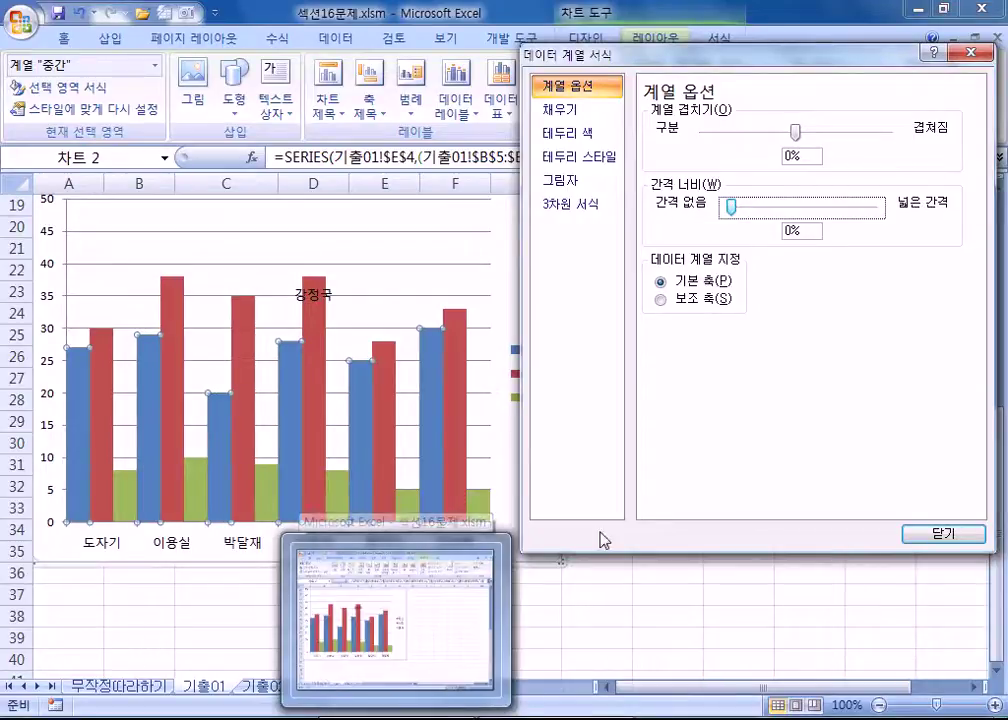
left_click_drag(731, 206, 787, 210)
left_click_drag(811, 156, 714, 154)
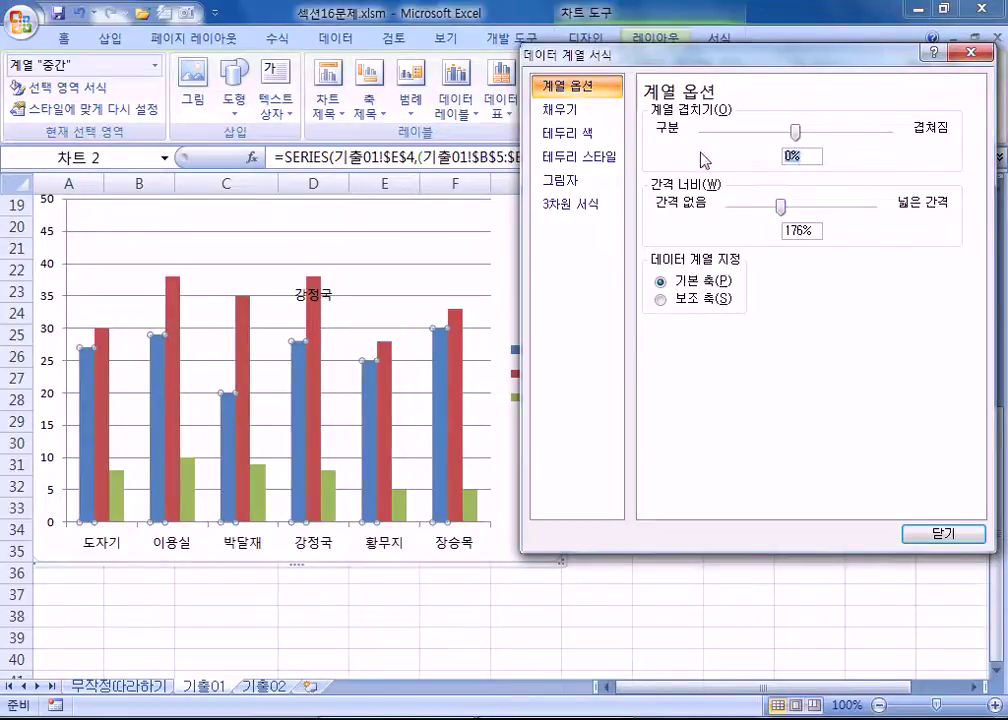
type("50")
key("Tab")
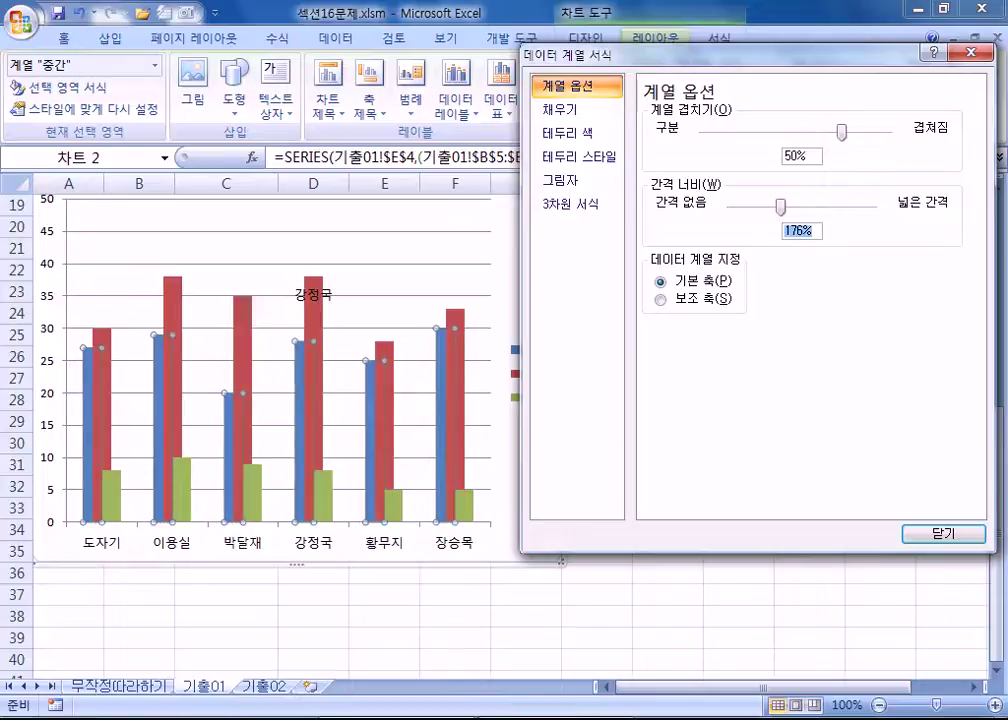
type("100")
key("Tab")
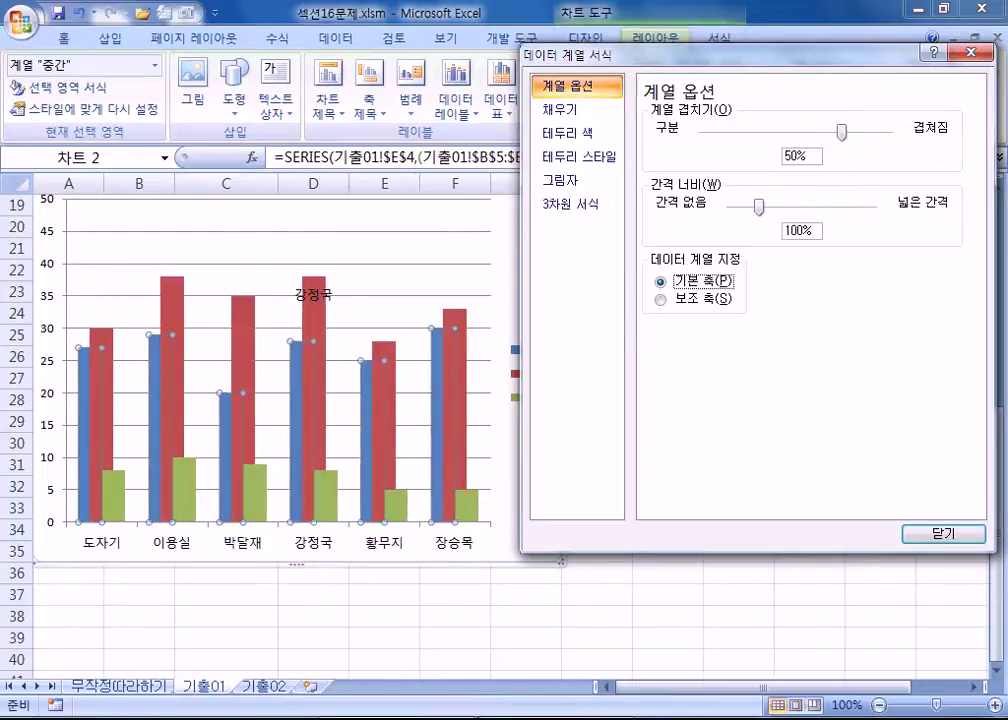
left_click_drag(623, 55, 929, 70)
left_click(638, 372)
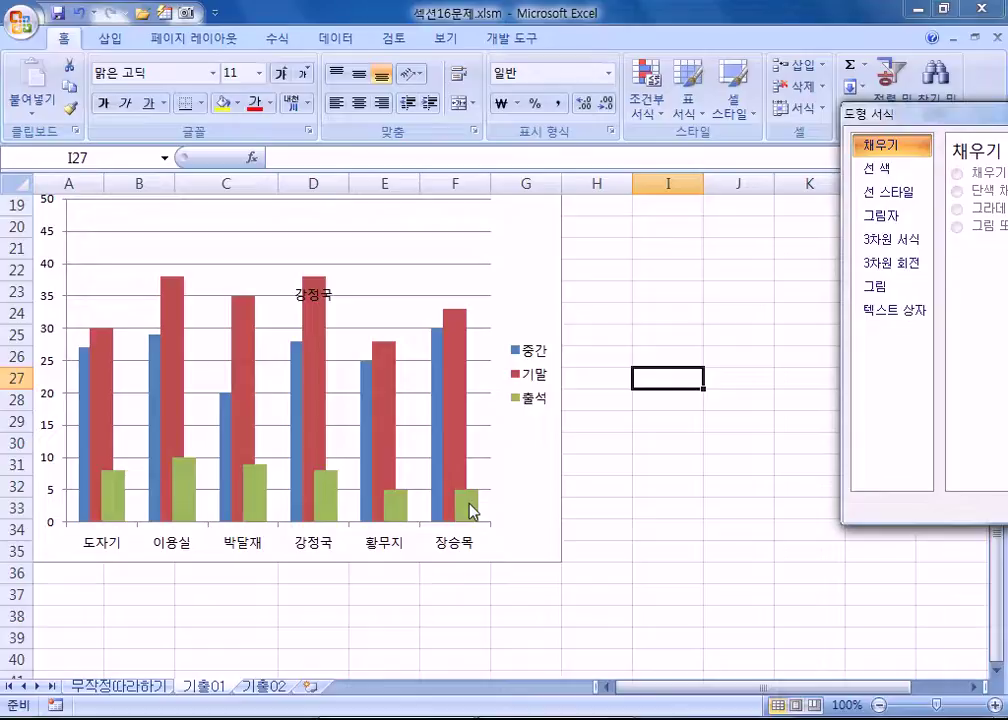
Check the series overlap and gap width options for the 기말 series and the 출석 series.
left_click_drag(917, 113, 740, 68)
left_click(450, 373)
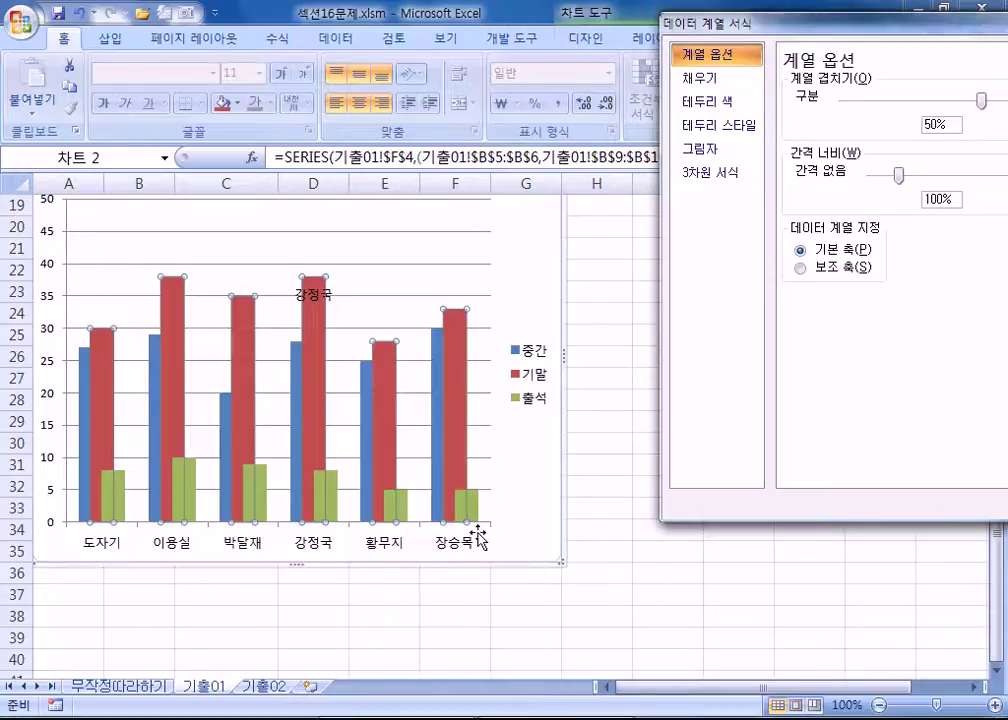
left_click(512, 490)
left_click(464, 512)
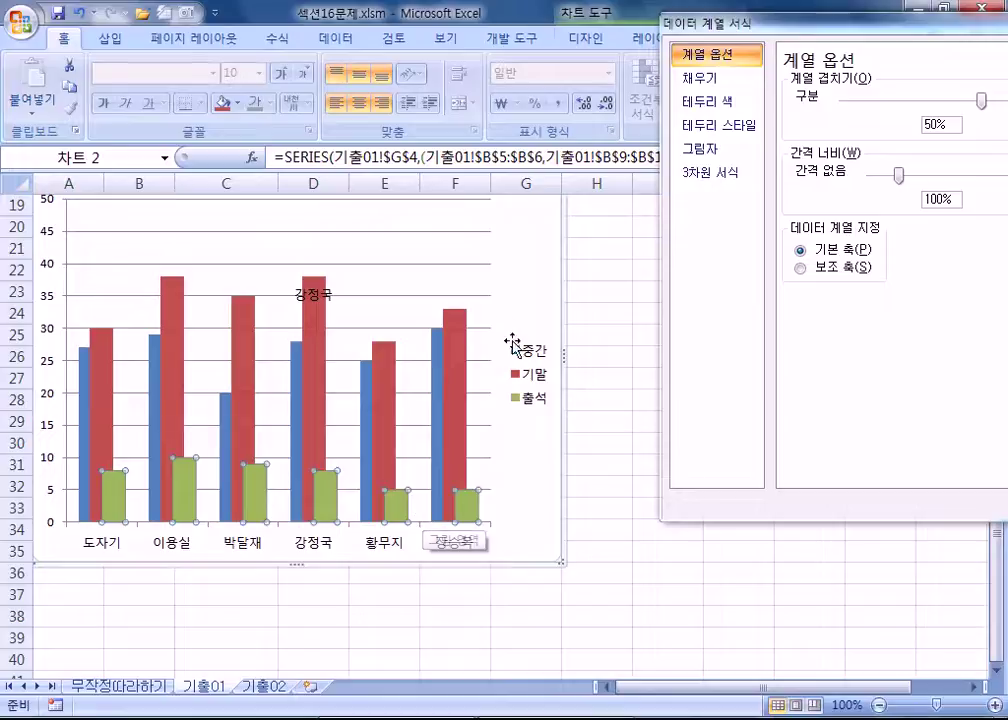
Try a series overlap of -100% on the 출석 series, and restore the overlap to 50%.
left_click_drag(846, 23, 656, 42)
left_click_drag(792, 119, 604, 143)
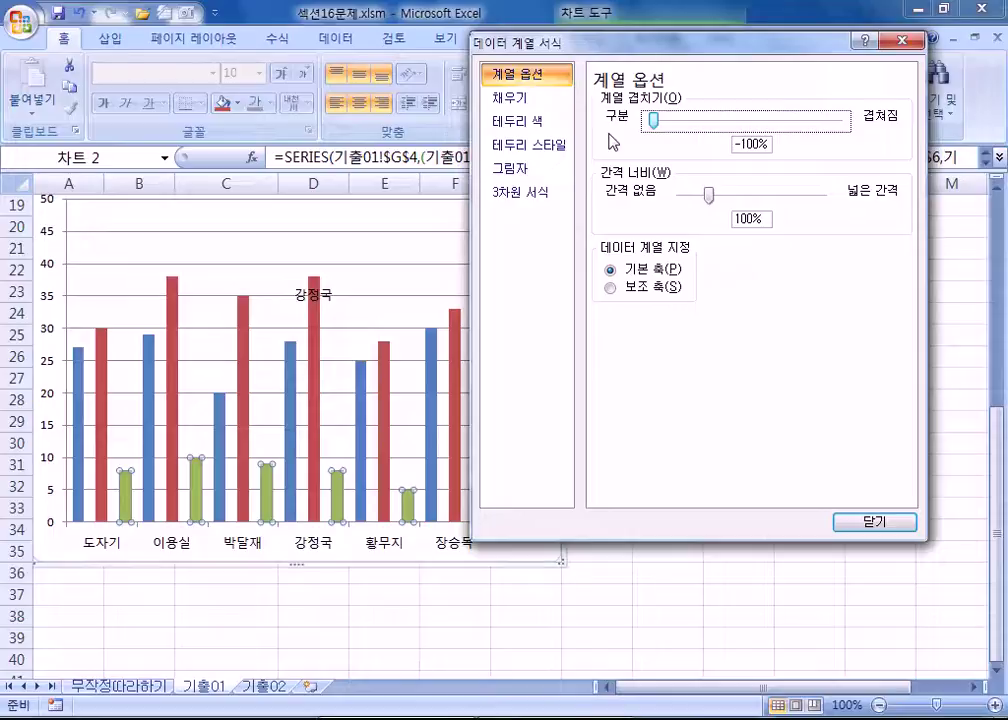
mouse_move(653, 121)
left_mouse_down()
mouse_move(738, 138)
mouse_move(643, 142)
left_mouse_up()
left_click(770, 142)
type("50")
key("Tab")
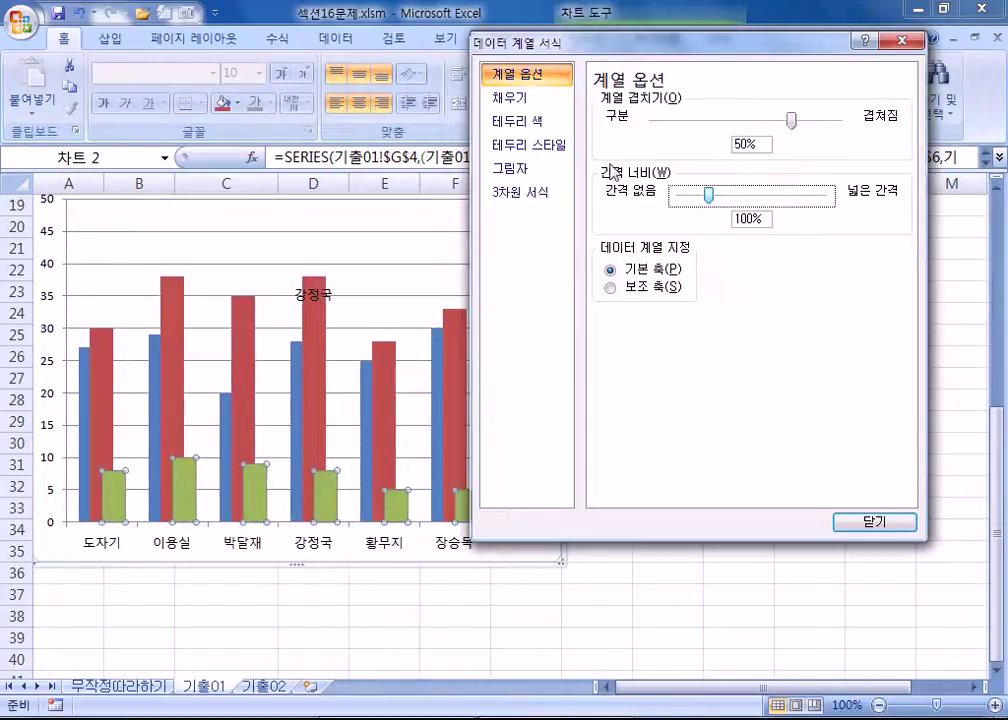
Widen the 출석 series' gap width to 427%, and bring it back to 100%.
left_click_drag(686, 44, 727, 42)
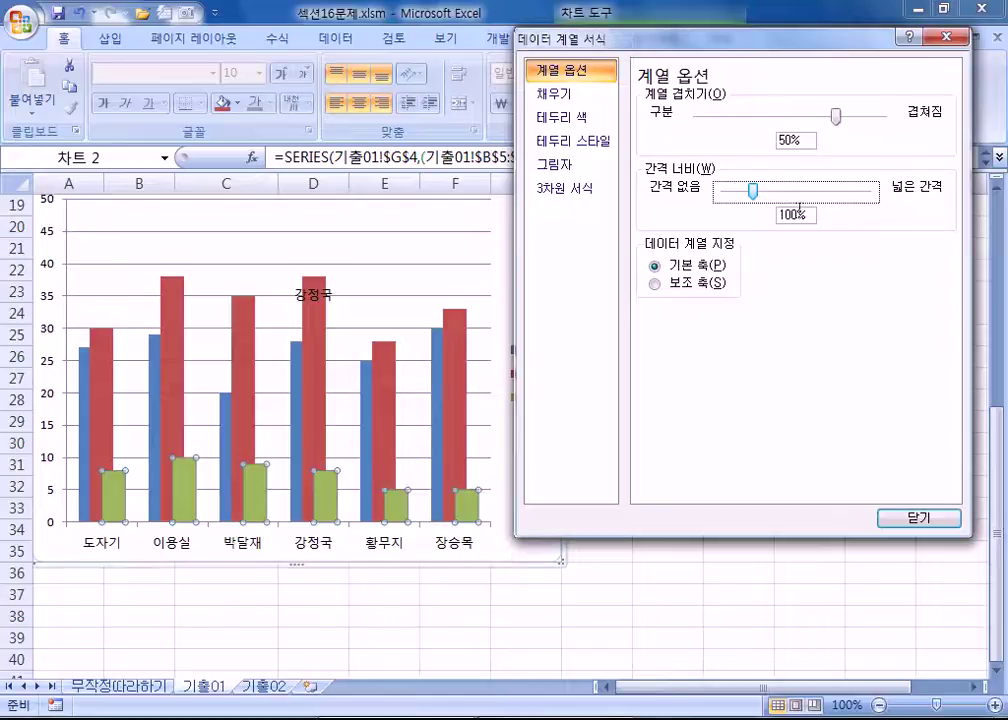
left_click_drag(752, 190, 848, 212)
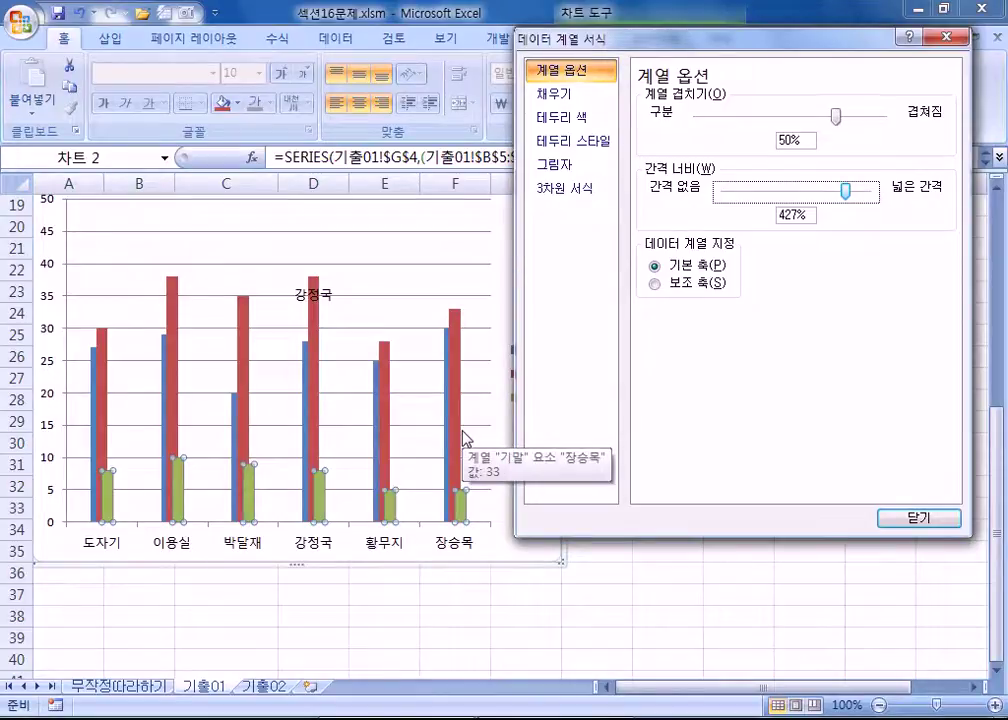
left_click_drag(848, 193, 754, 194)
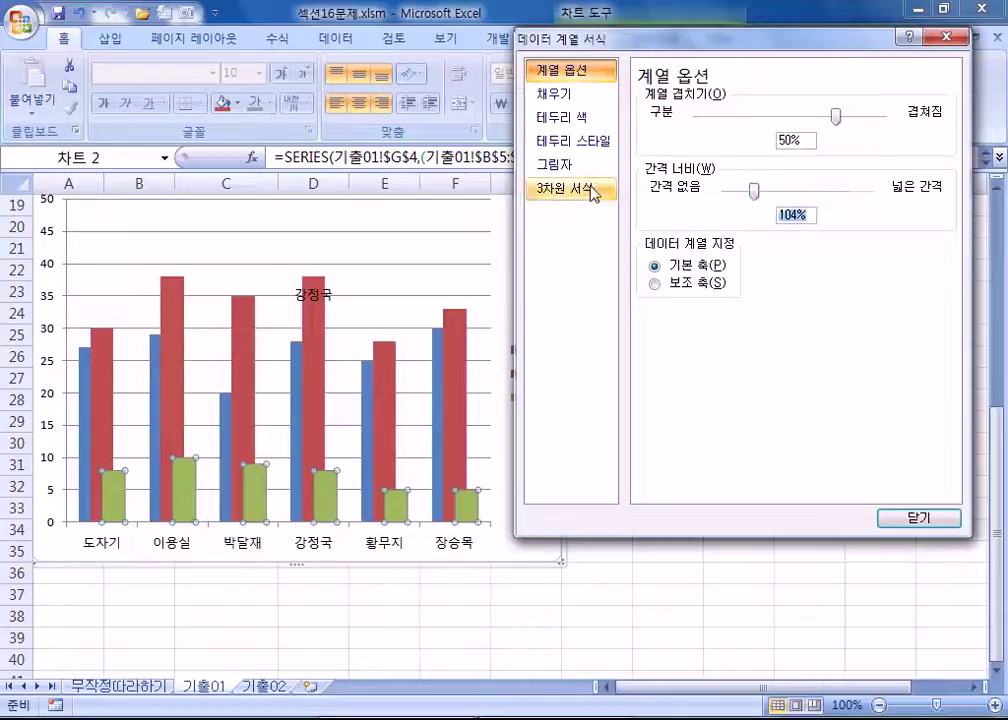
type("100")
key("Tab")
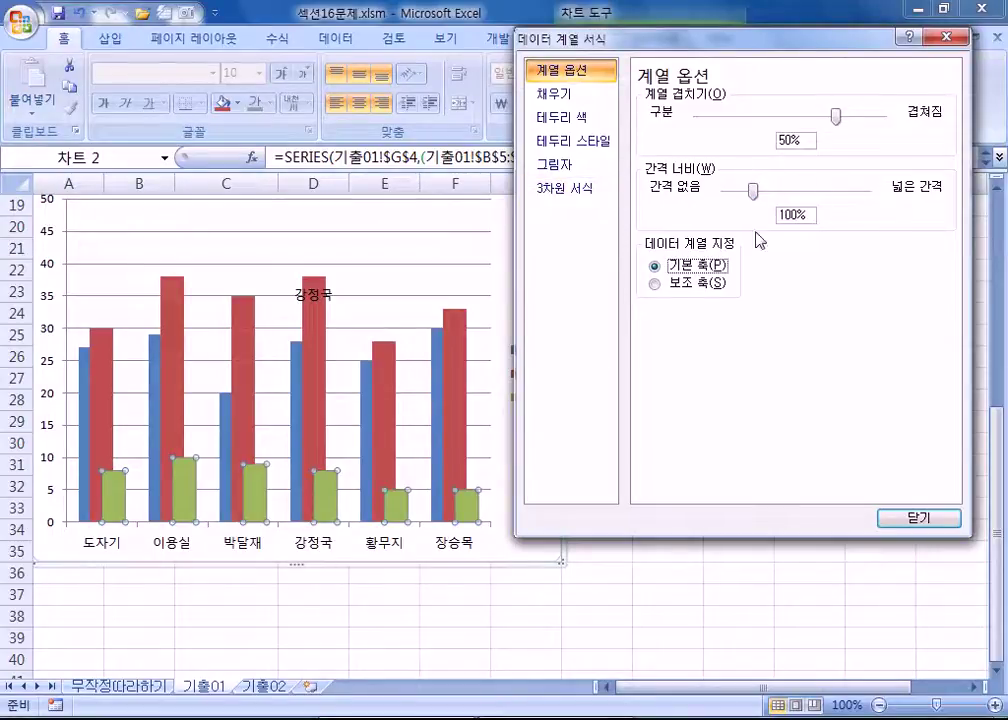
Try a gap width of 200% for the 출석 series, and reset it to 100%.
double_click(805, 215)
type("200")
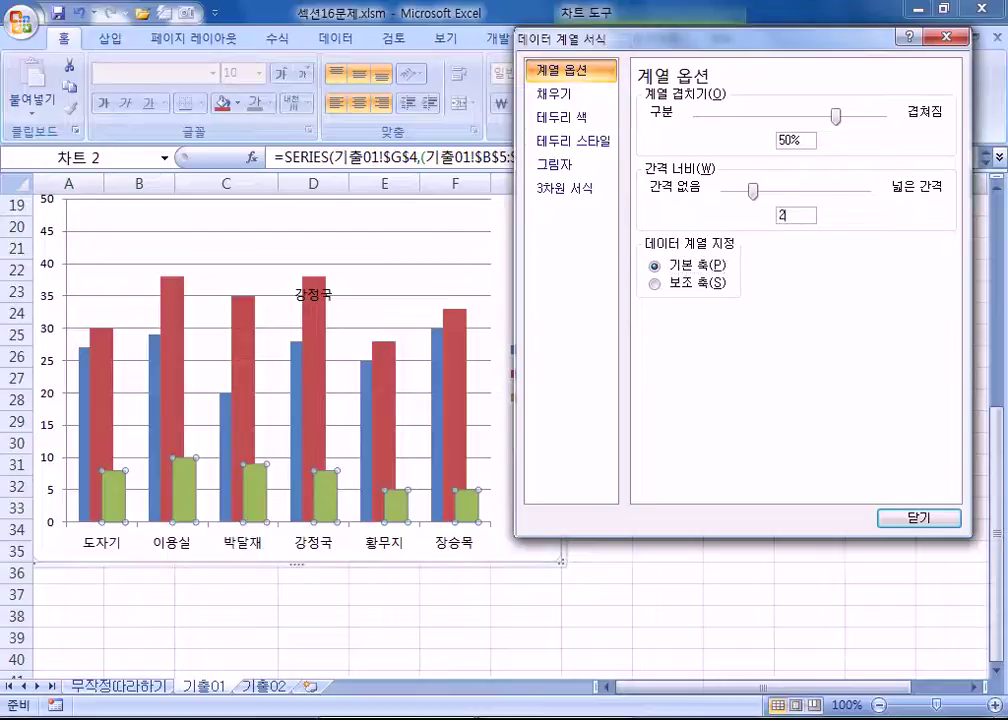
key("Tab")
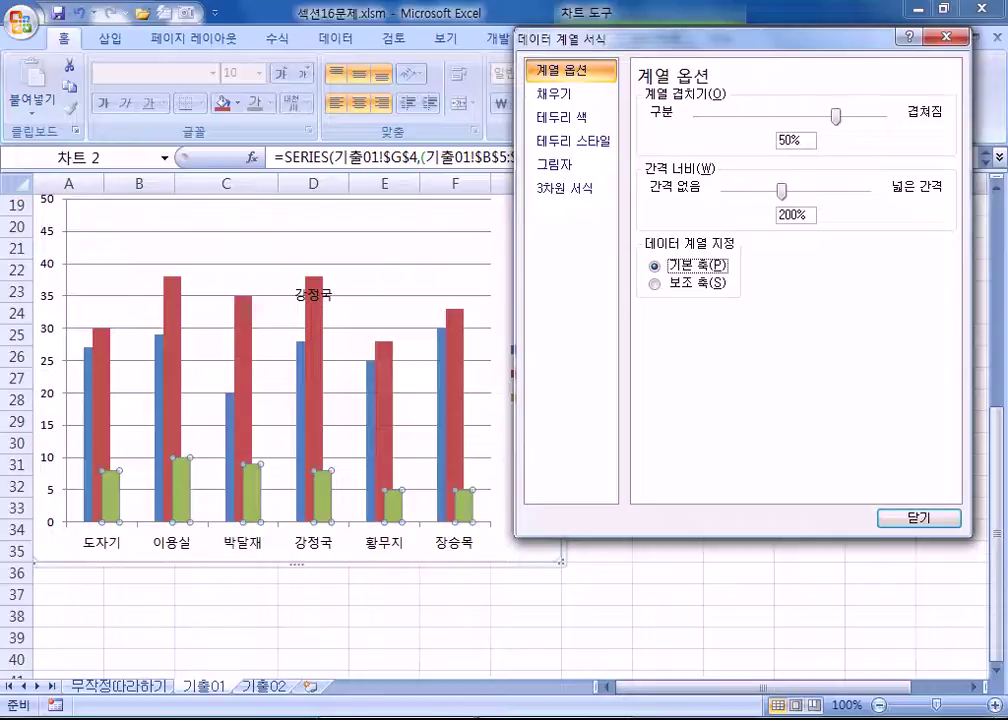
left_click_drag(541, 40, 675, 53)
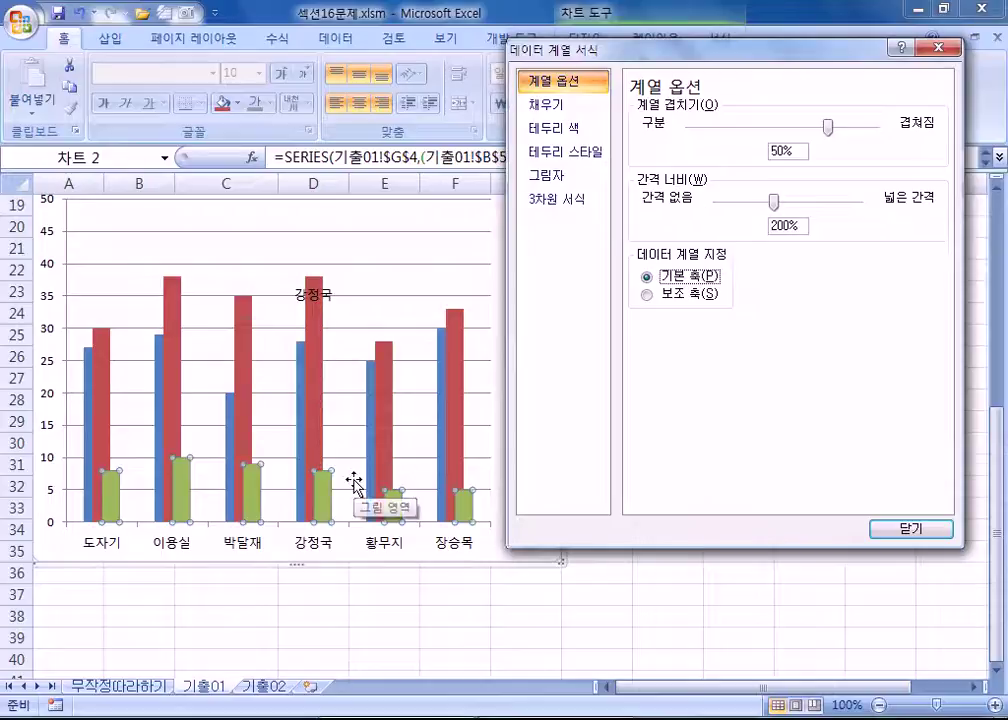
double_click(800, 225)
type("100")
key("Tab")
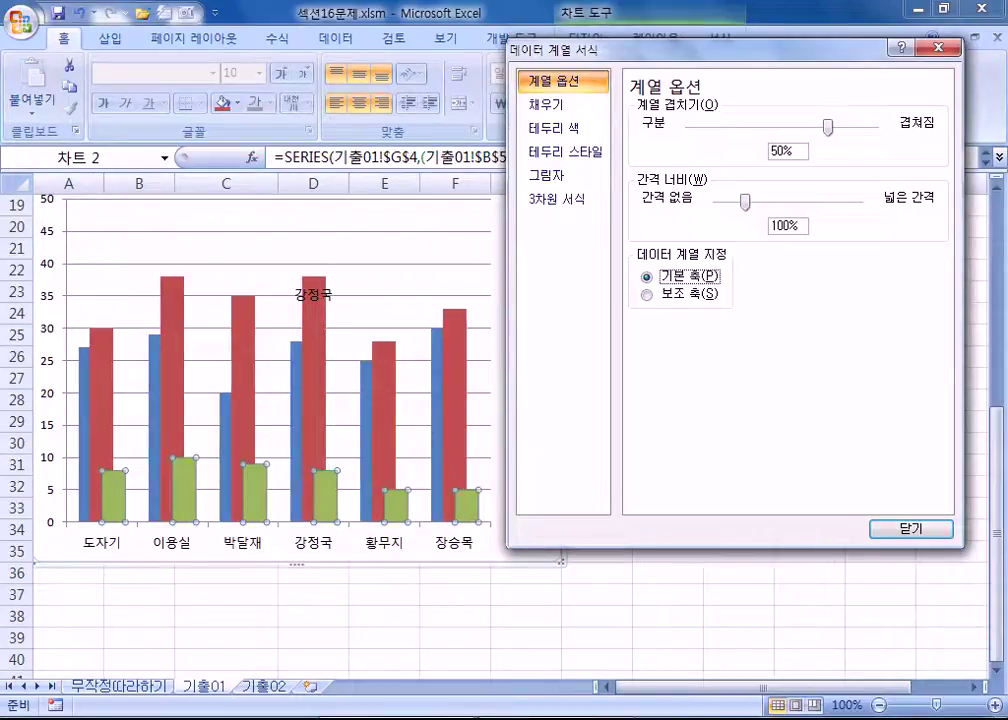
Examine the format options offered for the plot area, chart area, chart title, legend and 기말 series.
left_click_drag(512, 47, 727, 189)
left_click(428, 248)
scroll(380, 280, "up", 2)
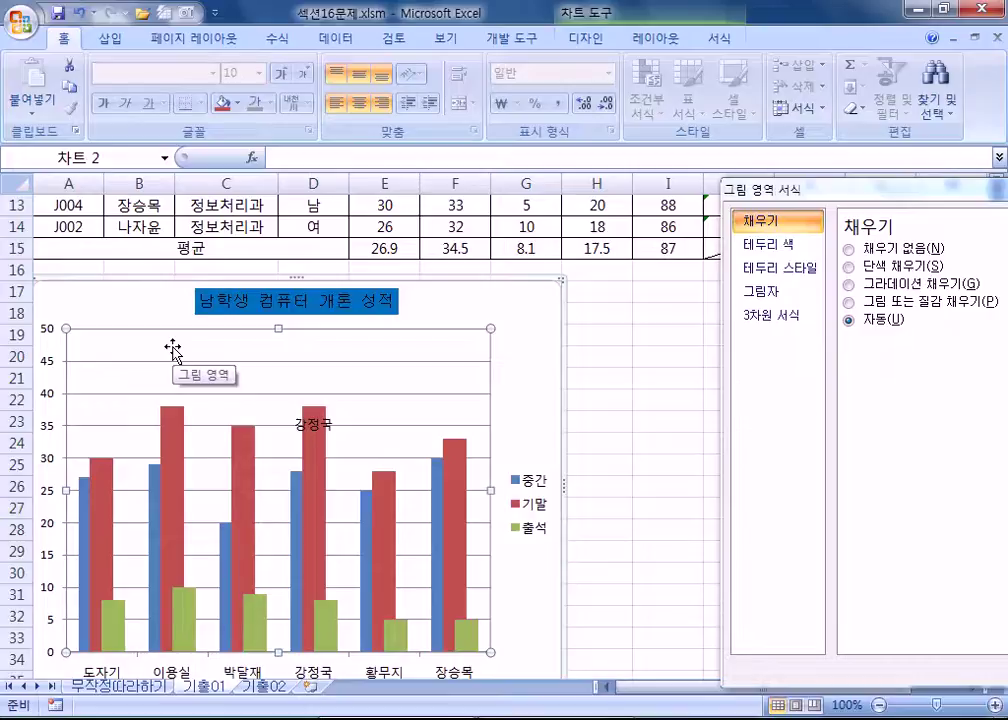
left_click(521, 345)
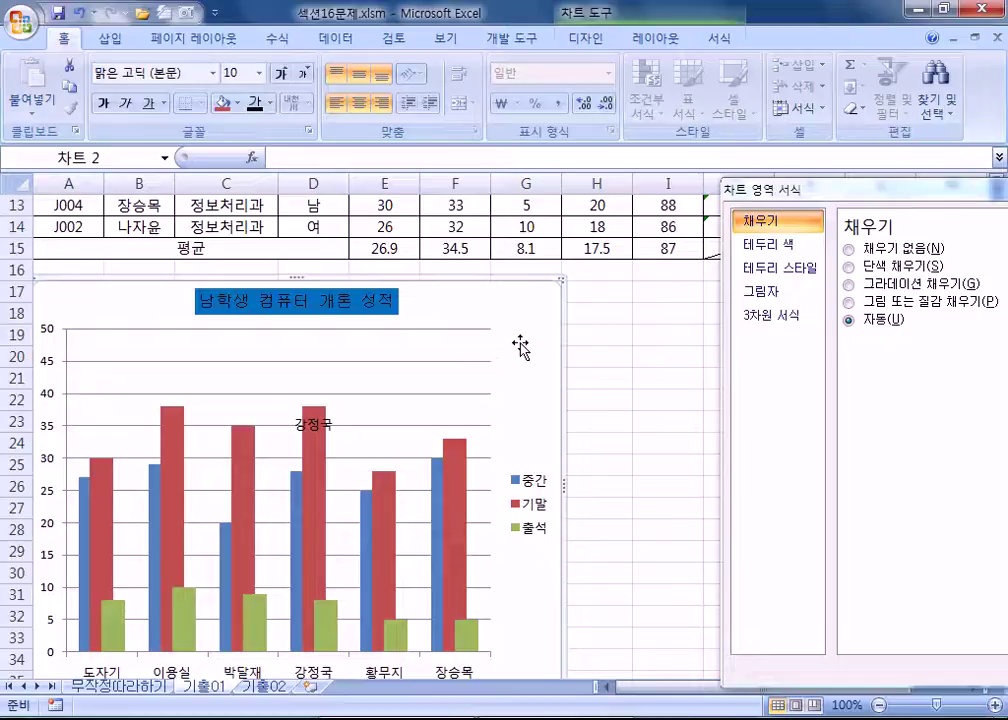
left_click_drag(774, 192, 673, 192)
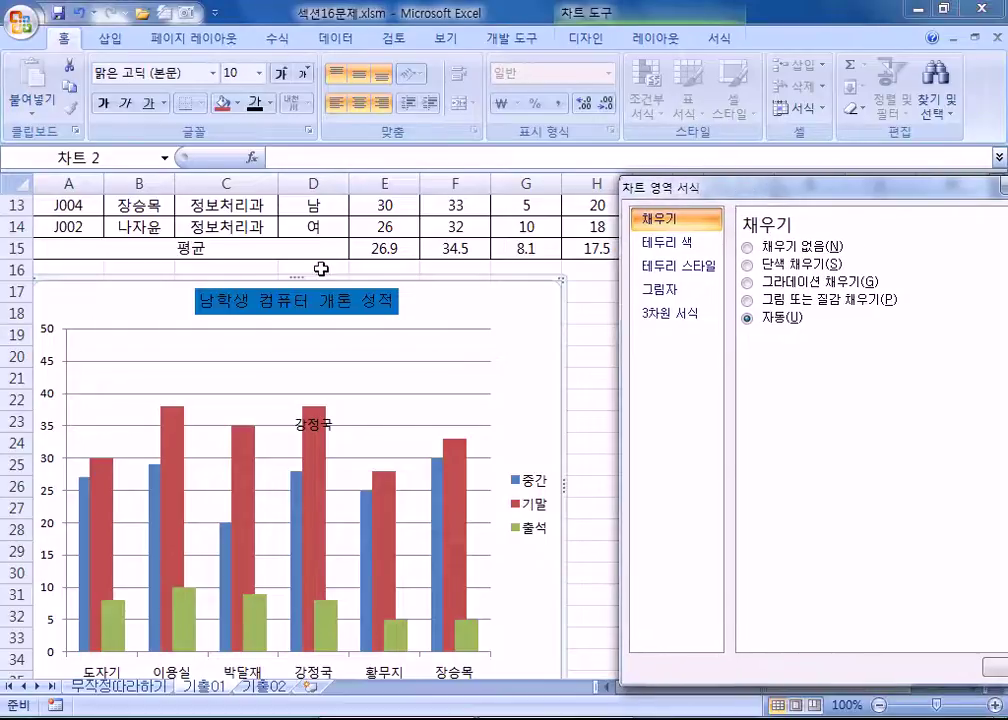
left_click(330, 310)
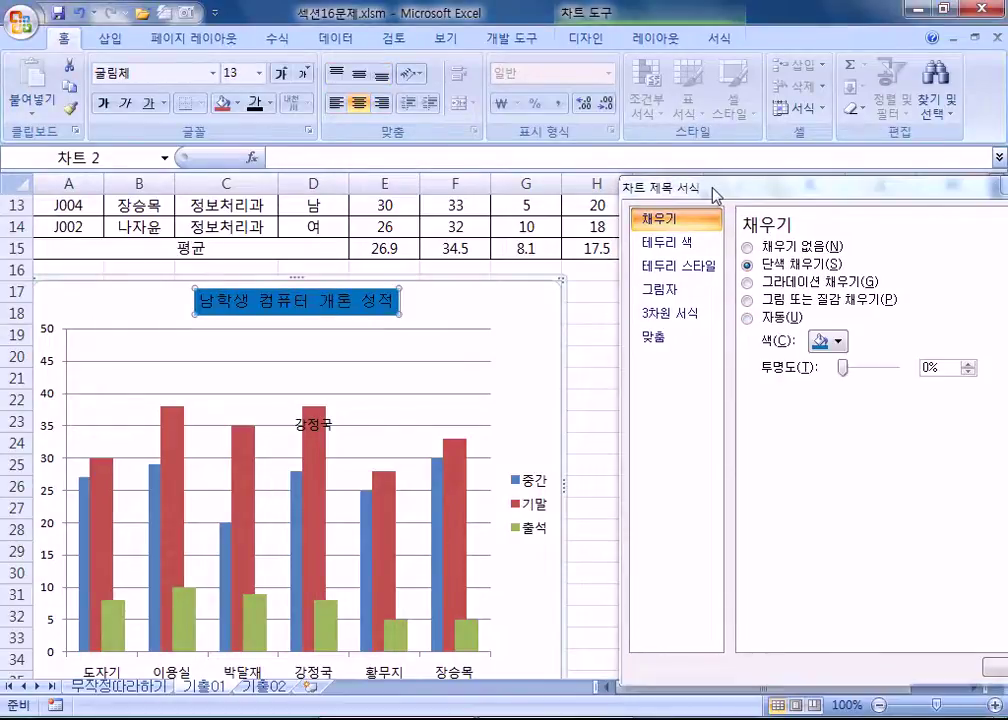
left_click(553, 480)
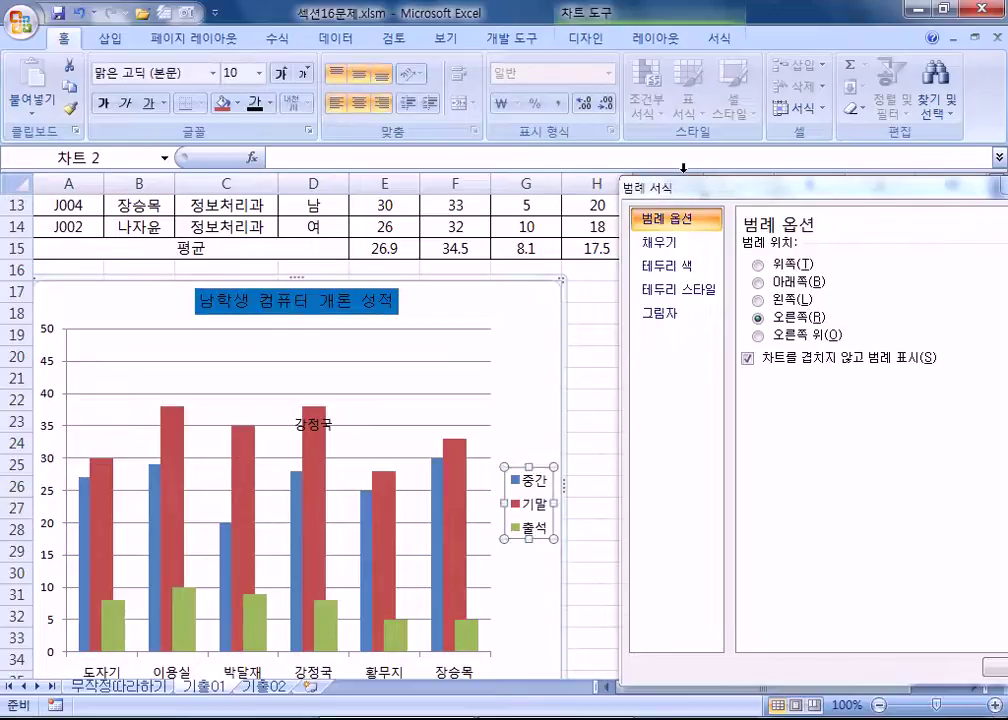
scroll(427, 387, "down", 2)
left_click(461, 380)
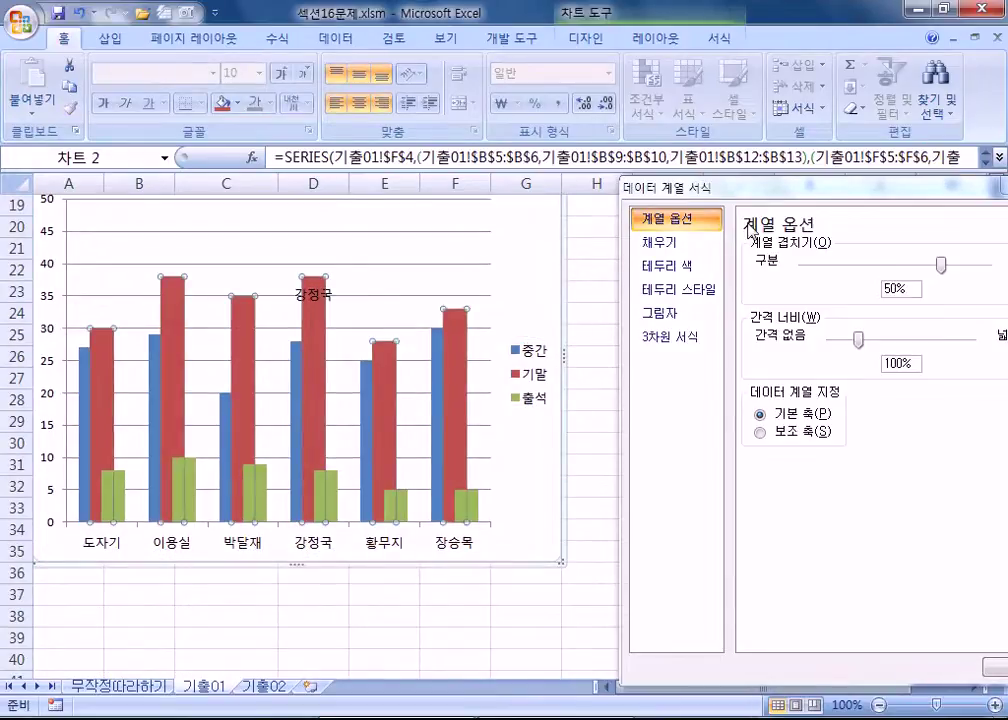
Compare the axis options of the vertical value axis with those of the horizontal category axis.
scroll(585, 439, "up", 2)
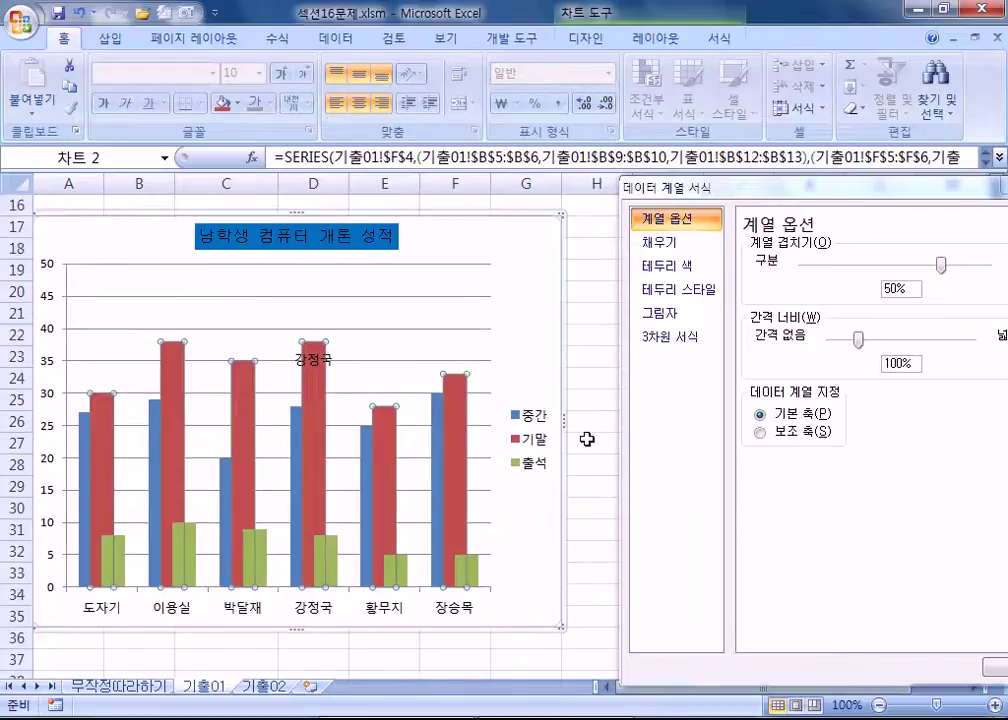
left_click(46, 355)
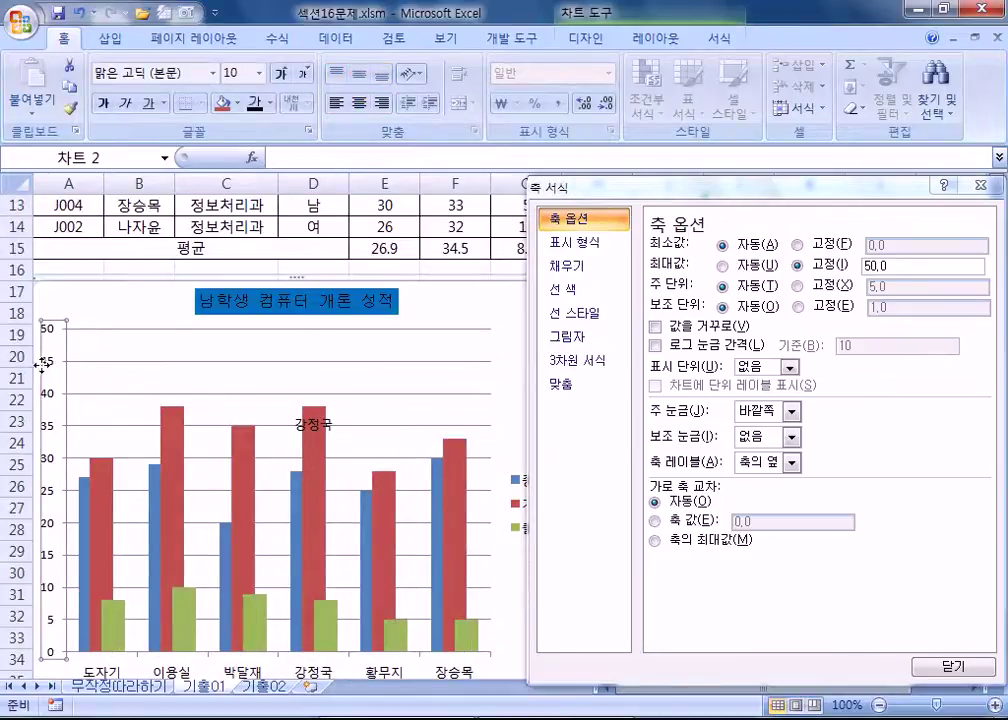
scroll(378, 463, "down", 2)
left_click(397, 547)
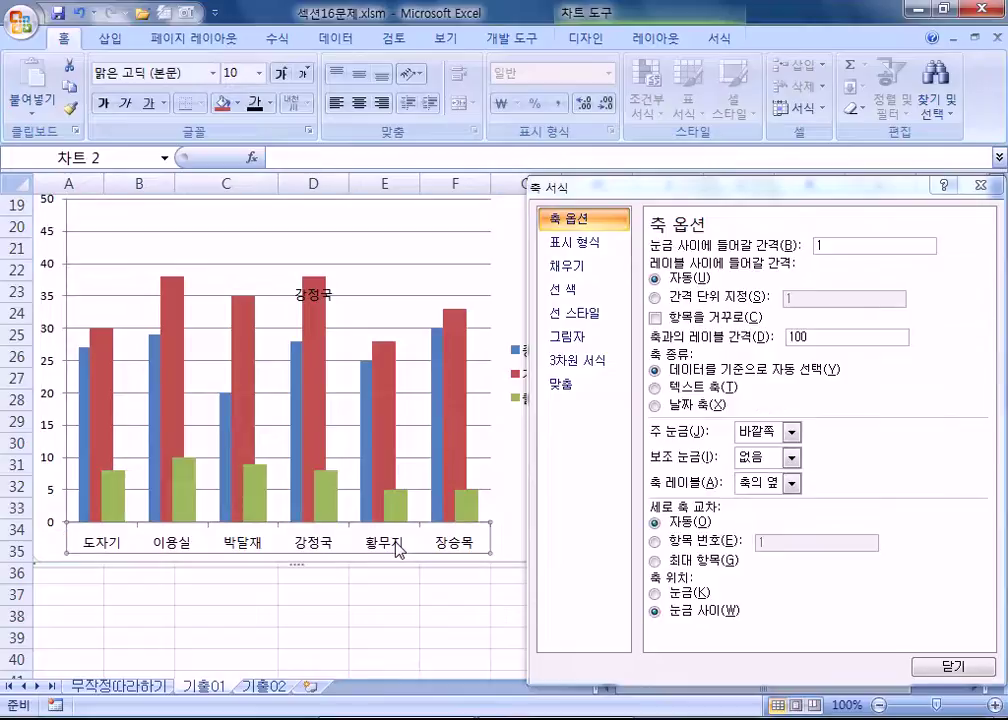
left_click(50, 333)
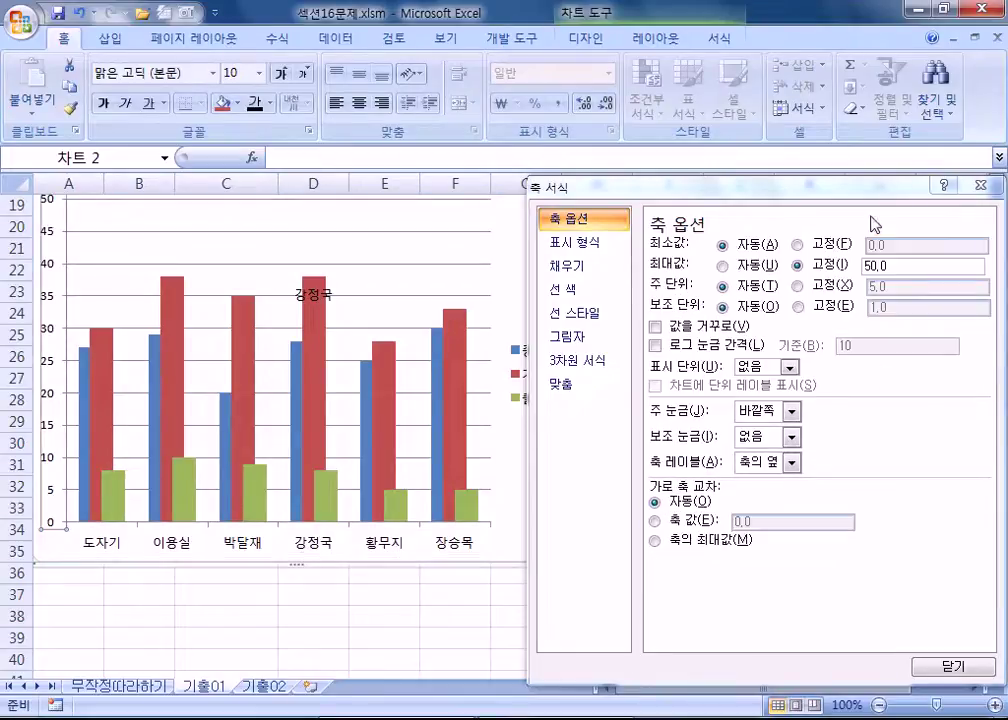
left_click(392, 549)
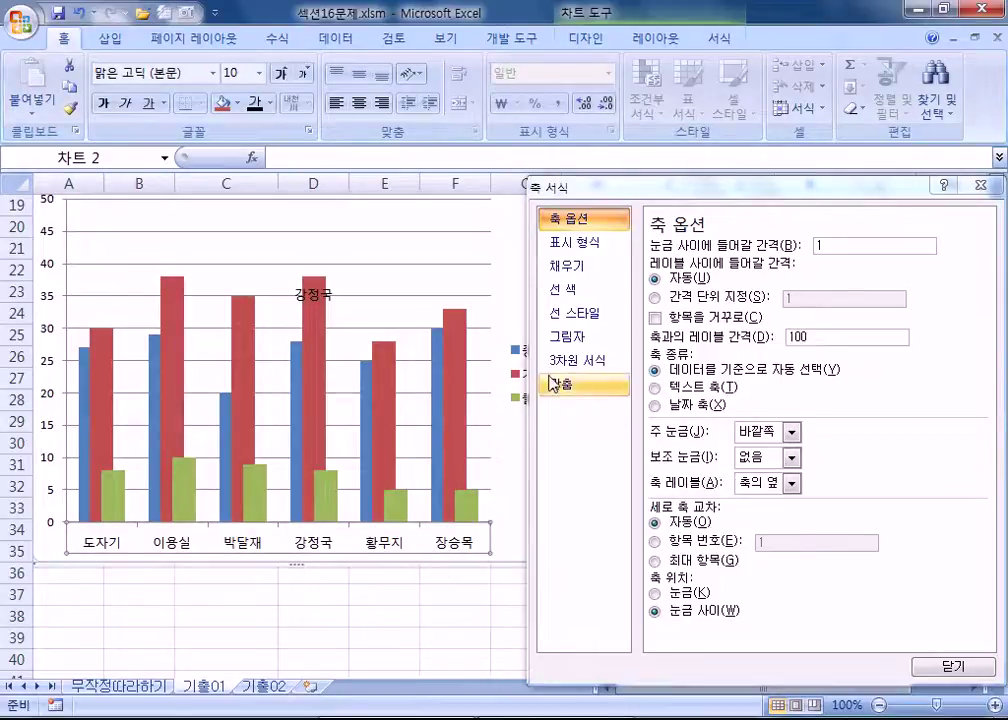
left_click_drag(610, 190, 722, 170)
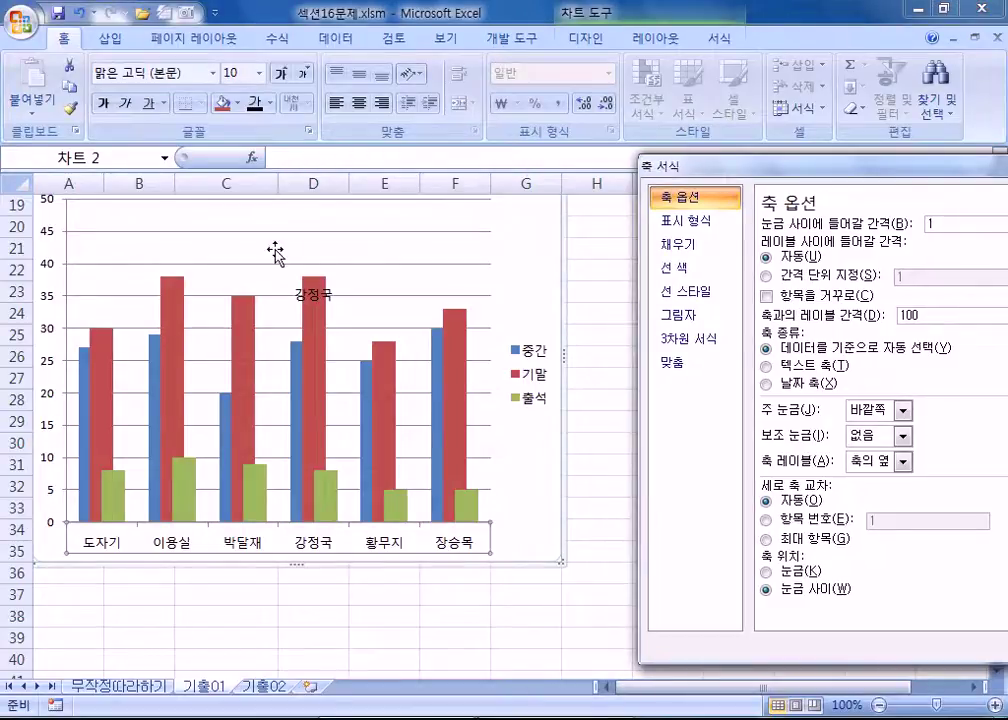
Fill the chart's plot area with a solid light gray theme color.
left_click(267, 281)
scroll(267, 284, "up", 1)
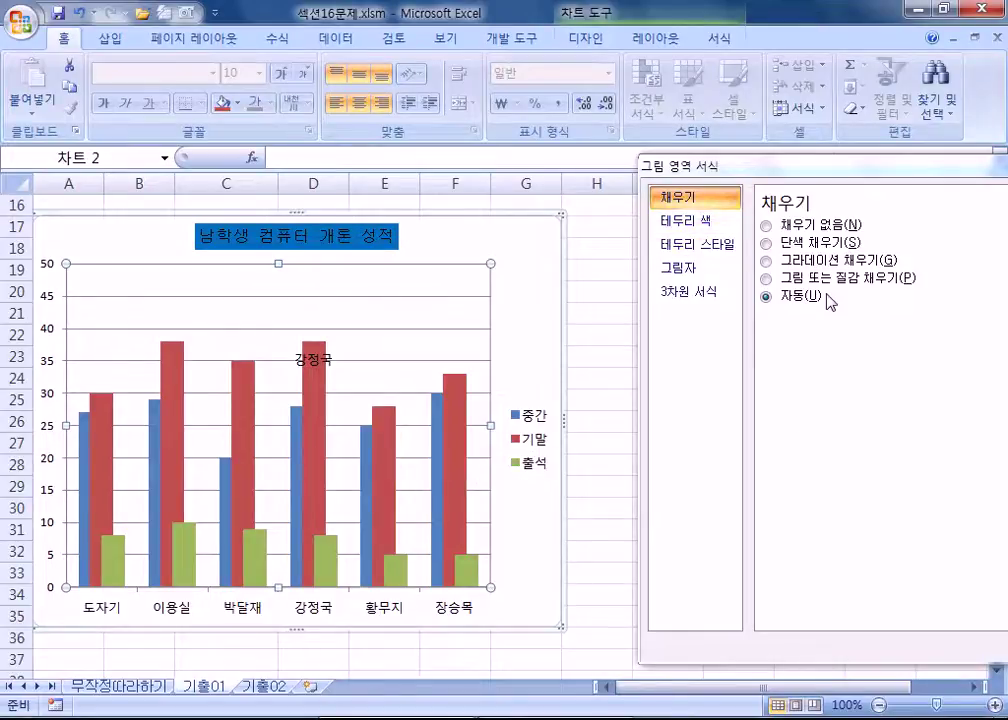
left_click(795, 250)
left_click_drag(797, 180, 720, 122)
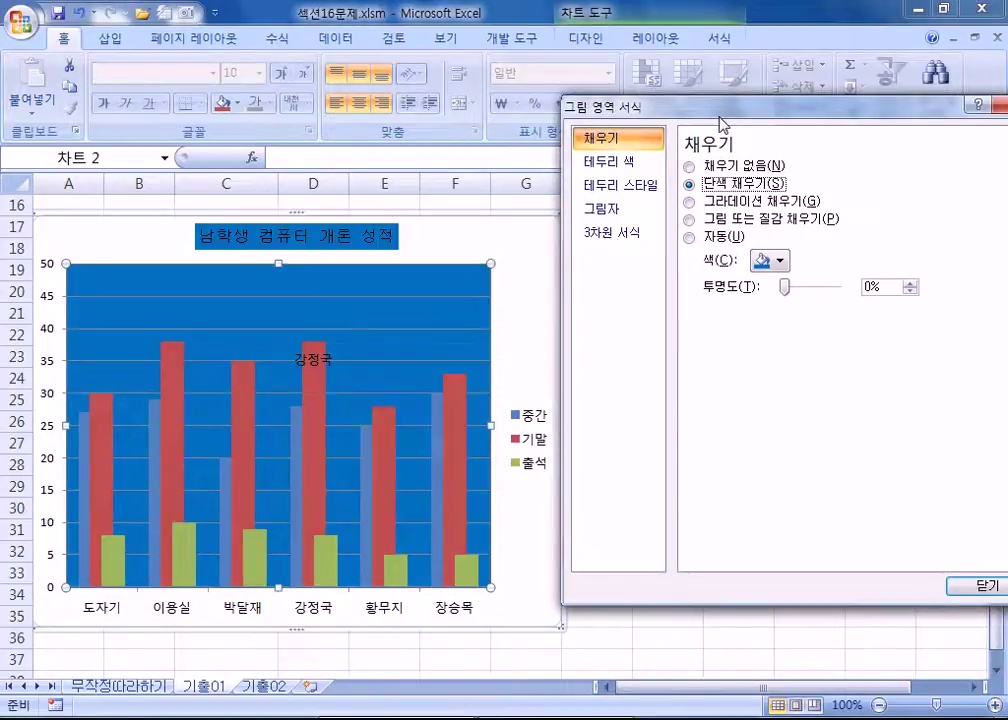
left_click(779, 262)
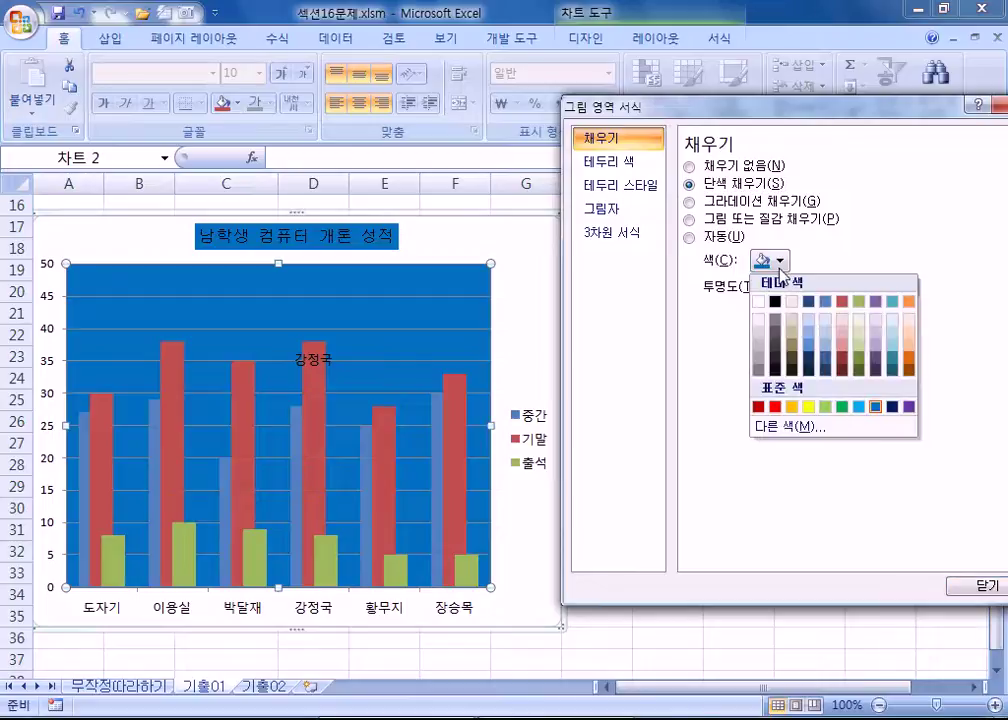
left_click(762, 349)
mouse_move(318, 429)
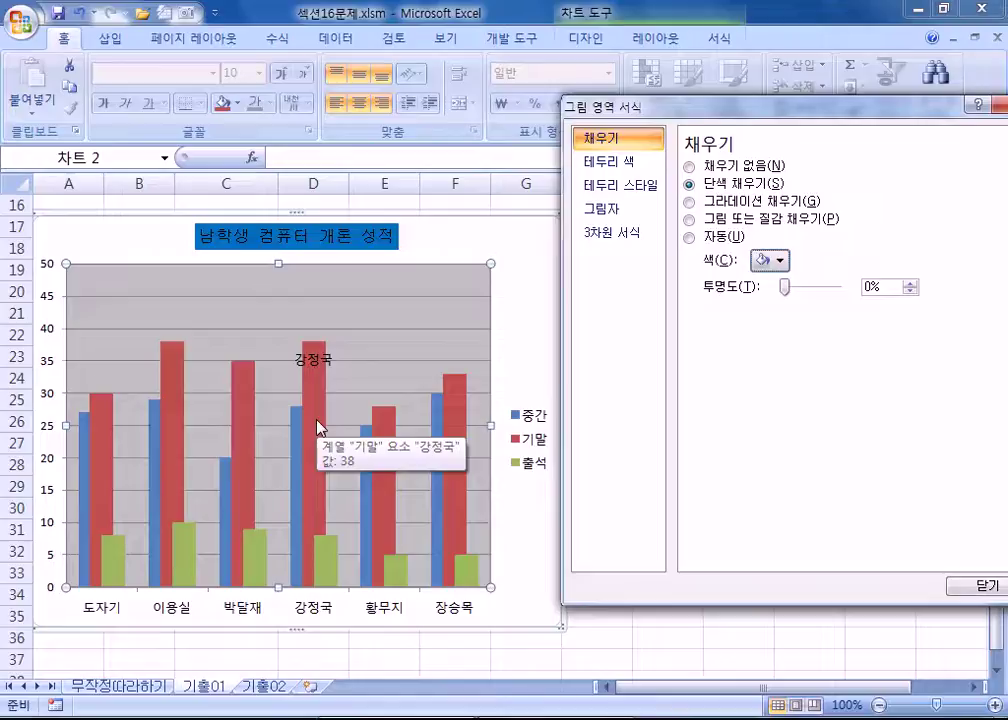
left_click(782, 261)
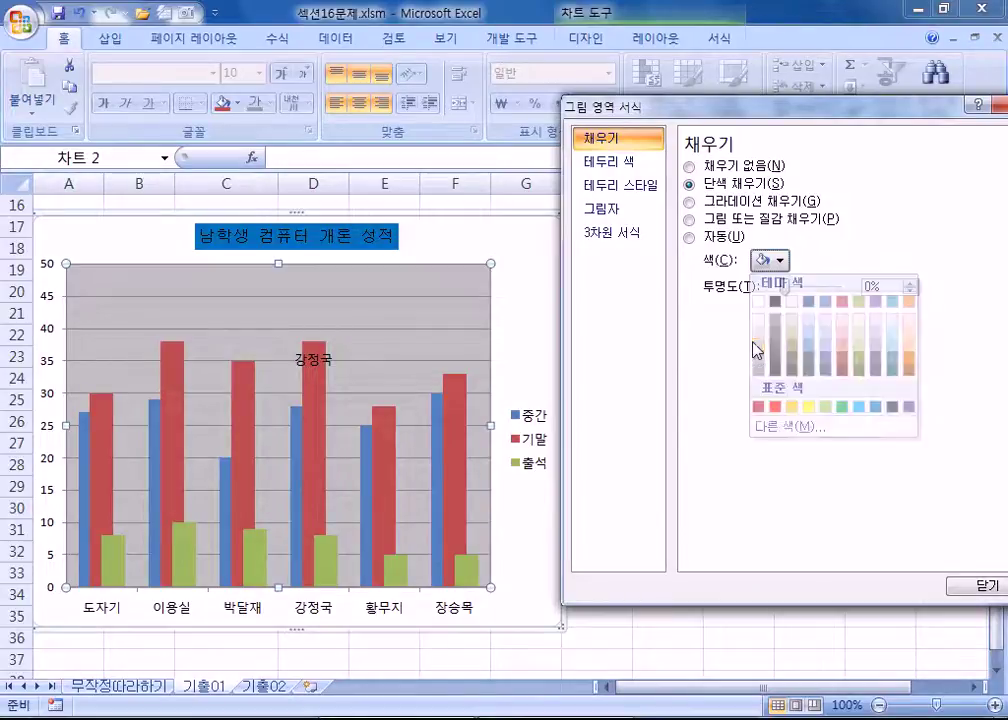
left_click(757, 347)
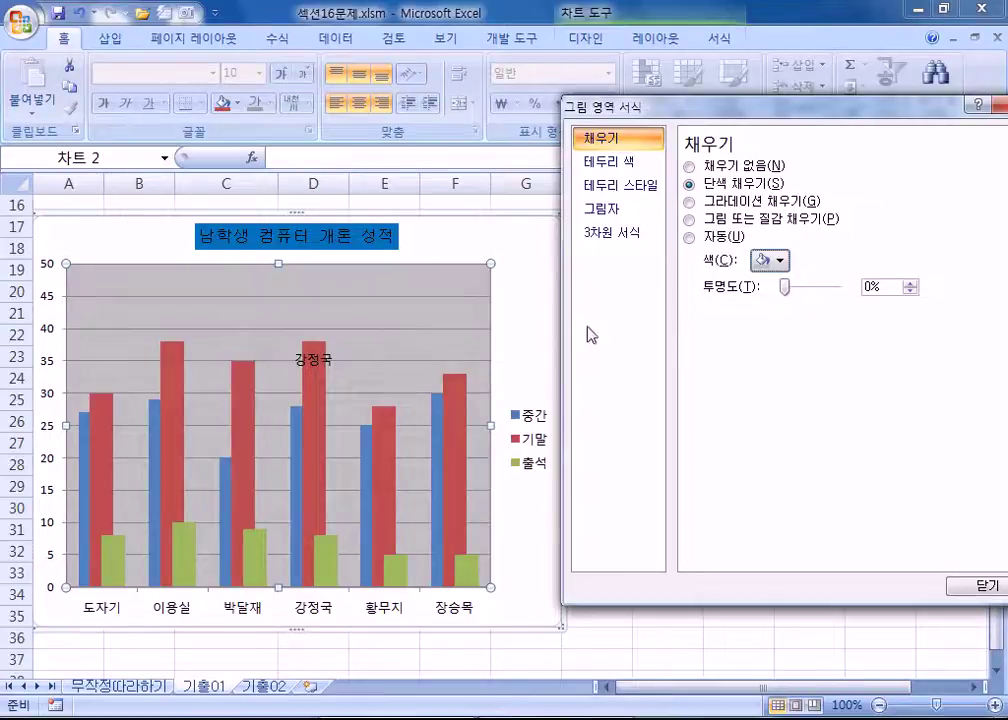
Select the chart area and close the format settings.
left_click(57, 238)
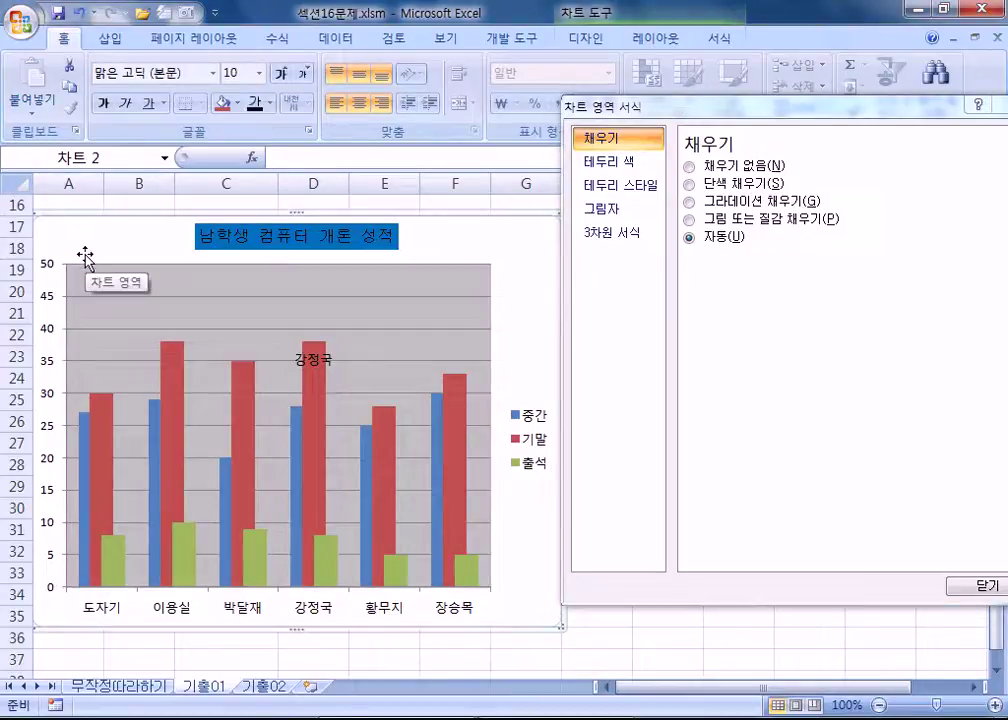
left_click_drag(925, 105, 845, 118)
left_click(936, 119)
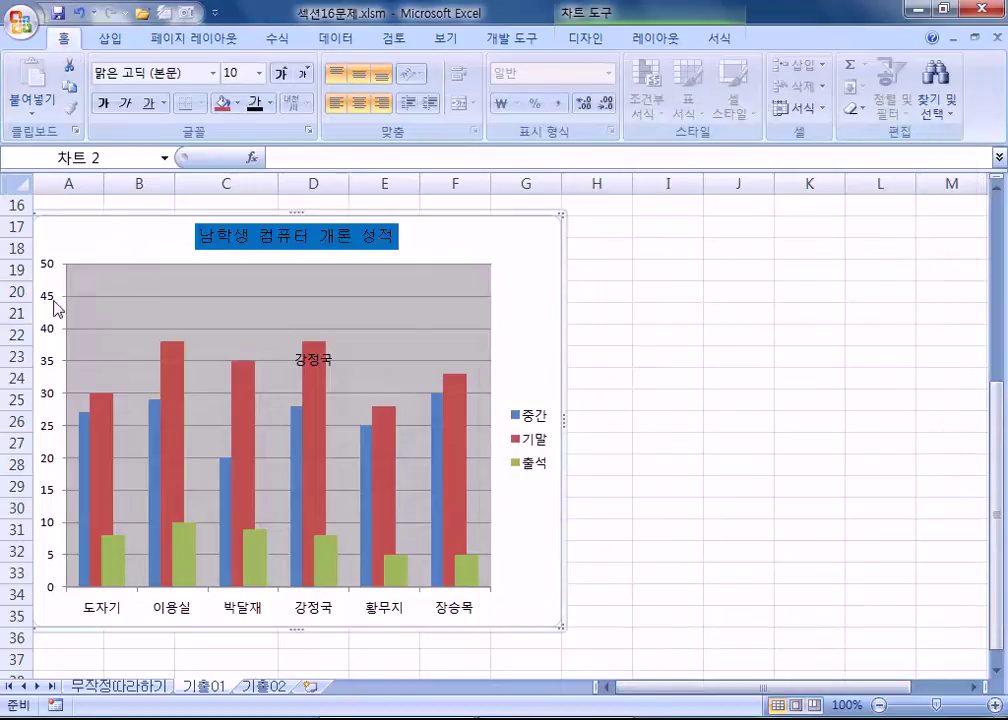
left_click(115, 44)
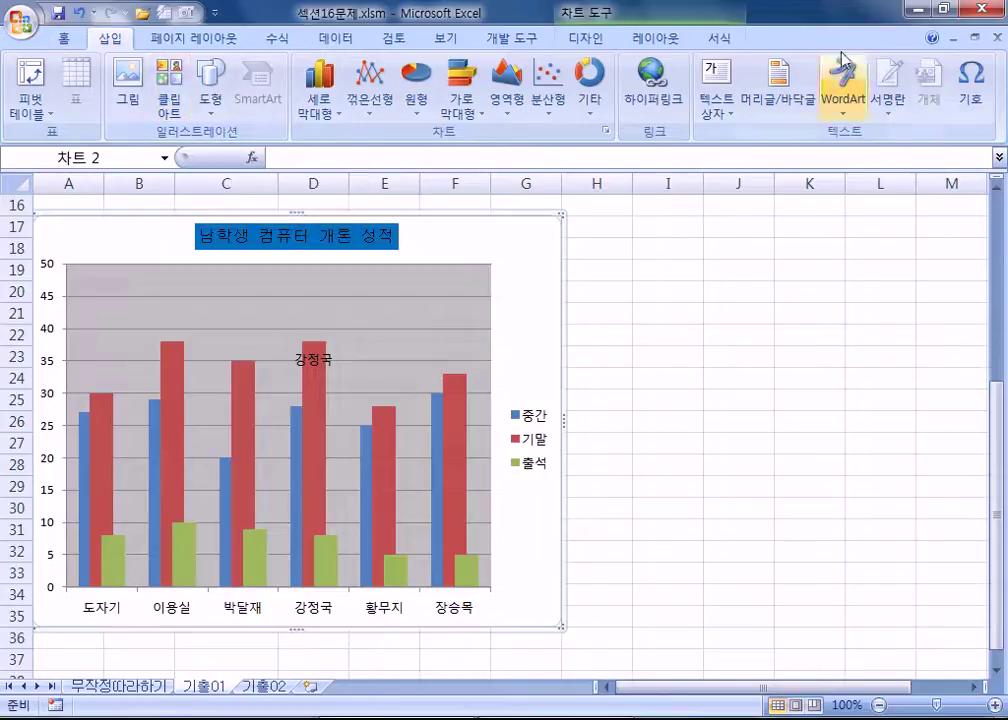
left_click(716, 80)
left_click_drag(44, 226, 117, 282)
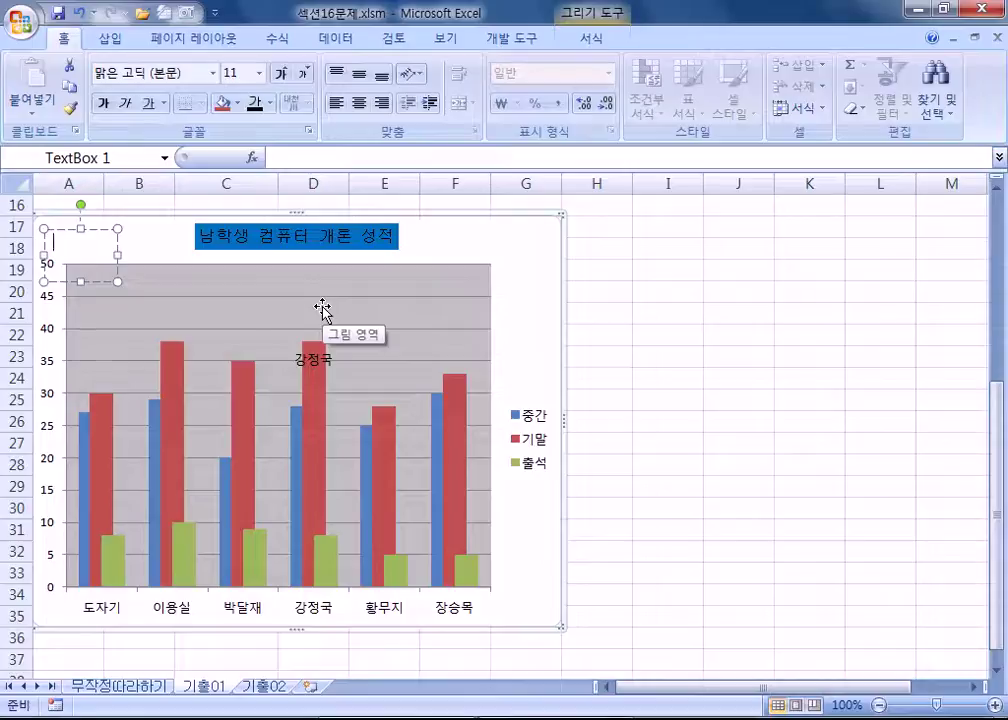
left_click(522, 248)
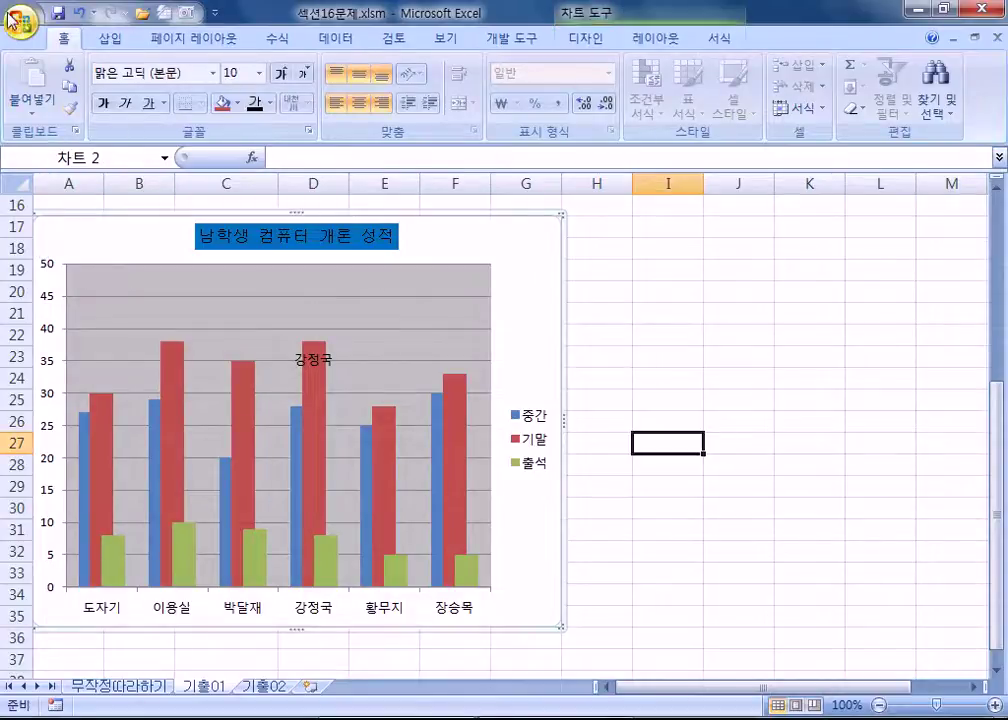
Insert a horizontal text box at the chart's upper-right corner and enter the text 단위:원).
left_click(106, 39)
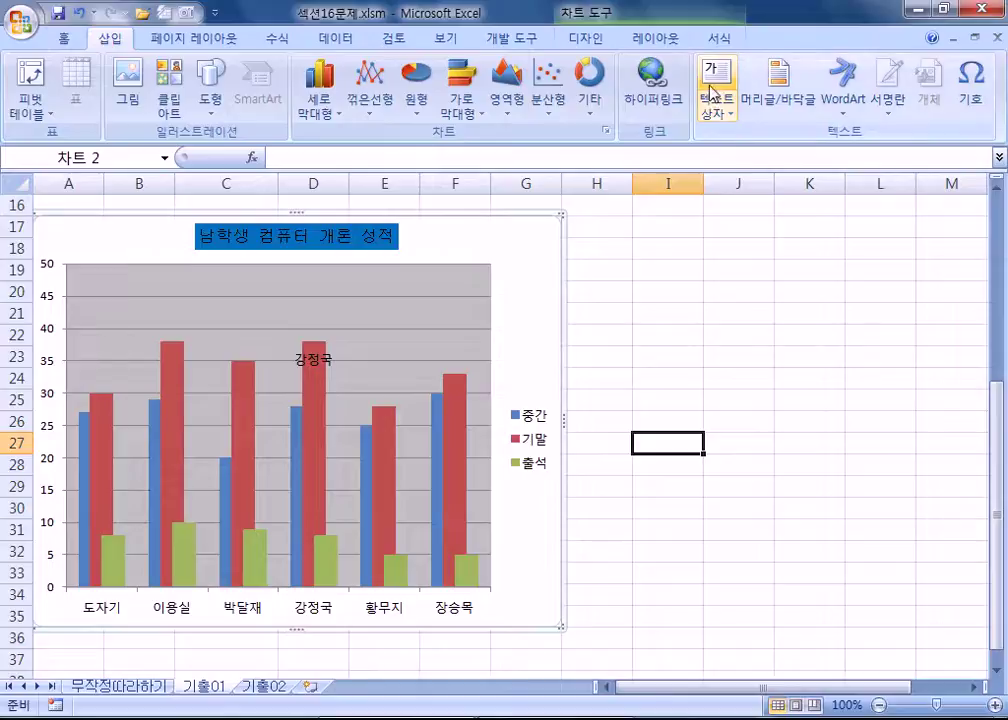
left_click(713, 102)
left_click(739, 137)
left_click_drag(445, 240, 553, 328)
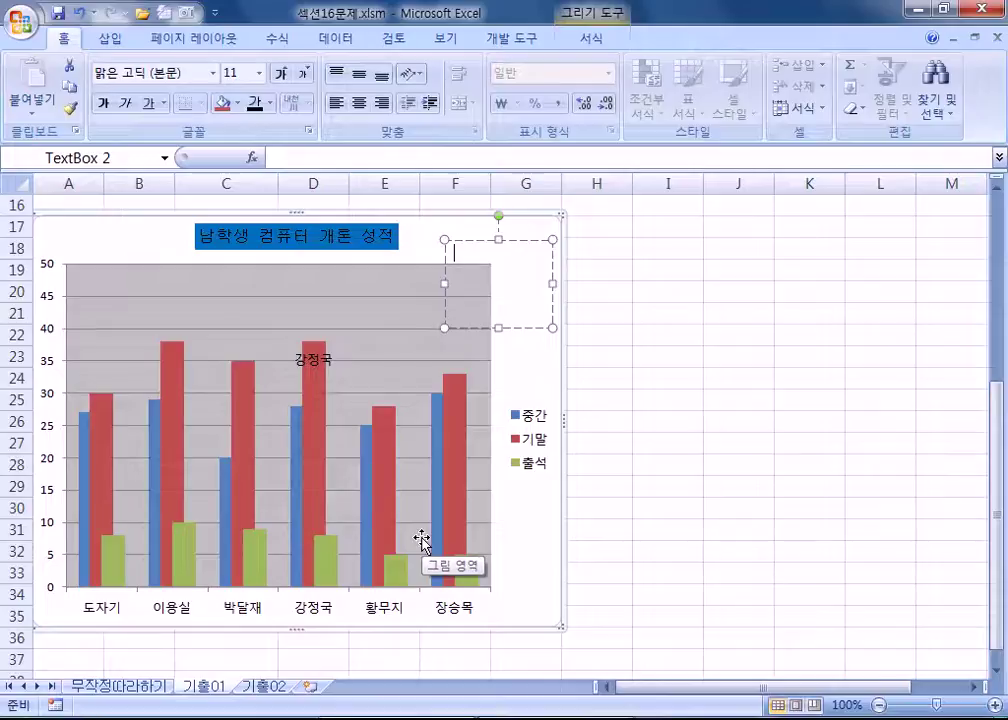
type("다ㄴ위:원)")
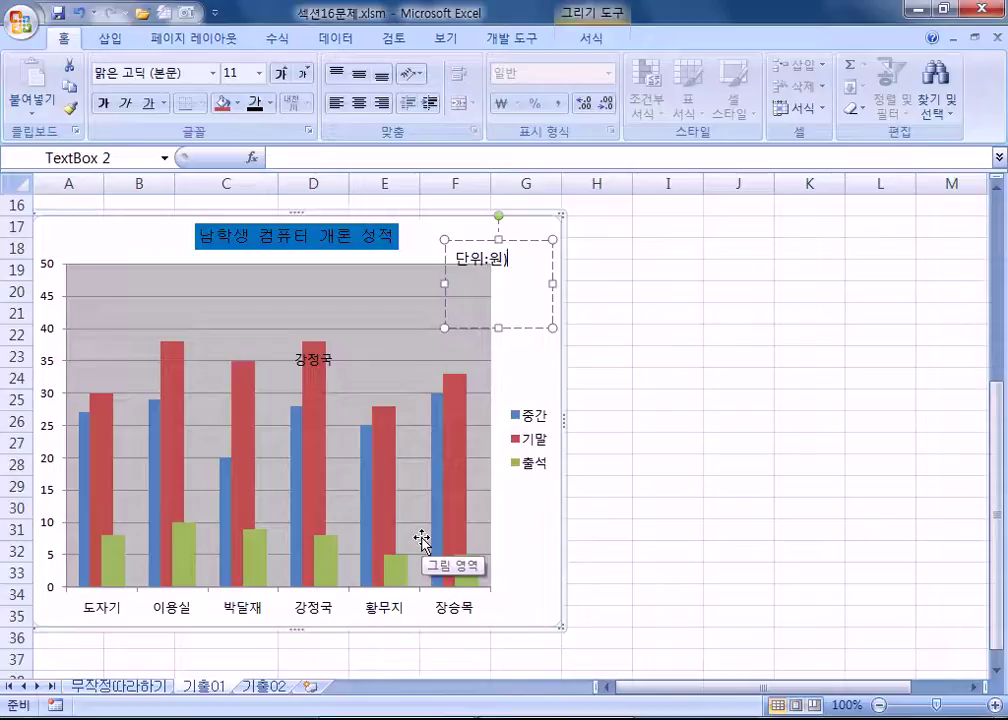
Correct the text in the text box to 단위:점.
key("BackSpace")
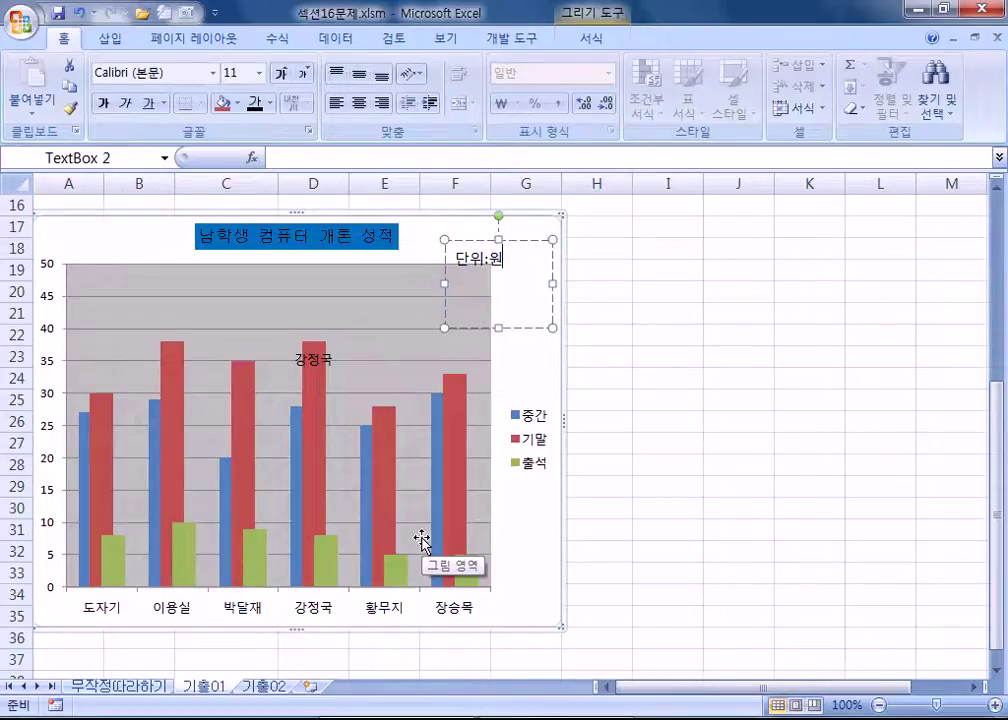
key("BackSpace")
key("BackSpace")
type("점")
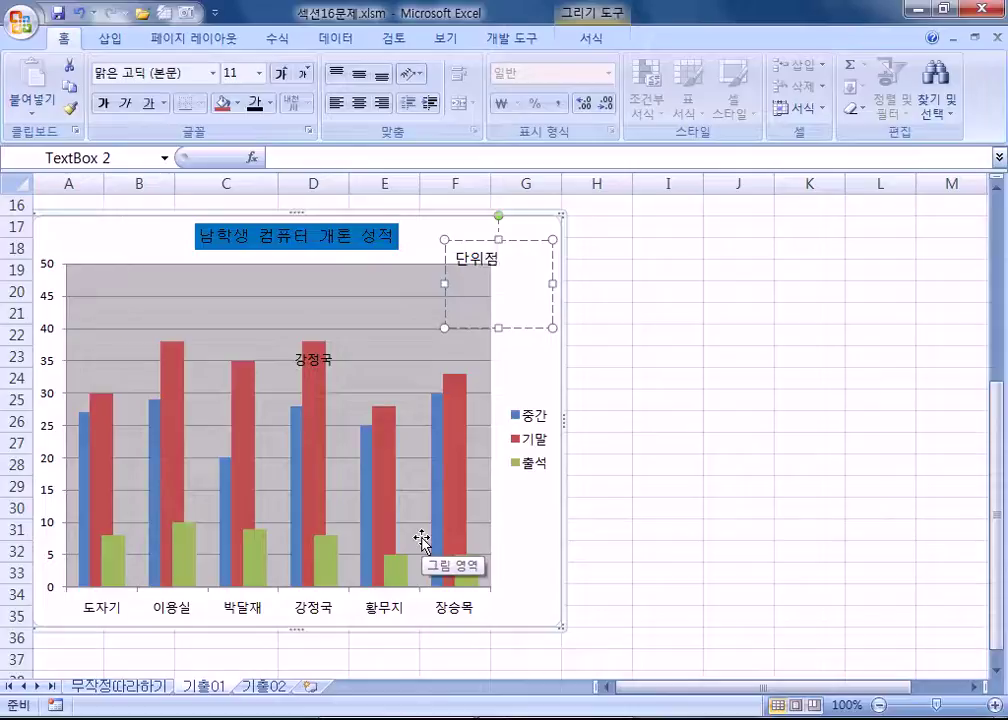
key("Left")
type(":")
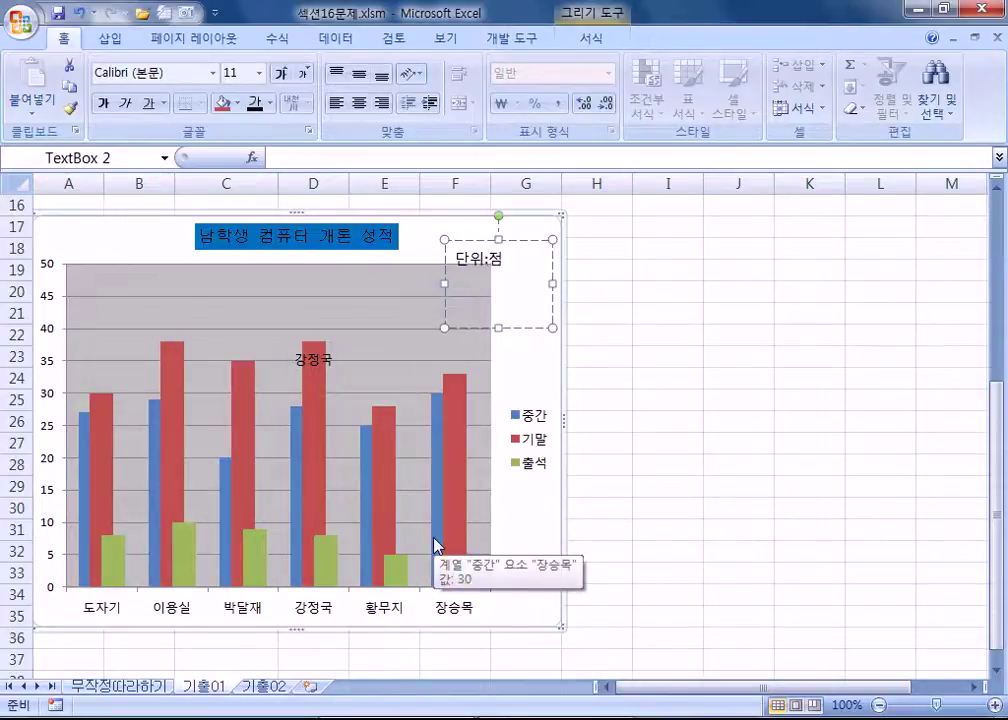
Give the 단위:점 text box a solid black outline.
left_click(531, 328)
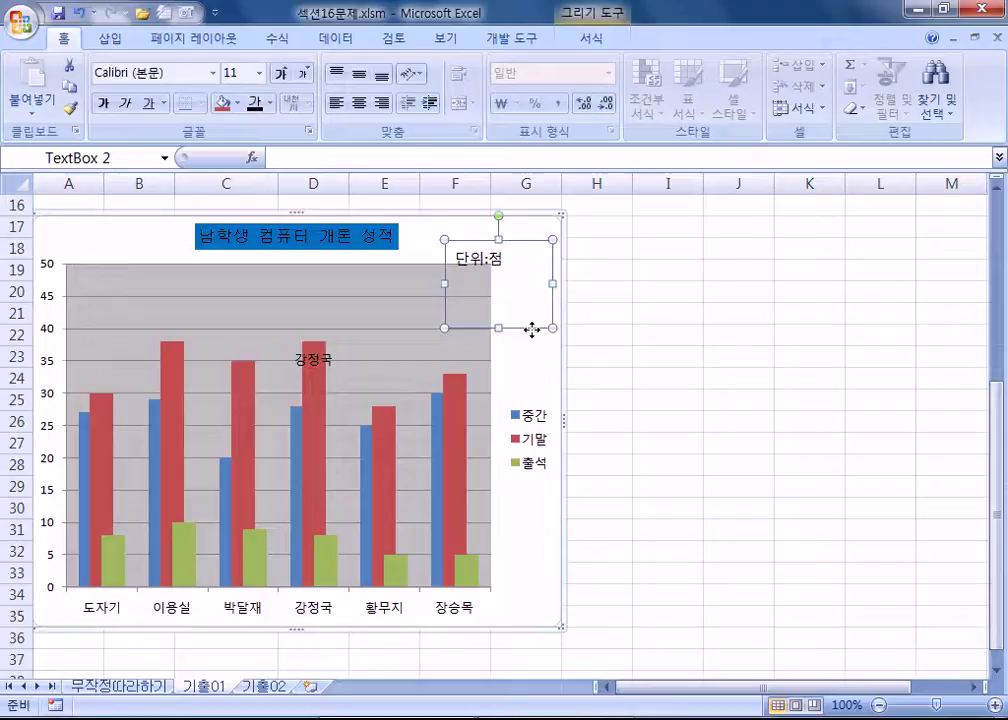
double_click(482, 388)
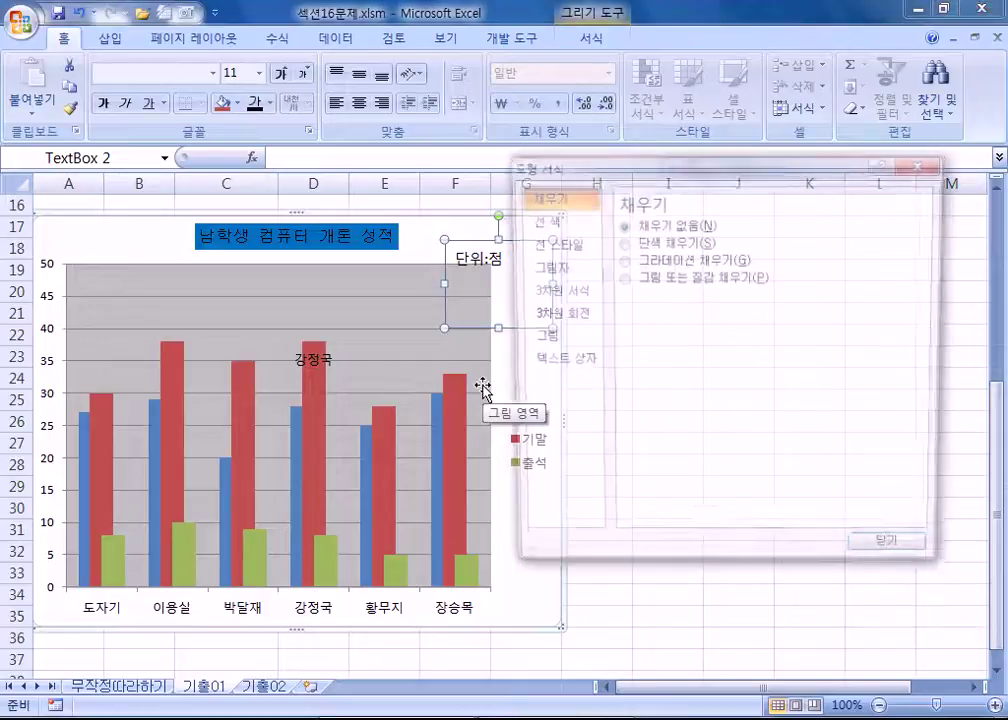
left_click(585, 219)
left_click(627, 242)
left_click(716, 285)
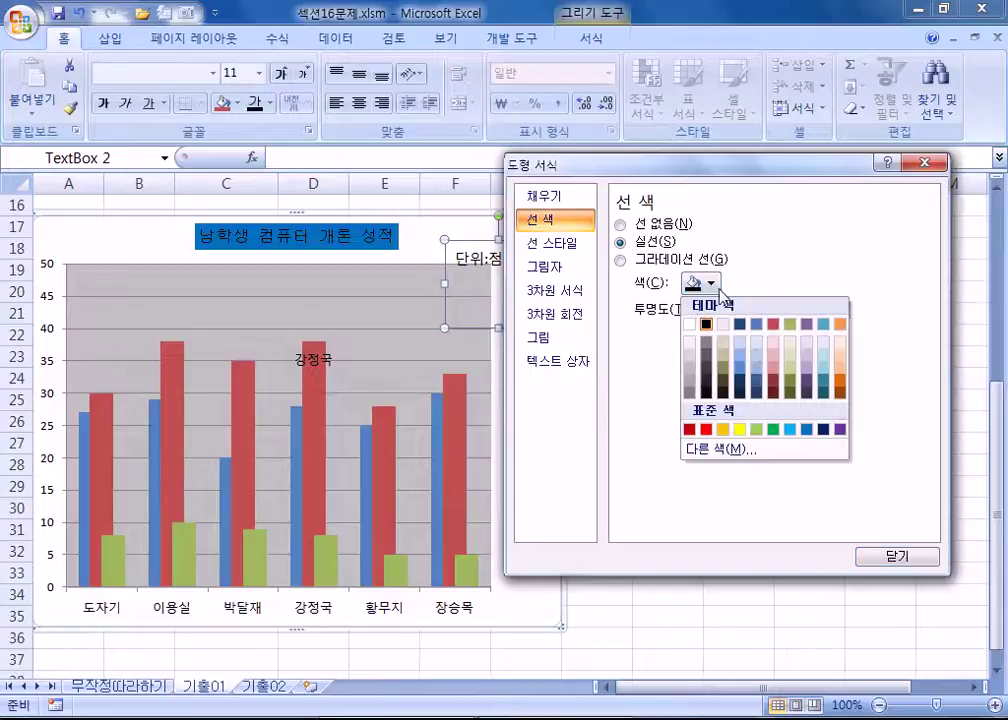
left_click_drag(714, 165, 846, 131)
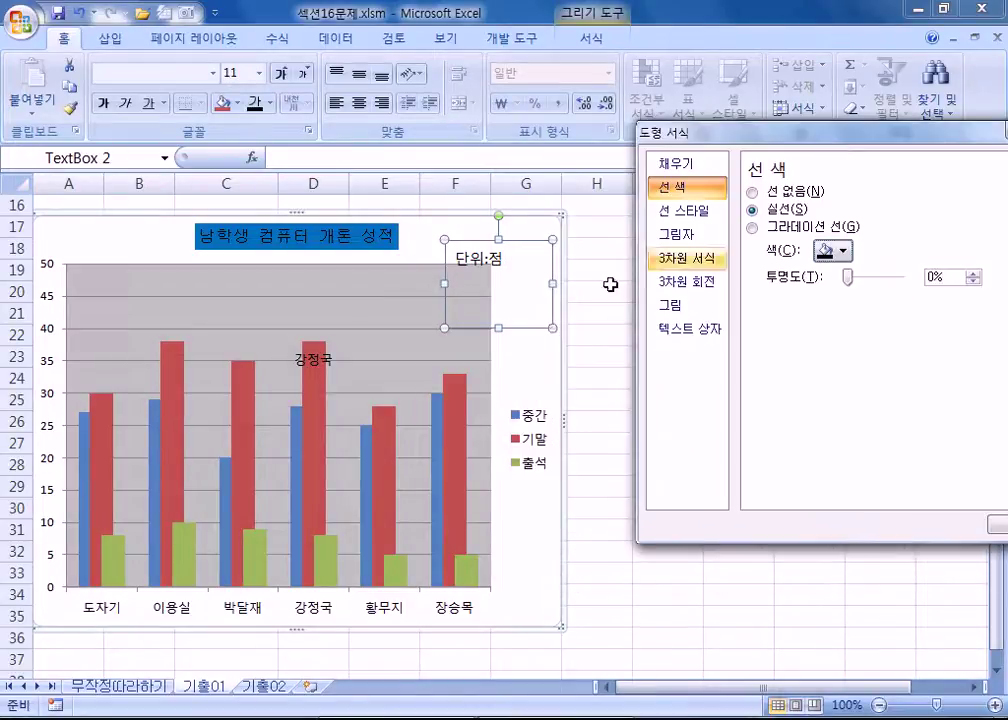
Make the 단위:점 text box resize to fit its text, then enlarge it and turn the fitting on again.
left_click(547, 336)
left_click(547, 327)
left_click(548, 329)
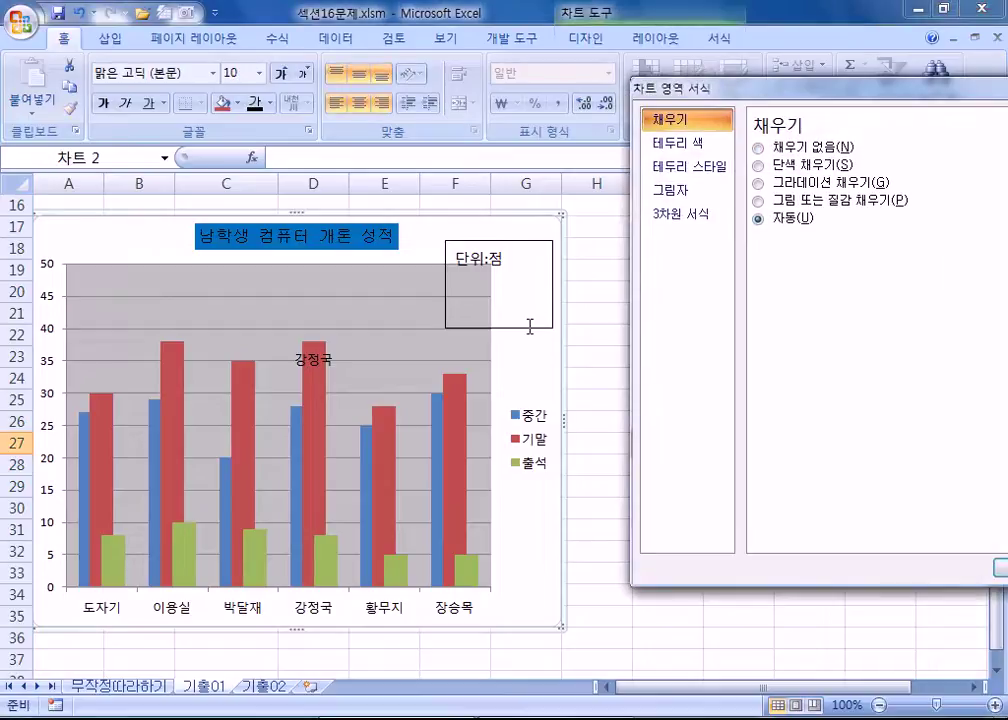
left_click(540, 322)
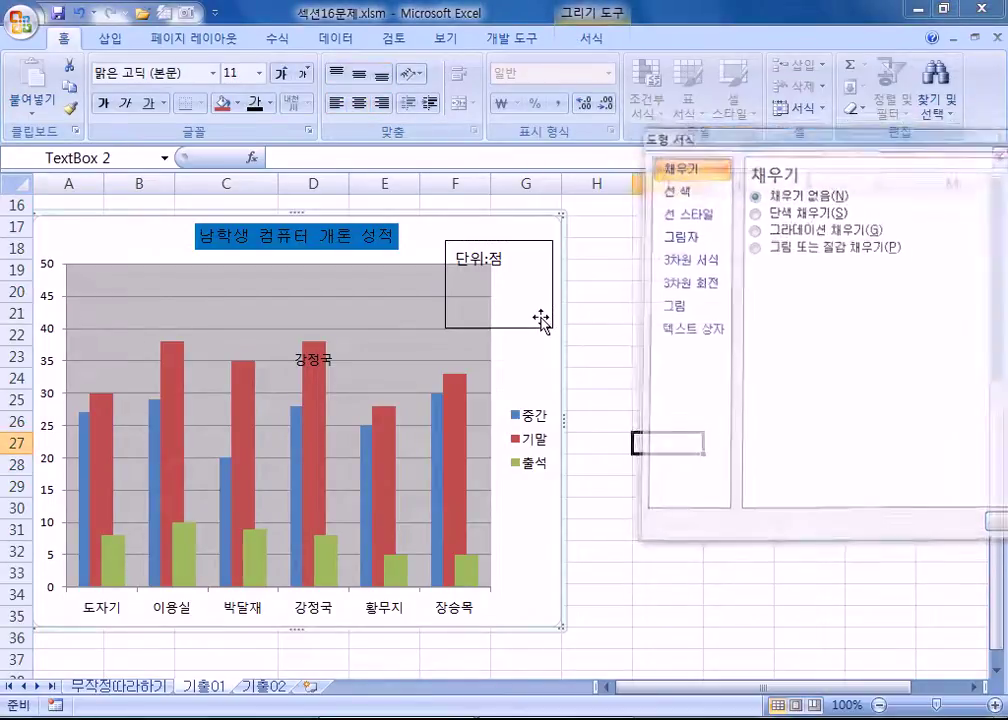
left_click(543, 321)
left_click(546, 322)
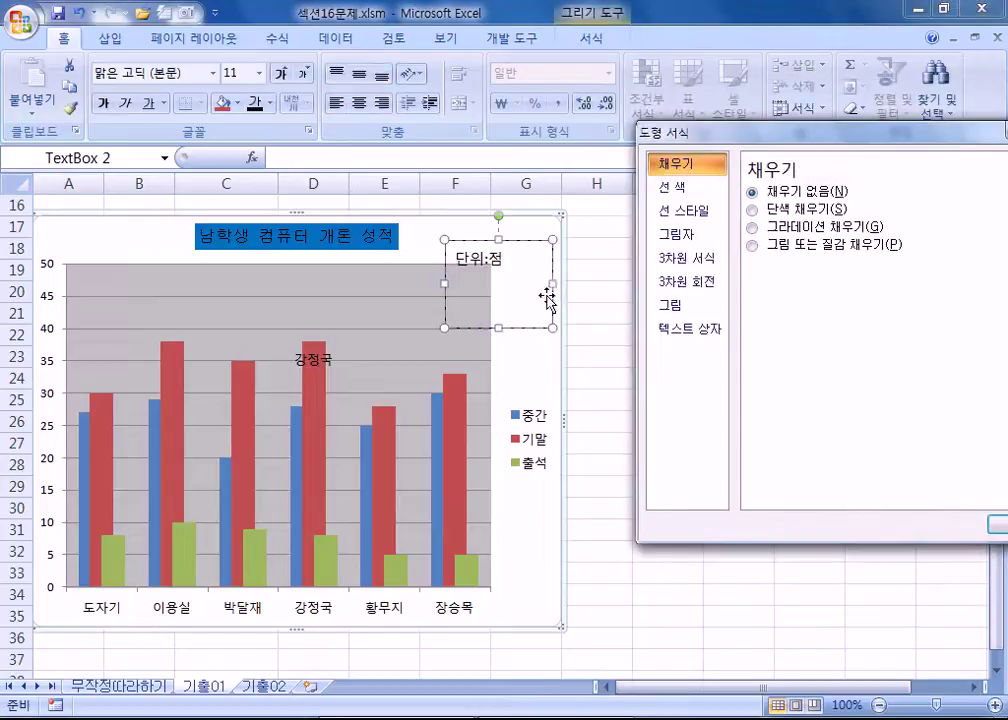
left_click(706, 331)
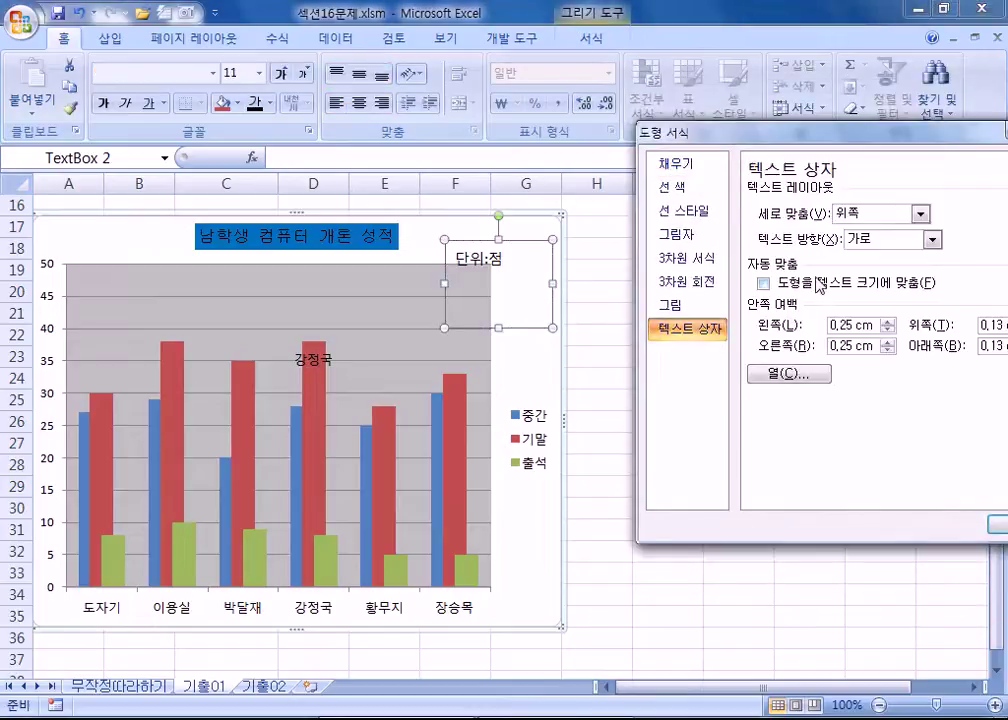
left_click(813, 287)
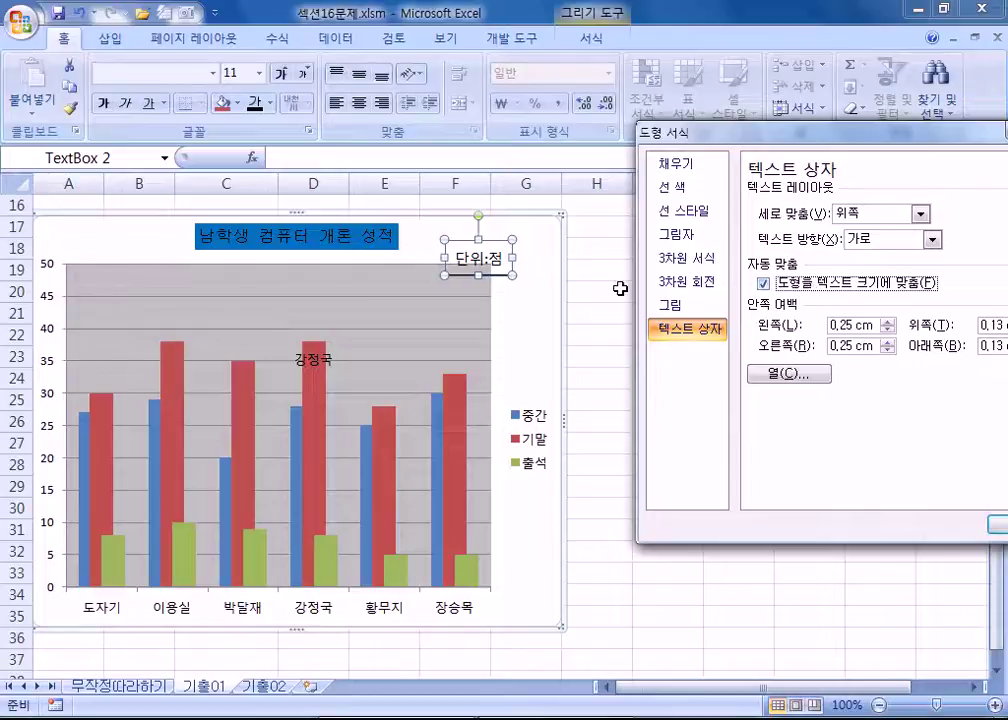
left_click_drag(513, 274, 531, 367)
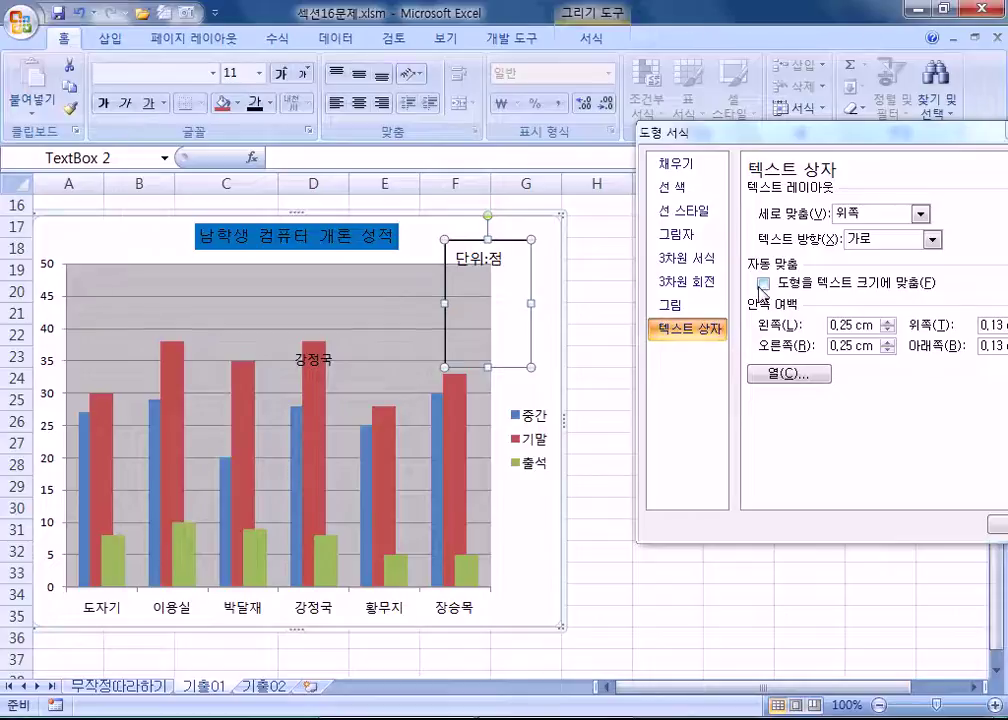
left_click(764, 286)
Move the 단위:점 text box to the chart's upper-left corner above the vertical axis, and close the format settings.
left_click_drag(499, 276, 99, 254)
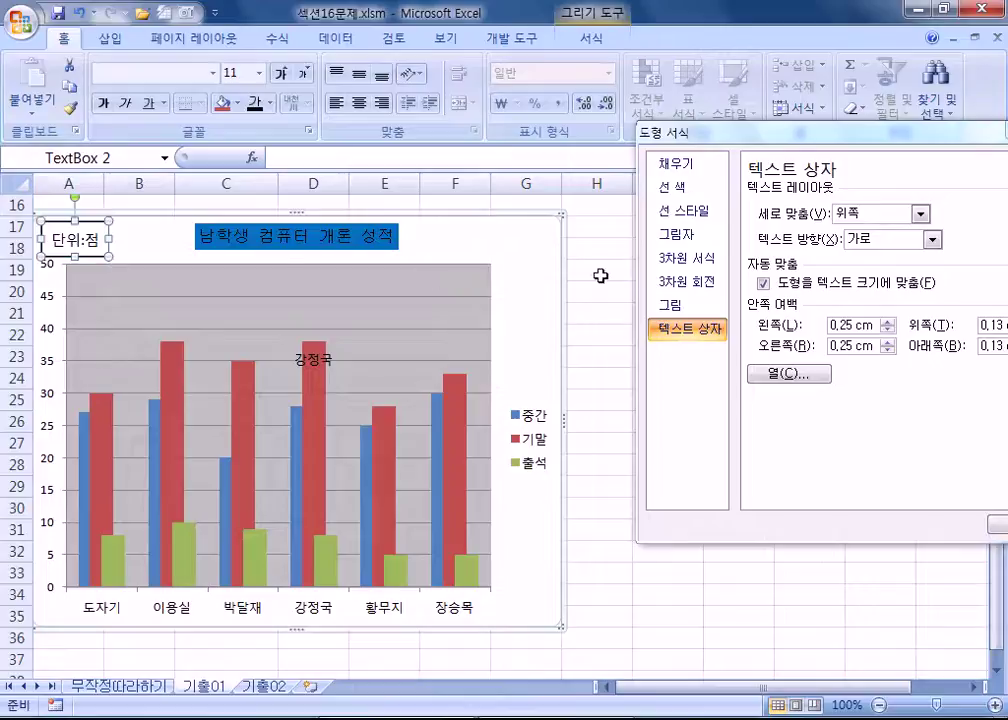
left_click(549, 248)
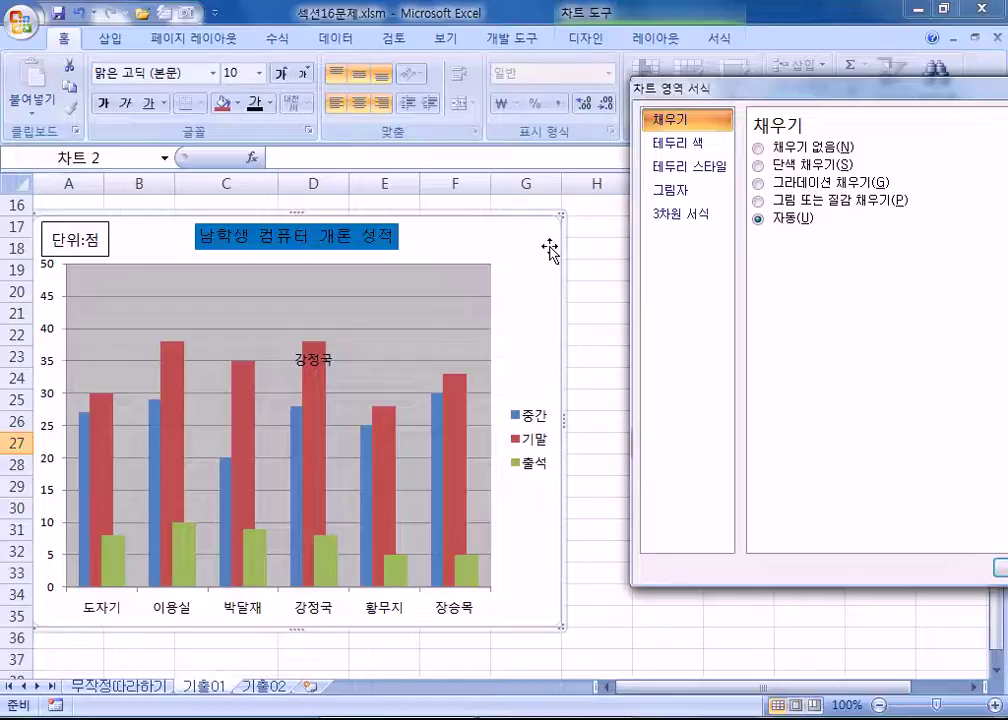
left_click_drag(724, 96, 637, 133)
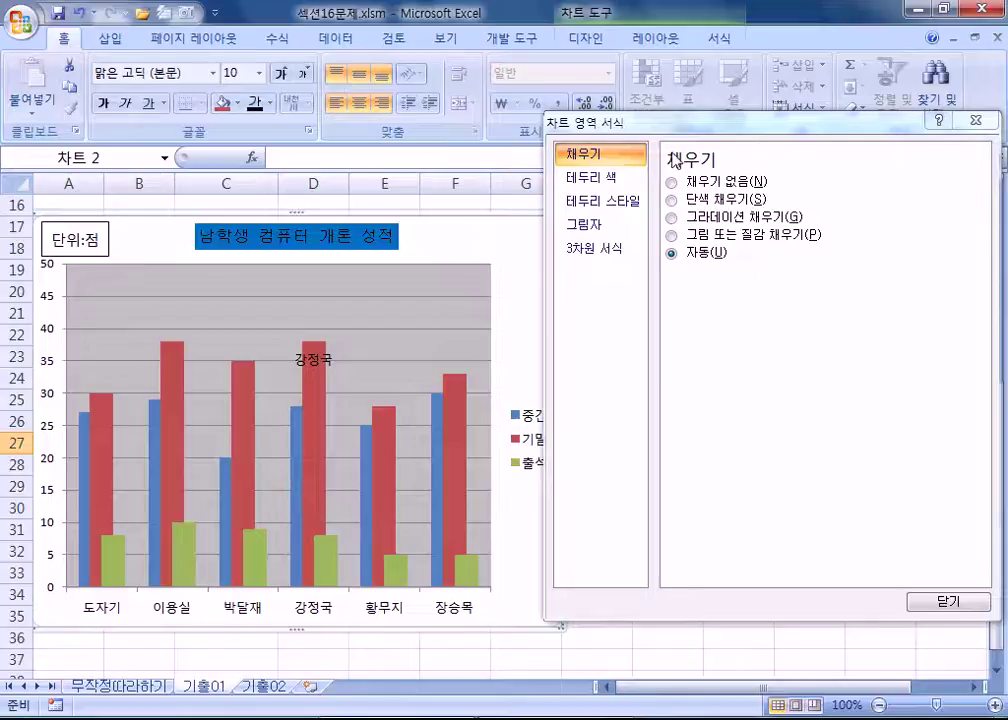
left_click_drag(924, 128, 926, 131)
key("Escape")
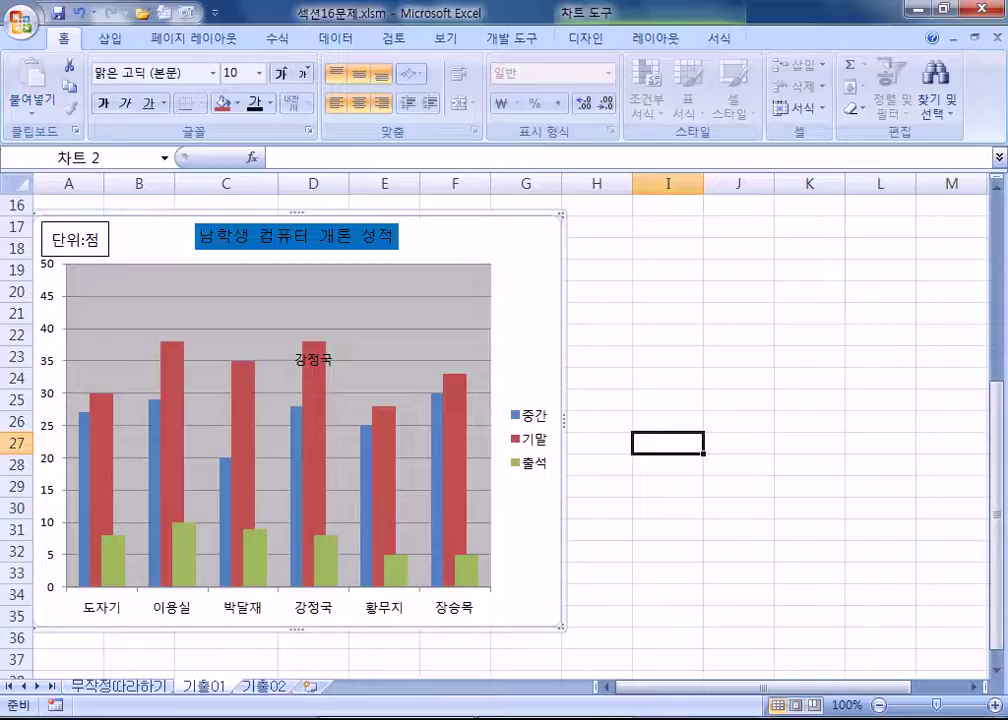
Examine the line chart on the 기출02 sheet and the sales table it is based on.
left_click(260, 692)
scroll(585, 557, "down", 3)
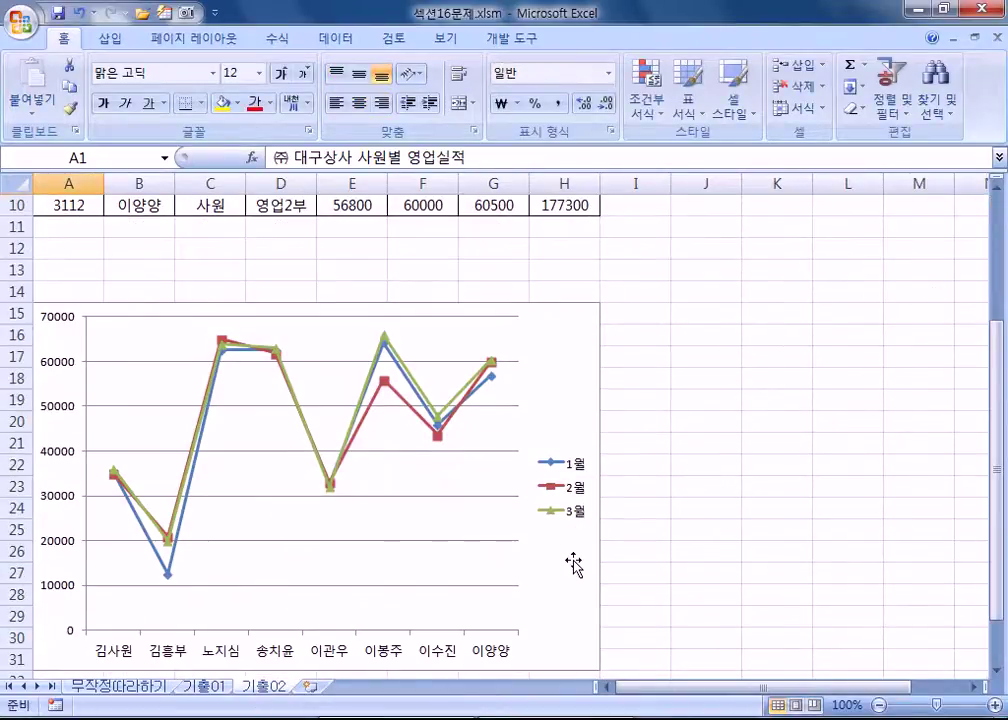
scroll(574, 562, "down", 3)
scroll(574, 562, "up", 2)
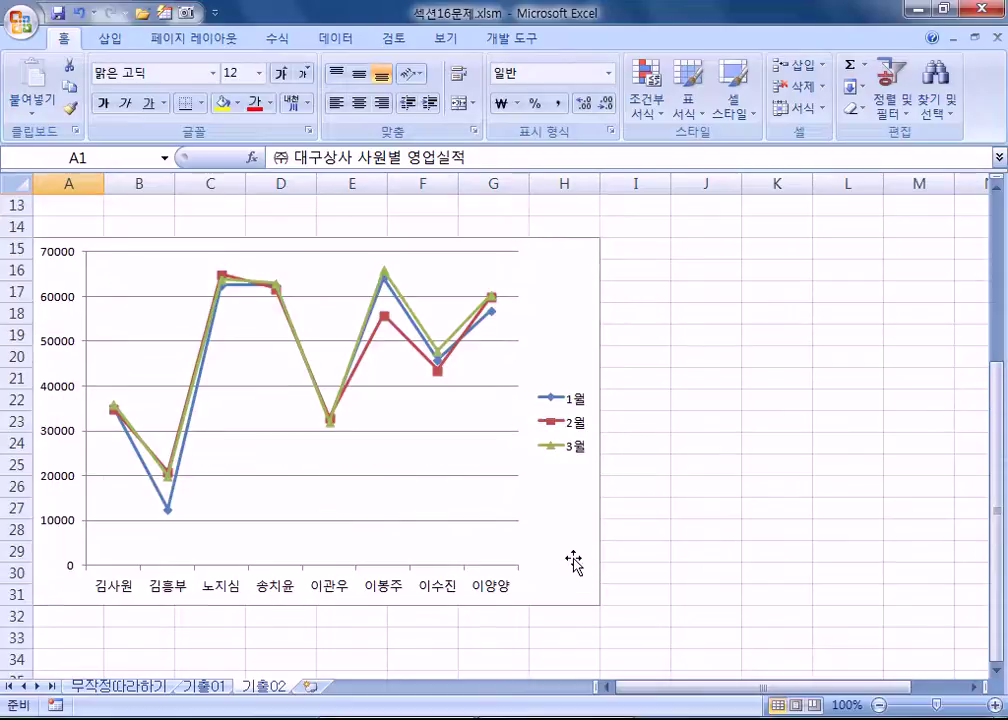
left_click(573, 562)
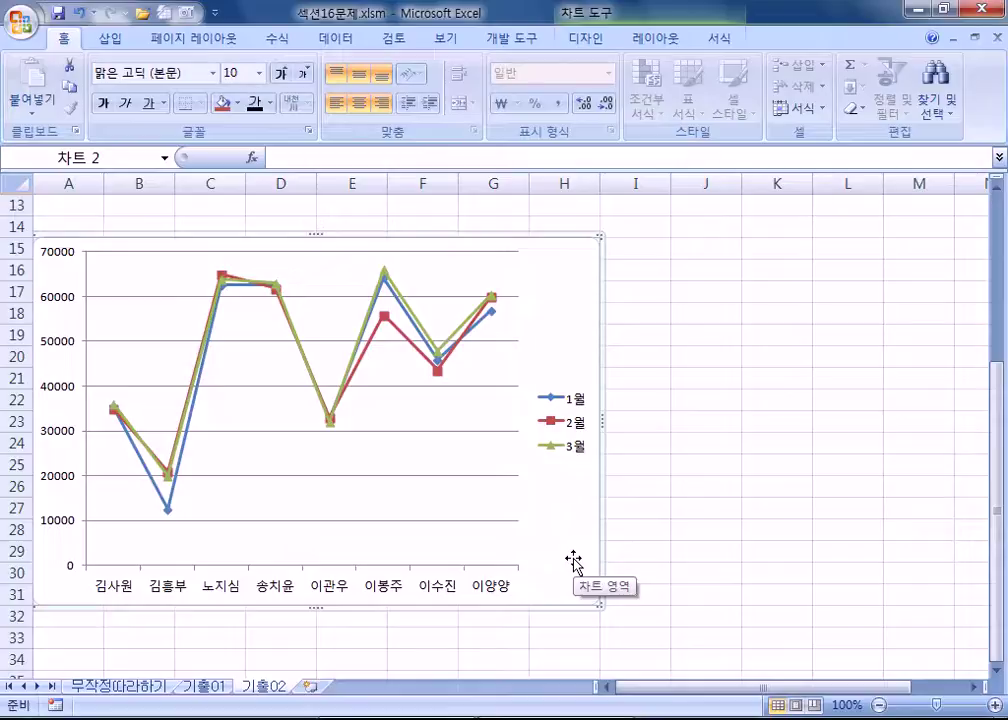
left_click(541, 298)
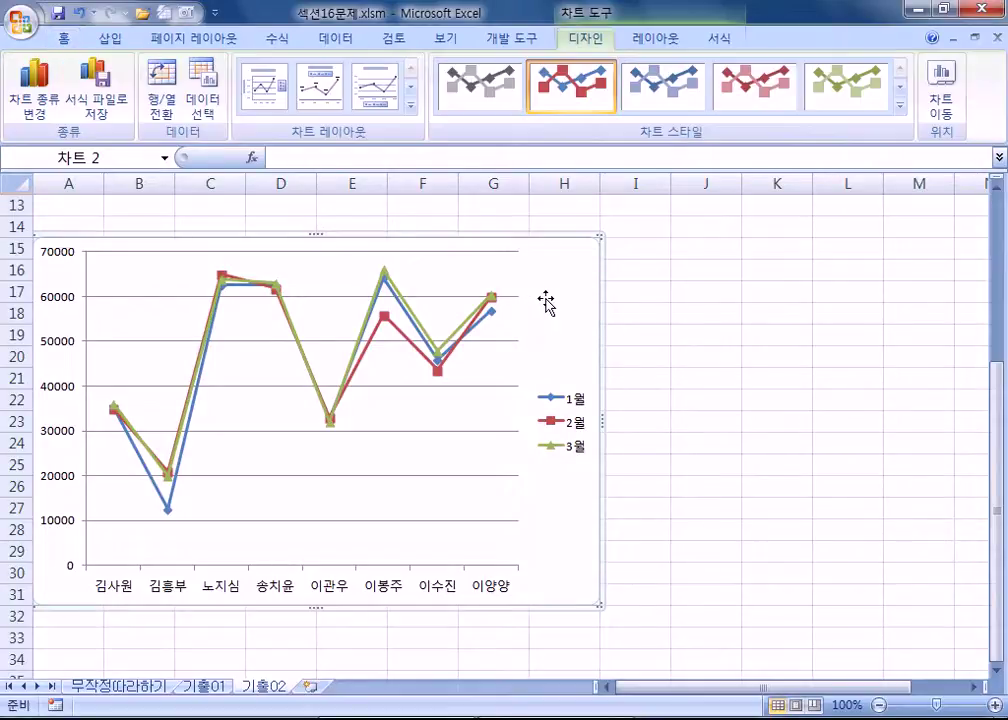
scroll(585, 371, "up", 3)
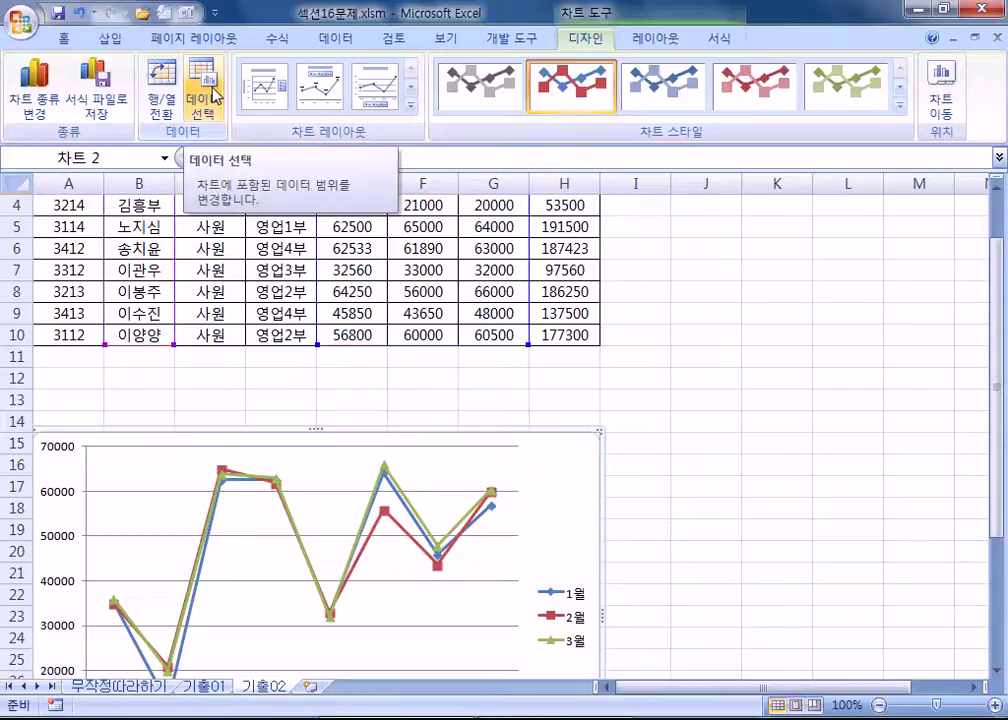
scroll(553, 412, "down", 3)
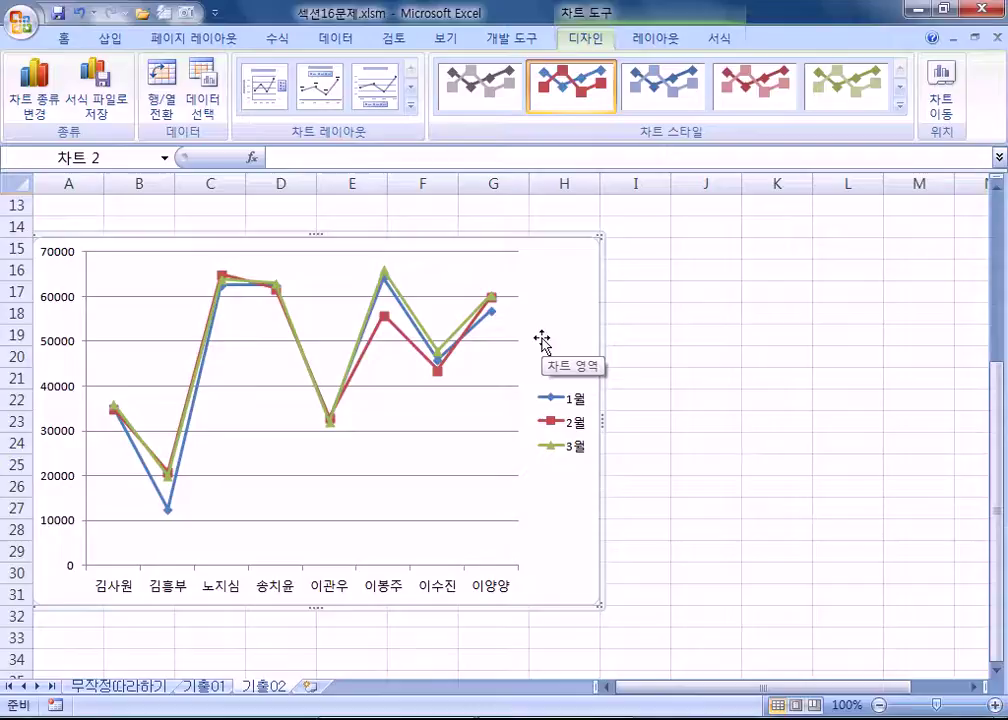
Review the source data range of the score chart on the 기출01 sheet against the score table.
left_click(212, 687)
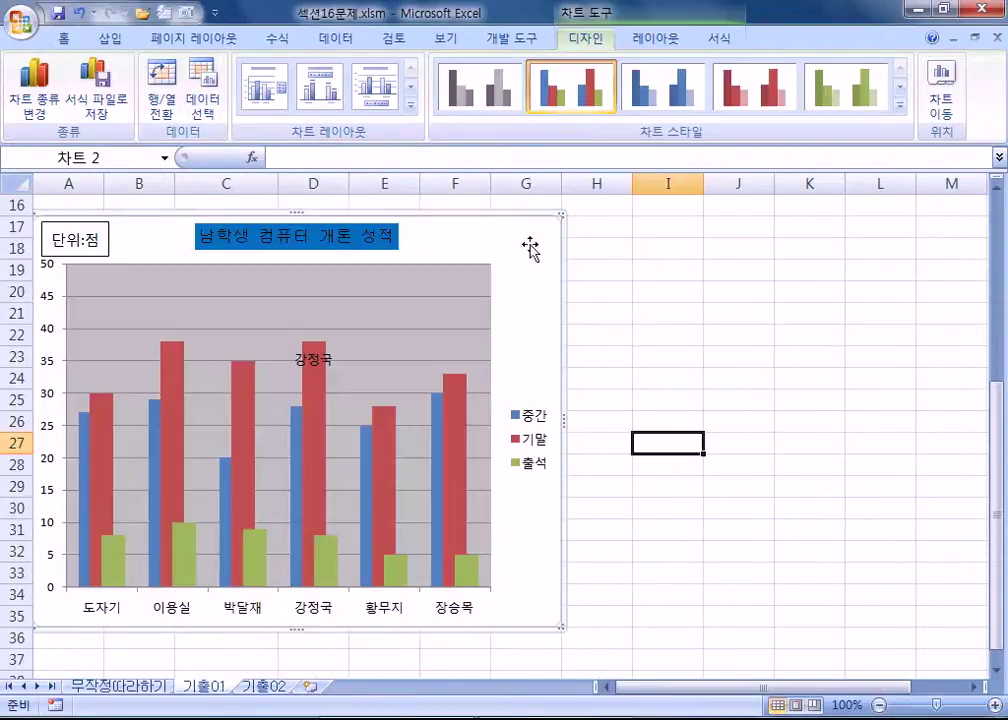
left_click(203, 97)
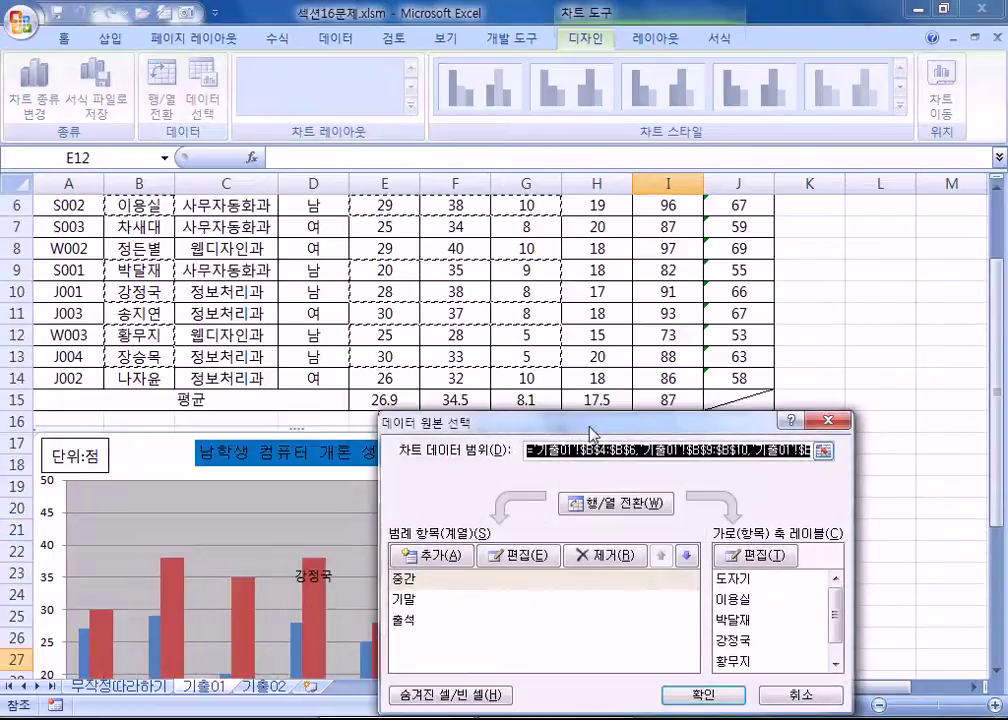
scroll(524, 254, "up", 2)
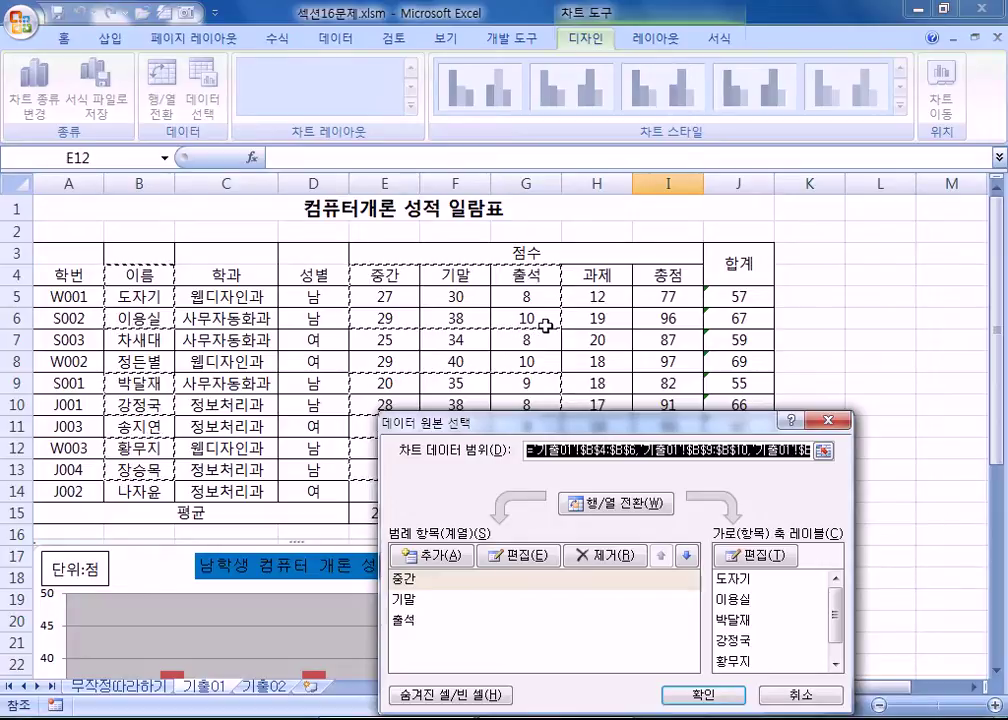
key("Escape")
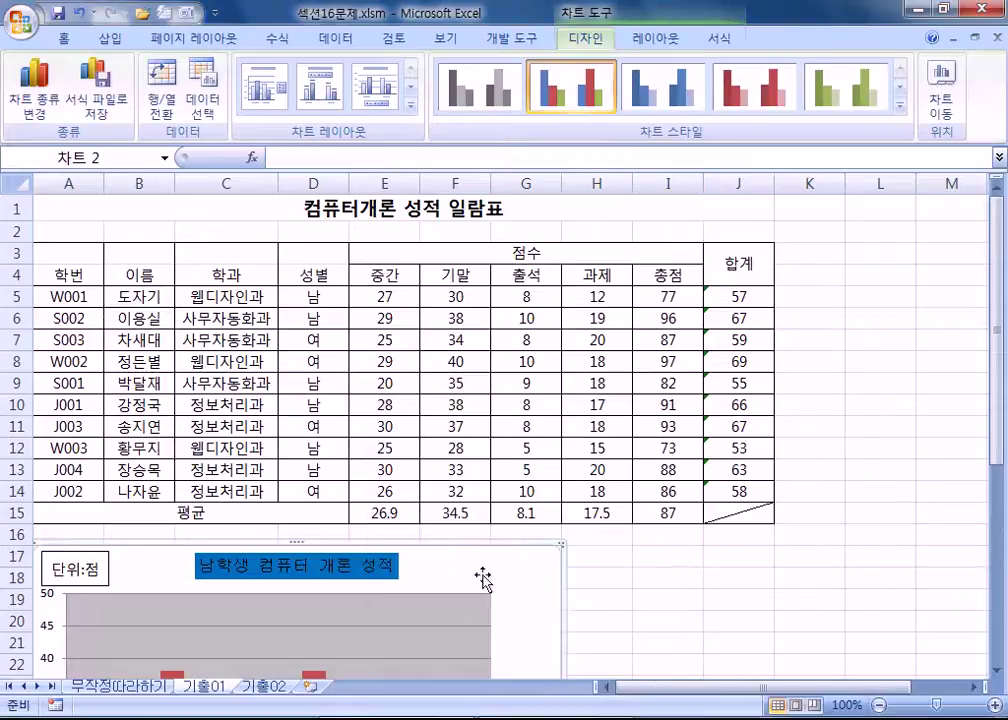
Open the source data settings of the line chart on the 기출02 sheet and move the dialog clear of the chart.
key("Escape")
left_click(265, 688)
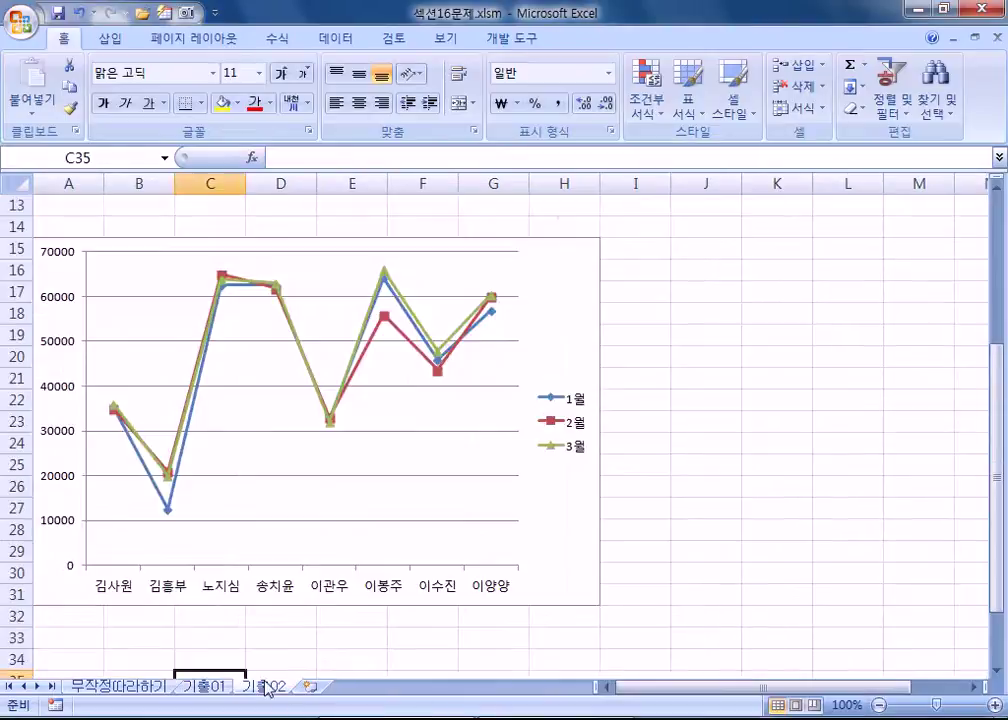
left_click(548, 278)
left_click(202, 88)
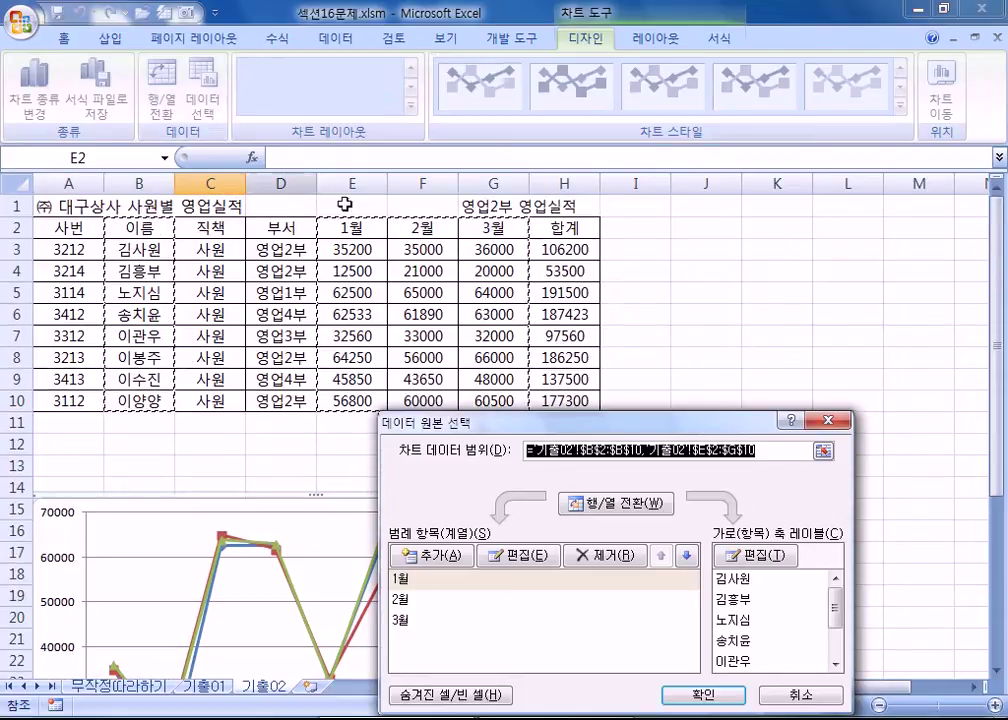
left_click_drag(478, 432, 484, 96)
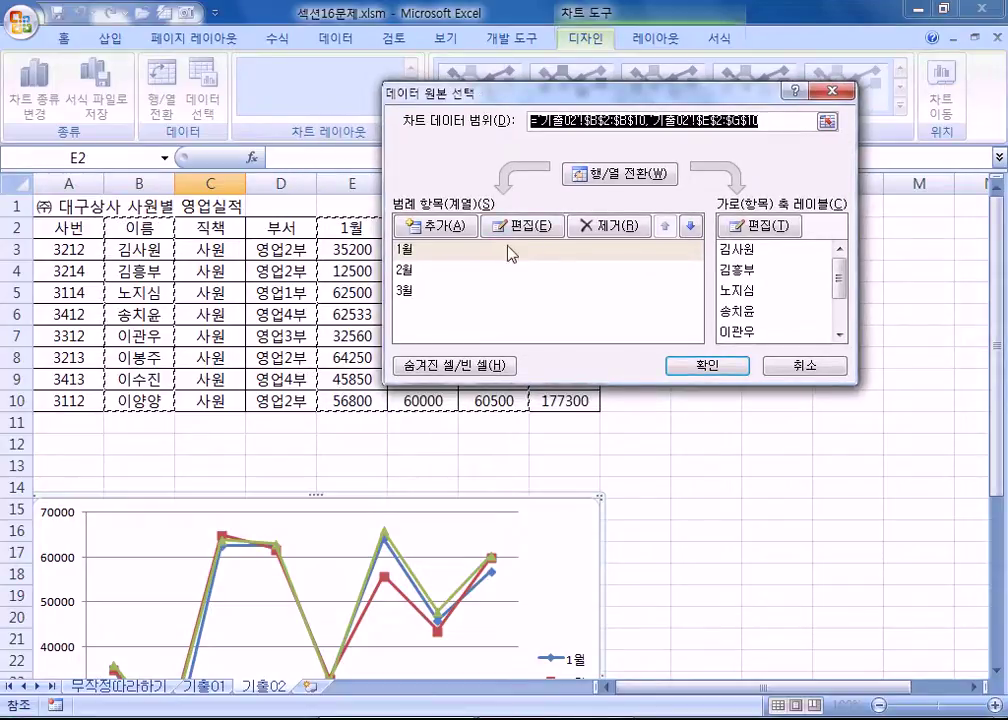
Switch the line chart's rows and columns so the employees become the series and the months become the categories.
left_click(748, 270)
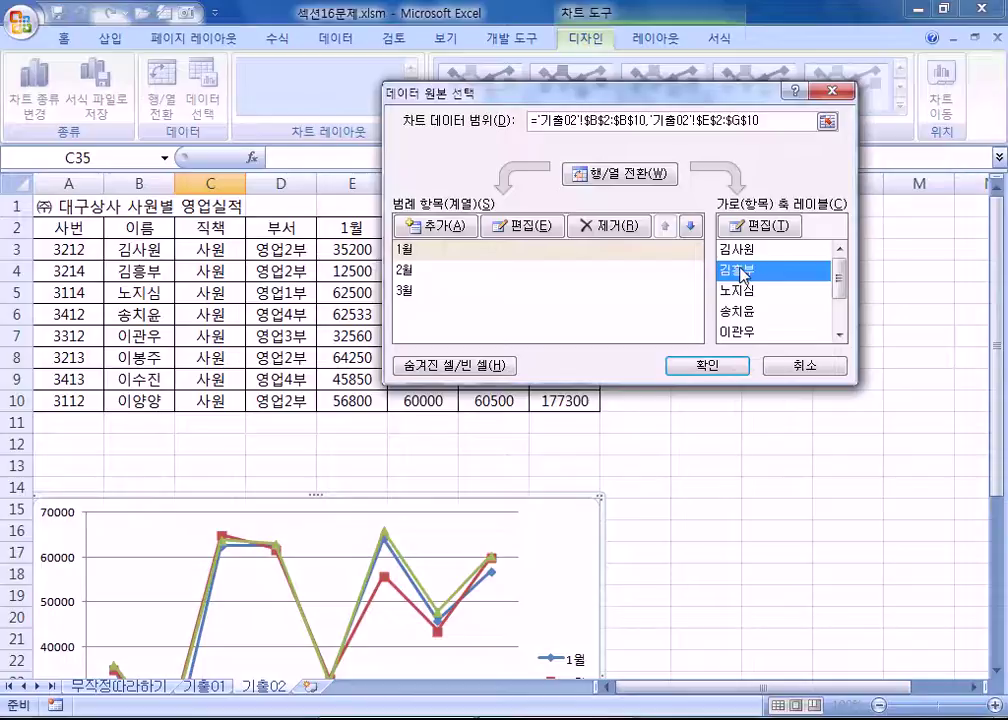
left_click(738, 292)
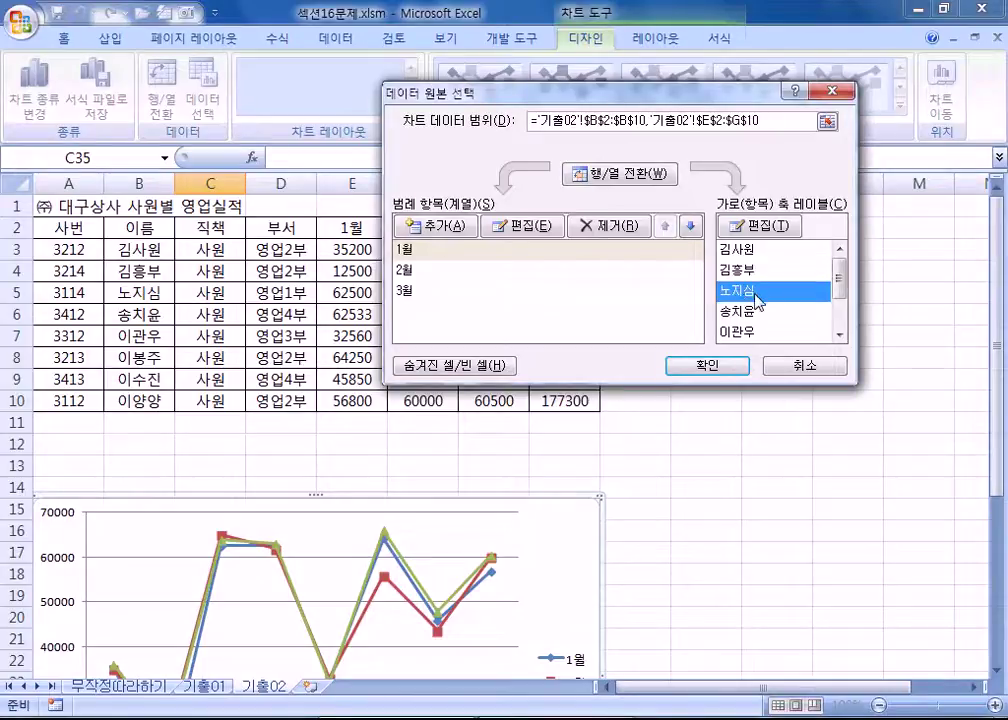
left_click(617, 176)
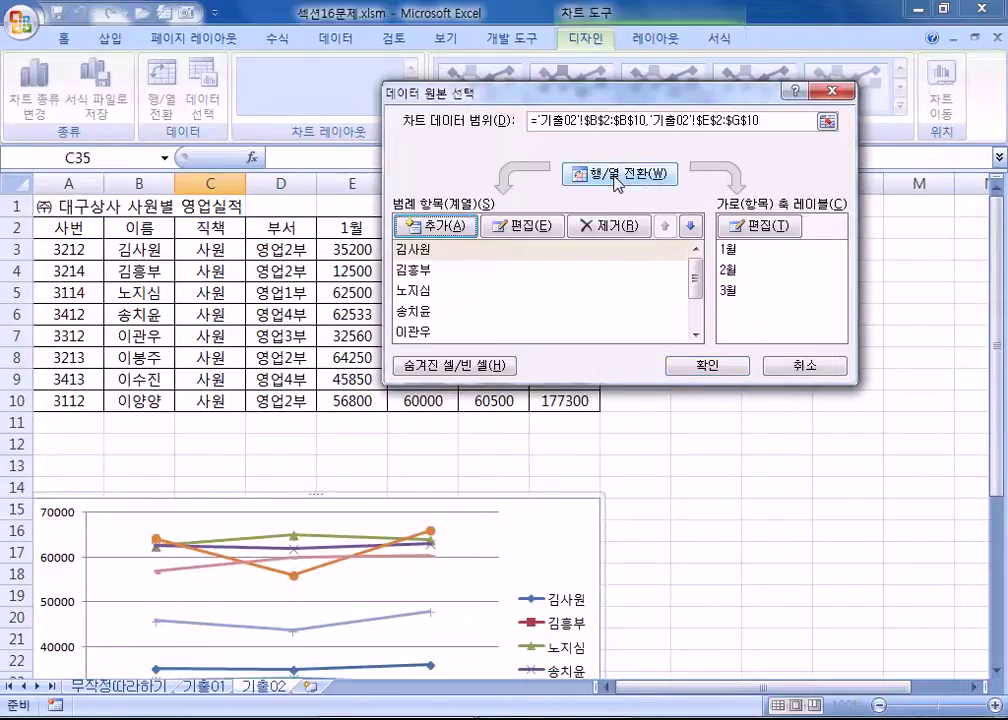
left_click(617, 178)
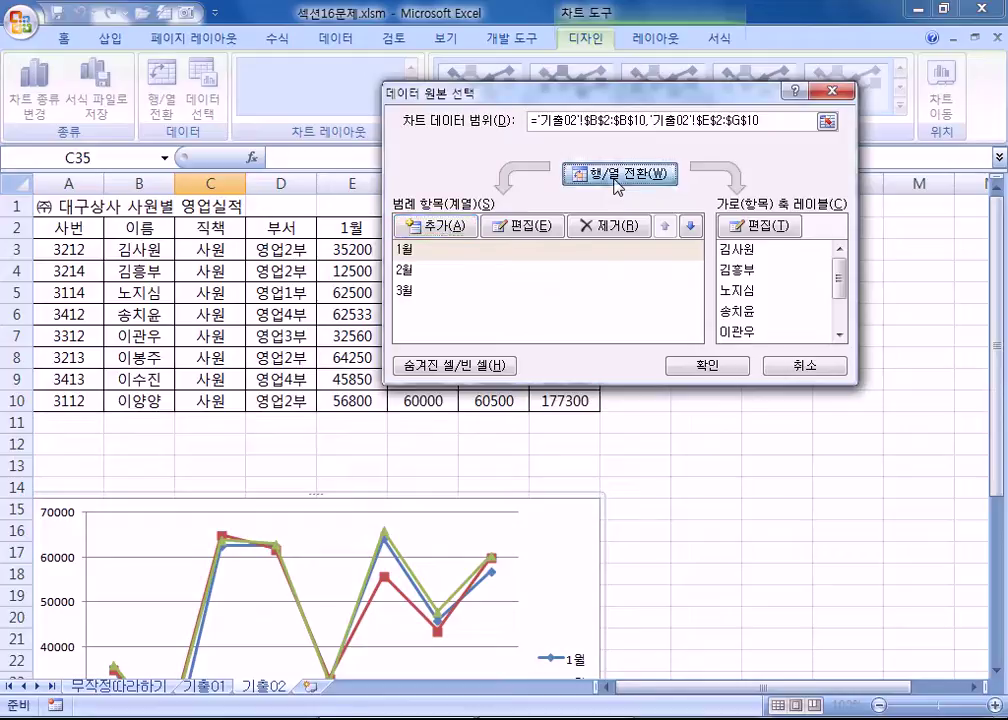
left_click(617, 178)
Remove the series of the four employees outside 영업2부 from the chart's legend entries.
left_click(415, 291)
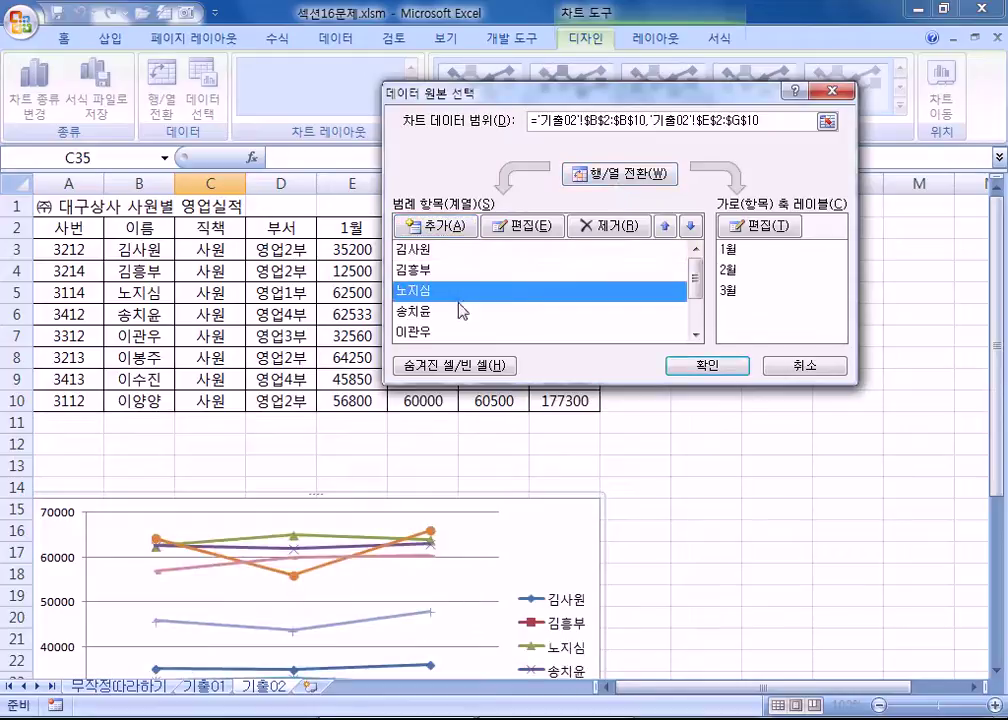
left_click(598, 226)
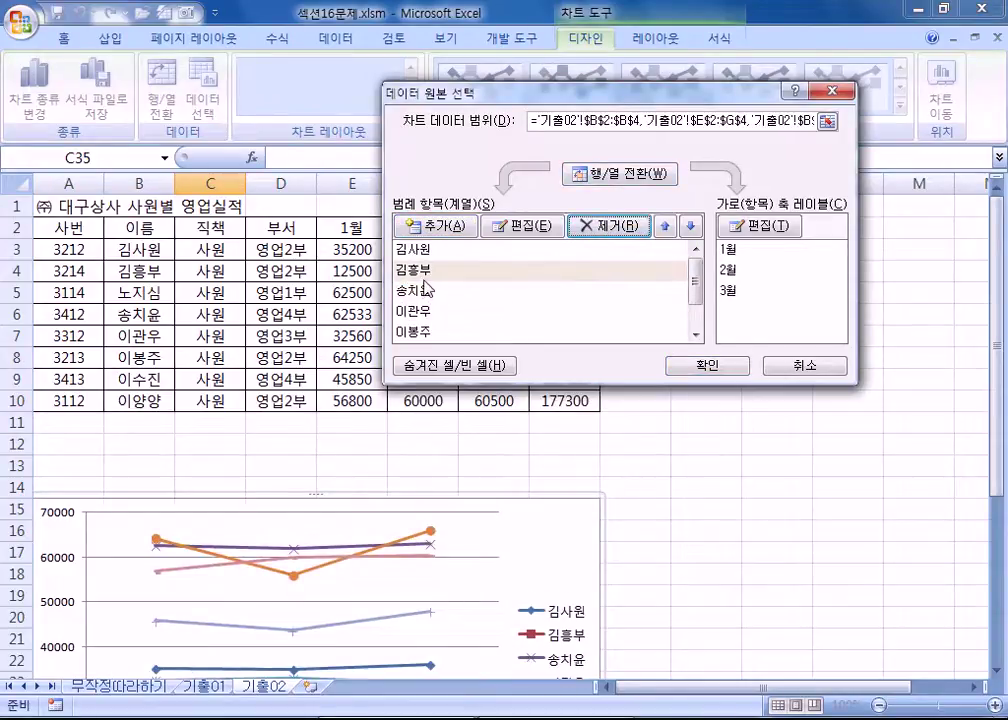
left_click(427, 290)
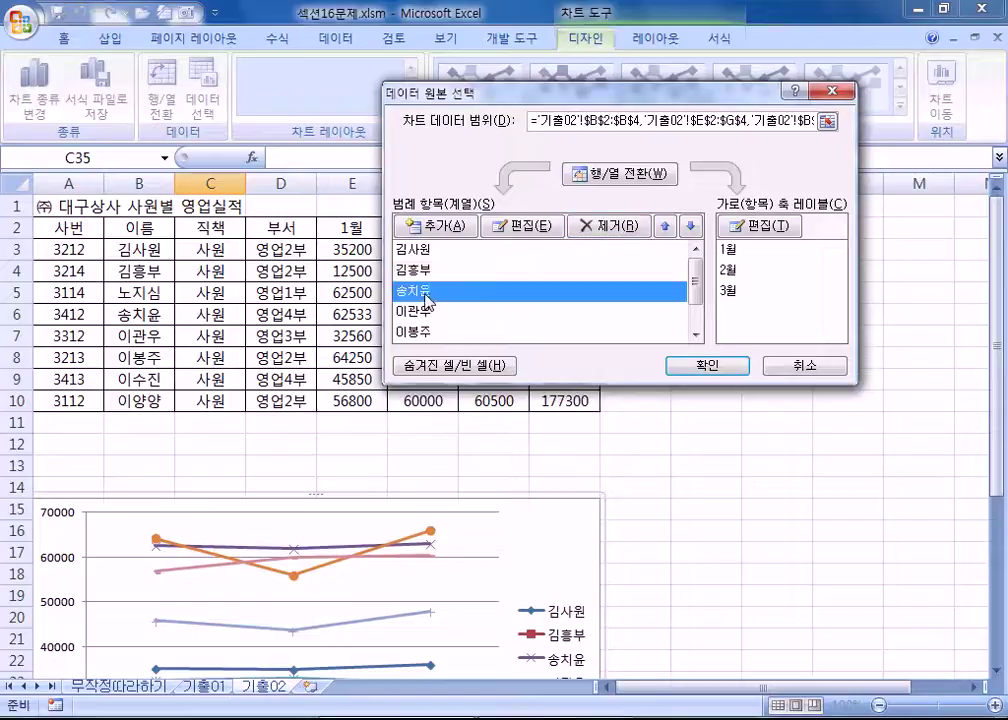
left_click(590, 226)
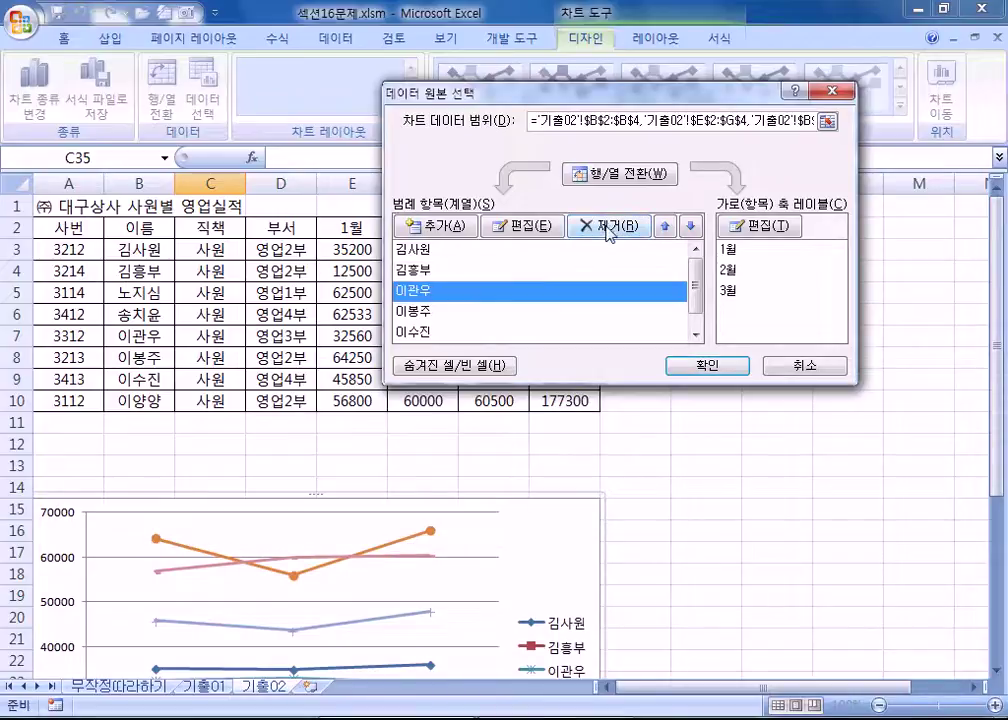
left_click(603, 233)
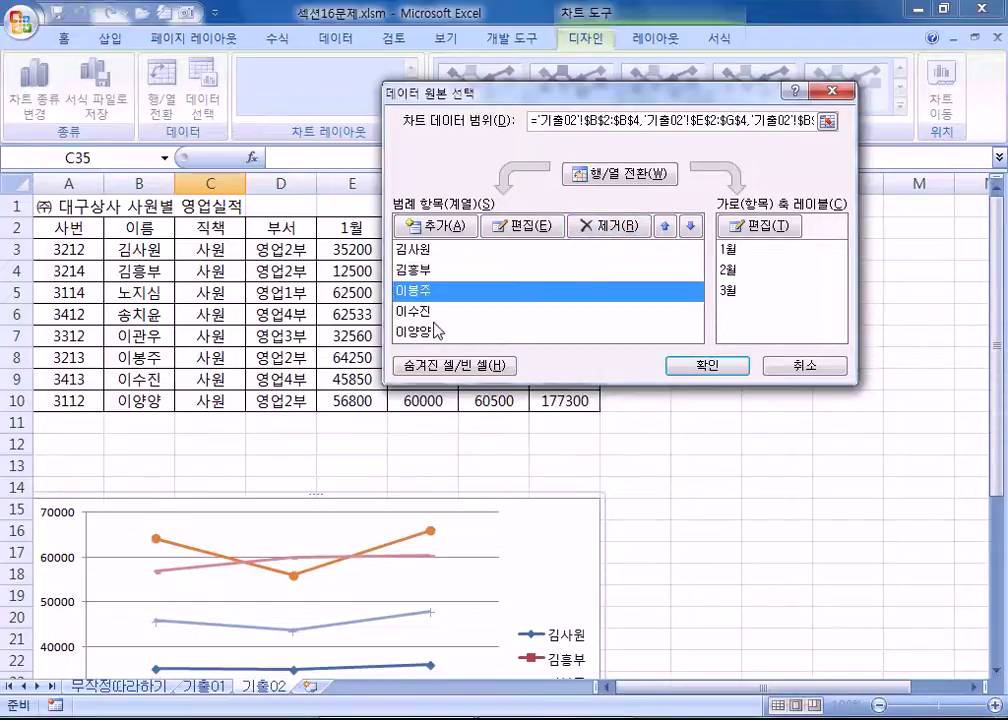
left_click(446, 311)
left_click(610, 228)
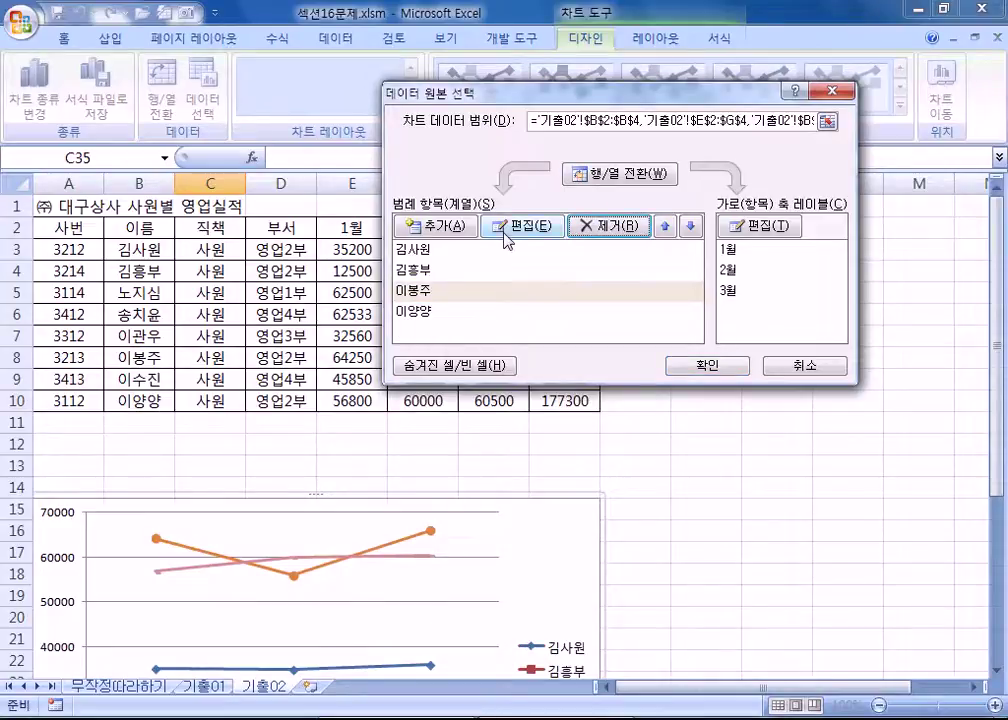
Switch the rows and columns back so the months are the series, and apply the source data change.
left_click(620, 176)
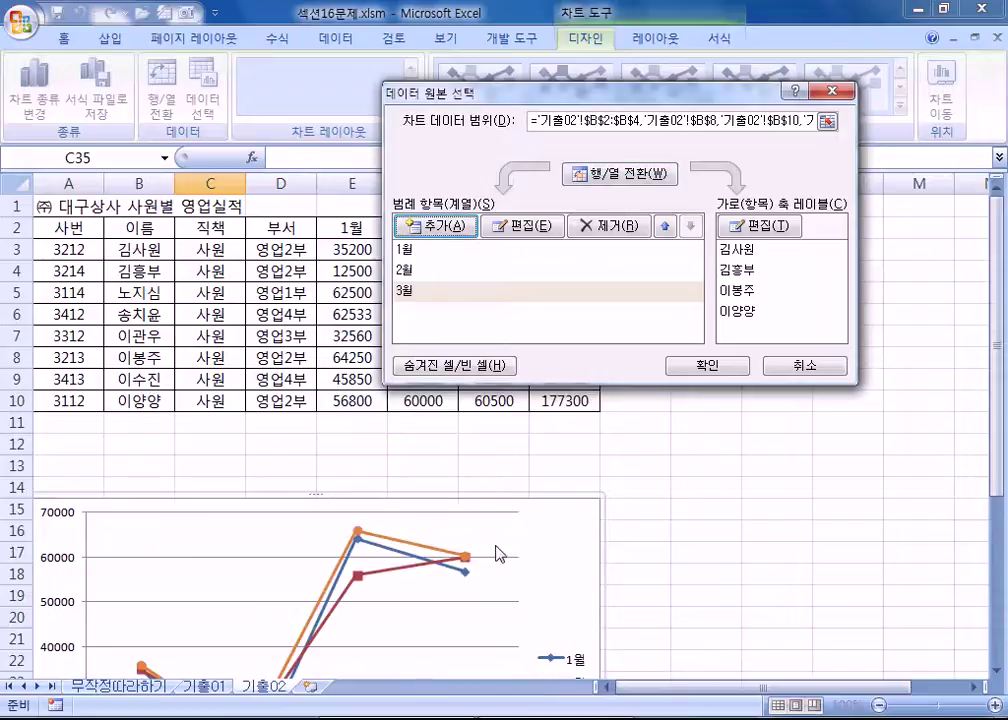
left_click(700, 367)
scroll(461, 547, "down", 3)
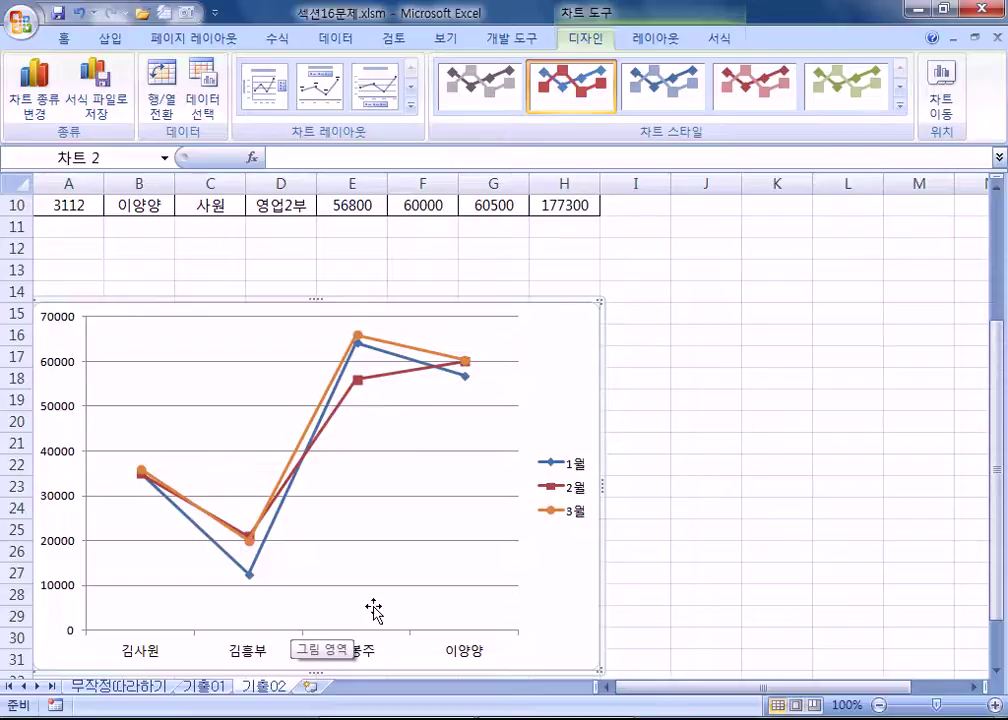
Undo the line chart's source data change, redo it, and undo it again.
key("ctrl+z")
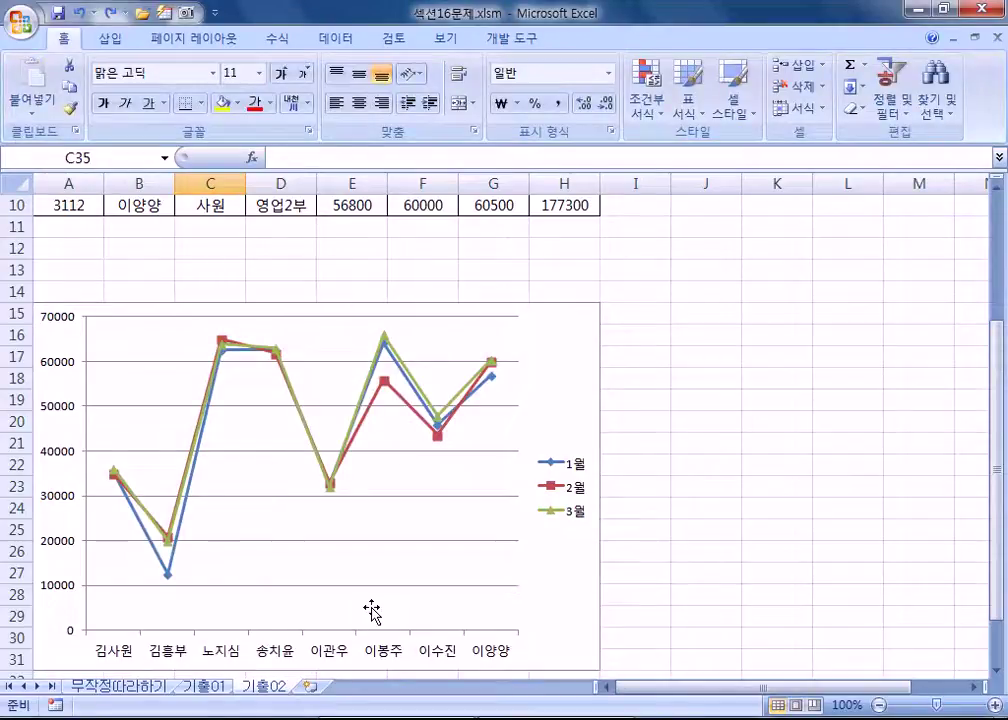
left_click(107, 13)
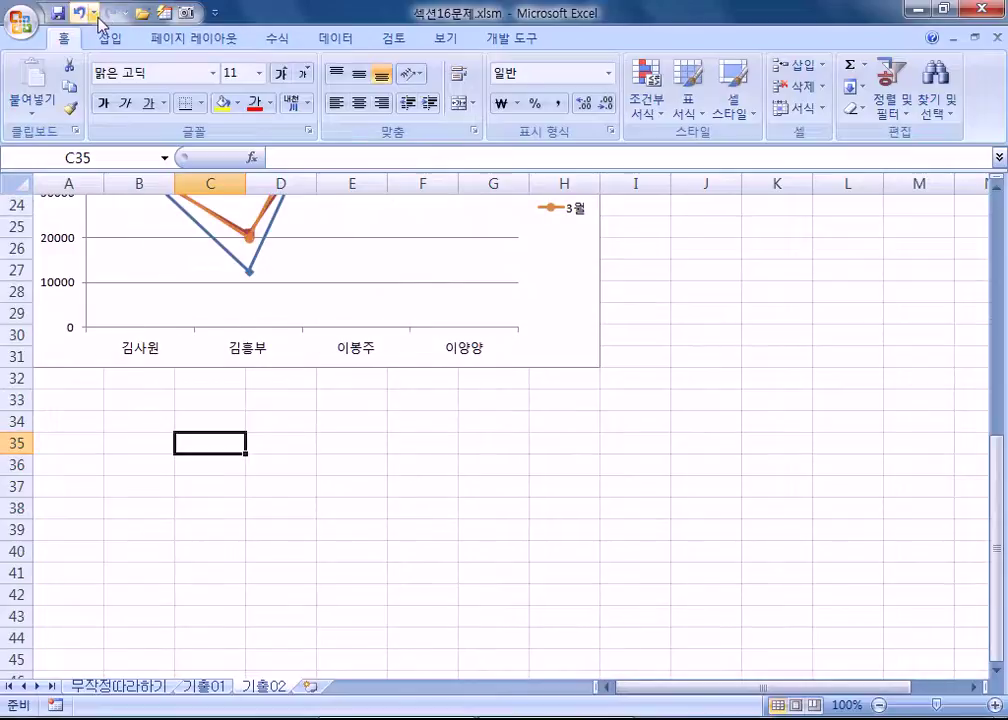
scroll(315, 461, "up", 3)
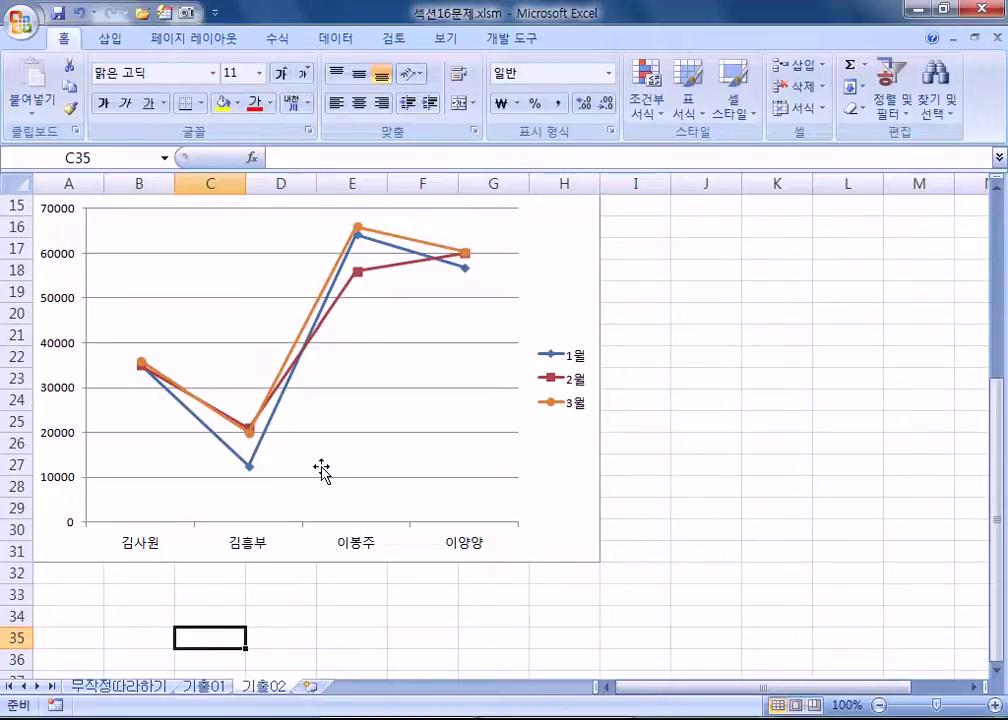
key("ctrl+z")
Reopen the line chart's source data and switch rows and columns to make the employees the series again.
left_click(542, 253)
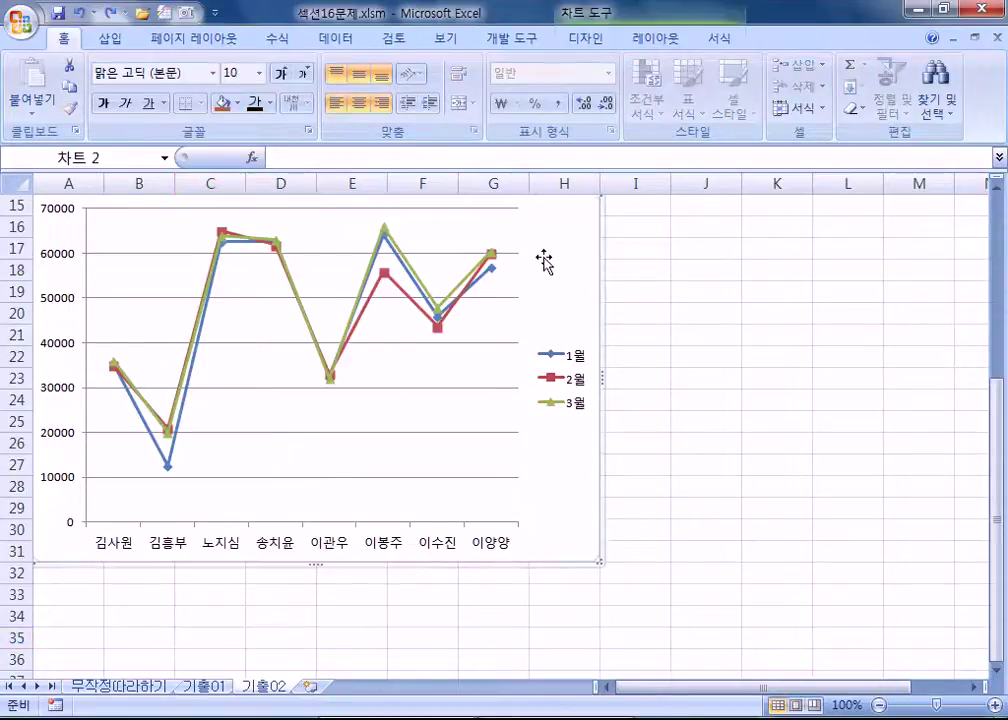
scroll(544, 279, "up", 1)
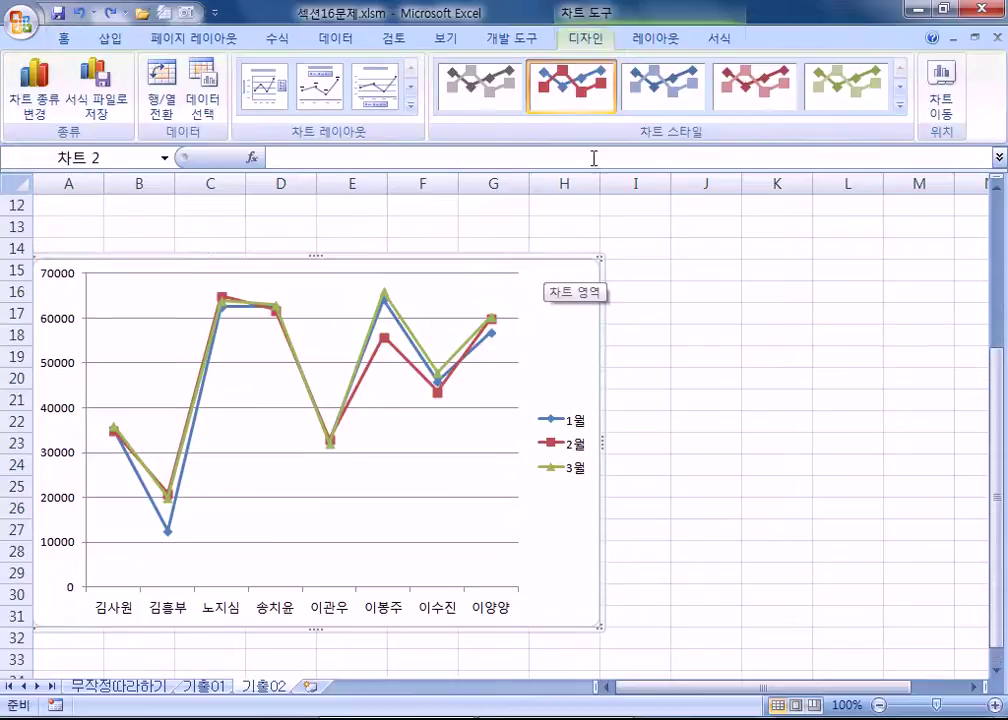
left_click(205, 105)
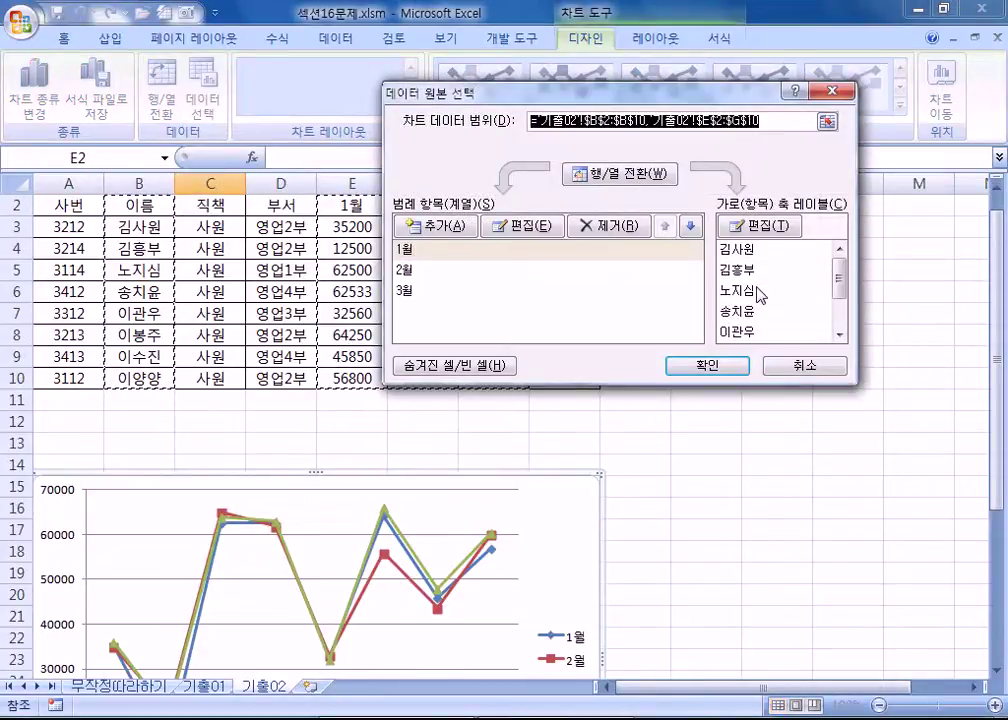
left_click(599, 175)
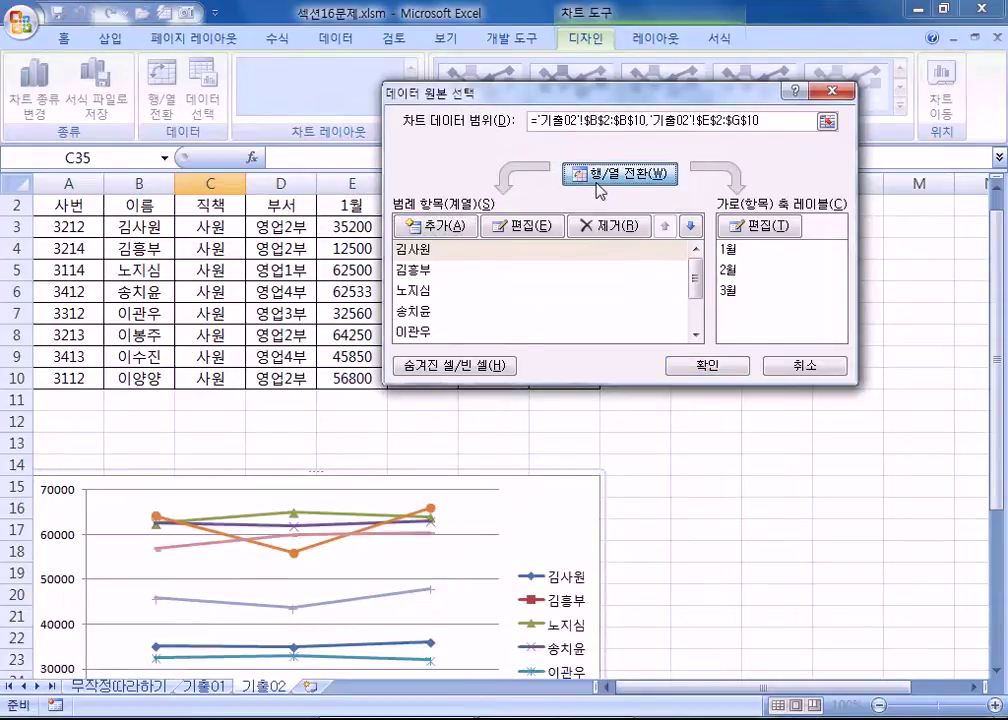
left_click(597, 183)
left_click(597, 183)
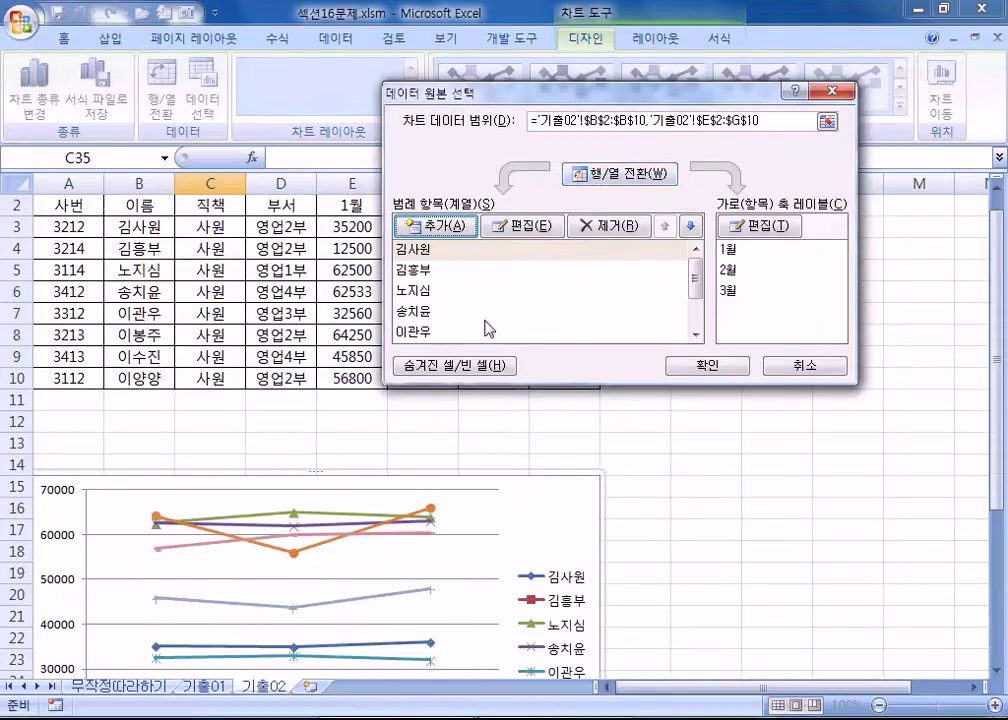
Remove the 영업1부, 영업3부 and both 영업4부 employees' series, keeping only the 영업2부 employees.
left_click(430, 270)
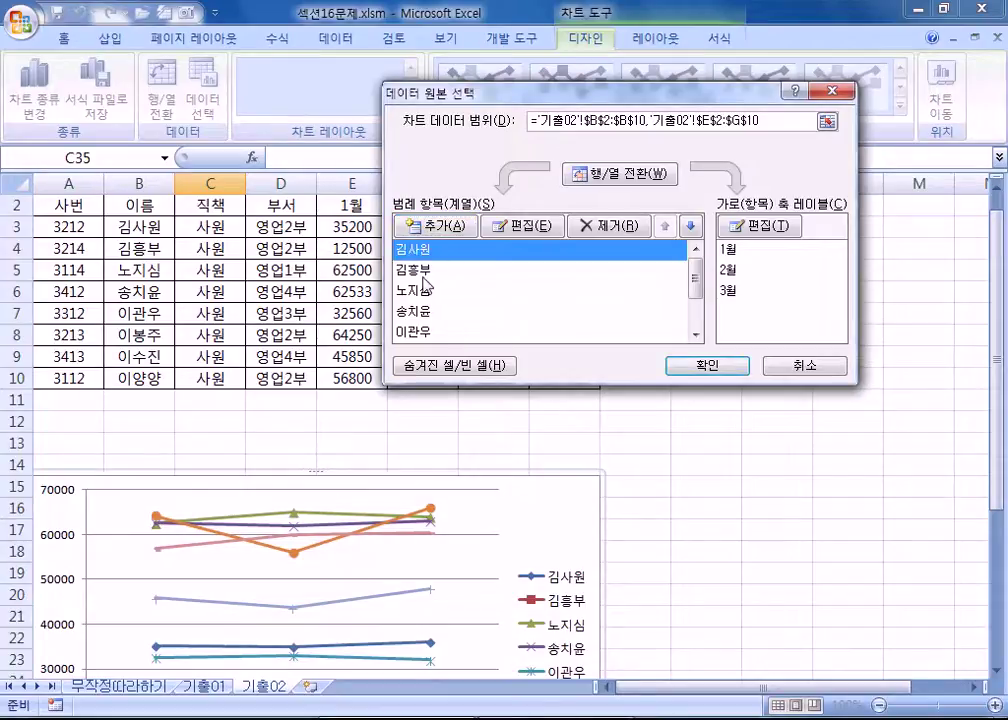
left_click(427, 290)
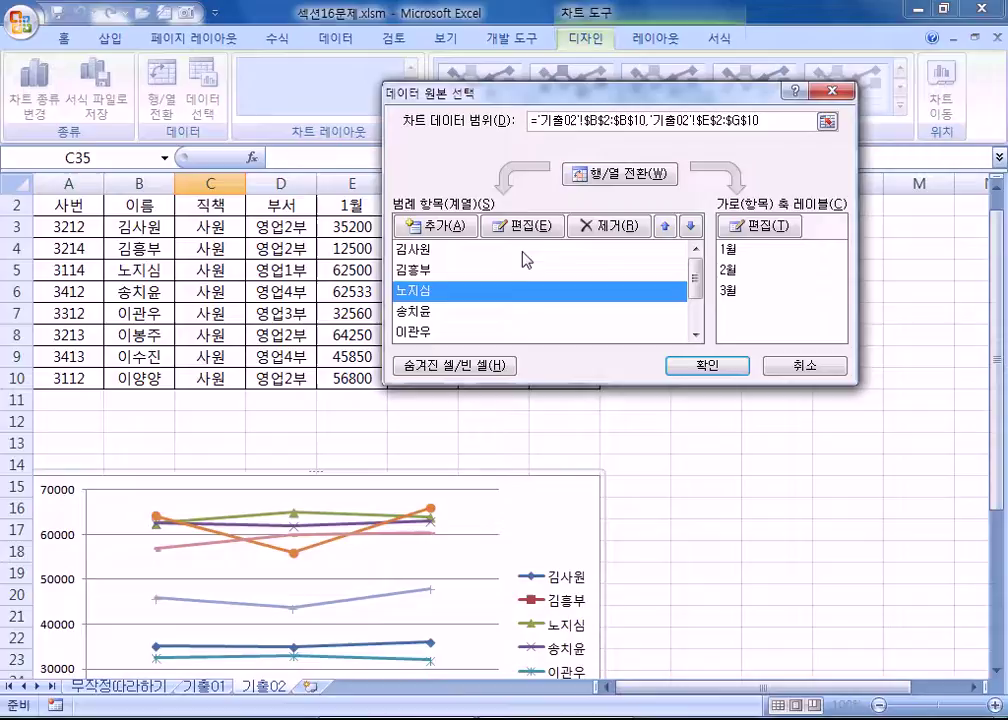
left_click(609, 225)
left_click(425, 292)
left_click(602, 225)
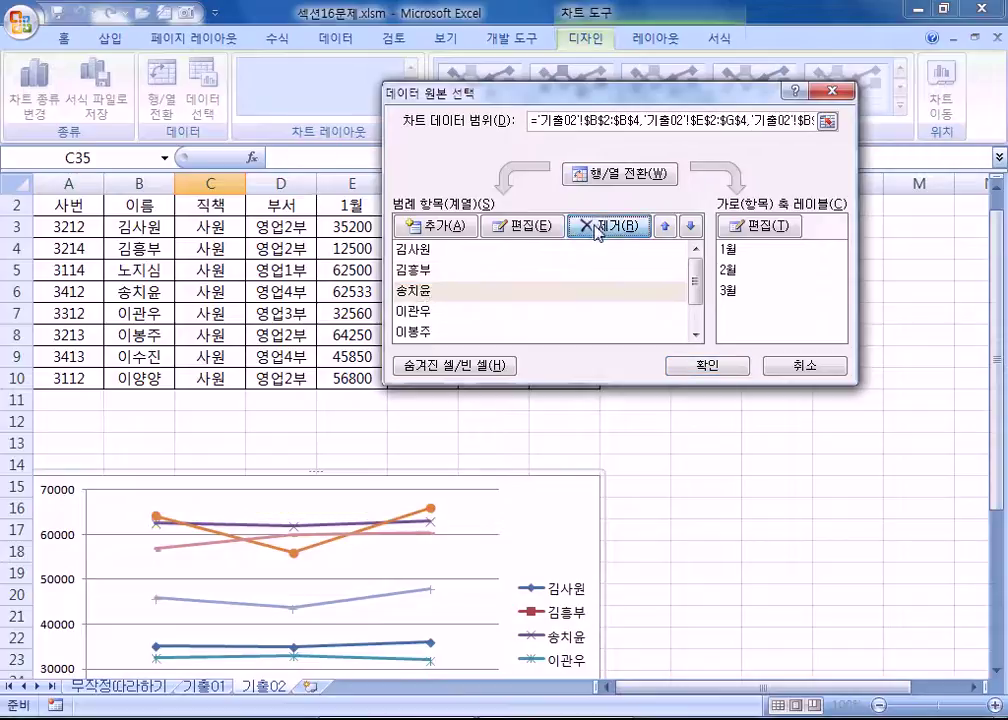
left_click(430, 292)
left_click(625, 225)
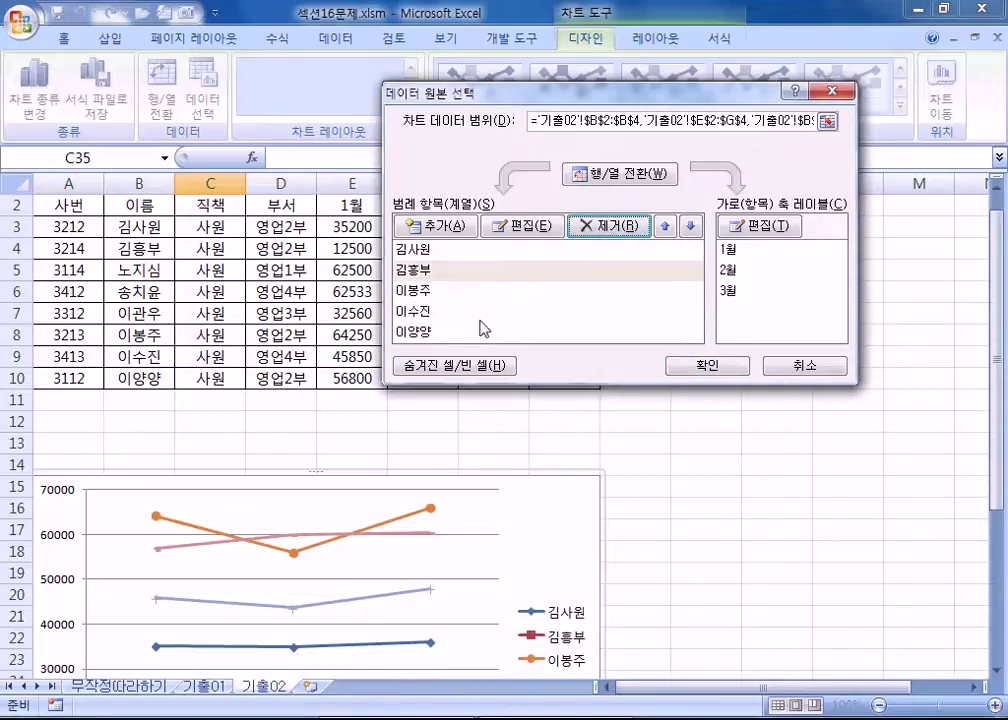
left_click(432, 318)
left_click(607, 226)
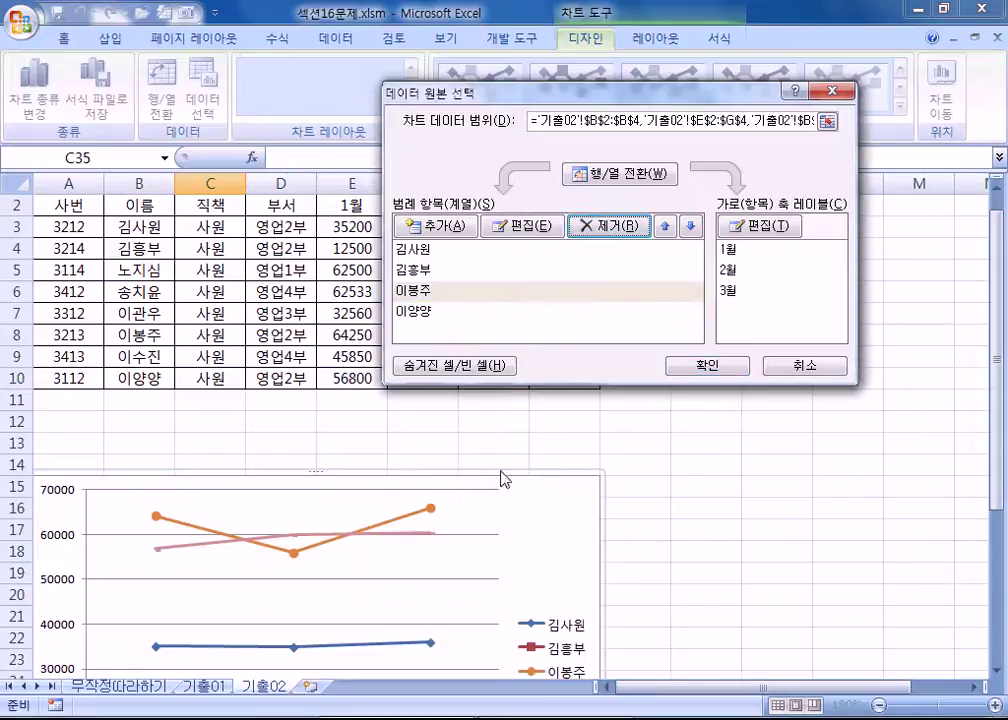
Switch the months back to being the series, apply the reduced source data, and undo the whole change.
left_click(620, 176)
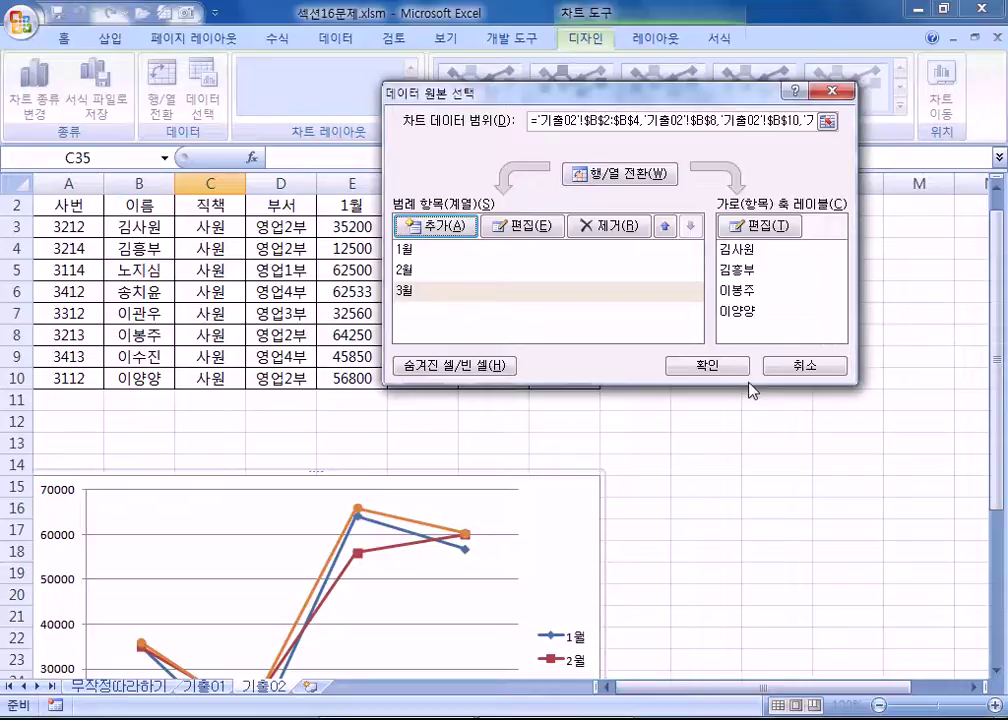
left_click(718, 366)
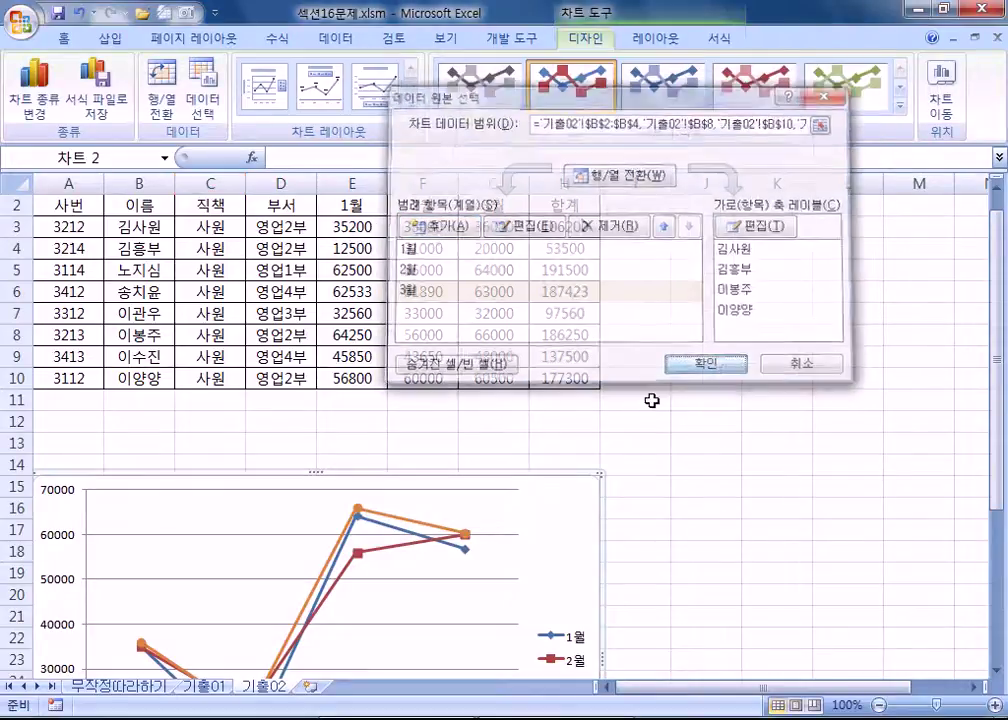
scroll(490, 558, "down", 3)
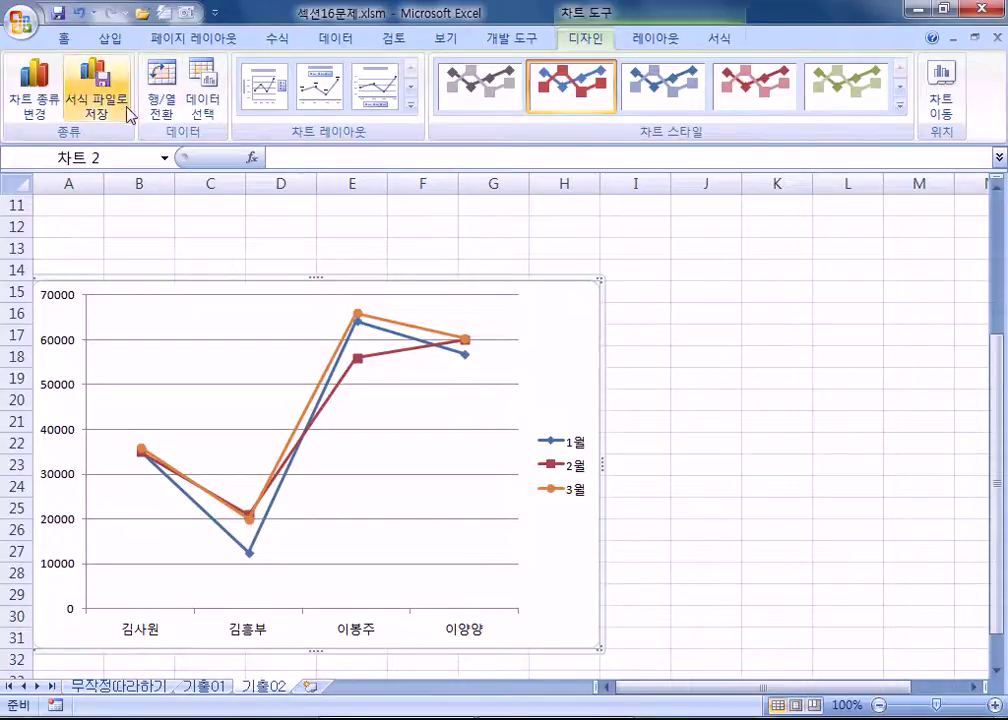
left_click(78, 12)
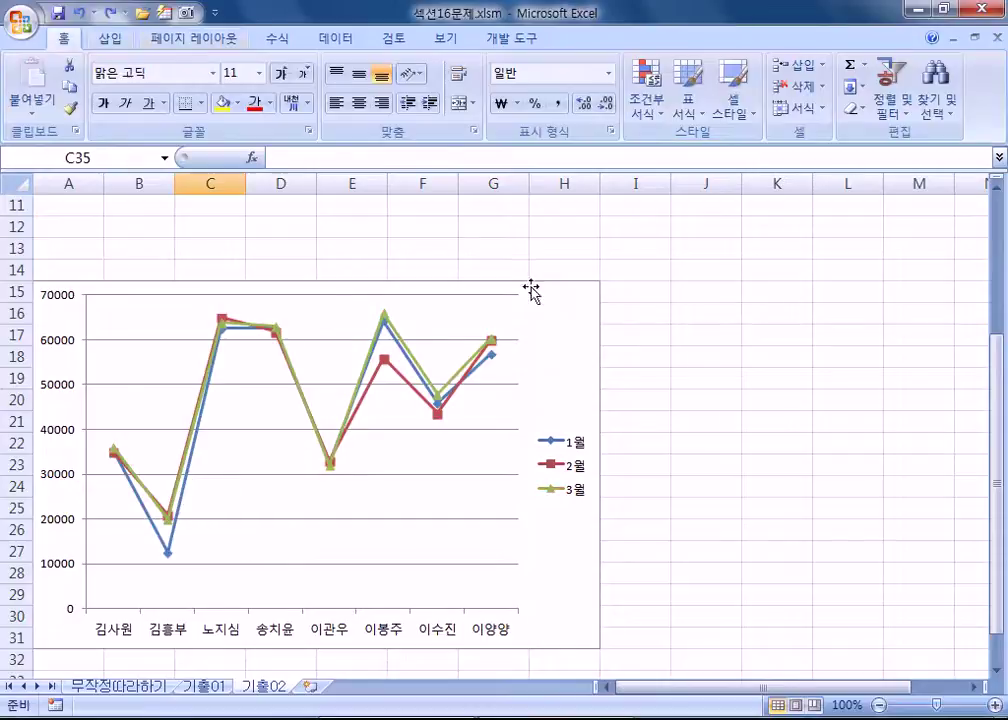
Reopen the line chart's source data and clear its chart data range, keeping the data table in view.
left_click(555, 375)
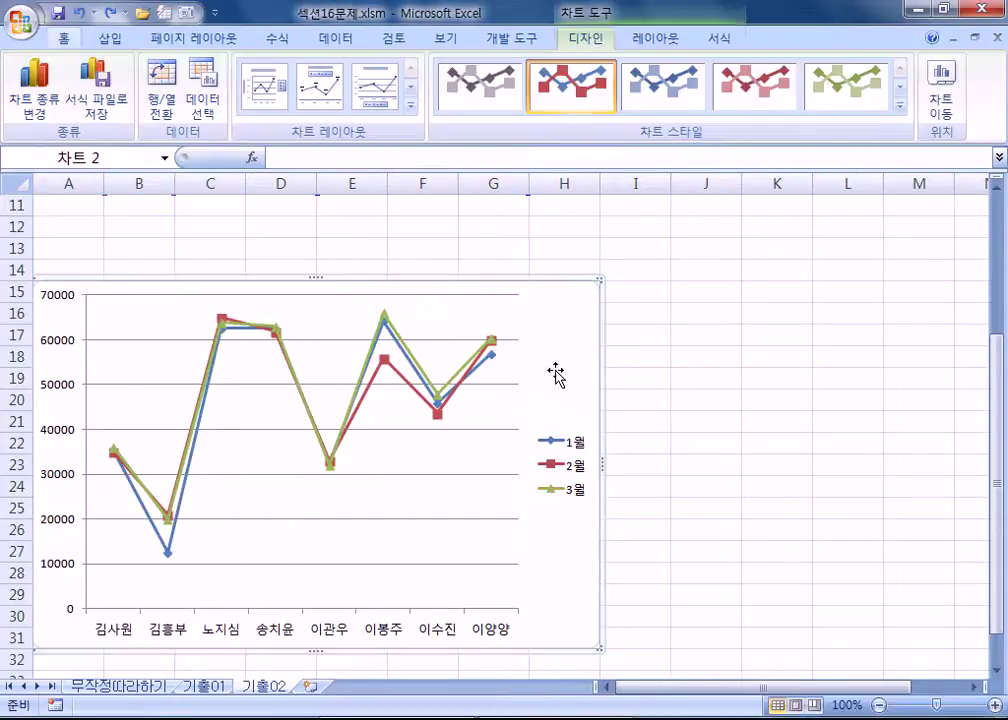
left_click(210, 117)
left_click_drag(522, 99, 717, 322)
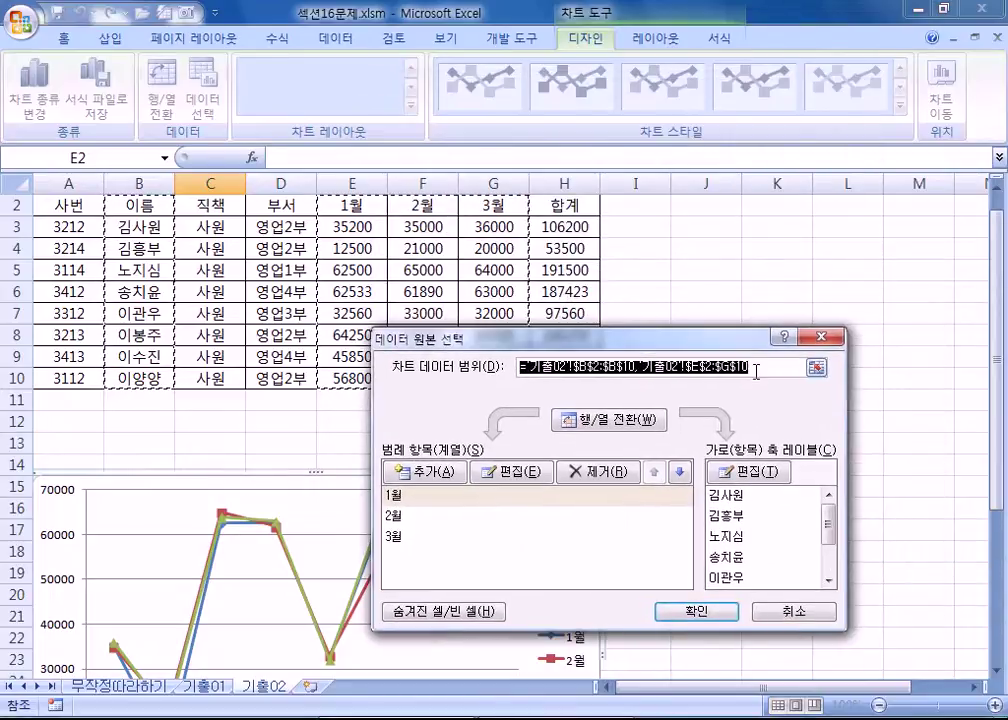
left_click(618, 364)
key("BackSpace")
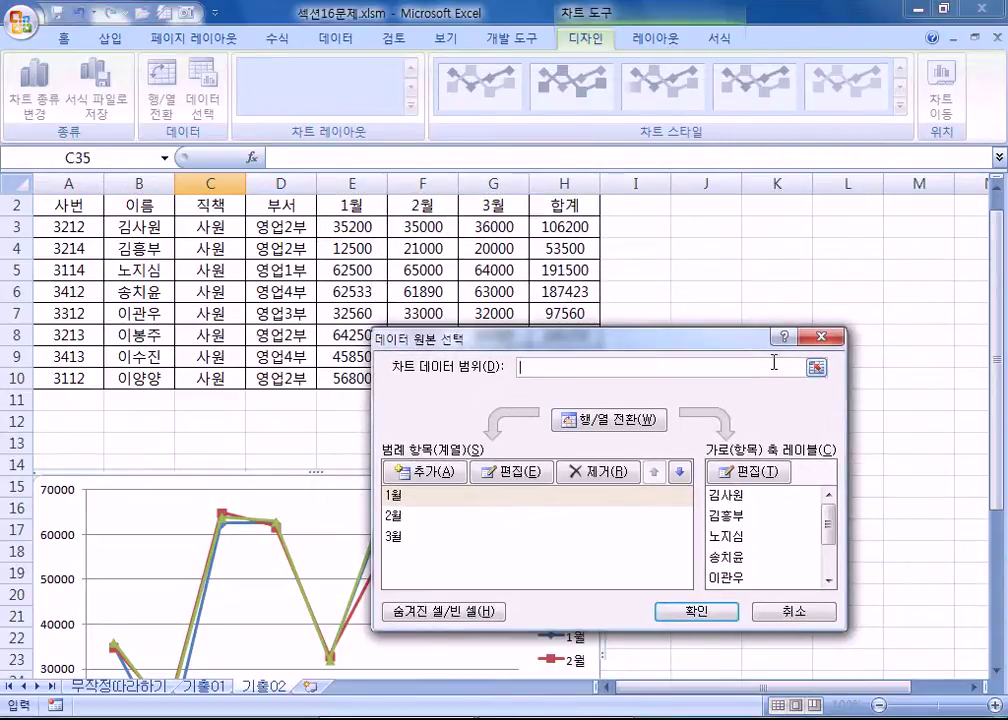
left_click_drag(529, 351, 654, 423)
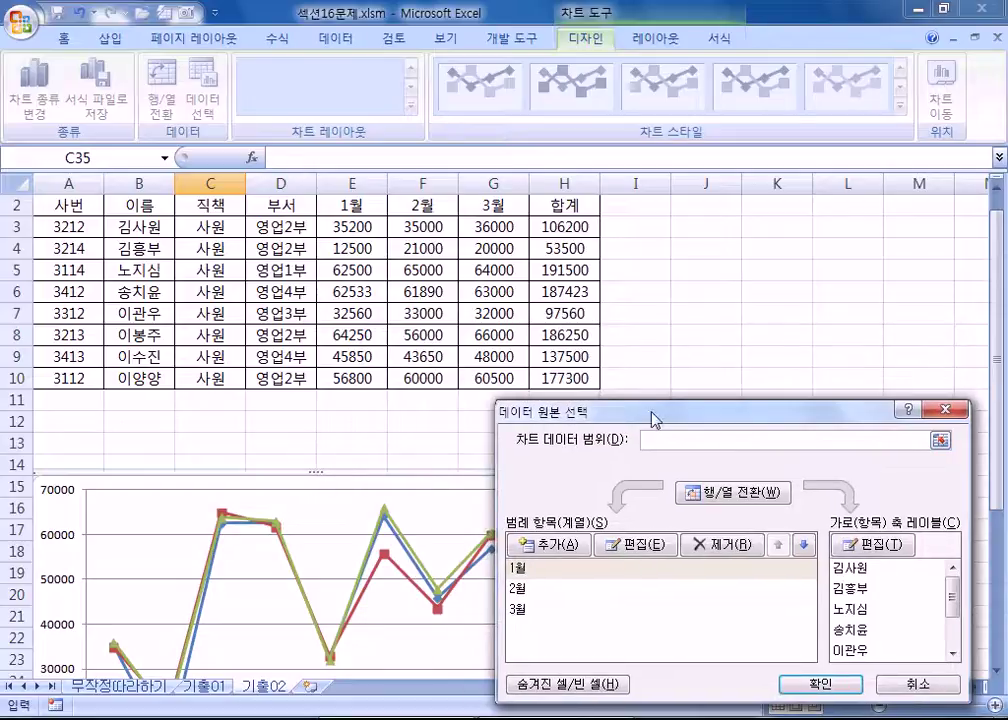
scroll(214, 317, "up", 1)
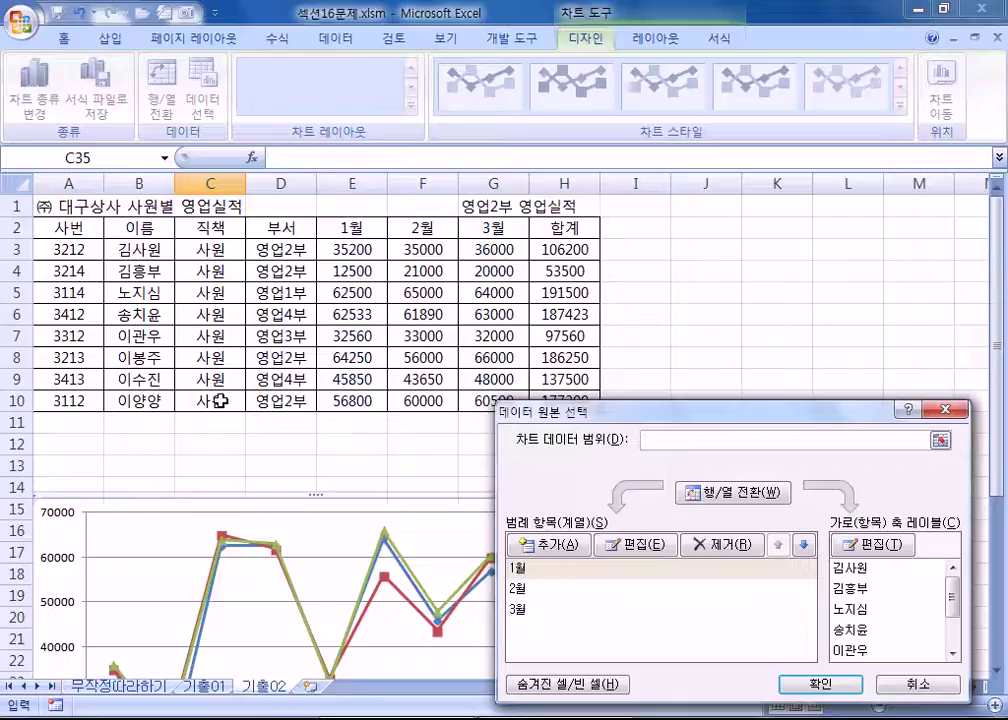
Choose the name header and the 영업2부 employees' names, B2:B4, B8 and B10, as the chart data range.
left_click_drag(157, 235, 148, 273)
left_click(150, 357, "ctrl")
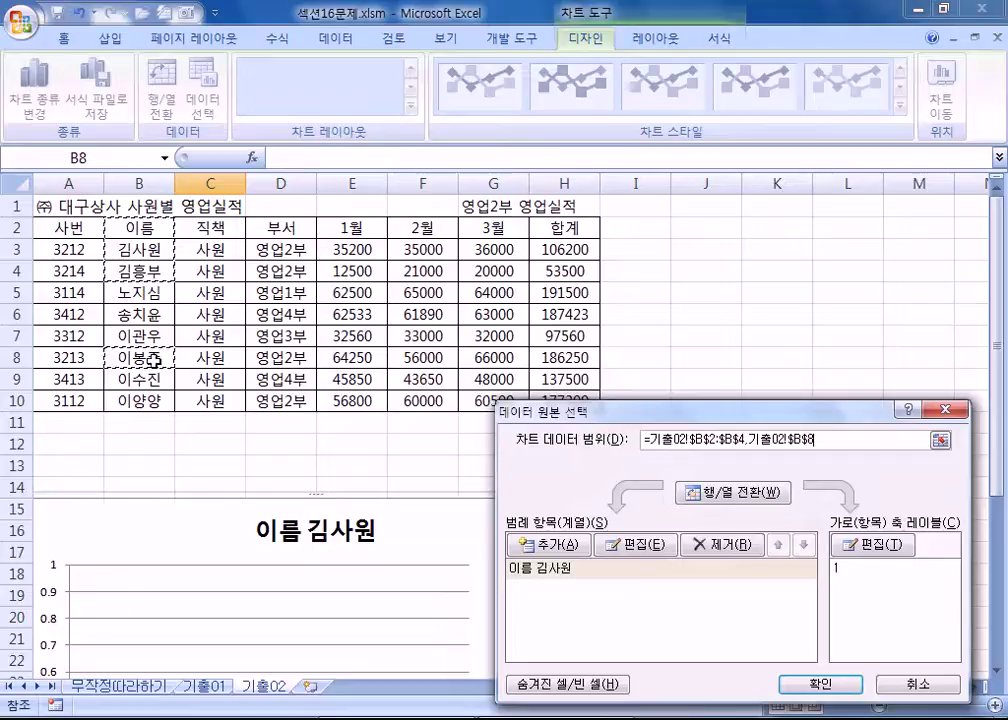
left_click(150, 400, "ctrl")
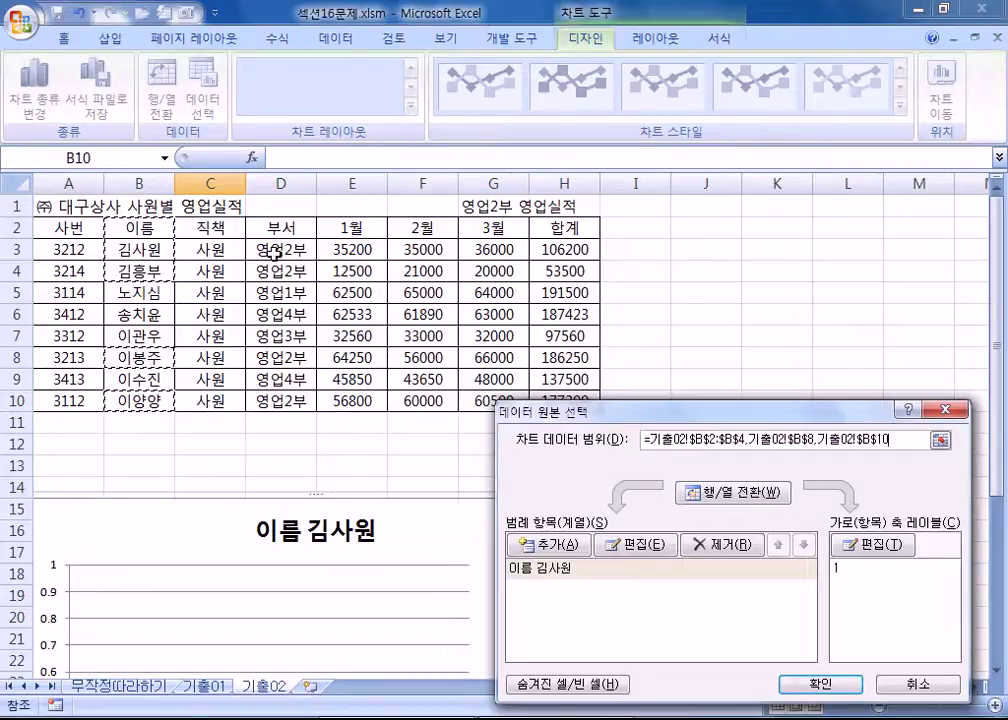
Add the 영업2부 employees' 1월 to 3월 sales, E2:G4, E8:G8 and E10:G10, to the chart data range and close the source data.
left_click_drag(358, 226, 482, 272)
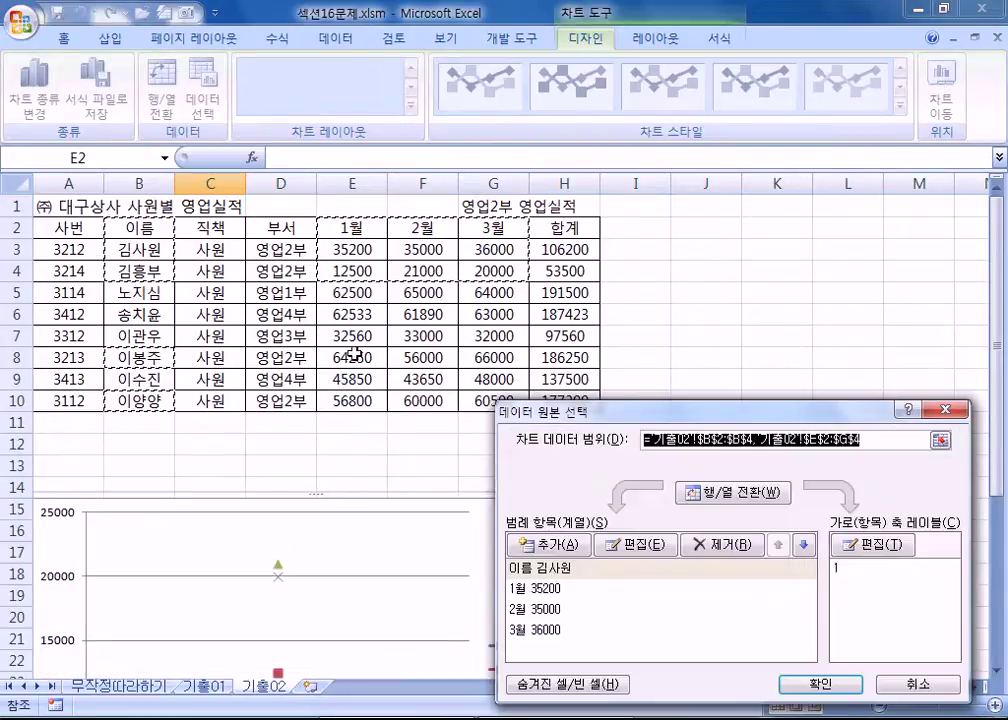
scroll(286, 357, "down", 4)
scroll(289, 436, "up", 4)
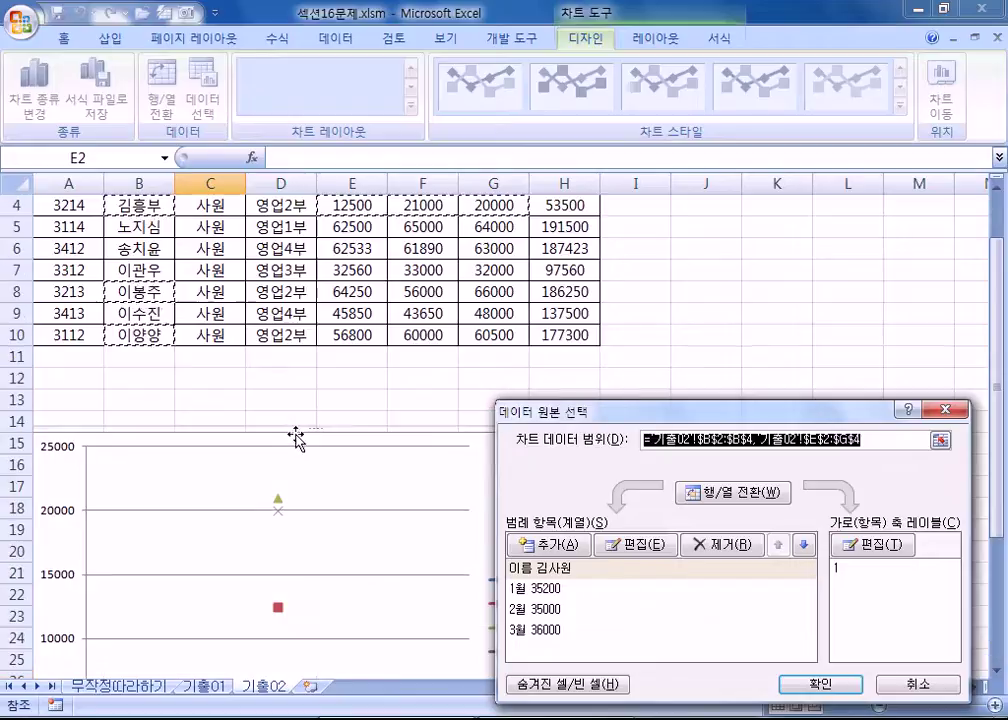
left_click_drag(344, 354, 477, 360)
left_click_drag(344, 408, 470, 396)
scroll(391, 590, "down", 4)
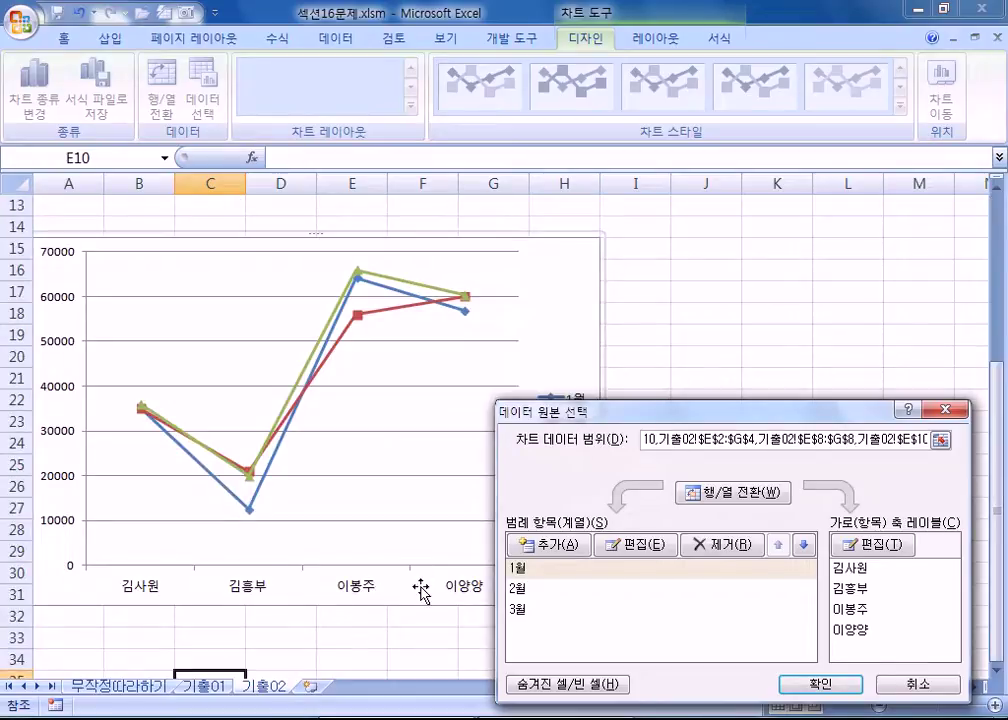
key("Return")
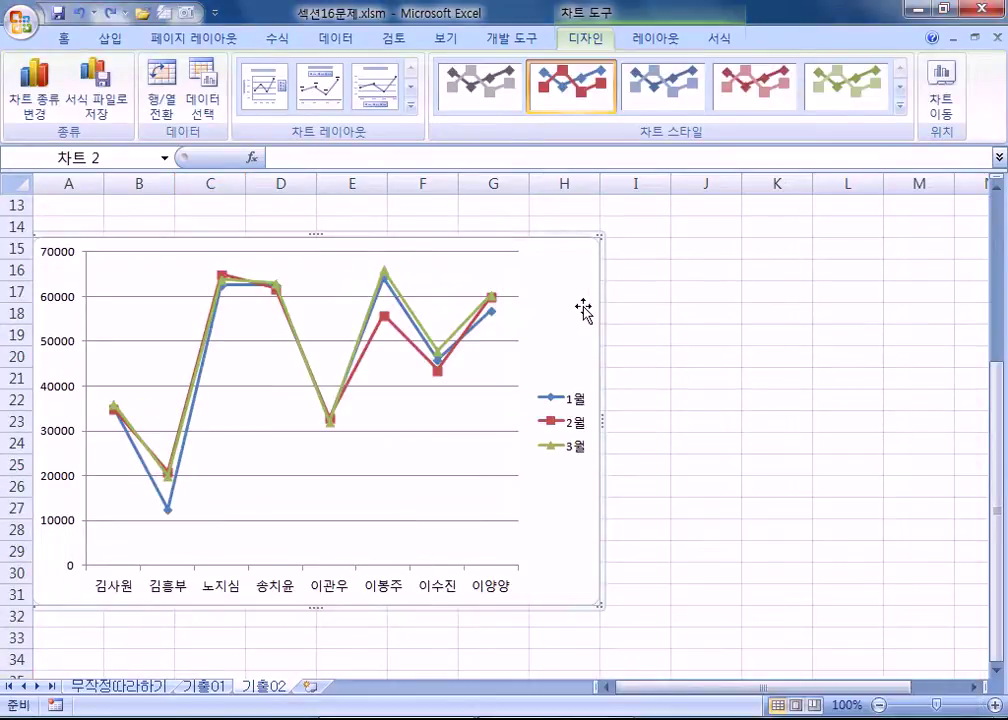
Reopen the line chart's source data and replace the range with the 영업2부 name cells B2:B4, B8 and B10.
left_click(203, 100)
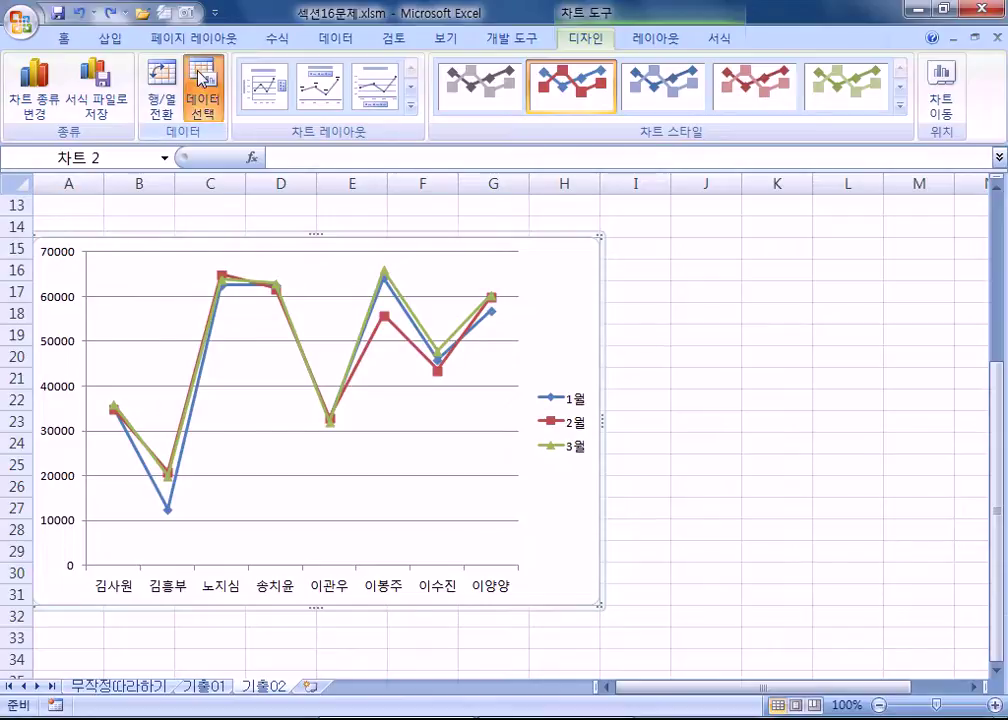
scroll(277, 428, "up", 1)
left_click_drag(711, 413, 990, 223)
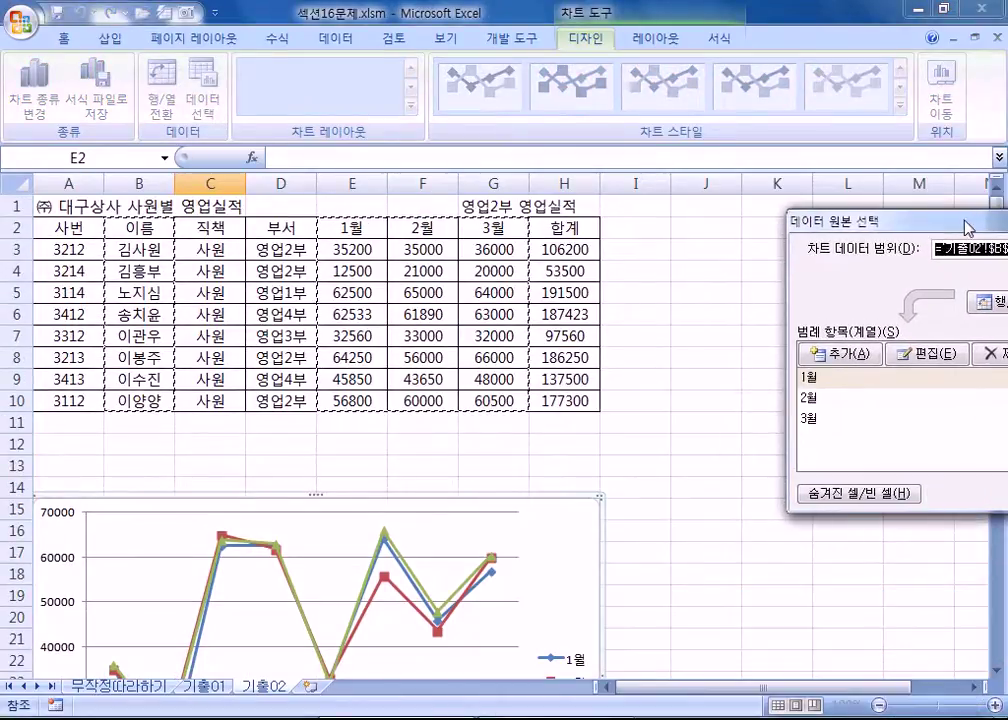
left_click(150, 228)
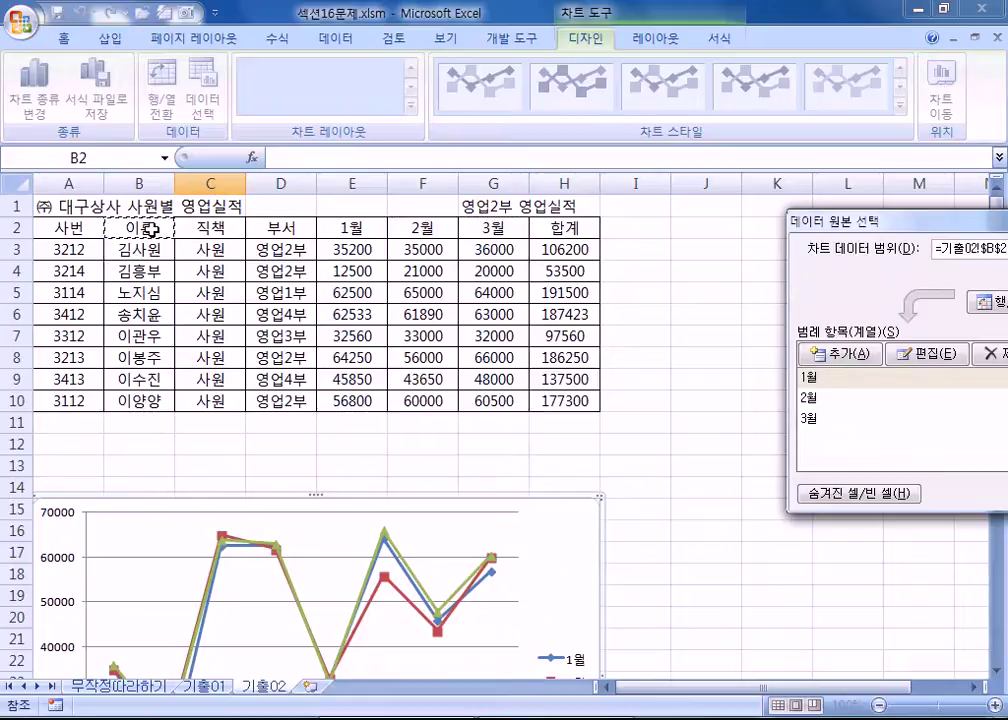
left_click_drag(150, 228, 155, 278)
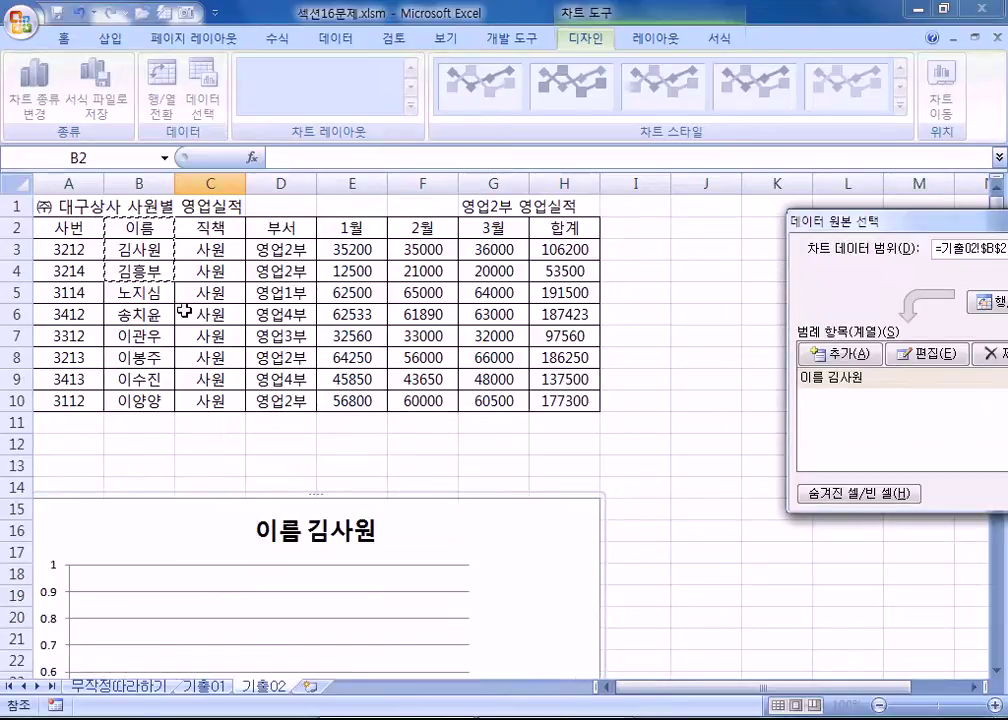
left_click_drag(137, 357, 146, 402)
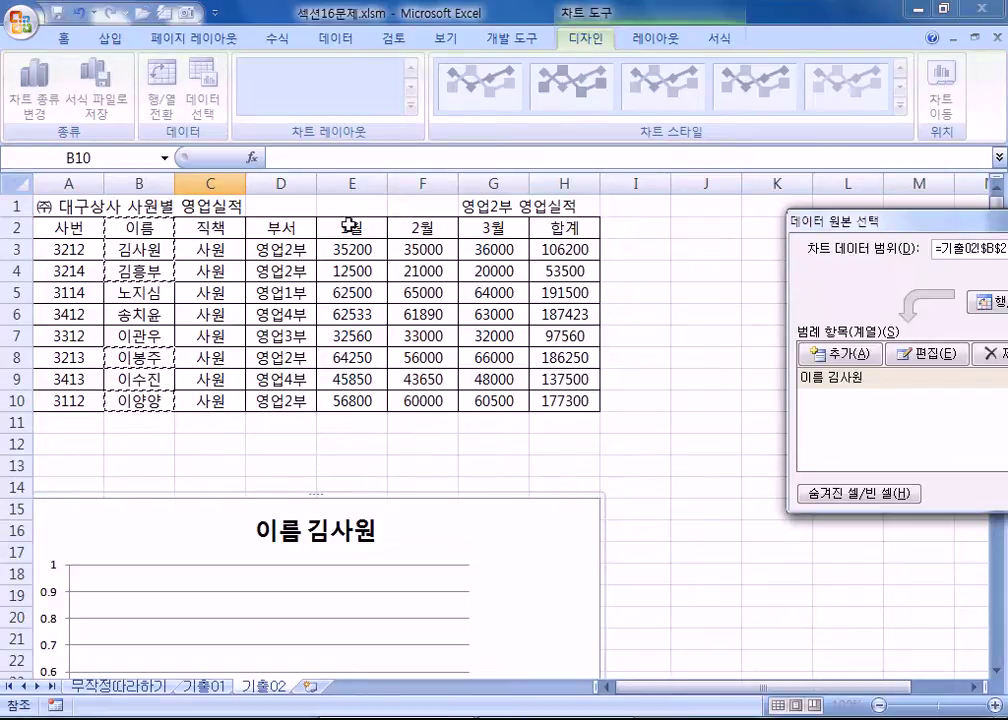
Add the 1월 to 3월 sales cells E2:G4, E8:G8 and E10:G10 to the range and apply the source data.
left_click_drag(343, 226, 472, 266)
left_click_drag(368, 358, 470, 358)
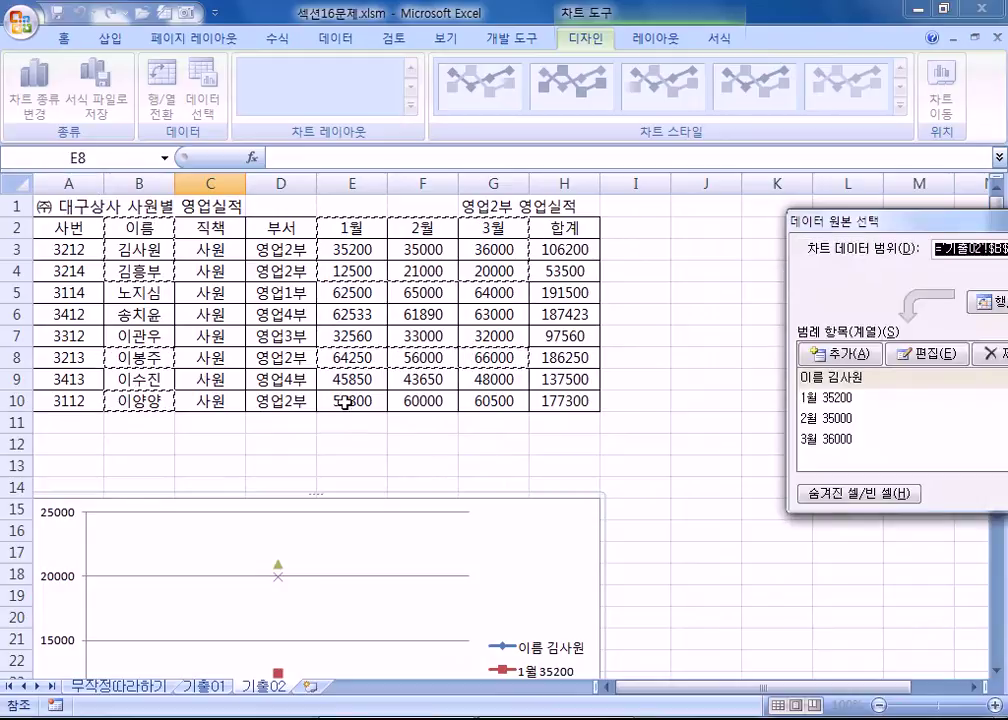
left_click_drag(352, 401, 498, 402)
scroll(470, 500, "down", 4)
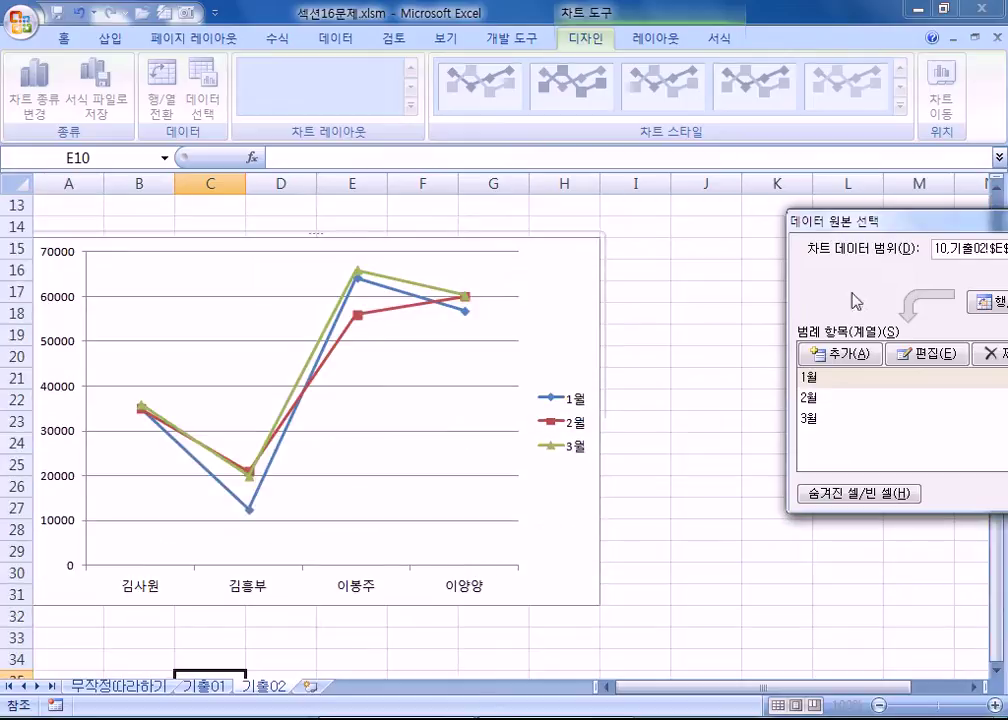
left_click_drag(888, 228, 561, 172)
left_click(770, 440)
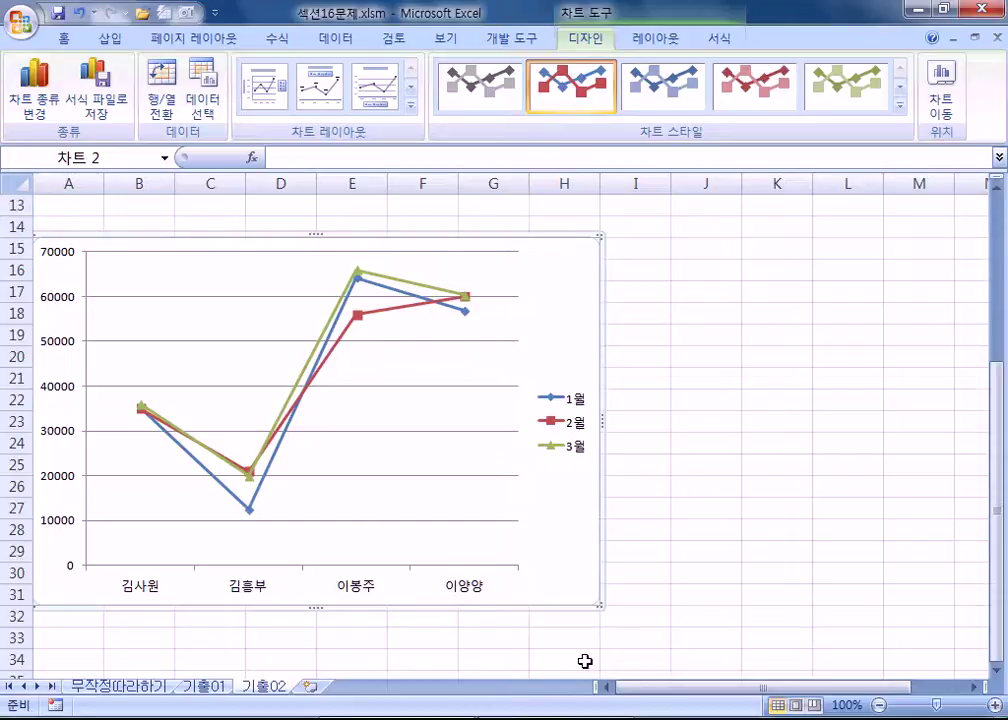
Examine the column chart on the 기출01 sheet alongside the 중간, 기말 and 출석 score columns.
left_click(208, 687)
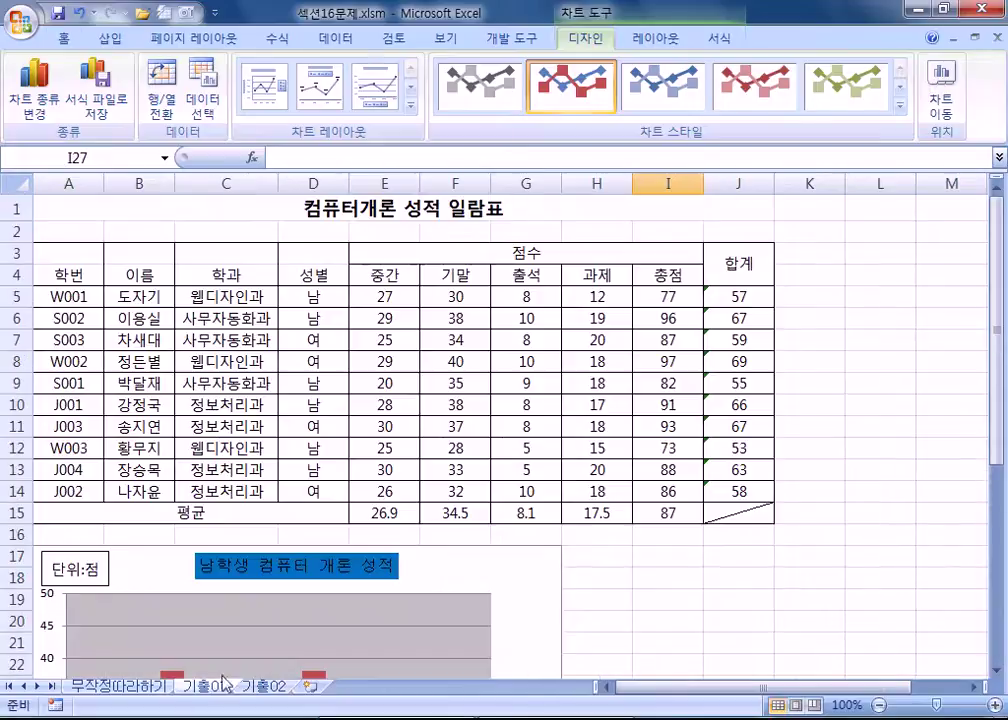
left_click(547, 580)
scroll(547, 580, "down", 1)
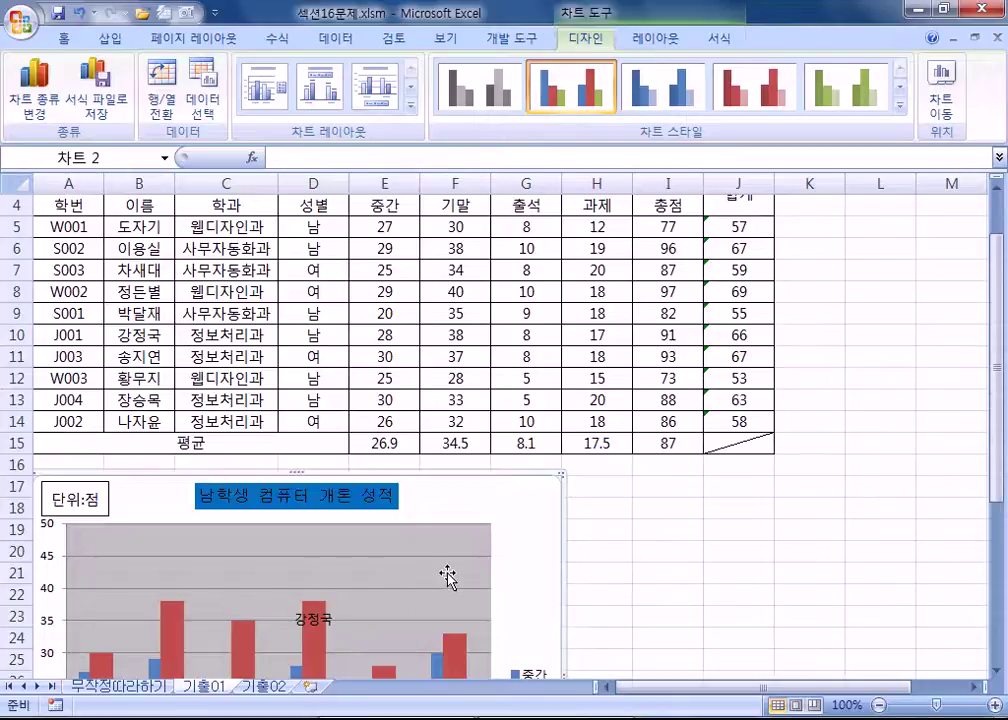
scroll(458, 598, "up", 1)
left_click_drag(452, 272, 545, 498)
left_click_drag(385, 275, 387, 488)
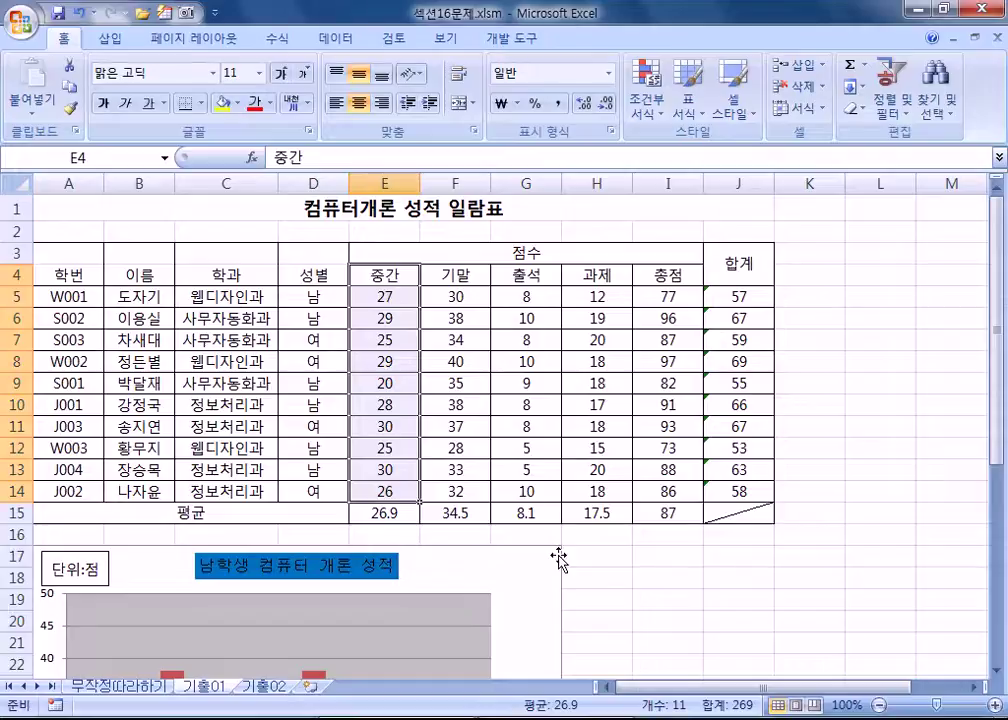
scroll(555, 565, "down", 3)
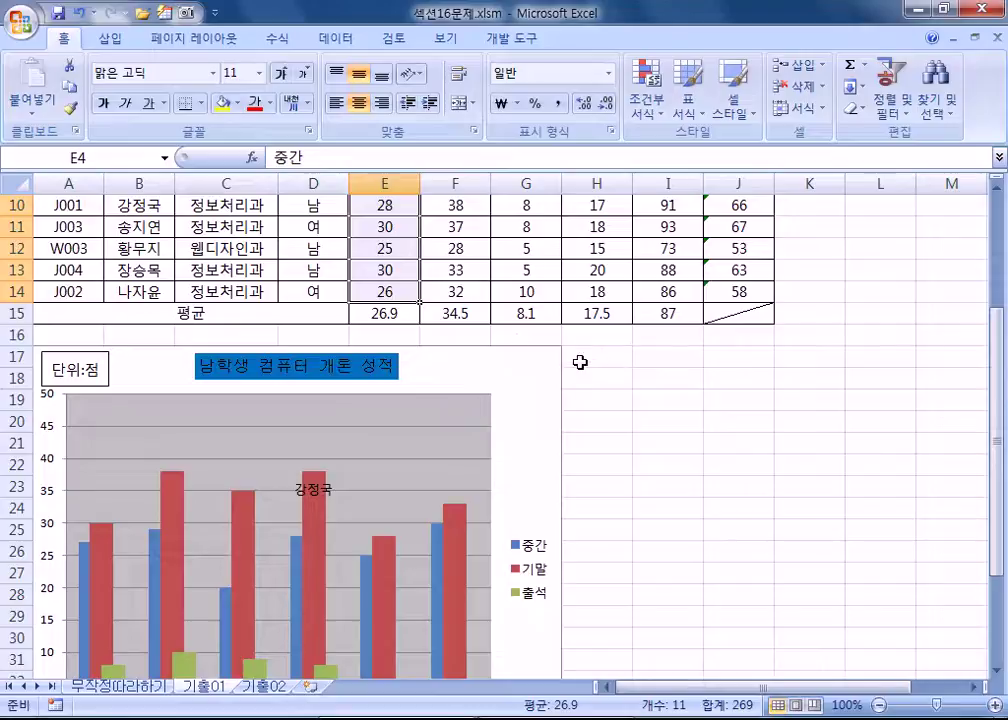
left_click(590, 378)
Return to the 기출02 sheet and check the line chart's source data without changing it.
left_click(262, 687)
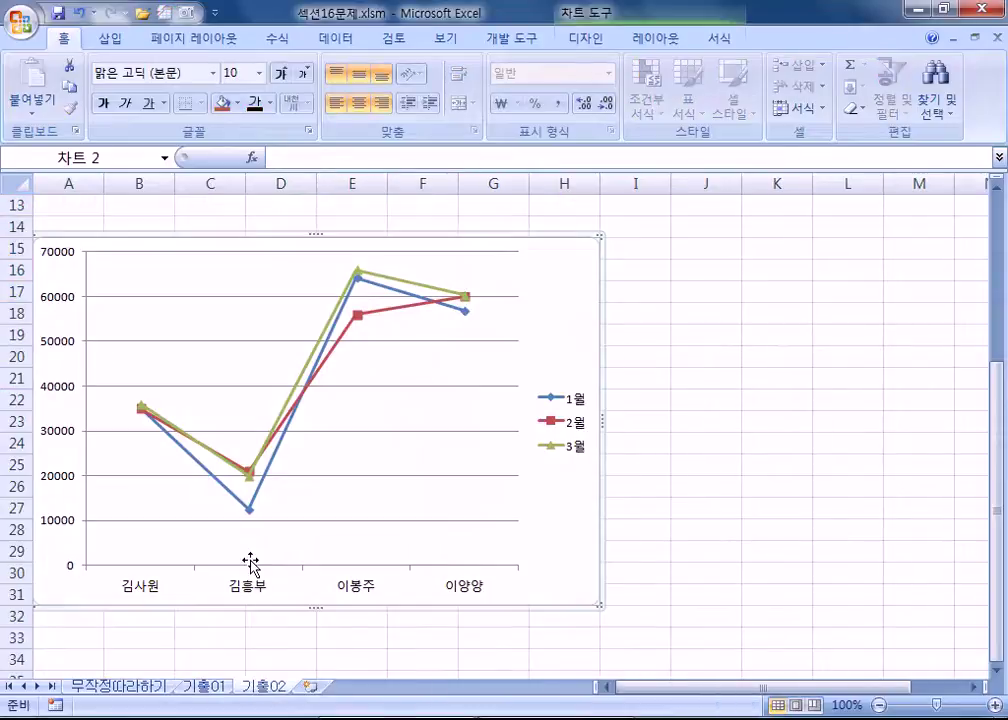
left_click(207, 688)
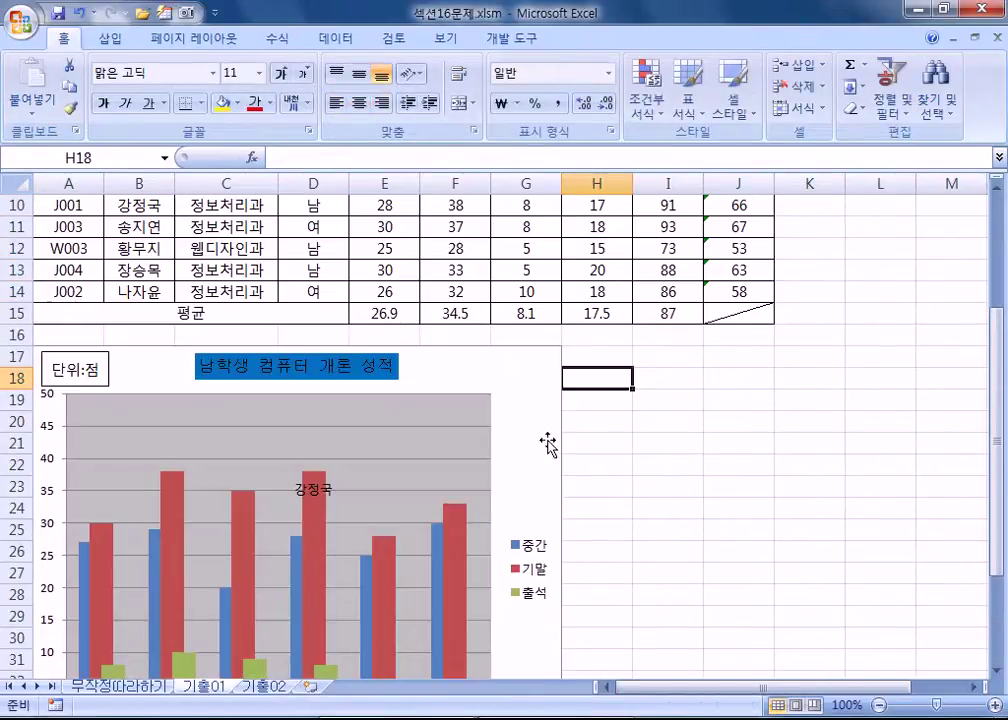
left_click(252, 688)
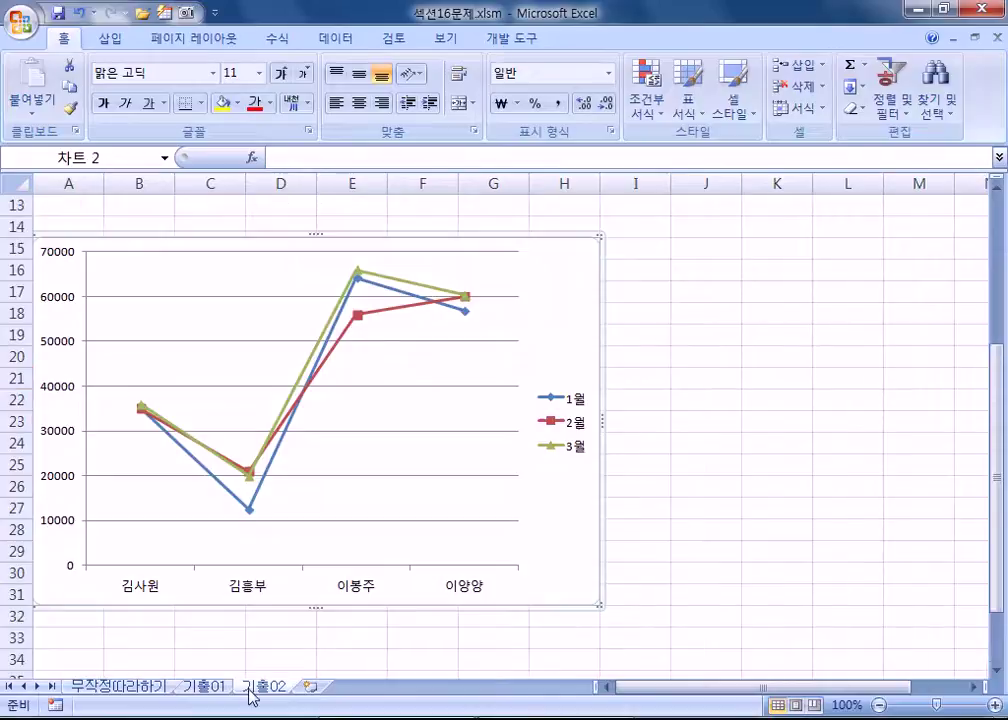
scroll(460, 418, "up", 2)
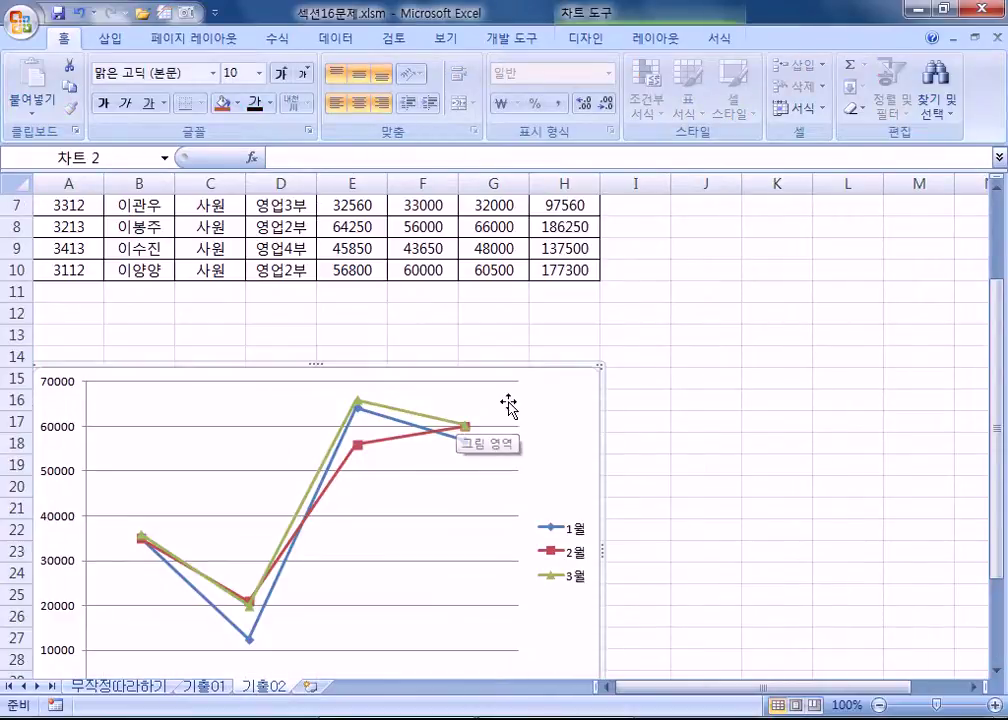
left_click(579, 38)
left_click(202, 100)
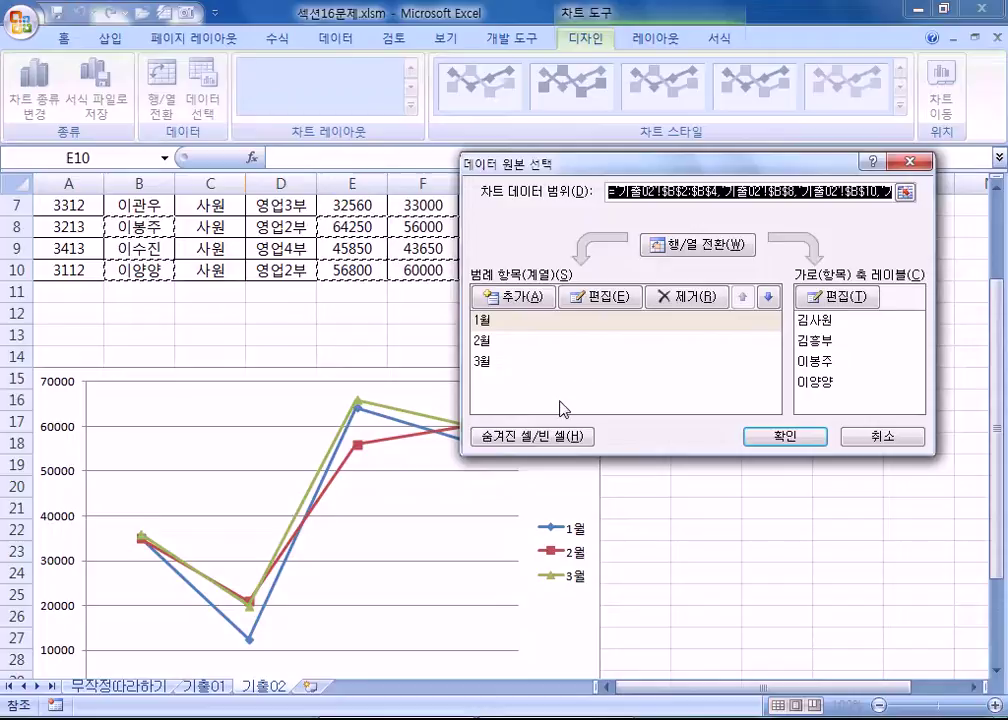
left_click(882, 437)
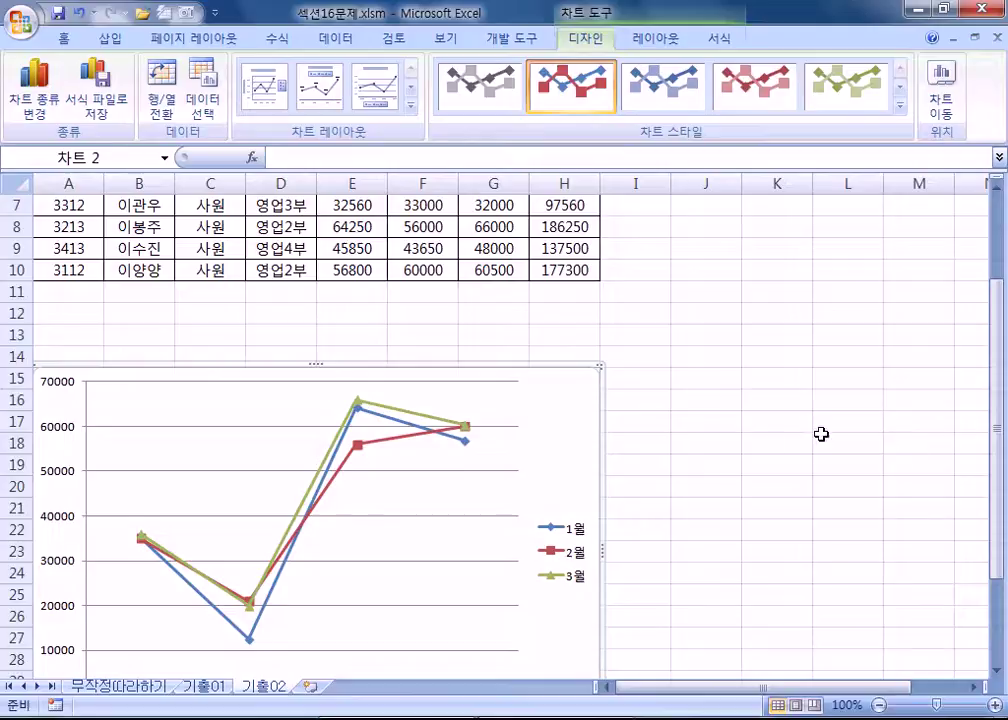
Add a chart title above the plot area of the 기출02 line chart.
scroll(435, 399, "up", 2)
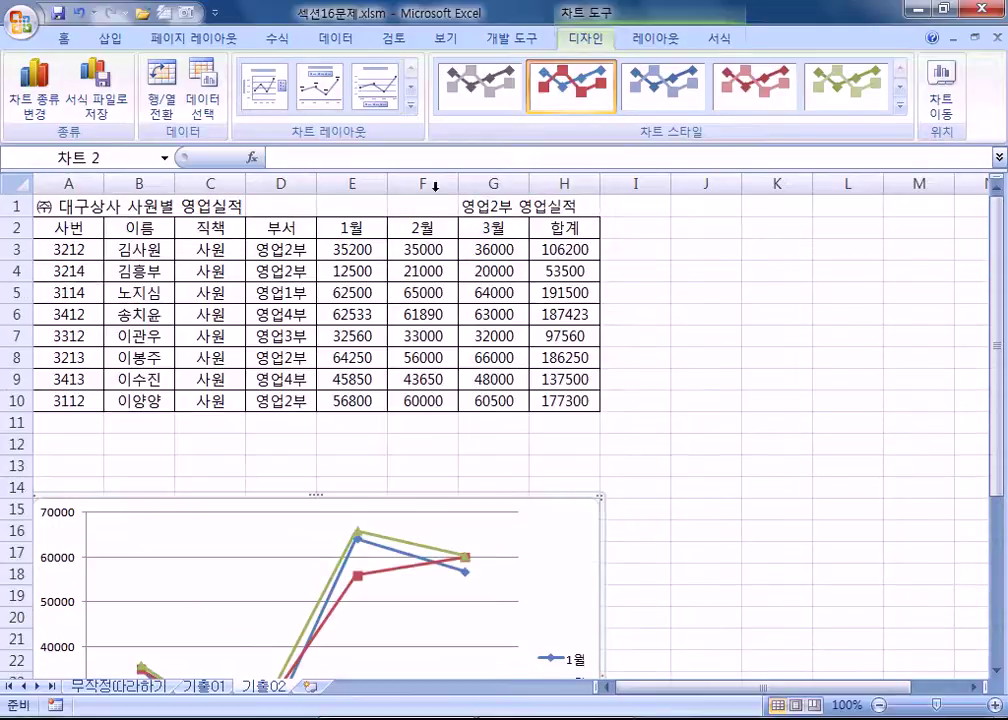
left_click(640, 39)
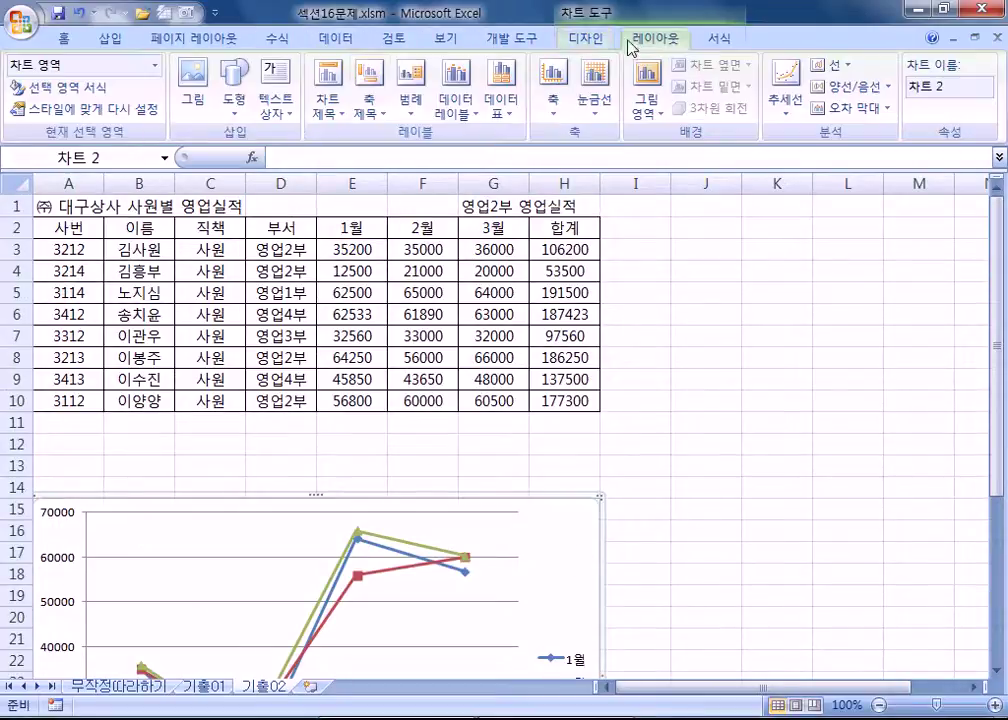
left_click(328, 100)
left_click(380, 241)
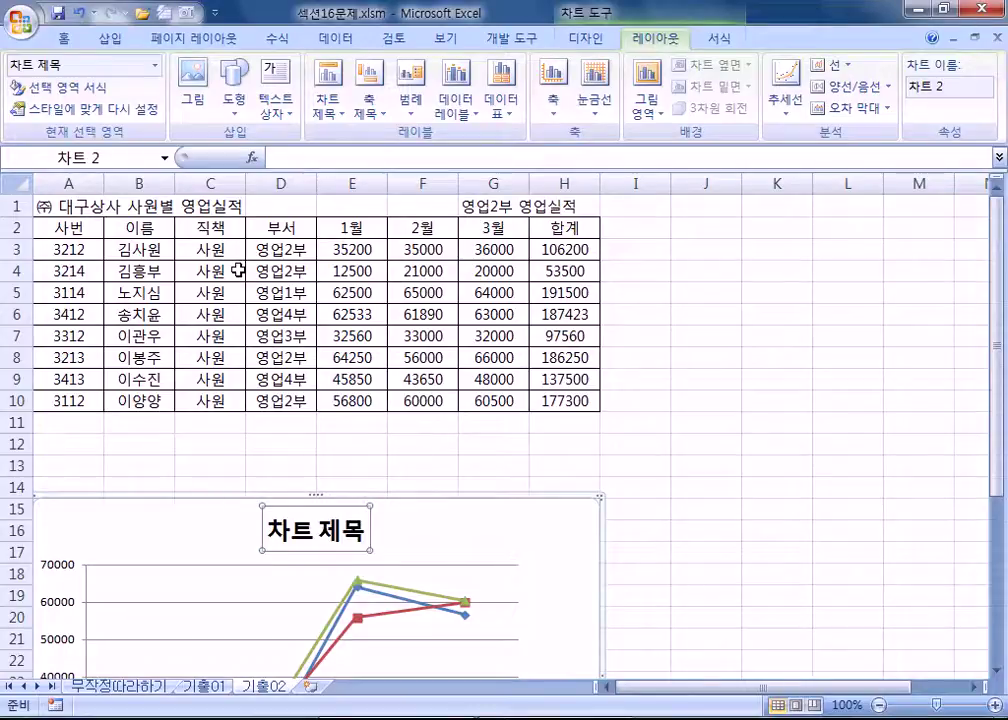
left_click(335, 530)
left_click(261, 521)
left_click(512, 542)
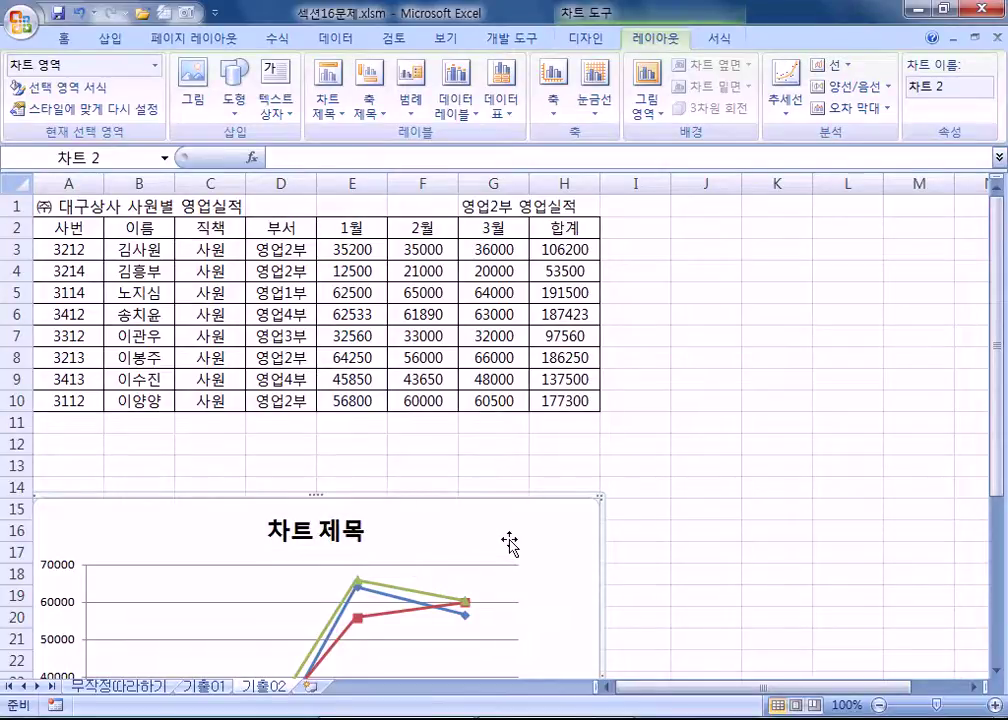
left_click(478, 205)
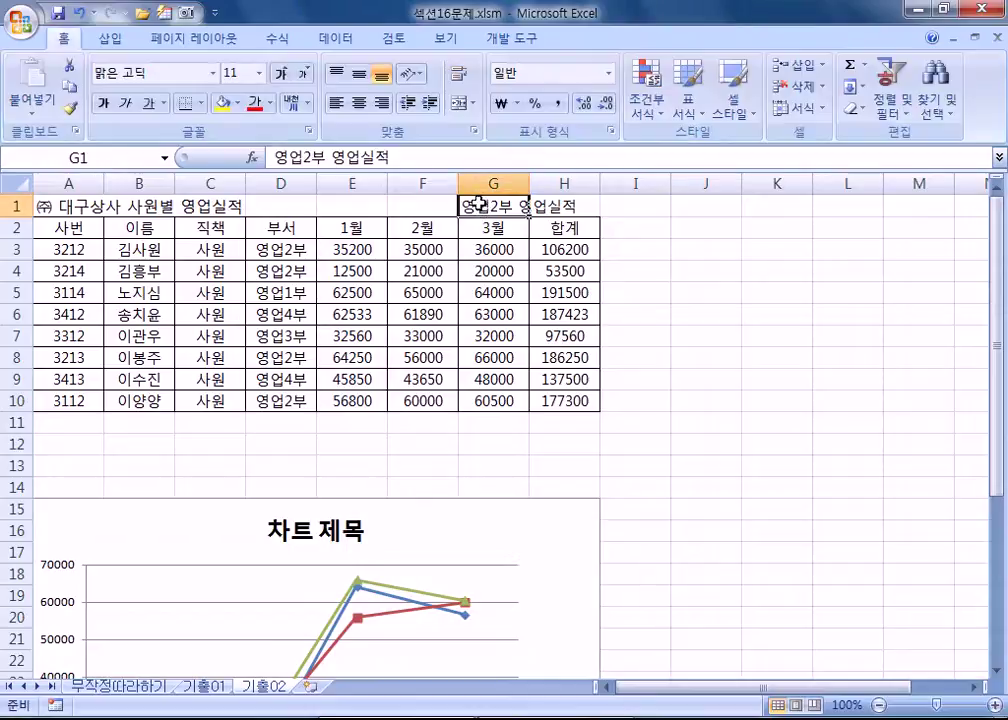
left_click_drag(412, 160, 272, 158)
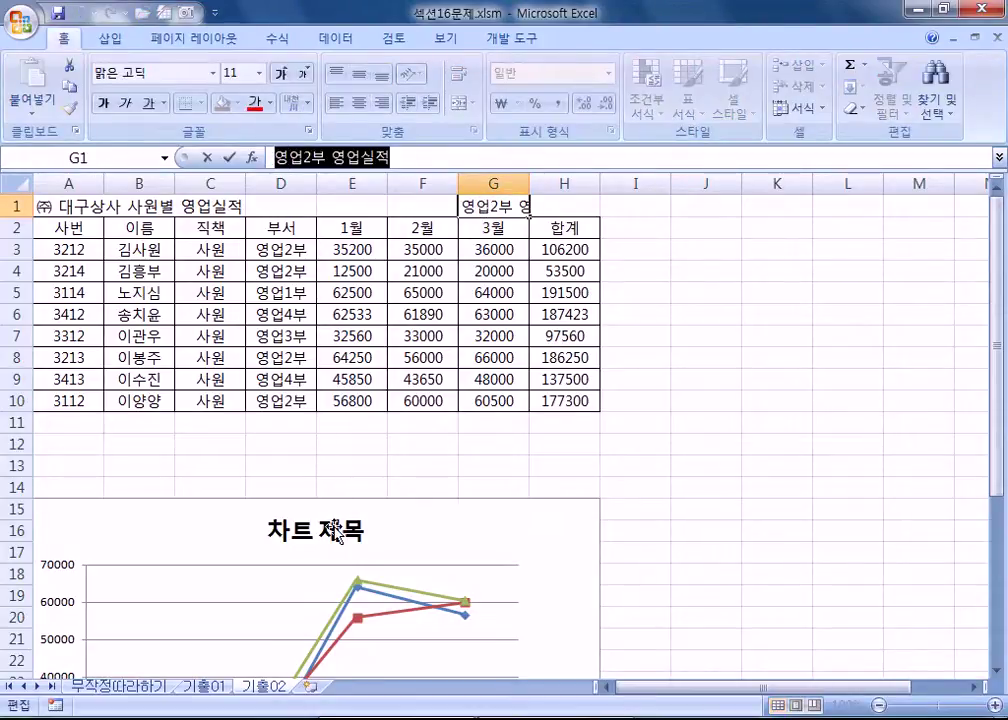
key("Escape")
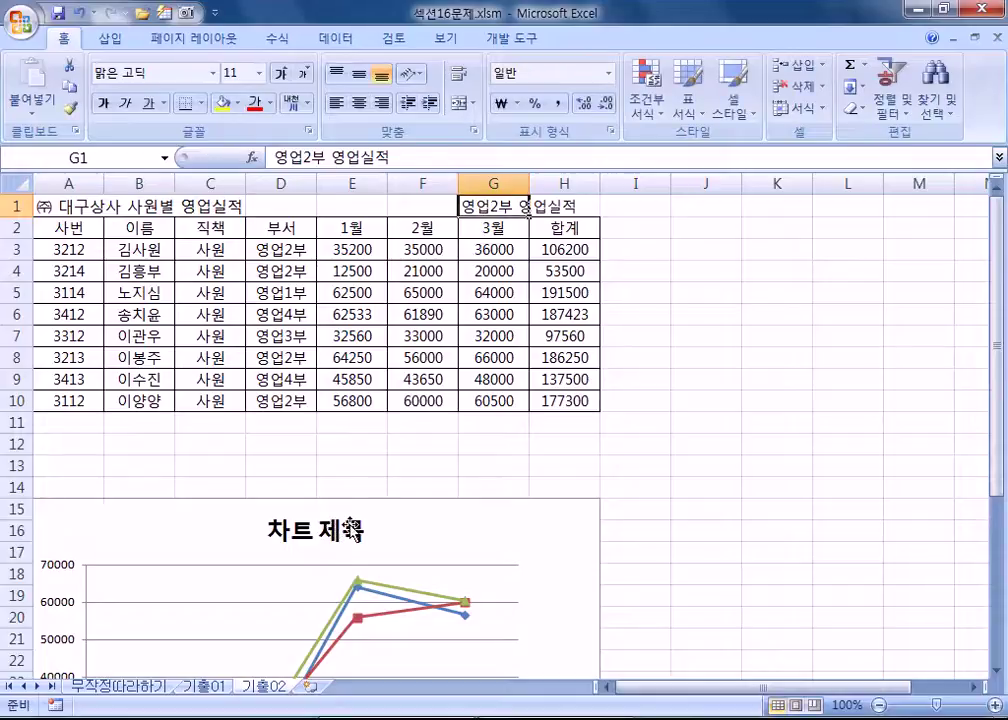
left_click(337, 533)
scroll(577, 508, "down", 2)
scroll(577, 508, "down", 1)
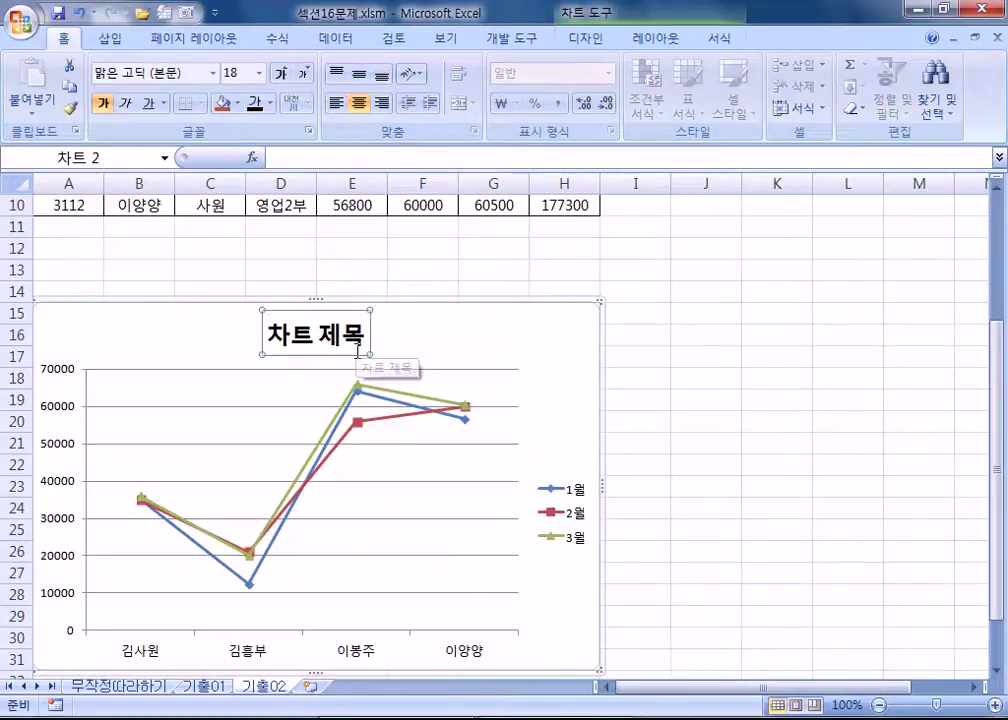
left_click(301, 155)
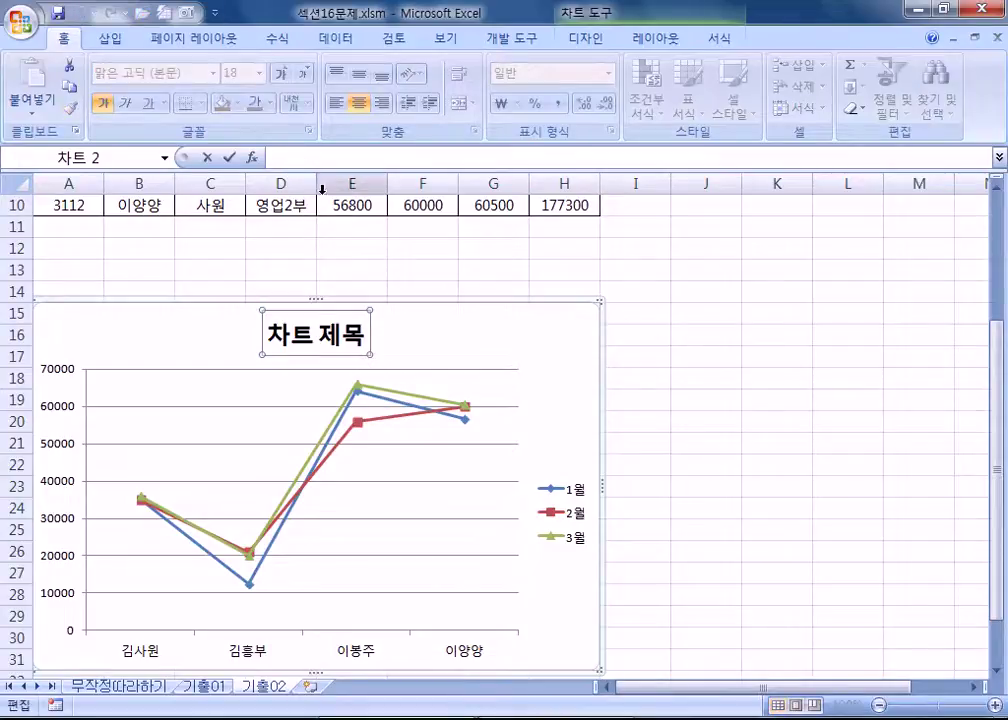
left_click(460, 377)
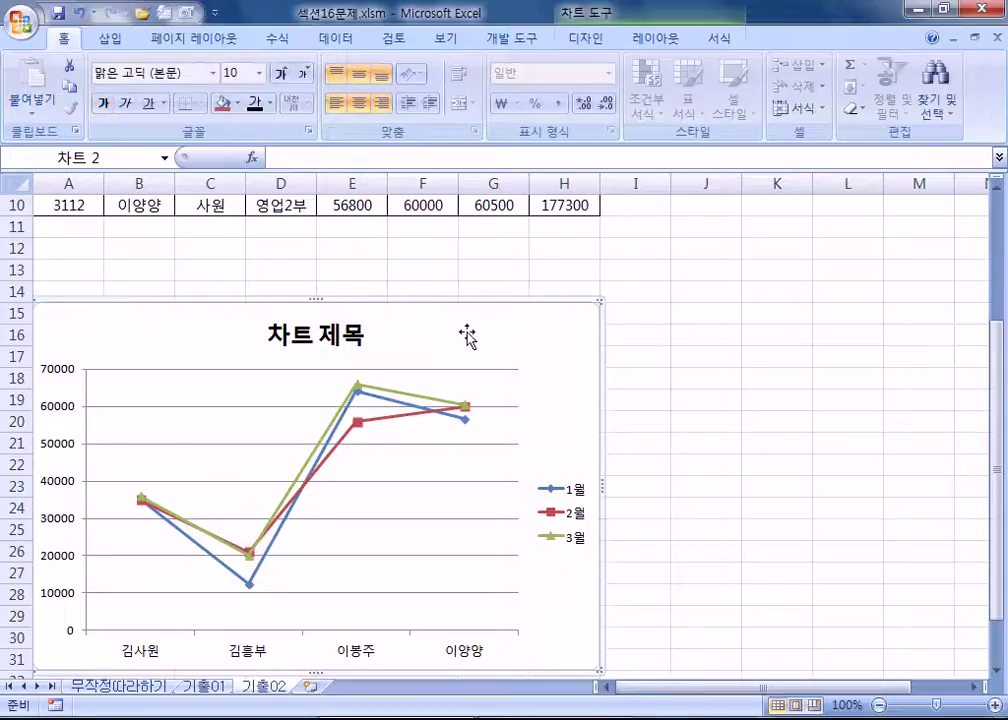
Link the line chart's title to cell G1 with the formula =기출02!$G$1.
left_click(340, 333)
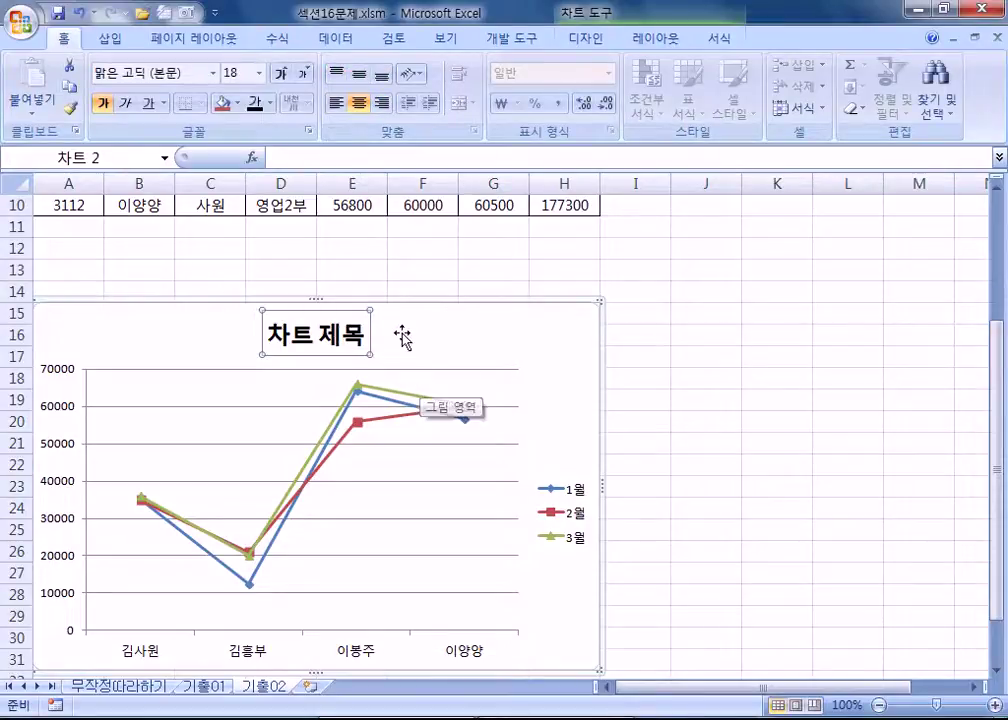
scroll(410, 330, "up", 3)
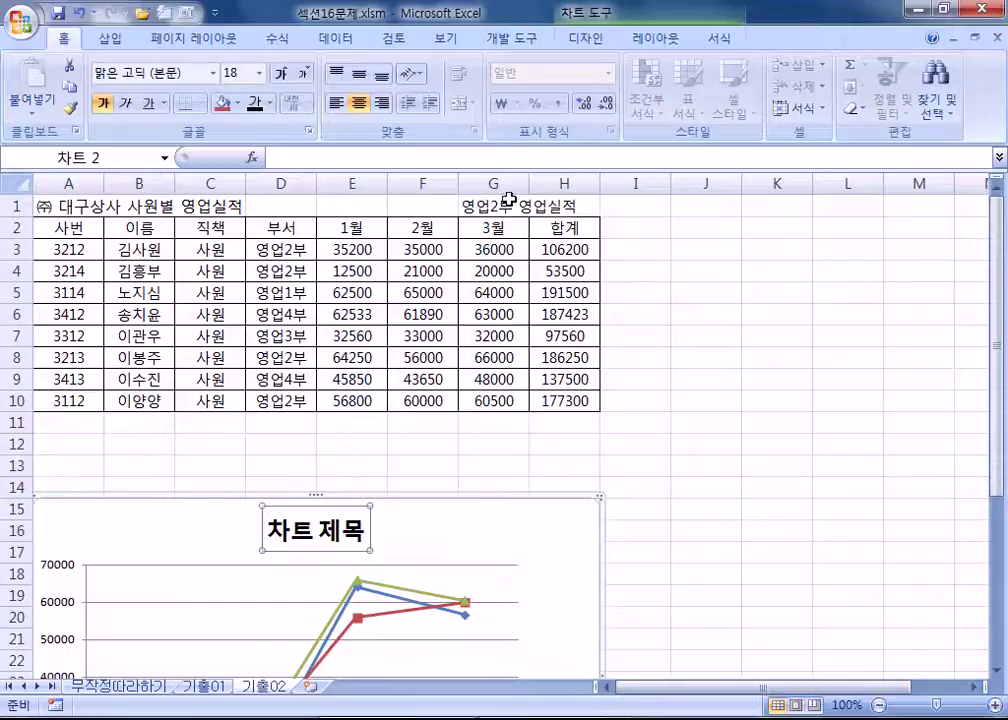
left_click(344, 157)
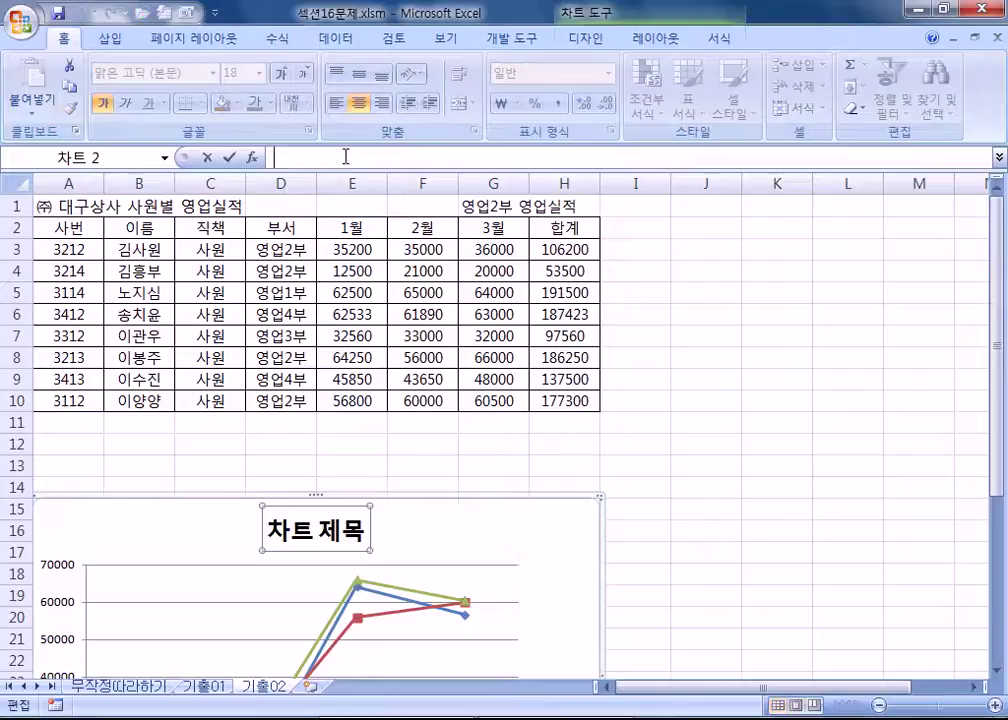
type("=")
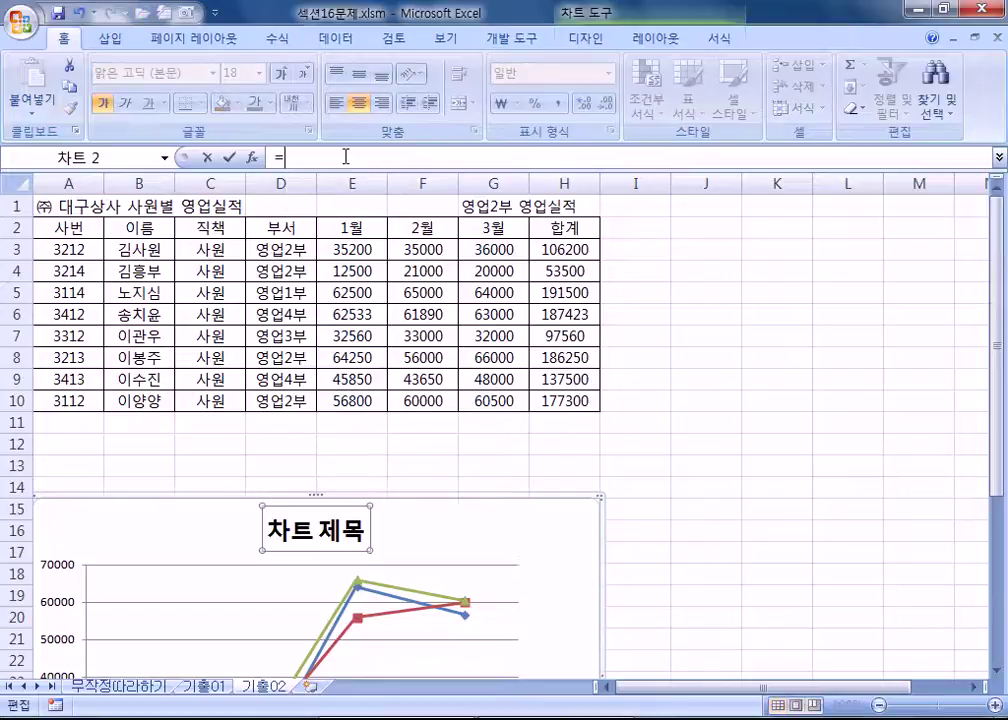
left_click(496, 207)
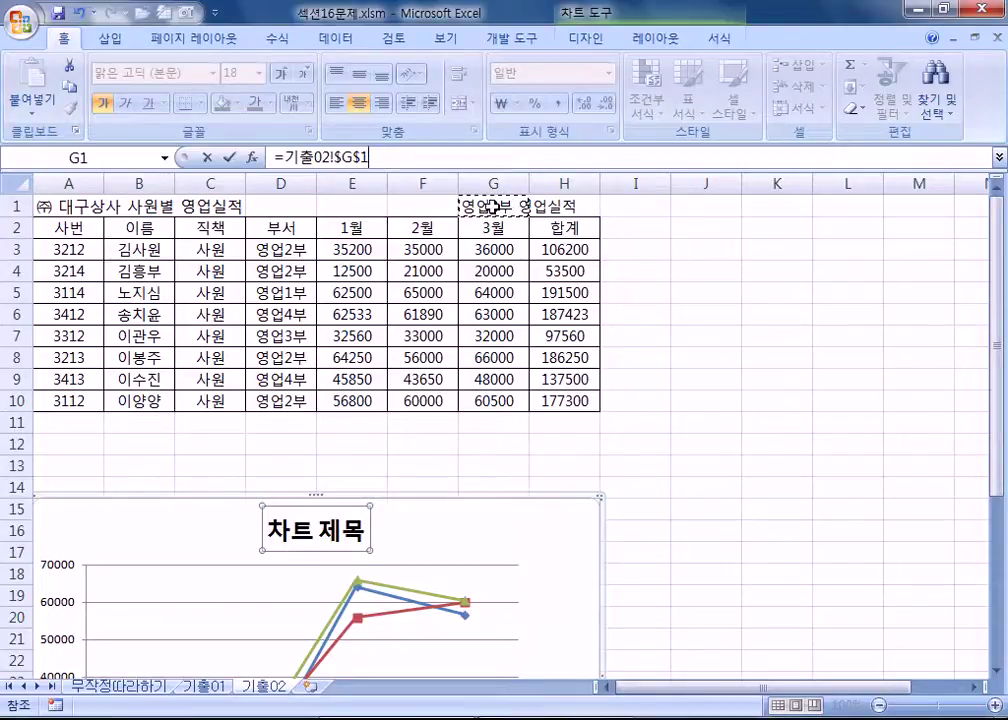
key("Return")
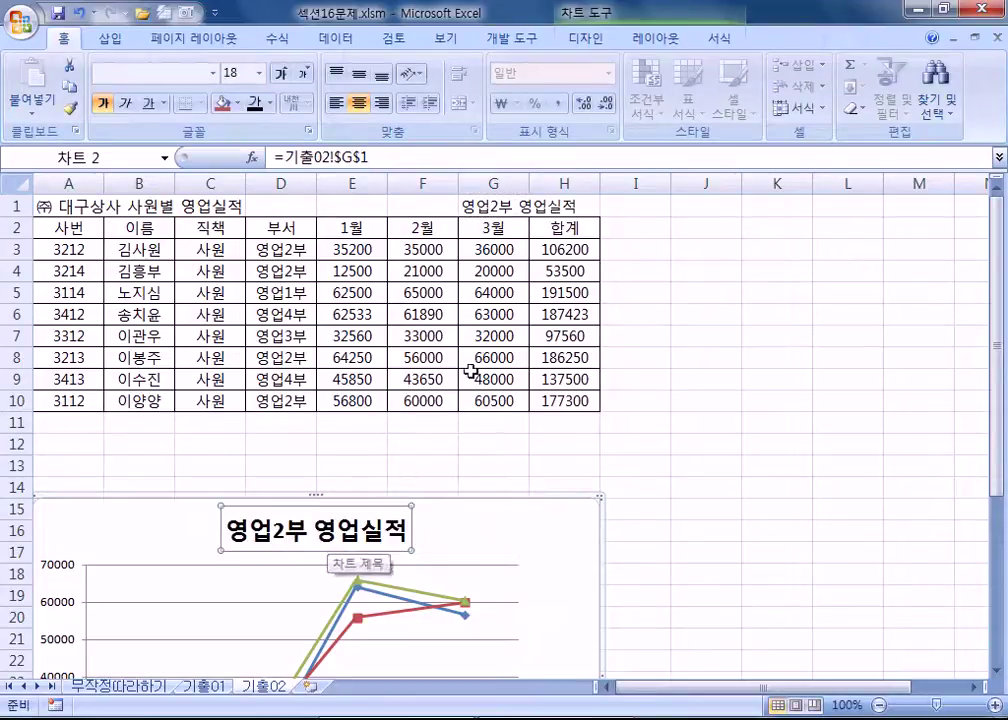
Change the text in cell G1 to 영업25부 영업실적 to test the chart title's link.
left_click(496, 206)
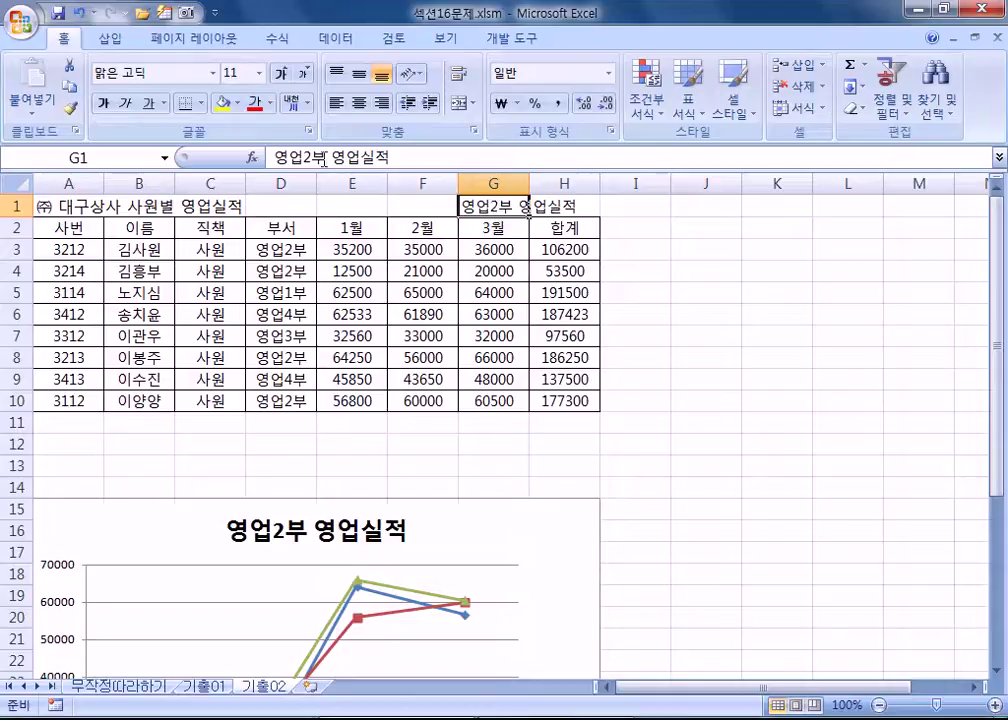
mouse_move(303, 154)
left_mouse_down()
mouse_move(321, 142)
mouse_move(314, 166)
left_mouse_up()
type("25")
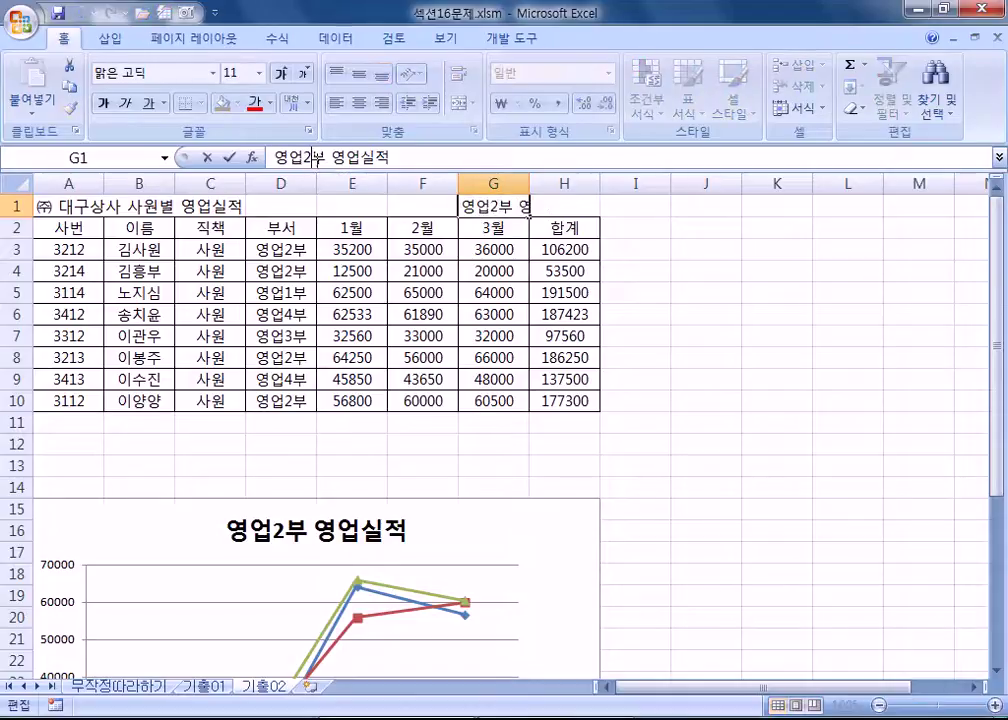
key("Return")
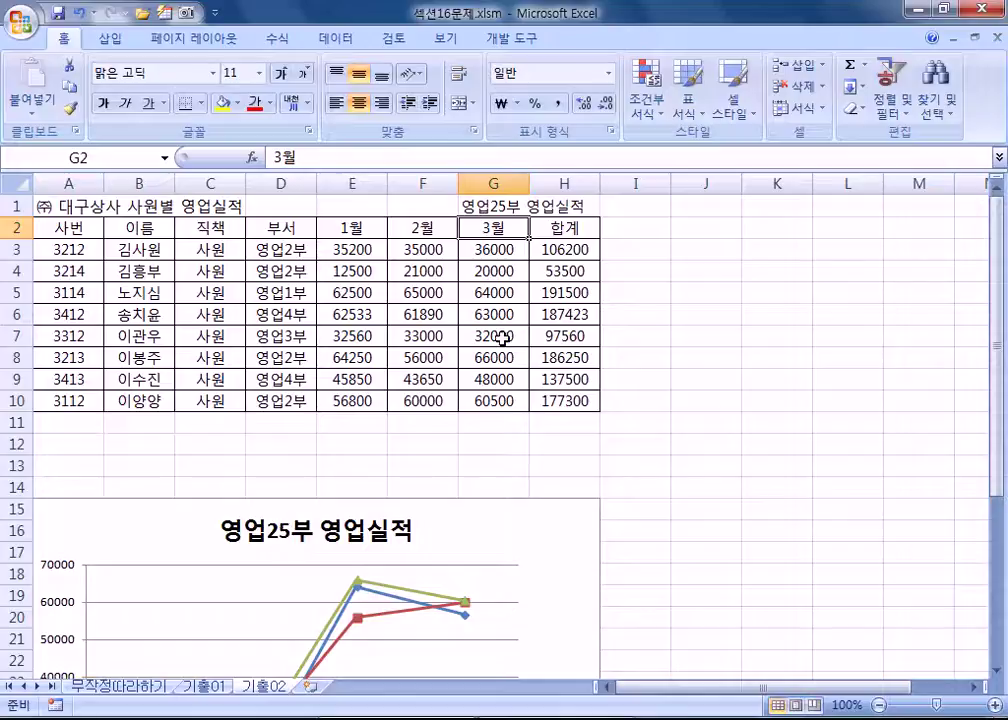
Restore the text in cell G1 to 영업2부 영업실적.
left_click(503, 205)
left_click(325, 157)
key("BackSpace")
key("Return")
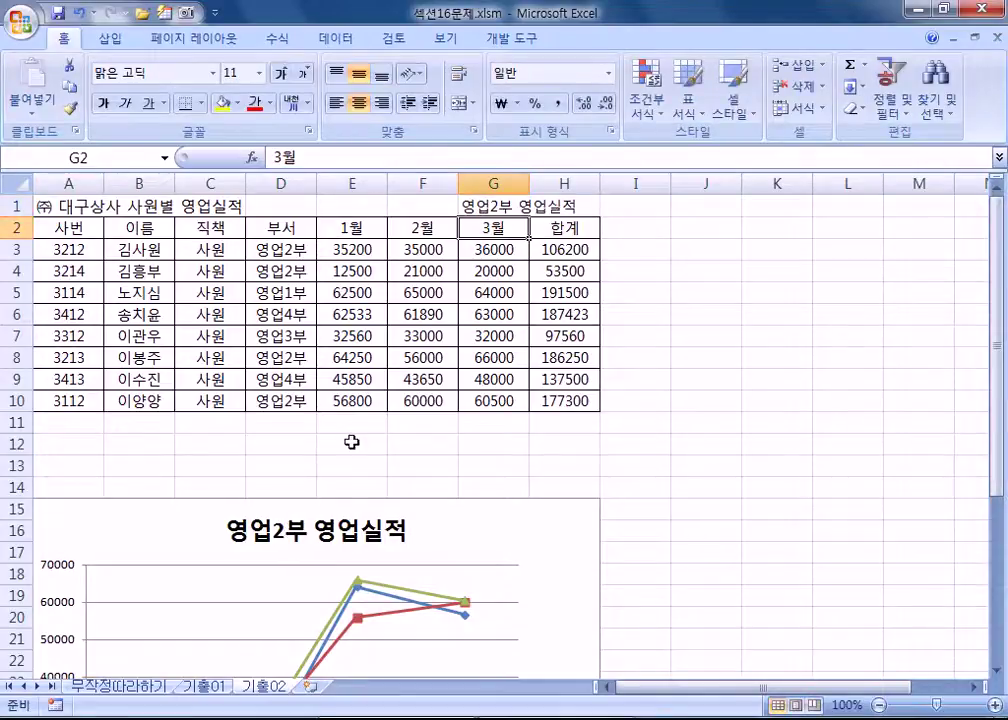
Compare the chart title's link formula with the text stored in cell G1.
left_click(296, 540)
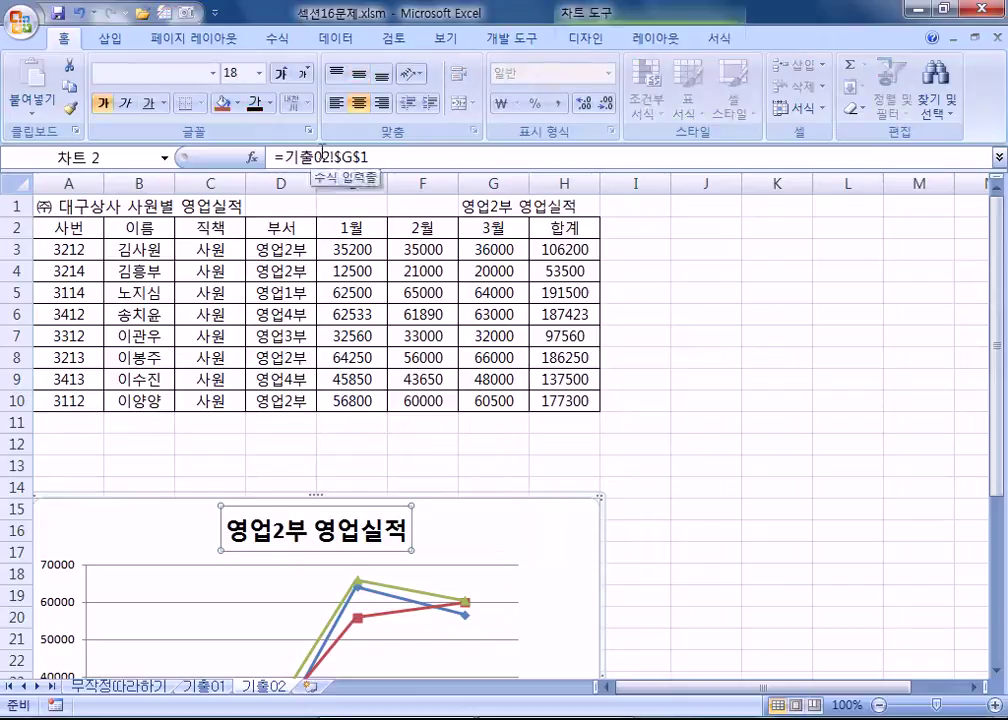
left_click(488, 204)
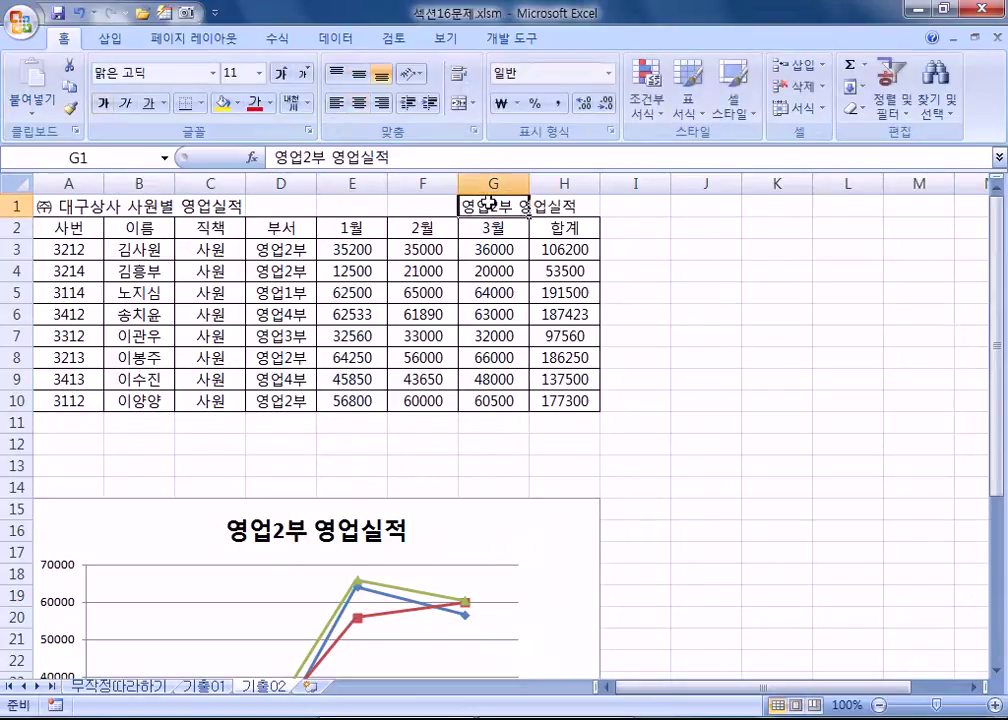
left_click(340, 540)
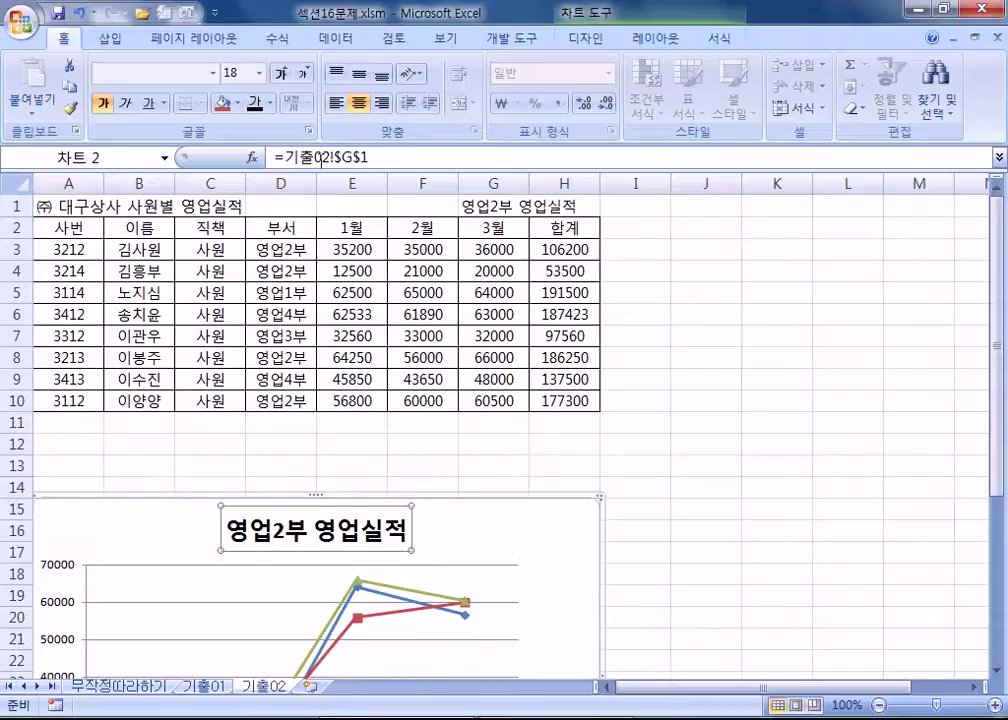
left_click(462, 205)
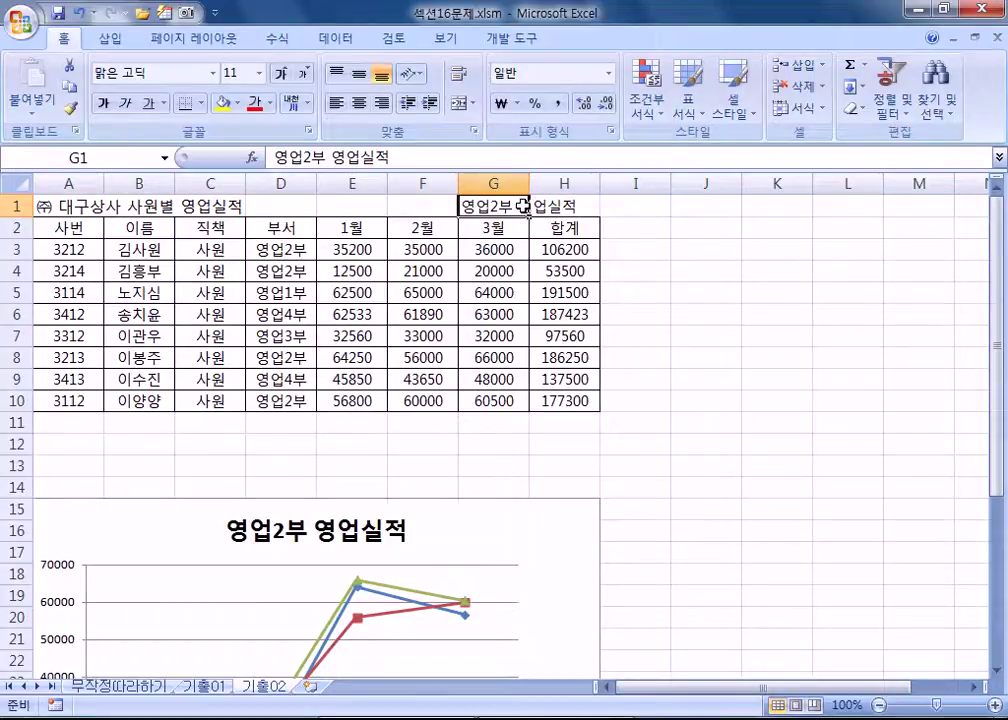
Add a primary horizontal axis title below the axis of the line chart.
scroll(383, 365, "down", 1)
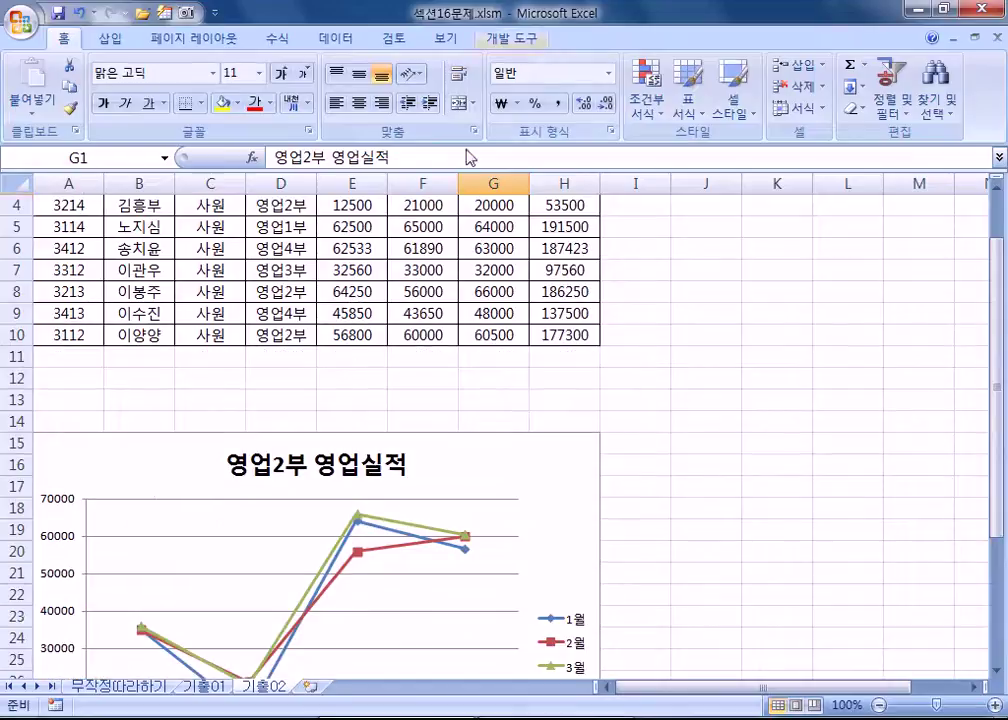
left_click(537, 502)
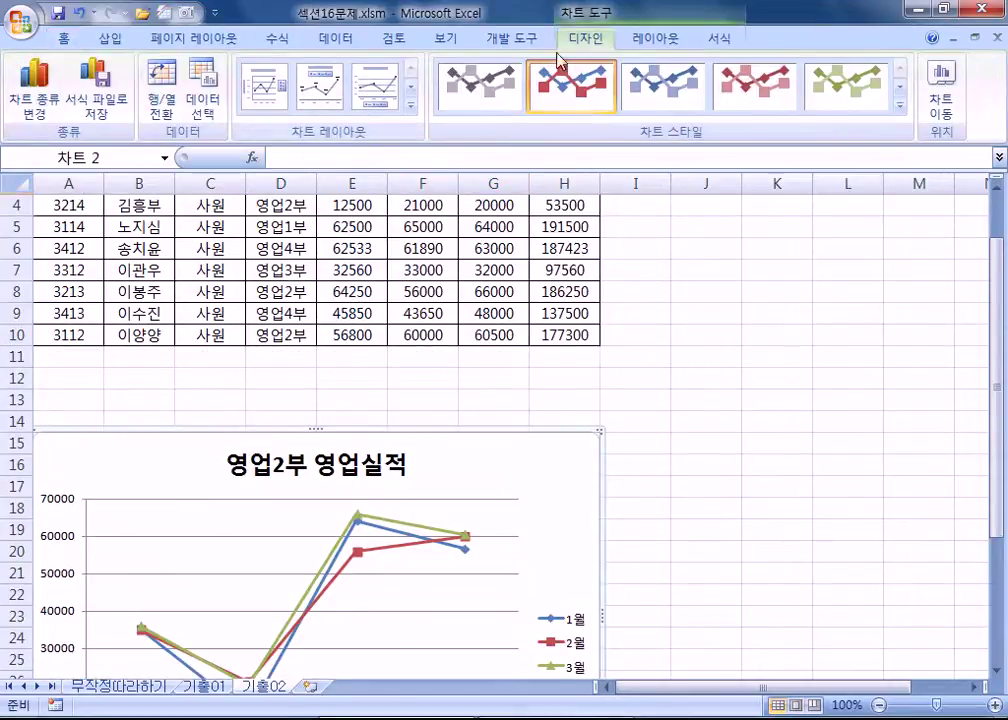
left_click(641, 38)
left_click(369, 112)
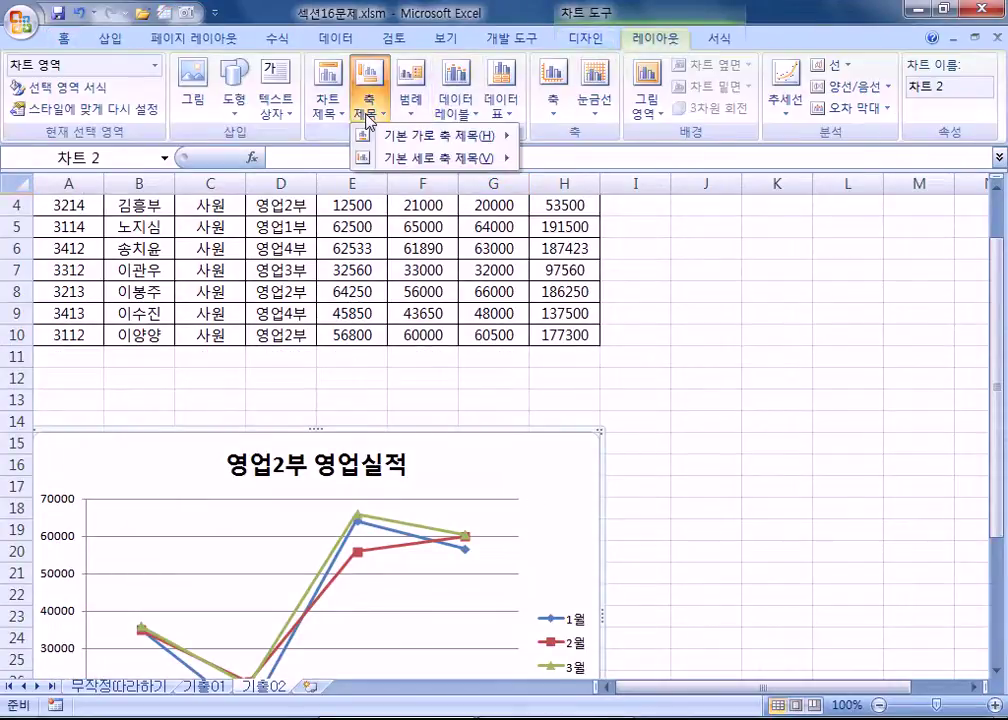
mouse_move(388, 137)
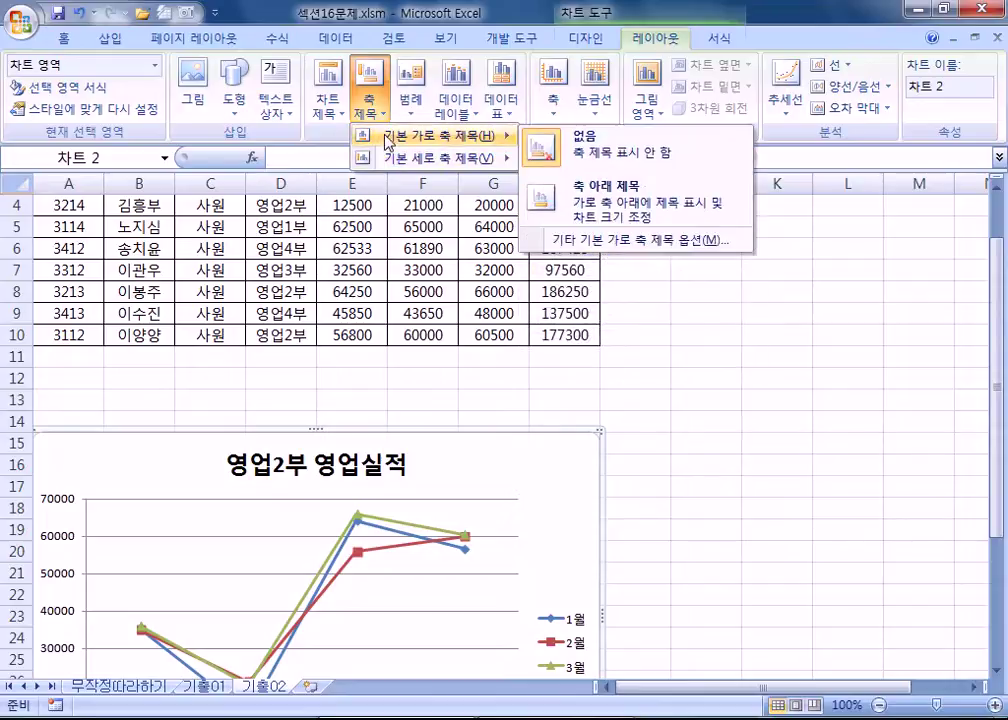
left_click(603, 195)
scroll(490, 254, "down", 3)
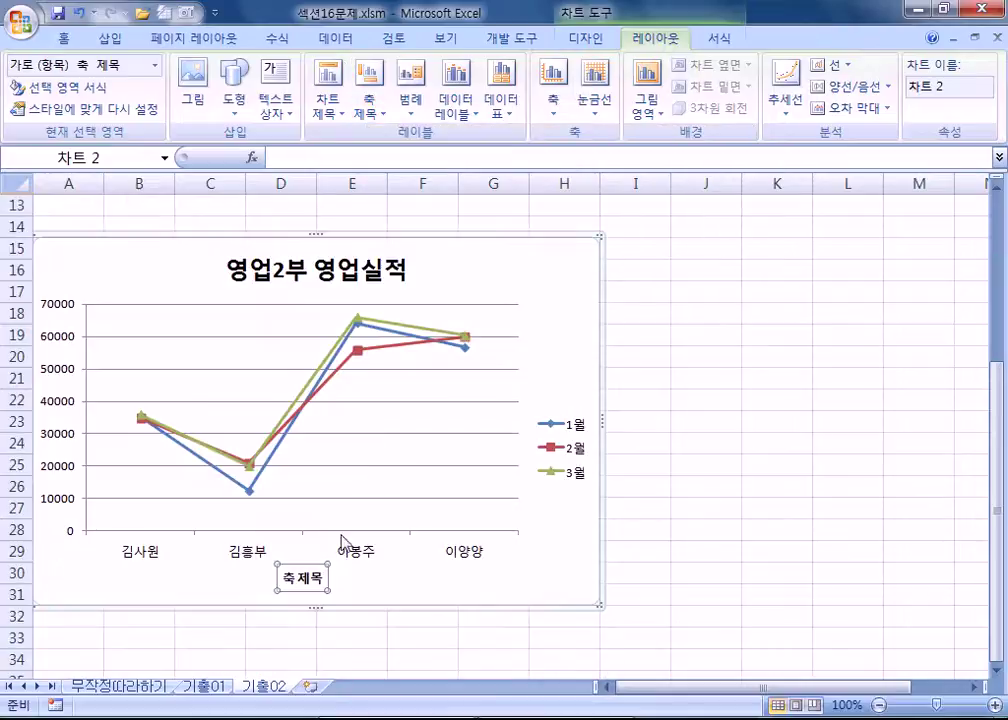
Replace the horizontal axis title's placeholder text with 이름.
left_click(336, 597)
left_click(308, 578)
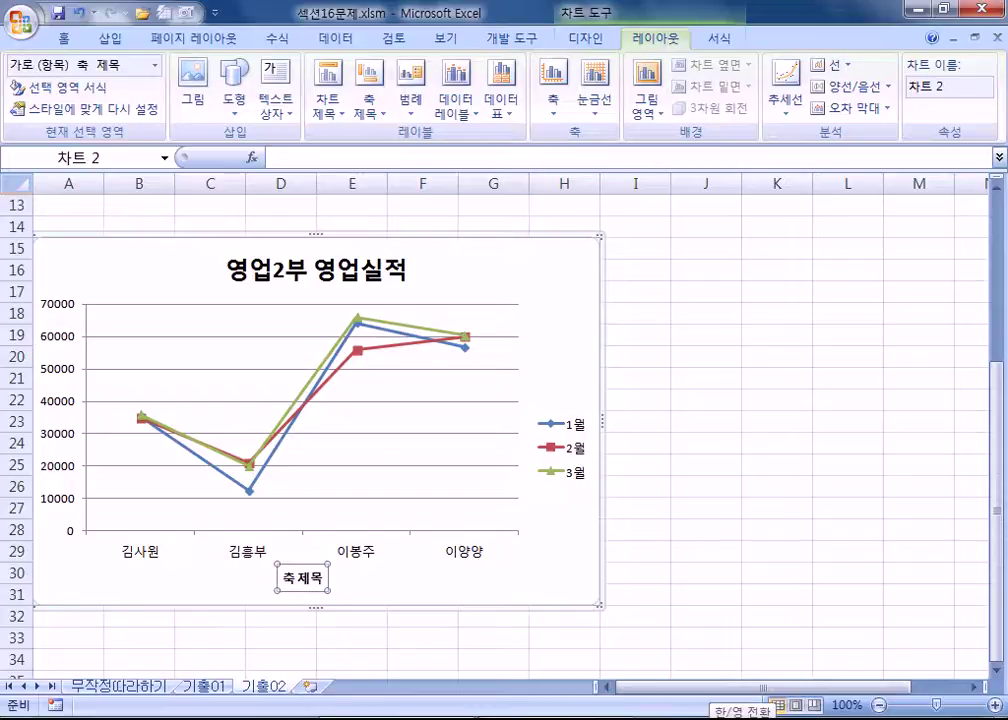
left_click(282, 578)
type("이름")
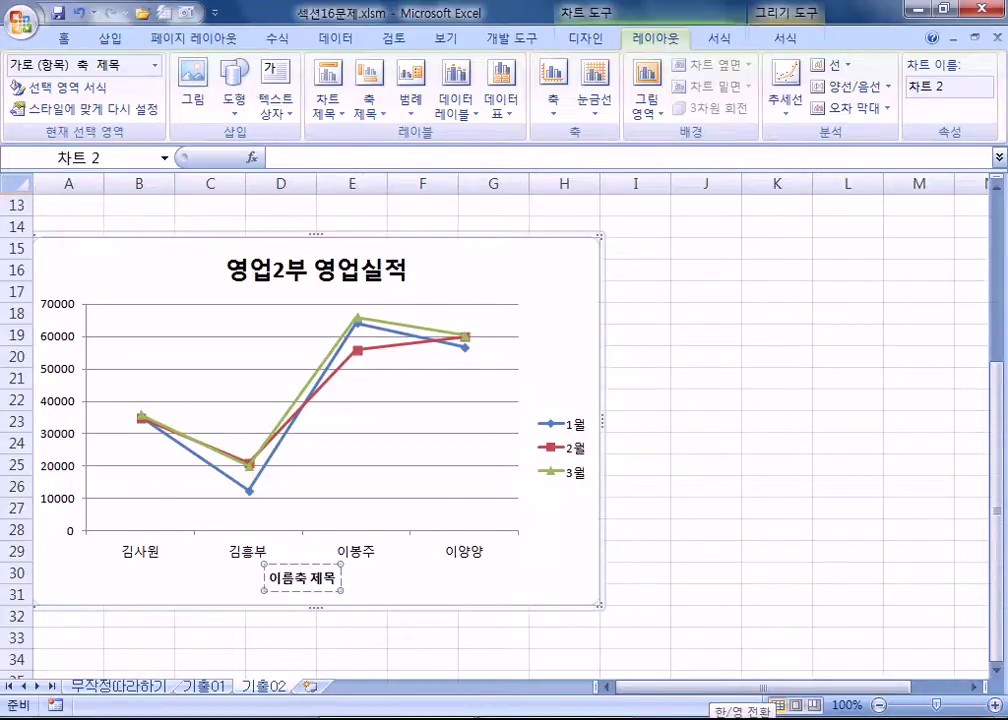
key("Delete")
key("Delete")
key("Delete")
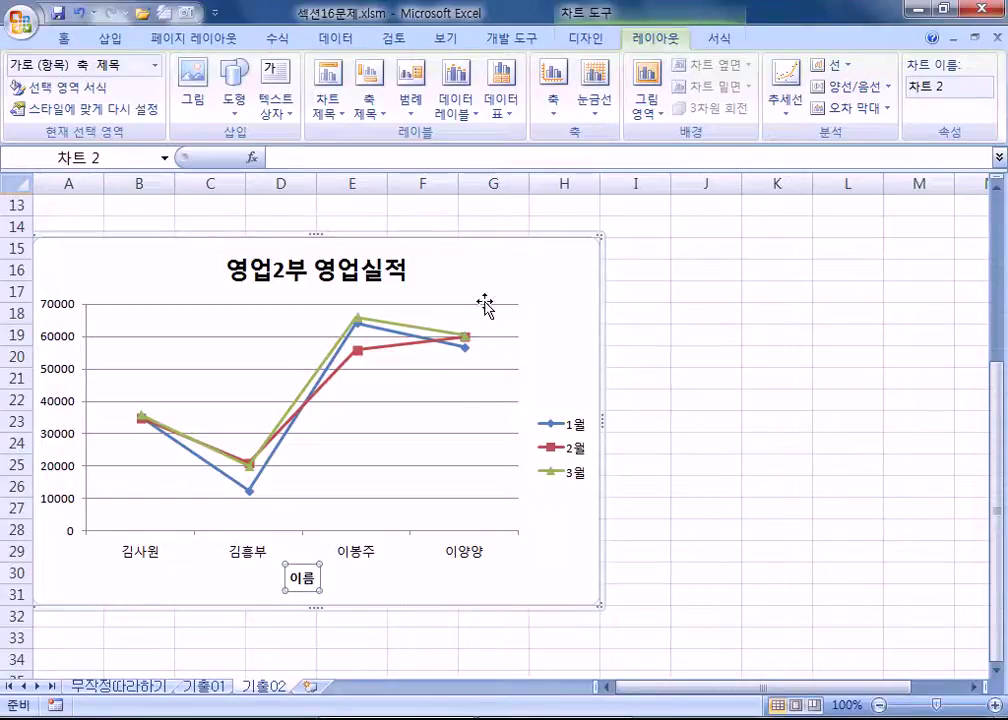
left_click(556, 323)
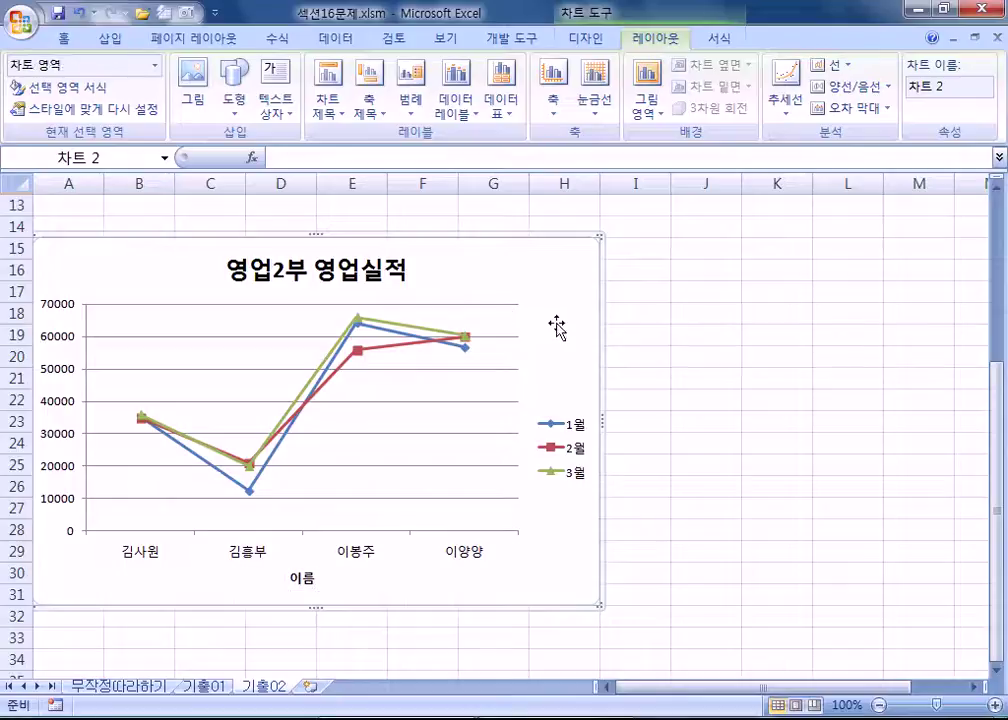
left_click(733, 353)
Apply chart style 스타일 18 to the line chart.
left_click(588, 300)
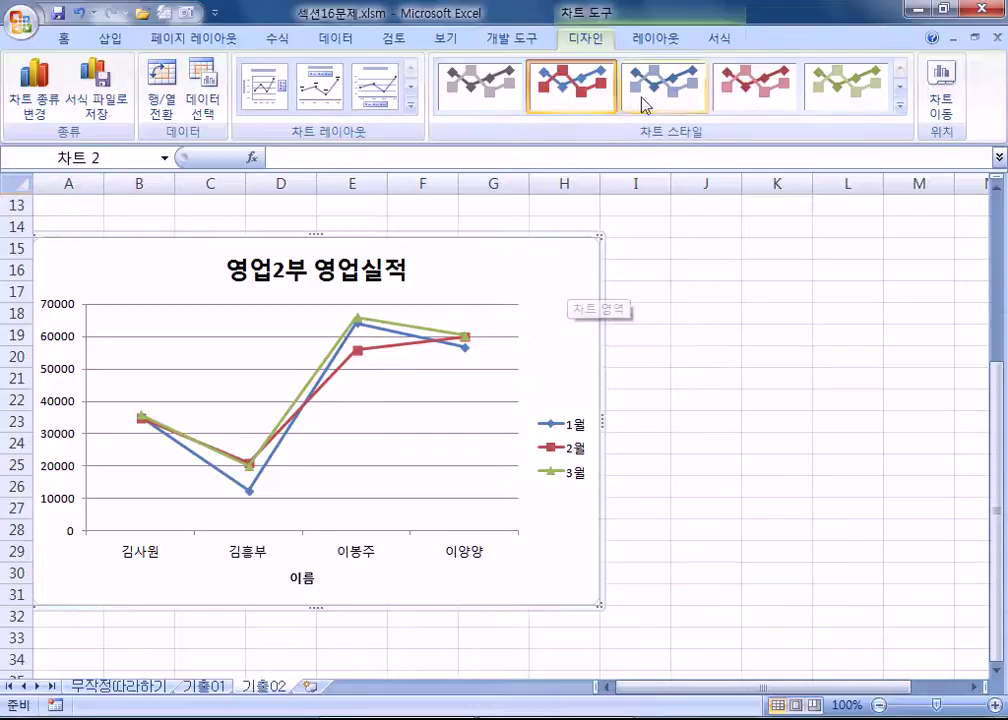
left_click(900, 105)
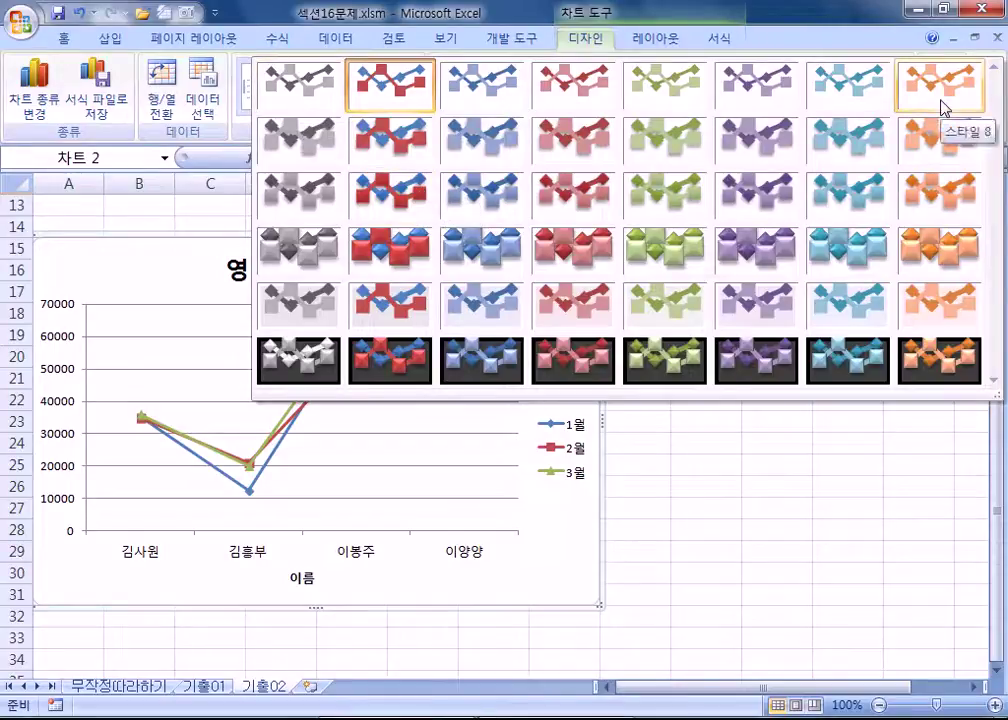
left_click(393, 205)
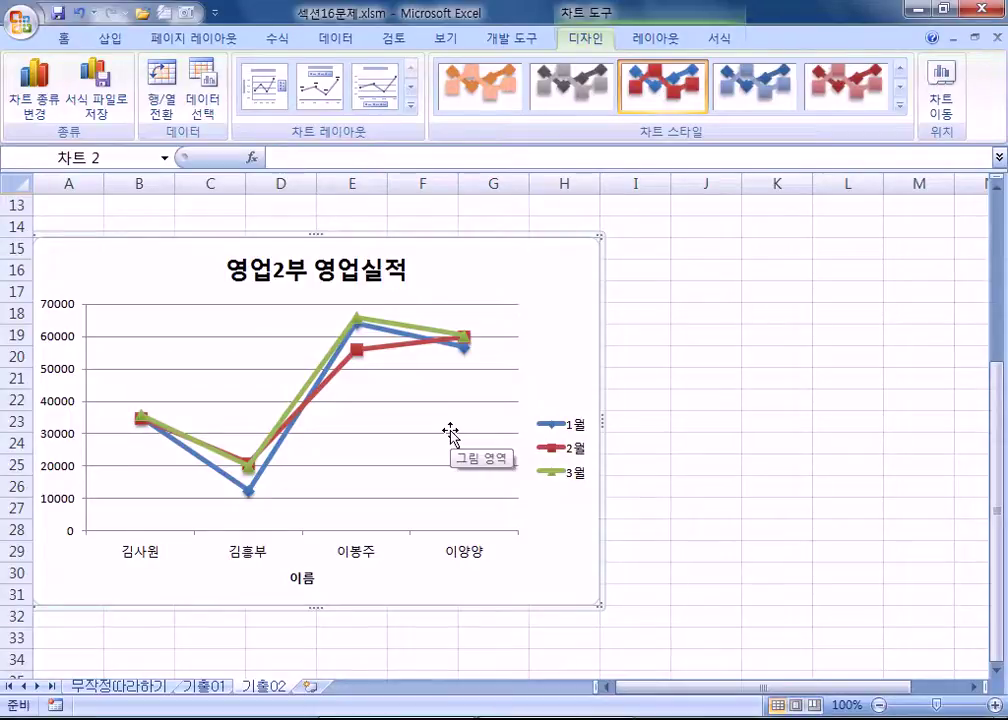
Set the display unit of the line chart's vertical value axis to 천.
left_click(65, 314)
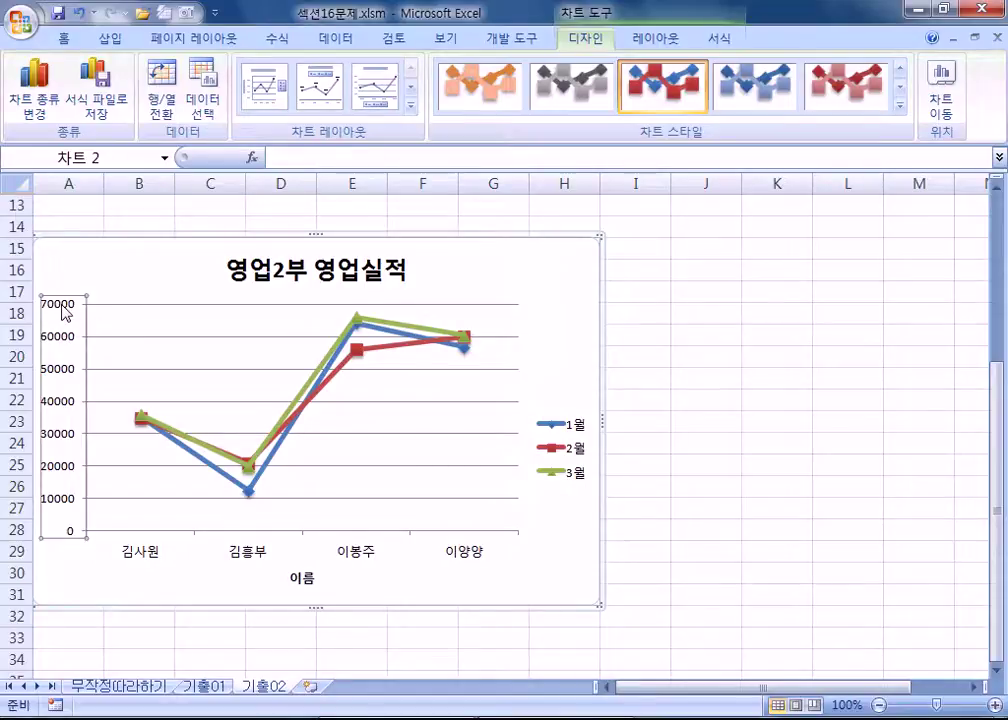
right_click(65, 312)
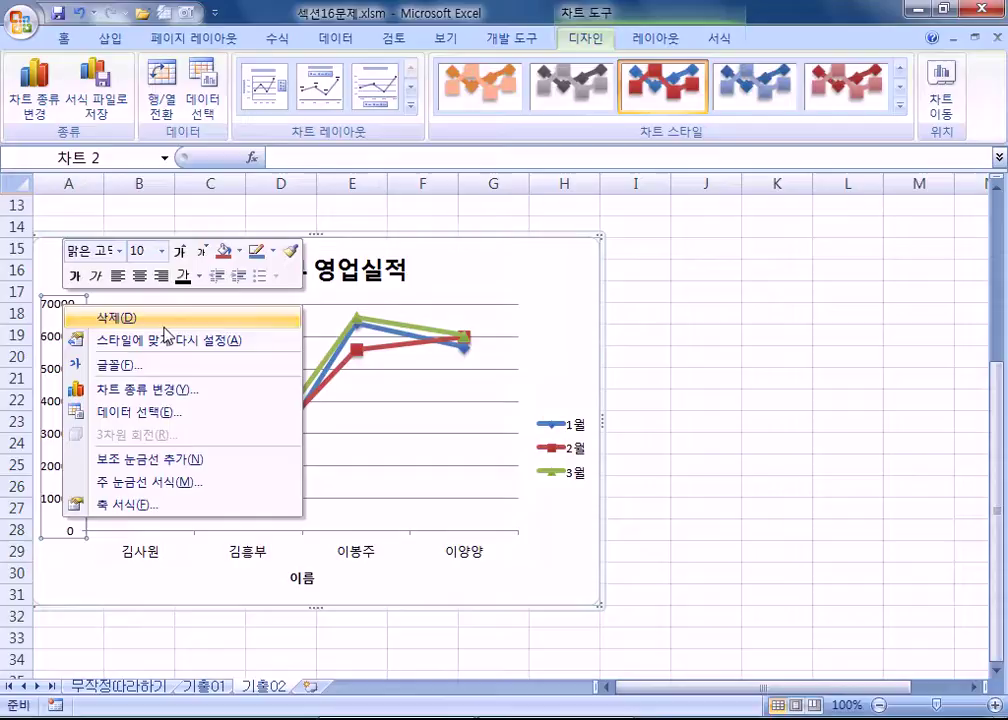
left_click(171, 508)
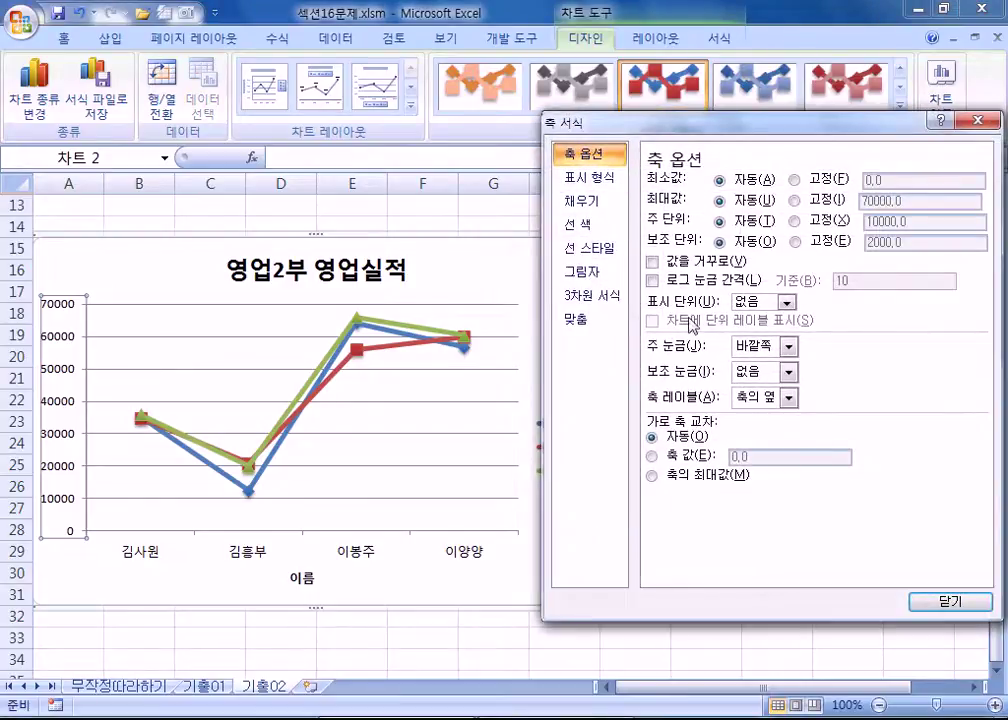
left_click(788, 302)
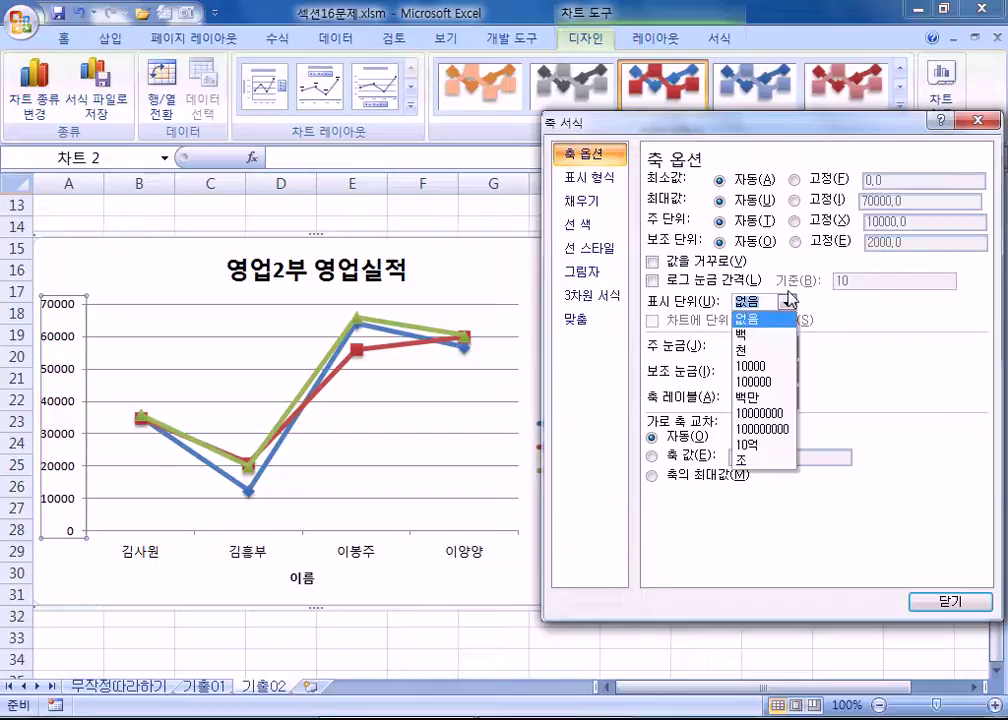
left_click(766, 350)
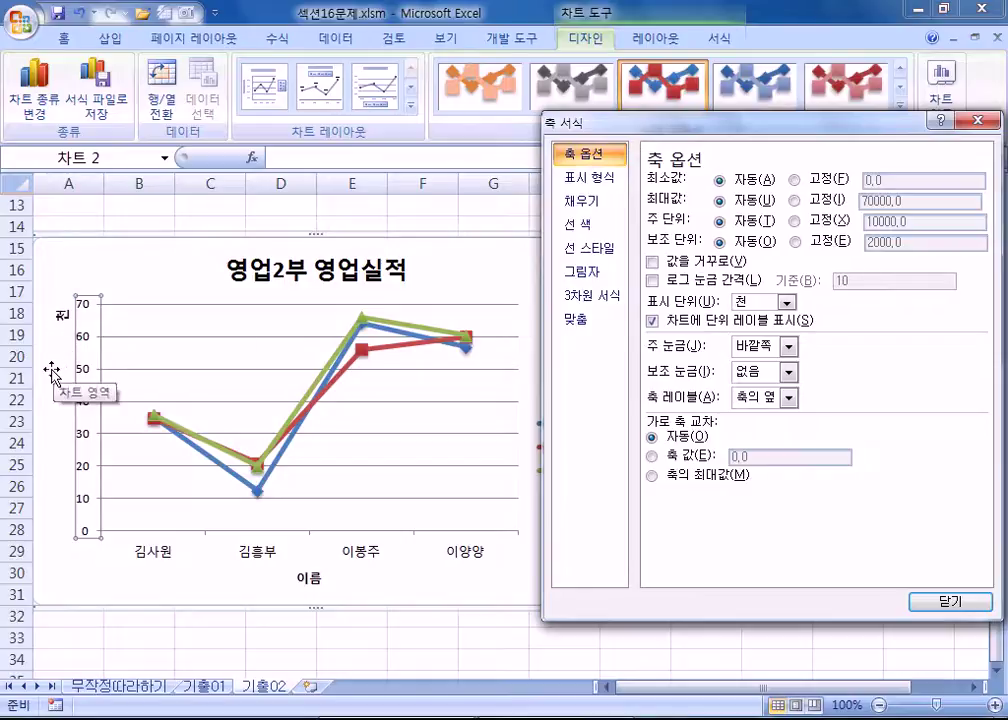
Reset the value axis display unit to 없음, and reapply 천 with the unit label shown on the chart.
left_click(787, 301)
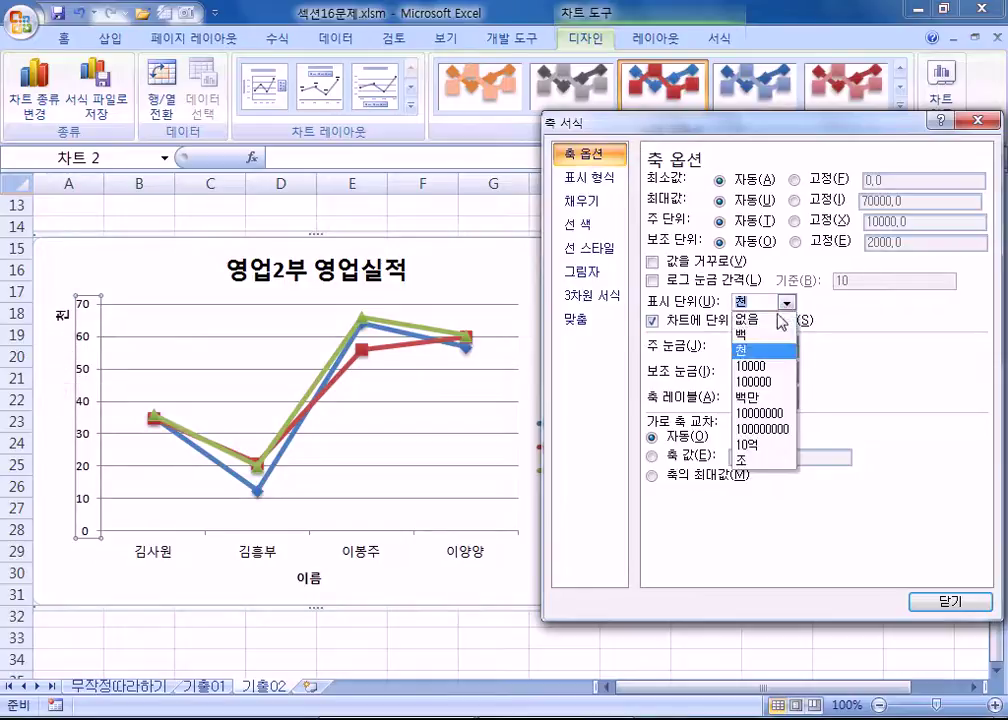
left_click(762, 321)
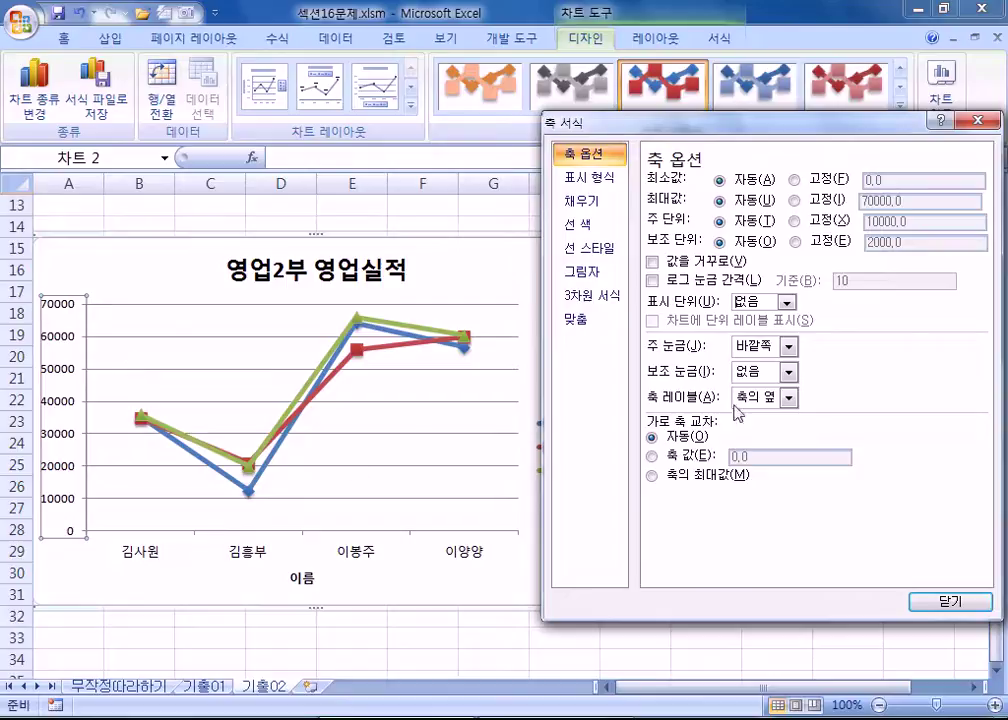
left_click(788, 302)
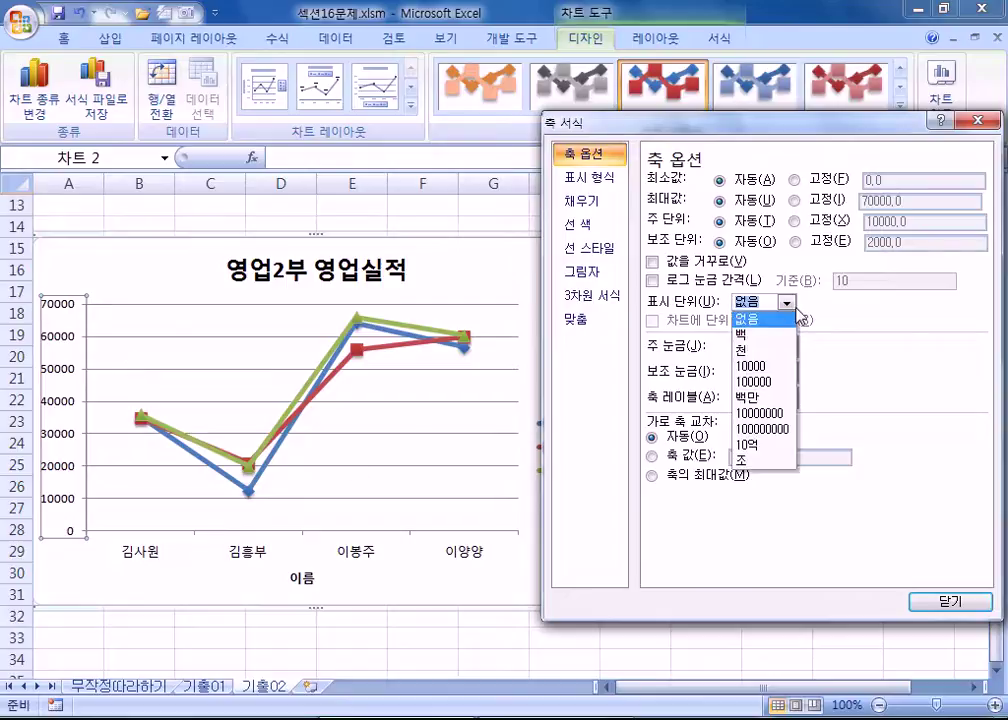
left_click(779, 352)
left_click(652, 321)
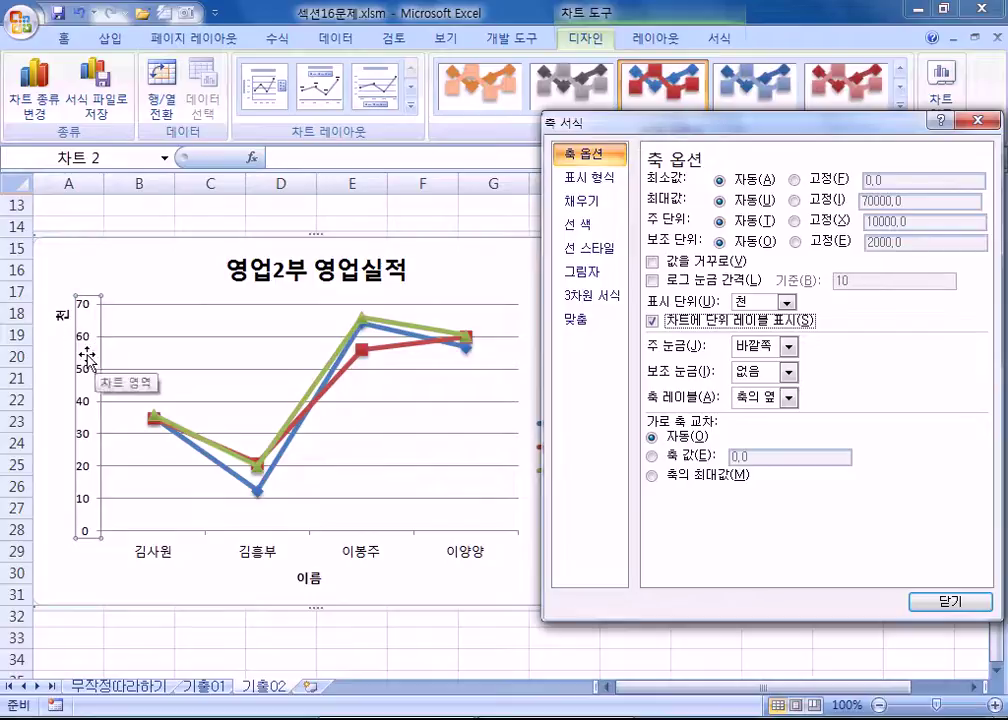
Try a 90-degree rotation on the value axis's 천 unit label, and set its text direction to 가로.
left_click(64, 318)
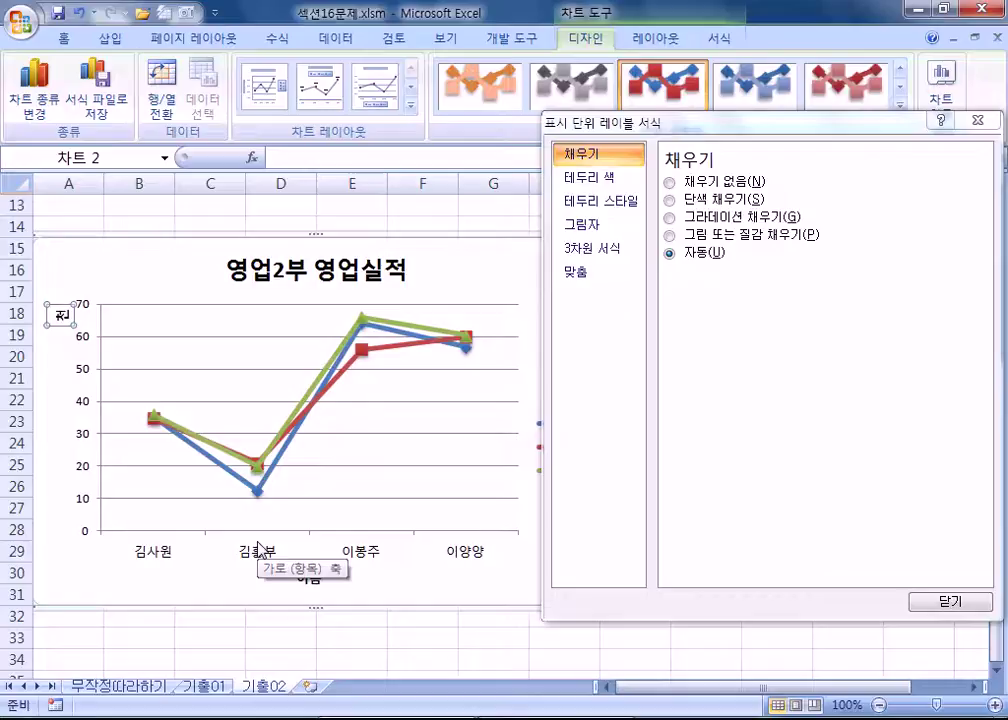
left_click(597, 272)
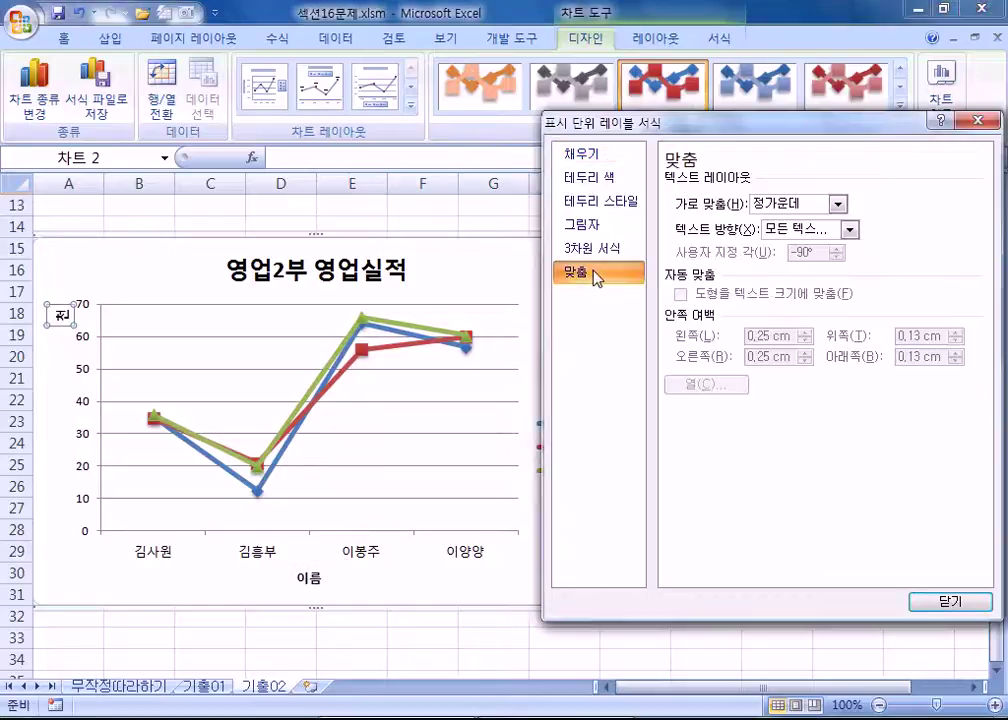
left_click(849, 229)
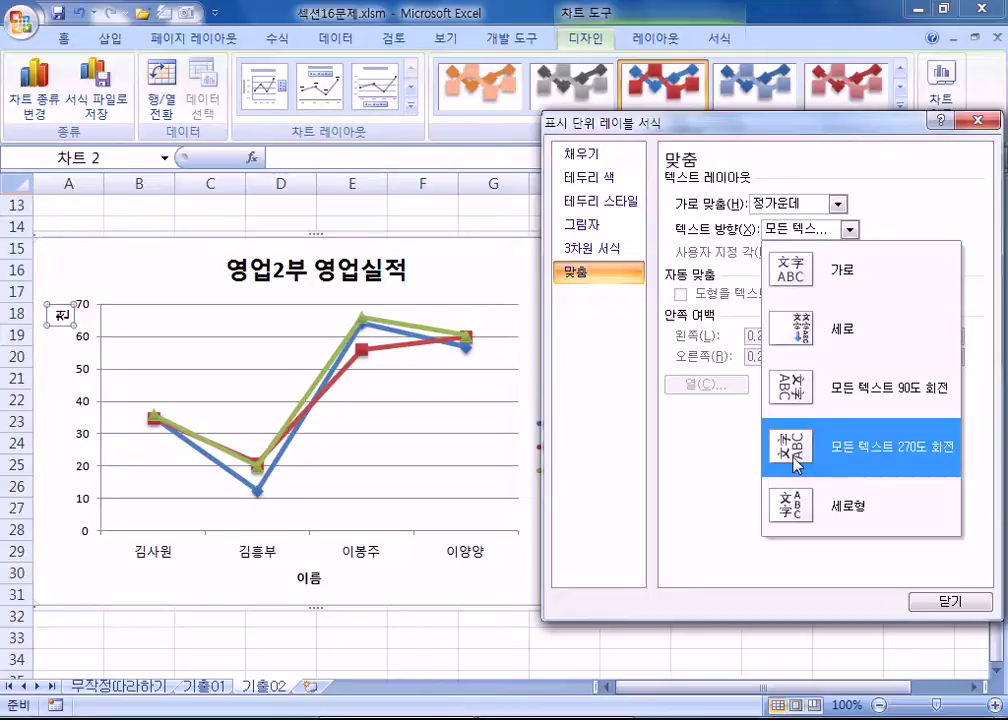
left_click(797, 387)
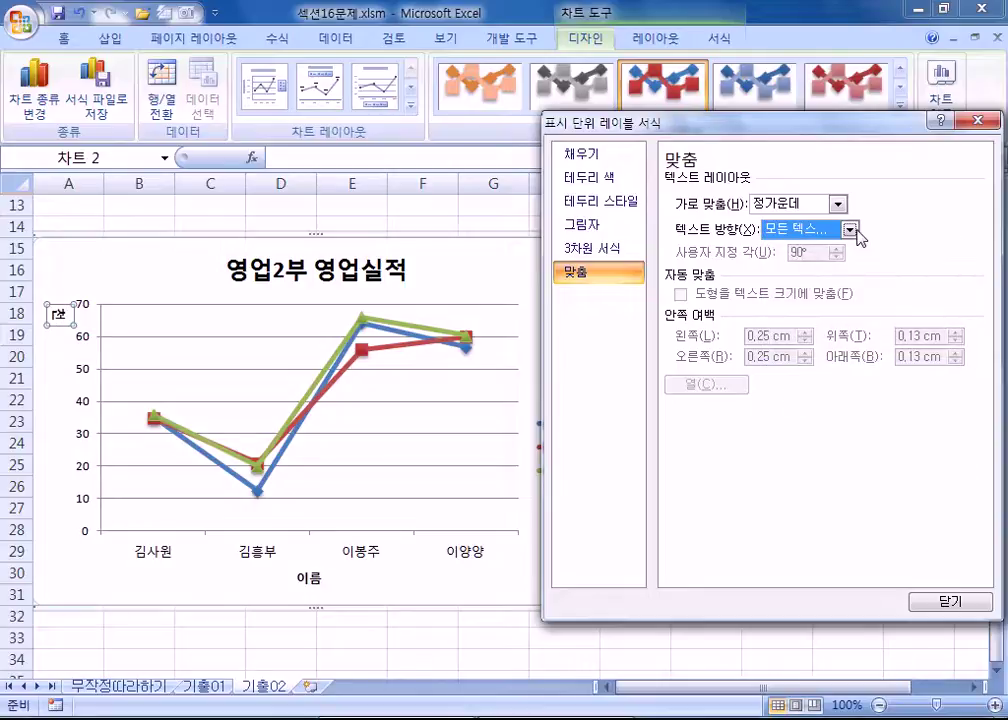
left_click(851, 231)
left_click(806, 275)
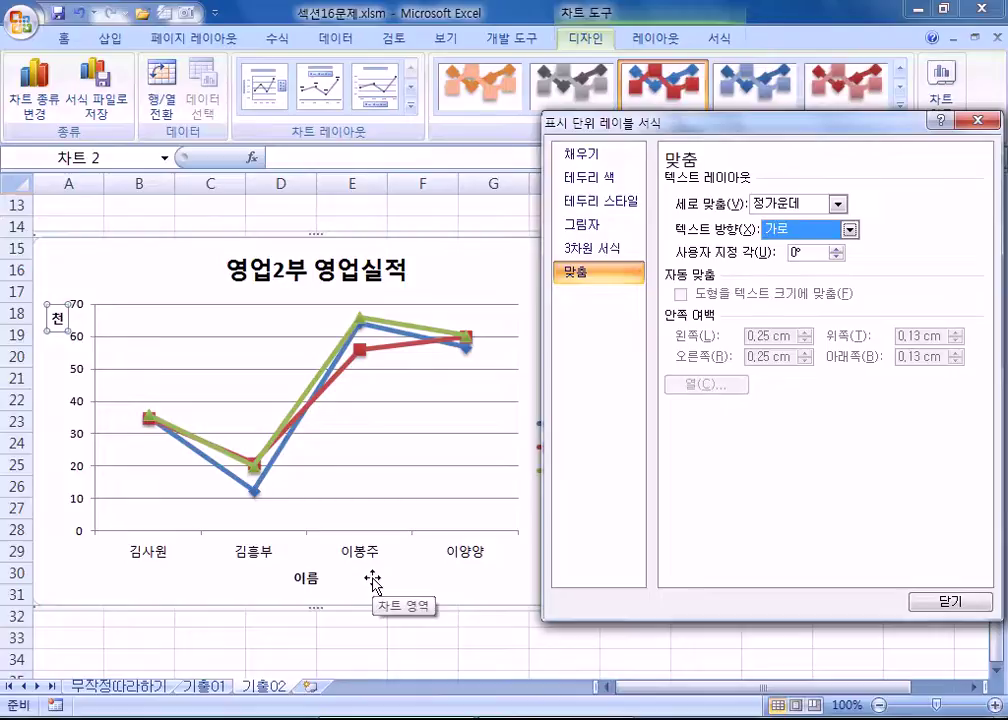
Examine the formatting options of the value axis, chart title and major gridlines, including the gridlines' line color and line style.
left_click_drag(700, 123, 783, 163)
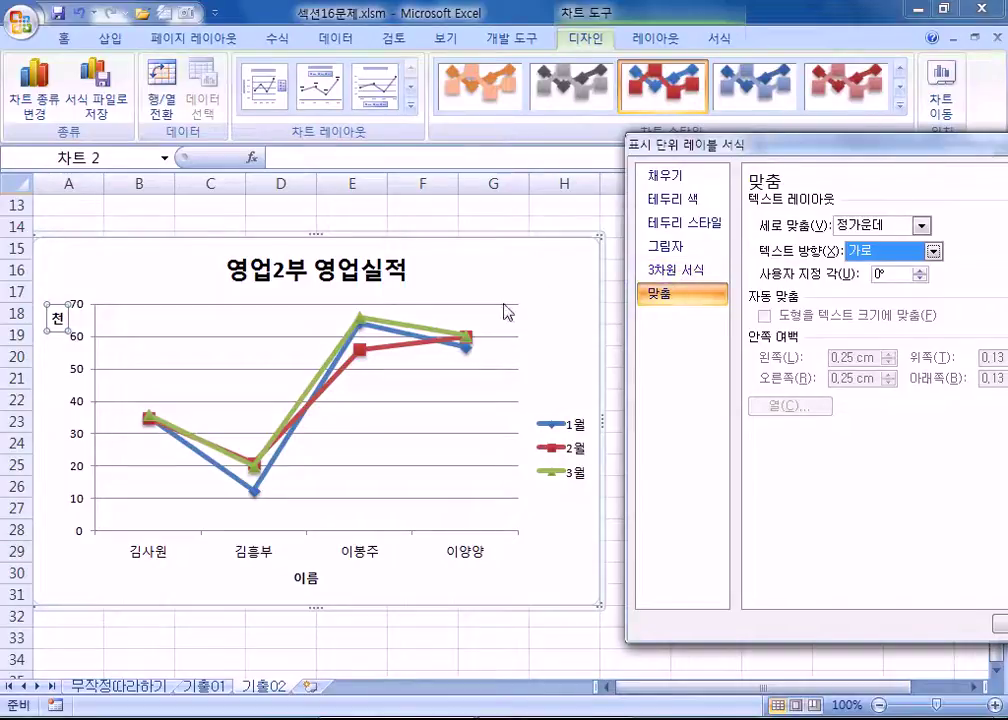
left_click(78, 341)
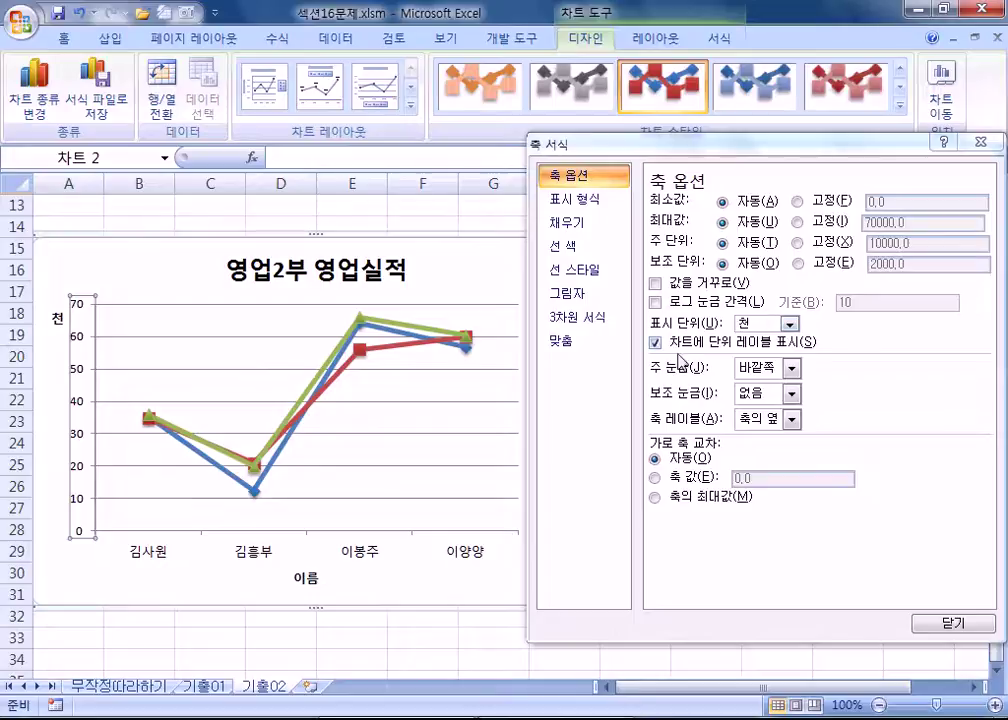
left_click_drag(536, 142, 613, 180)
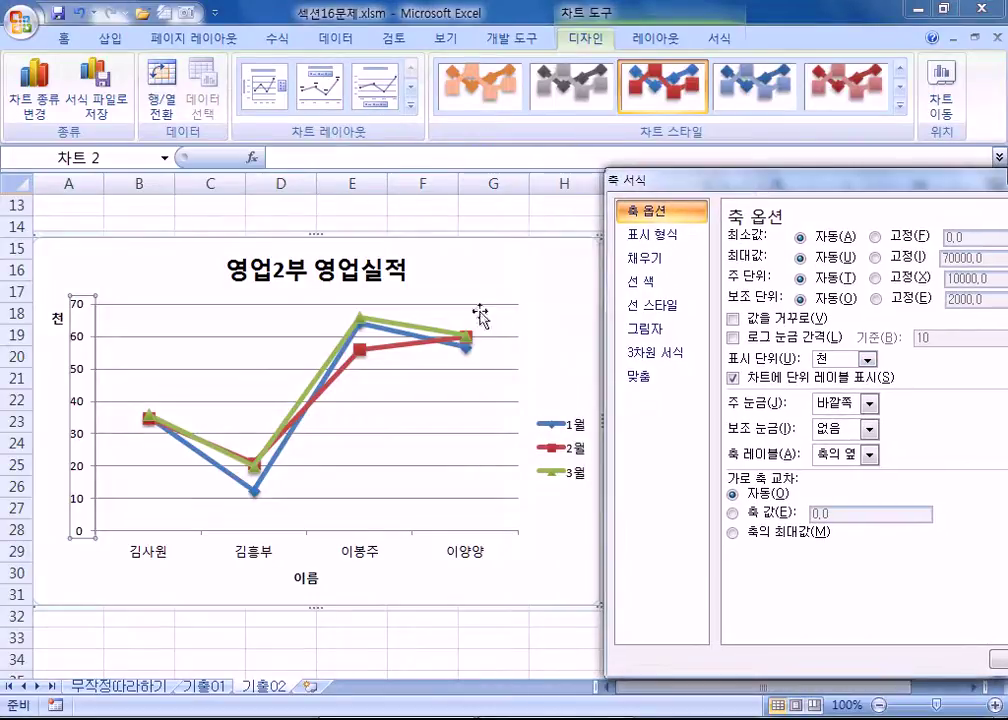
left_click(264, 337)
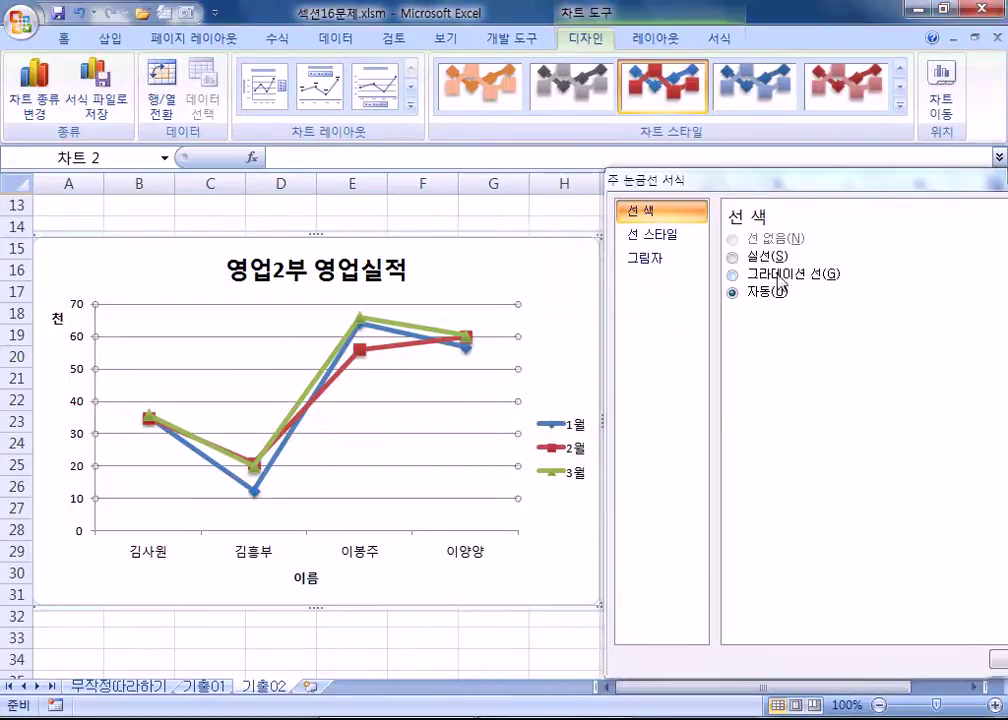
left_click(657, 236)
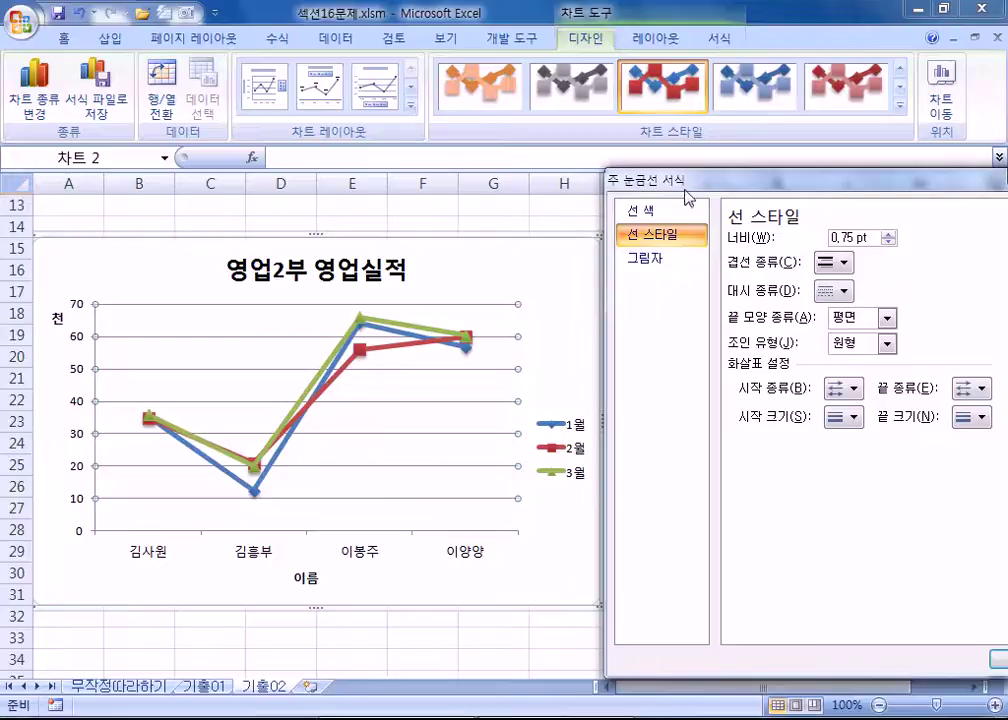
left_click(395, 285)
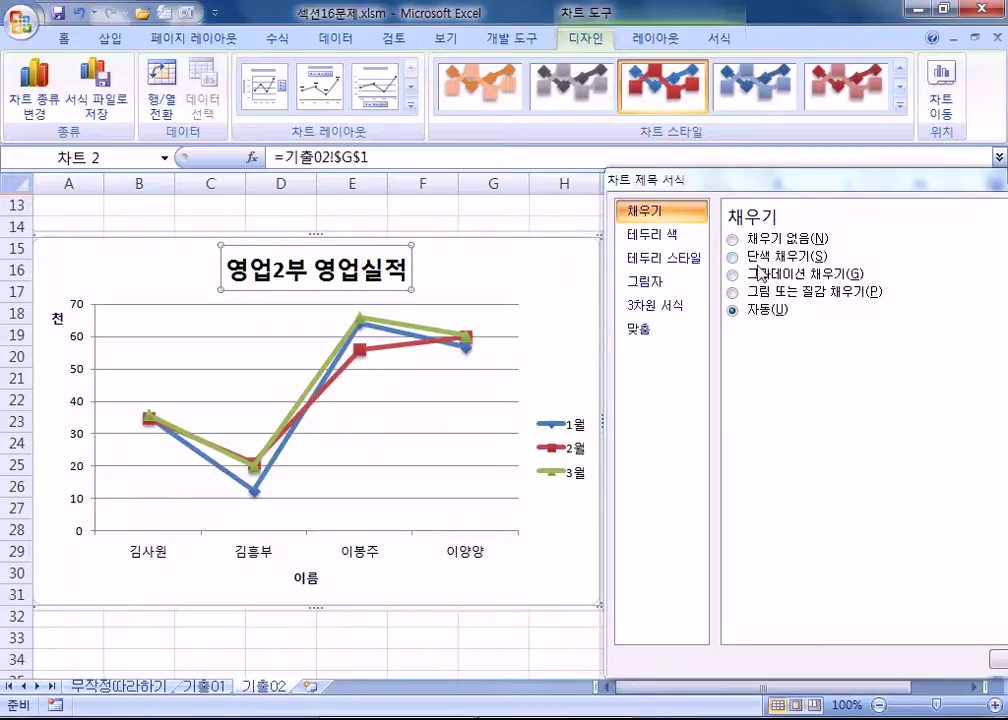
left_click_drag(747, 188, 662, 188)
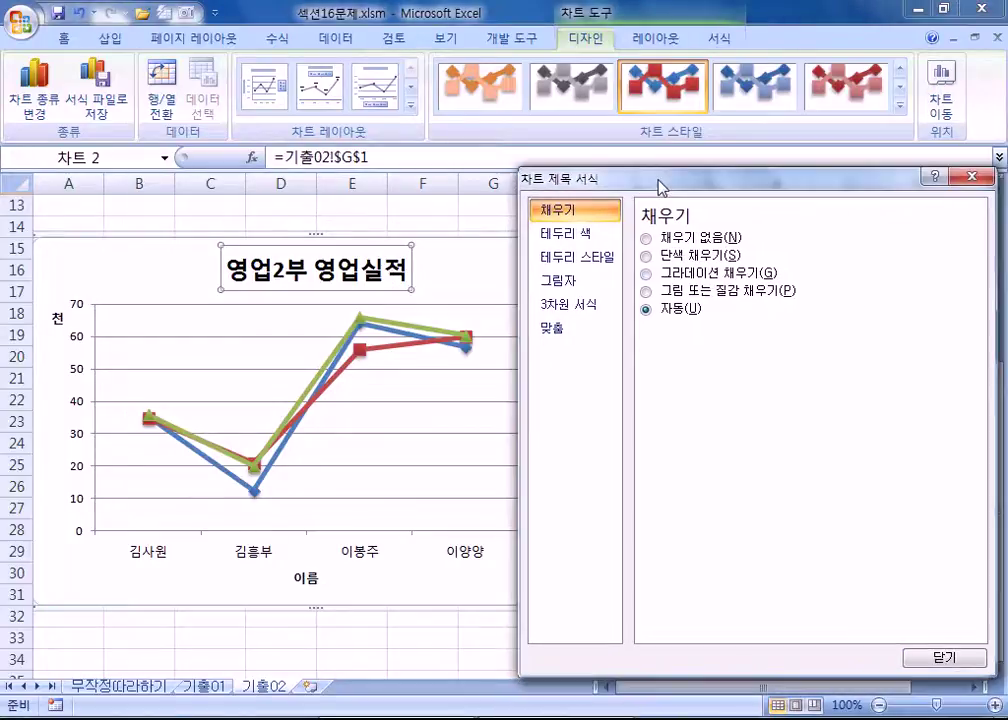
left_click(245, 340)
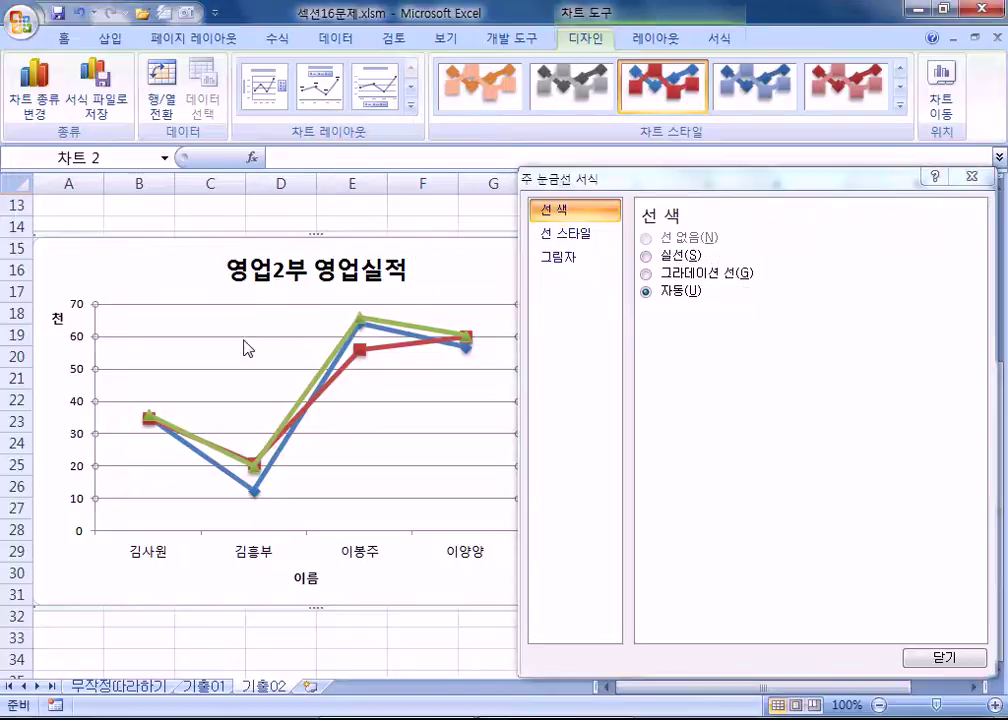
left_click(603, 234)
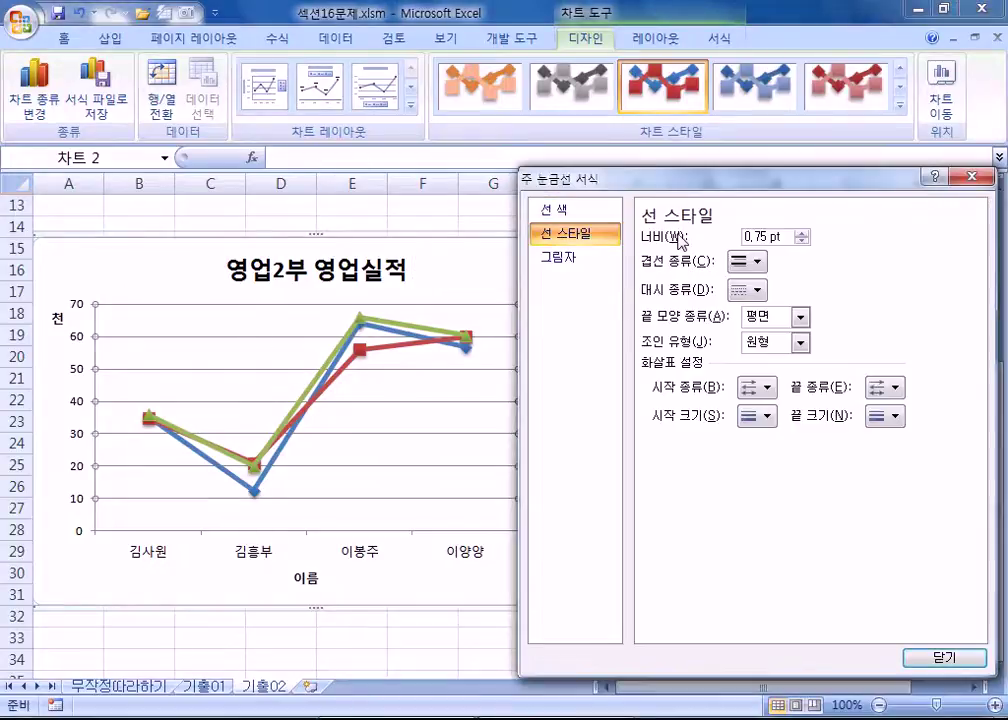
left_click(577, 214)
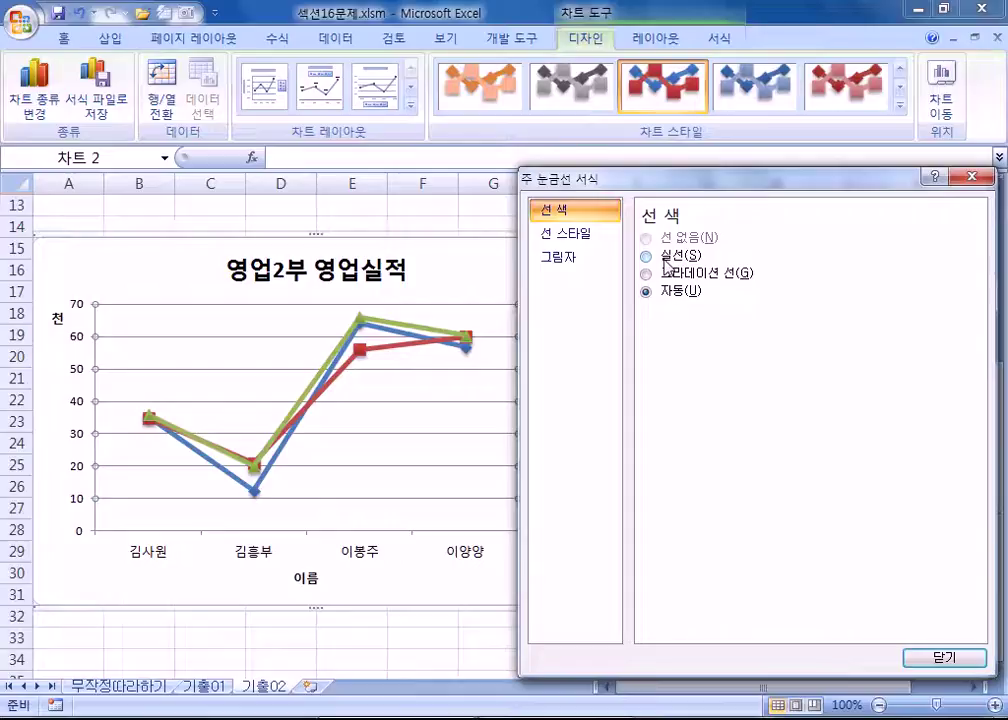
Remove the primary horizontal gridlines from the line chart and close the formatting dialog.
left_click_drag(524, 178, 675, 246)
left_click(655, 39)
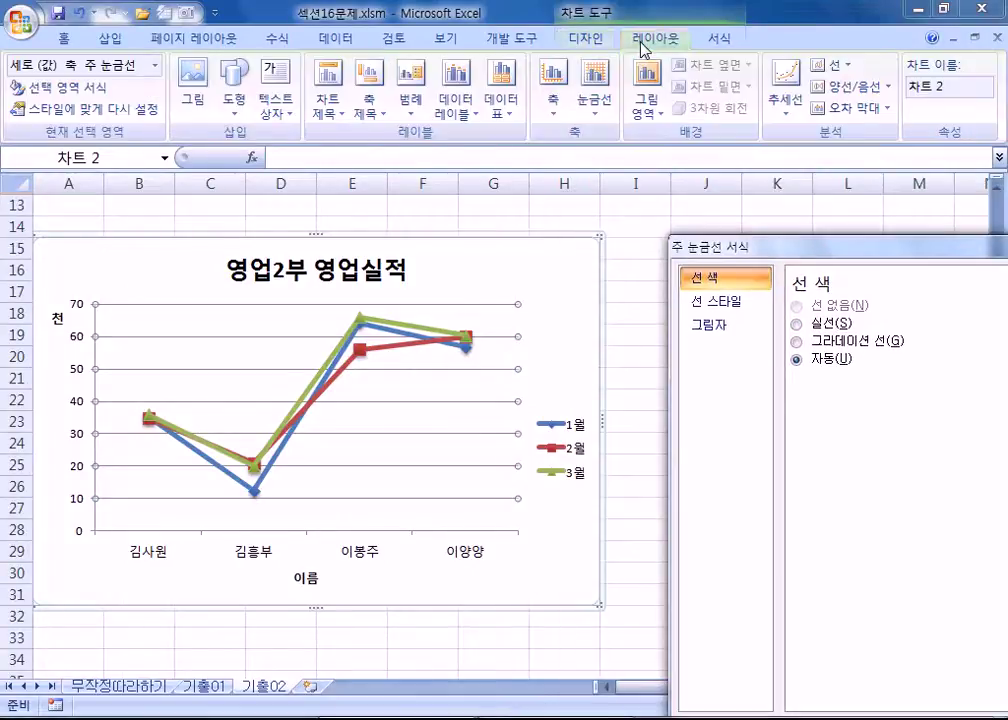
left_click(612, 100)
mouse_move(619, 135)
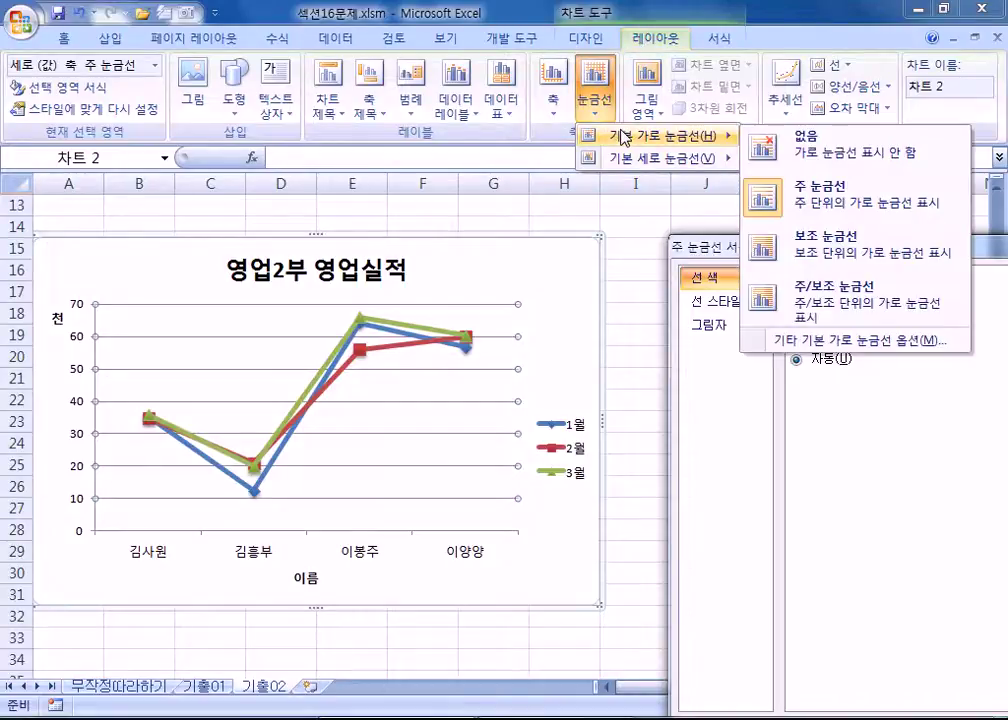
left_click(797, 152)
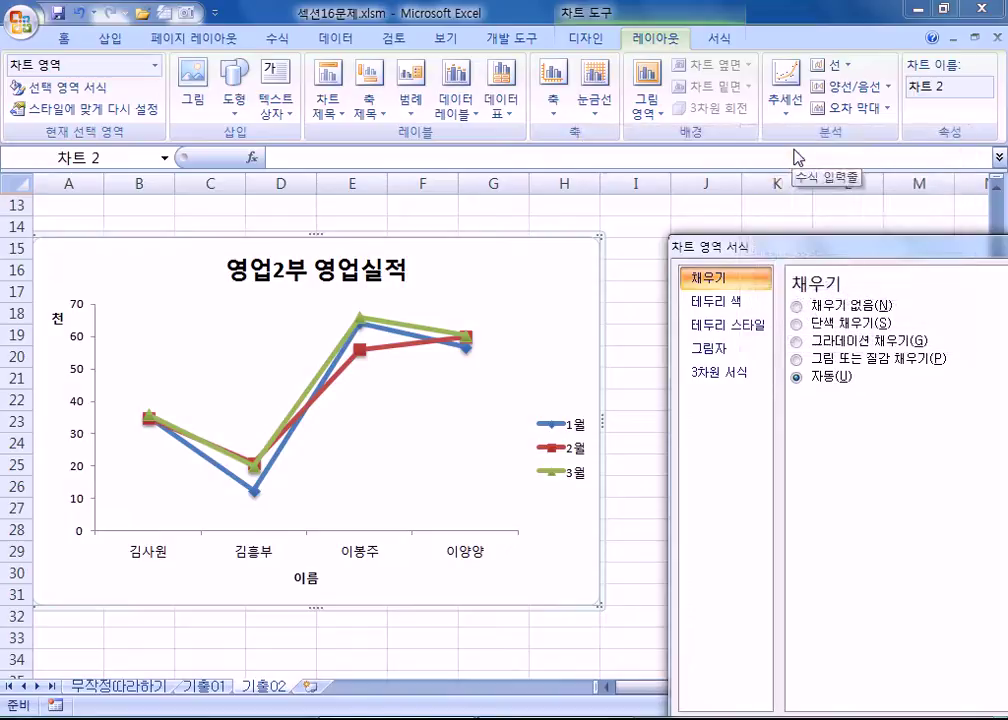
left_click_drag(840, 252, 473, 137)
left_click(158, 338)
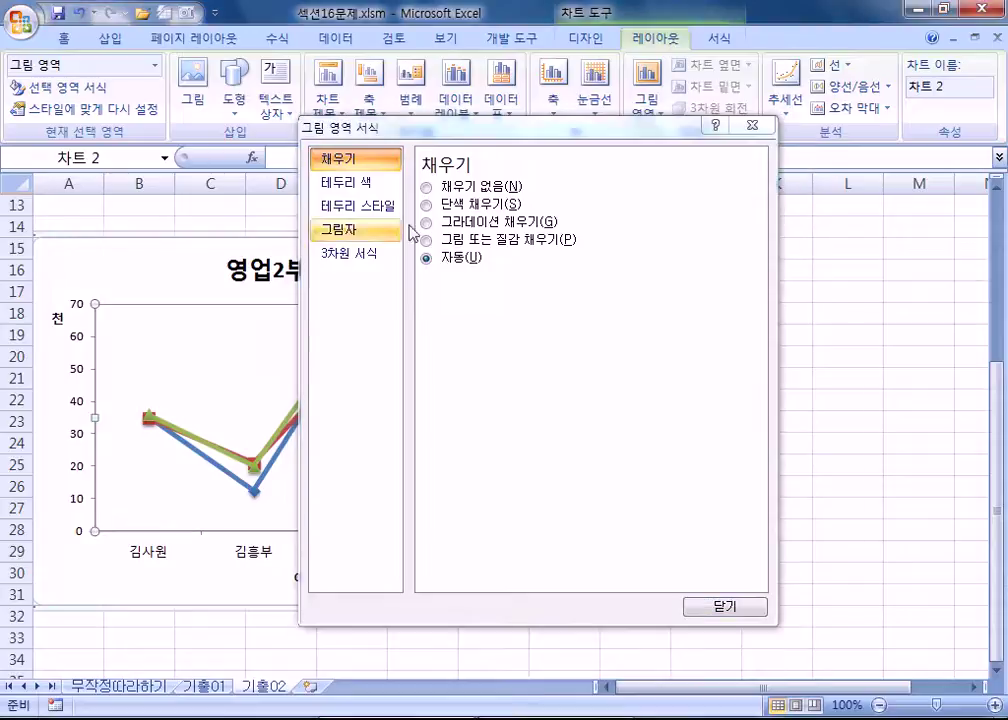
left_click(753, 125)
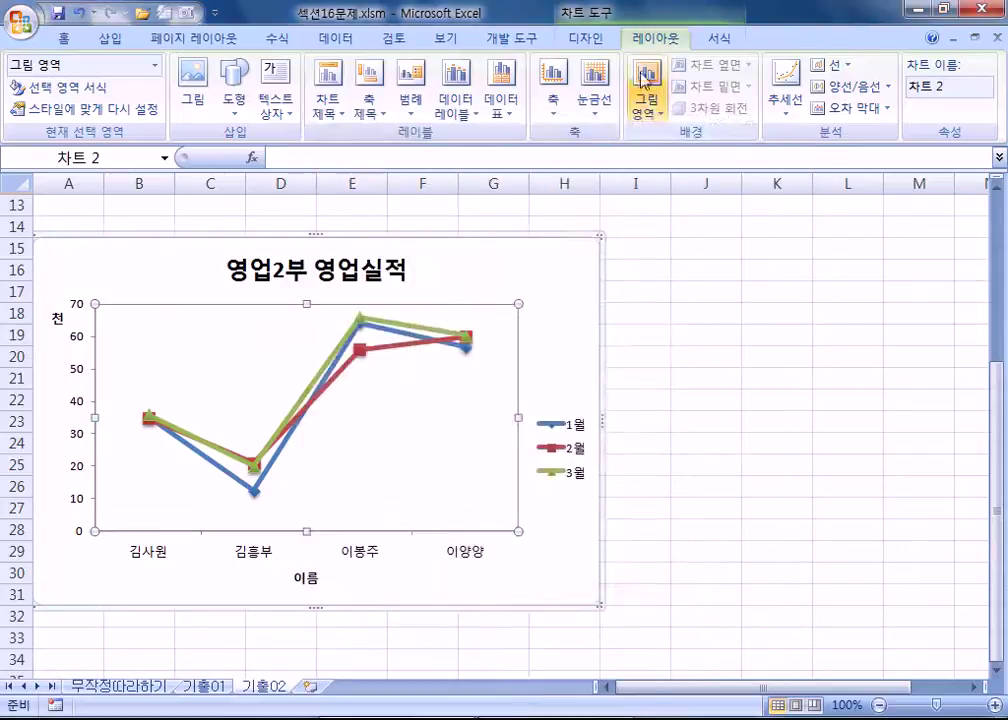
Show the primary horizontal major gridlines again and set them back to 없음.
left_click(594, 108)
mouse_move(614, 143)
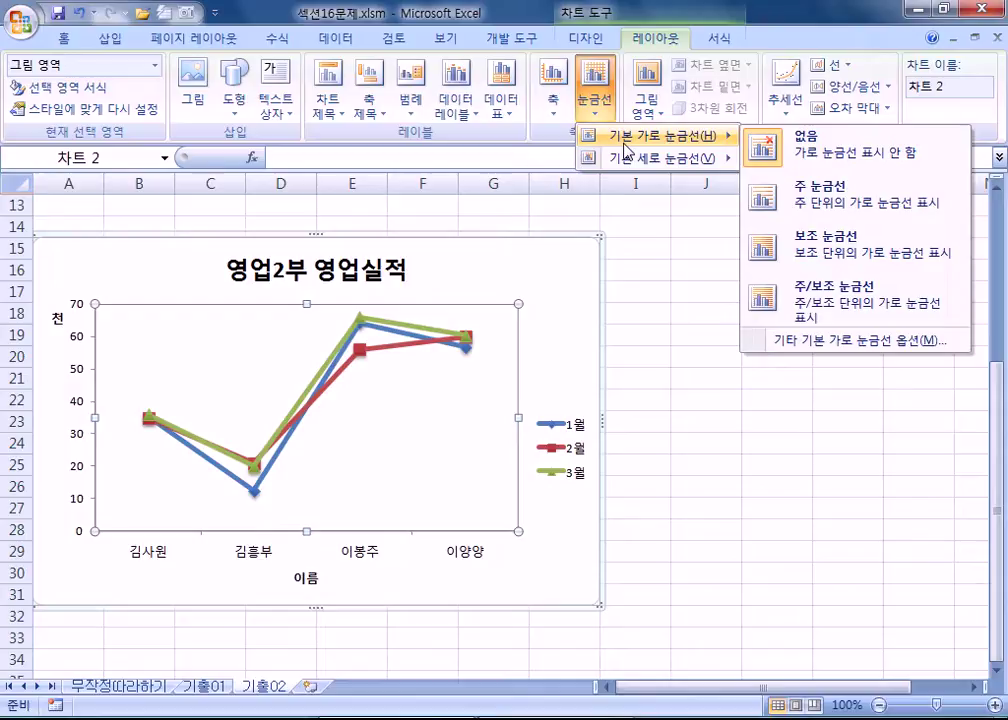
left_click(815, 210)
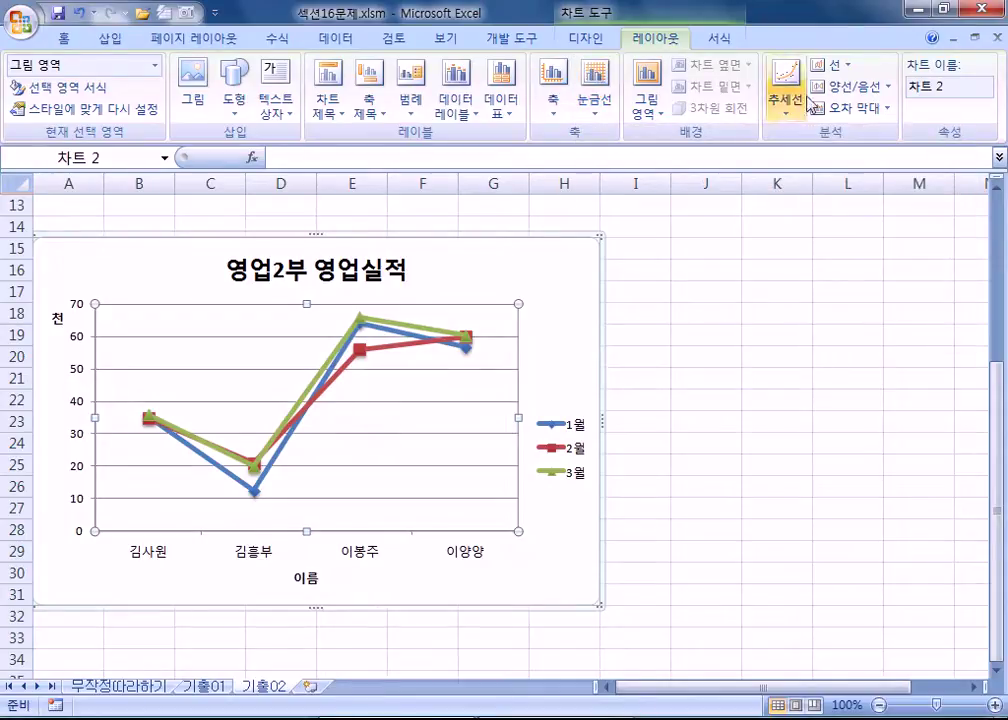
left_click(596, 108)
mouse_move(640, 135)
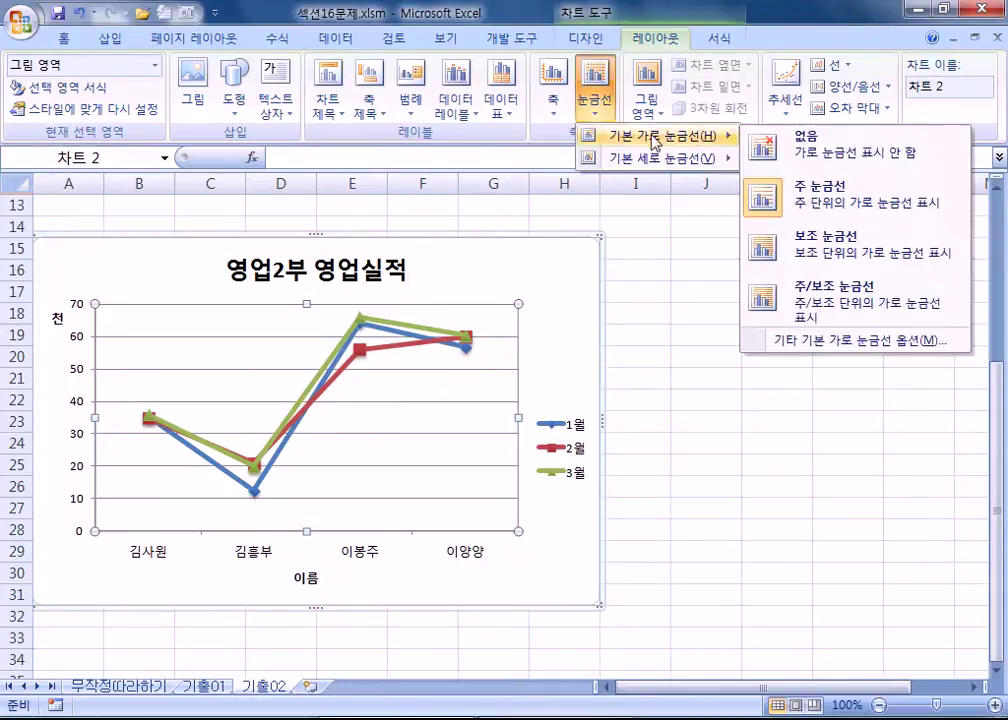
left_click(812, 162)
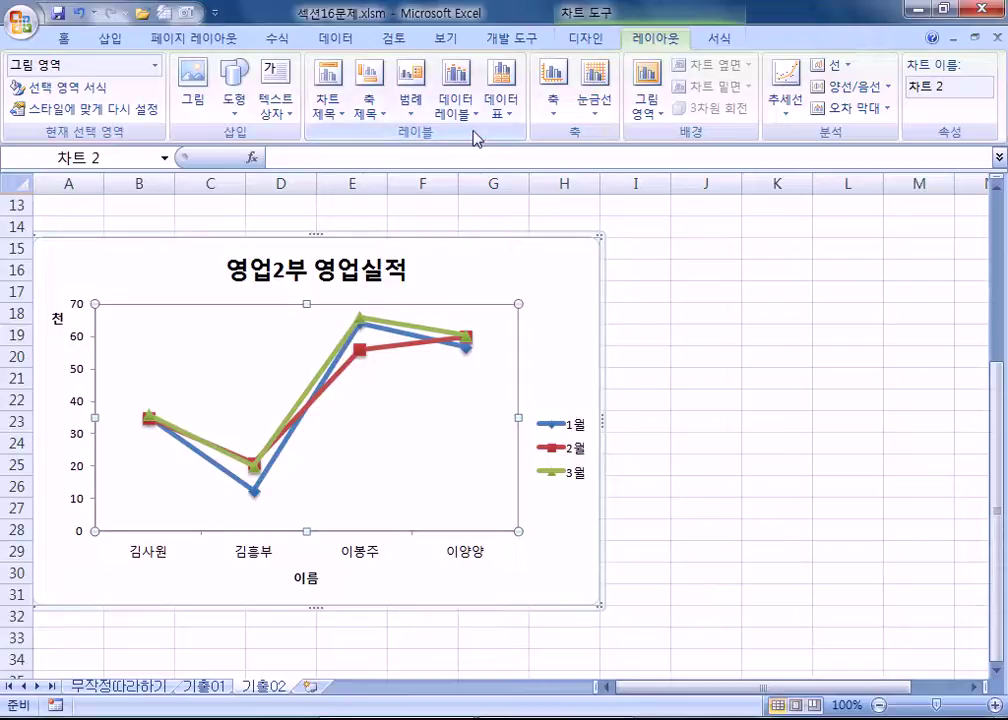
Open the plot area's formatting and set its fill to 그림 또는 질감 채우기.
key("ctrl+1")
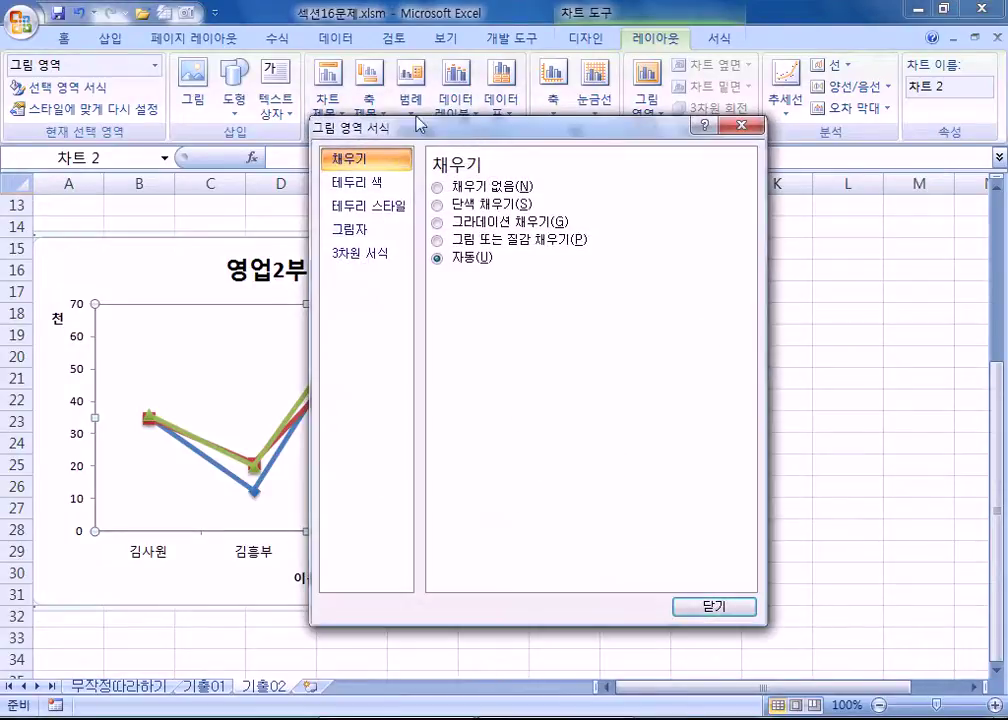
left_click_drag(371, 130, 566, 51)
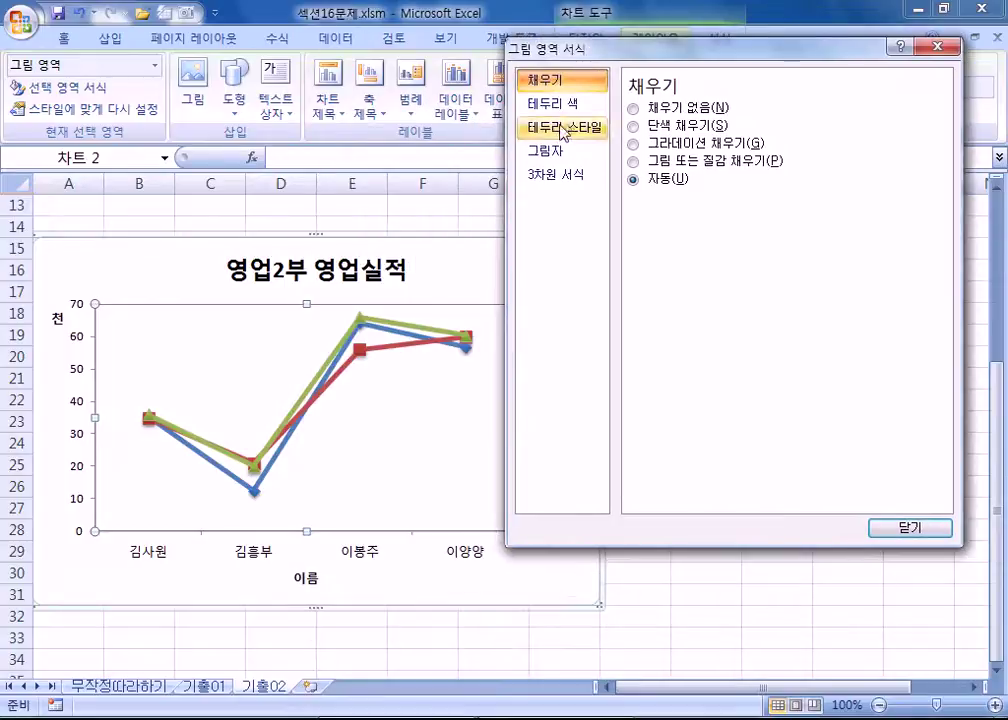
left_click(650, 163)
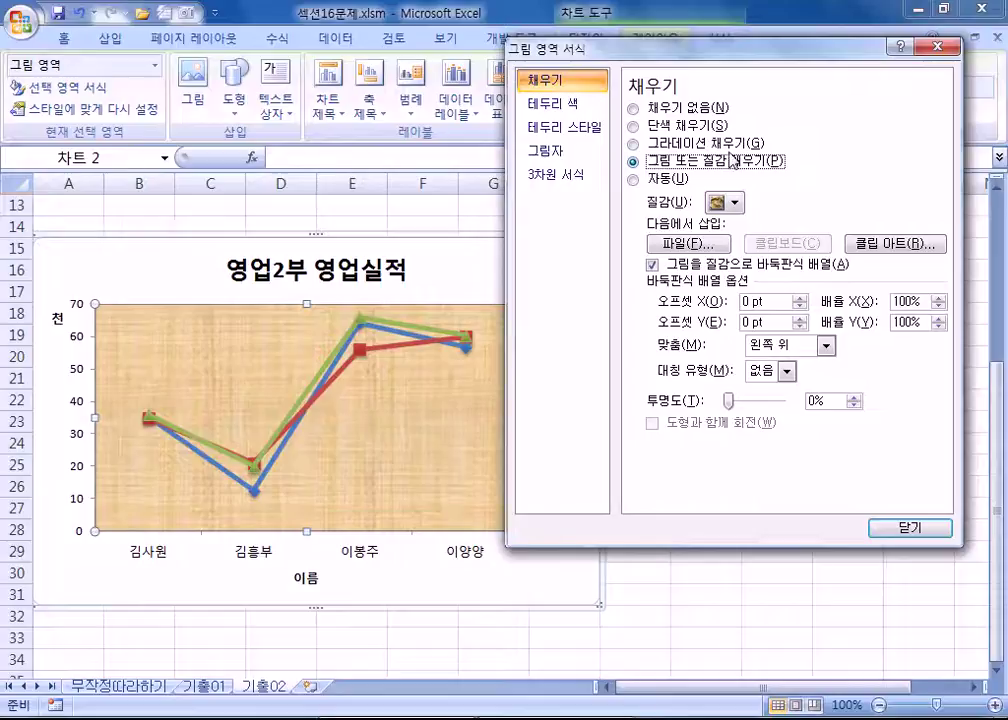
Try filling the plot area with the picture 그림2.bmp from the Picture folder inside ITQ.
left_click(695, 246)
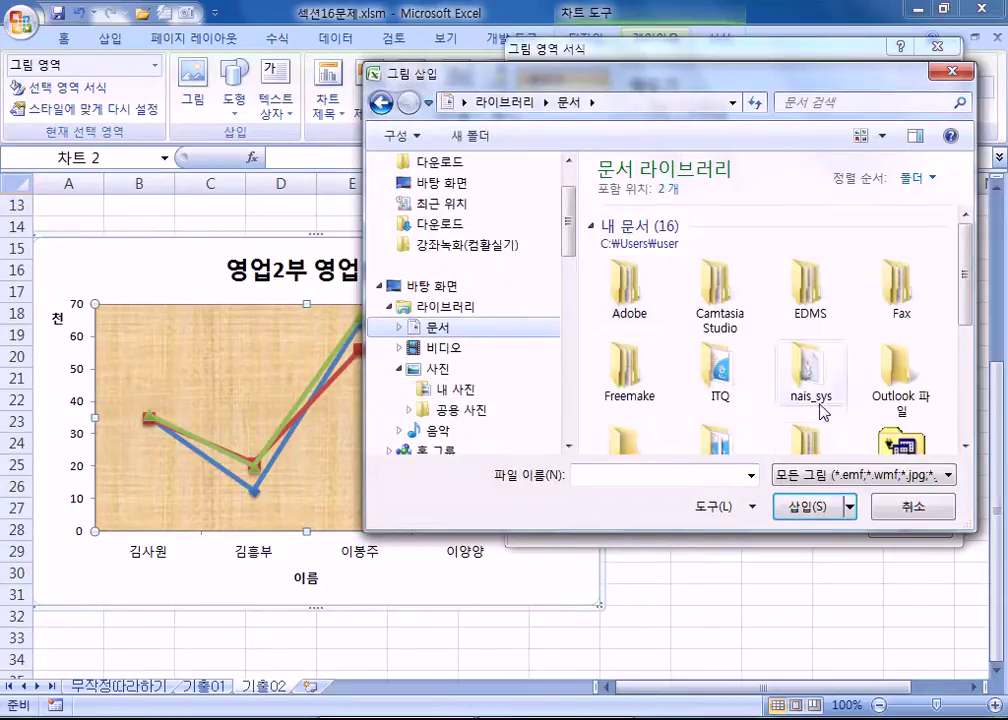
double_click(724, 390)
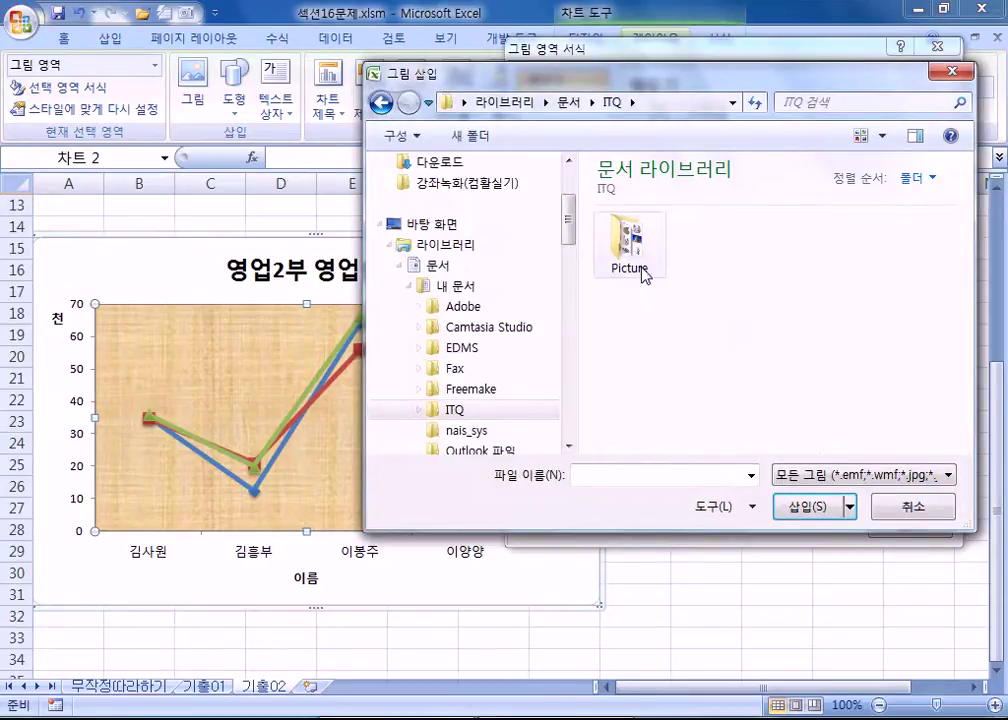
double_click(628, 250)
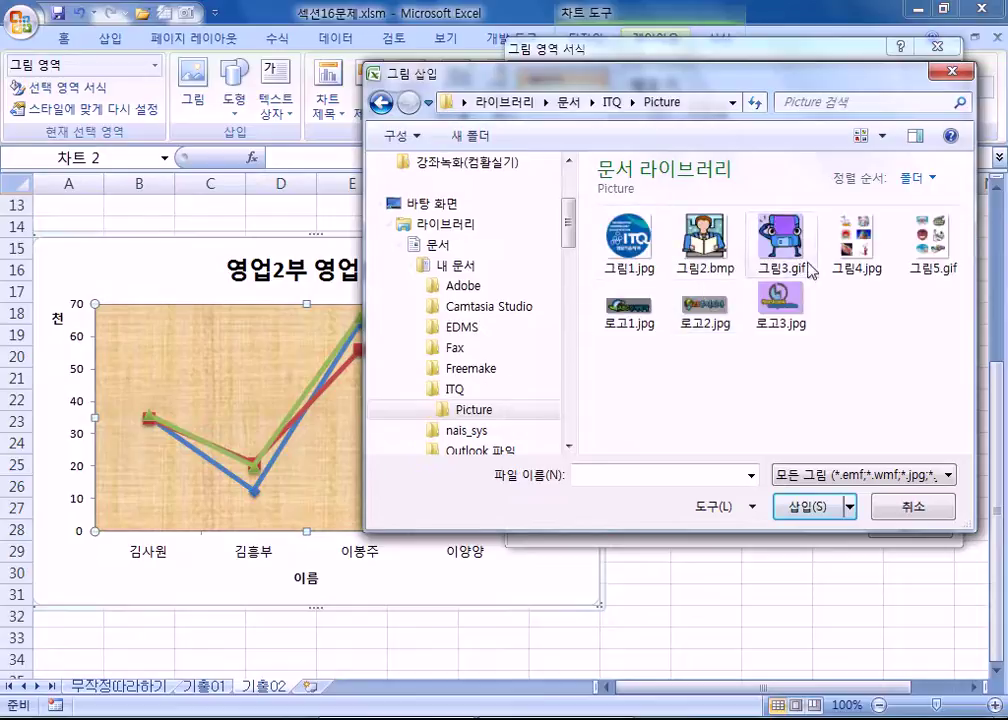
double_click(712, 240)
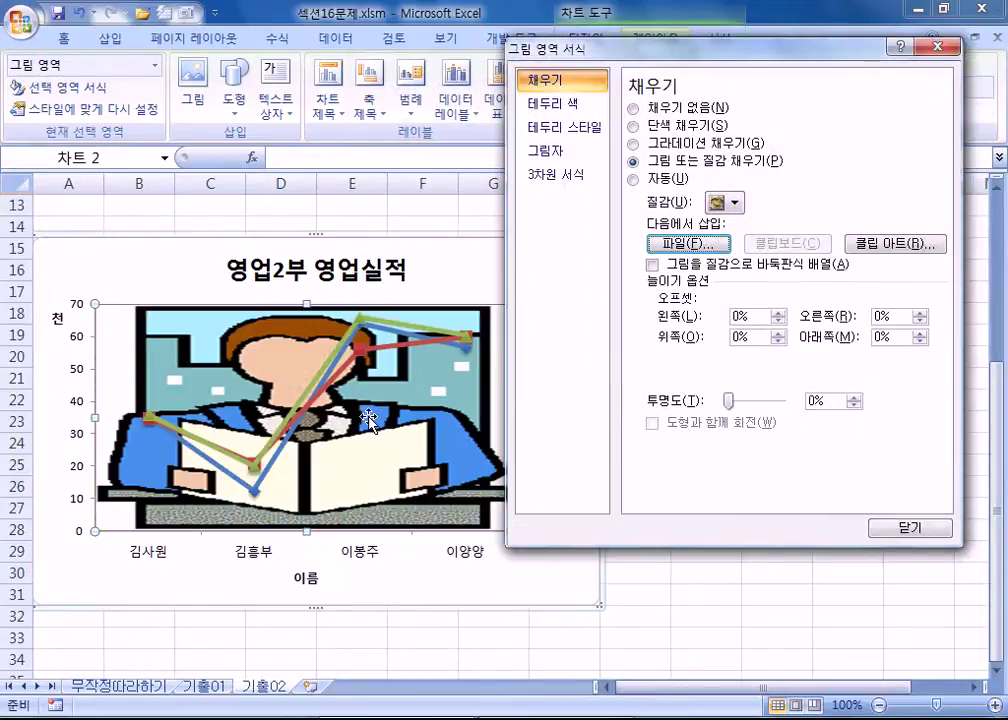
Fill the plot area with the pale speckled texture located between 화강암 and 재생지.
left_click(719, 205)
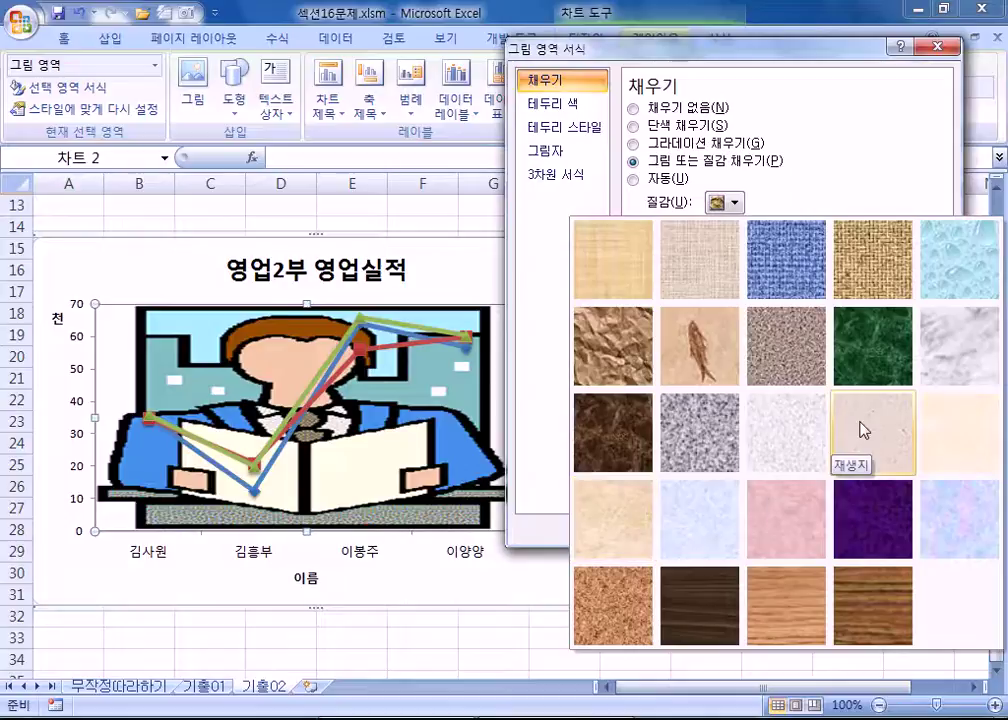
left_click(779, 423)
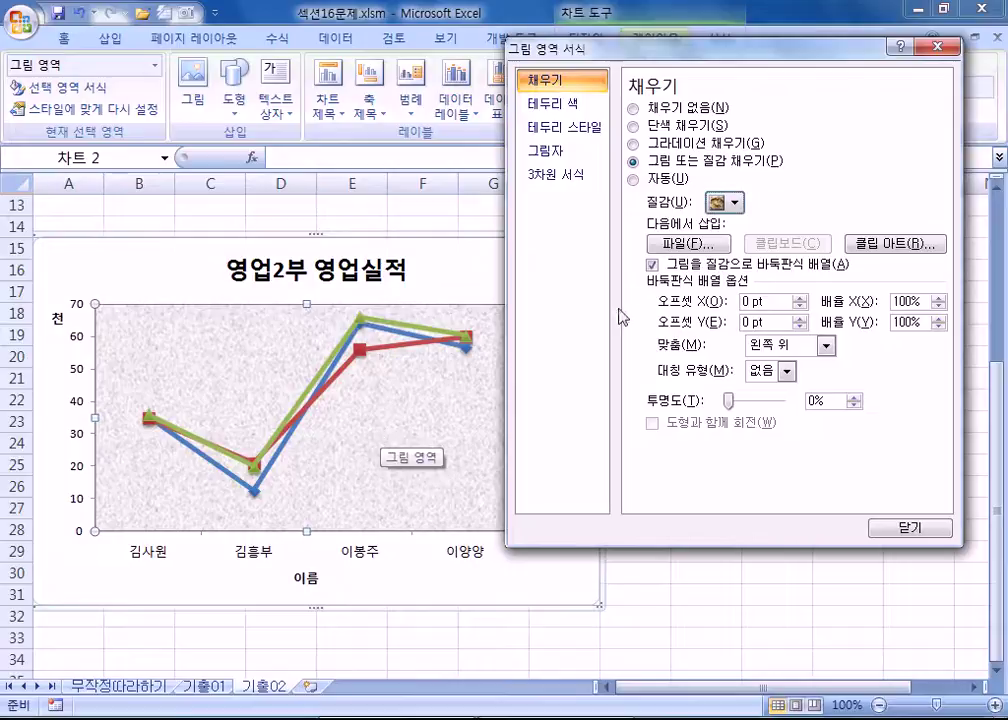
left_click(736, 203)
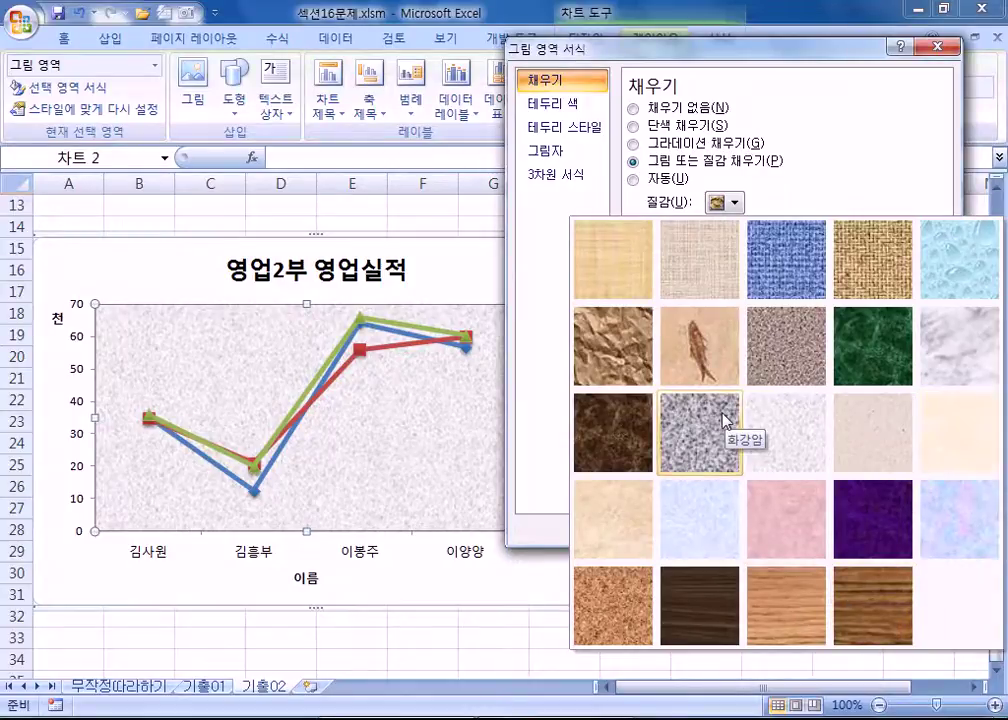
left_click(792, 441)
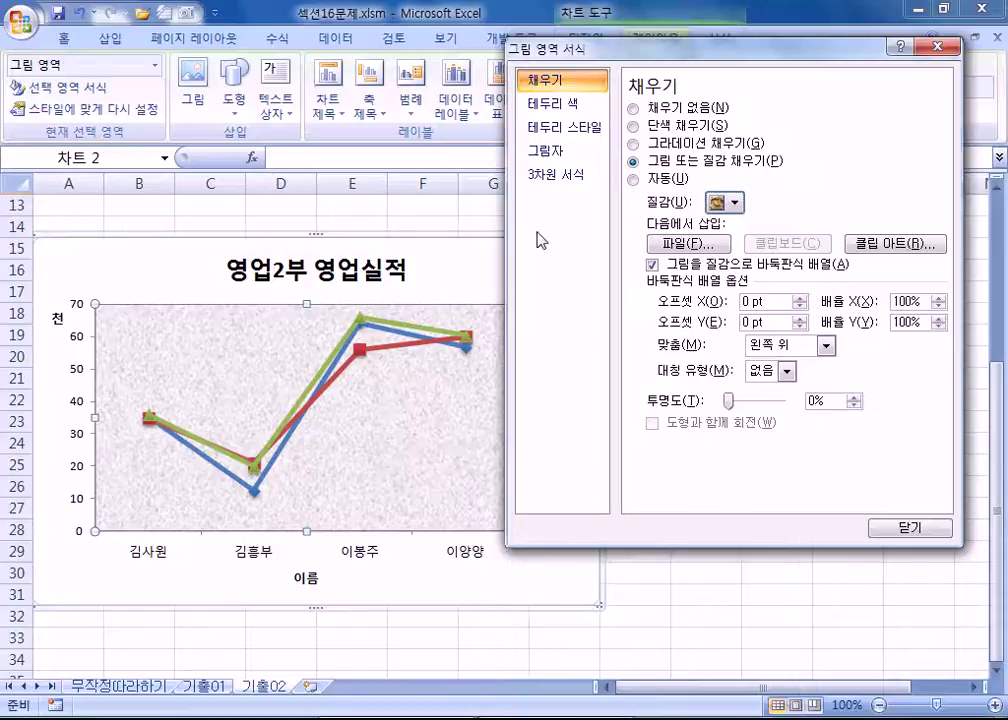
Set the legend position to 아래쪽 and close the legend formatting.
left_click_drag(590, 50, 748, 51)
left_click(557, 432)
left_click(829, 145)
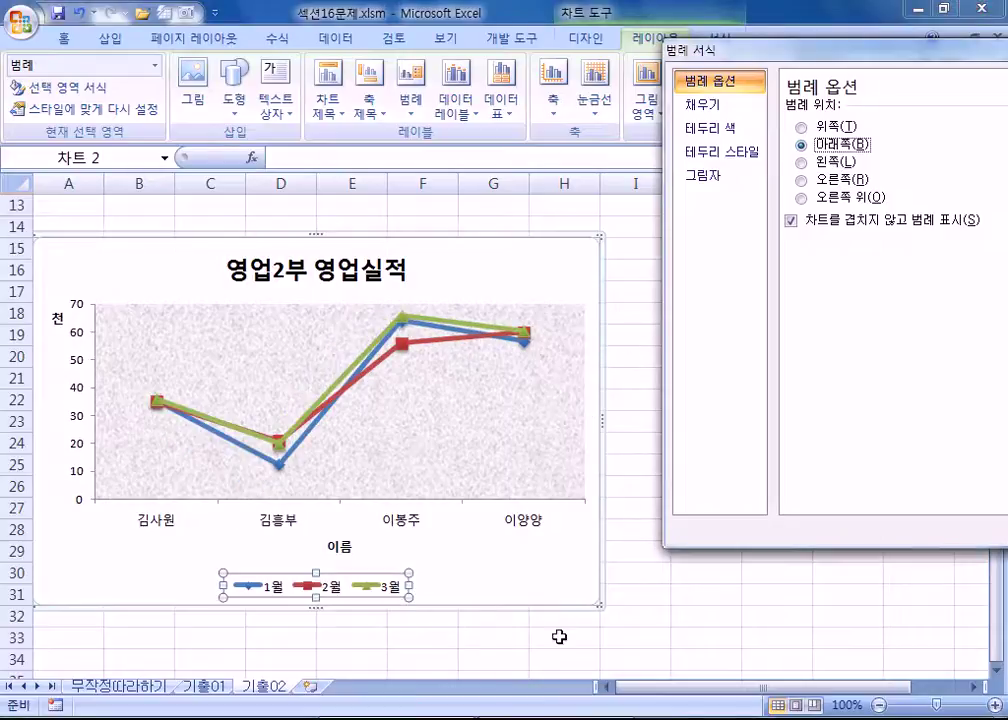
left_click(398, 595)
left_click(385, 587)
left_click_drag(835, 58, 845, 240)
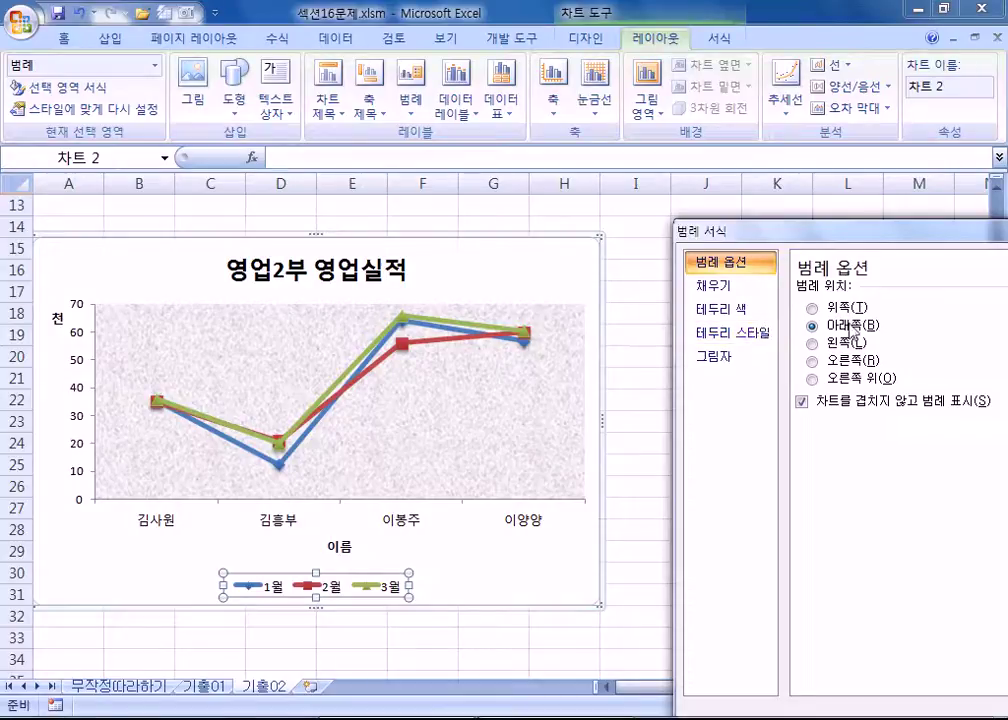
left_click_drag(842, 248, 615, 168)
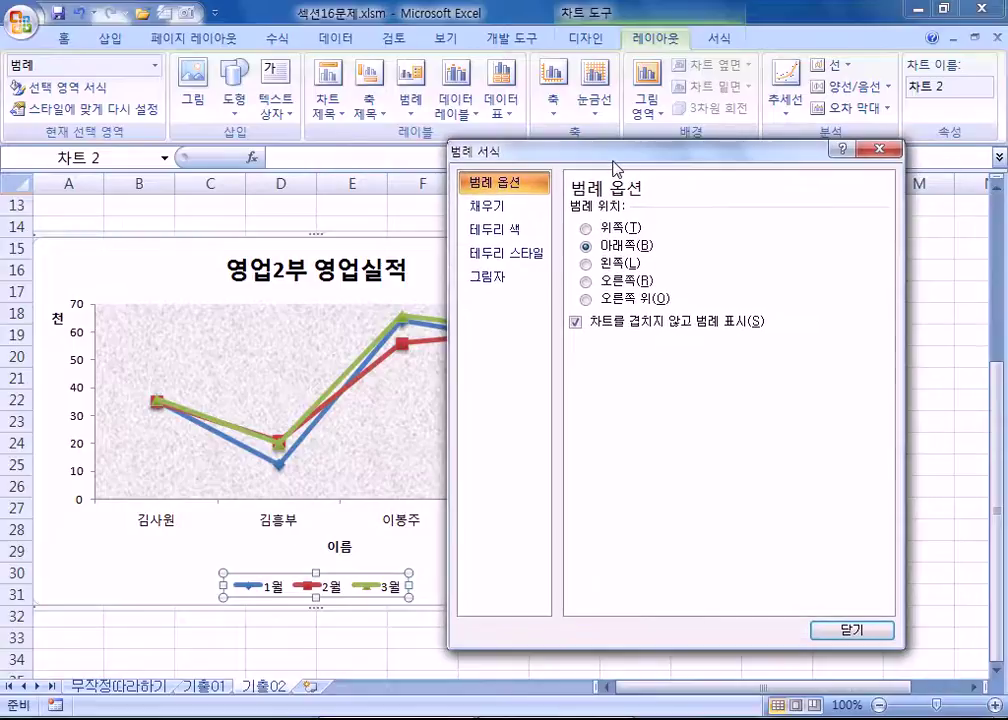
left_click(880, 149)
Apply the light aqua 미세 효과 shape style to the legend.
left_click(722, 40)
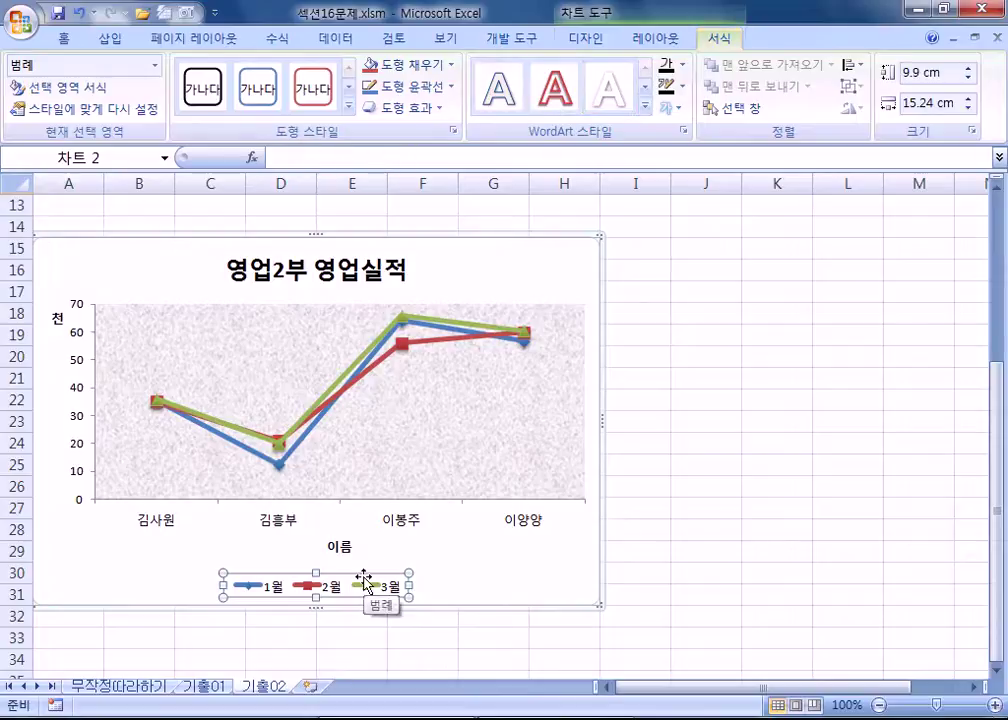
left_click(349, 108)
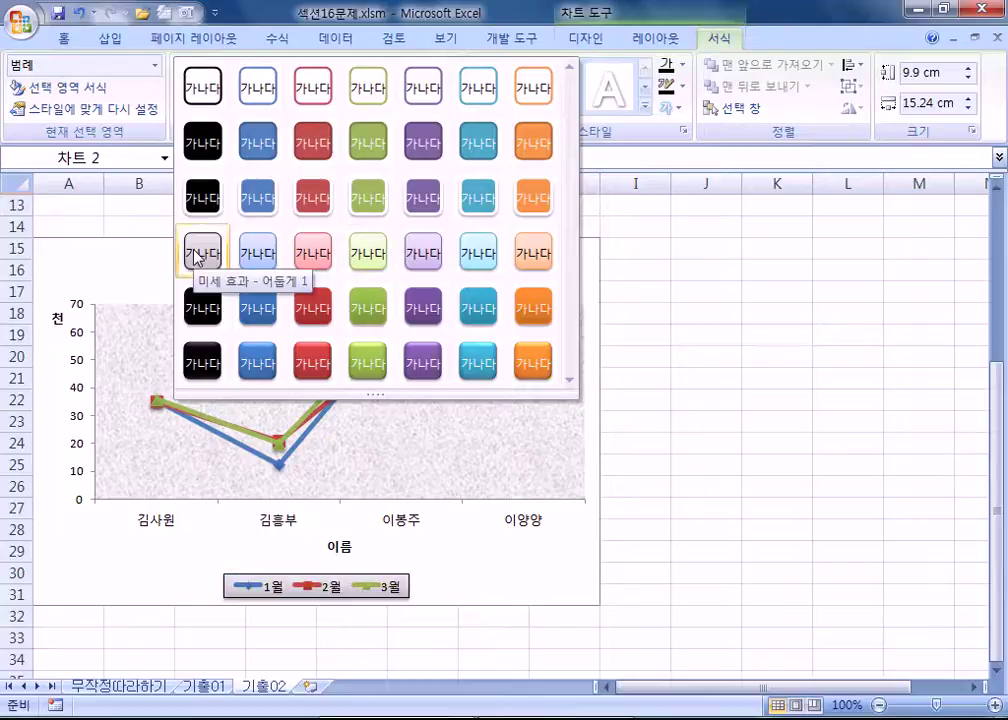
left_click(478, 262)
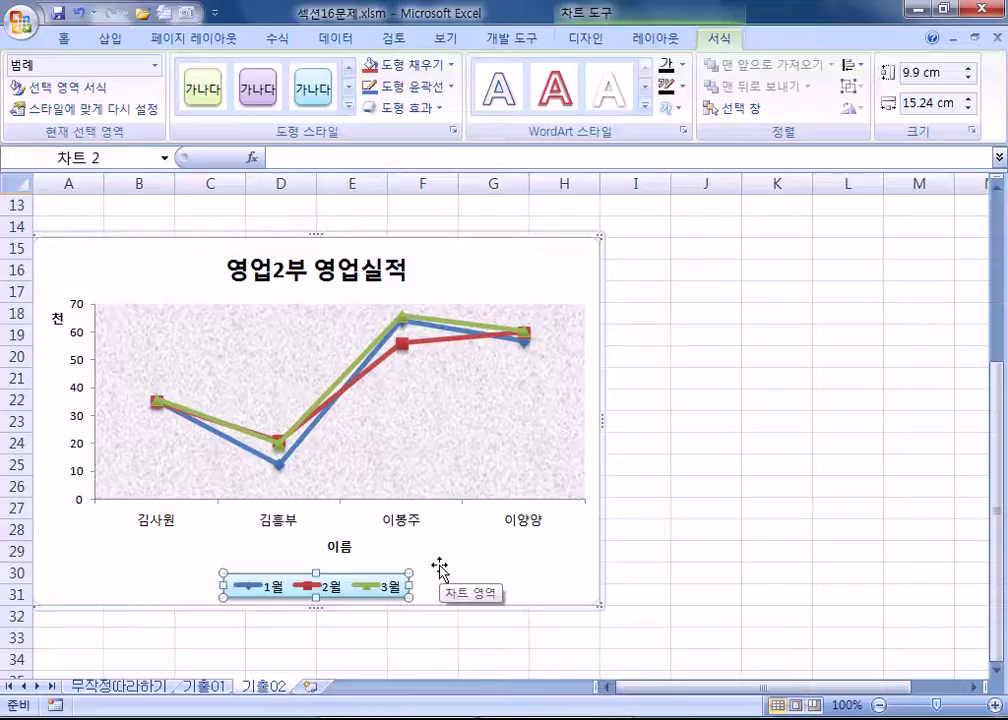
Set the chart area's border width to 2 pt with 둥근 모서리, and deselect the chart.
left_click(563, 275)
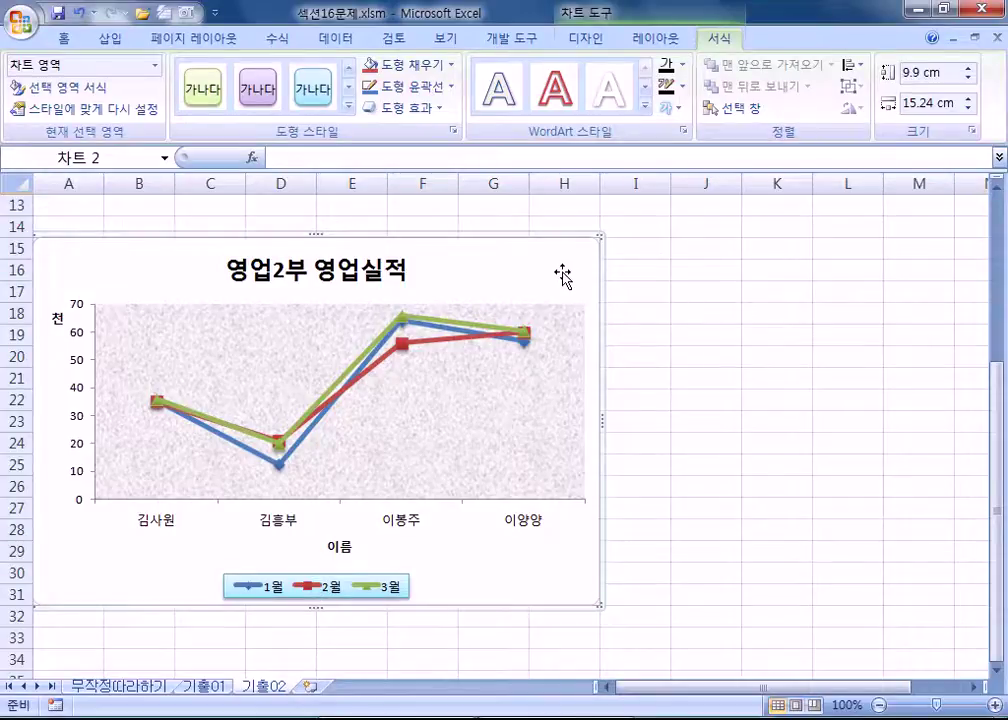
double_click(563, 275)
left_click_drag(646, 152, 842, 170)
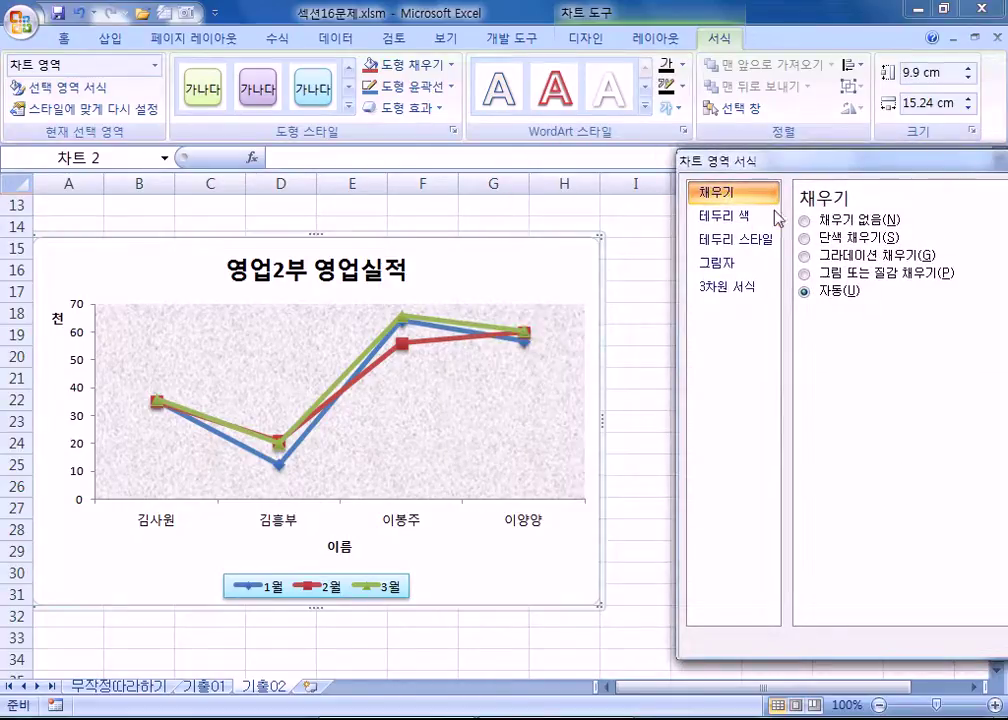
left_click(737, 239)
left_click(961, 214)
left_click(961, 214)
left_click(961, 214)
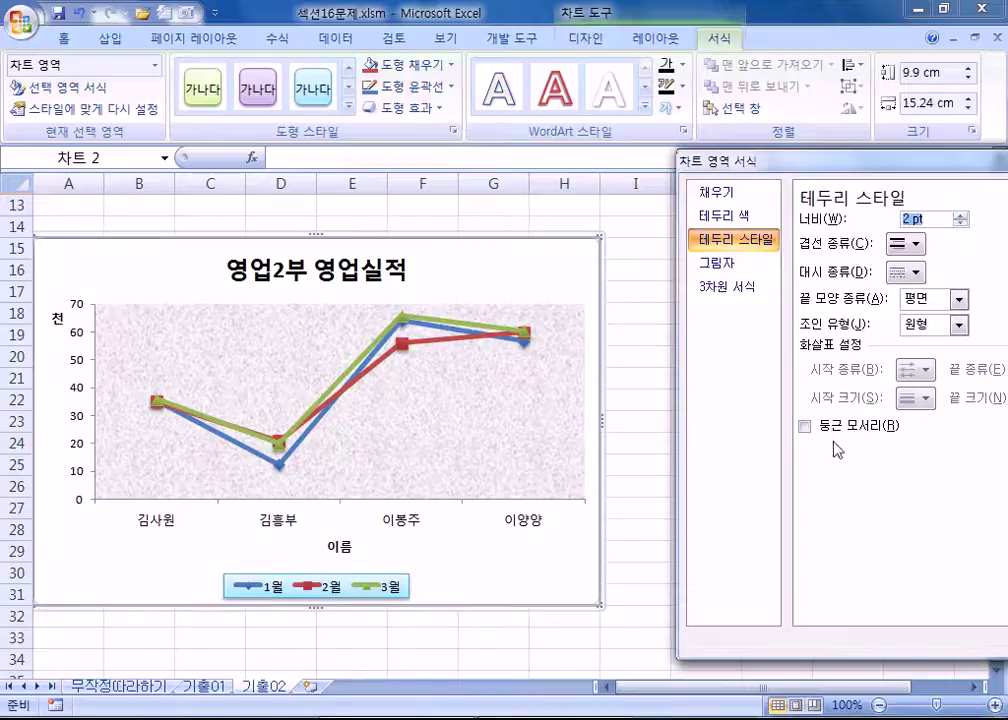
left_click(805, 426)
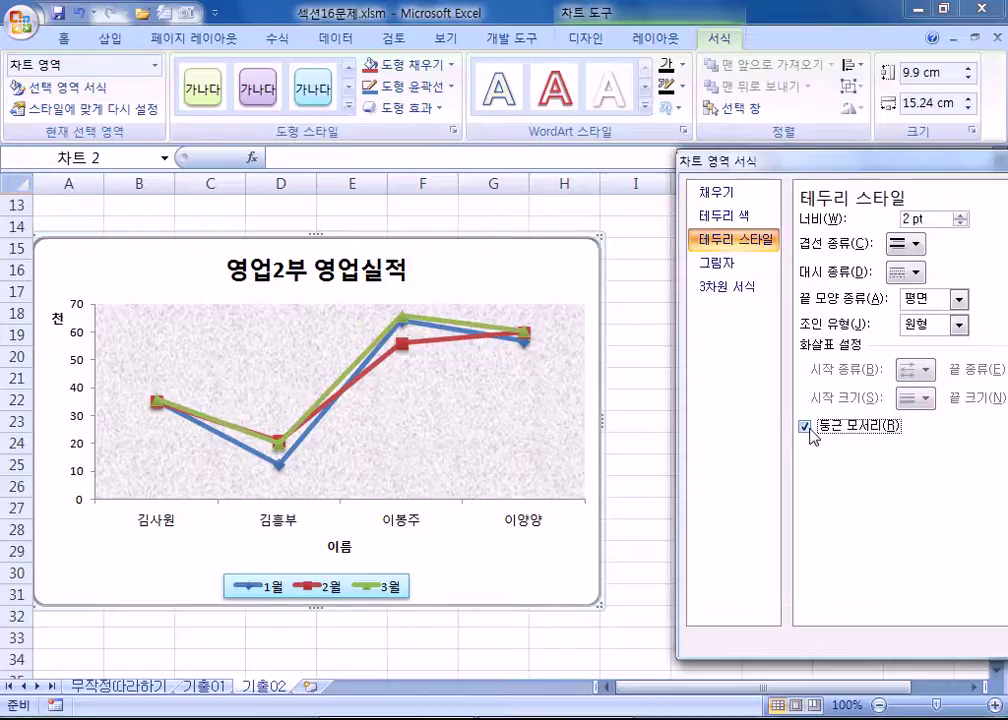
left_click(646, 222)
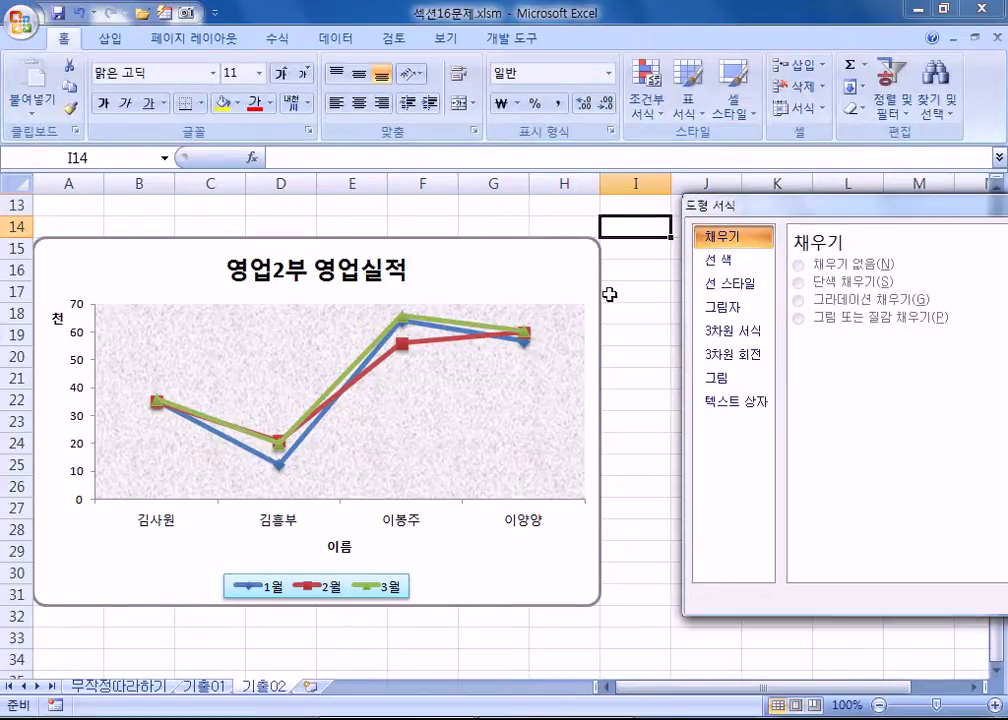